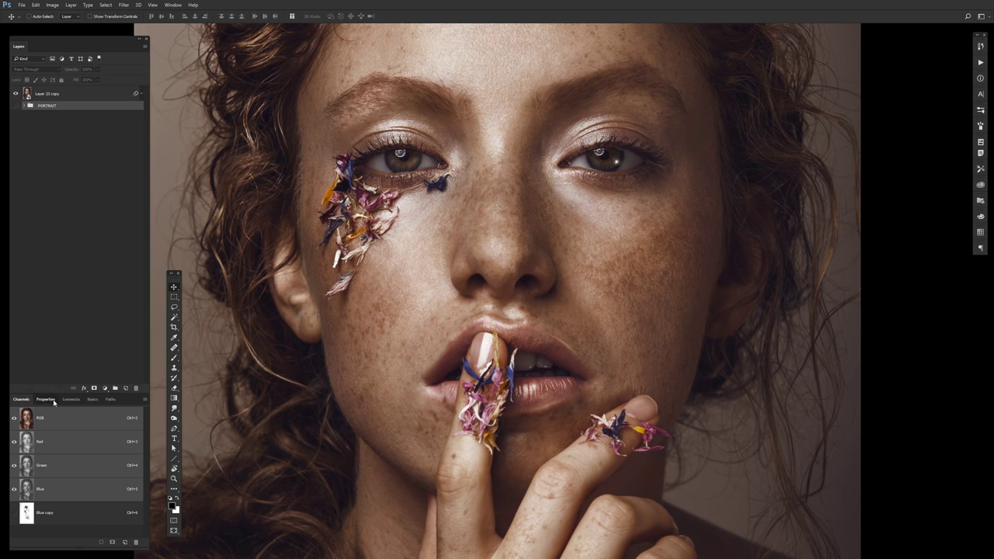
Move the Layers/Properties column to the right dock, tools to the left edge, icon strip beside Layers
{"action": "left_click", "coordinate": [46, 399]}
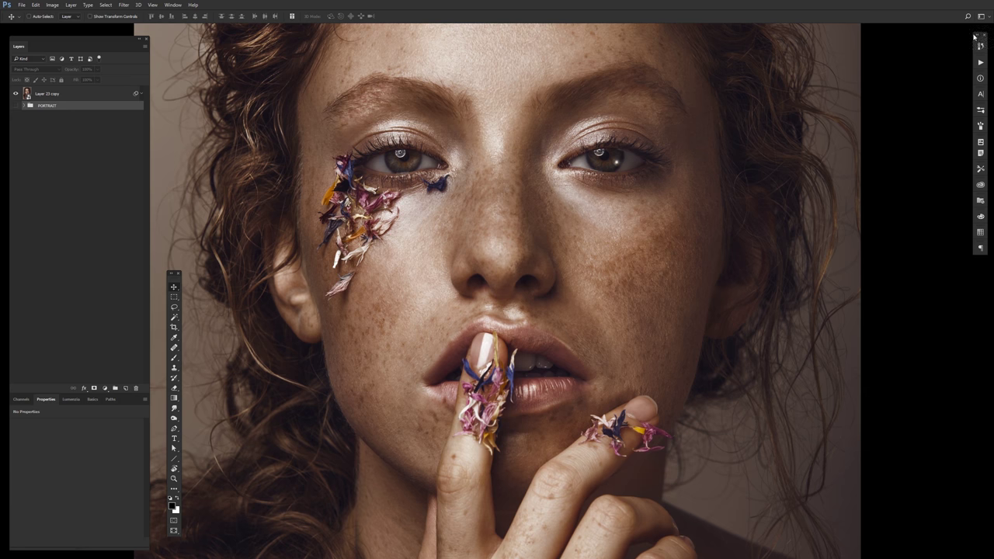
{"action": "mouse_move", "coordinate": [973, 36]}
{"action": "left_mouse_down"}
{"action": "mouse_move", "coordinate": [313, 135]}
{"action": "mouse_move", "coordinate": [491, 178]}
{"action": "left_mouse_up"}
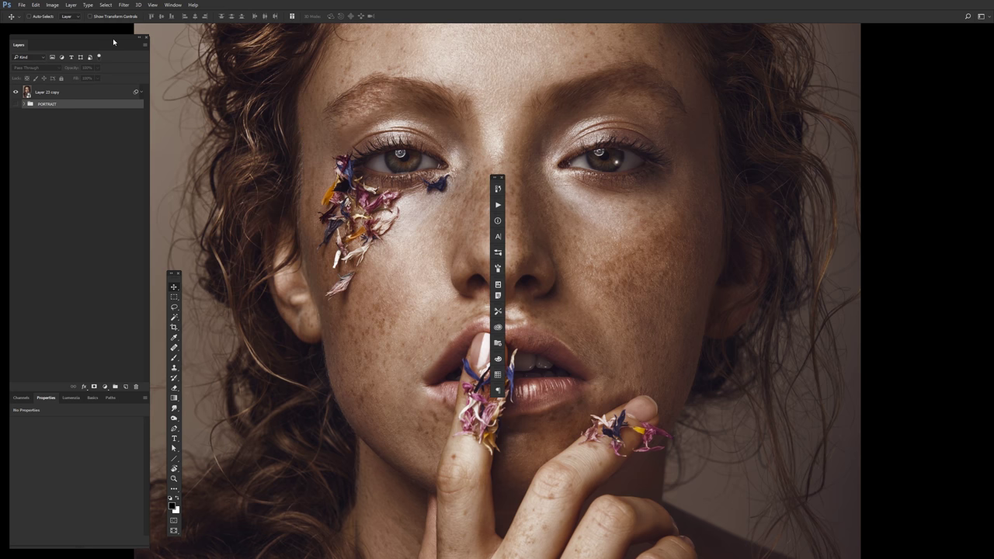
{"action": "mouse_move", "coordinate": [114, 41]}
{"action": "left_mouse_down"}
{"action": "mouse_move", "coordinate": [950, 44]}
{"action": "mouse_move", "coordinate": [941, 44]}
{"action": "left_mouse_up"}
{"action": "left_click_drag", "start_coordinate": [172, 277], "coordinate": [47, 75]}
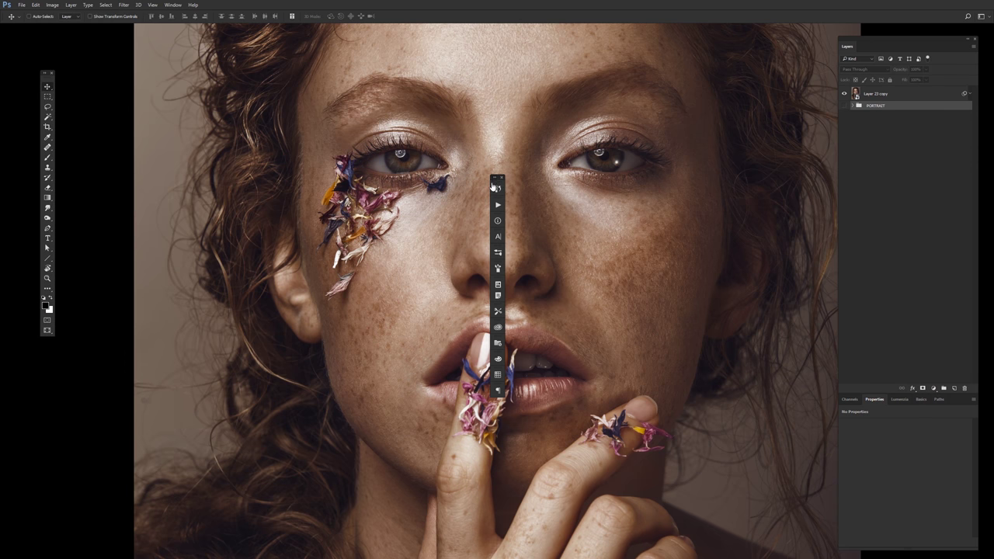
{"action": "mouse_move", "coordinate": [491, 179]}
{"action": "left_mouse_down"}
{"action": "mouse_move", "coordinate": [981, 41]}
{"action": "mouse_move", "coordinate": [927, 34]}
{"action": "left_mouse_up"}
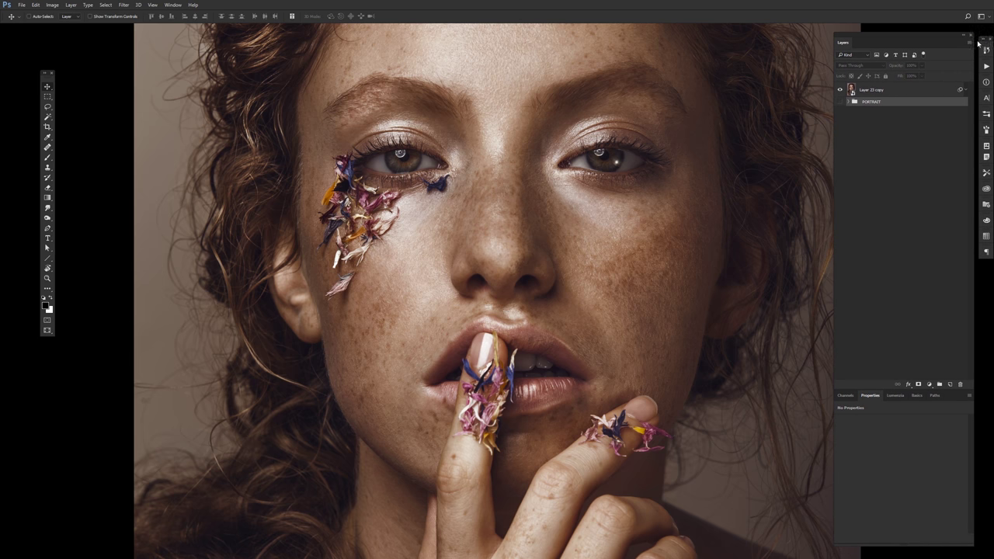
{"action": "left_click_drag", "start_coordinate": [979, 37], "coordinate": [974, 34]}
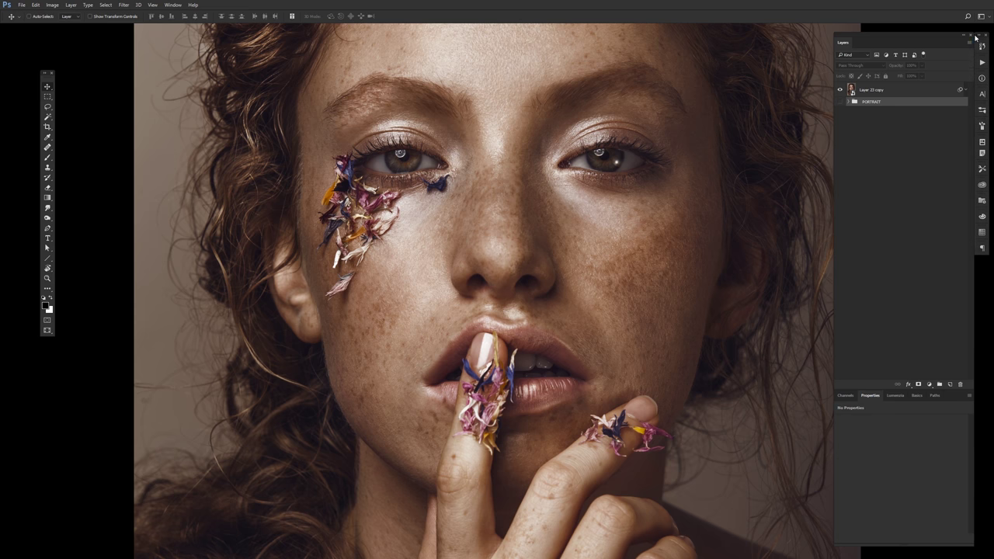
Reorder the lower panel group's tabs, ending back on the Channels list
{"action": "left_click", "coordinate": [851, 399]}
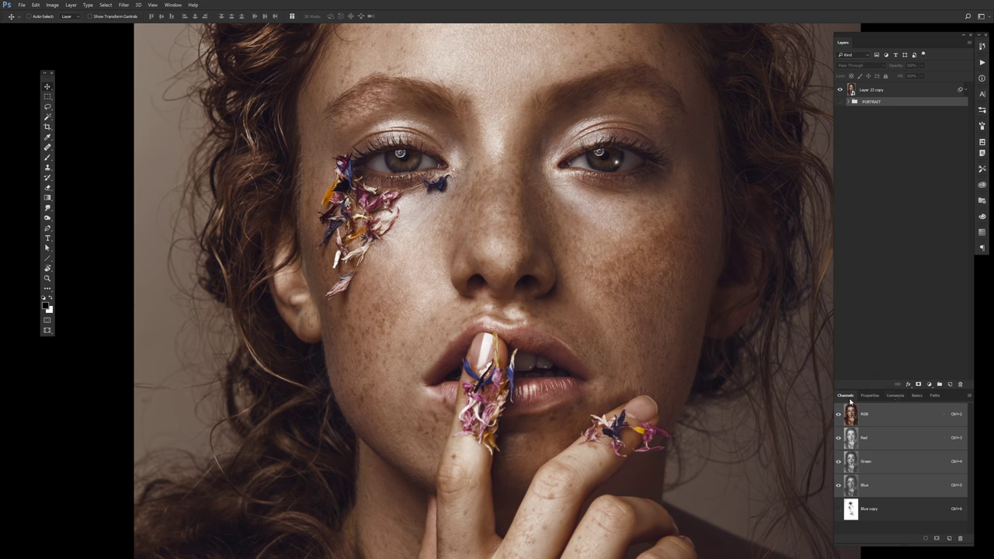
{"action": "left_click", "coordinate": [895, 396]}
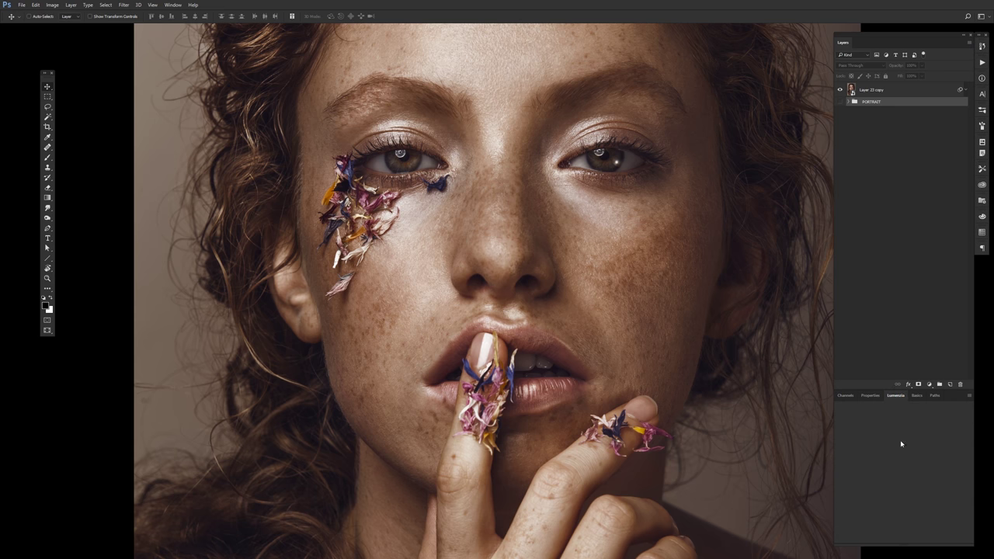
{"action": "left_click_drag", "start_coordinate": [920, 398], "coordinate": [922, 404]}
{"action": "left_click", "coordinate": [930, 398]}
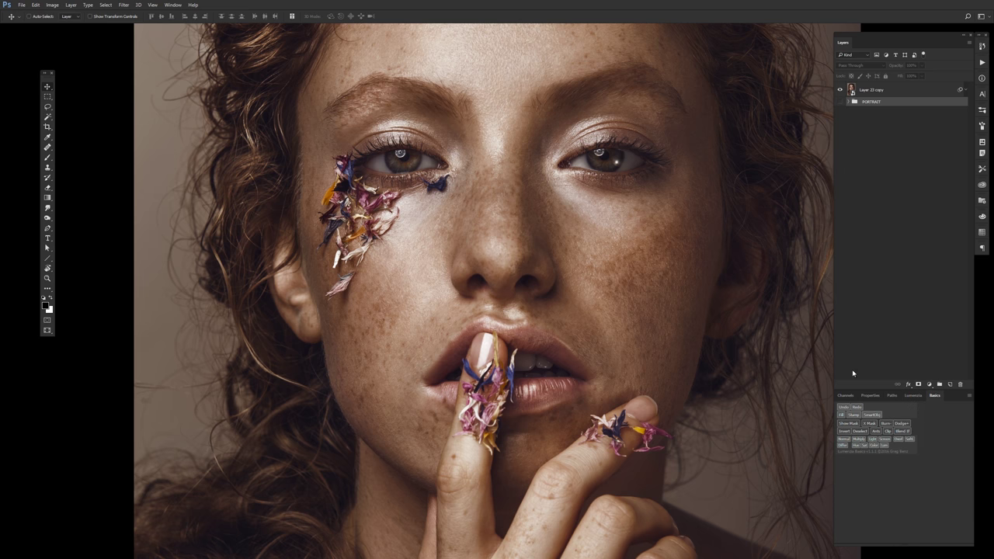
{"action": "left_click", "coordinate": [846, 396]}
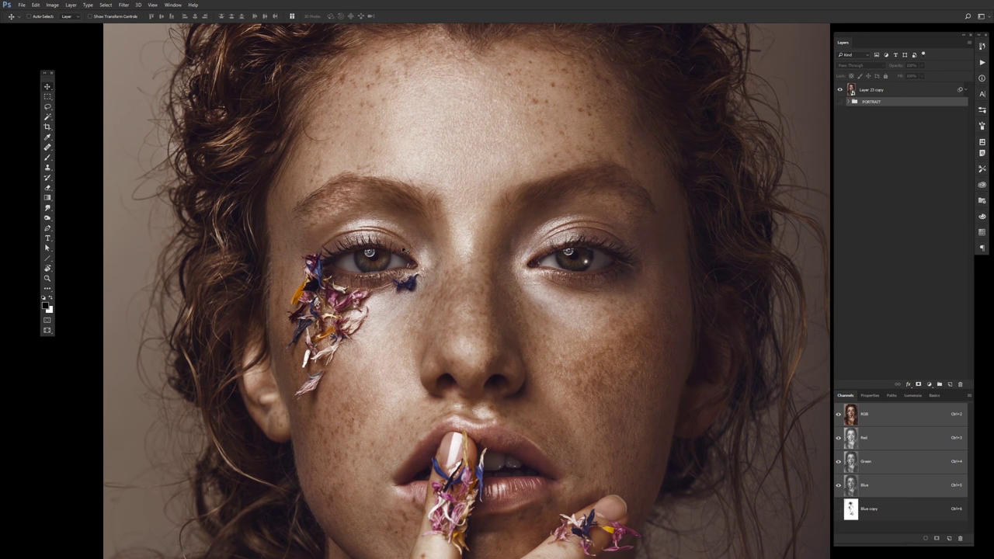
Reset the pasteboard to default grey and delete Layer 23 copy
{"action": "right_click", "coordinate": [20, 419]}
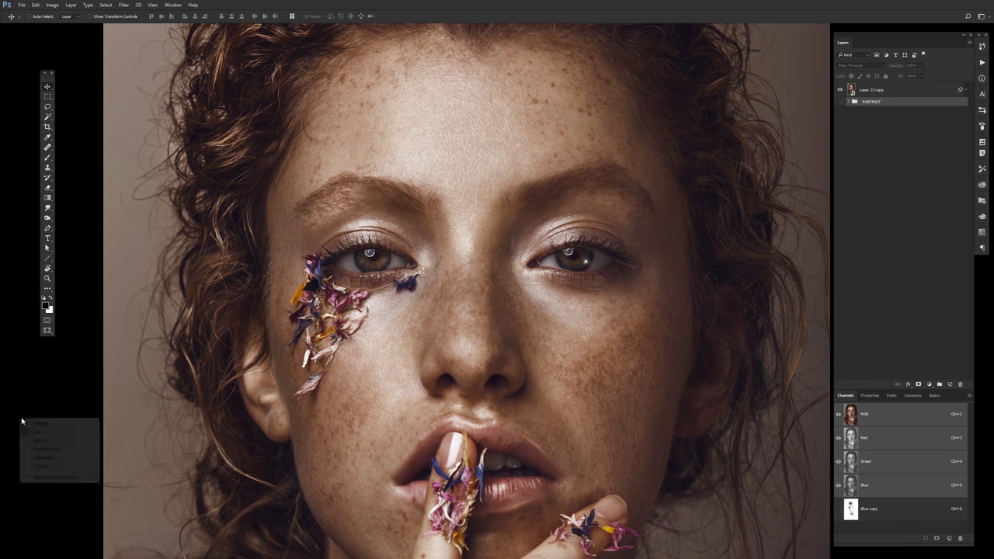
{"action": "left_click", "coordinate": [41, 424]}
{"action": "left_click", "coordinate": [839, 89]}
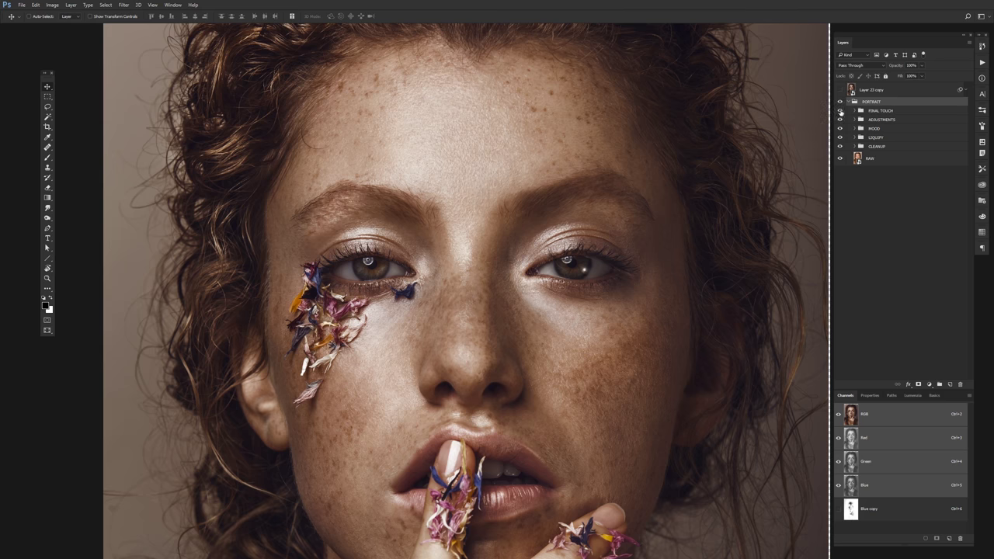
{"action": "mouse_move", "coordinate": [840, 110]}
{"action": "left_mouse_down"}
{"action": "mouse_move", "coordinate": [839, 146]}
{"action": "mouse_move", "coordinate": [839, 110]}
{"action": "left_mouse_up"}
{"action": "left_click", "coordinate": [871, 91]}
{"action": "left_click", "coordinate": [839, 89]}
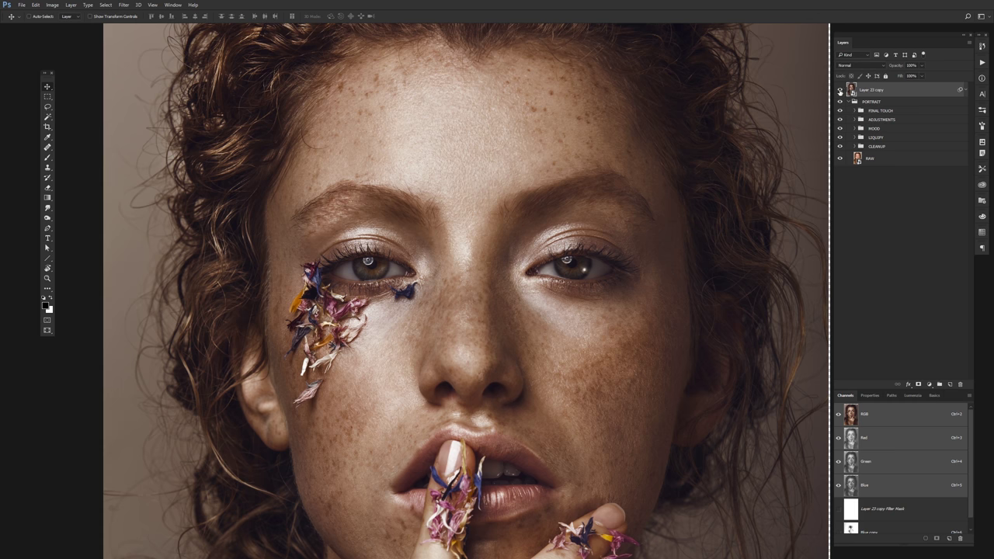
{"action": "key", "text": "Delete"}
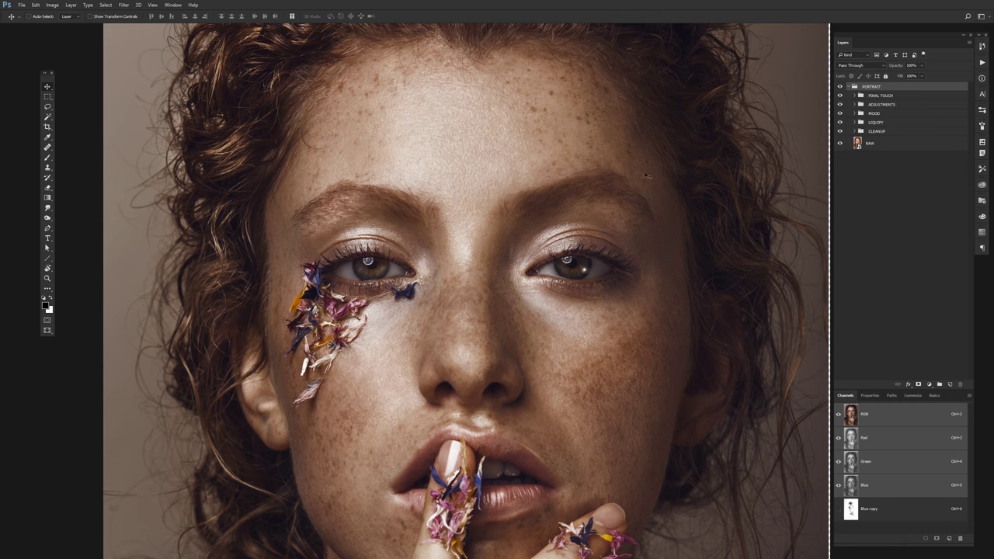
{"action": "key", "text": "ctrl+z"}
{"action": "left_click", "coordinate": [839, 89]}
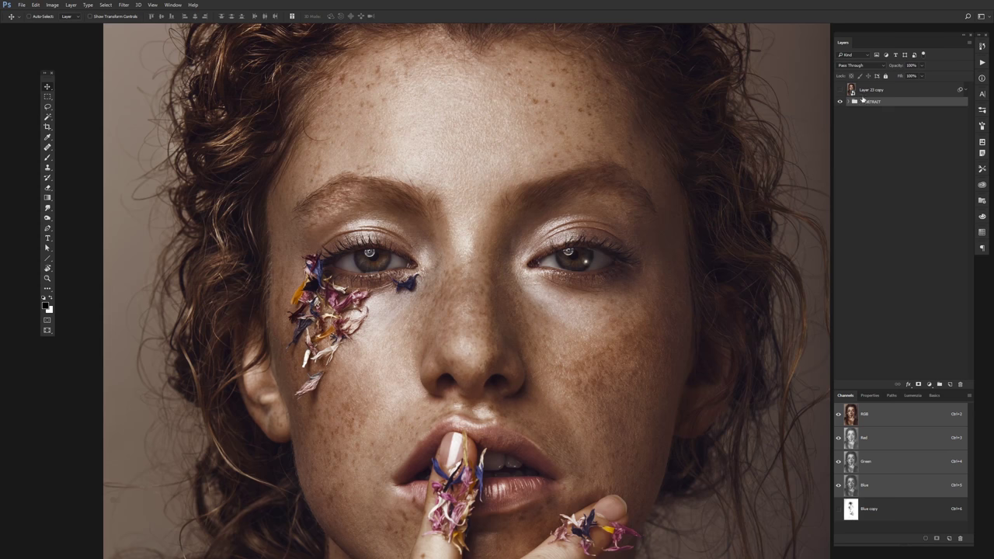
{"action": "left_click", "coordinate": [871, 92]}
{"action": "key", "text": "Delete"}
Expand PORTRAIT and hide the retouching groups, leaving only the RAW layer visible
{"action": "left_click", "coordinate": [849, 86]}
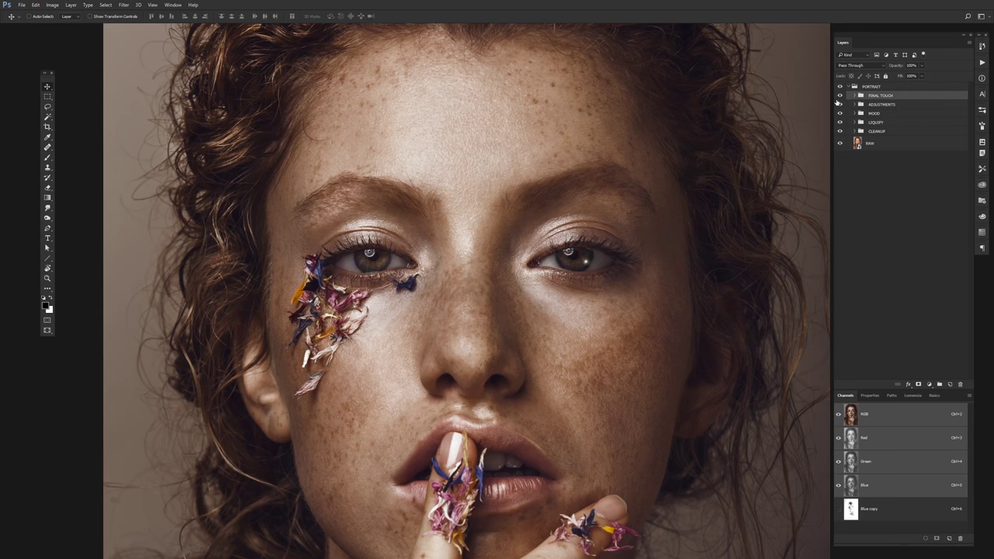
{"action": "left_click", "coordinate": [839, 143], "text": "alt"}
{"action": "left_click", "coordinate": [869, 142]}
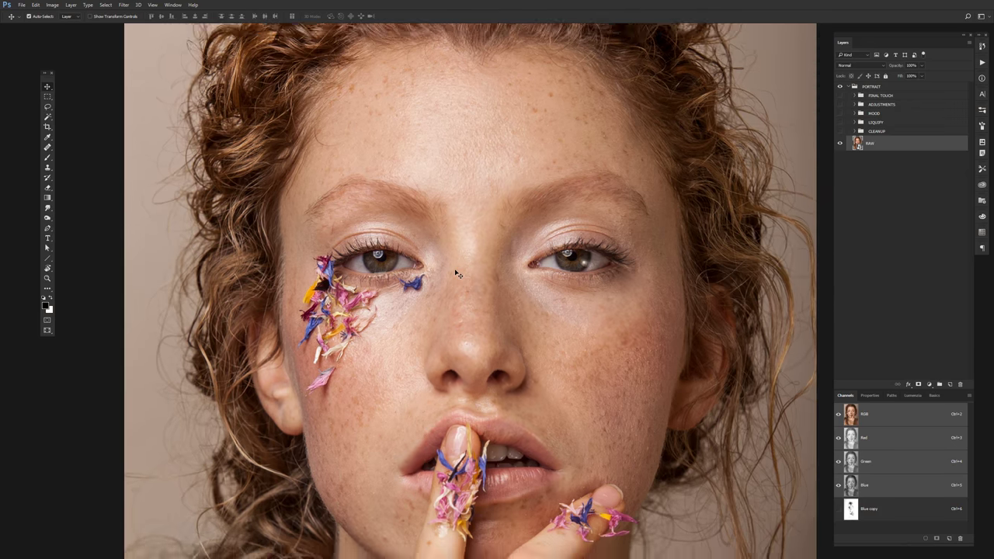
{"action": "scroll", "coordinate": [455, 271], "scroll_direction": "down", "scroll_amount": 3}
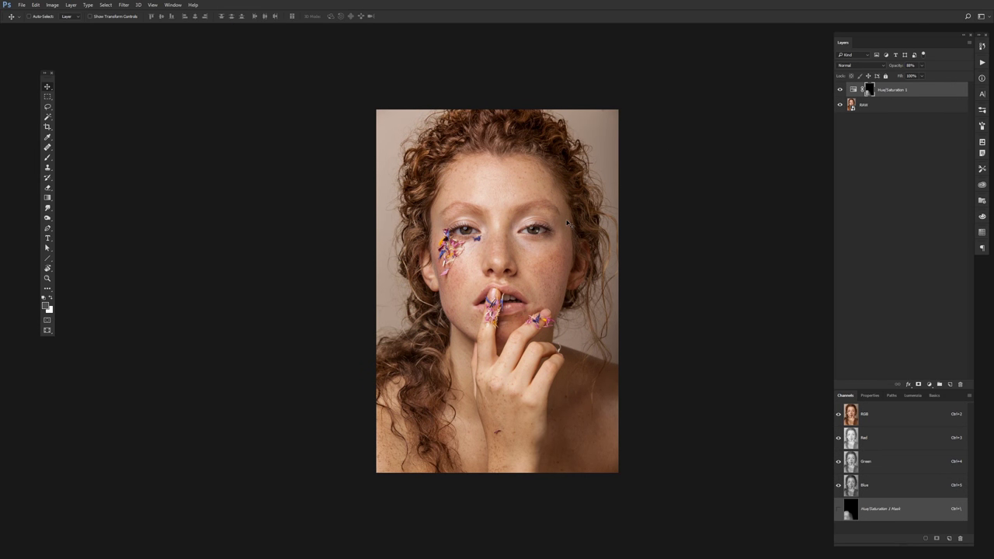
{"action": "key", "text": "alt+Tab"}
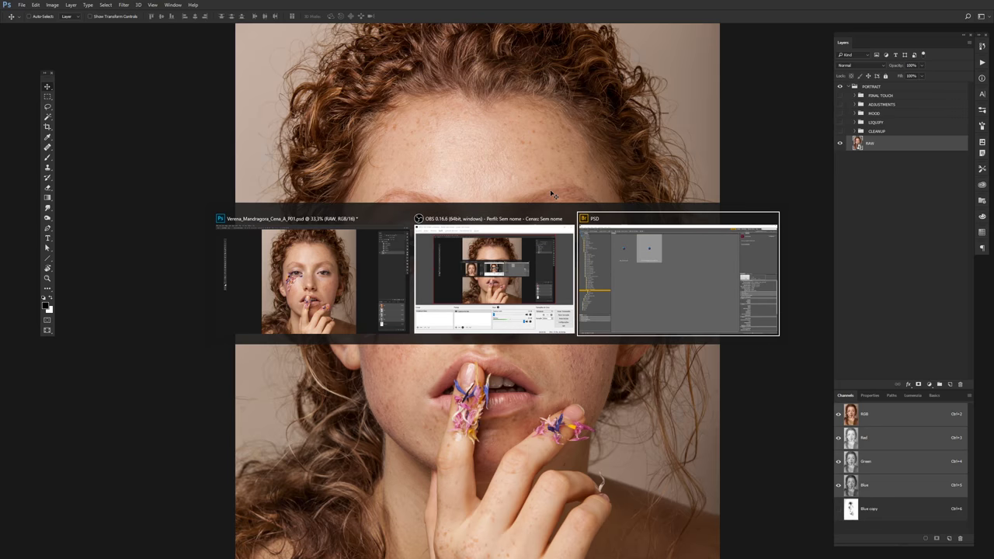
Open Bridge's RAW folder and preview IMG_1190.CR2 and IMG_1132.CR2
{"action": "left_click", "coordinate": [62, 336]}
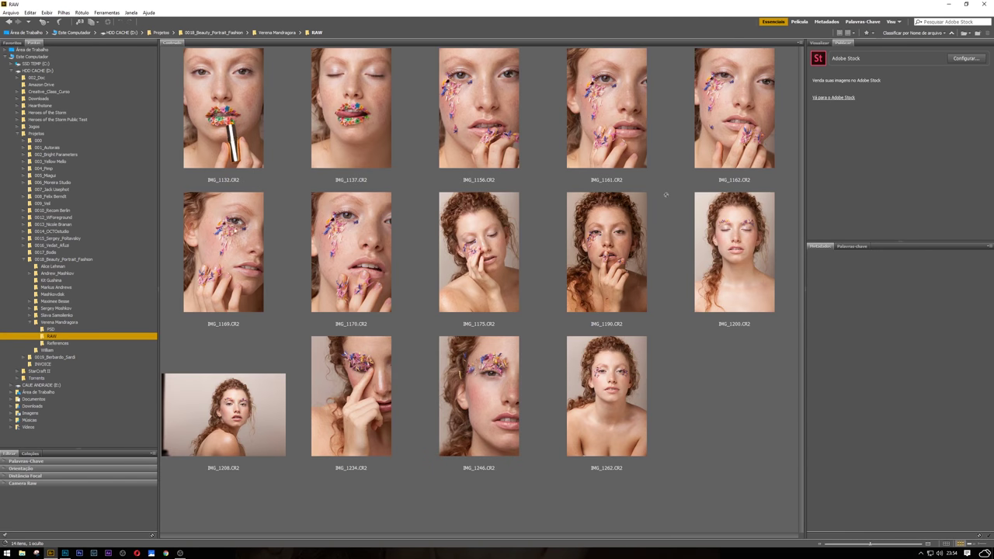
{"action": "left_click", "coordinate": [608, 284]}
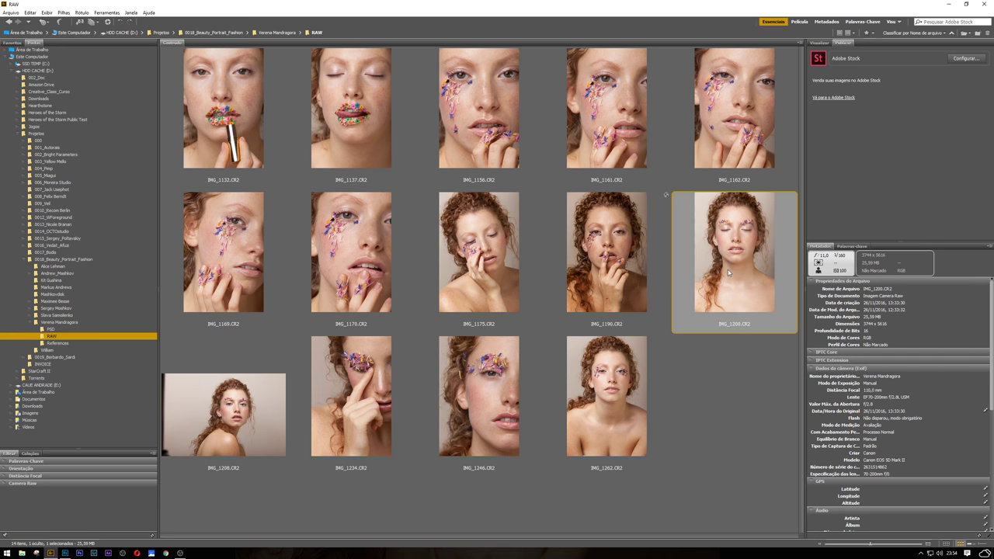
{"action": "left_click", "coordinate": [259, 111]}
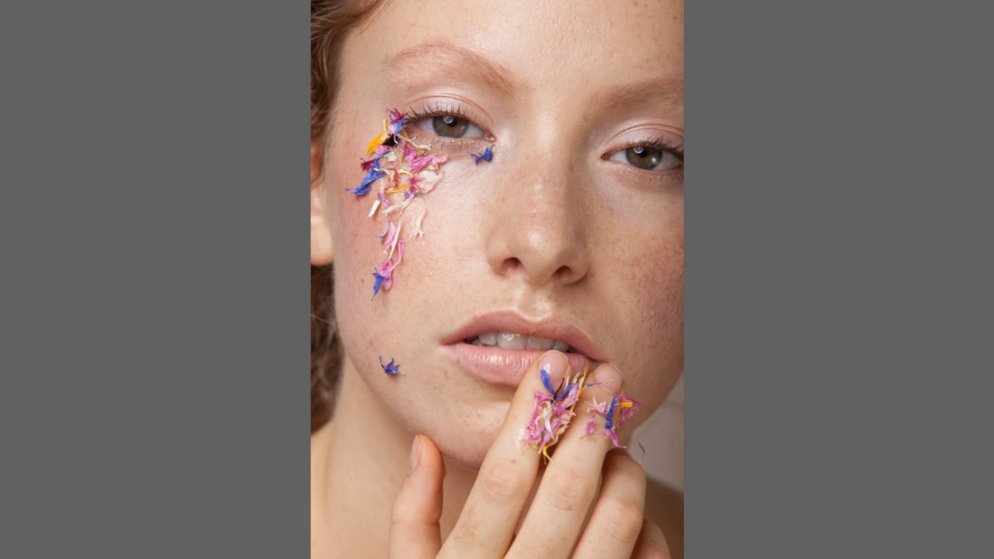
{"action": "key", "text": "space"}
{"action": "key", "text": "alt+Tab"}
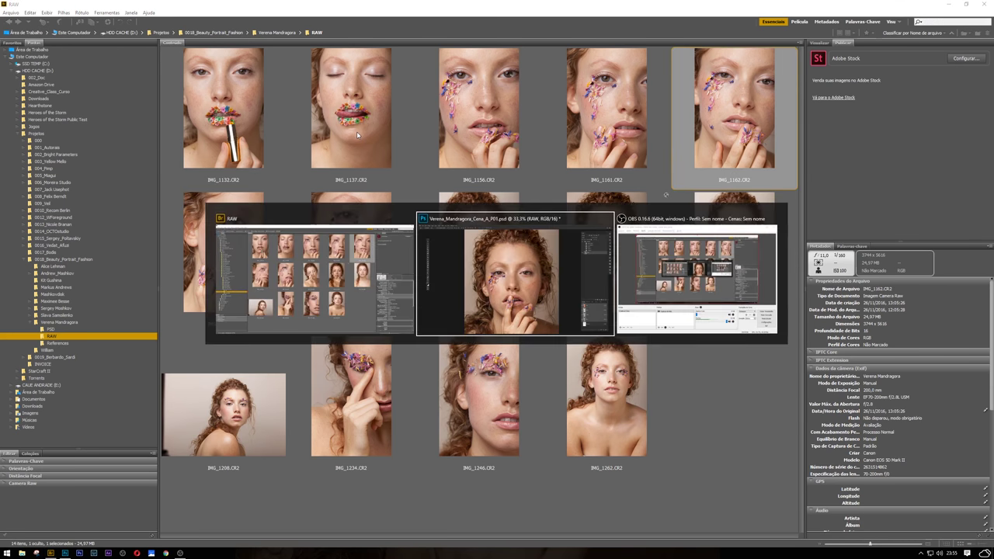
{"action": "key", "text": "alt+Tab"}
{"action": "key", "text": "alt+Tab"}
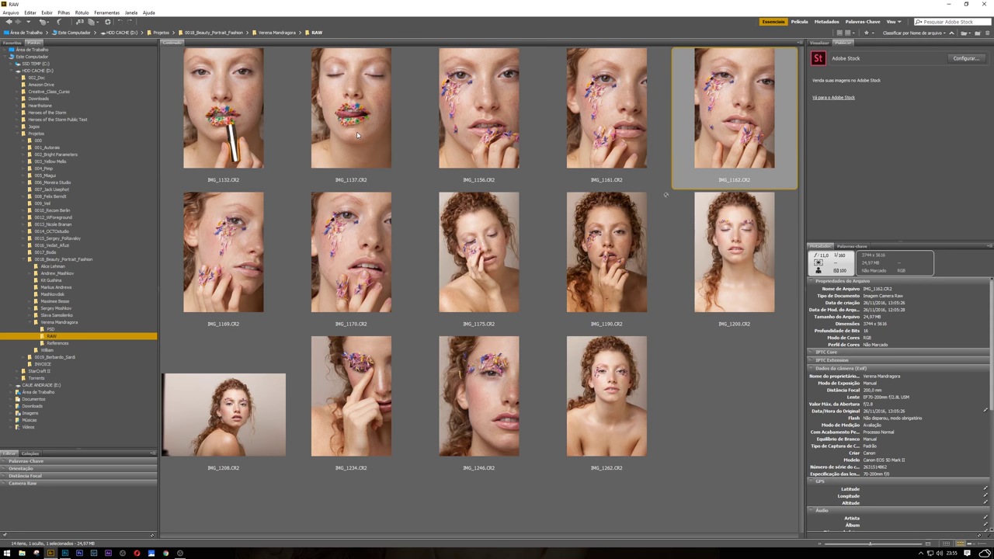
{"action": "key", "text": "alt+Tab"}
{"action": "key", "text": "alt+Tab"}
Select IMG_1190.CR2 among the 14 raw photos and open it in Camera Raw
{"action": "left_click", "coordinate": [247, 106]}
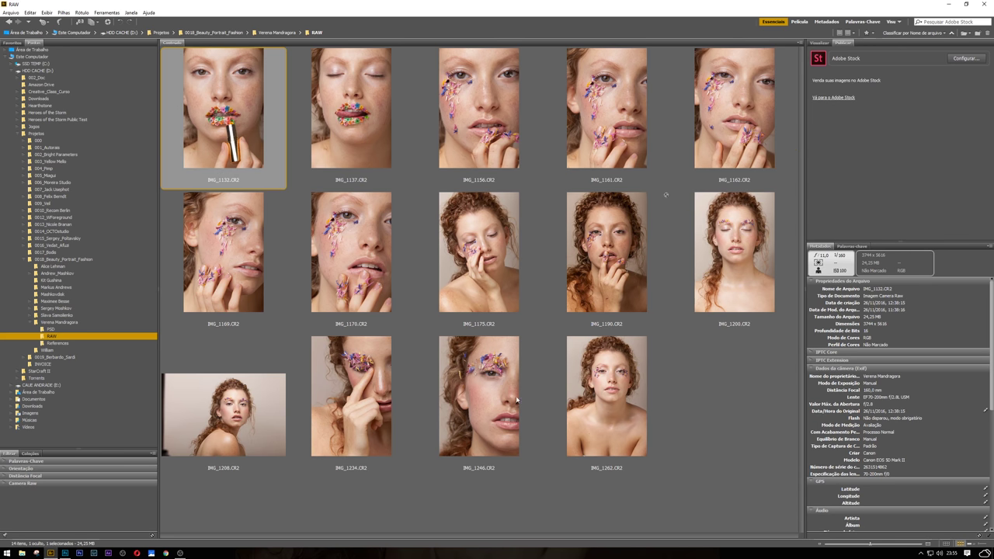
{"action": "left_click", "coordinate": [634, 462], "text": "shift"}
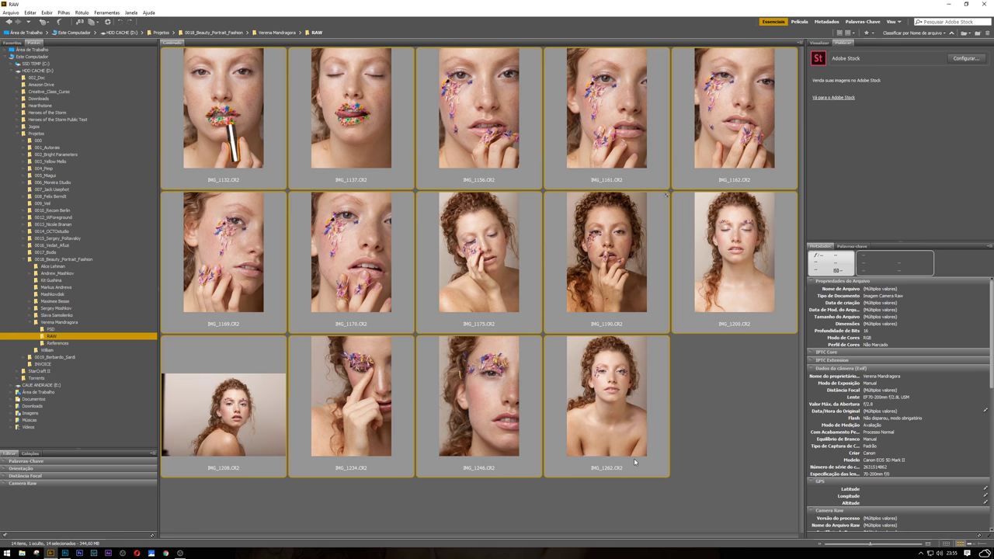
{"action": "left_click", "coordinate": [735, 432]}
{"action": "mouse_move", "coordinate": [625, 275]}
{"action": "left_mouse_down"}
{"action": "mouse_move", "coordinate": [619, 306]}
{"action": "mouse_move", "coordinate": [514, 28]}
{"action": "left_mouse_up"}
{"action": "key", "text": "alt+Tab"}
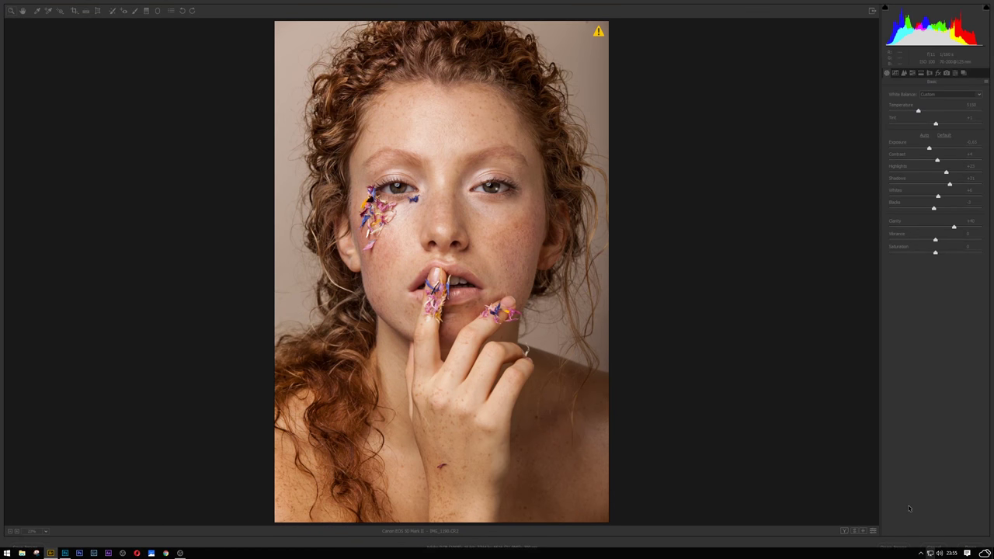
{"action": "key", "text": "alt+Tab"}
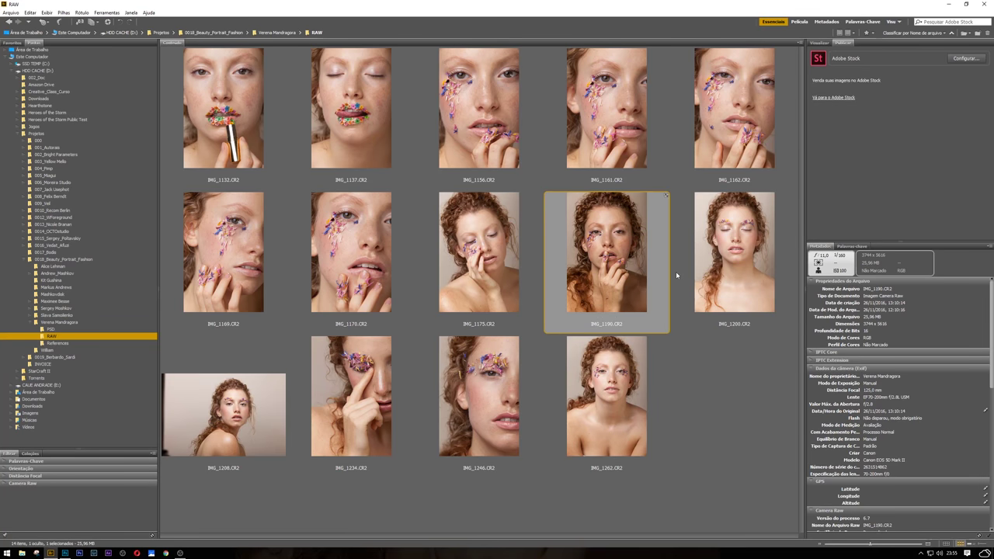
{"action": "left_click", "coordinate": [733, 256]}
{"action": "left_click", "coordinate": [645, 297]}
{"action": "double_click", "coordinate": [645, 296]}
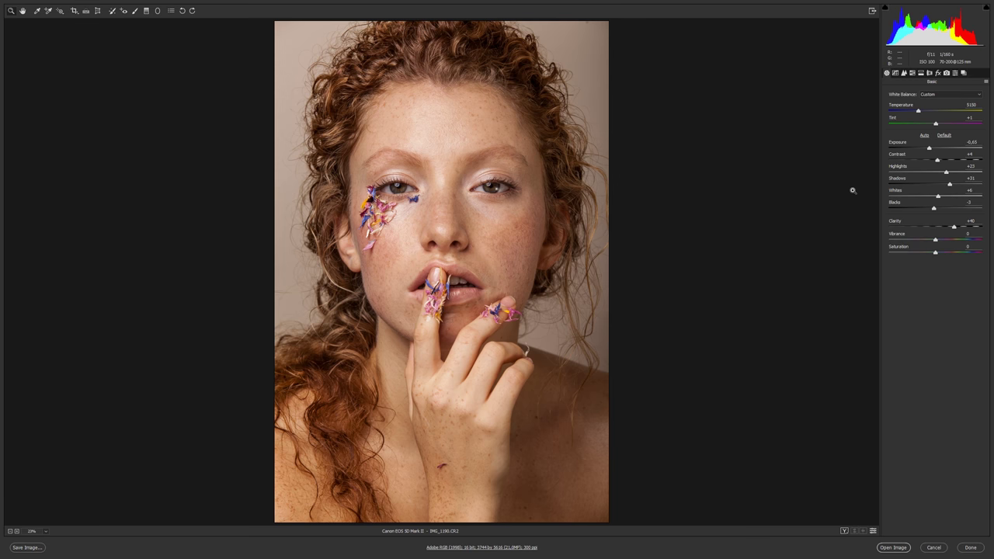
{"action": "left_click", "coordinate": [943, 135]}
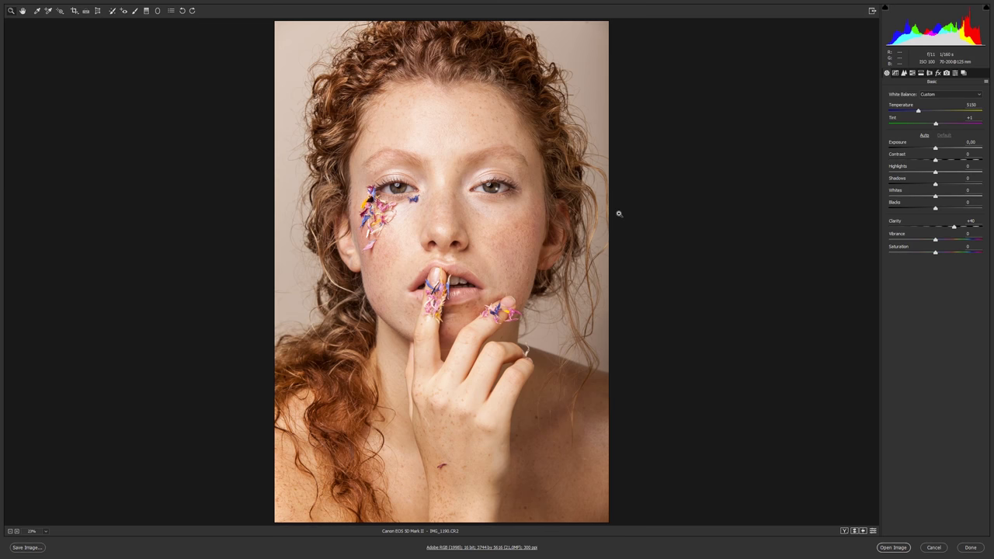
{"action": "scroll", "coordinate": [436, 210], "scroll_direction": "up", "scroll_amount": 1}
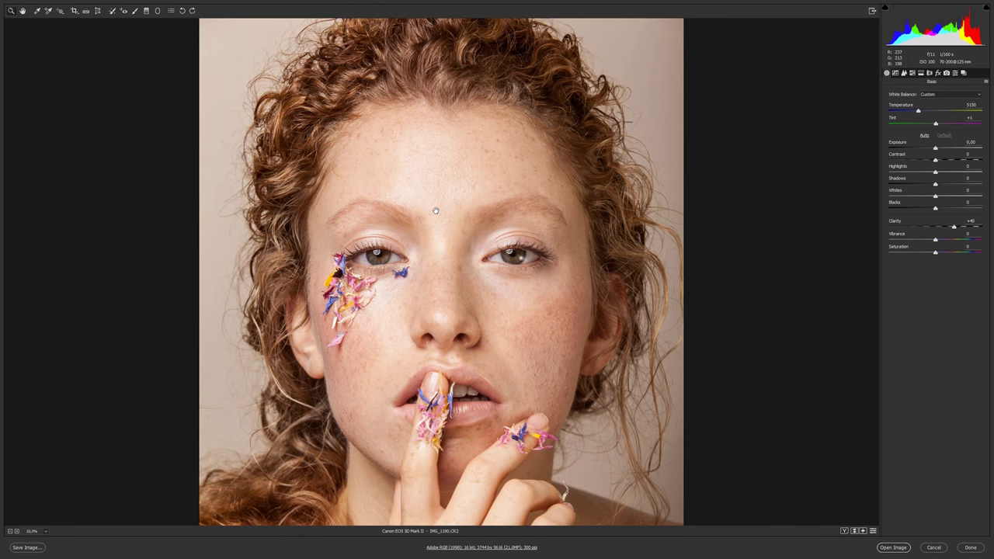
{"action": "scroll", "coordinate": [439, 213], "scroll_direction": "up", "scroll_amount": 1}
{"action": "scroll", "coordinate": [466, 219], "scroll_direction": "up", "scroll_amount": 1}
{"action": "scroll", "coordinate": [473, 221], "scroll_direction": "up", "scroll_amount": 1}
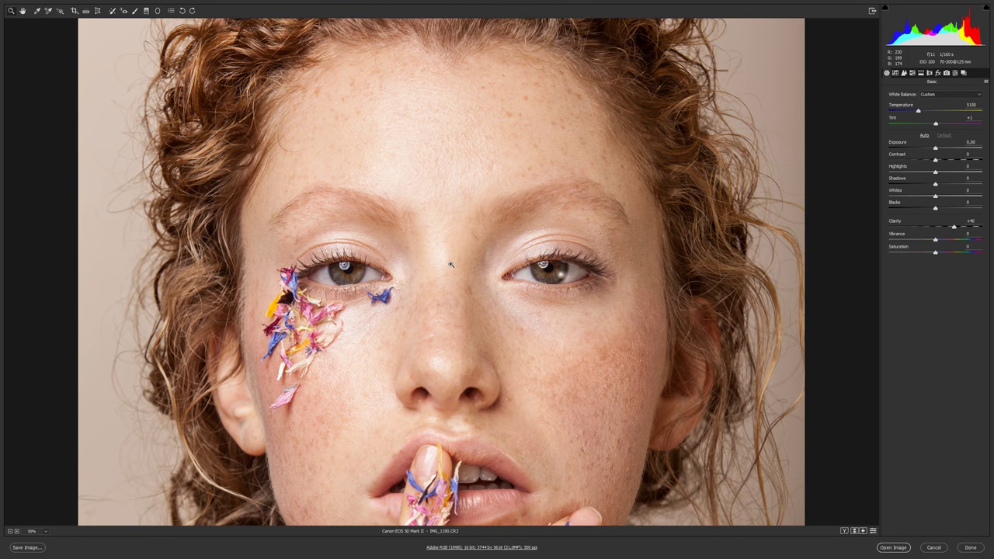
{"action": "scroll", "coordinate": [581, 256], "scroll_direction": "up", "scroll_amount": 1}
{"action": "scroll", "coordinate": [582, 253], "scroll_direction": "down", "scroll_amount": 1}
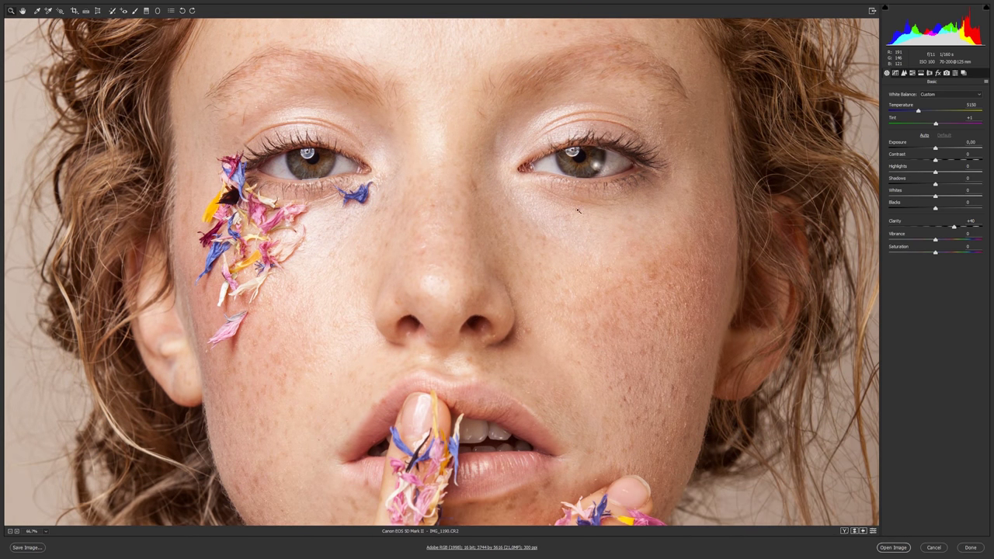
{"action": "scroll", "coordinate": [578, 221], "scroll_direction": "down", "scroll_amount": 1}
{"action": "left_click", "coordinate": [946, 73]}
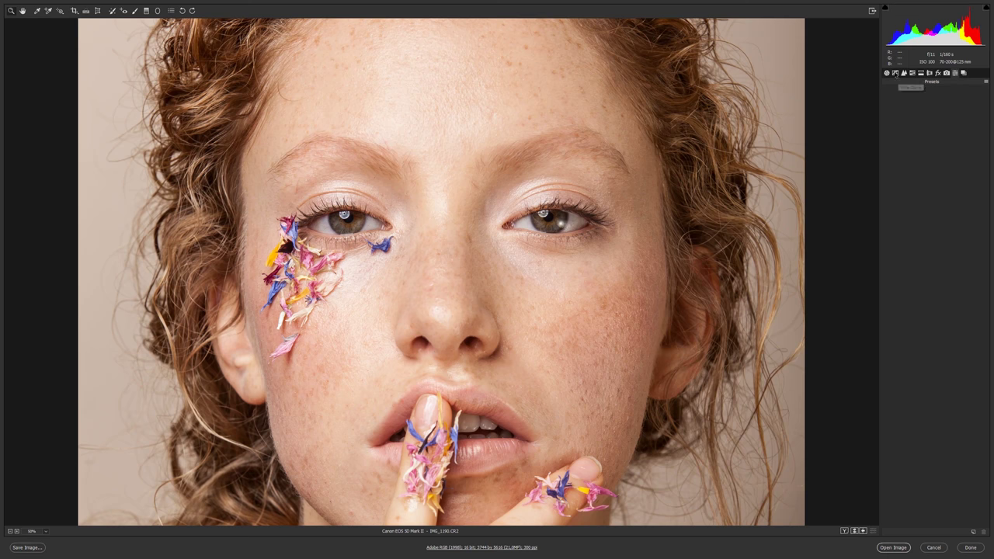
{"action": "left_click", "coordinate": [895, 73]}
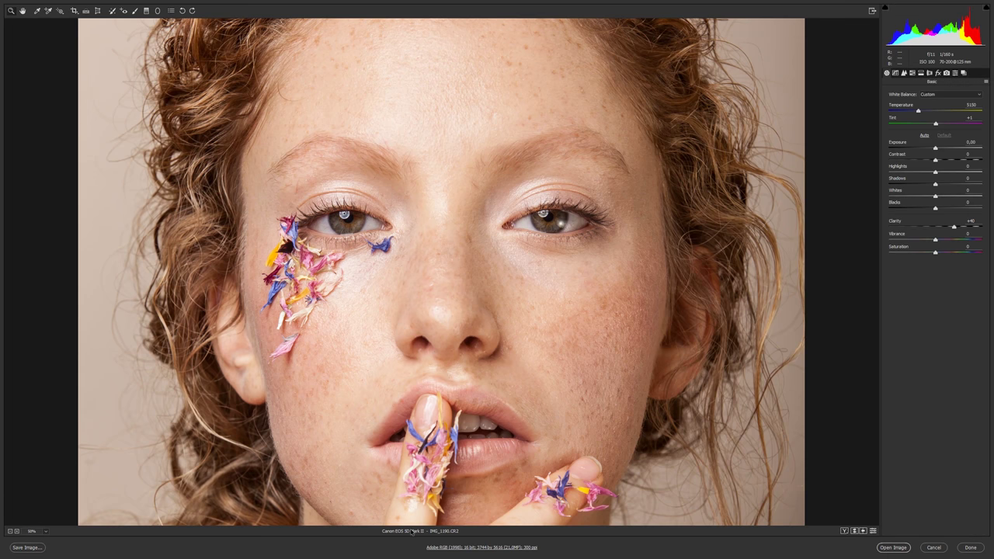
{"action": "key", "text": "ctrl+minus"}
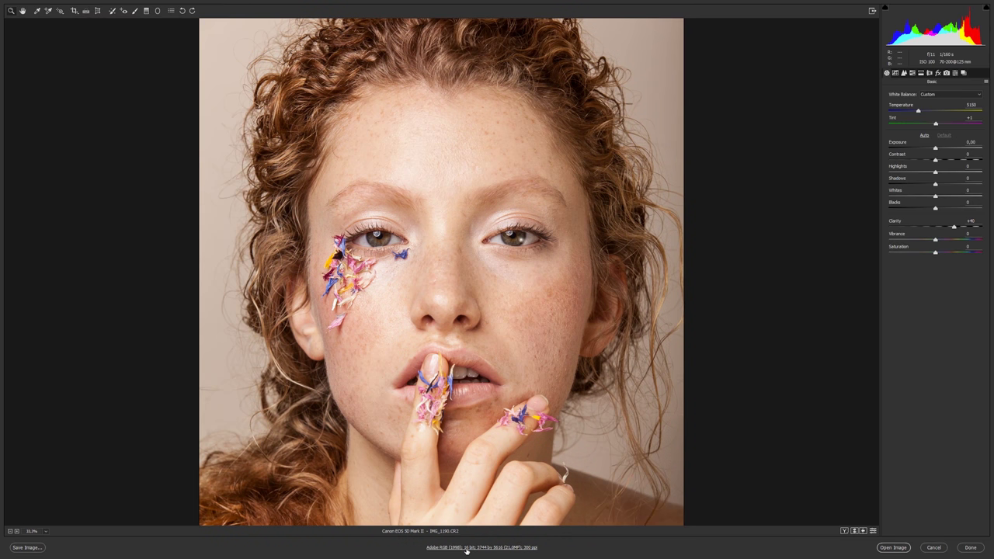
{"action": "left_click", "coordinate": [465, 550]}
{"action": "key", "text": "Escape"}
Keep Adobe RGB (1998), 16 bits/channel and pixels/inch, changing resolution from 300 to 72
{"action": "left_click", "coordinate": [487, 548]}
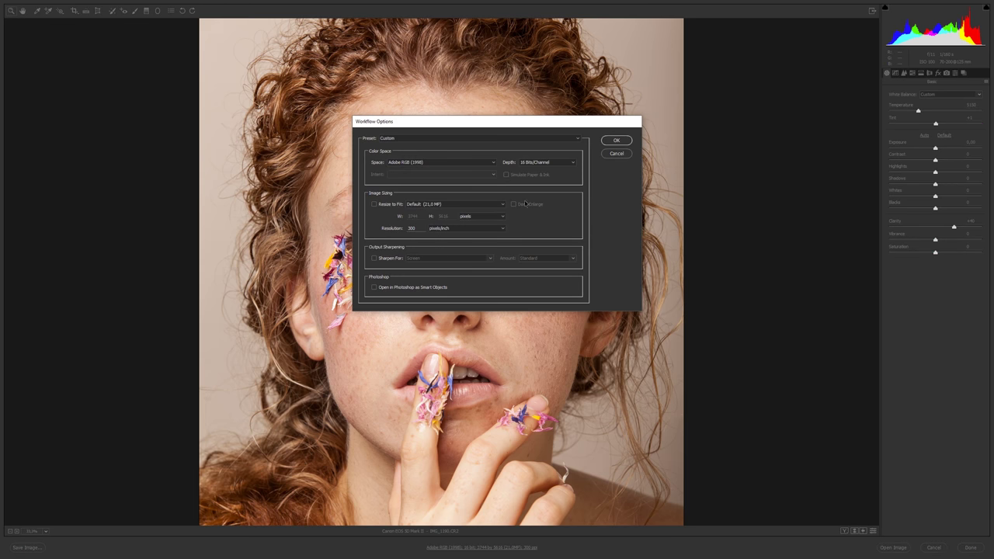
{"action": "left_click", "coordinate": [535, 163]}
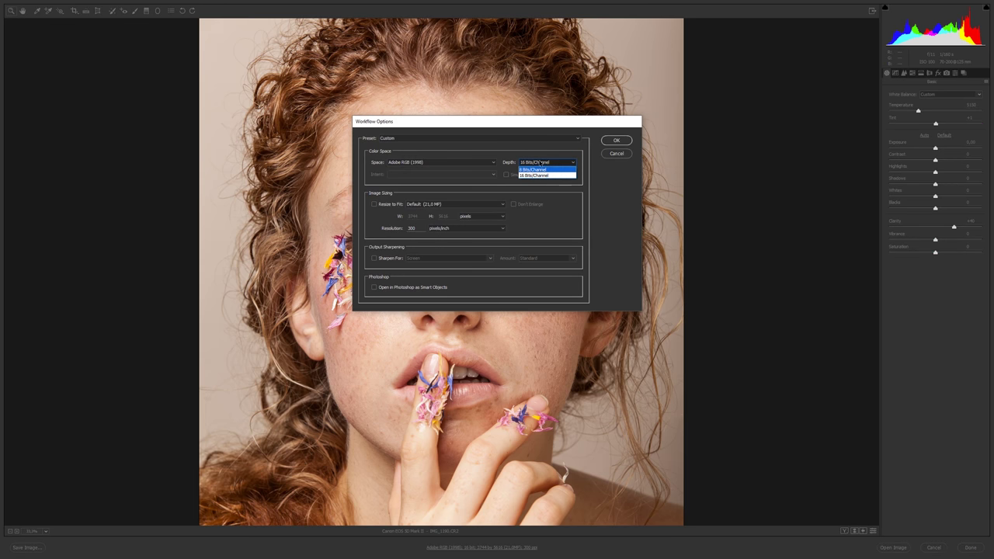
{"action": "left_click", "coordinate": [544, 175]}
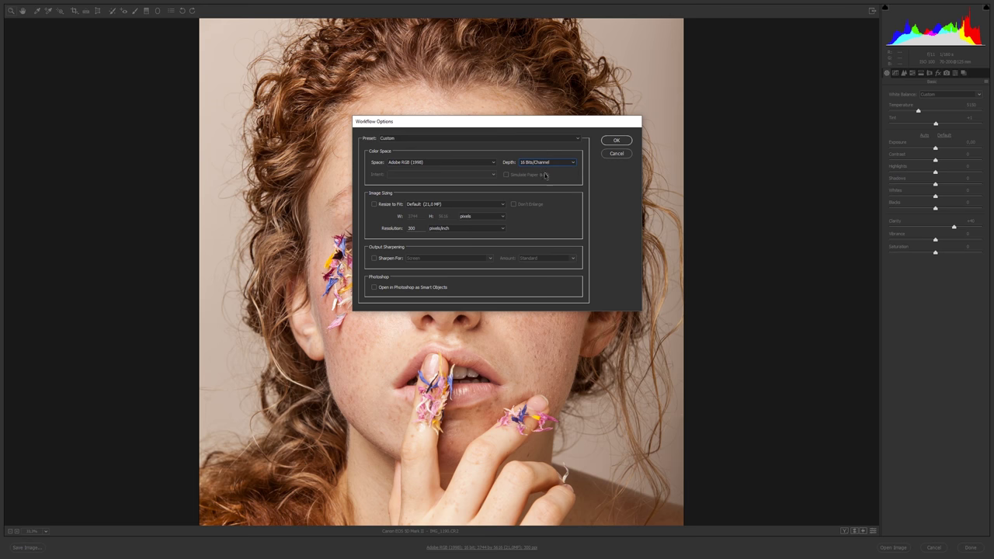
{"action": "left_click", "coordinate": [446, 164]}
{"action": "left_click", "coordinate": [428, 170]}
{"action": "left_click", "coordinate": [453, 227]}
{"action": "left_click", "coordinate": [440, 204]}
{"action": "left_click", "coordinate": [558, 223]}
{"action": "double_click", "coordinate": [420, 227]}
{"action": "type", "text": "72"}
{"action": "left_click", "coordinate": [612, 140]}
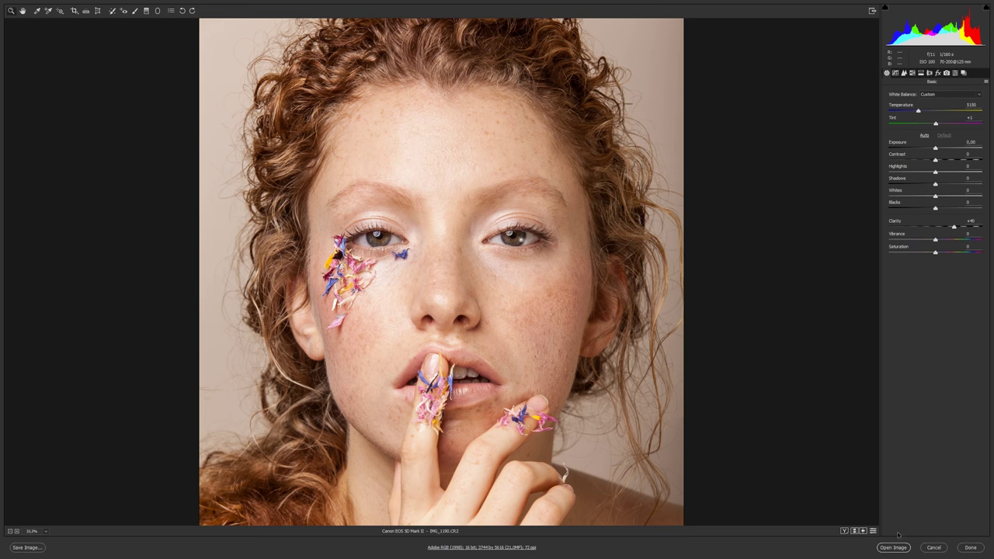
Open the developed photo, check its image size, close it unsaved, and return to Bridge
{"action": "left_click", "coordinate": [894, 547]}
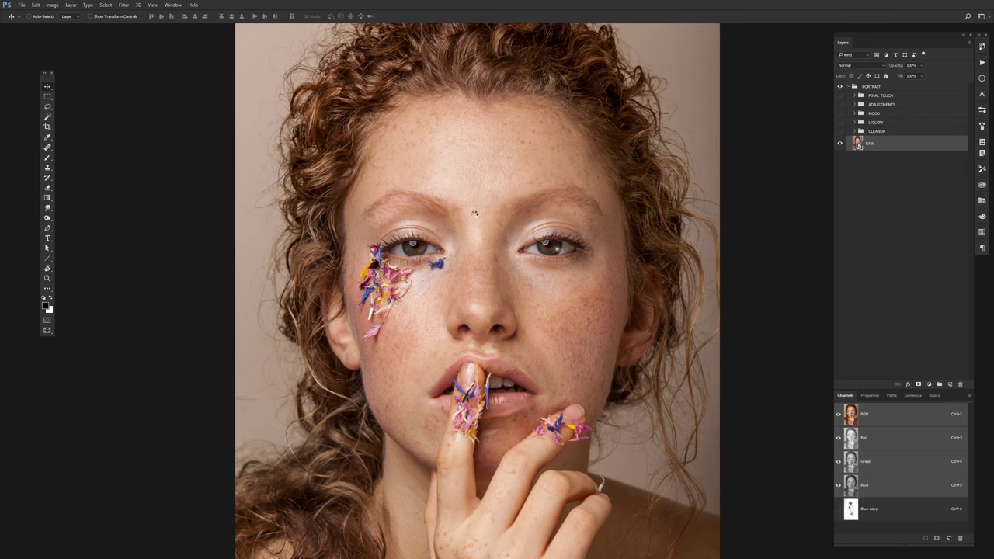
{"action": "key", "text": "ctrl+0"}
{"action": "key", "text": "ctrl+alt+i"}
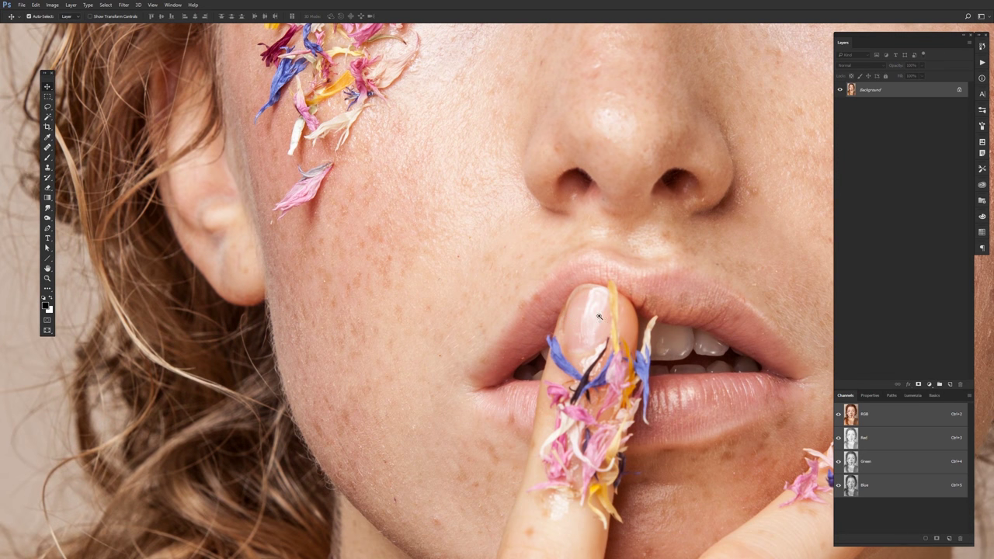
{"action": "key", "text": "ctrl+0"}
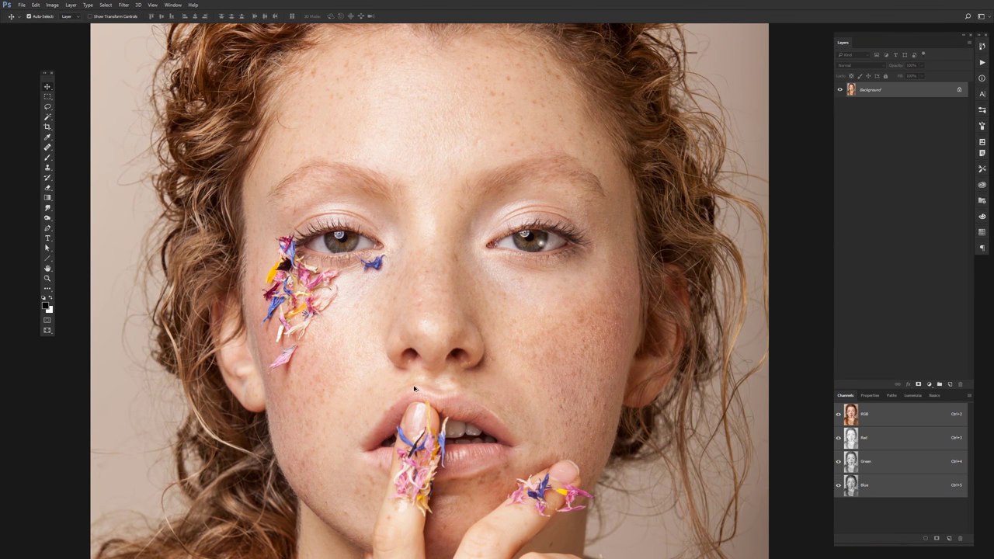
{"action": "key", "text": "ctrl+w"}
{"action": "left_click", "coordinate": [501, 209]}
{"action": "key", "text": "alt+Tab"}
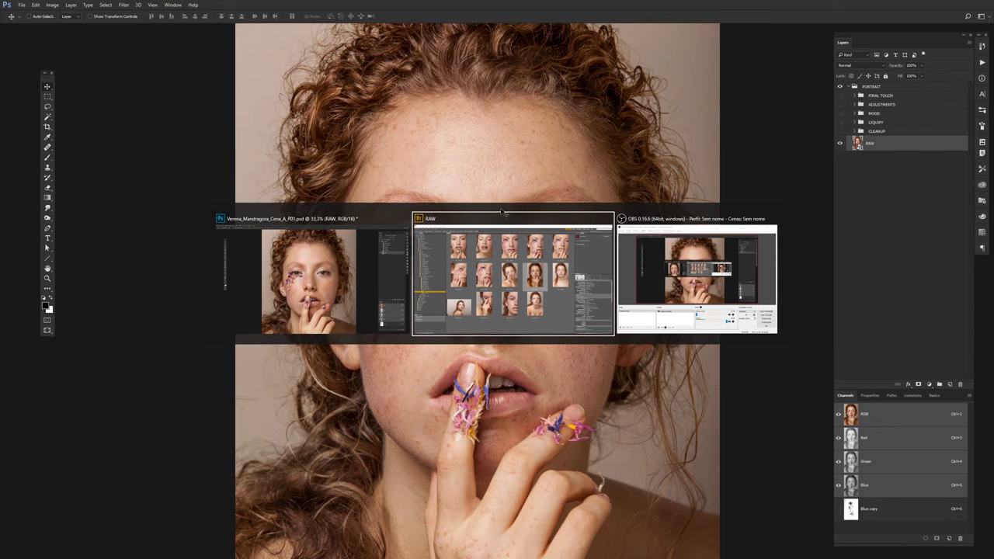
{"action": "left_click", "coordinate": [536, 256]}
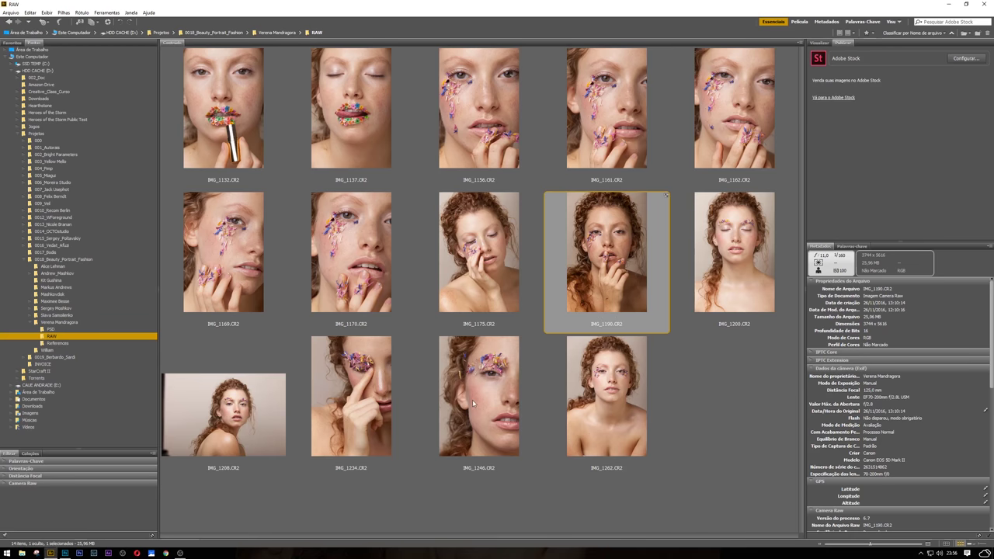
Reopen IMG_1190.CR2 in Camera Raw and change workflow resolution from 72 to 300 pixels/inch
{"action": "double_click", "coordinate": [583, 301]}
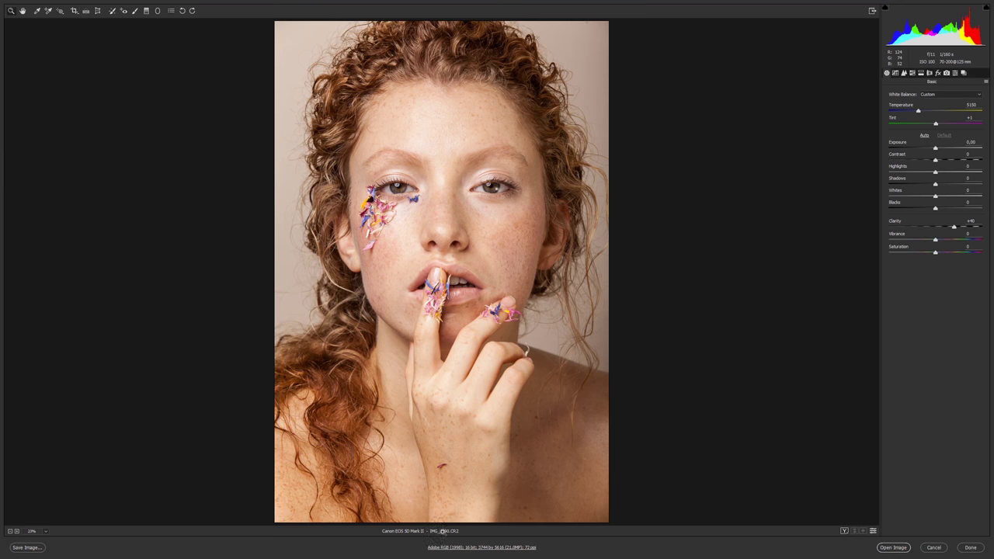
{"action": "left_click", "coordinate": [531, 548]}
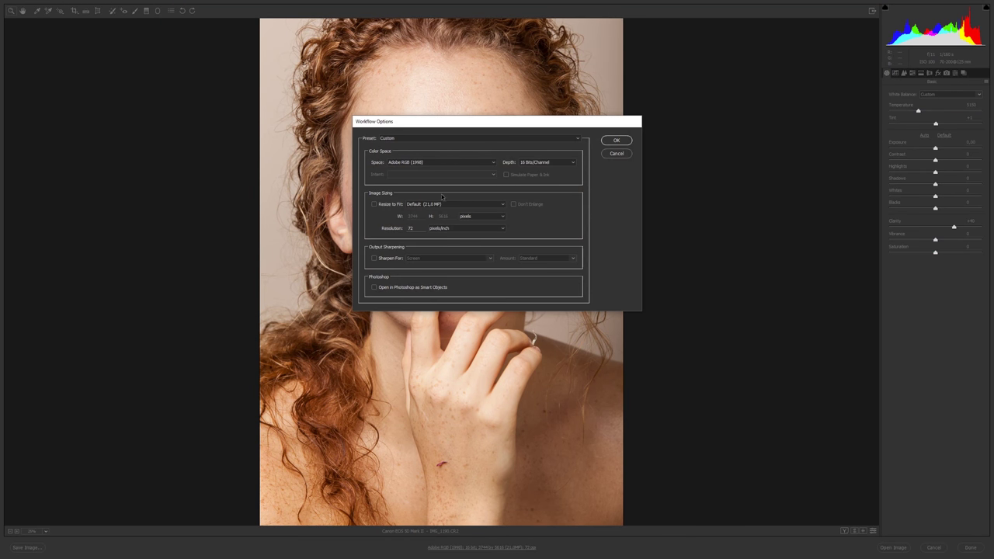
{"action": "double_click", "coordinate": [417, 228]}
{"action": "left_click", "coordinate": [616, 141]}
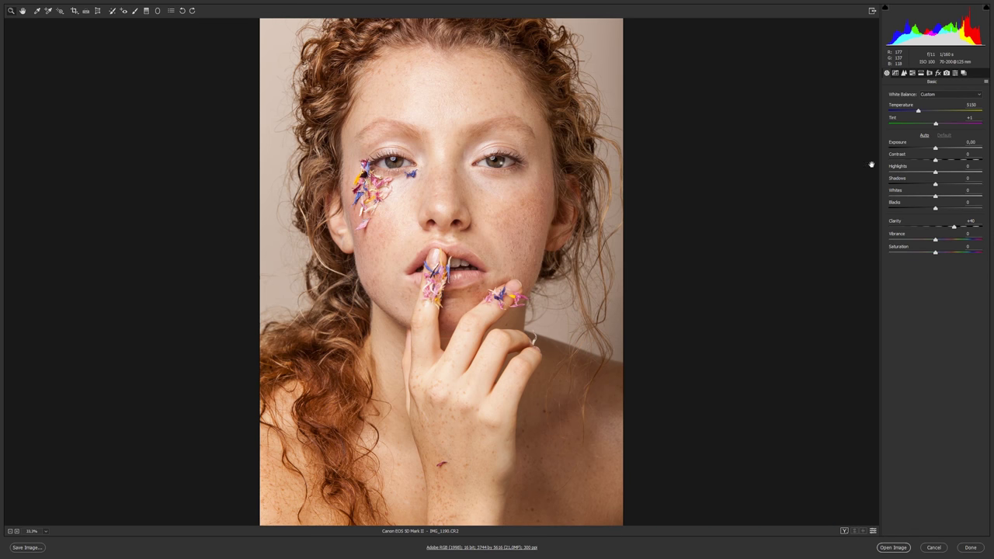
Lower the exposure slightly and set Shadows to +30
{"action": "key", "text": "ctrl+plus"}
{"action": "scroll", "coordinate": [579, 221], "scroll_direction": "down", "scroll_amount": 2}
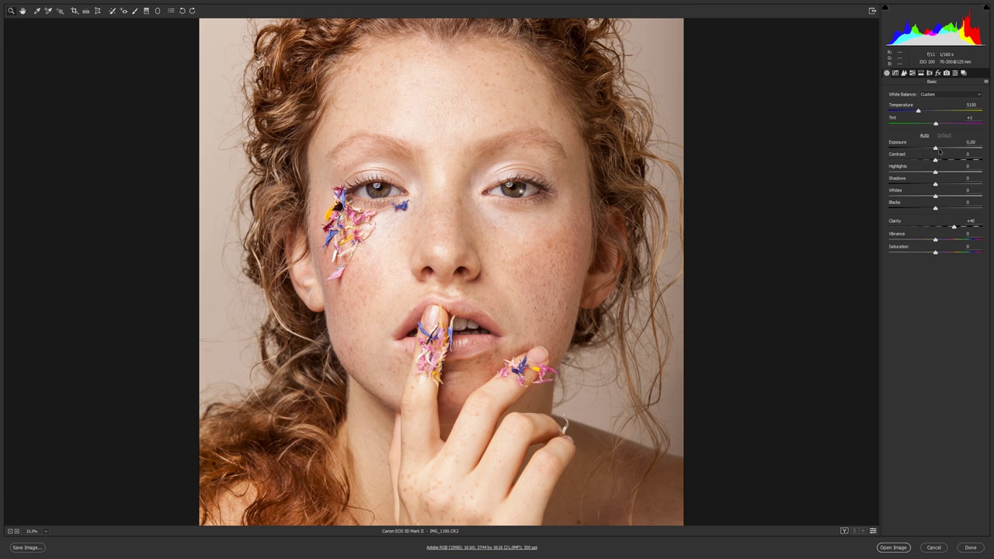
{"action": "mouse_move", "coordinate": [938, 150]}
{"action": "left_mouse_down"}
{"action": "mouse_move", "coordinate": [926, 186]}
{"action": "mouse_move", "coordinate": [913, 186]}
{"action": "left_mouse_up"}
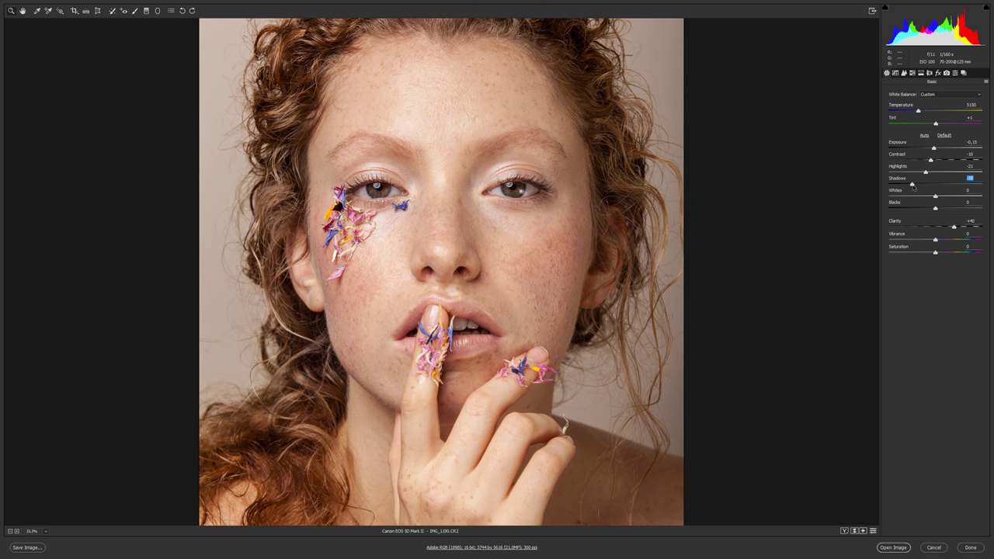
{"action": "double_click", "coordinate": [931, 186]}
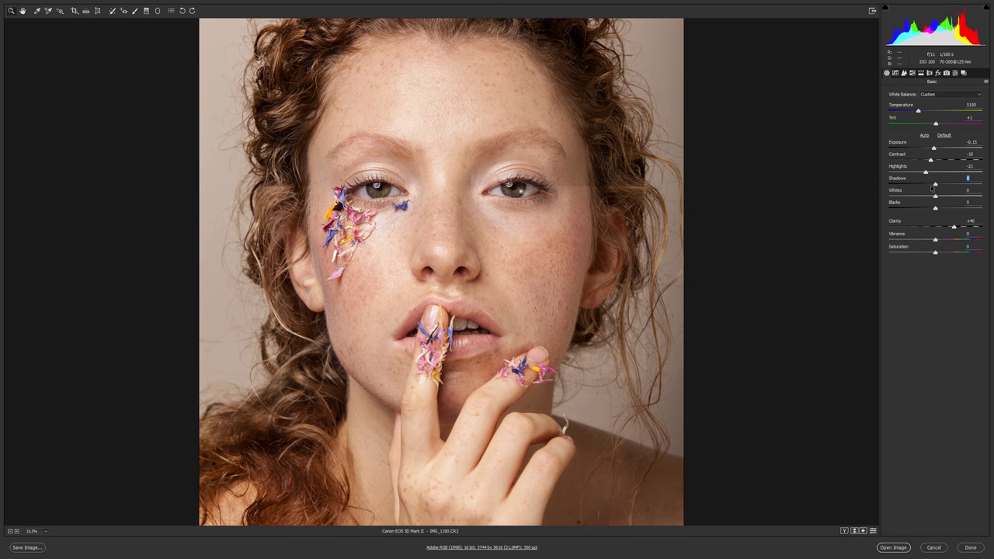
{"action": "left_click_drag", "start_coordinate": [932, 187], "coordinate": [934, 186]}
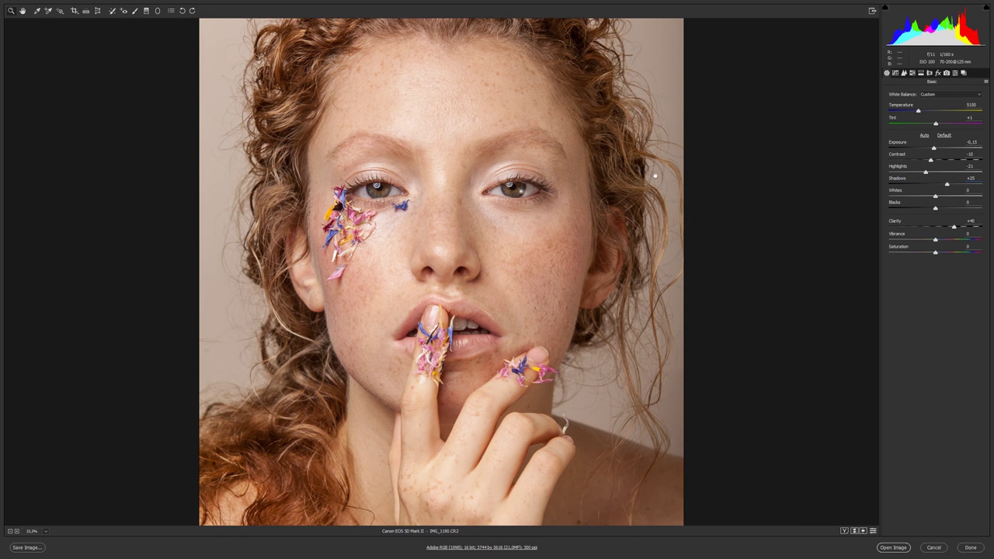
{"action": "left_click", "coordinate": [971, 177]}
{"action": "type", "text": "0"}
{"action": "key", "text": "Return"}
{"action": "type", "text": "30"}
{"action": "key", "text": "Return"}
Adjust Whites, lift Blacks to +6, warm Temperature to 5200, Exposure −0.35, Clarity 0
{"action": "left_click_drag", "start_coordinate": [937, 194], "coordinate": [931, 201]}
{"action": "left_click_drag", "start_coordinate": [935, 209], "coordinate": [939, 211]}
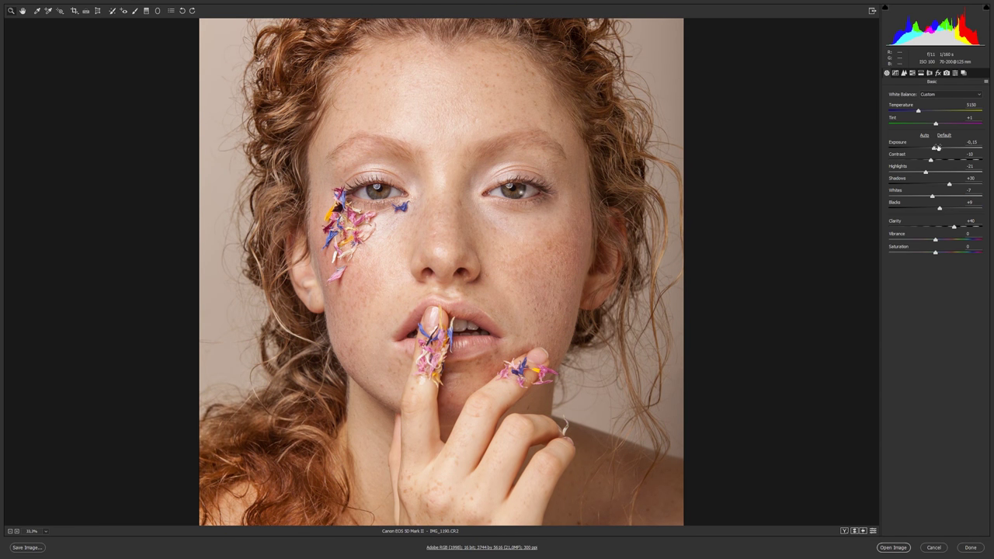
{"action": "left_click_drag", "start_coordinate": [934, 148], "coordinate": [930, 149]}
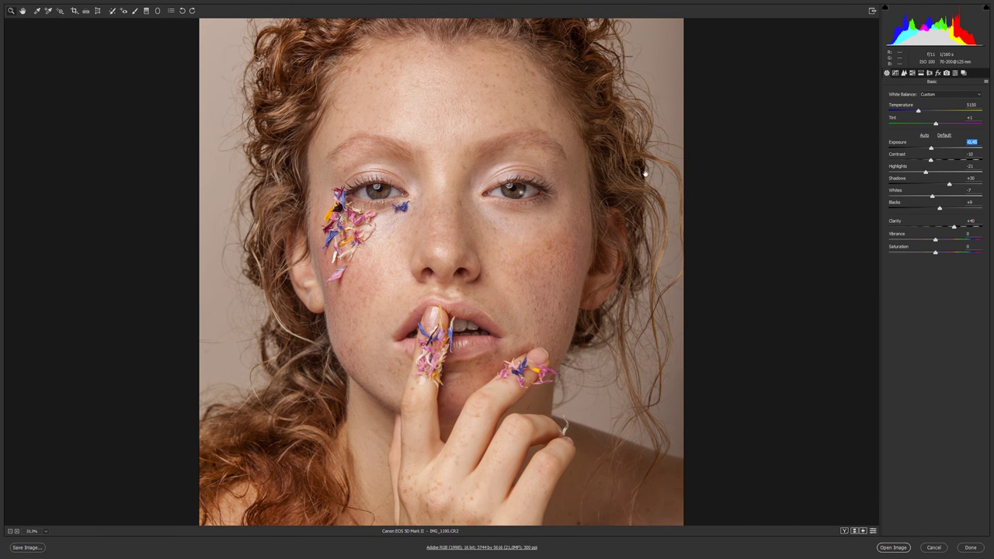
{"action": "left_click_drag", "start_coordinate": [919, 112], "coordinate": [920, 112]}
{"action": "left_click_drag", "start_coordinate": [931, 150], "coordinate": [936, 153]}
{"action": "mouse_move", "coordinate": [953, 225]}
{"action": "left_mouse_down"}
{"action": "mouse_move", "coordinate": [922, 227]}
{"action": "mouse_move", "coordinate": [935, 227]}
{"action": "left_mouse_up"}
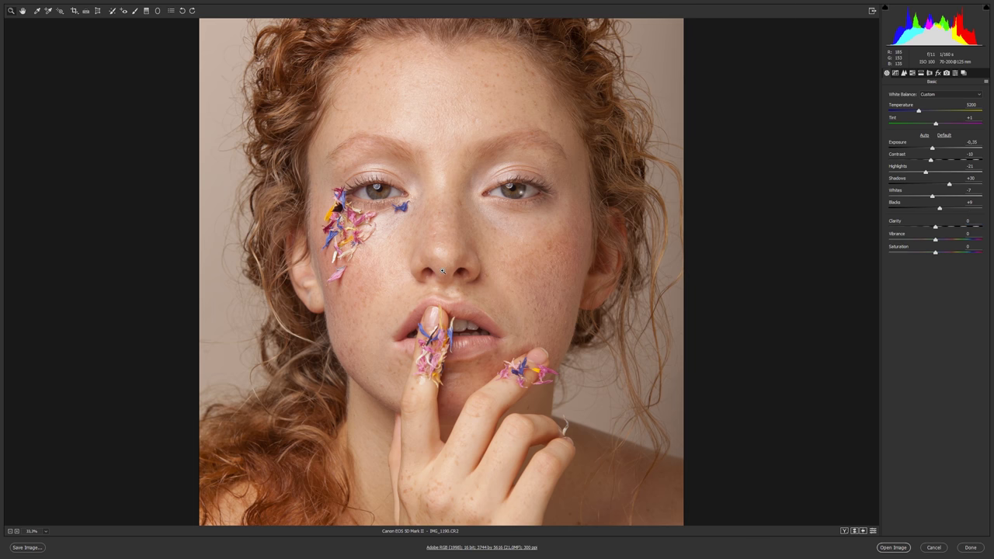
Re-enter Clarity and inspect skin detail at 100%, panning across the cheek and hair
{"action": "key", "text": "ctrl+alt+0"}
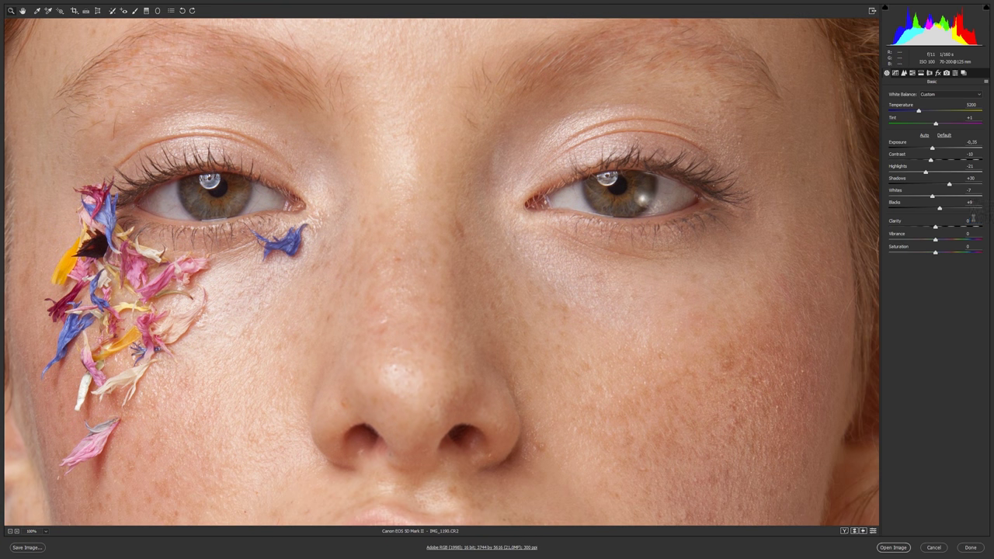
{"action": "left_click", "coordinate": [969, 220]}
{"action": "type", "text": "0"}
{"action": "key", "text": "Return"}
{"action": "left_click_drag", "start_coordinate": [690, 252], "coordinate": [244, 186]}
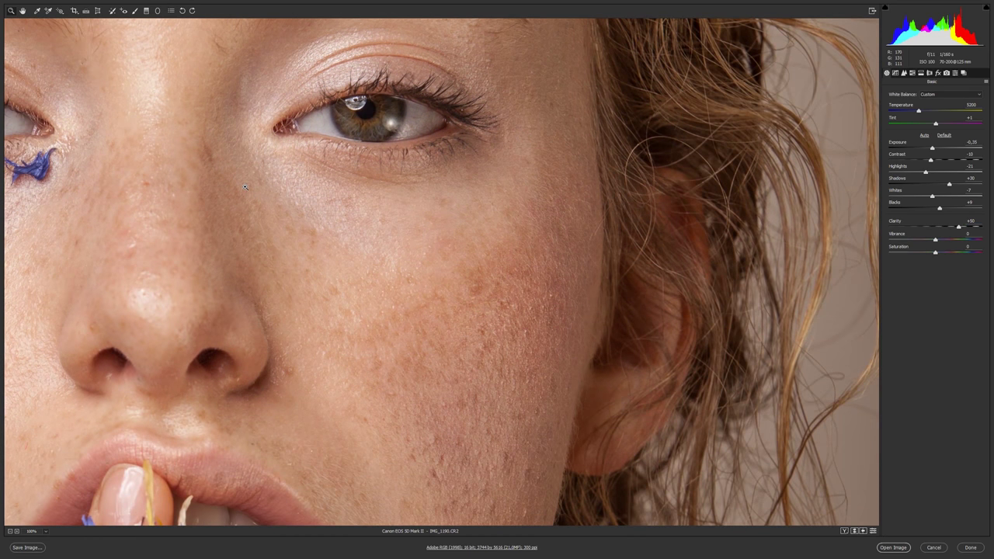
{"action": "key", "text": "ctrl+minus"}
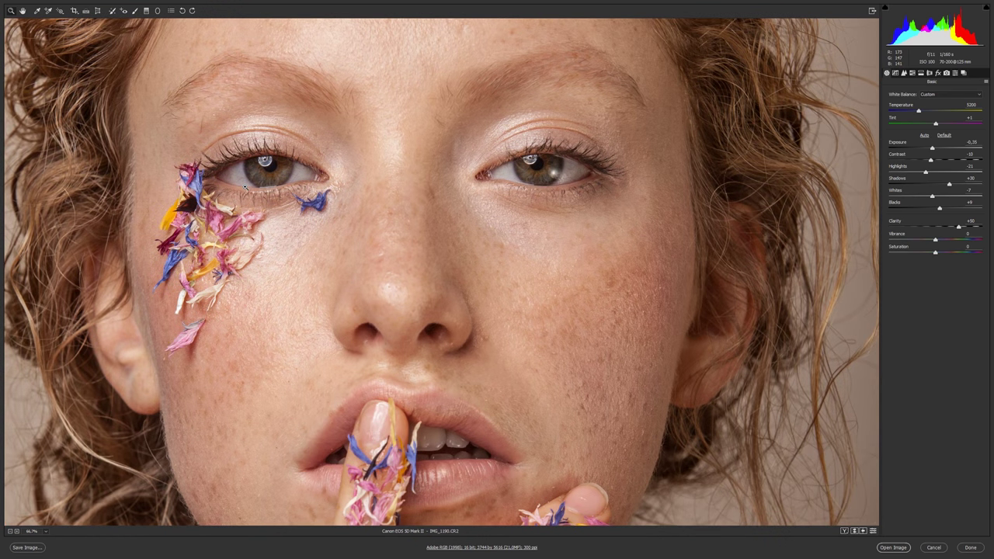
{"action": "left_click_drag", "start_coordinate": [301, 216], "coordinate": [365, 189]}
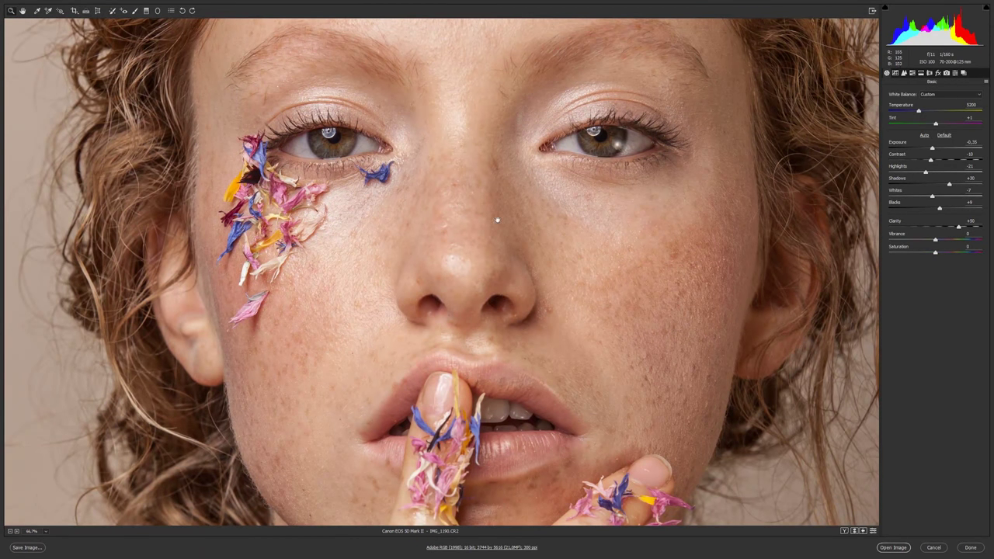
{"action": "left_click_drag", "start_coordinate": [497, 219], "coordinate": [503, 251]}
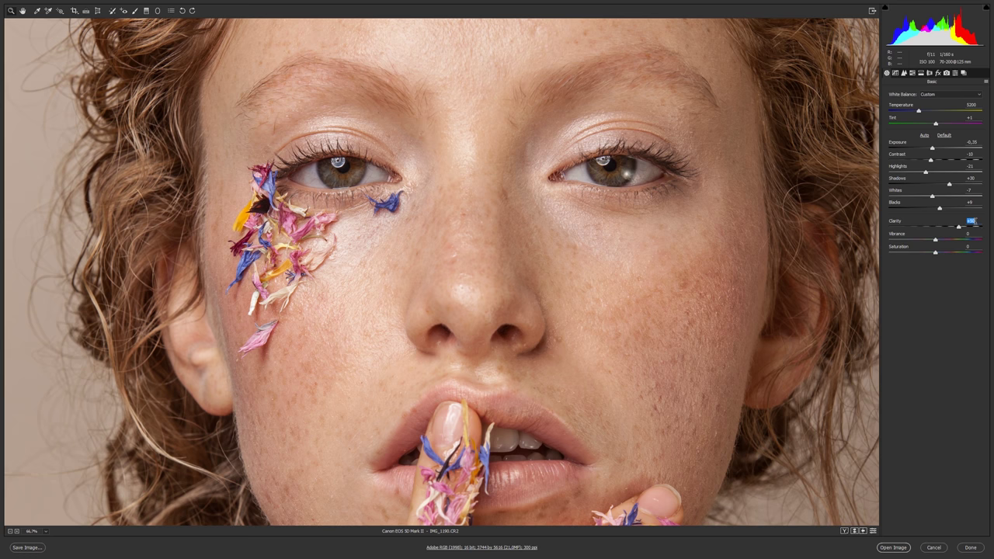
Set Clarity to +25 and frame the face at 33.3% zoom
{"action": "left_click", "coordinate": [970, 221]}
{"action": "type", "text": "25"}
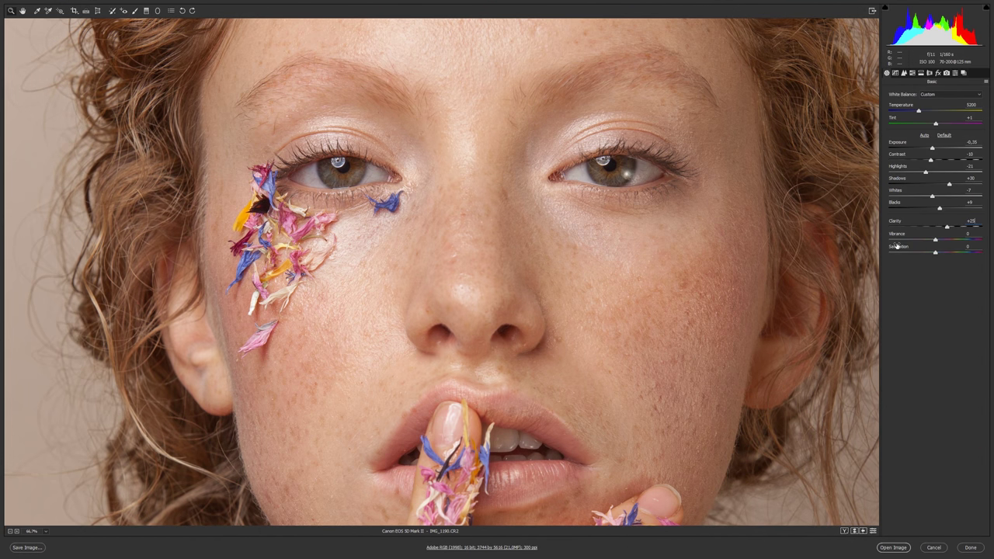
{"action": "left_click_drag", "start_coordinate": [549, 201], "coordinate": [535, 200]}
{"action": "key", "text": "ctrl+minus"}
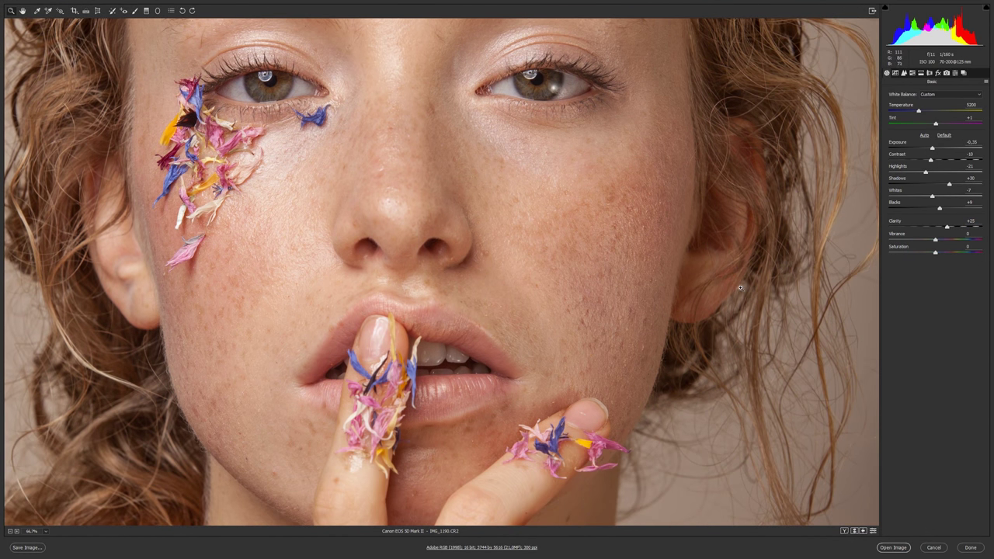
{"action": "key", "text": "ctrl+0"}
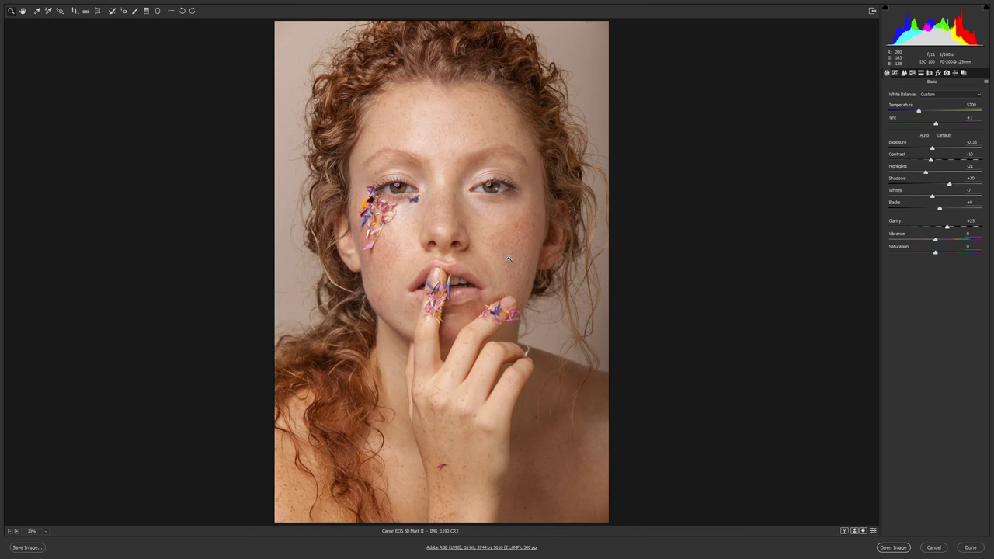
{"action": "key", "text": "ctrl+plus"}
{"action": "key", "text": "ctrl+plus"}
{"action": "mouse_move", "coordinate": [550, 337]}
{"action": "left_mouse_down"}
{"action": "mouse_move", "coordinate": [566, 271]}
{"action": "mouse_move", "coordinate": [550, 222]}
{"action": "left_mouse_up"}
Open the HSL panel, trying then resetting Oranges luminance and hue to 0
{"action": "left_click", "coordinate": [902, 73]}
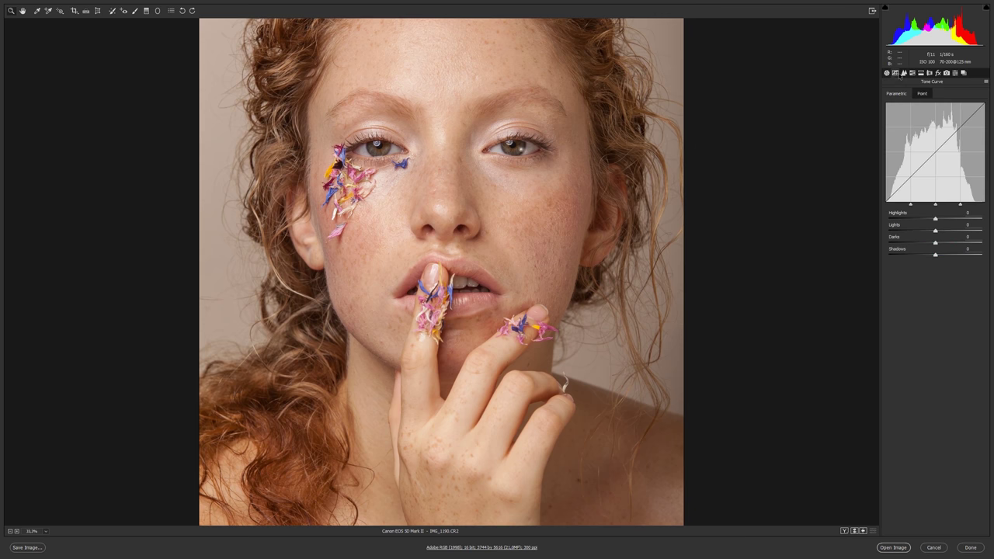
{"action": "left_click", "coordinate": [903, 73]}
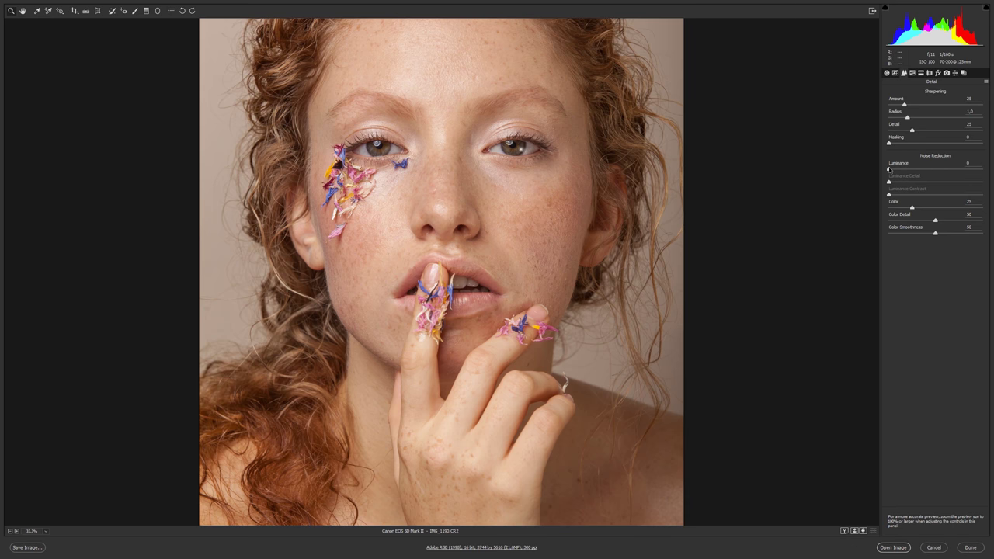
{"action": "left_click", "coordinate": [913, 73]}
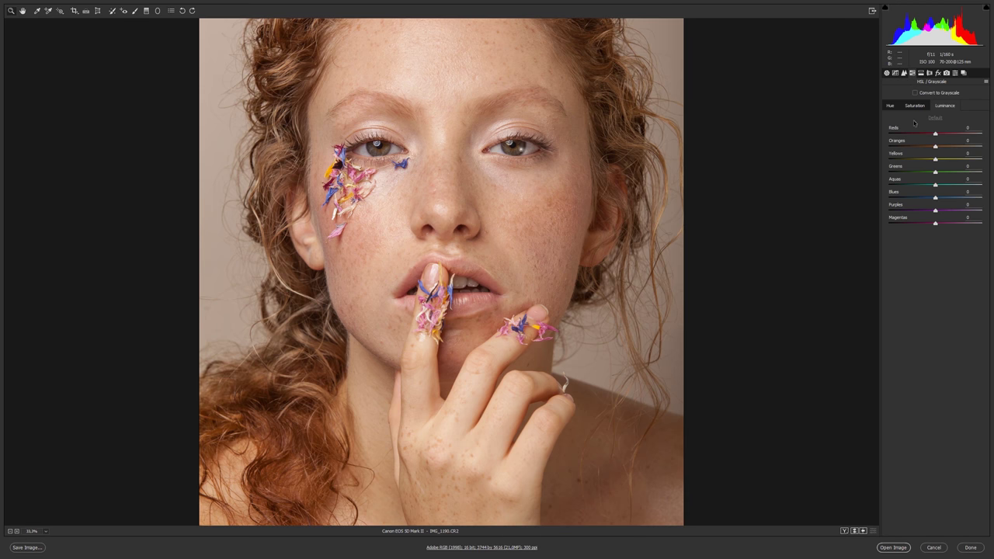
{"action": "left_click", "coordinate": [913, 104]}
{"action": "left_click", "coordinate": [945, 105]}
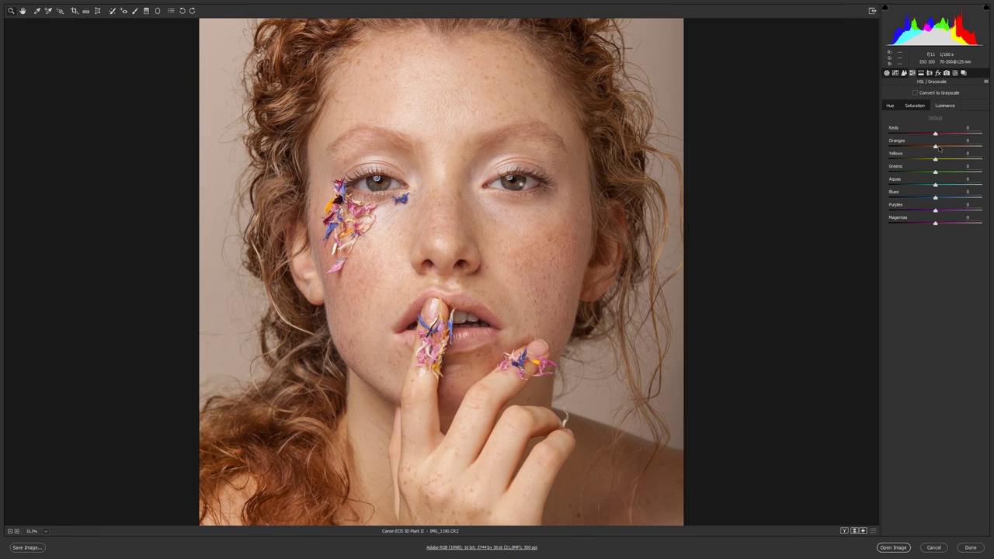
{"action": "left_click_drag", "start_coordinate": [935, 146], "coordinate": [959, 146]}
{"action": "double_click", "coordinate": [959, 145]}
{"action": "left_click", "coordinate": [890, 105]}
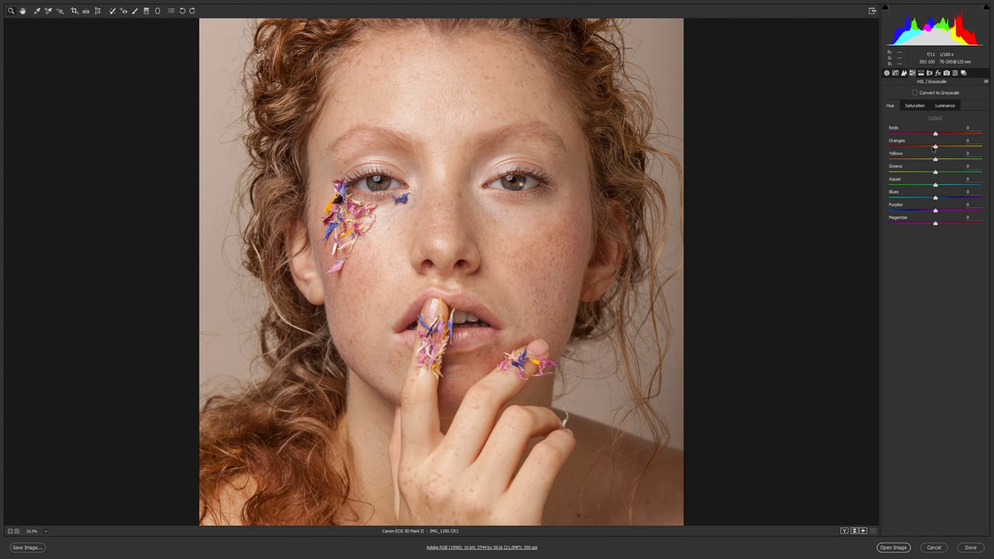
{"action": "left_click_drag", "start_coordinate": [934, 146], "coordinate": [907, 159]}
{"action": "double_click", "coordinate": [930, 146]}
Shift Yellows hue to −58, then set Saturation Reds −12 and Oranges +11
{"action": "left_click_drag", "start_coordinate": [907, 159], "coordinate": [945, 135]}
{"action": "type", "text": "-100"}
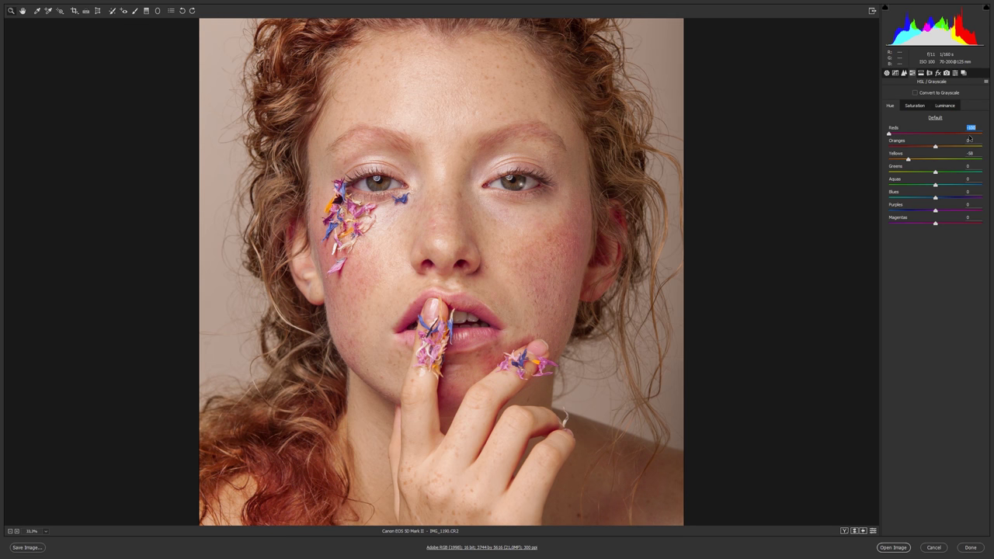
{"action": "type", "text": "0"}
{"action": "key", "text": "Tab"}
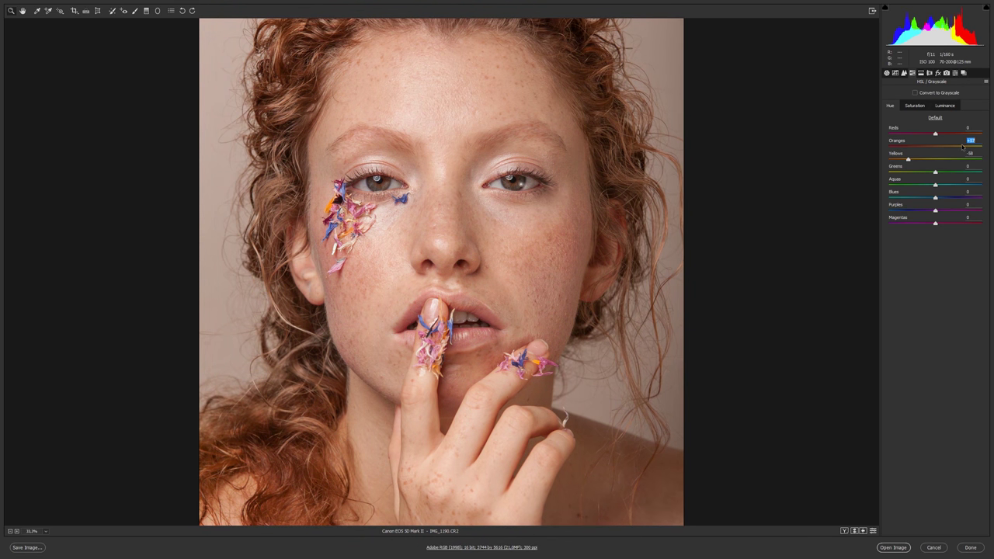
{"action": "mouse_move", "coordinate": [962, 146]}
{"action": "left_mouse_down"}
{"action": "mouse_move", "coordinate": [913, 149]}
{"action": "mouse_move", "coordinate": [935, 147]}
{"action": "left_mouse_up"}
{"action": "key", "text": "shift+Tab"}
{"action": "left_click", "coordinate": [924, 107]}
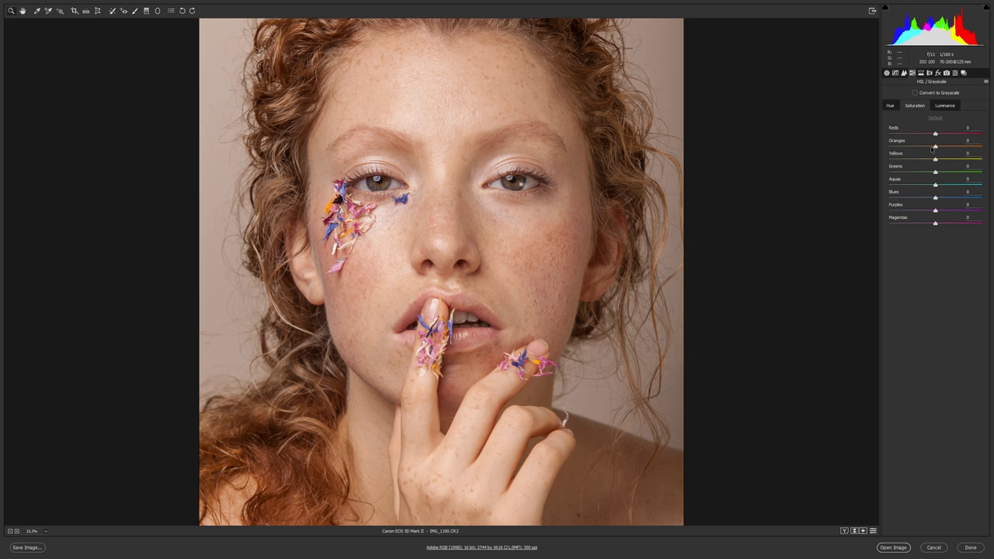
{"action": "left_click_drag", "start_coordinate": [935, 146], "coordinate": [930, 134]}
Open the developed photo in Photoshop as a smart object and zoom in
{"action": "left_click", "coordinate": [894, 548], "text": "shift"}
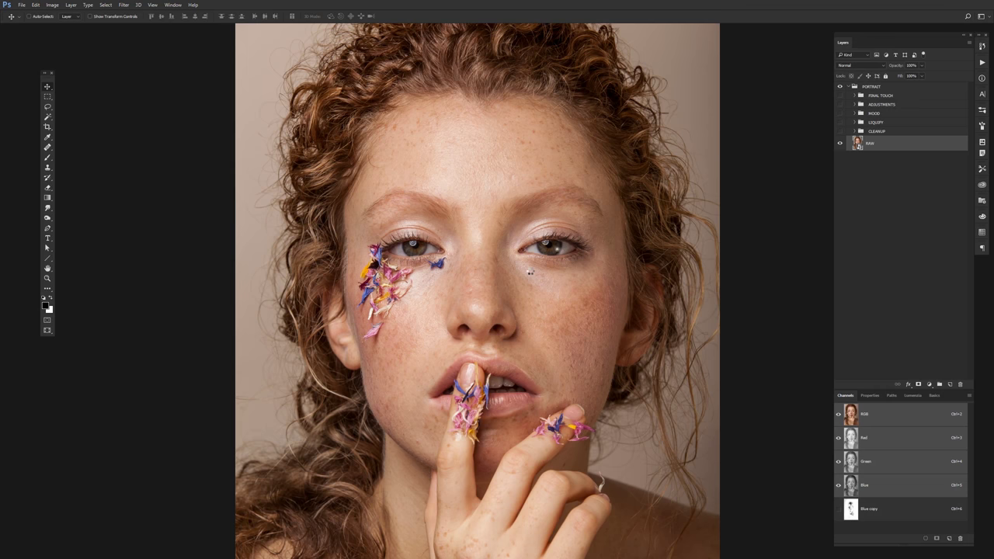
{"action": "key", "text": "ctrl+plus"}
{"action": "key", "text": "ctrl+plus"}
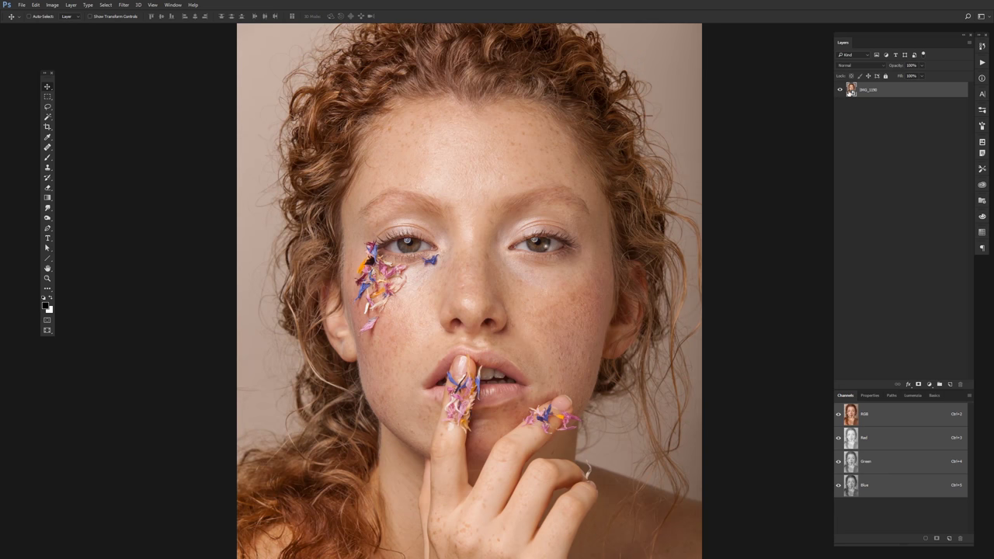
{"action": "key", "text": "ctrl+shift+a"}
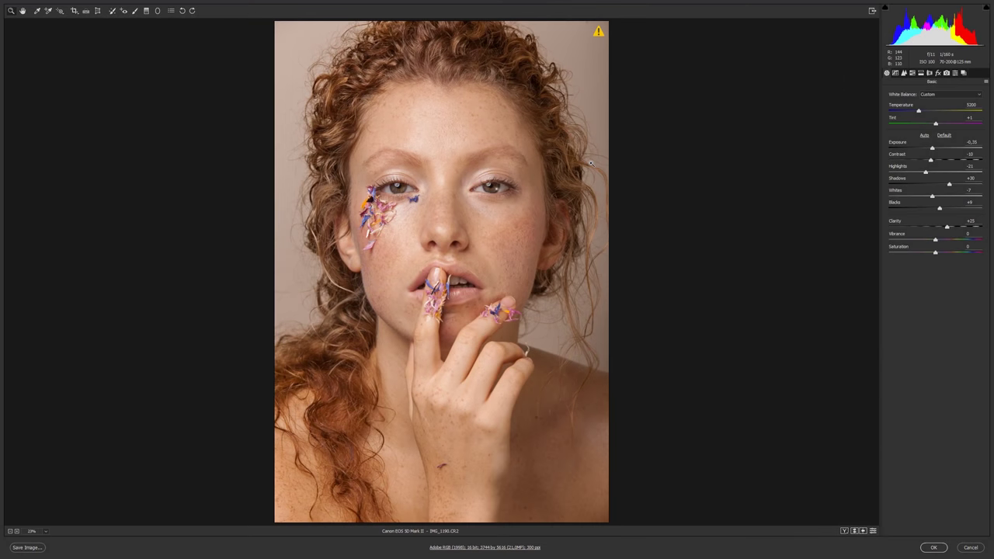
{"action": "key", "text": "Return"}
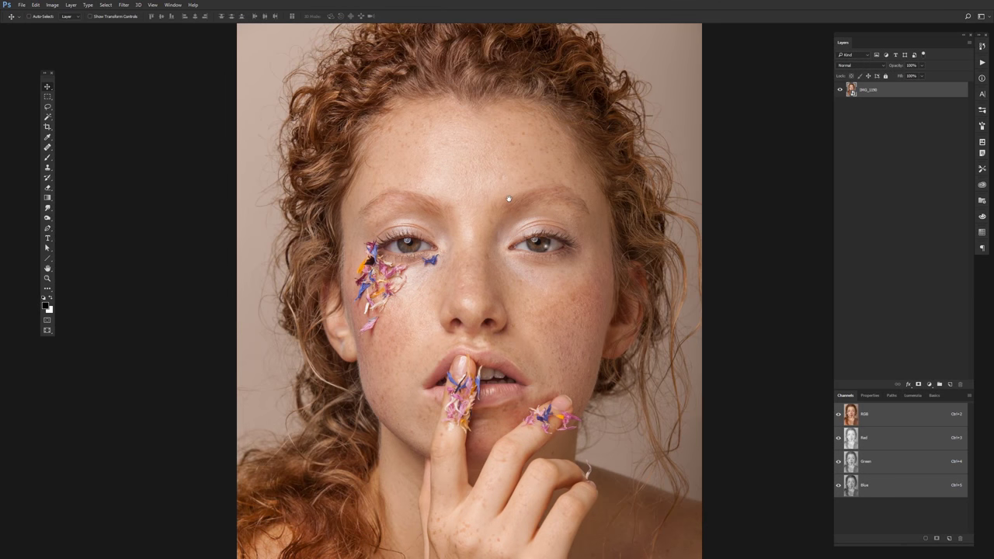
{"action": "left_click_drag", "start_coordinate": [504, 210], "coordinate": [495, 176]}
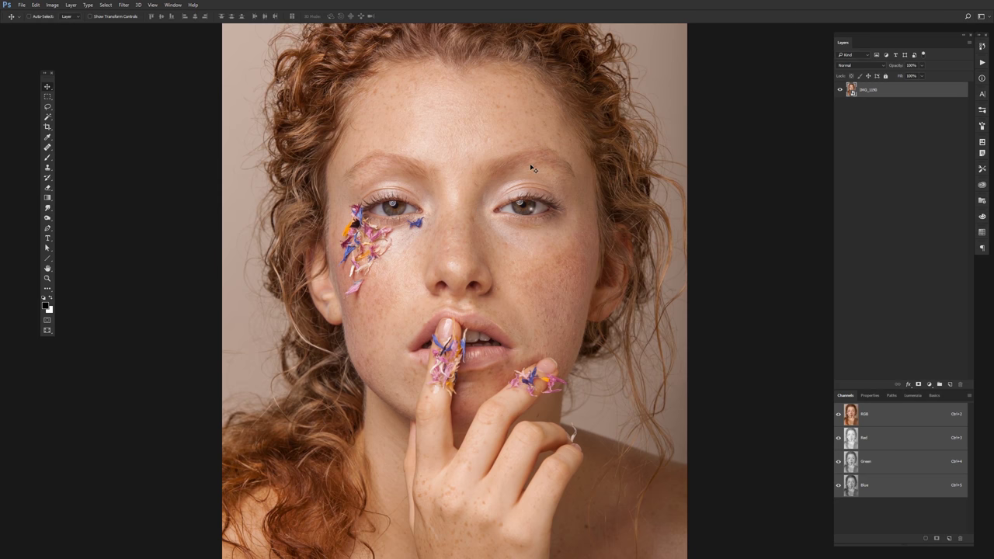
Reset the smart object's HSL adjustments to Default in Camera Raw and apply them
{"action": "double_click", "coordinate": [850, 90]}
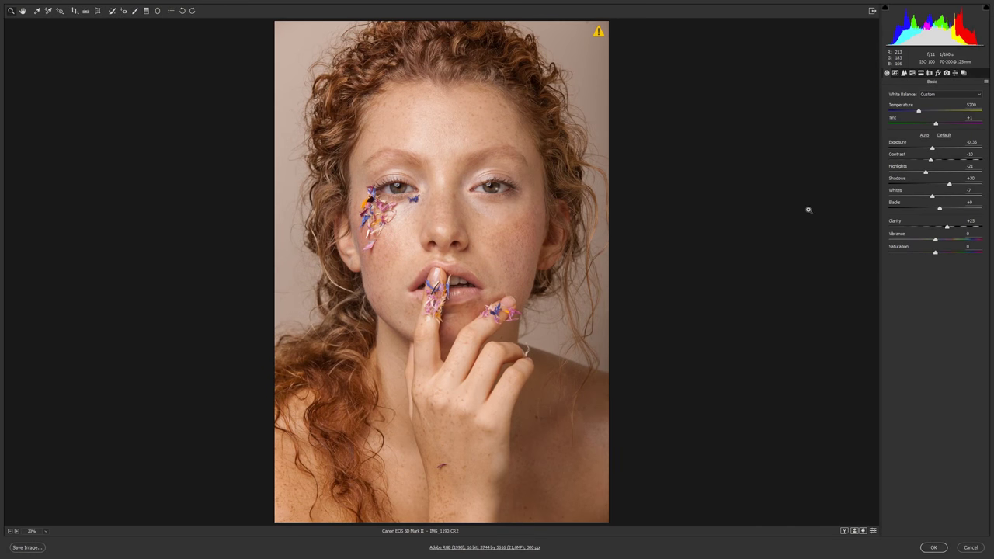
{"action": "left_click", "coordinate": [912, 73]}
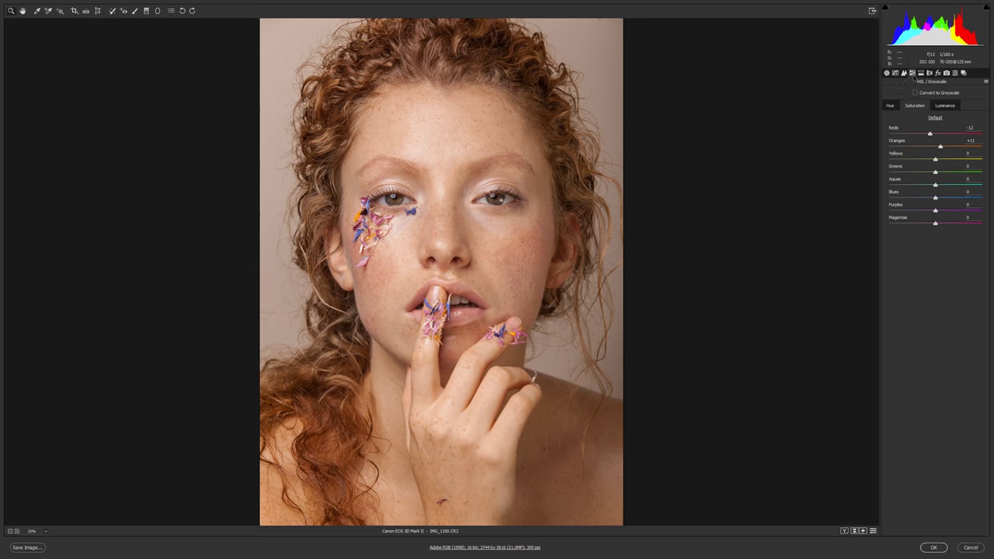
{"action": "left_click", "coordinate": [905, 107]}
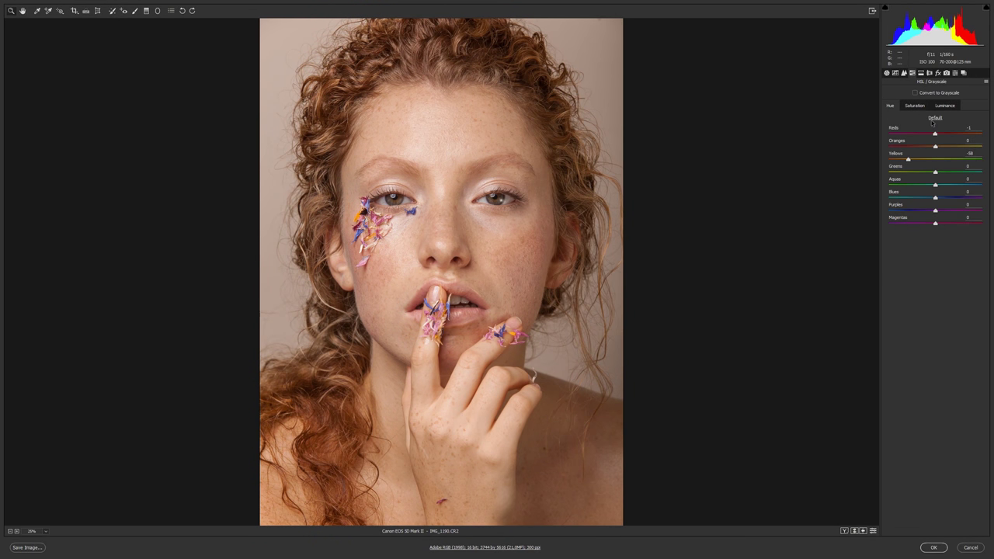
{"action": "left_click", "coordinate": [934, 118]}
{"action": "left_click", "coordinate": [886, 73]}
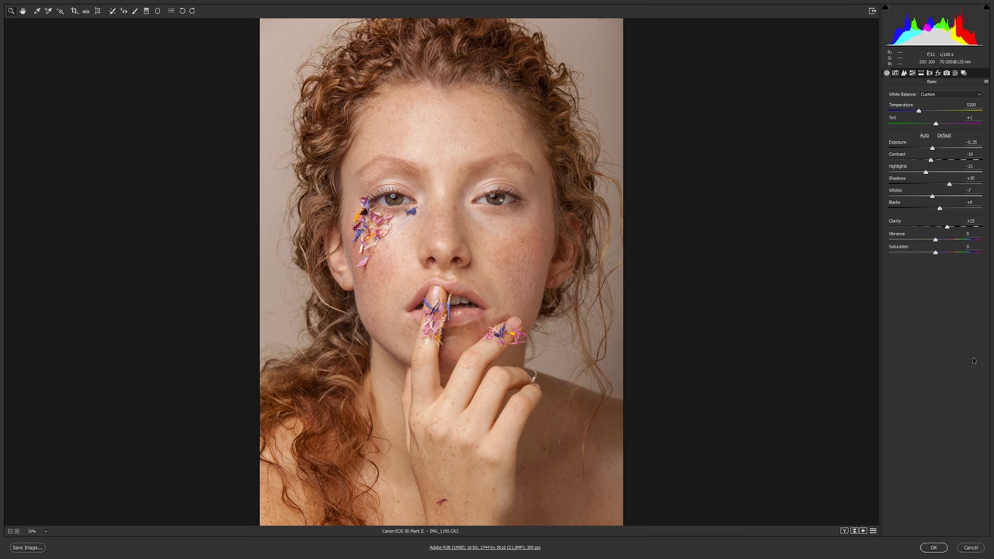
{"action": "left_click", "coordinate": [934, 548]}
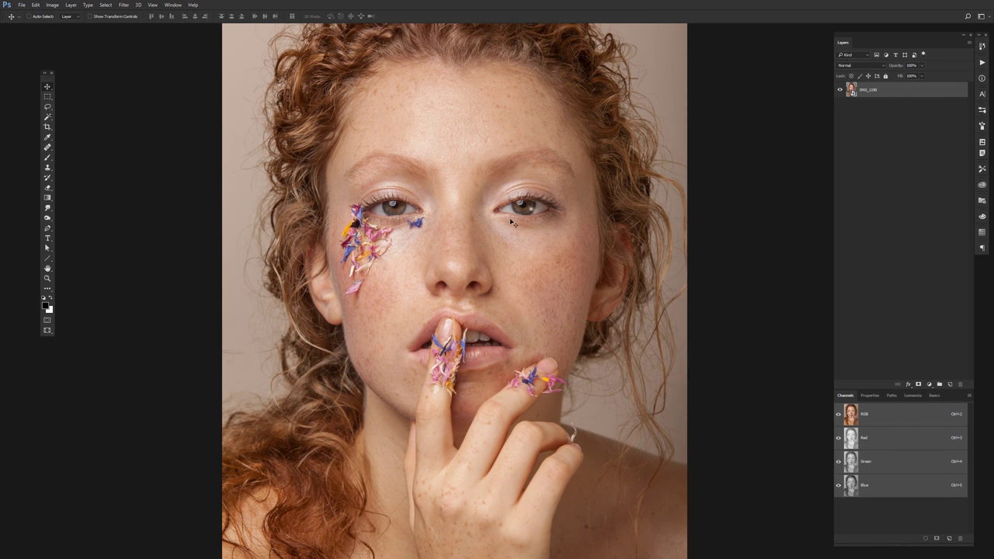
{"action": "left_click", "coordinate": [869, 395]}
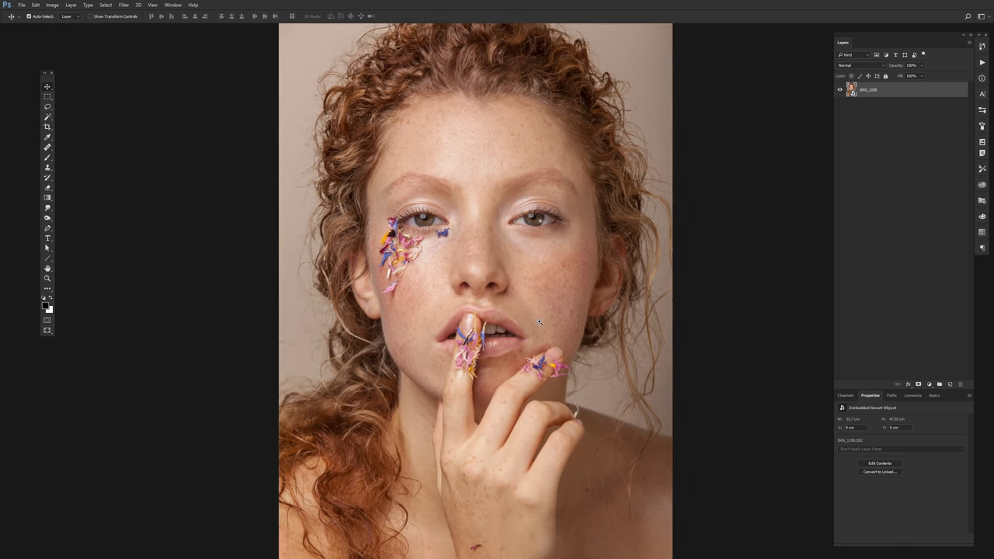
Close the untitled black document and the logo document without saving
{"action": "scroll", "coordinate": [541, 322], "scroll_direction": "up", "scroll_amount": 1}
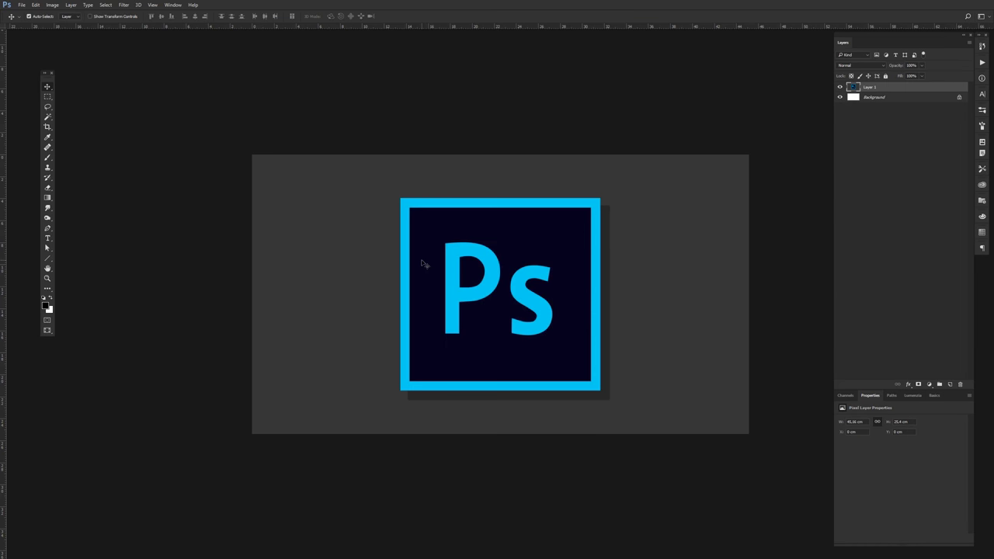
{"action": "key", "text": "ctrl+alt+w"}
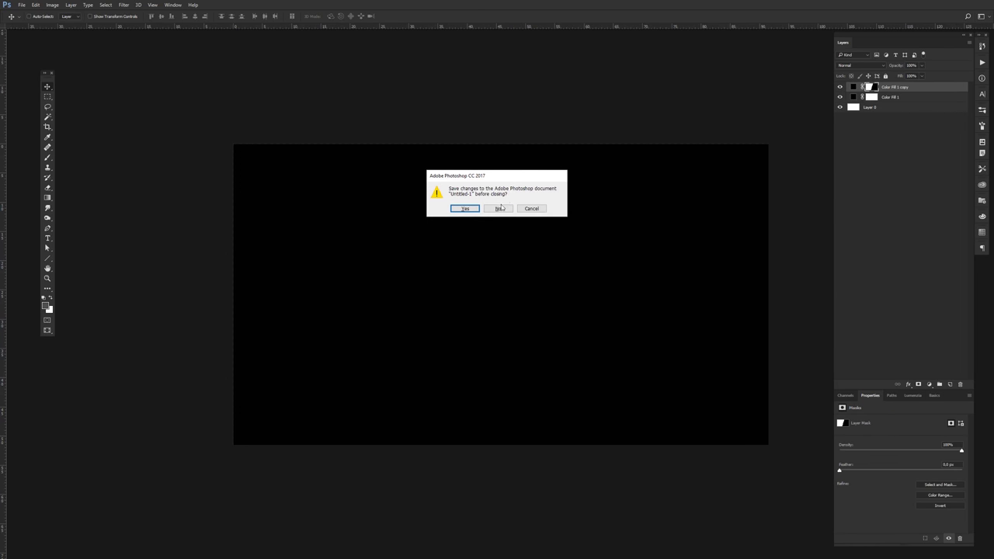
{"action": "left_click", "coordinate": [499, 208]}
{"action": "left_click", "coordinate": [500, 209]}
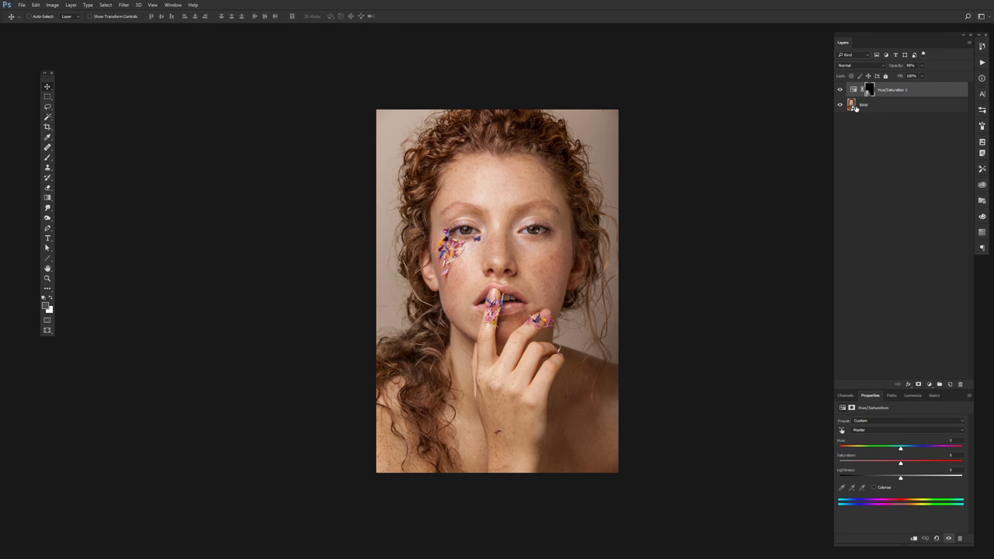
Close IMG_1190-1 without saving and hide the Hue/Saturation 1 layer
{"action": "double_click", "coordinate": [856, 108]}
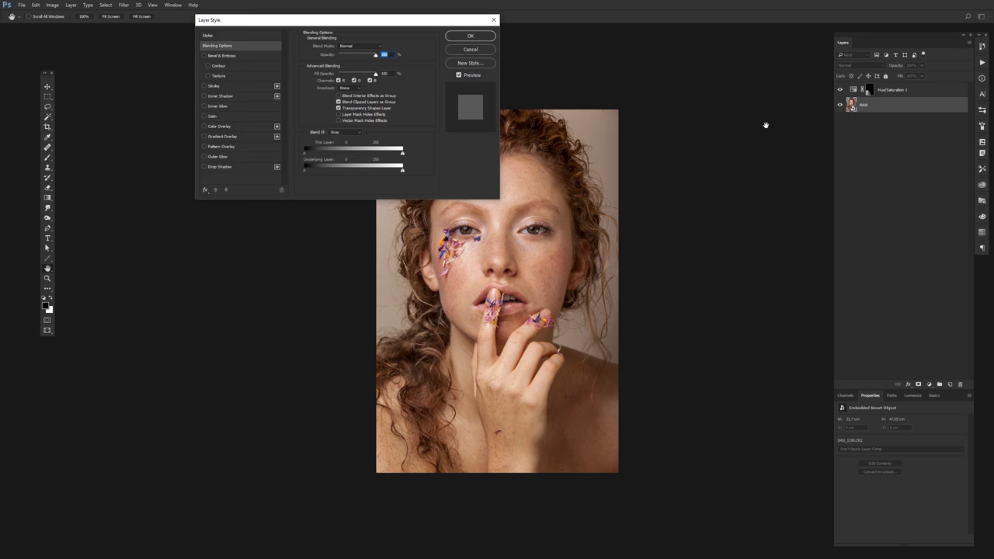
{"action": "left_click", "coordinate": [470, 49]}
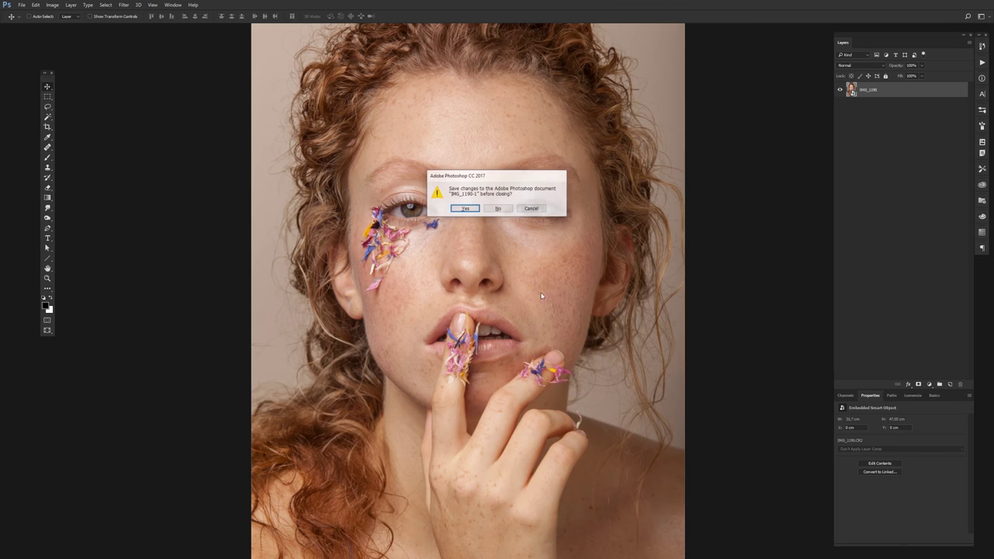
{"action": "left_click", "coordinate": [495, 210]}
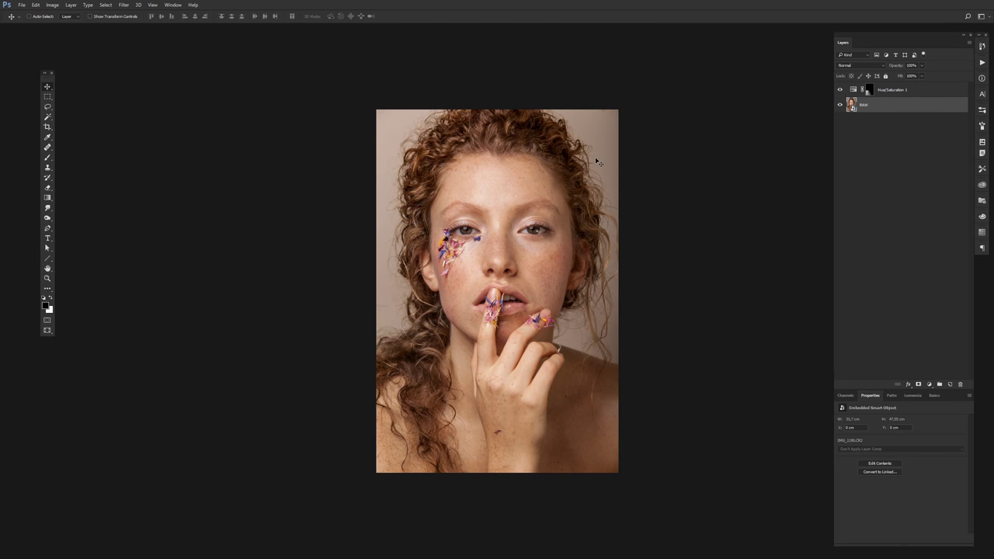
{"action": "left_click", "coordinate": [840, 89]}
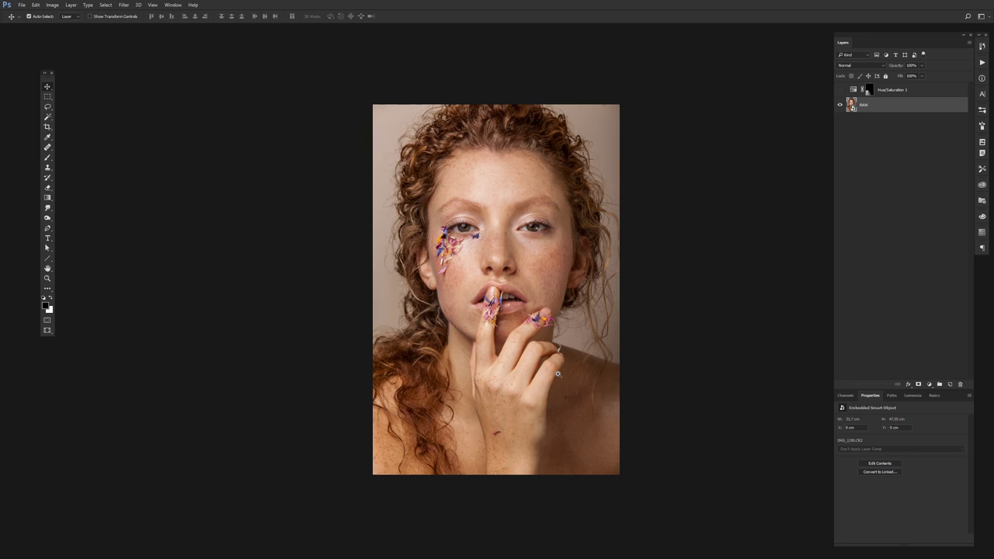
{"action": "scroll", "coordinate": [557, 374], "scroll_direction": "up", "scroll_amount": 3}
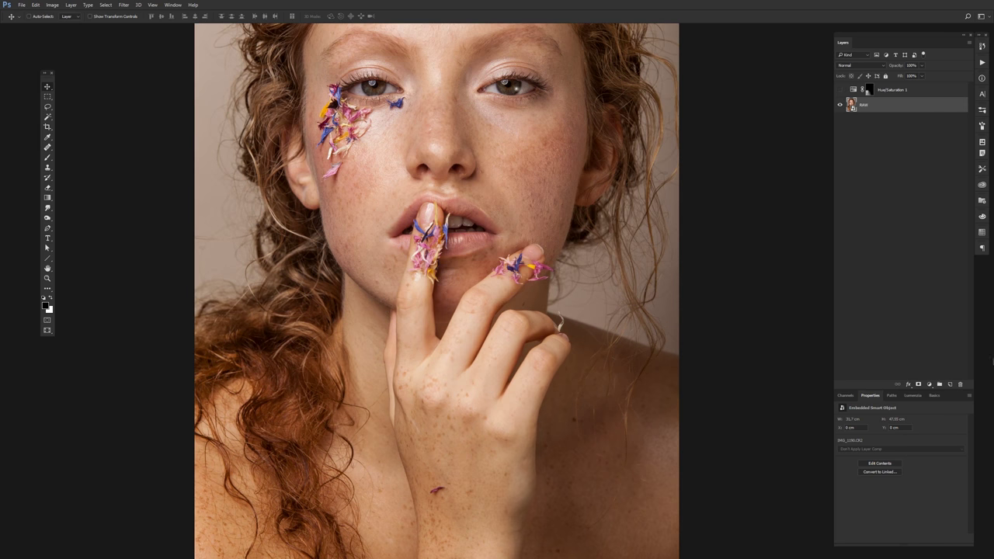
Add a new Layer 1 and set a smaller brush to magenta fc00ff at 100% opacity
{"action": "key", "text": "ctrl+shift+alt+n"}
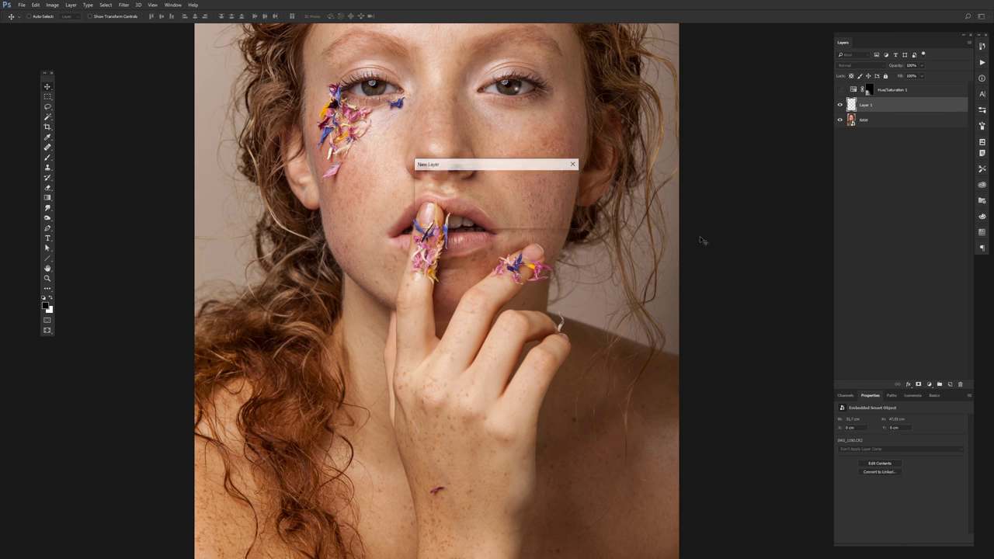
{"action": "key", "text": "b"}
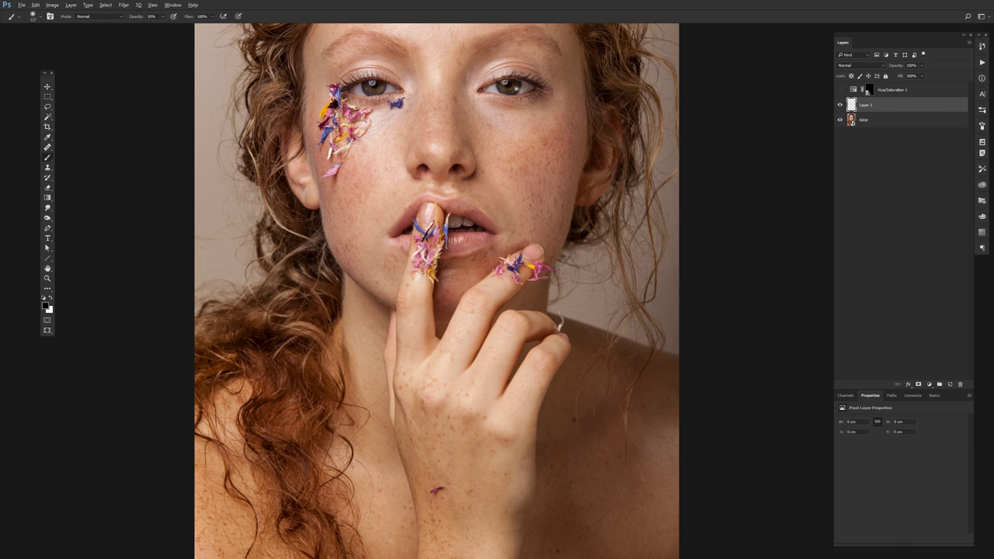
{"action": "key", "text": "bracketleft"}
{"action": "left_click", "coordinate": [46, 306]}
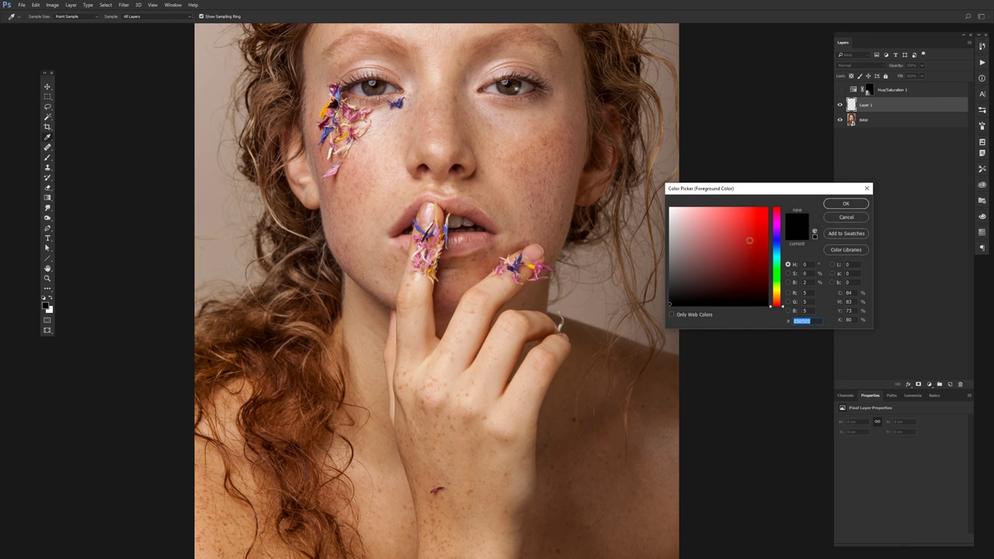
{"action": "type", "text": "fc00ff"}
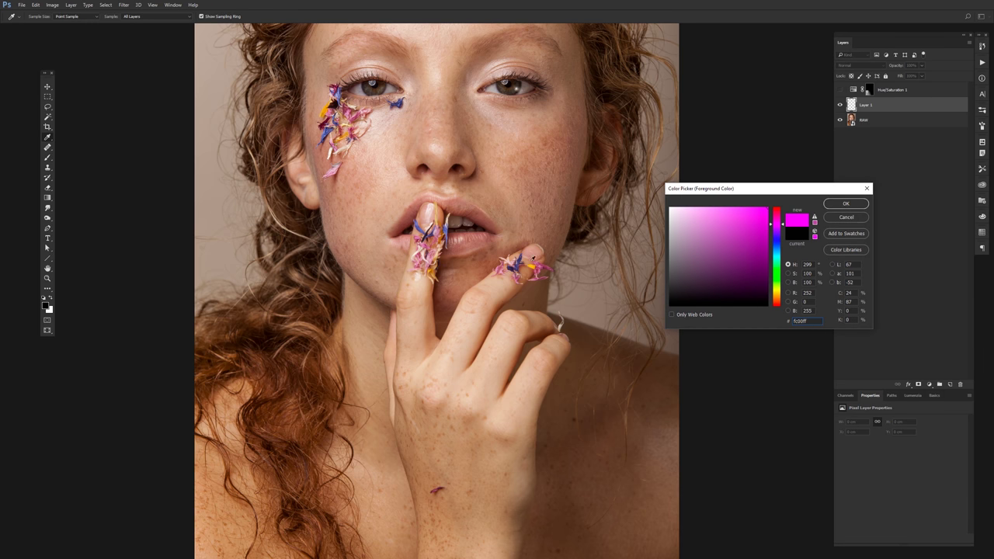
{"action": "left_click", "coordinate": [831, 206]}
{"action": "key", "text": "0"}
{"action": "left_click_drag", "start_coordinate": [419, 225], "coordinate": [528, 264]}
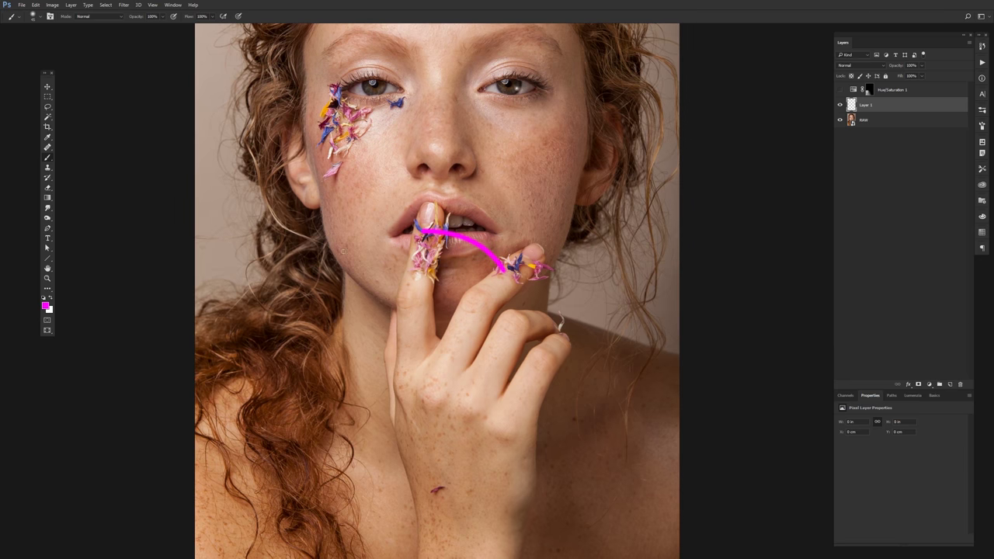
{"action": "key", "text": "ctrl+z"}
Set the brush's Shape Dynamics Size Jitter to Pen Pressure
{"action": "left_click", "coordinate": [982, 125]}
{"action": "left_click", "coordinate": [876, 155]}
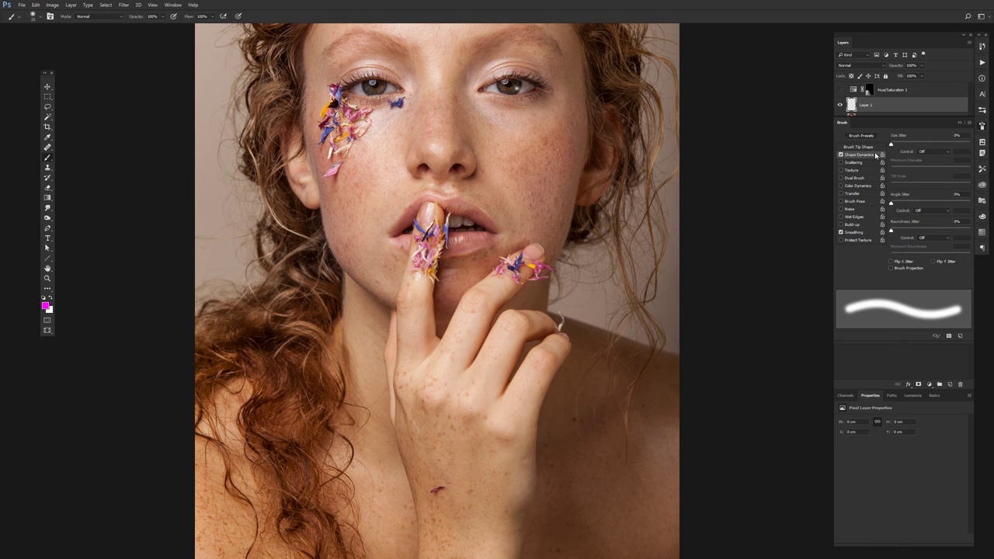
{"action": "left_click", "coordinate": [922, 152]}
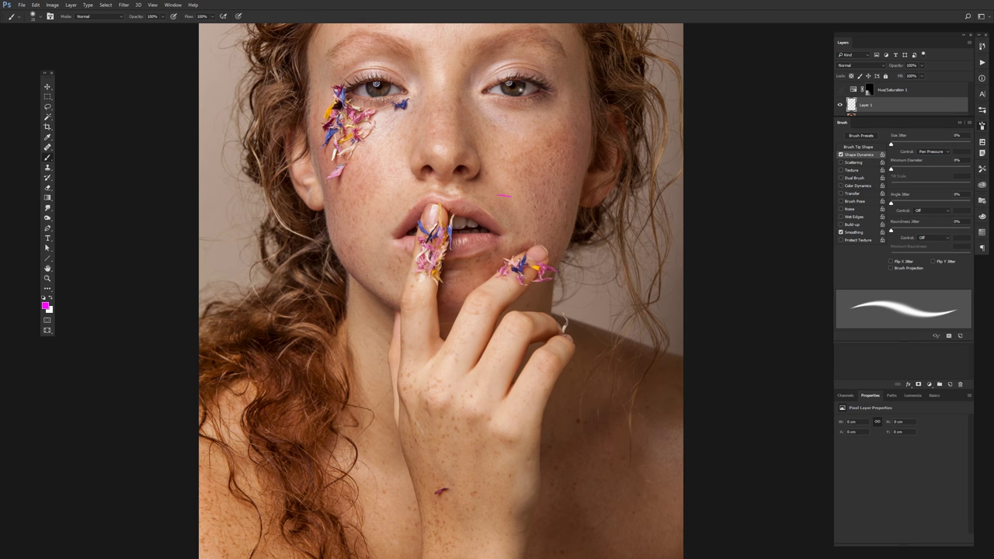
{"action": "left_click_drag", "start_coordinate": [507, 182], "coordinate": [504, 314]}
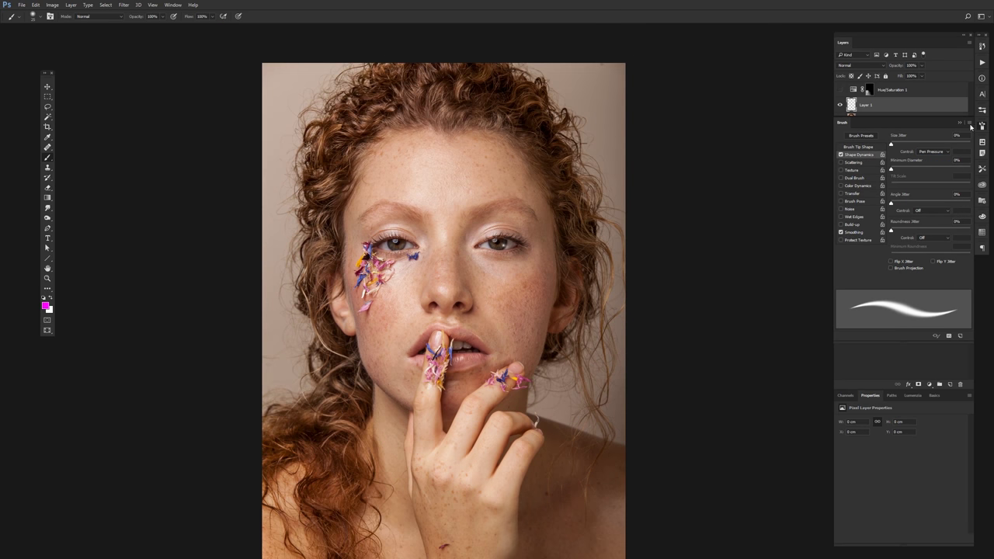
{"action": "left_click", "coordinate": [982, 126]}
{"action": "key", "text": "ctrl+minus"}
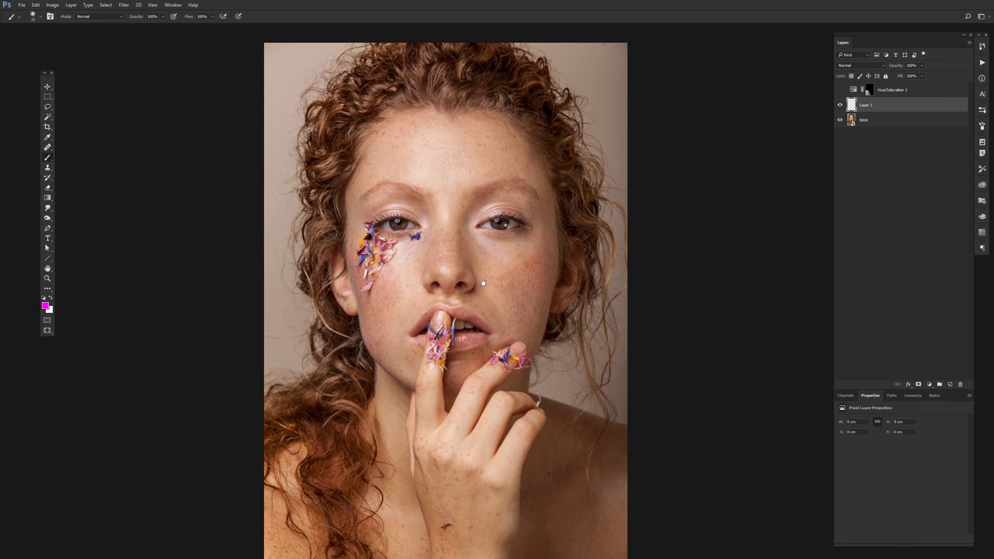
Paint magenta loops around the cheeks, brow, nose and upper lip, forehead, and chest
{"action": "left_click_drag", "start_coordinate": [535, 271], "coordinate": [525, 293]}
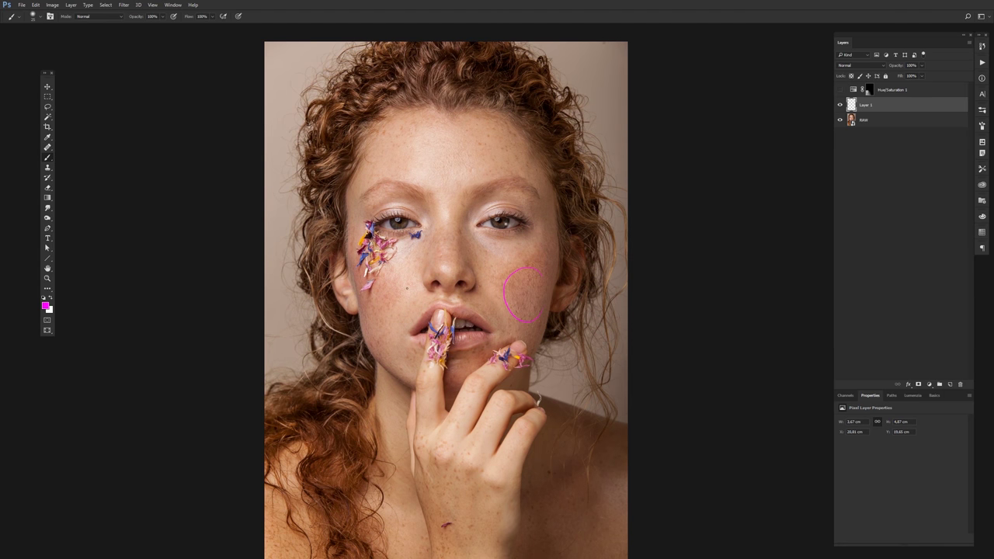
{"action": "left_click_drag", "start_coordinate": [385, 337], "coordinate": [399, 289]}
{"action": "left_click_drag", "start_coordinate": [421, 190], "coordinate": [420, 201]}
{"action": "left_click_drag", "start_coordinate": [460, 300], "coordinate": [455, 250]}
{"action": "left_click_drag", "start_coordinate": [447, 113], "coordinate": [497, 116]}
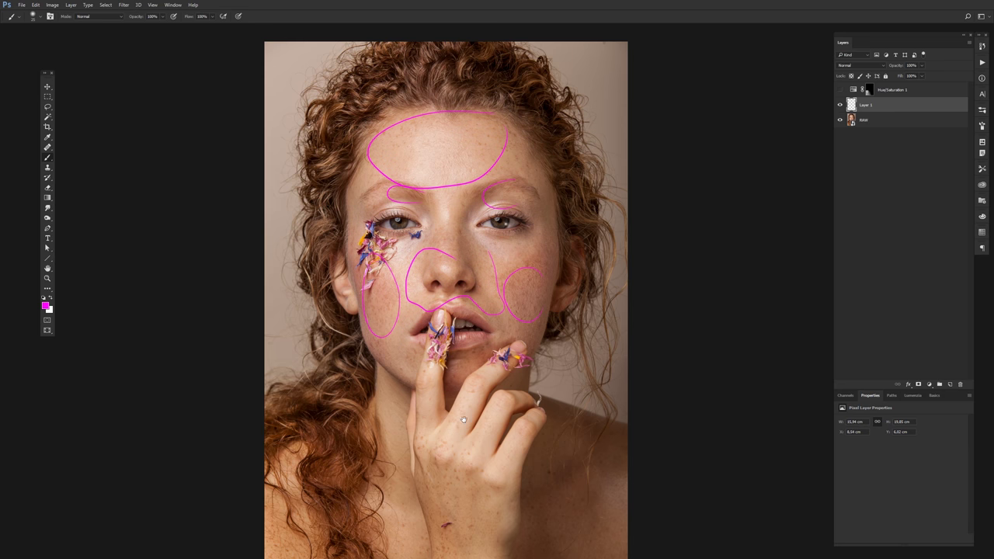
{"action": "left_click_drag", "start_coordinate": [463, 420], "coordinate": [440, 226]}
{"action": "left_click_drag", "start_coordinate": [330, 192], "coordinate": [344, 252]}
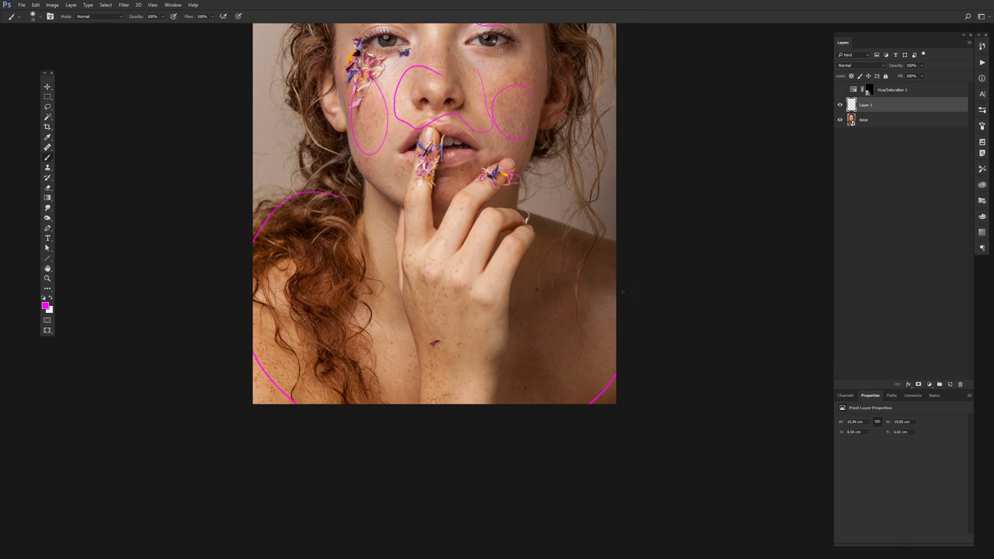
{"action": "left_click_drag", "start_coordinate": [379, 302], "coordinate": [381, 336]}
{"action": "left_click_drag", "start_coordinate": [453, 268], "coordinate": [459, 302]}
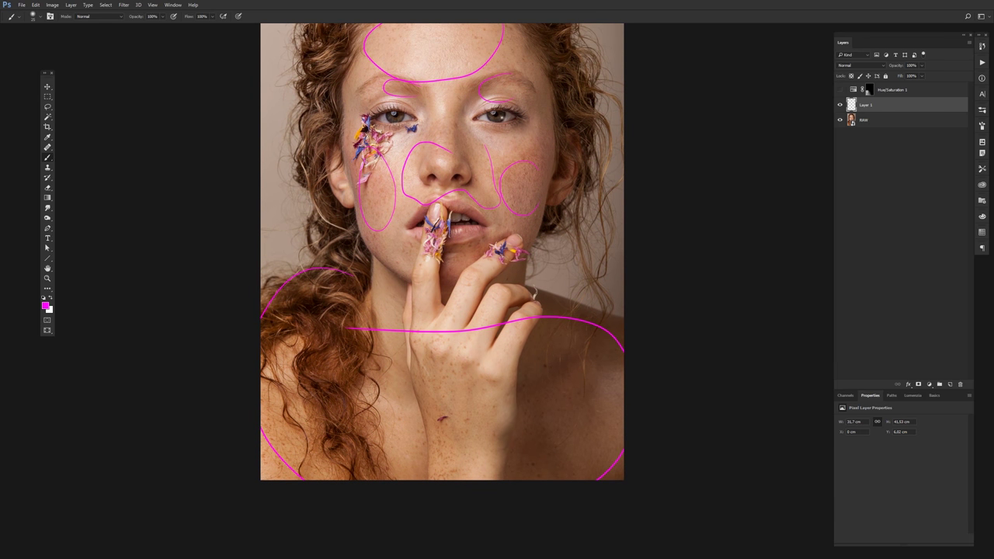
{"action": "left_click_drag", "start_coordinate": [346, 321], "coordinate": [349, 331]}
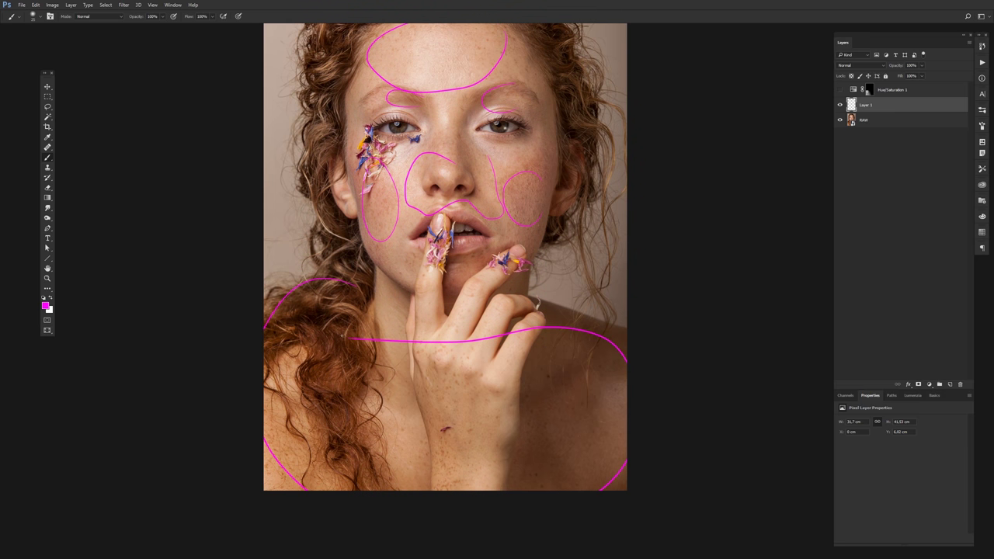
Hide Layer 1 and show Hue/Saturation 1 with its Reds channel at Saturation -72
{"action": "left_click", "coordinate": [840, 104]}
{"action": "left_click", "coordinate": [840, 89]}
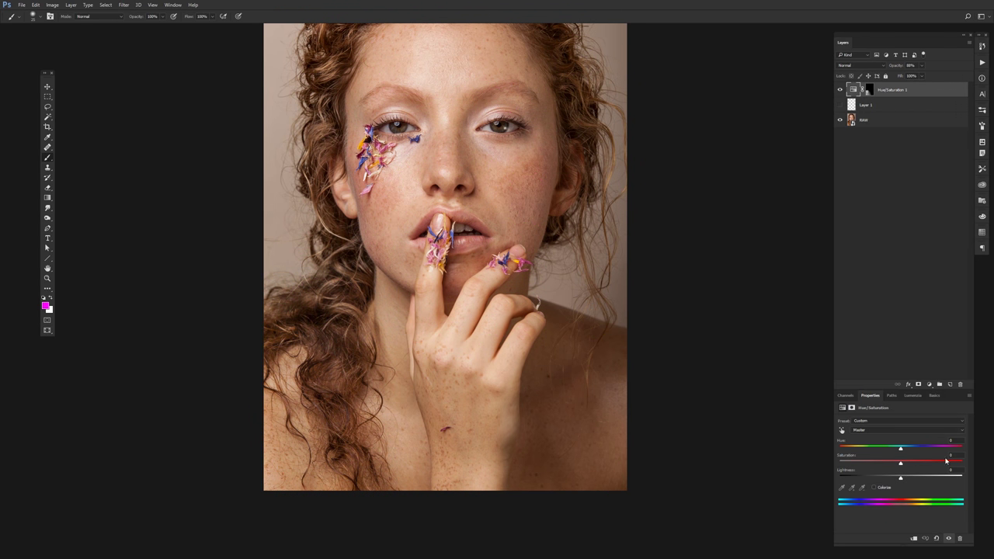
{"action": "left_click", "coordinate": [893, 431]}
{"action": "left_click_drag", "start_coordinate": [530, 388], "coordinate": [552, 410]}
{"action": "key", "text": "v"}
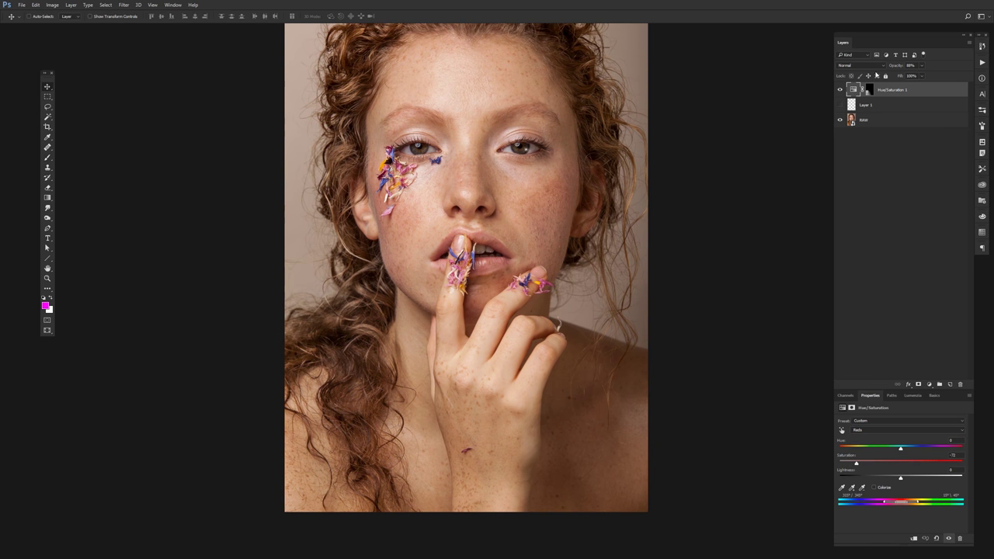
{"action": "left_click", "coordinate": [840, 90]}
{"action": "left_click_drag", "start_coordinate": [593, 264], "coordinate": [539, 373]}
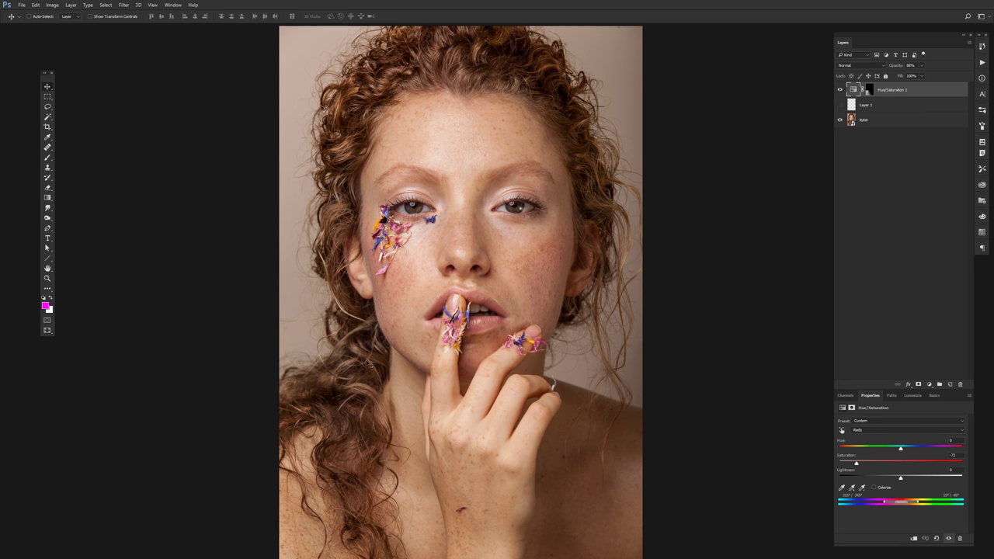
Move Layer 1 above Hue/Saturation 1 and add a new Layer 2 on top
{"action": "key", "text": "b"}
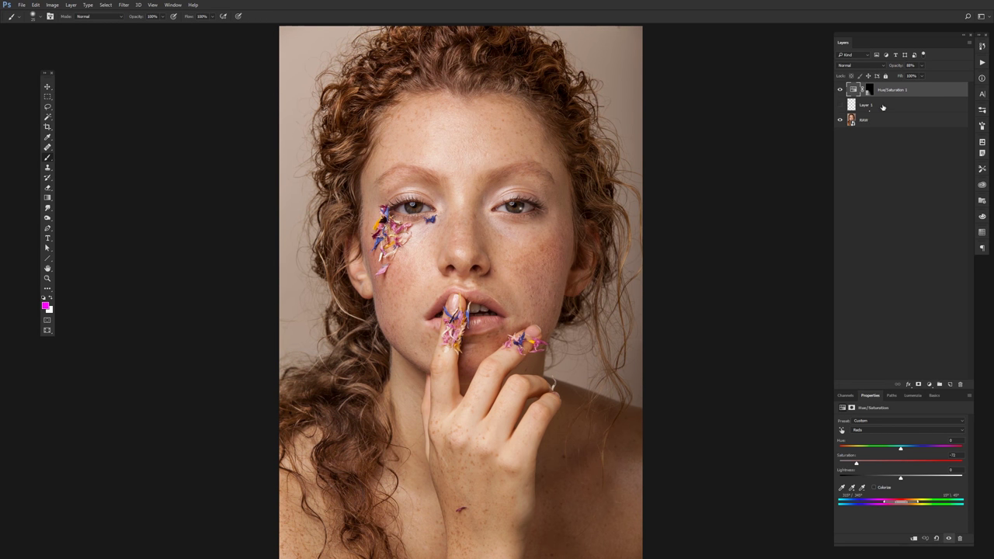
{"action": "left_click_drag", "start_coordinate": [882, 107], "coordinate": [892, 84]}
{"action": "left_click", "coordinate": [950, 384]}
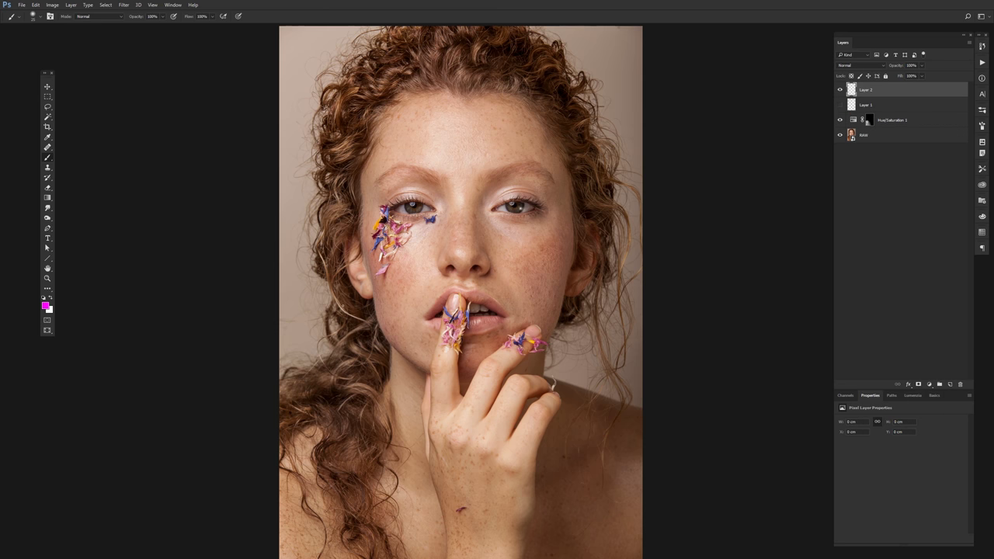
Paint magenta loops over the hair on the left, keep them, then hide Layer 2
{"action": "left_click_drag", "start_coordinate": [346, 317], "coordinate": [375, 297]}
{"action": "key", "text": "ctrl+z"}
{"action": "key", "text": "ctrl+shift+z"}
{"action": "key", "text": "ctrl+z"}
{"action": "key", "text": "ctrl+shift+z"}
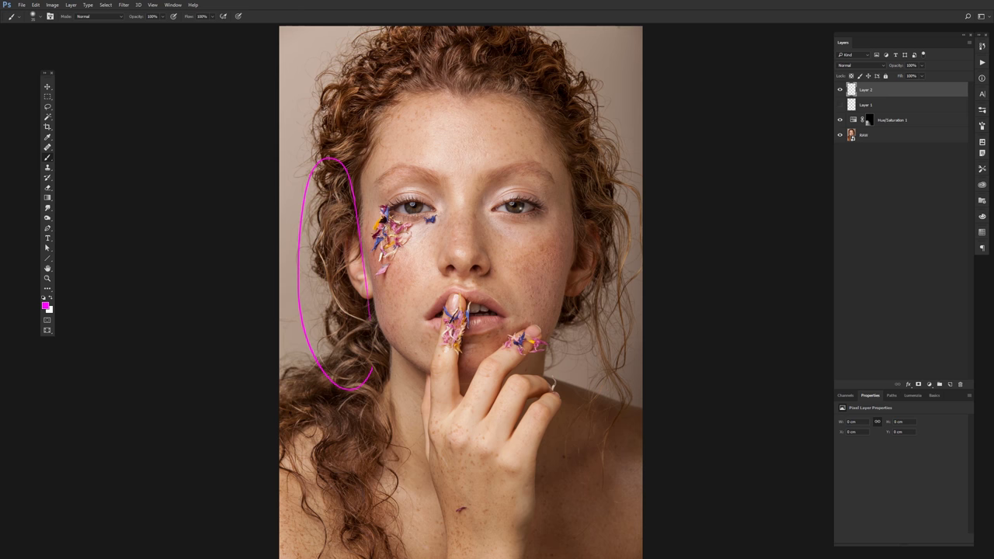
{"action": "key", "text": "ctrl+z"}
{"action": "key", "text": "ctrl+shift+z"}
{"action": "key", "text": "ctrl+z"}
{"action": "key", "text": "ctrl+shift+z"}
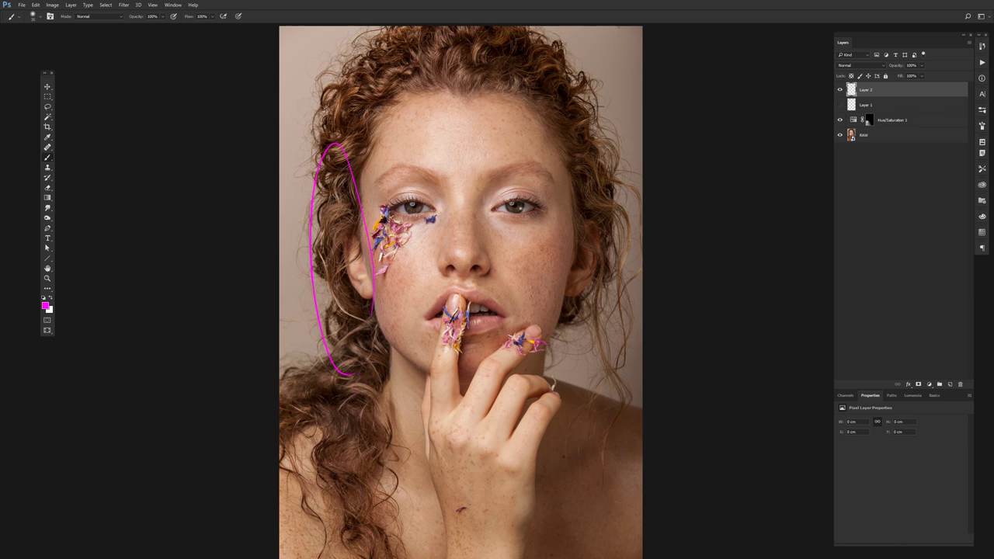
{"action": "key", "text": "ctrl+z"}
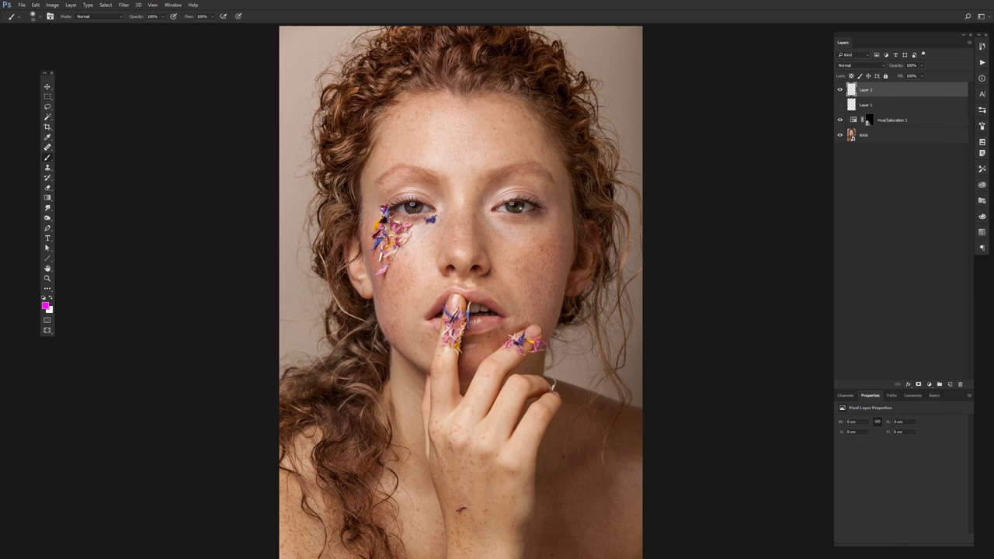
{"action": "key", "text": "ctrl+shift+z"}
{"action": "key", "text": "ctrl+z"}
{"action": "key", "text": "ctrl+shift+z"}
{"action": "key", "text": "ctrl+shift+z"}
{"action": "key", "text": "ctrl+shift+z"}
{"action": "key", "text": "ctrl+shift+z"}
{"action": "key", "text": "ctrl+shift+z"}
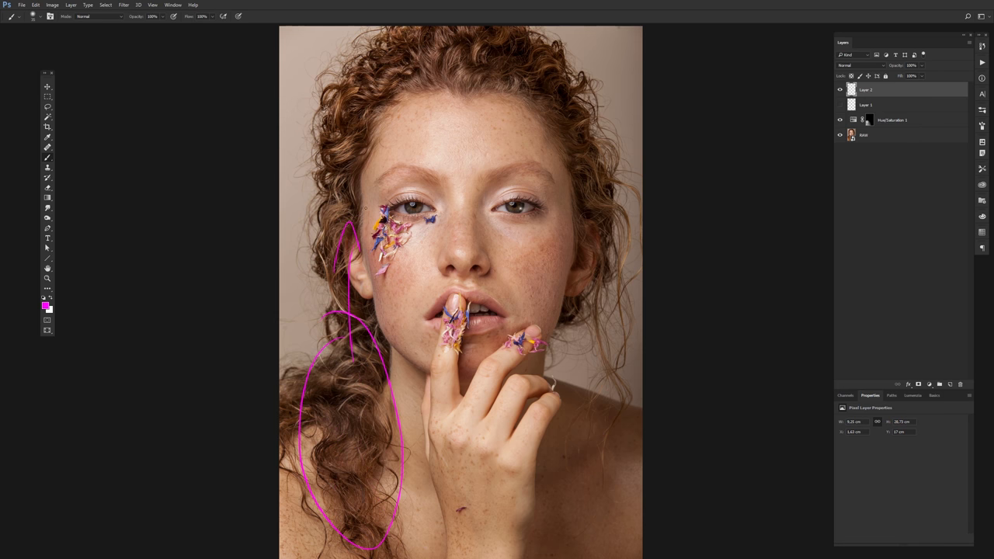
{"action": "key", "text": "ctrl+shift+z"}
{"action": "key", "text": "ctrl+shift+z"}
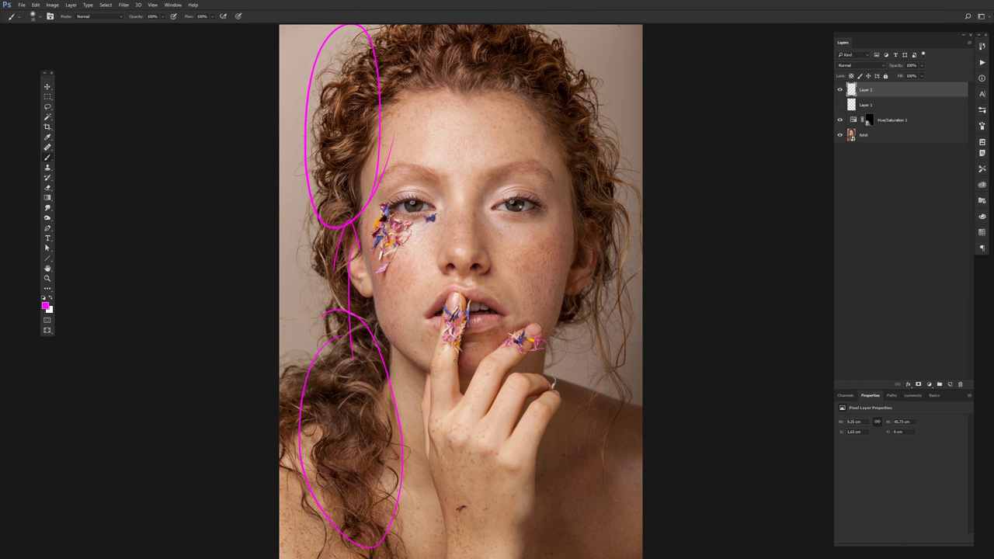
{"action": "key", "text": "v"}
{"action": "left_click", "coordinate": [840, 89]}
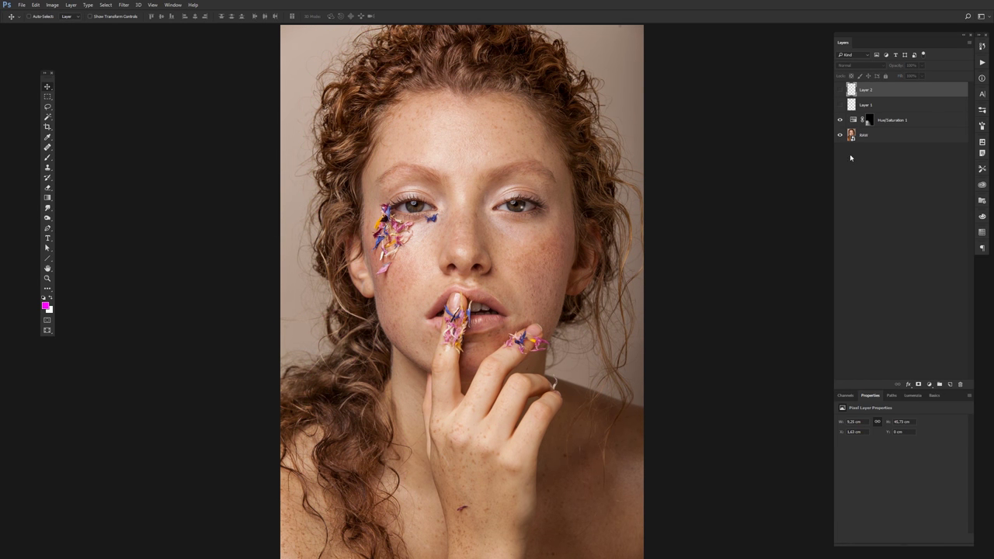
Open the RAW smart object in Camera Raw and bring up the Basic panel's settings menu
{"action": "left_click", "coordinate": [839, 119]}
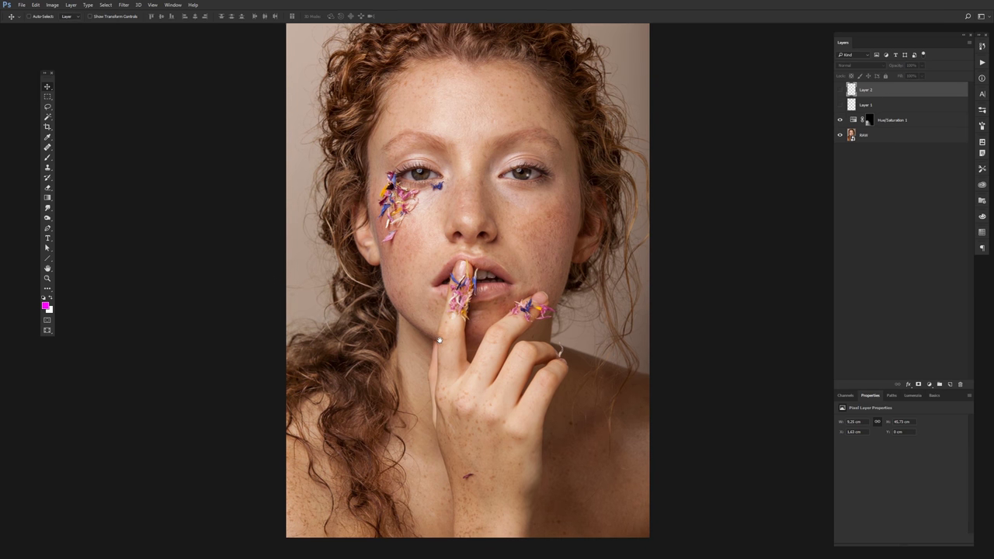
{"action": "left_click", "coordinate": [868, 122]}
{"action": "left_click", "coordinate": [860, 137]}
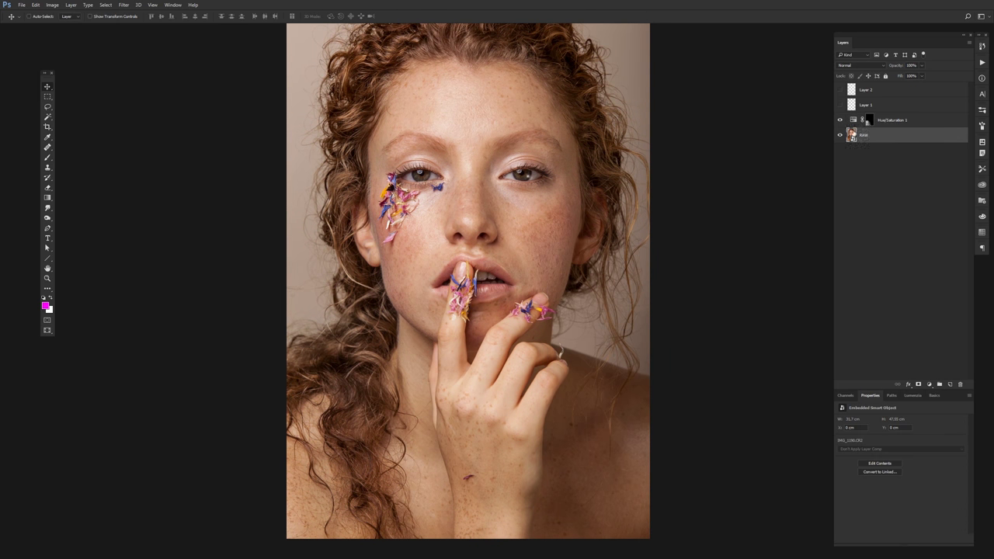
{"action": "left_click", "coordinate": [854, 152]}
{"action": "double_click", "coordinate": [851, 135]}
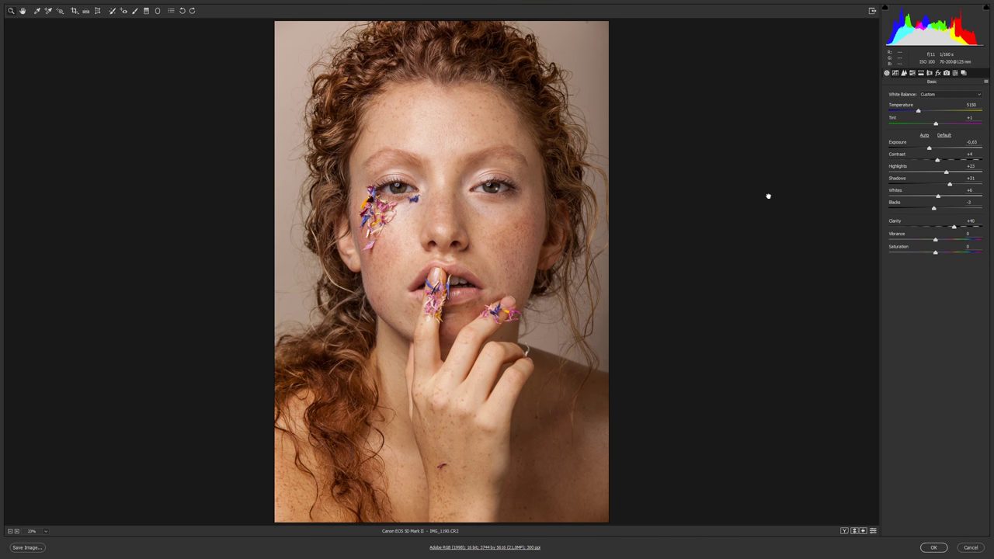
{"action": "left_click", "coordinate": [986, 84]}
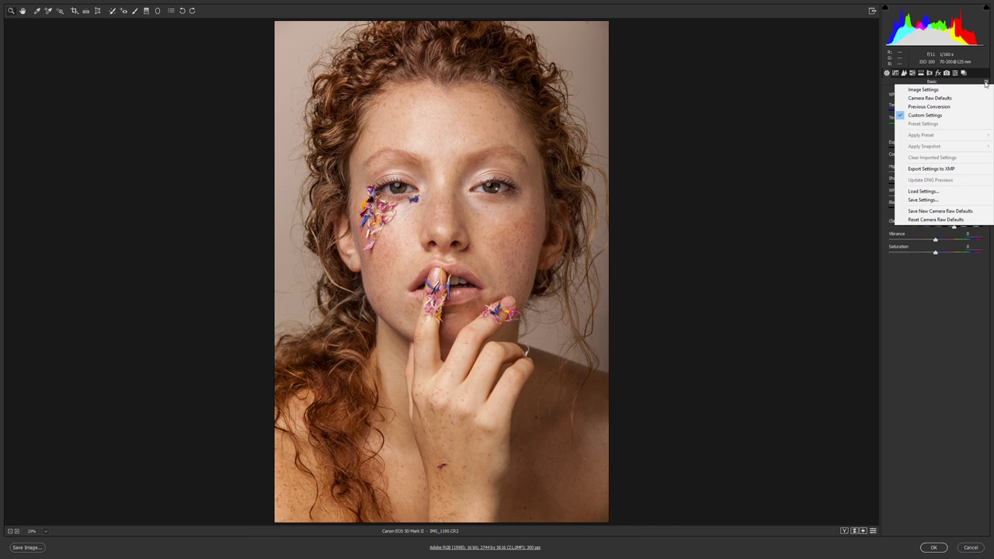
Choose Save Settings with every setting group included
{"action": "left_click", "coordinate": [920, 201]}
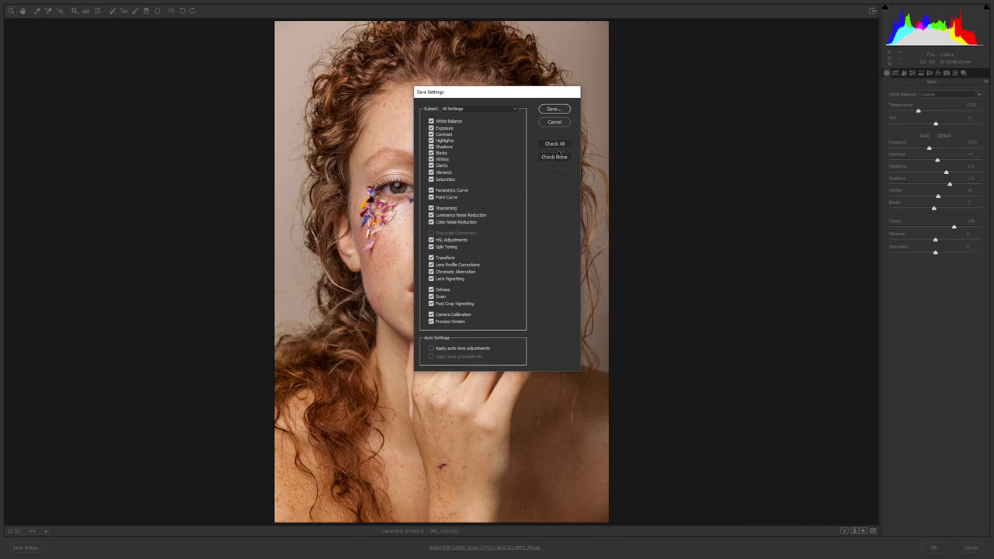
{"action": "left_click", "coordinate": [555, 147]}
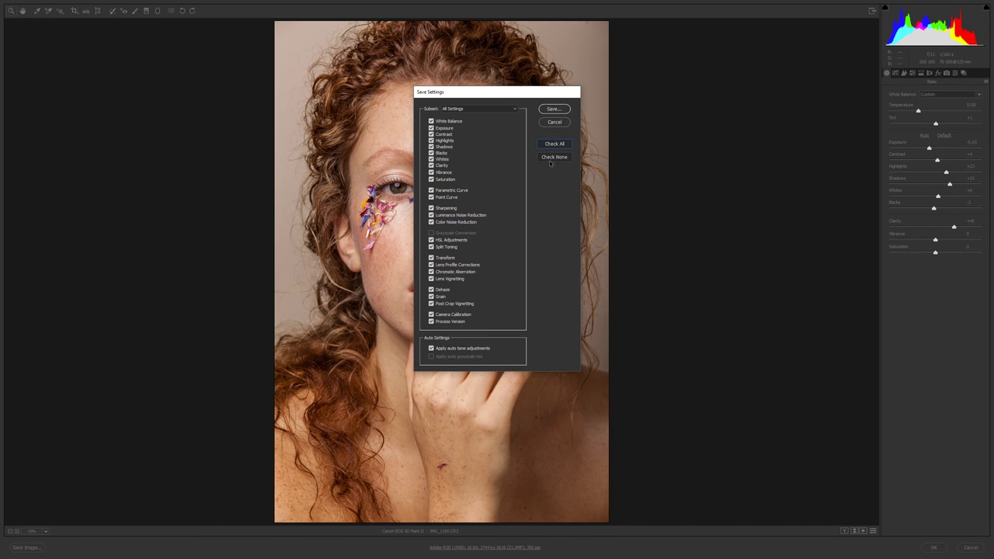
{"action": "left_click", "coordinate": [554, 110]}
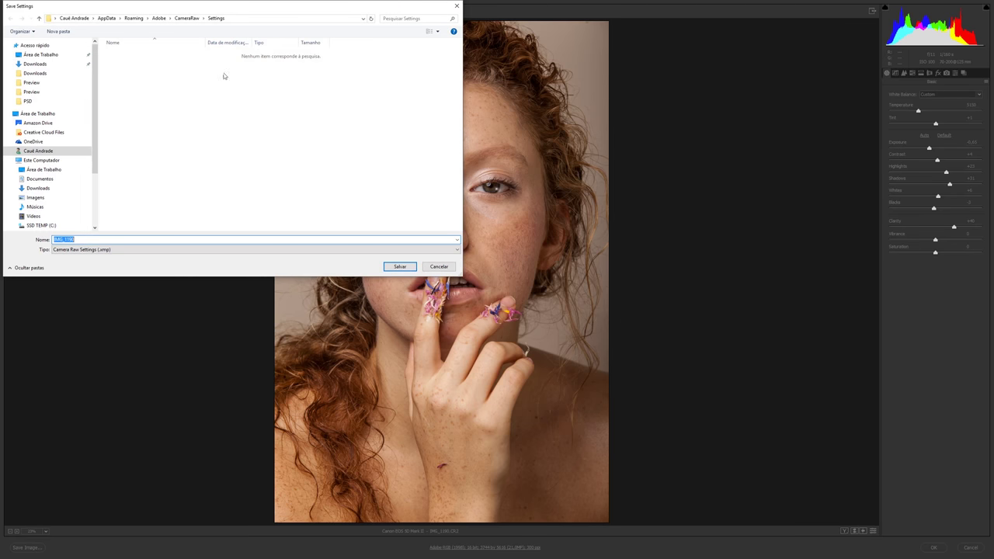
Save the file as IMG_1190_ACR_Settings.xmp in D:\Projetos\0018_Beauty_Portrait_Fashion's References folder
{"action": "left_click_drag", "start_coordinate": [93, 169], "coordinate": [94, 191]}
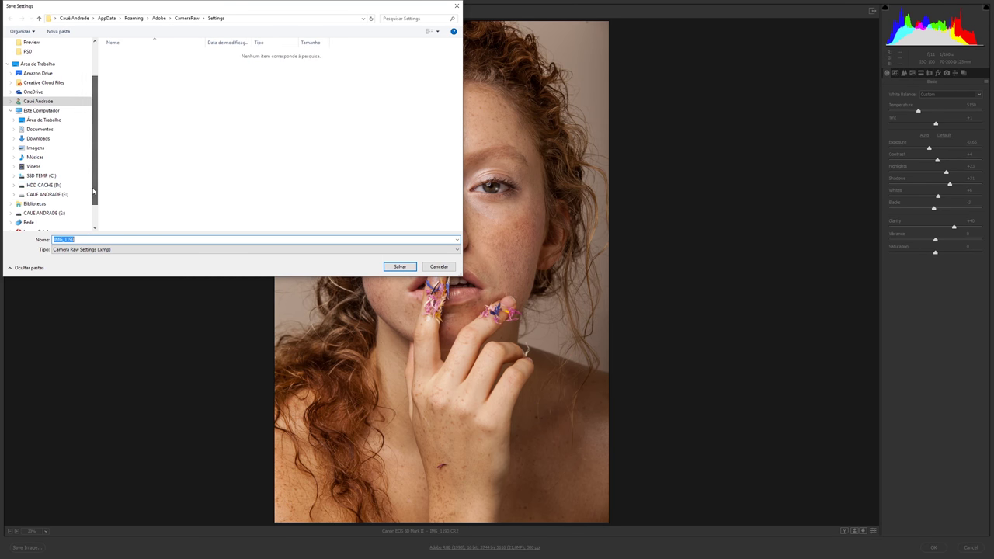
{"action": "left_click", "coordinate": [45, 185]}
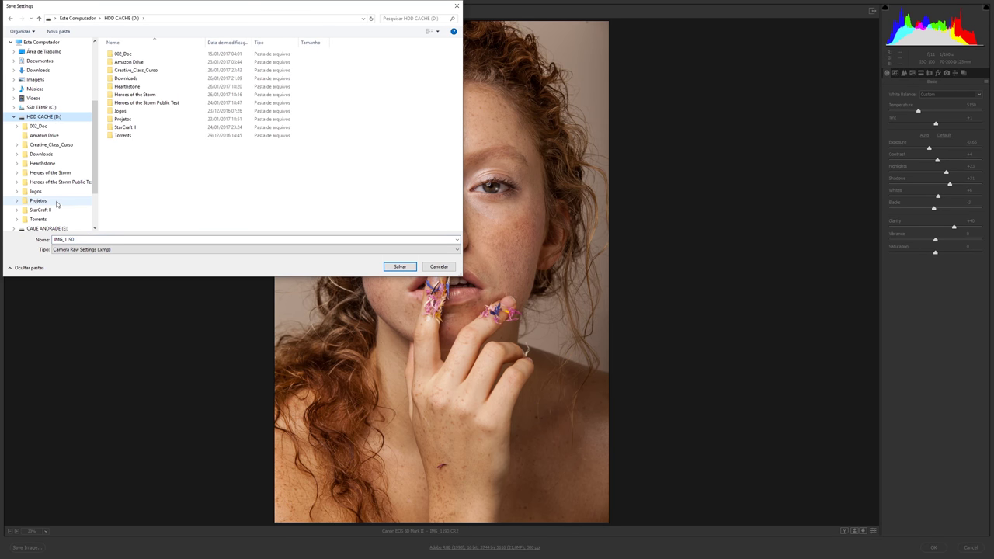
{"action": "double_click", "coordinate": [124, 119]}
{"action": "double_click", "coordinate": [140, 194]}
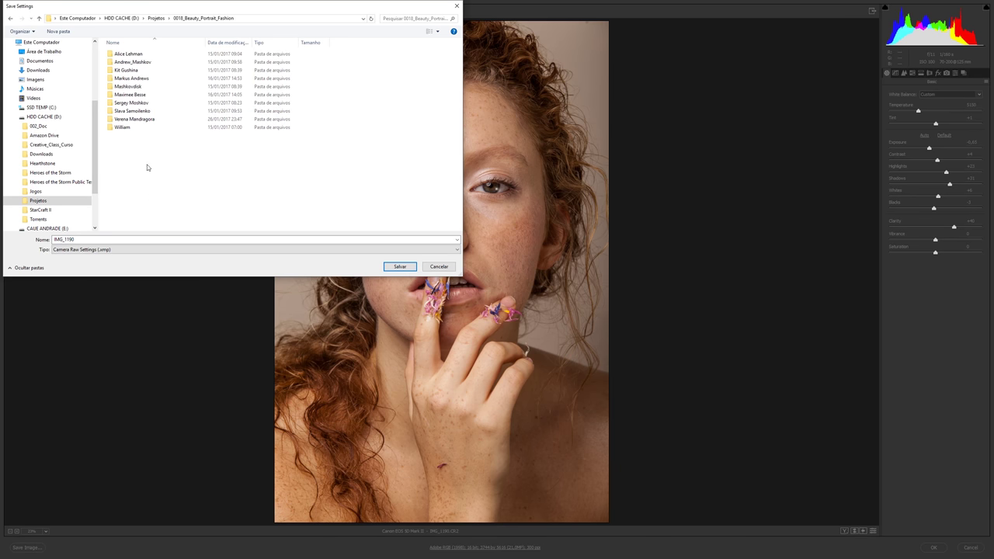
{"action": "double_click", "coordinate": [136, 119]}
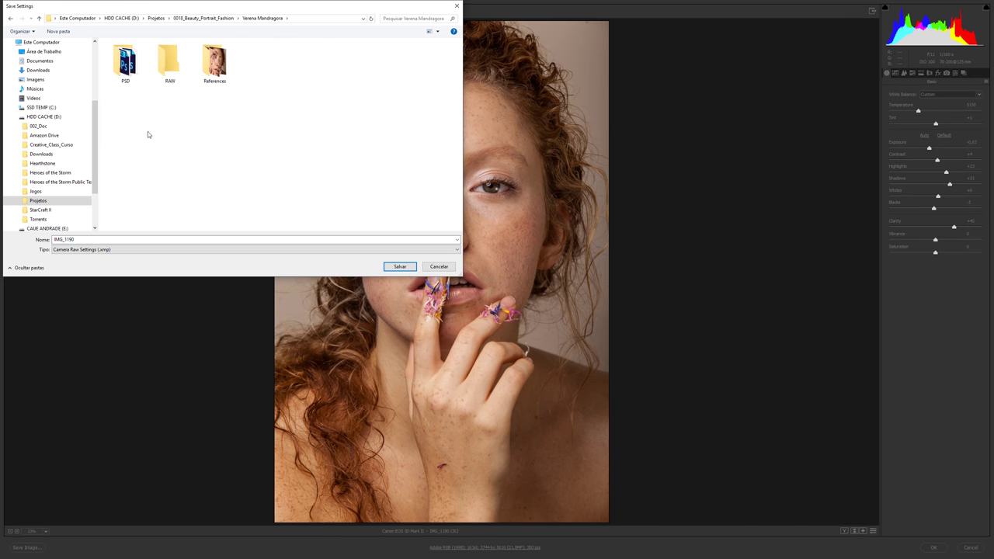
{"action": "left_click", "coordinate": [178, 74]}
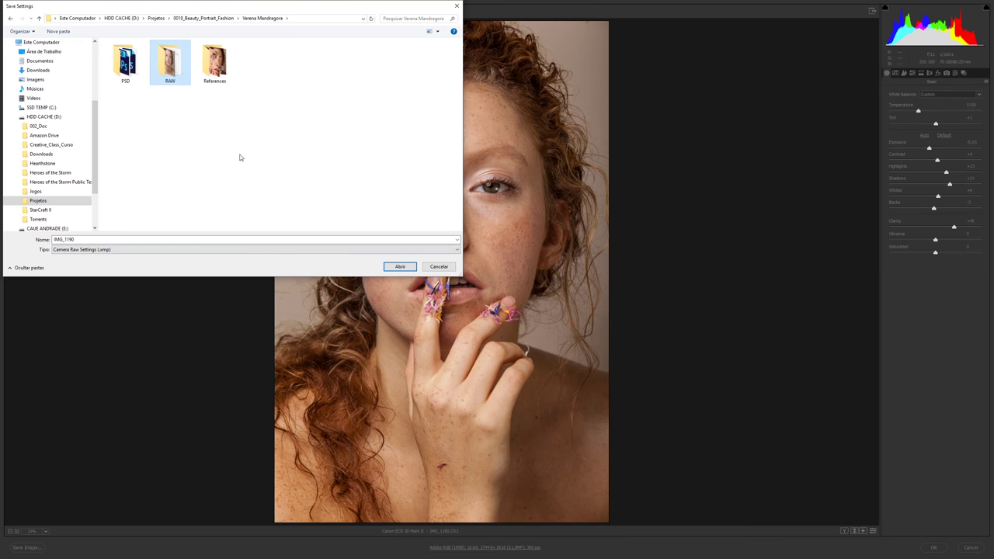
{"action": "left_click", "coordinate": [224, 79]}
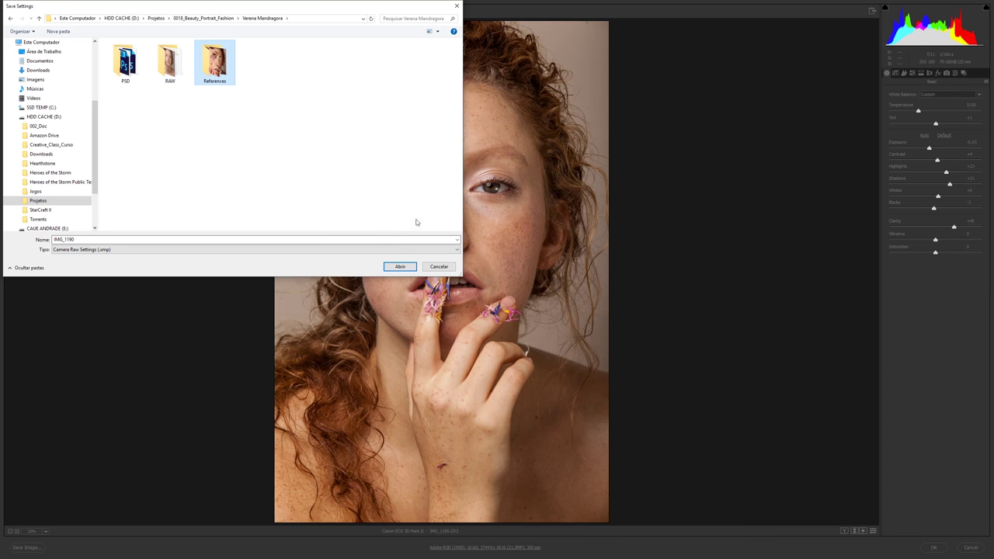
{"action": "double_click", "coordinate": [224, 85]}
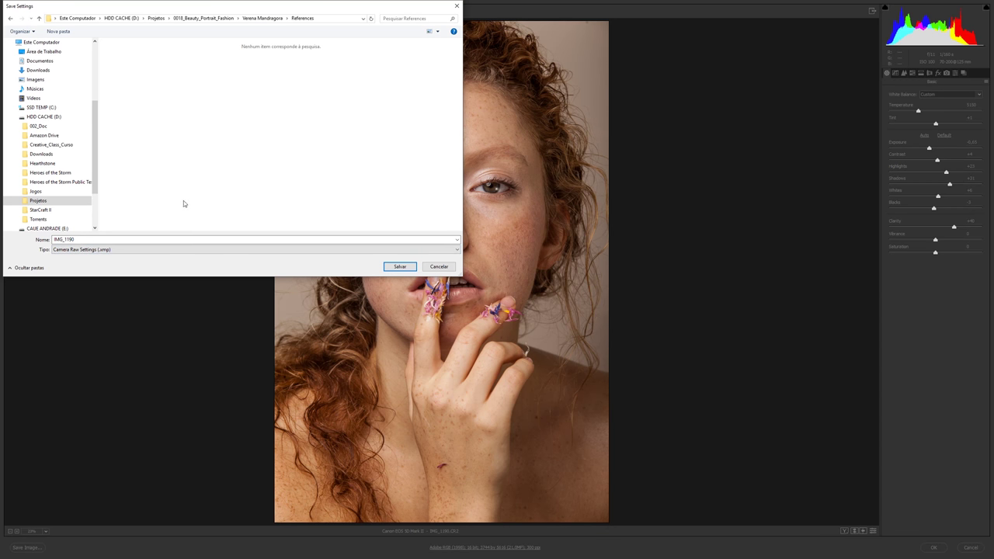
{"action": "double_click", "coordinate": [121, 238]}
{"action": "left_click", "coordinate": [121, 239]}
{"action": "left_click", "coordinate": [399, 266]}
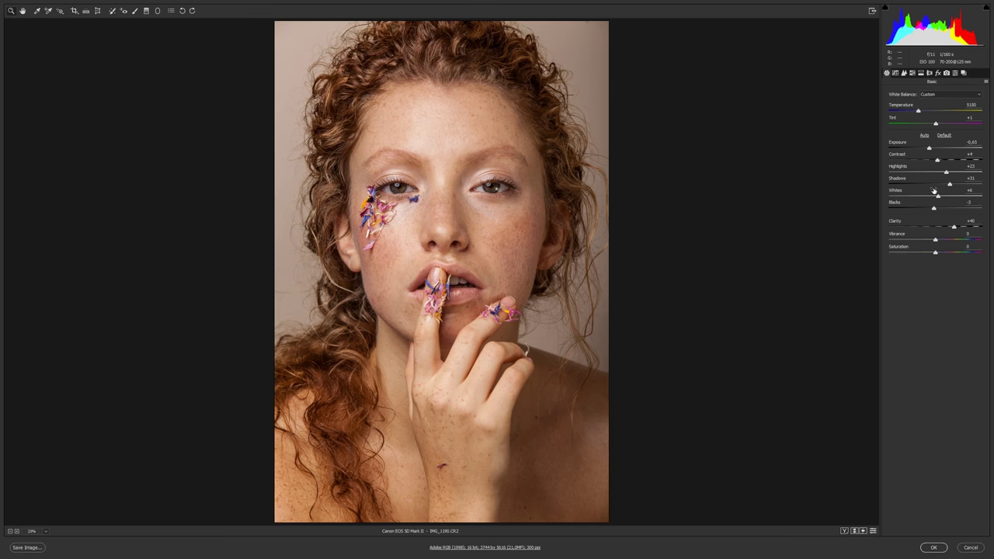
Close the embedded raw document without saving and open IMG_1190.CR2 from Bridge in Camera Raw
{"action": "left_click", "coordinate": [969, 548]}
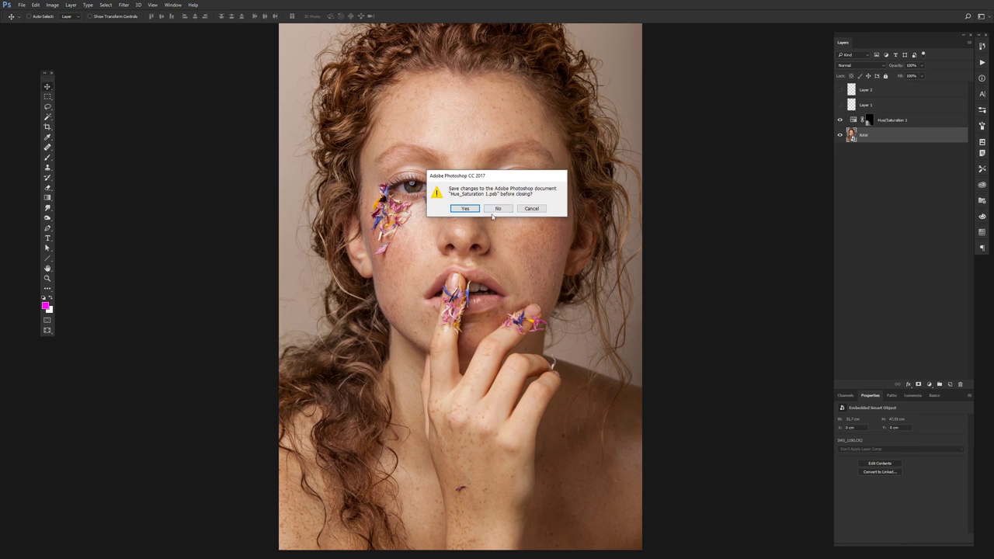
{"action": "left_click", "coordinate": [497, 212]}
{"action": "key", "text": "alt+Tab"}
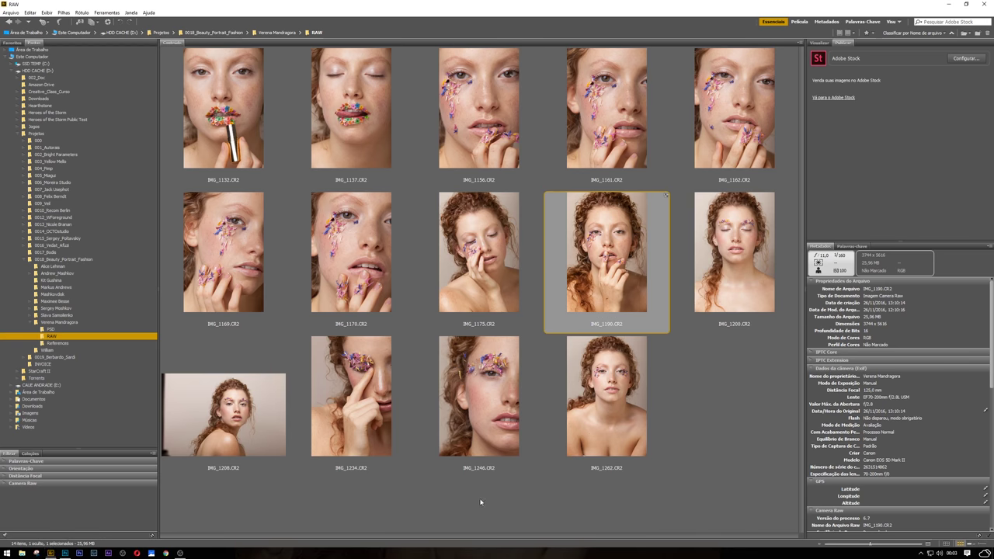
{"action": "left_click_drag", "start_coordinate": [606, 256], "coordinate": [556, 3]}
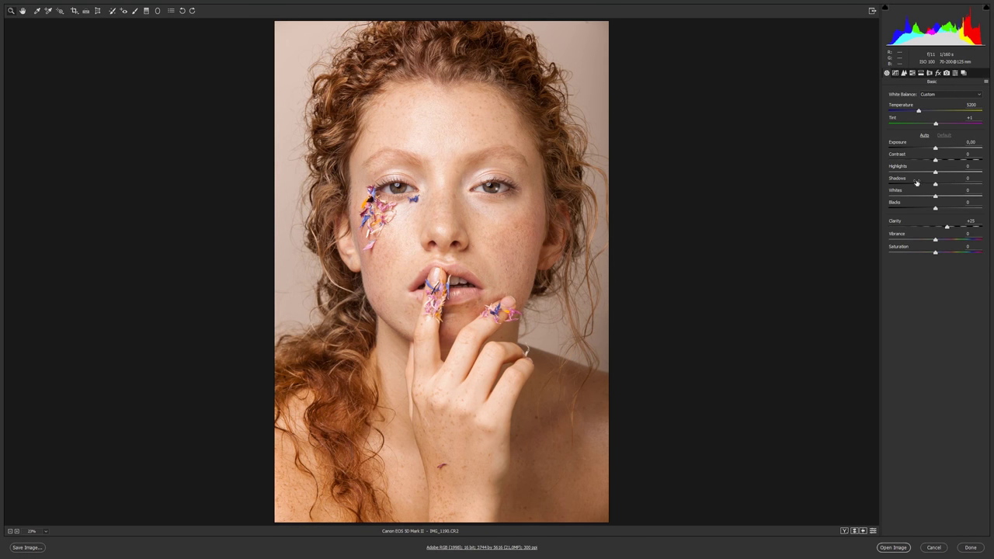
Load IMG_1190_ACR_Settings.xmp from the project's References folder via Load Settings
{"action": "left_click", "coordinate": [985, 82]}
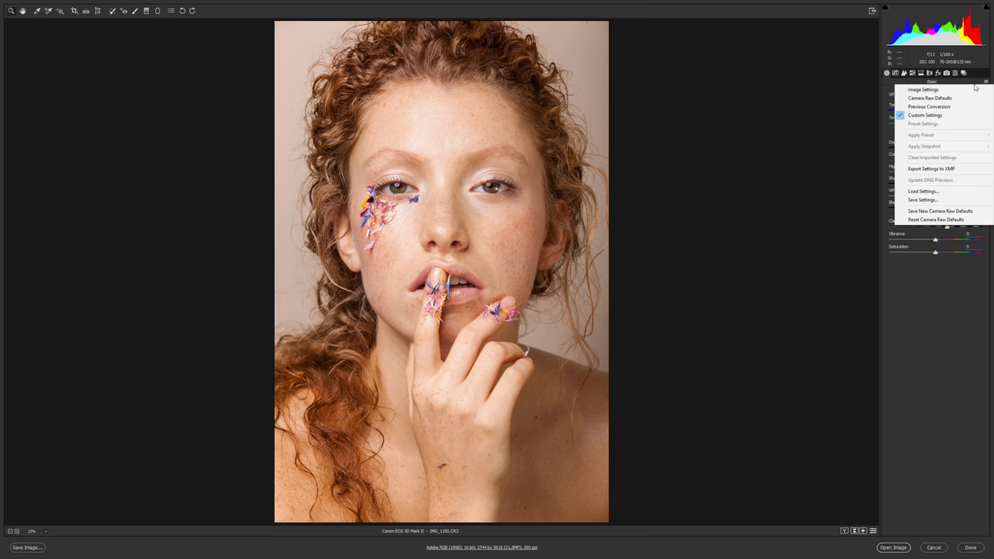
{"action": "left_click", "coordinate": [922, 191]}
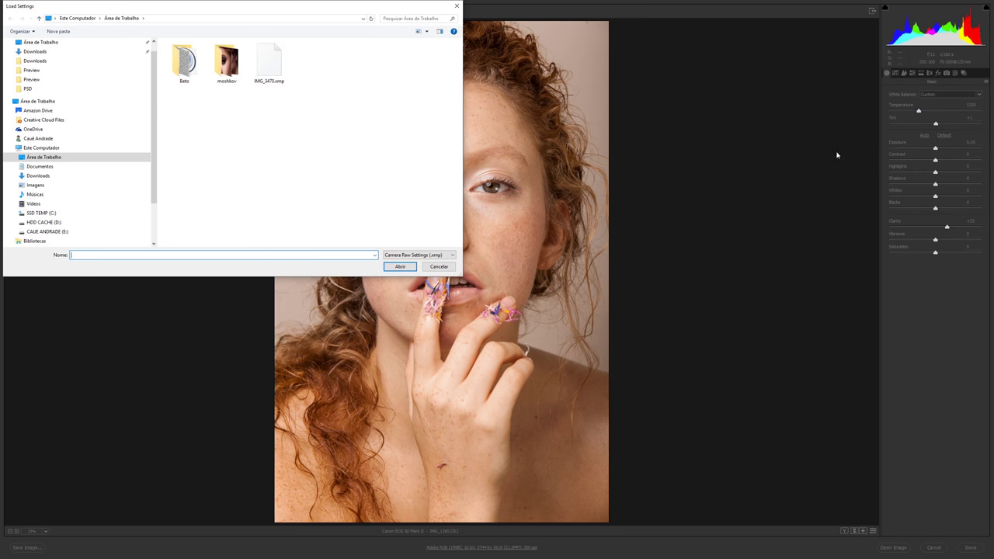
{"action": "left_click", "coordinate": [274, 71]}
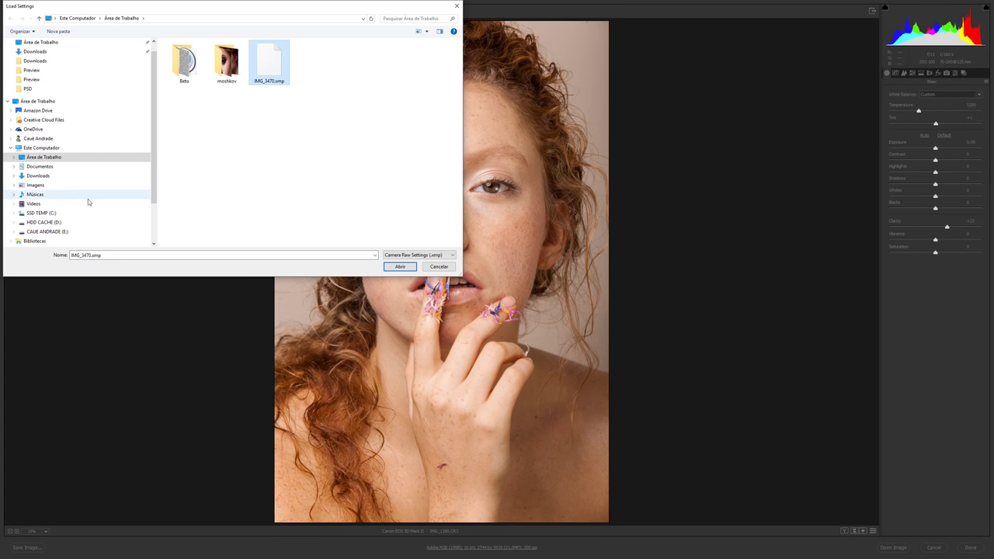
{"action": "left_click", "coordinate": [46, 222]}
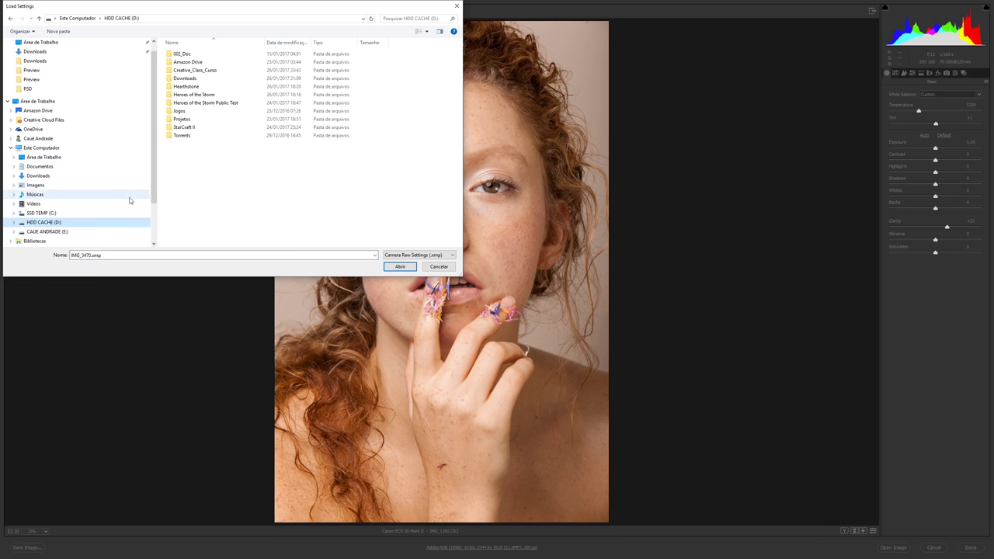
{"action": "left_click", "coordinate": [202, 119]}
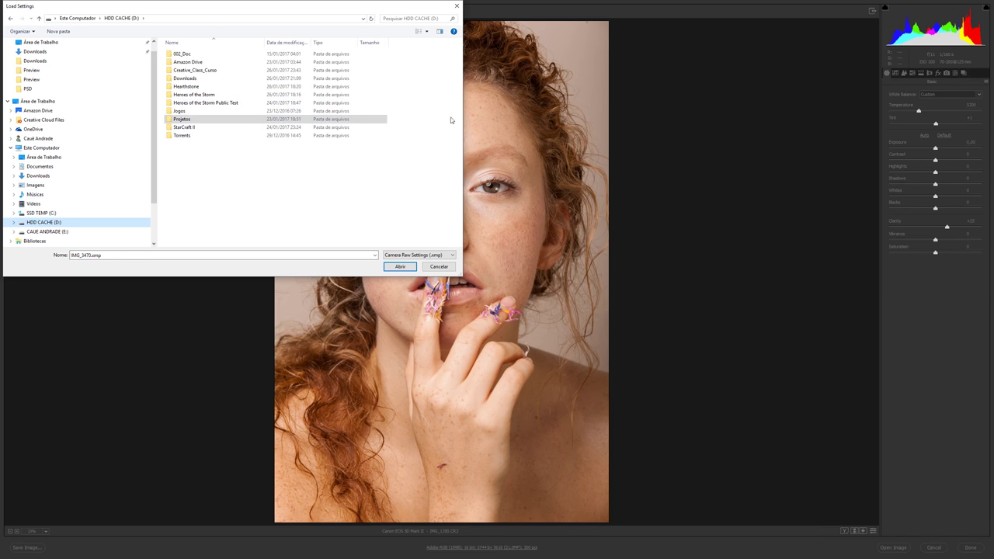
{"action": "double_click", "coordinate": [194, 119]}
{"action": "double_click", "coordinate": [217, 193]}
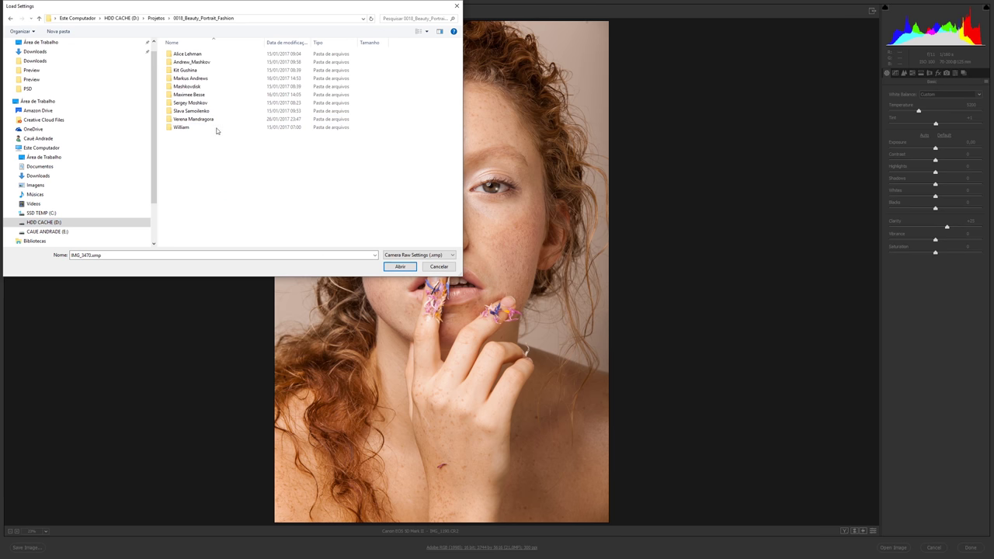
{"action": "double_click", "coordinate": [208, 121]}
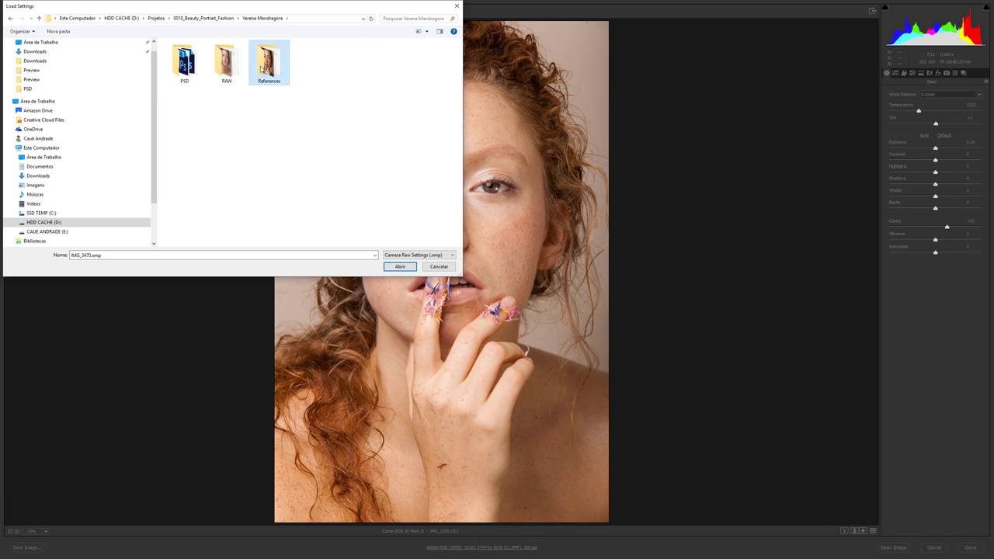
{"action": "double_click", "coordinate": [269, 62]}
{"action": "left_click", "coordinate": [203, 88]}
{"action": "key", "text": "Return"}
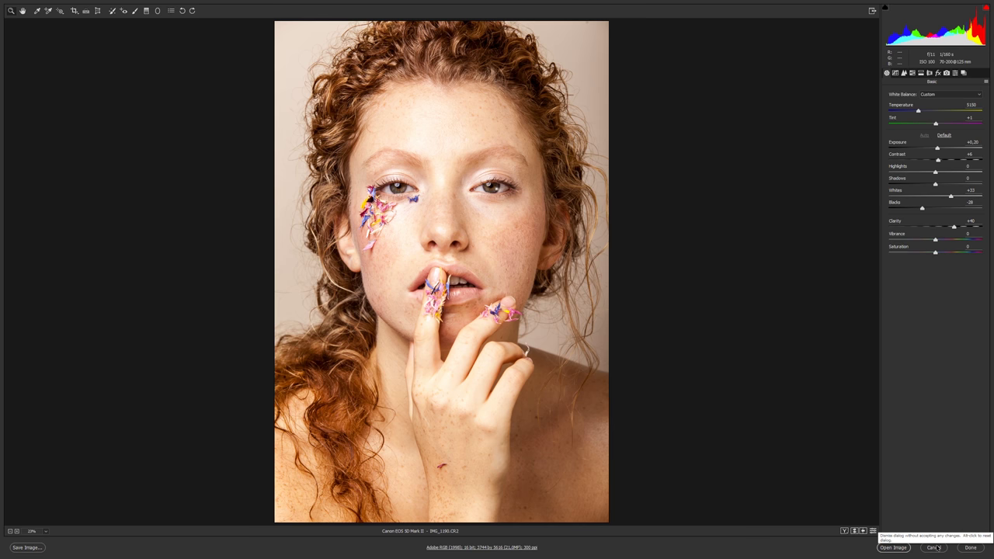
Cancel Camera Raw, reopen the RAW layer, and save its settings as IMG_1190 in References
{"action": "left_click", "coordinate": [933, 547]}
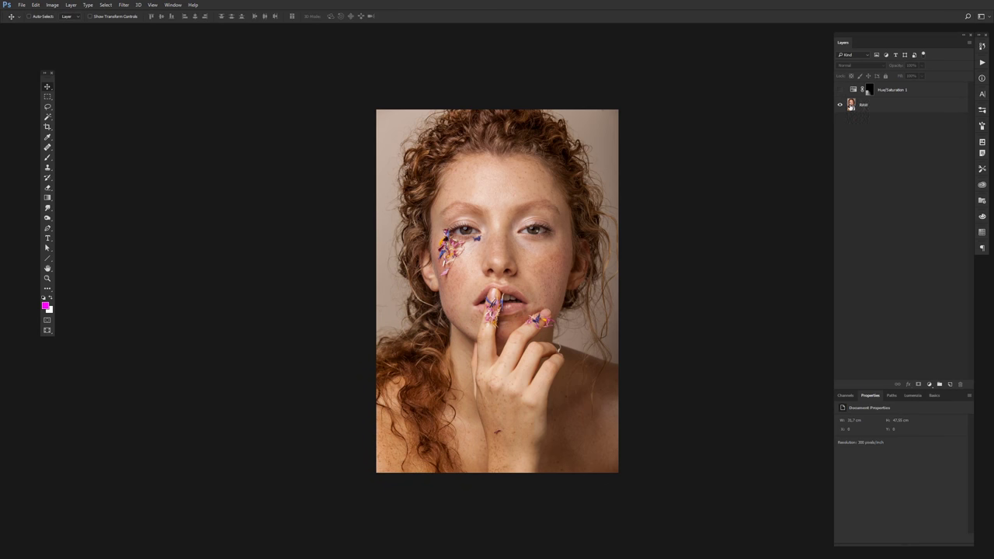
{"action": "double_click", "coordinate": [851, 105]}
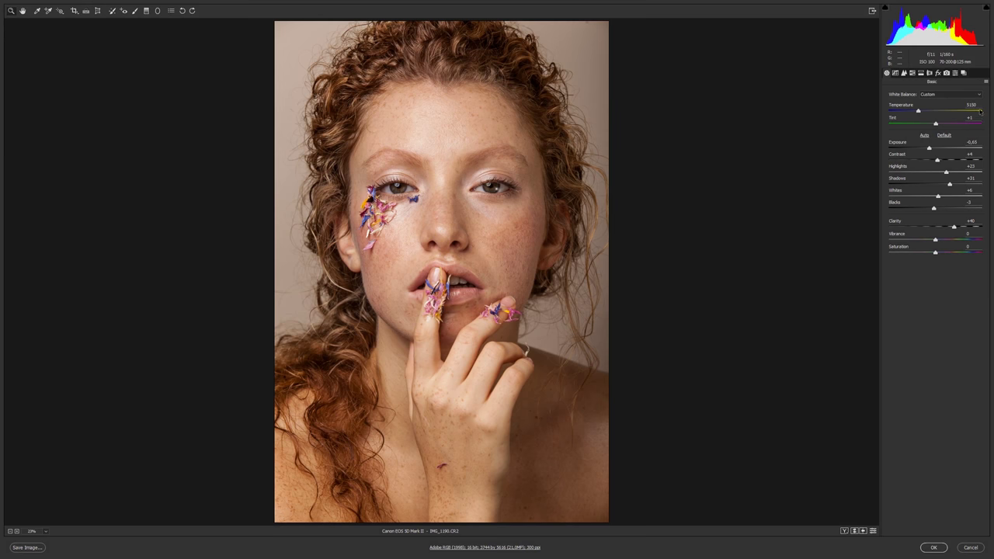
{"action": "left_click", "coordinate": [985, 83]}
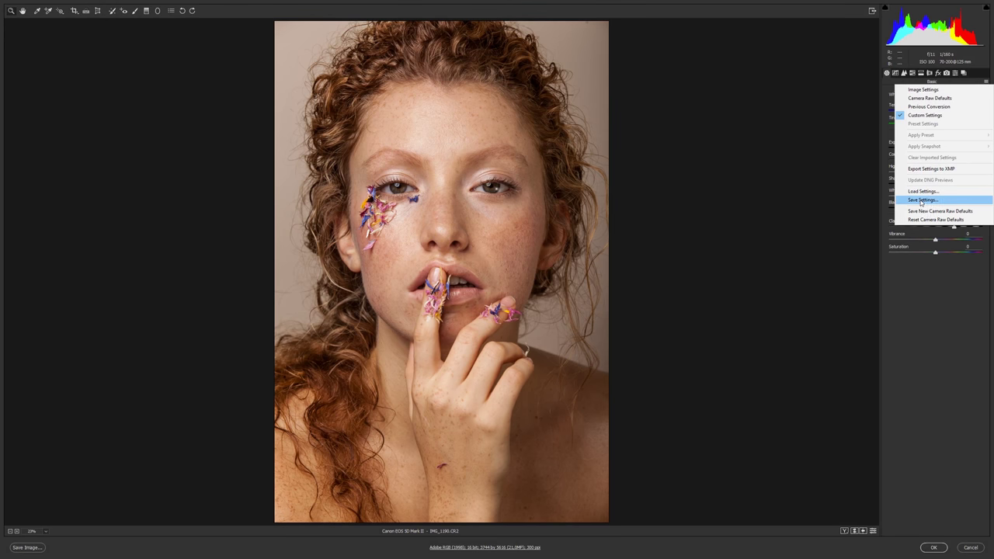
{"action": "left_click", "coordinate": [928, 198]}
{"action": "left_click", "coordinate": [551, 110]}
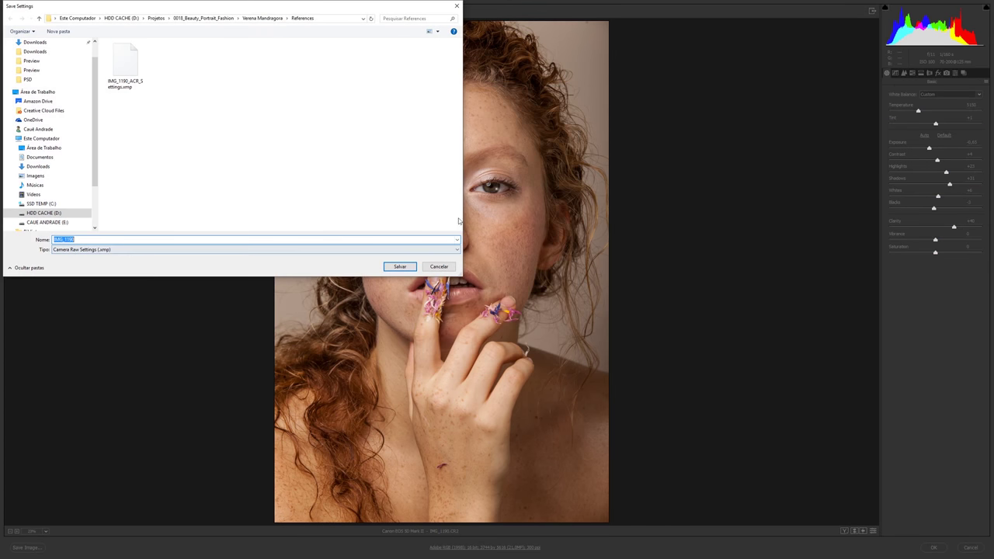
{"action": "left_click", "coordinate": [154, 239]}
{"action": "left_click", "coordinate": [317, 19]}
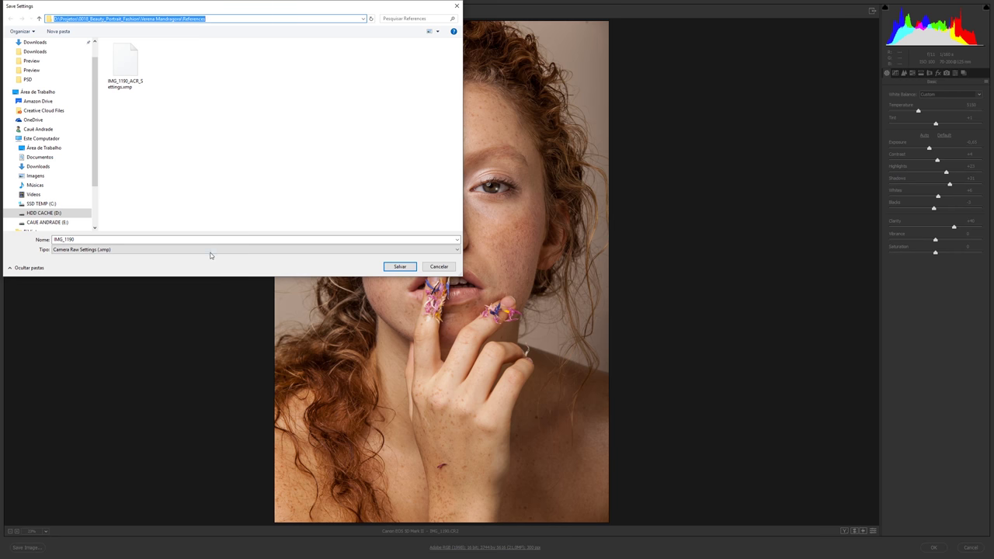
{"action": "left_click", "coordinate": [402, 267]}
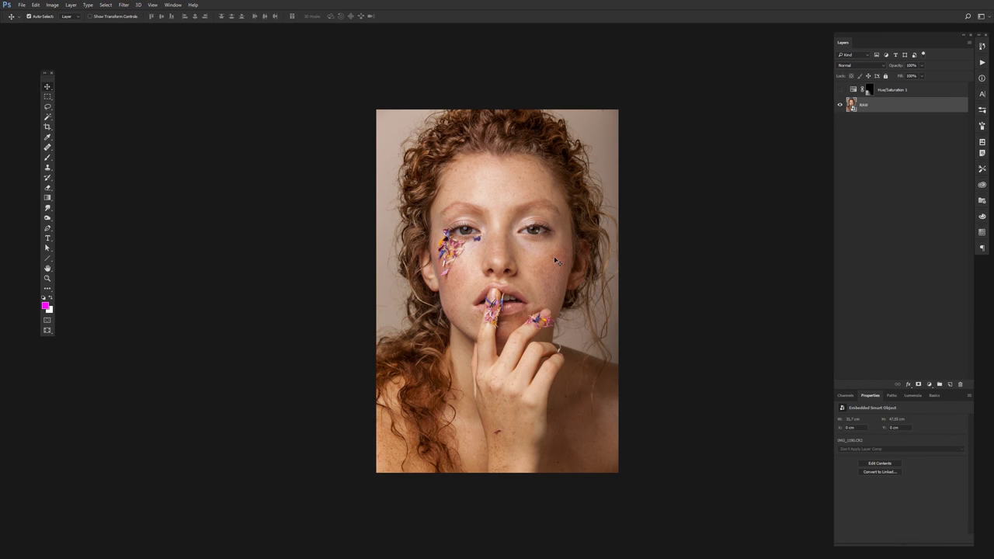
Close the IMG_1190 document and a newly opened IMG_1190 copy unsaved, returning to Bridge
{"action": "key", "text": "ctrl+w"}
{"action": "left_click", "coordinate": [510, 210]}
{"action": "key", "text": "alt+Tab"}
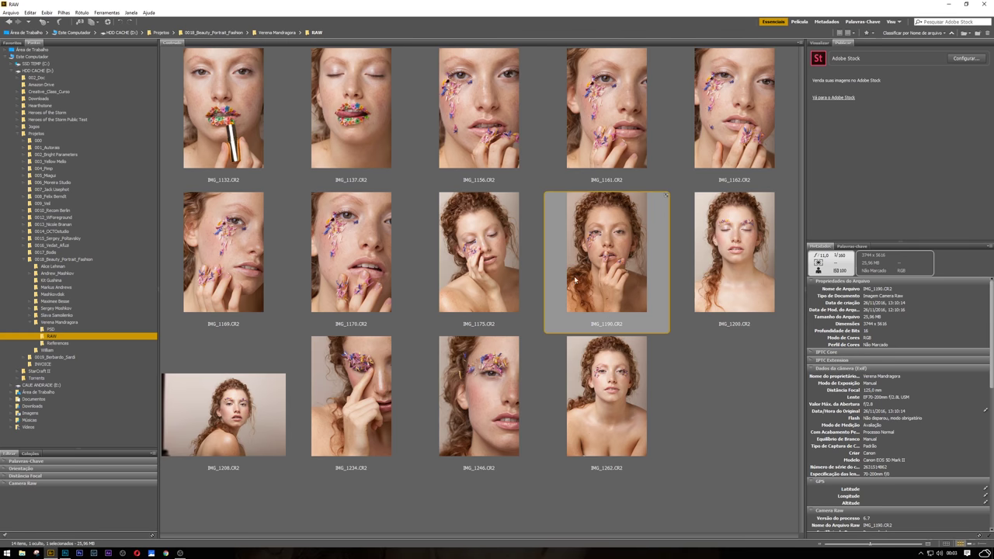
{"action": "left_click_drag", "start_coordinate": [575, 279], "coordinate": [594, 266]}
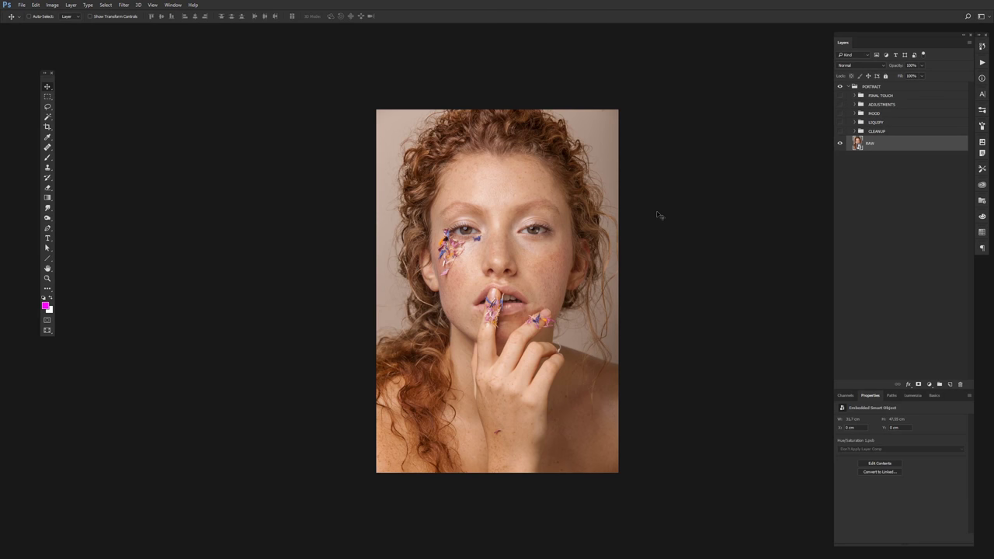
{"action": "key", "text": "ctrl+w"}
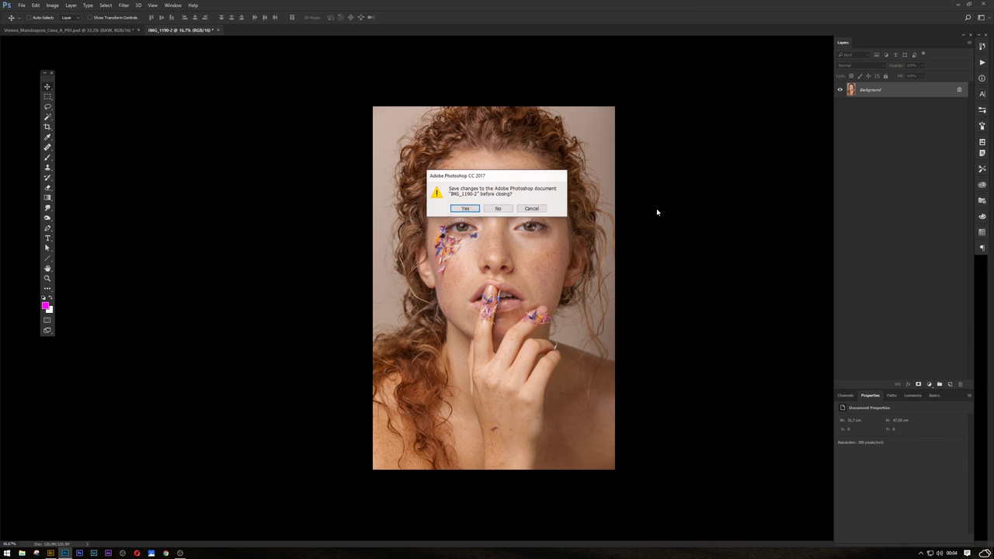
{"action": "left_click", "coordinate": [497, 210]}
{"action": "key", "text": "alt+Tab"}
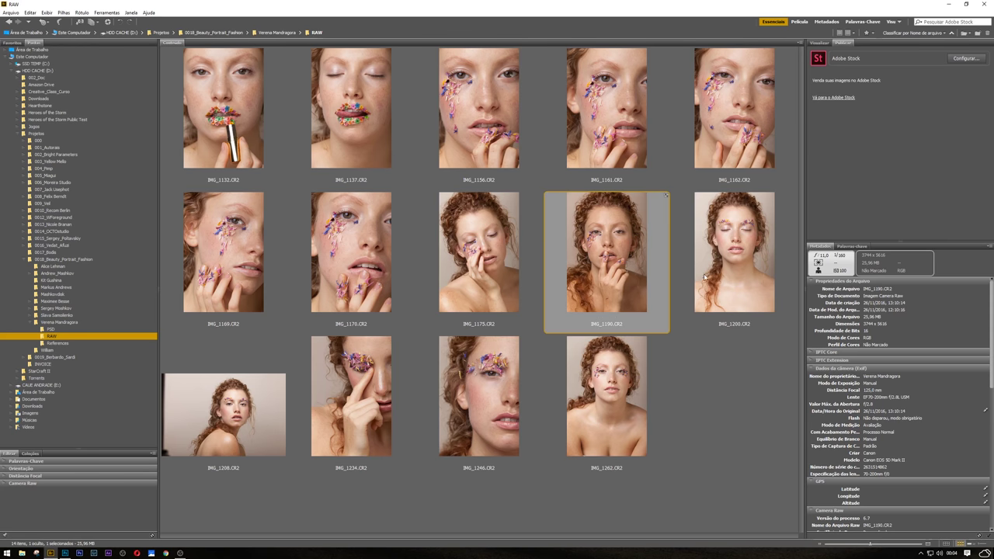
Reset the raw to defaults, load IMG_1190.xmp settings, and open it as a smart object
{"action": "key", "text": "alt+Tab"}
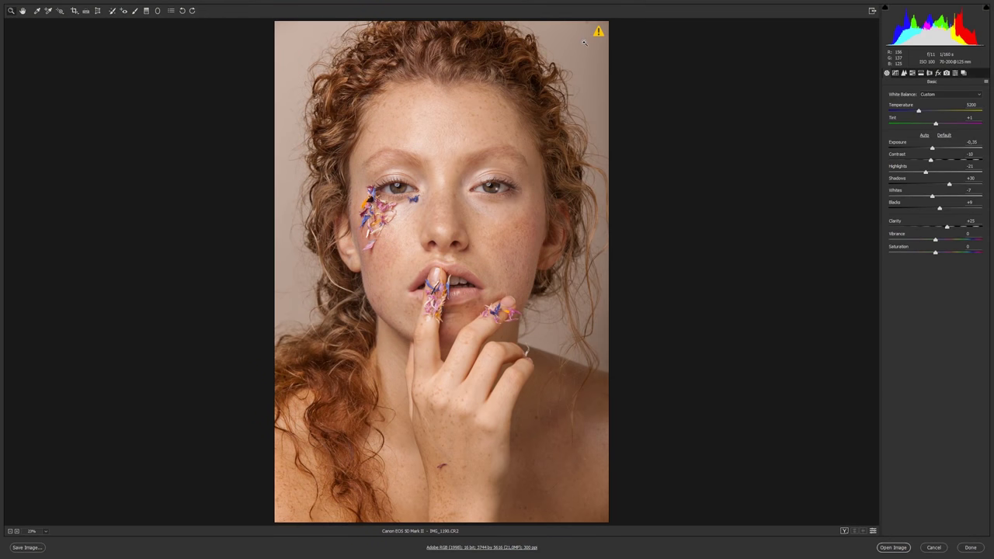
{"action": "left_click", "coordinate": [943, 136]}
{"action": "left_click", "coordinate": [986, 81]}
{"action": "left_click", "coordinate": [923, 199]}
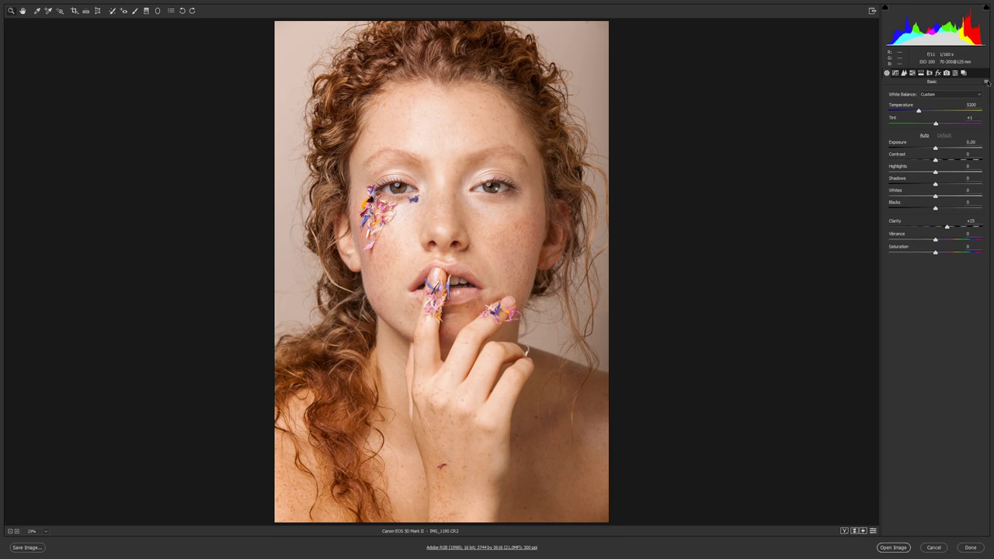
{"action": "left_click", "coordinate": [985, 81]}
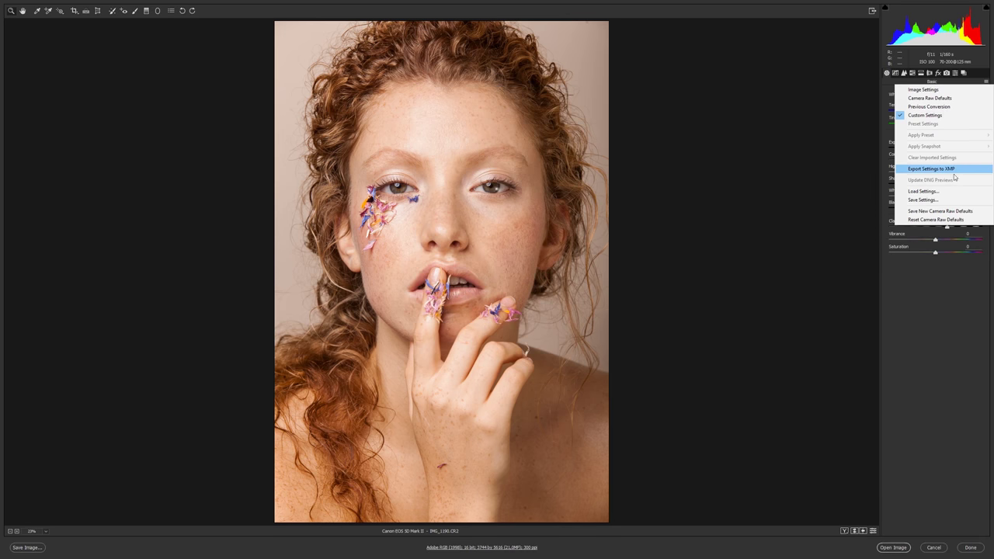
{"action": "left_click", "coordinate": [924, 191]}
{"action": "left_click", "coordinate": [194, 69]}
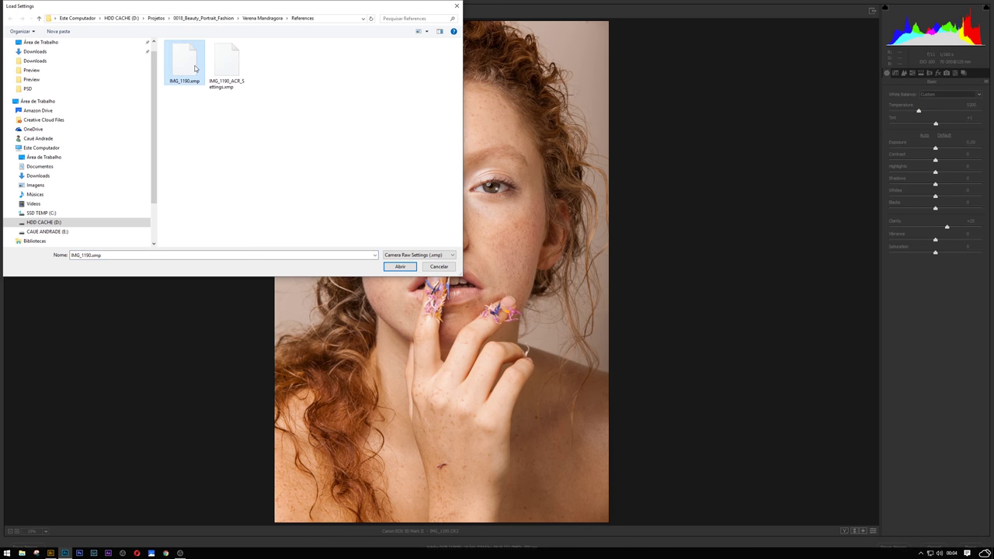
{"action": "double_click", "coordinate": [195, 68]}
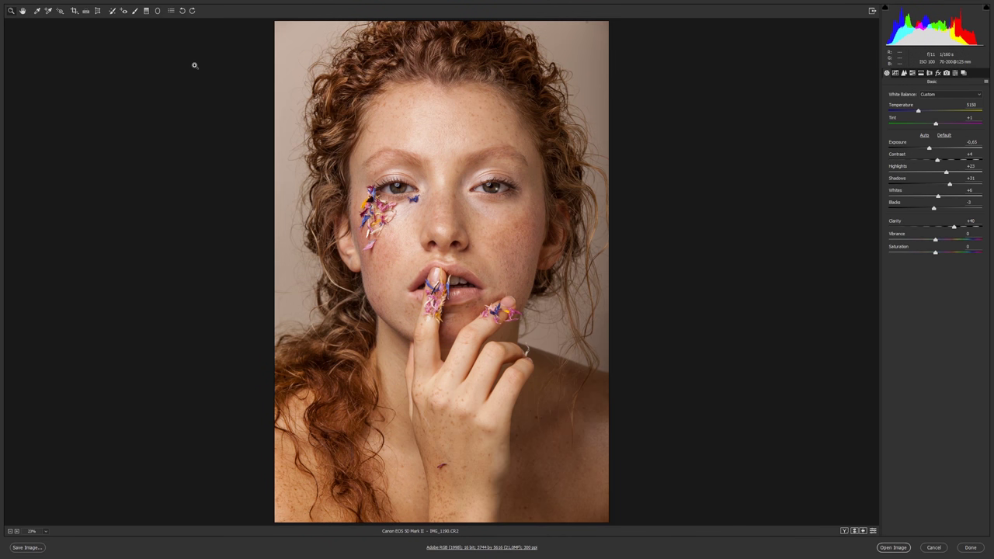
{"action": "key", "text": "shift"}
{"action": "left_click", "coordinate": [893, 547]}
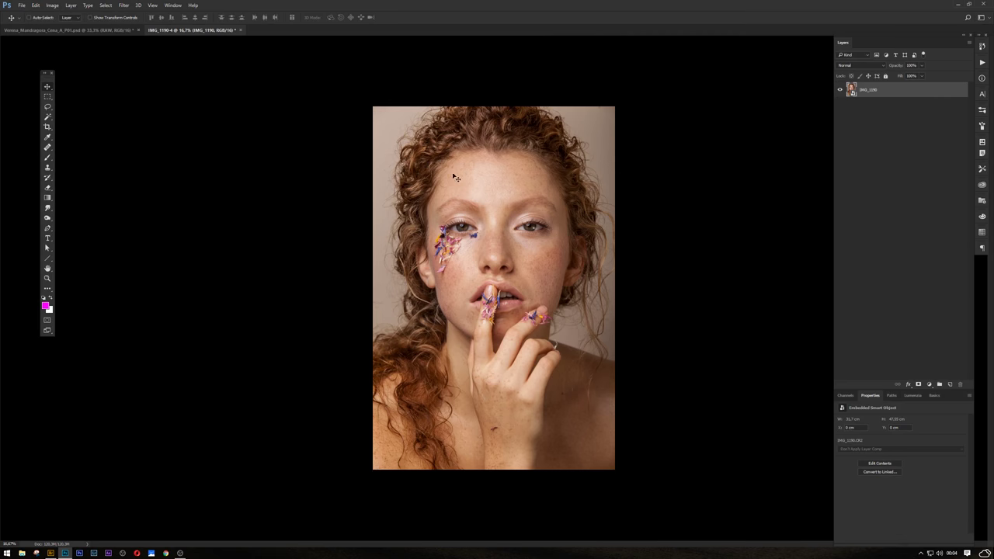
Duplicate the IMG_1190 layer into the portrait document and close IMG_1190 without saving
{"action": "right_click", "coordinate": [900, 90]}
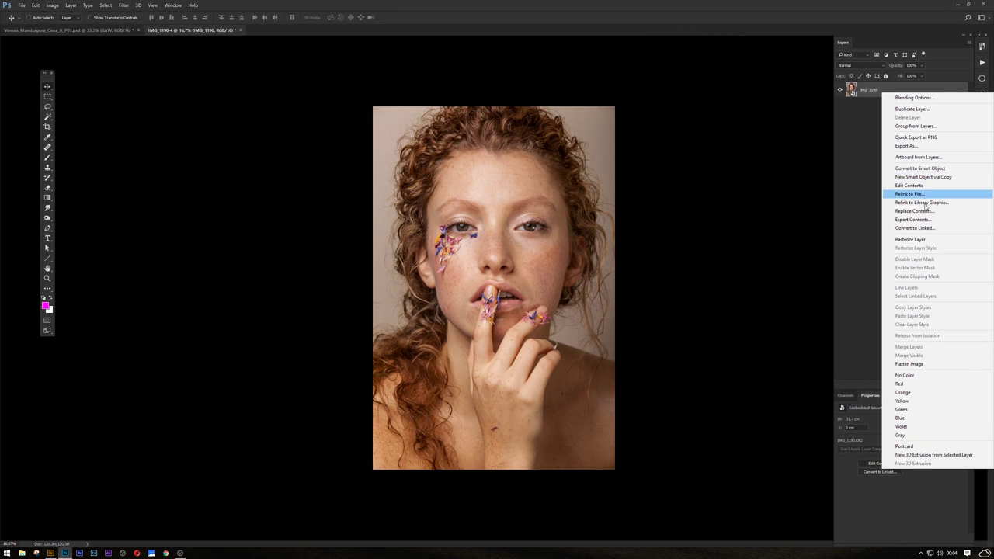
{"action": "left_click", "coordinate": [918, 110]}
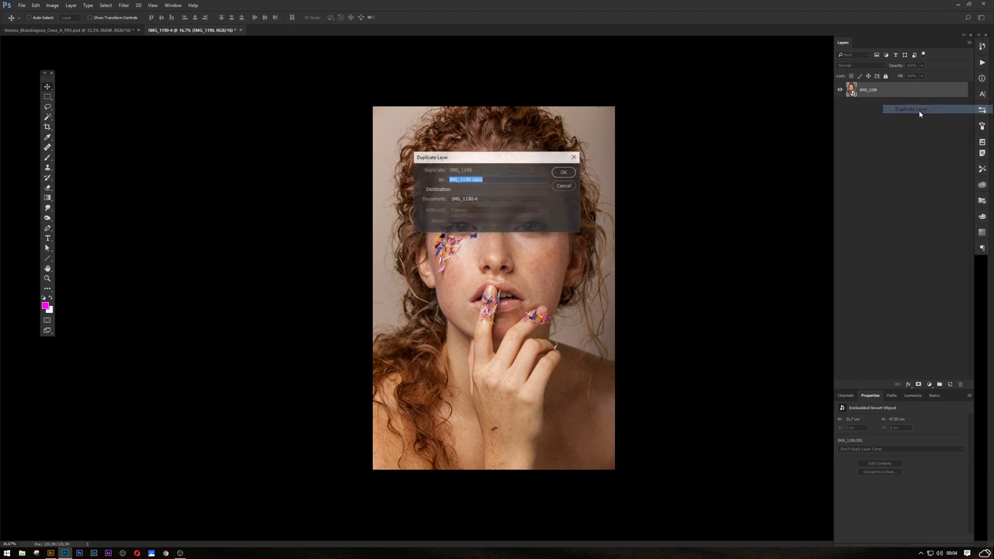
{"action": "left_click", "coordinate": [483, 199]}
{"action": "left_click", "coordinate": [483, 203]}
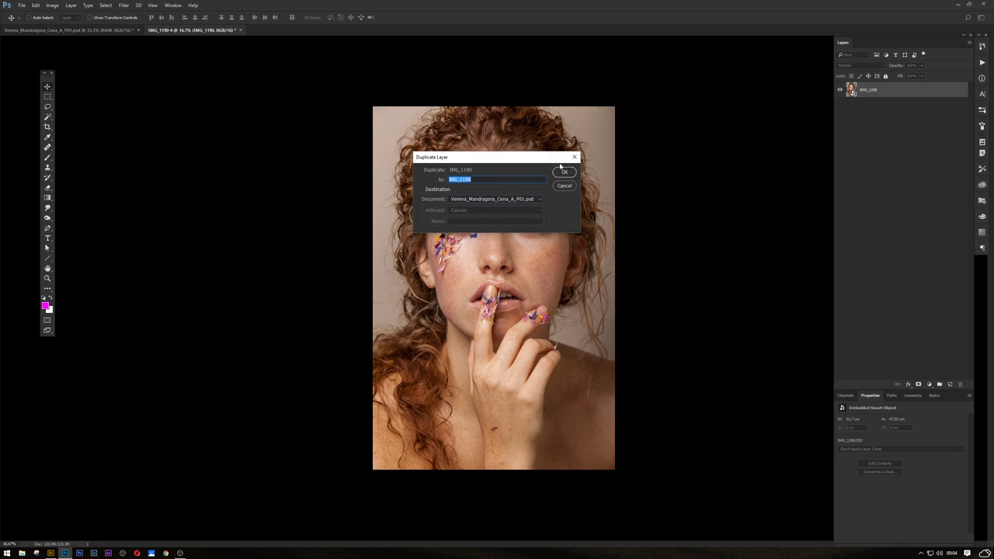
{"action": "left_click", "coordinate": [562, 173]}
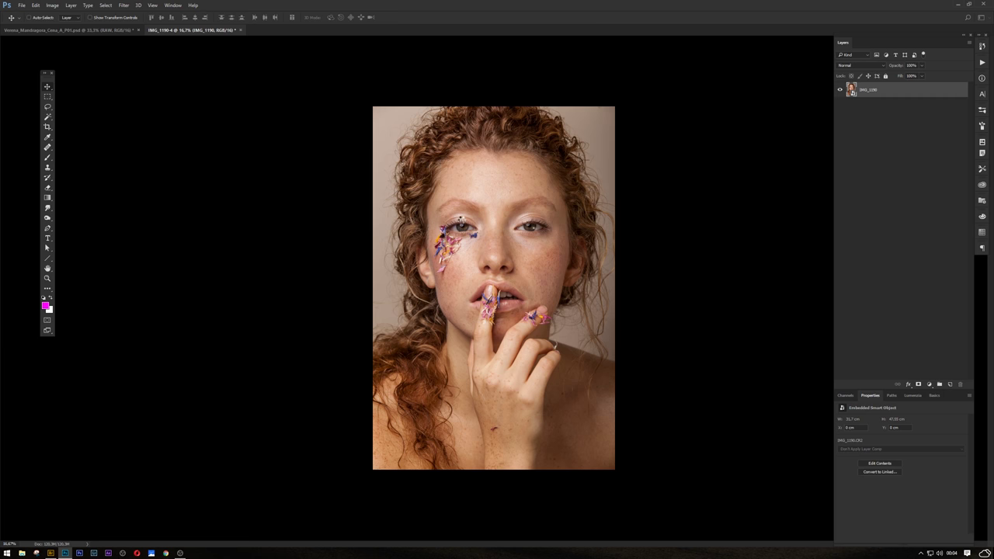
{"action": "key", "text": "ctrl+w"}
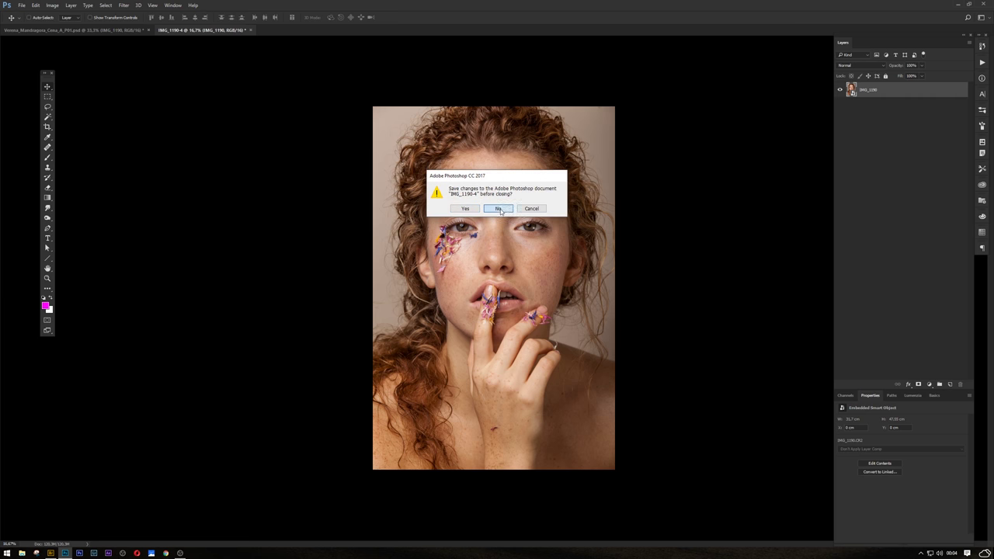
{"action": "left_click", "coordinate": [499, 208]}
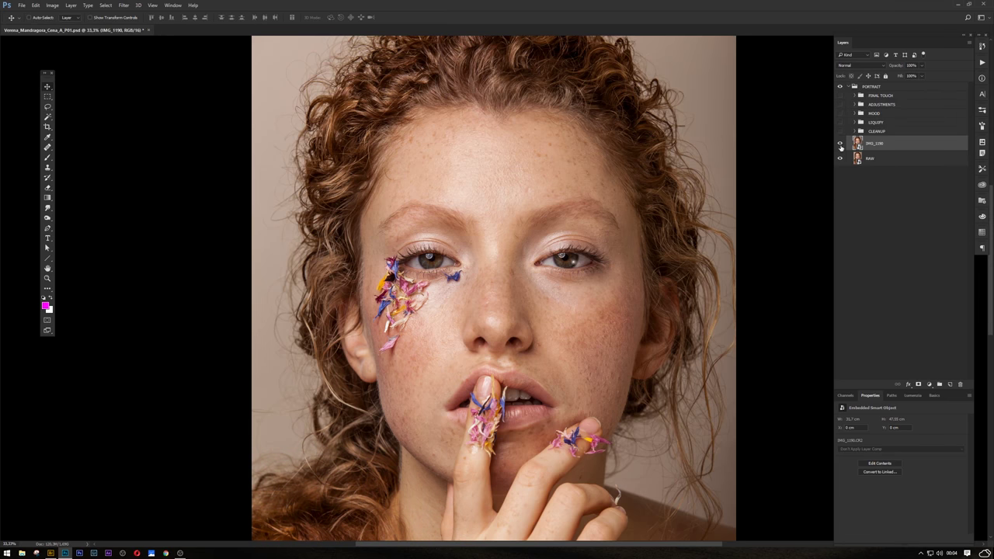
Delete the old RAW layer and make the IMG_1190 layer visible
{"action": "mouse_move", "coordinate": [674, 295]}
{"action": "left_mouse_down"}
{"action": "mouse_move", "coordinate": [659, 155]}
{"action": "mouse_move", "coordinate": [668, 118]}
{"action": "left_mouse_up"}
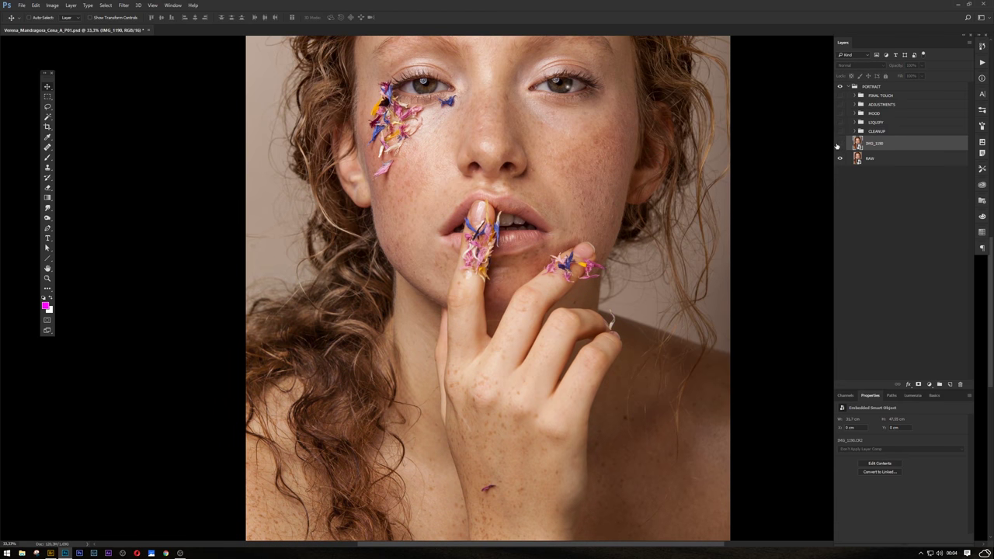
{"action": "left_click", "coordinate": [886, 163]}
{"action": "key", "text": "Delete"}
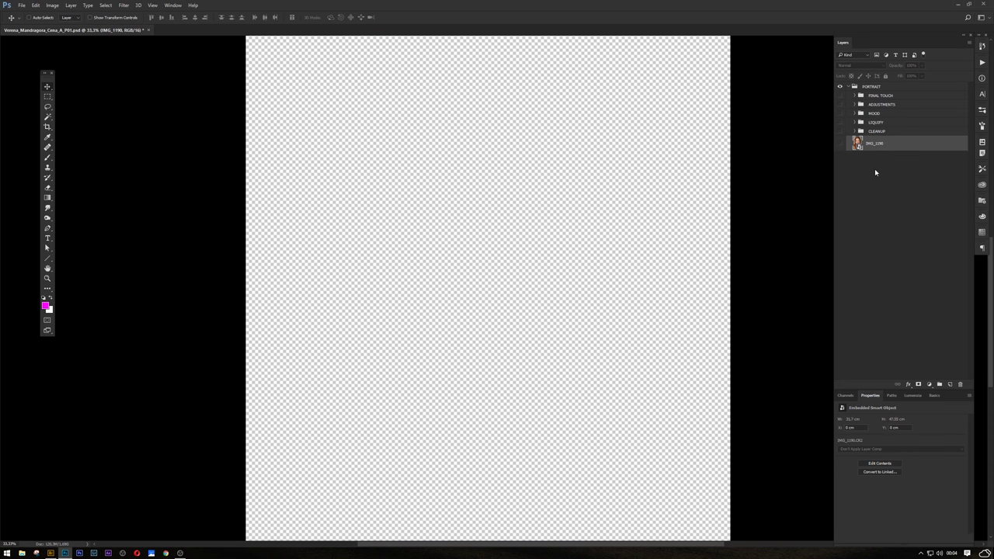
{"action": "left_click", "coordinate": [839, 143]}
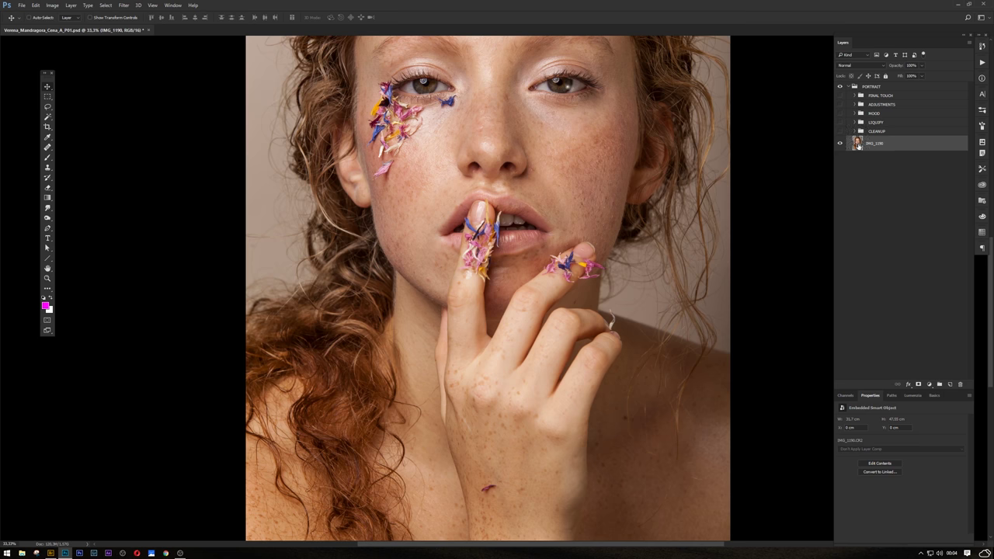
{"action": "left_click", "coordinate": [929, 385]}
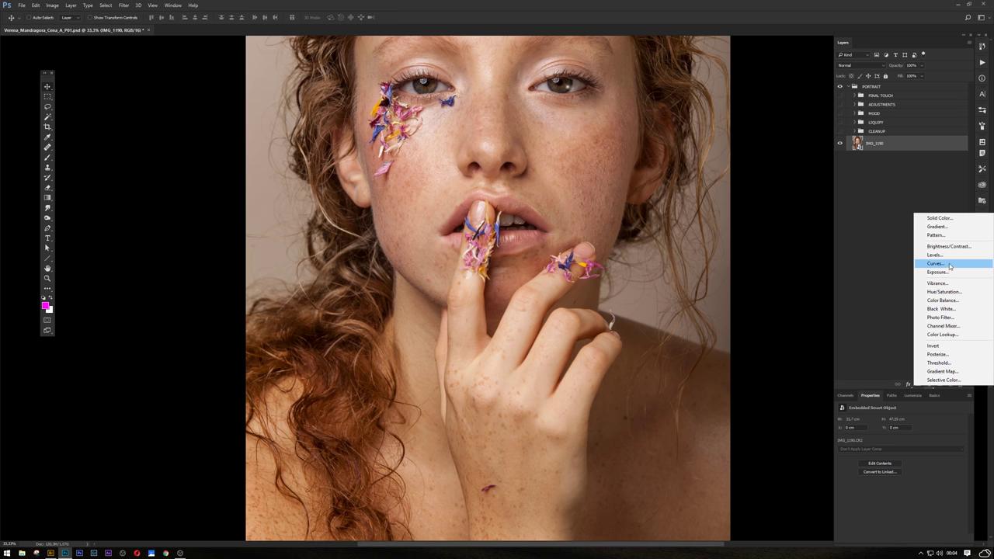
Add a Hue/Saturation adjustment layer with Reds saturation lowered to -55
{"action": "left_click", "coordinate": [943, 288]}
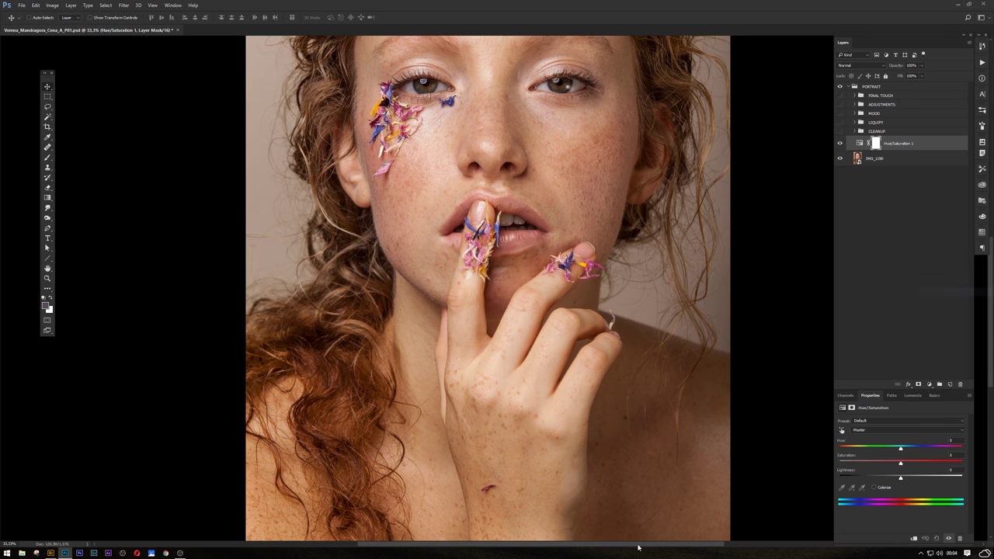
{"action": "left_click", "coordinate": [875, 429]}
{"action": "left_click", "coordinate": [877, 436]}
{"action": "left_click_drag", "start_coordinate": [899, 464], "coordinate": [868, 466]}
Invert the mask and set up a white brush with Shape Dynamics turned off
{"action": "key", "text": "ctrl+i"}
{"action": "key", "text": "b"}
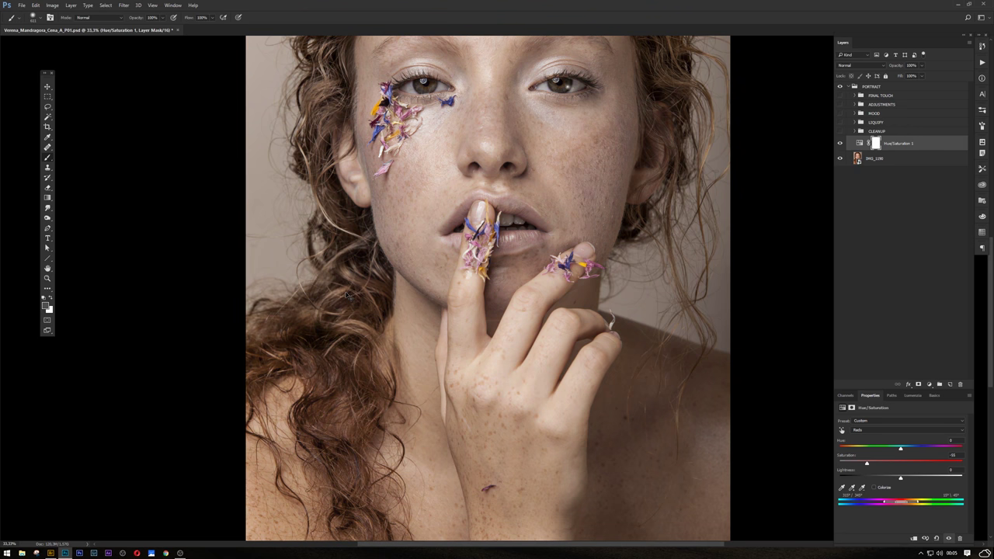
{"action": "key", "text": "ctrl+i"}
{"action": "key", "text": "x"}
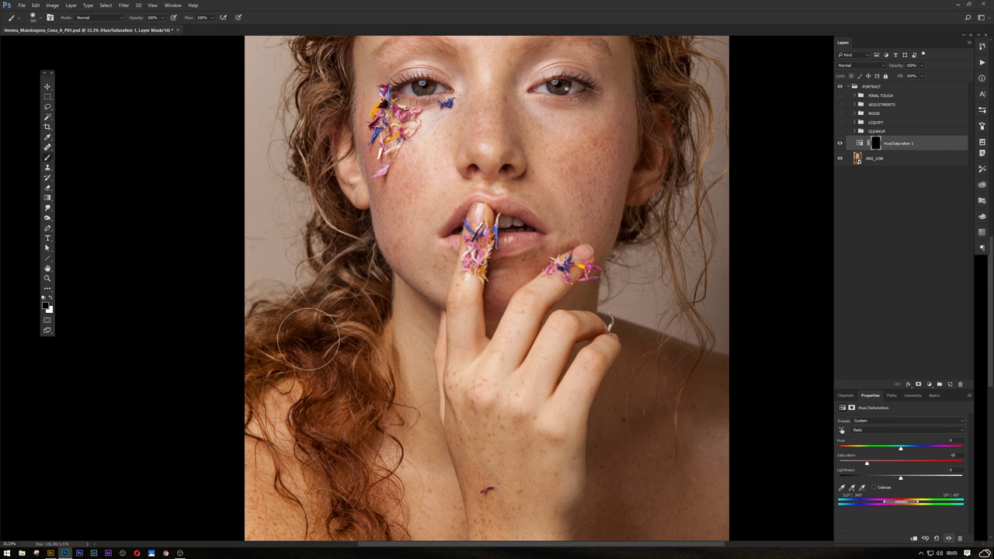
{"action": "key", "text": "3"}
{"action": "key", "text": "6"}
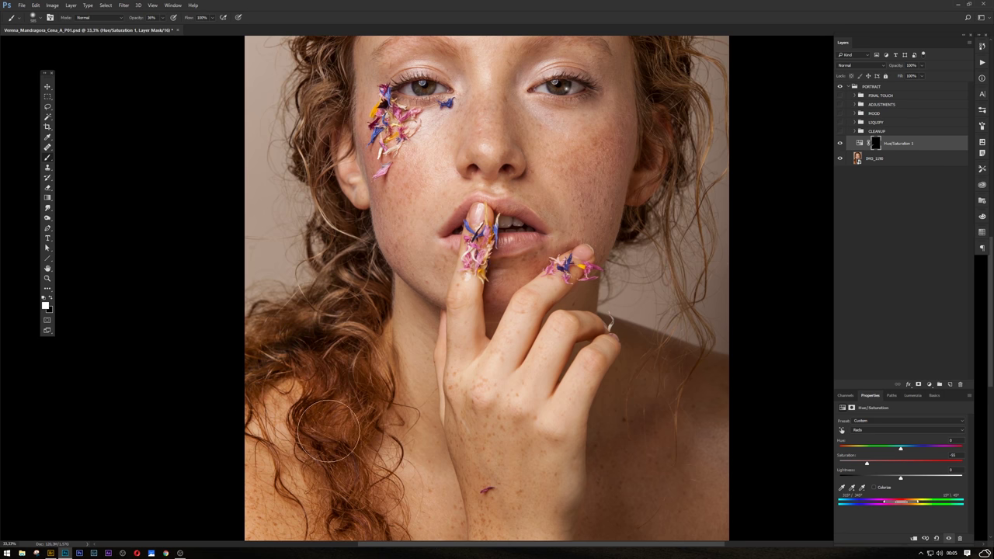
{"action": "key", "text": "["}
{"action": "key", "text": "["}
{"action": "key", "text": "["}
{"action": "left_click", "coordinate": [982, 110]}
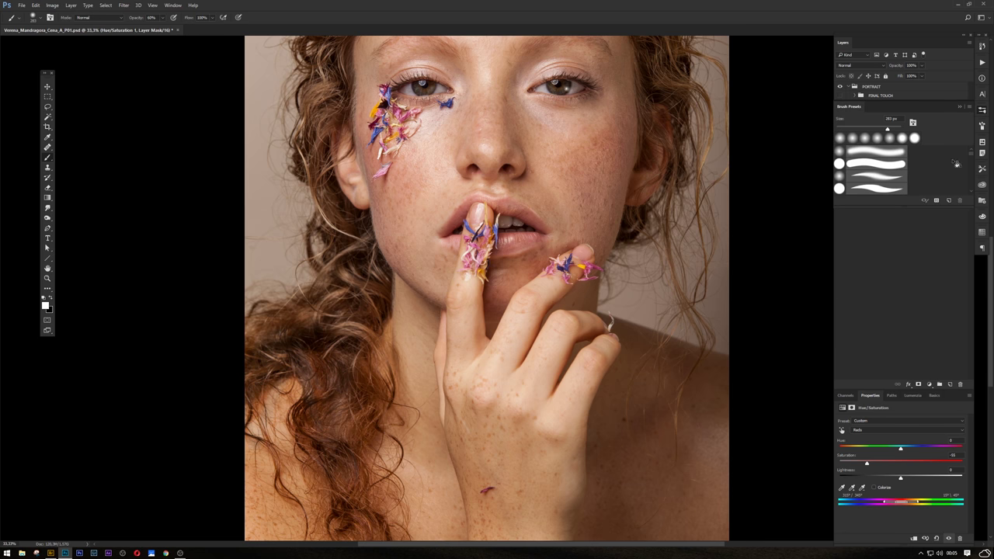
{"action": "left_click", "coordinate": [982, 124]}
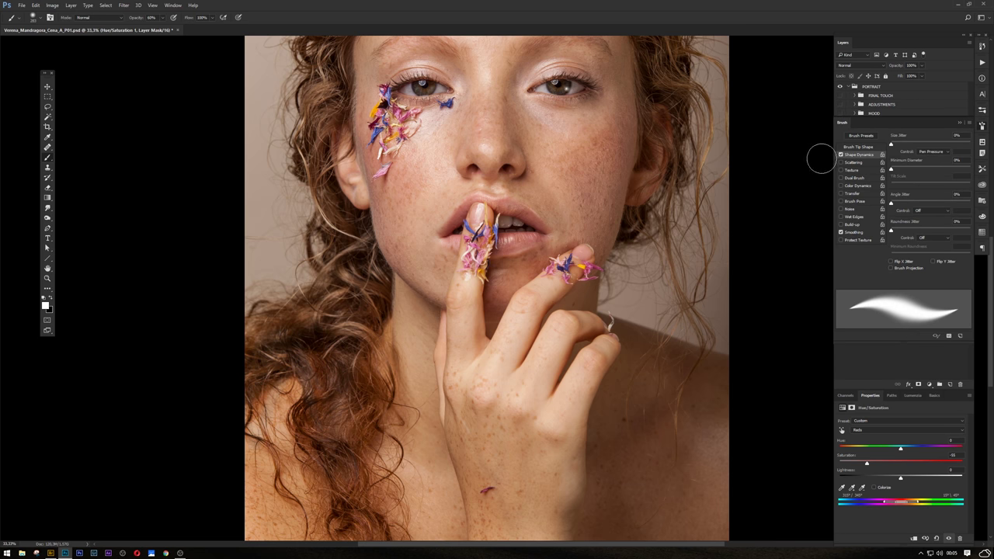
{"action": "left_click", "coordinate": [840, 155]}
Paint the mask over the hair on the left shoulder and beside the neck
{"action": "left_click_drag", "start_coordinate": [650, 245], "coordinate": [669, 184]}
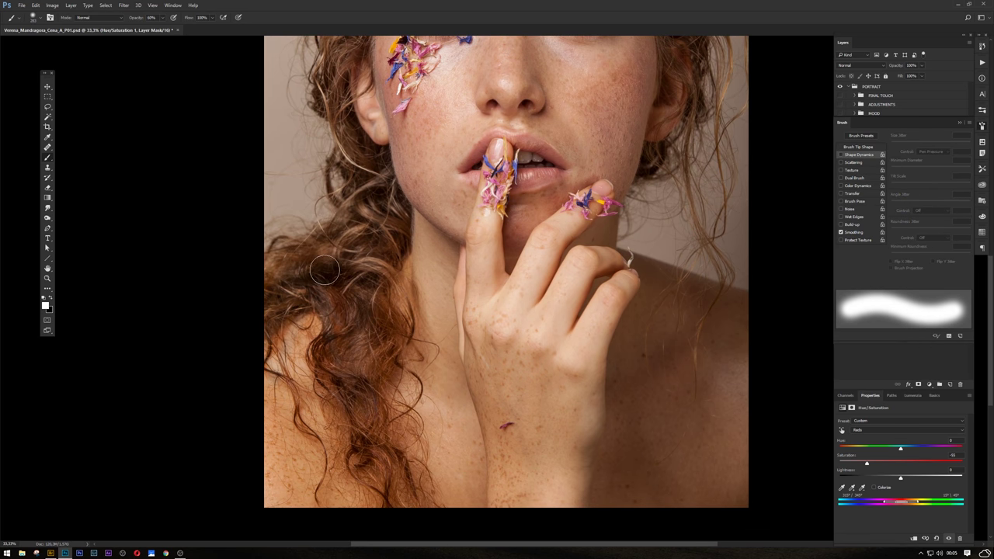
{"action": "left_click_drag", "start_coordinate": [366, 319], "coordinate": [330, 289]}
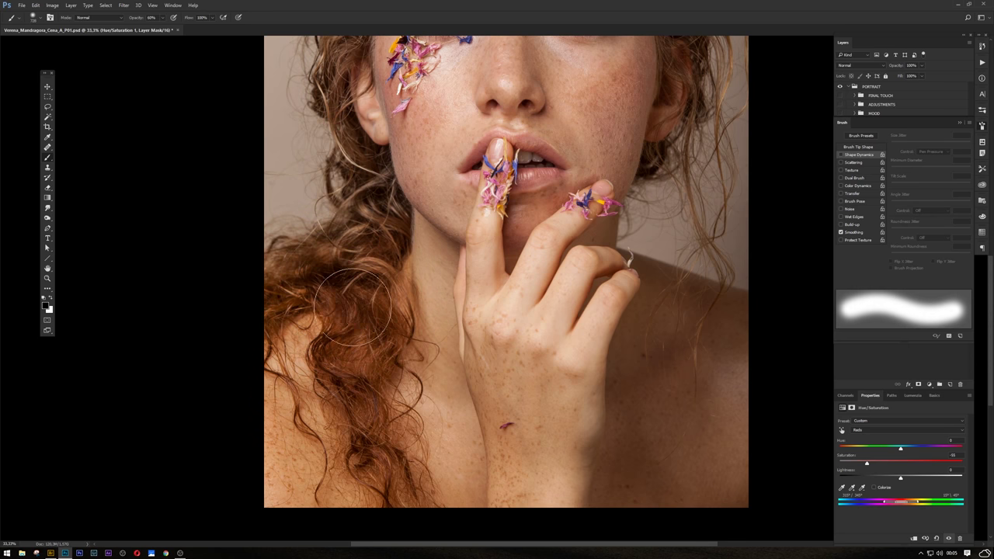
{"action": "key", "text": "1"}
{"action": "key", "text": "x"}
{"action": "key", "text": "bracketleft"}
{"action": "key", "text": "bracketleft"}
{"action": "key", "text": "bracketleft"}
{"action": "key", "text": "7"}
{"action": "key", "text": "7"}
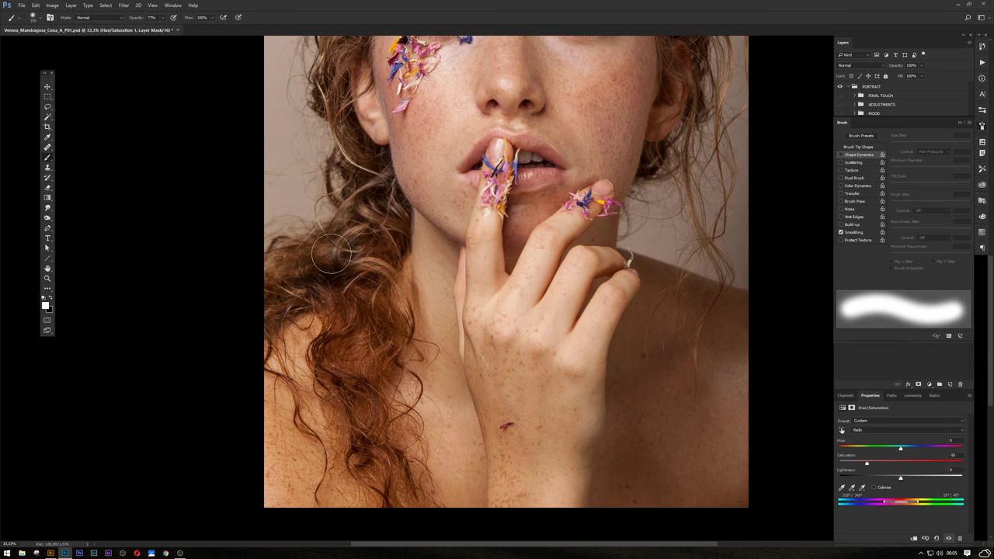
{"action": "left_click_drag", "start_coordinate": [332, 256], "coordinate": [342, 312]}
Refine the mask over the lower hair with smaller, lower-opacity strokes
{"action": "key", "text": "bracketleft"}
{"action": "key", "text": "bracketleft"}
{"action": "key", "text": "5"}
{"action": "key", "text": "4"}
{"action": "left_click_drag", "start_coordinate": [359, 478], "coordinate": [365, 382]}
{"action": "key", "text": "bracketright"}
{"action": "key", "text": "bracketright"}
{"action": "key", "text": "bracketright"}
{"action": "key", "text": "x"}
{"action": "key", "text": "1"}
{"action": "left_click_drag", "start_coordinate": [322, 351], "coordinate": [250, 290]}
{"action": "left_click_drag", "start_coordinate": [384, 325], "coordinate": [394, 394]}
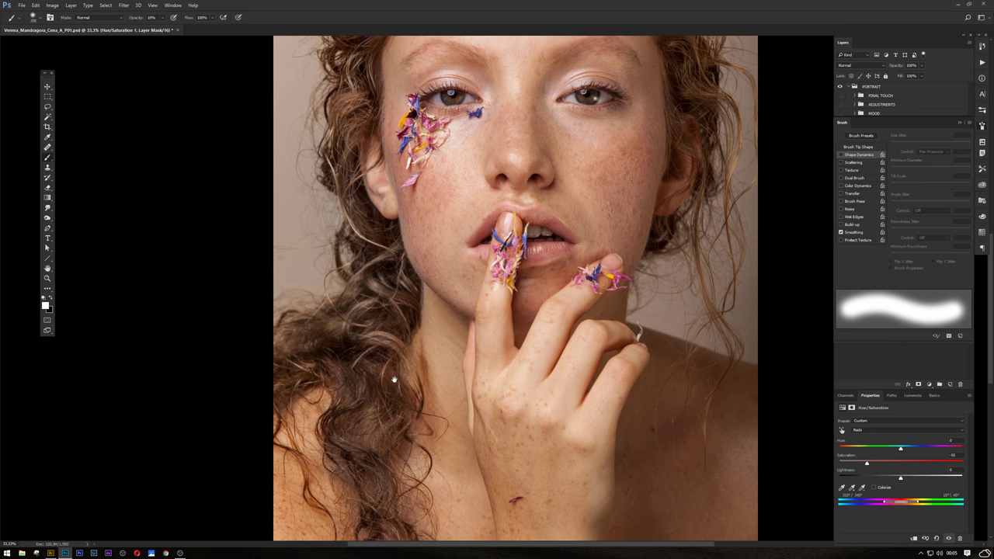
Set the Hue/Saturation layer opacity to 57% and toggle it off to compare
{"action": "key", "text": "v"}
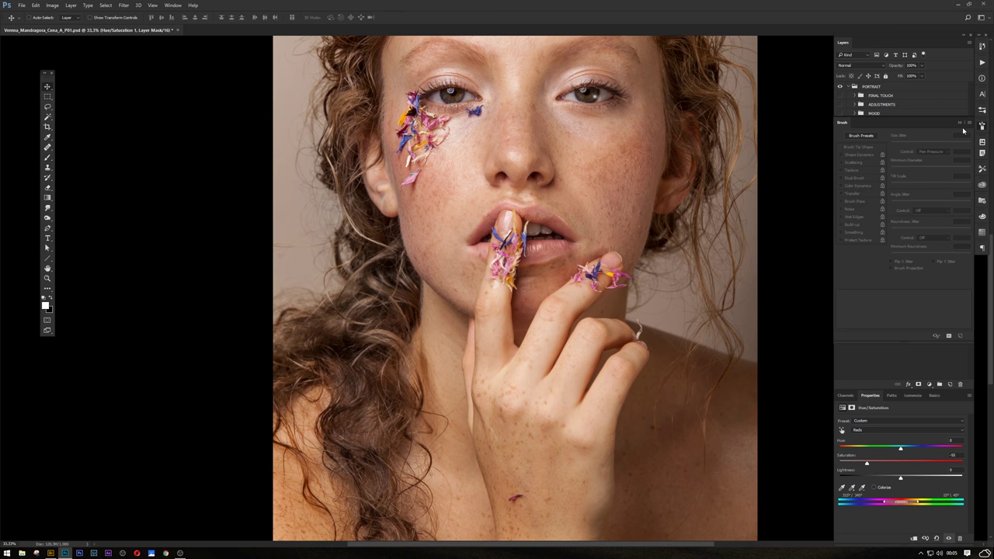
{"action": "left_click", "coordinate": [961, 124]}
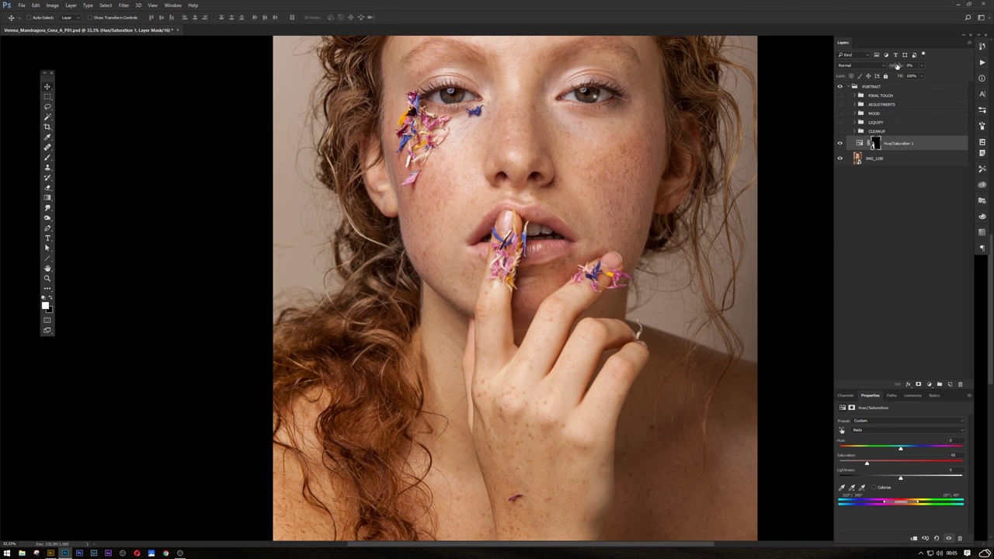
{"action": "left_click_drag", "start_coordinate": [897, 66], "coordinate": [920, 66]}
{"action": "scroll", "coordinate": [549, 318], "scroll_direction": "down", "scroll_amount": 2}
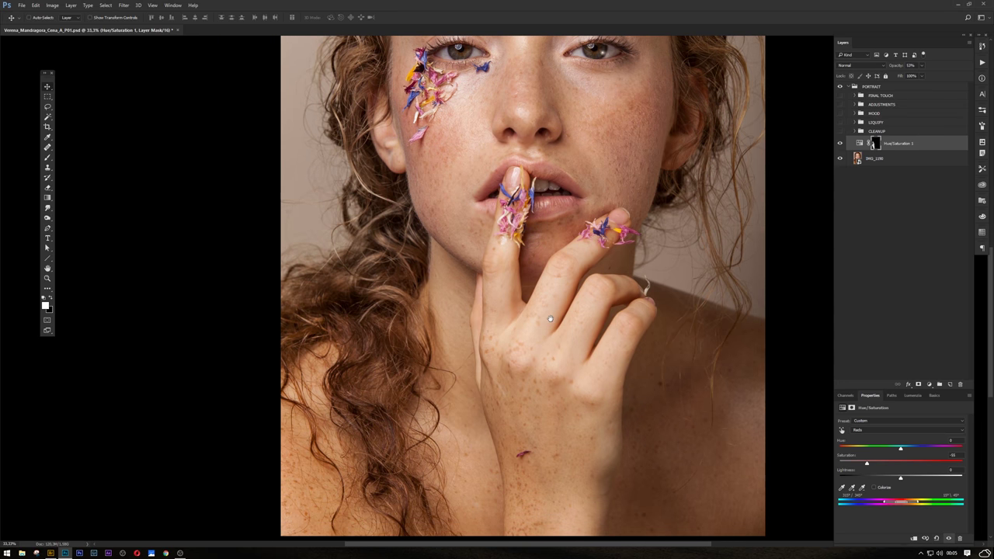
{"action": "left_click_drag", "start_coordinate": [898, 66], "coordinate": [631, 94]}
{"action": "type", "text": "0"}
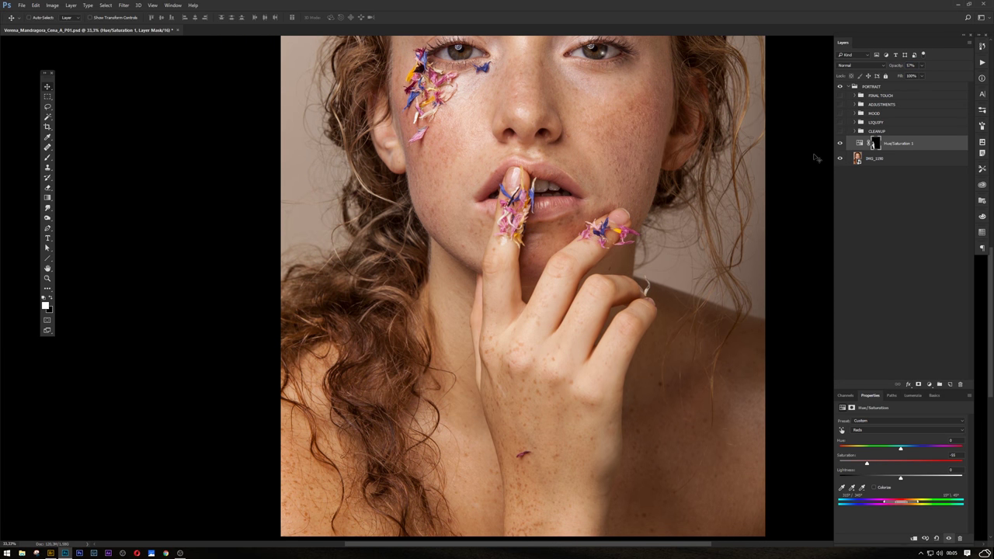
{"action": "left_click", "coordinate": [839, 144]}
Paint the mask with a 40% brush around the hand and right shoulder
{"action": "key", "text": "b"}
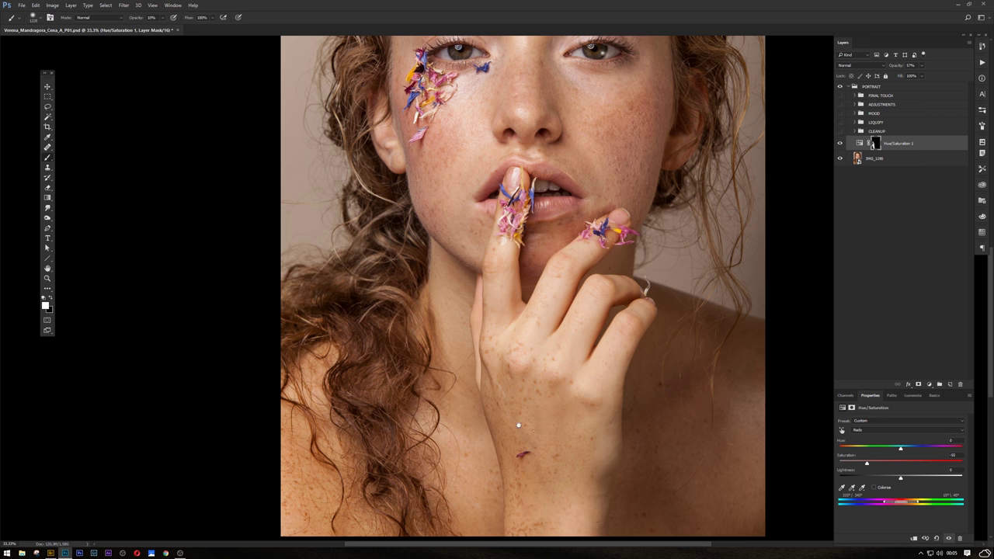
{"action": "left_click_drag", "start_coordinate": [422, 533], "coordinate": [388, 417]}
{"action": "key", "text": "4"}
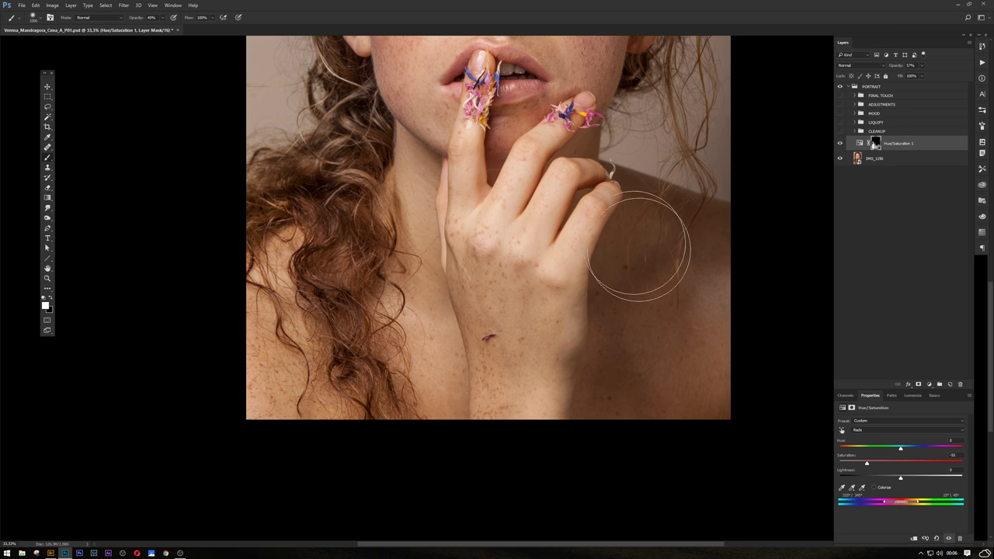
{"action": "scroll", "coordinate": [636, 264], "scroll_direction": "up", "scroll_amount": 3}
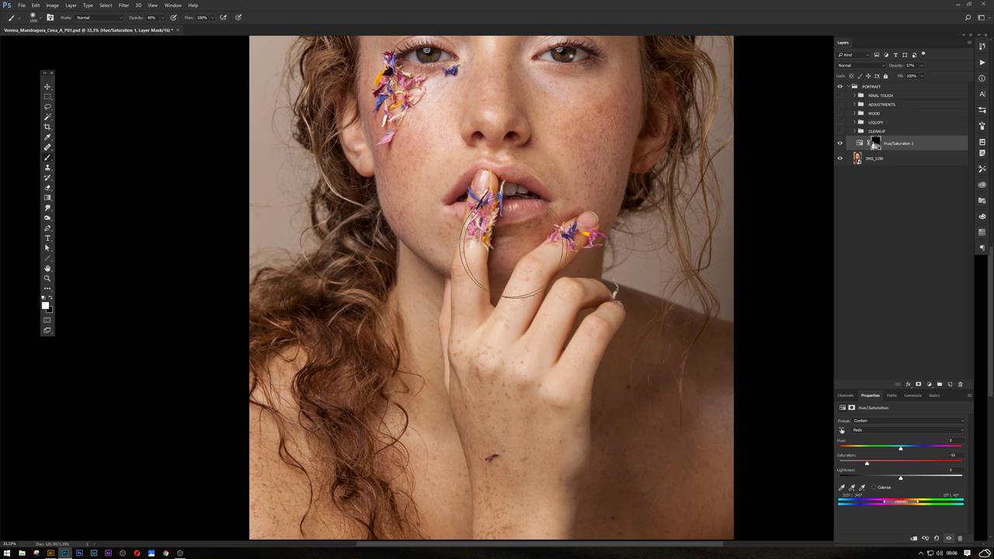
{"action": "scroll", "coordinate": [530, 203], "scroll_direction": "up", "scroll_amount": 1}
{"action": "scroll", "coordinate": [529, 204], "scroll_direction": "up", "scroll_amount": 3}
{"action": "scroll", "coordinate": [529, 203], "scroll_direction": "up", "scroll_amount": 5}
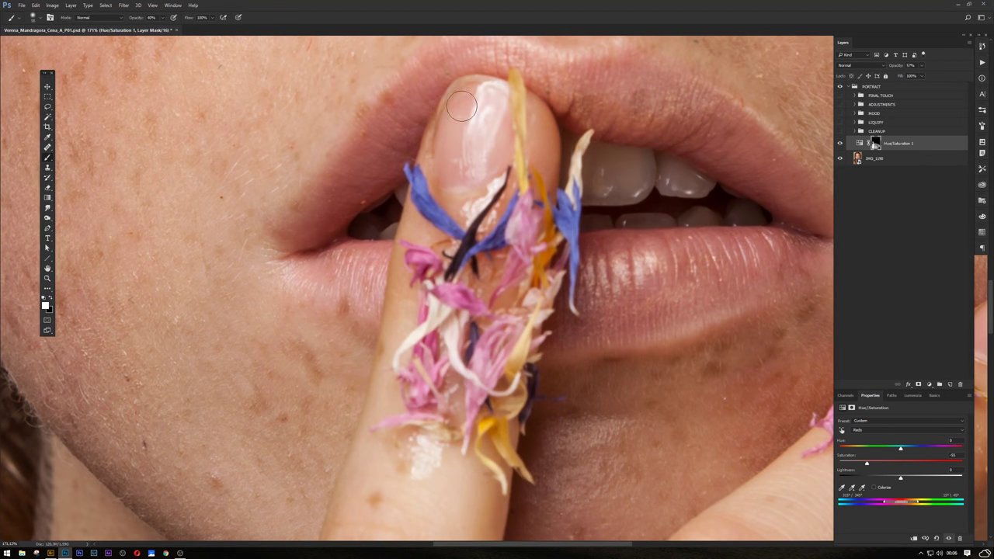
{"action": "mouse_move", "coordinate": [571, 373]}
{"action": "left_mouse_down"}
{"action": "mouse_move", "coordinate": [308, 233]}
{"action": "mouse_move", "coordinate": [239, 244]}
{"action": "left_mouse_up"}
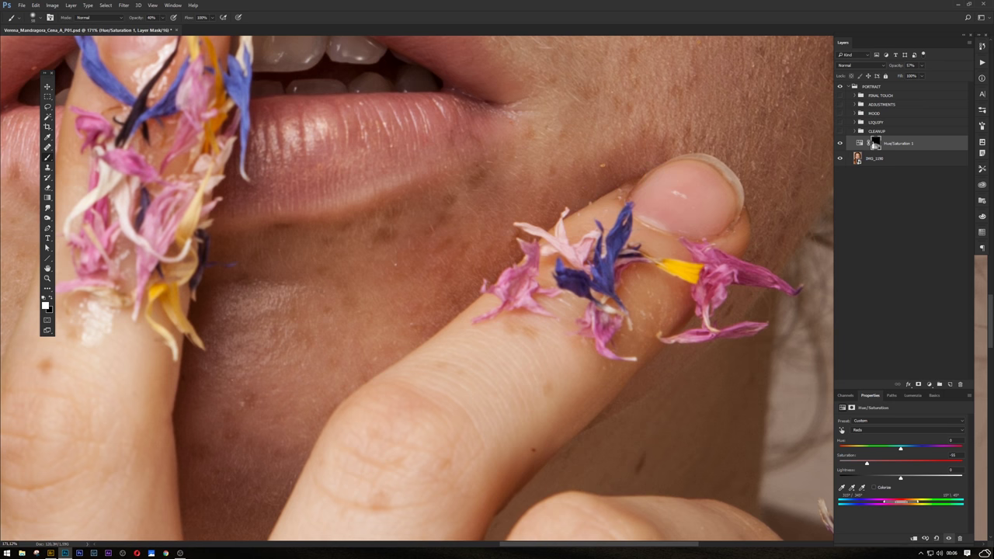
Fit the whole portrait on screen to review the result
{"action": "key", "text": "ctrl+0"}
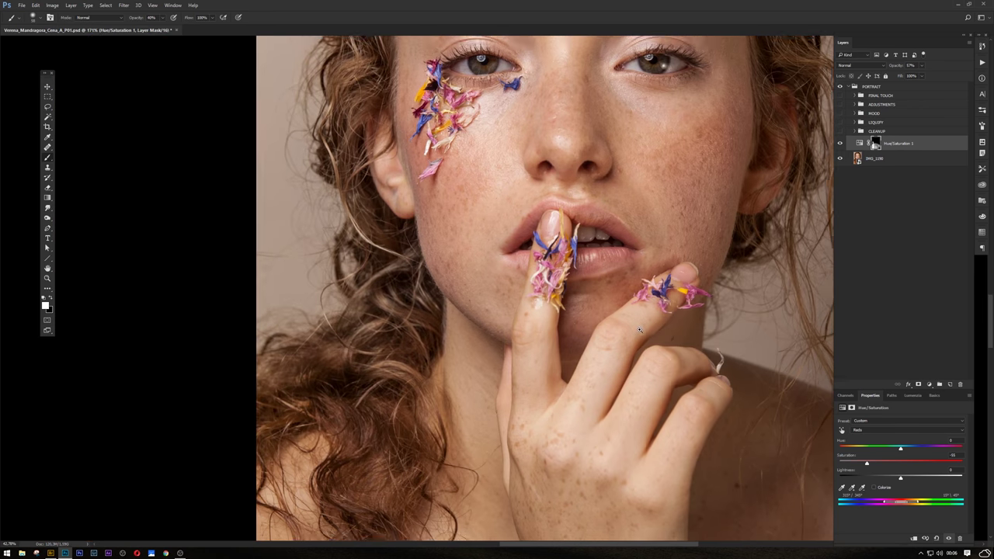
{"action": "key", "text": "v"}
{"action": "scroll", "coordinate": [506, 278], "scroll_direction": "up", "scroll_amount": 1}
{"action": "key", "text": "b"}
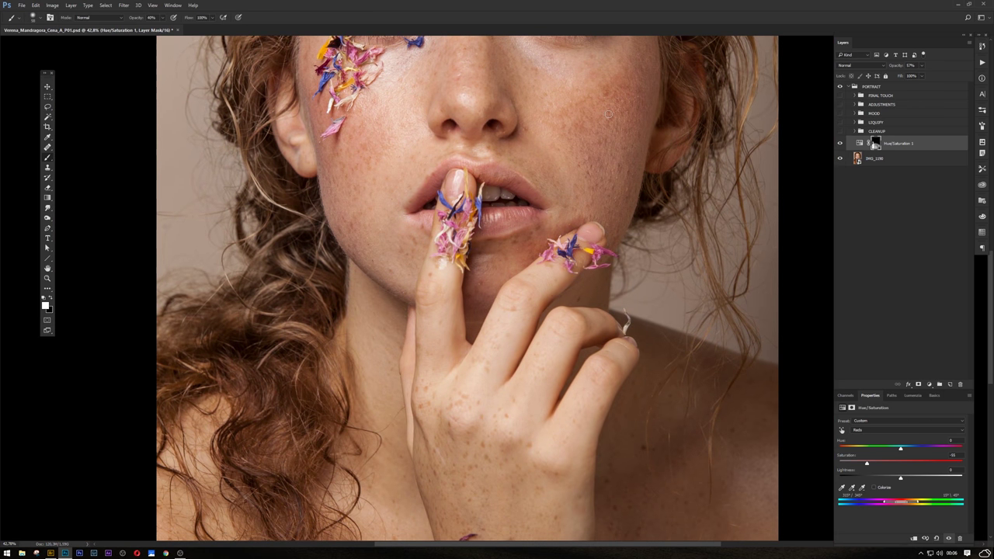
{"action": "key", "text": "v"}
{"action": "key", "text": "ctrl+0"}
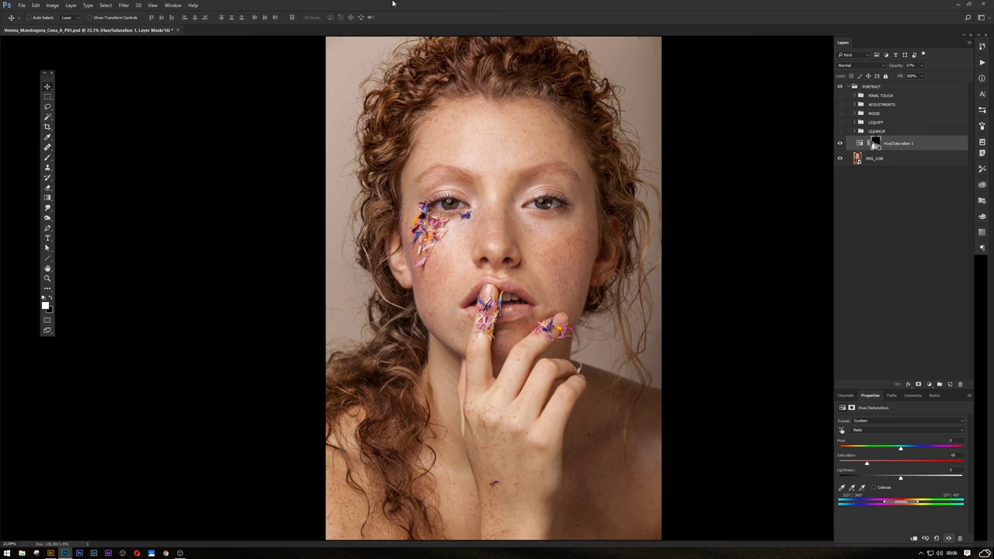
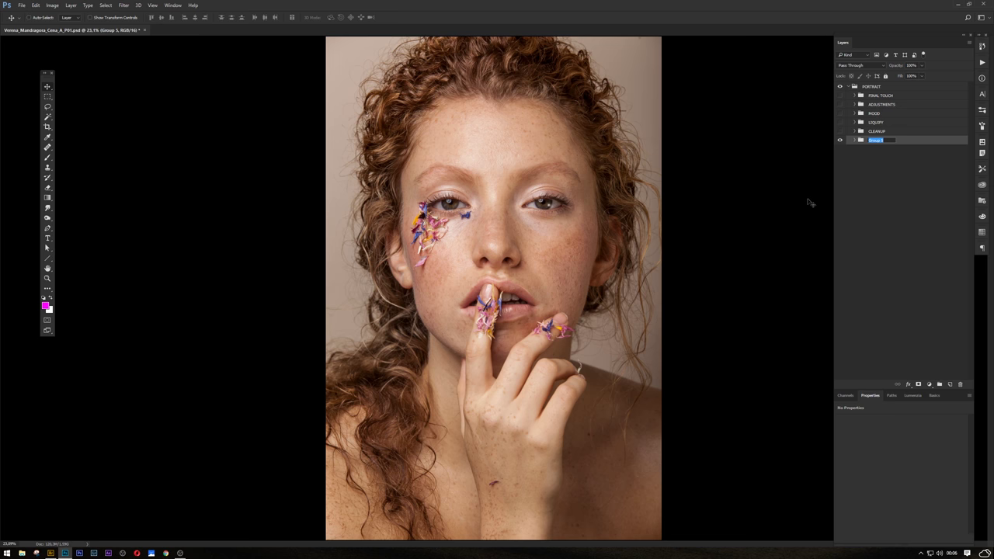
Name the bottom PORTRAIT group RAW, cancelling a later test rename so it stays RAW
{"action": "type", "text": "RAW"}
{"action": "key", "text": "Return"}
{"action": "double_click", "coordinate": [873, 141]}
{"action": "double_click", "coordinate": [872, 140]}
{"action": "left_click", "coordinate": [35, 5]}
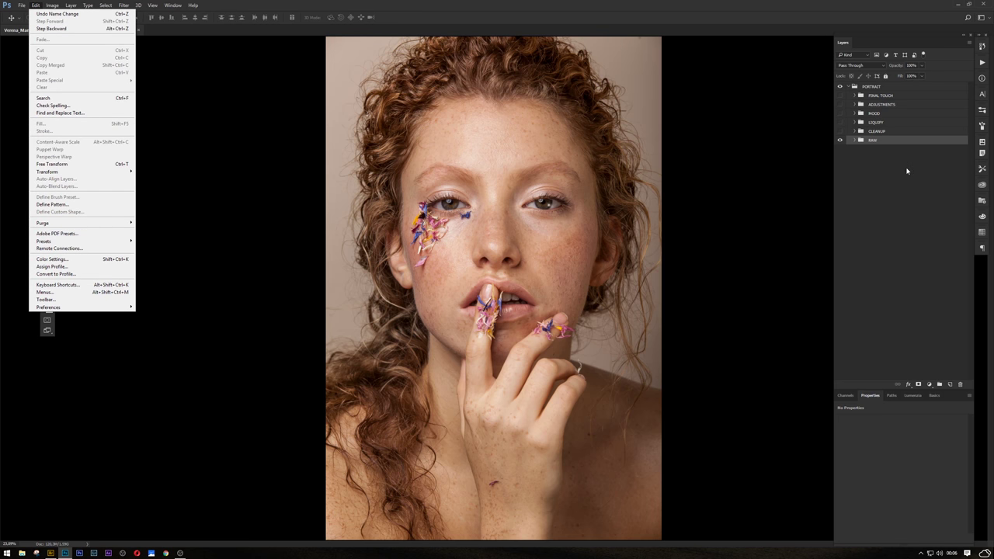
{"action": "left_click", "coordinate": [873, 148]}
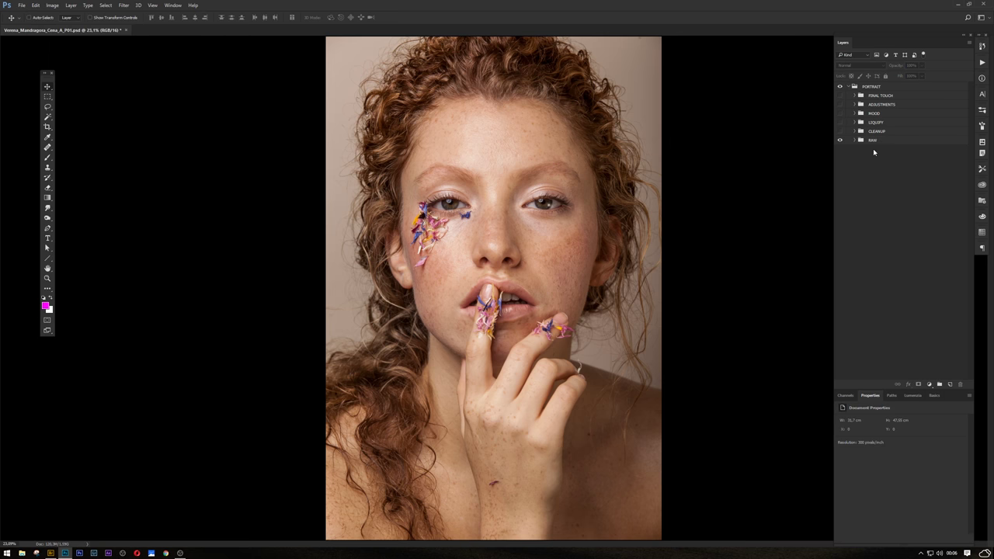
{"action": "double_click", "coordinate": [871, 141]}
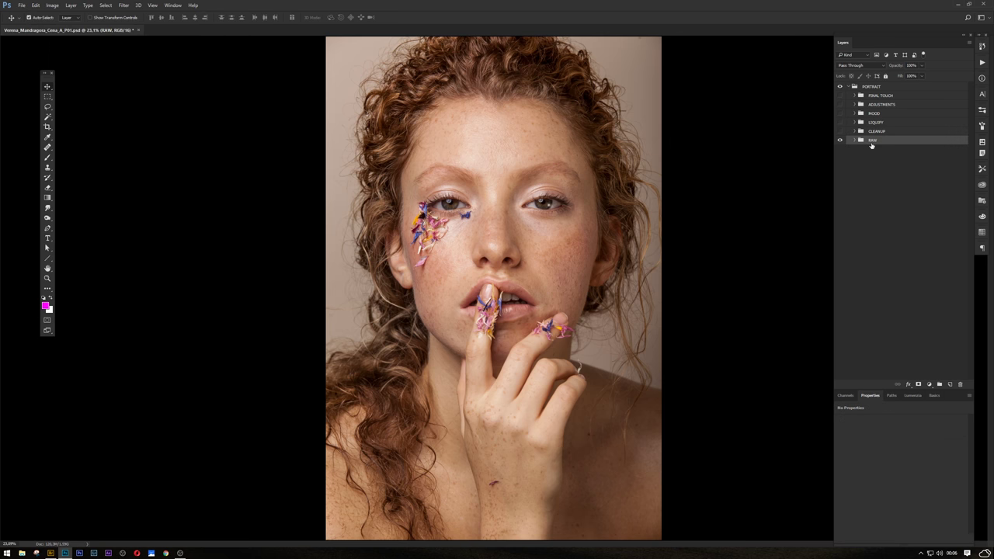
{"action": "double_click", "coordinate": [871, 141]}
{"action": "type", "text": "ASDASD"}
{"action": "key", "text": "ctrl+a"}
{"action": "key", "text": "Escape"}
Expand the CLEANUP group, hide its retouching layers and select the bottom STAMP layer
{"action": "left_click", "coordinate": [854, 141]}
{"action": "left_click", "coordinate": [854, 141]}
{"action": "left_click", "coordinate": [854, 131]}
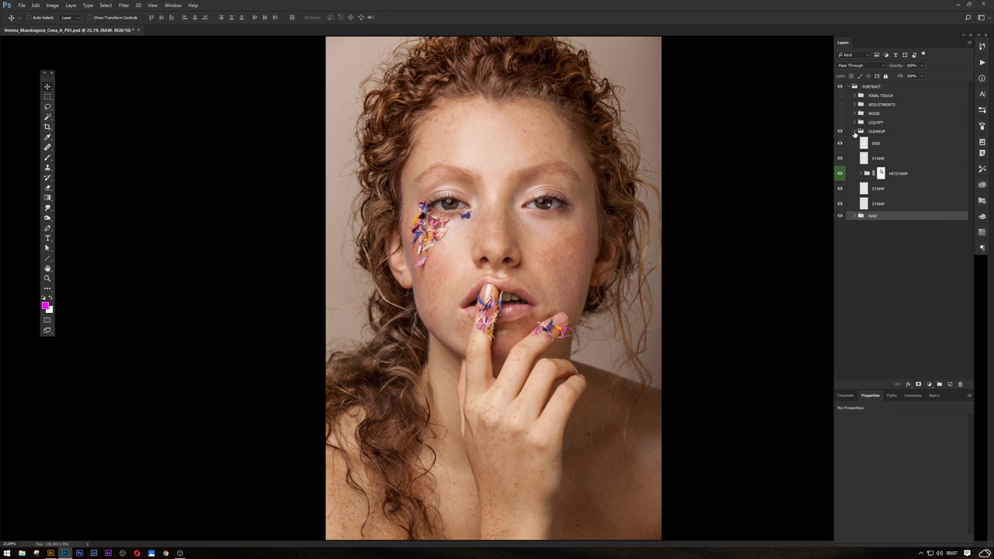
{"action": "left_click", "coordinate": [884, 144]}
{"action": "left_click_drag", "start_coordinate": [839, 142], "coordinate": [840, 204]}
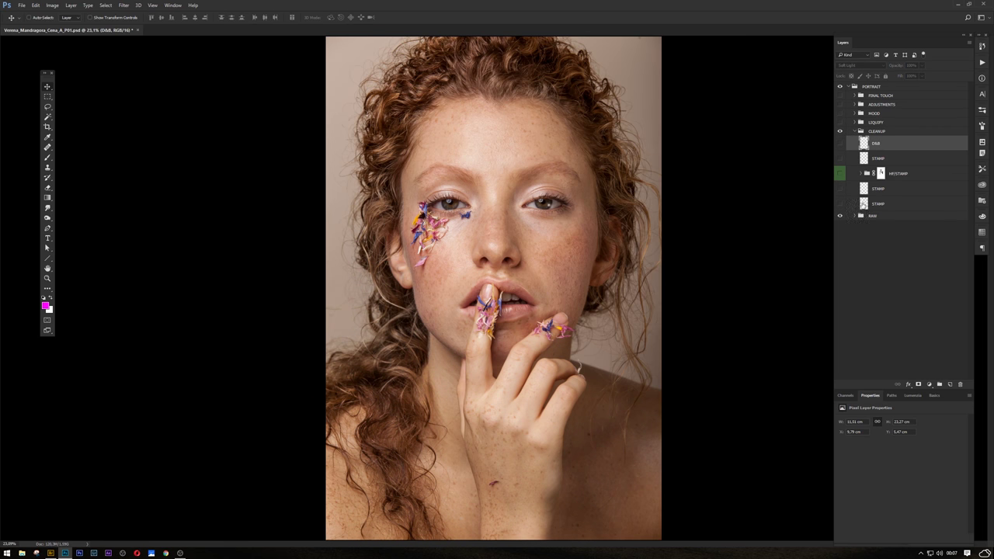
{"action": "left_click", "coordinate": [848, 203]}
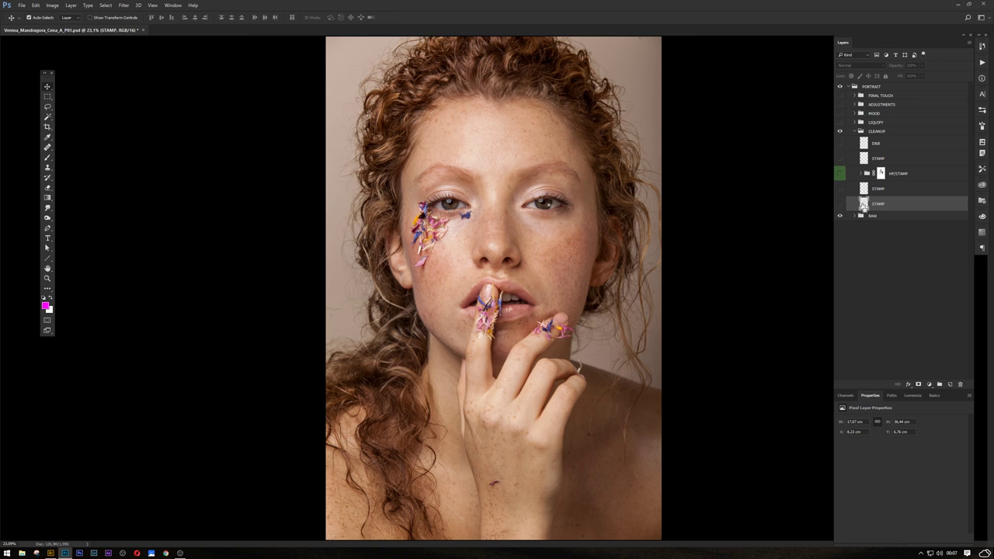
Load the STAMP layer's pixels as a selection, add a black Solid Color fill, and hide it
{"action": "left_click", "coordinate": [863, 203], "text": "ctrl"}
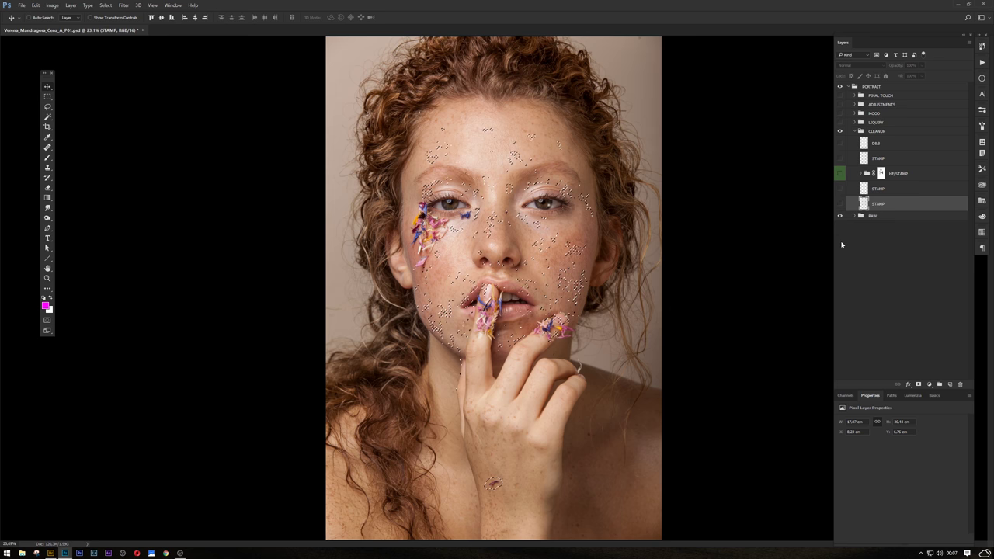
{"action": "key", "text": "ctrl+d"}
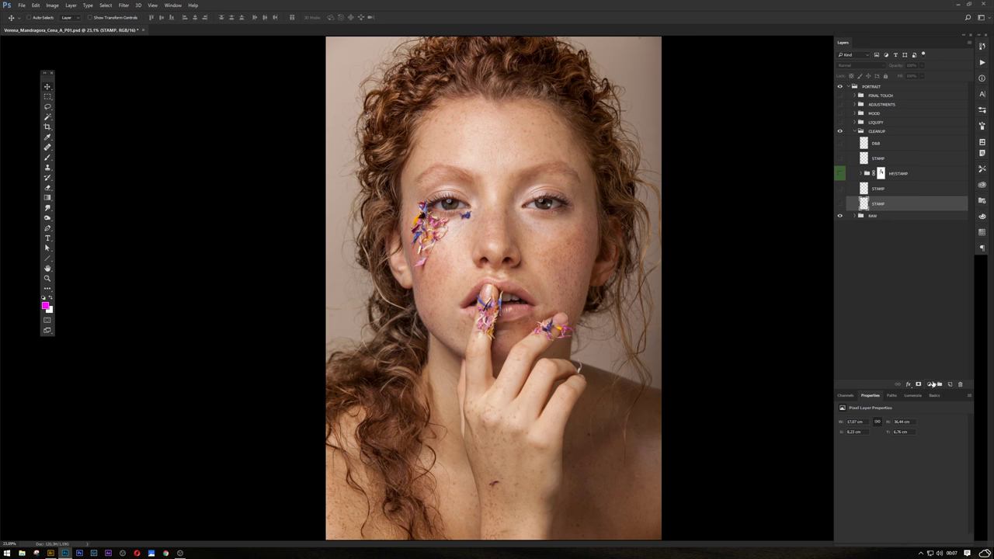
{"action": "left_click", "coordinate": [864, 210], "text": "ctrl"}
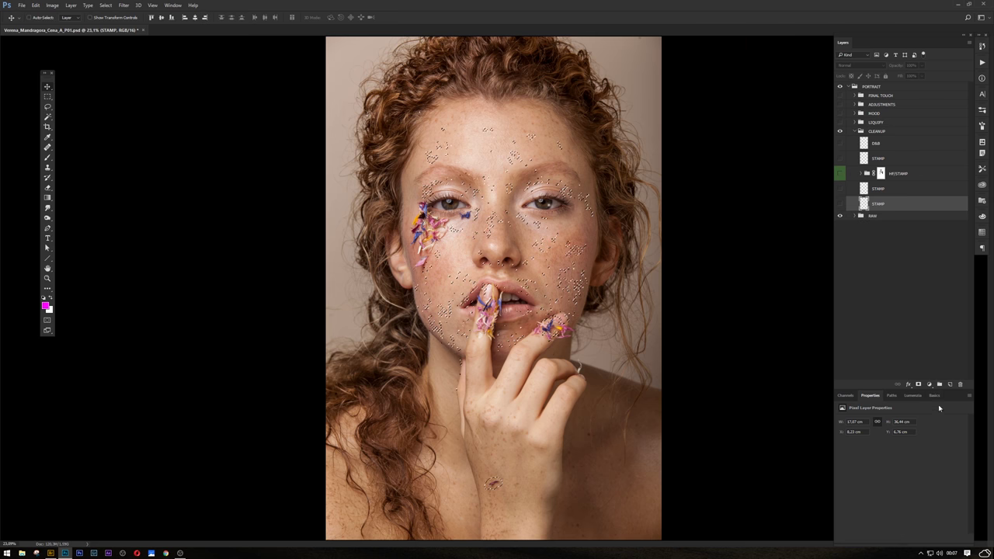
{"action": "left_click", "coordinate": [929, 384]}
{"action": "left_click", "coordinate": [940, 218]}
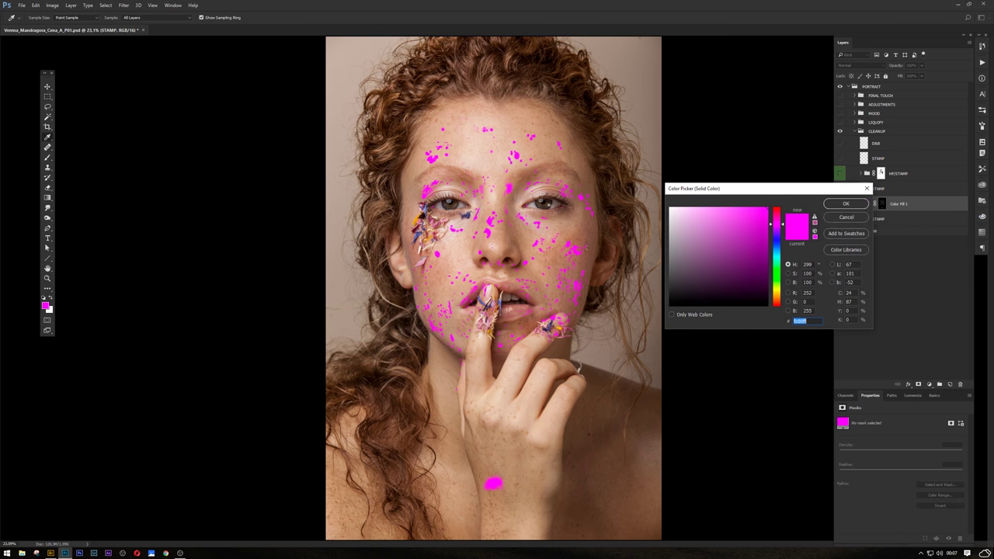
{"action": "left_click_drag", "start_coordinate": [738, 258], "coordinate": [483, 533]}
{"action": "key", "text": "Return"}
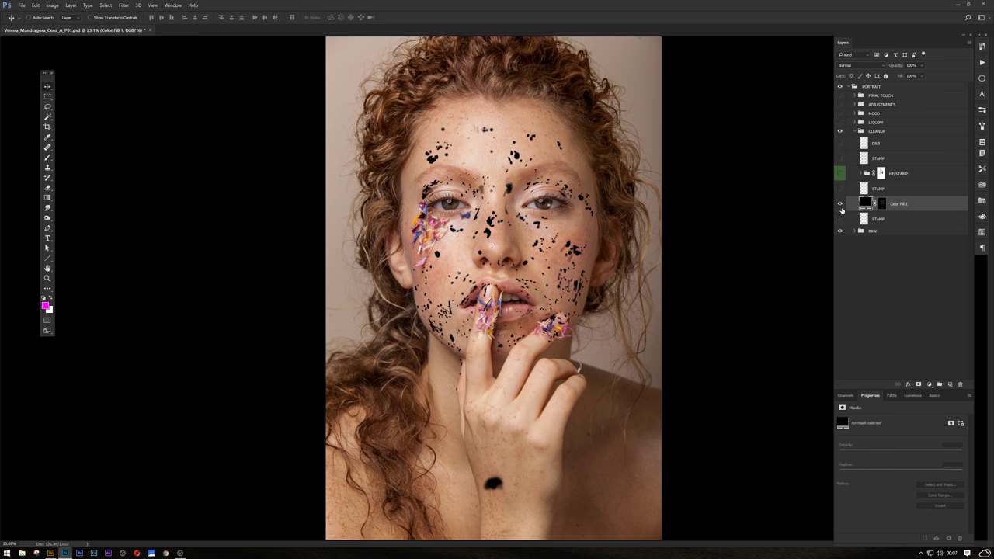
{"action": "left_click", "coordinate": [839, 205]}
{"action": "left_click", "coordinate": [850, 220]}
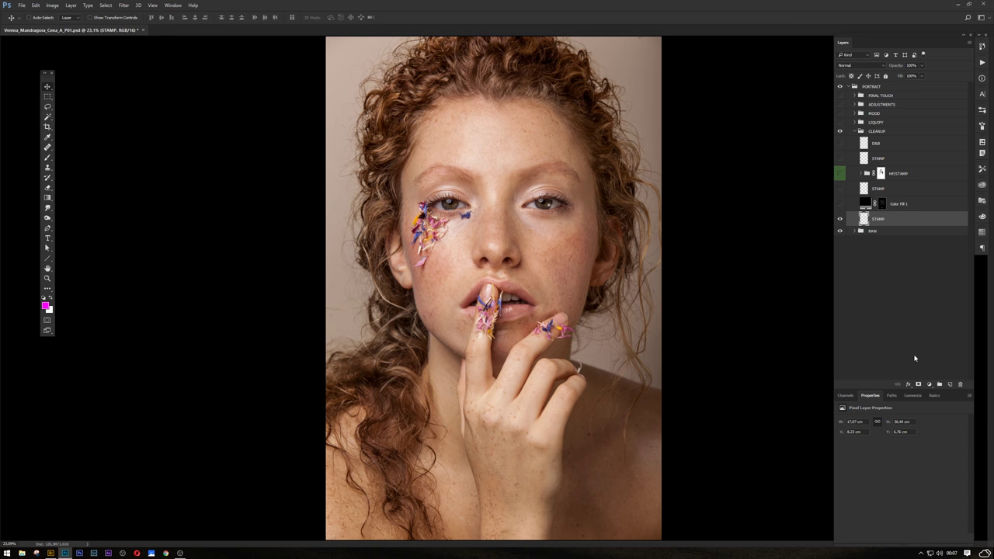
Create a new layer named STAMP in the CLEANUP group
{"action": "key", "text": "ctrl+shift+n"}
{"action": "type", "text": "STAM"}
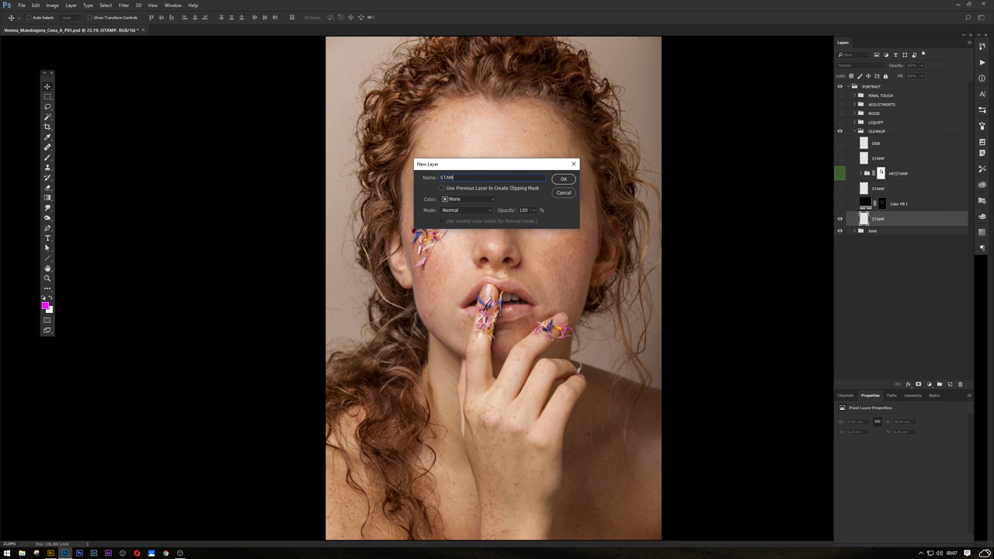
{"action": "type", "text": "P"}
{"action": "key", "text": "Return"}
Set up the resized Clone Stamp Tool and make the new STAMP layer visible
{"action": "key", "text": "s"}
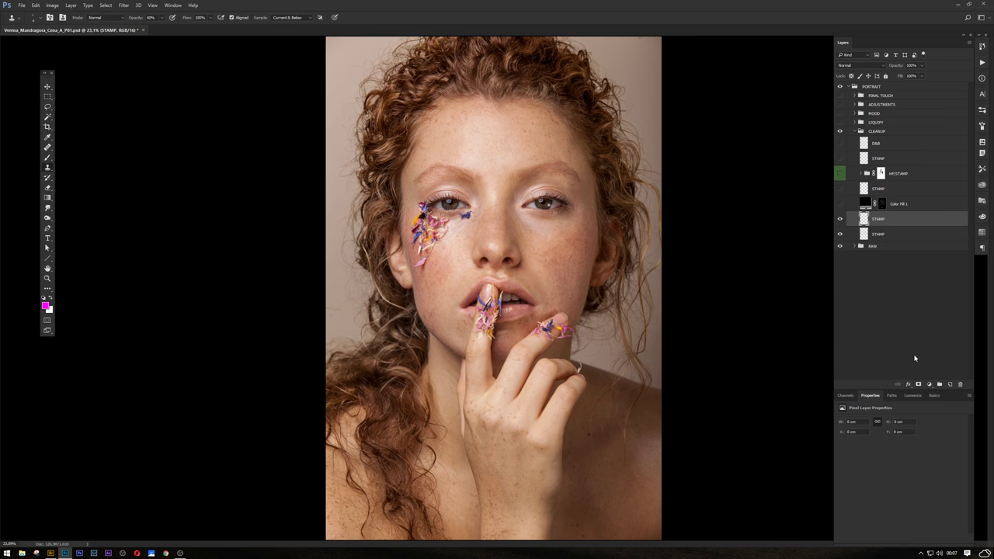
{"action": "left_click_drag", "start_coordinate": [404, 256], "coordinate": [456, 249]}
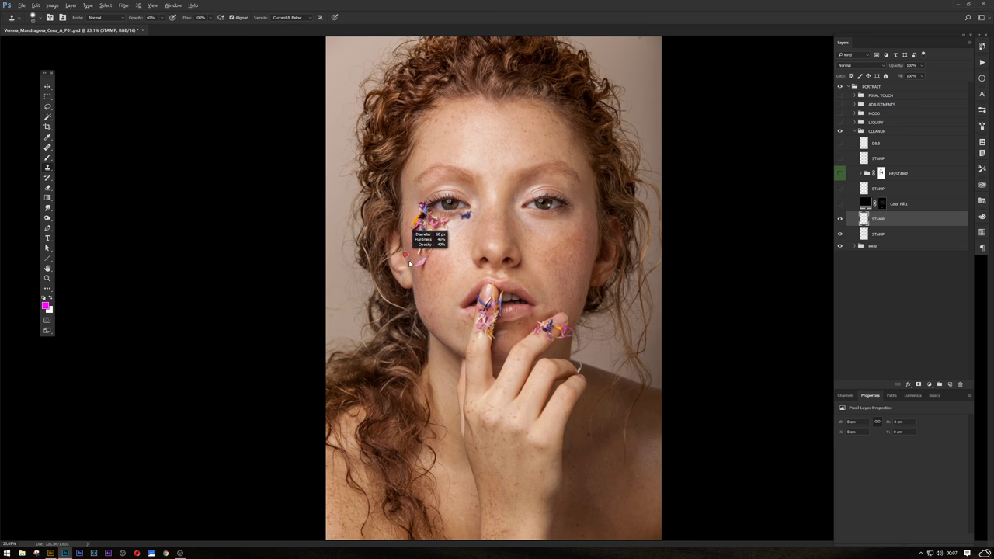
{"action": "left_click", "coordinate": [447, 269]}
{"action": "key", "text": "Return"}
{"action": "right_click", "coordinate": [49, 170]}
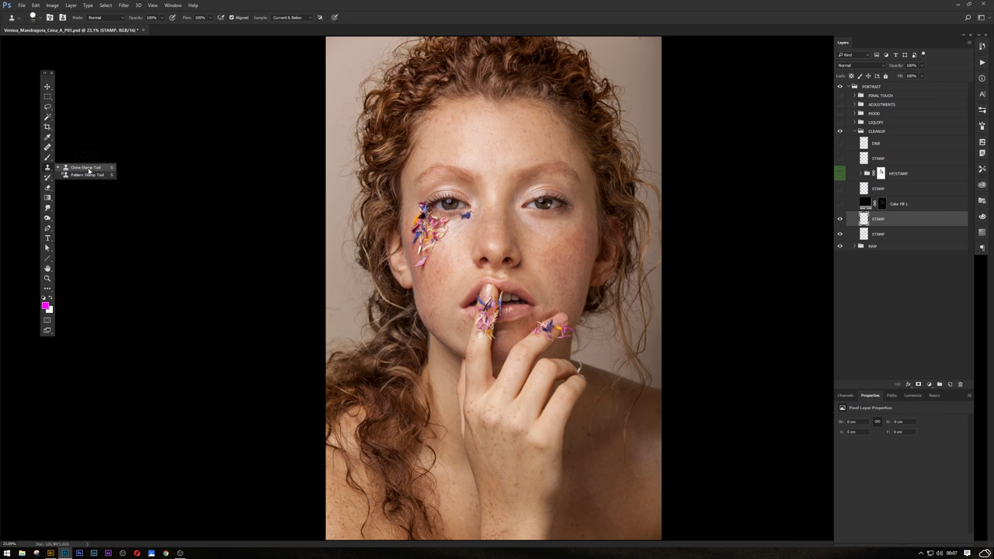
{"action": "left_click", "coordinate": [109, 169]}
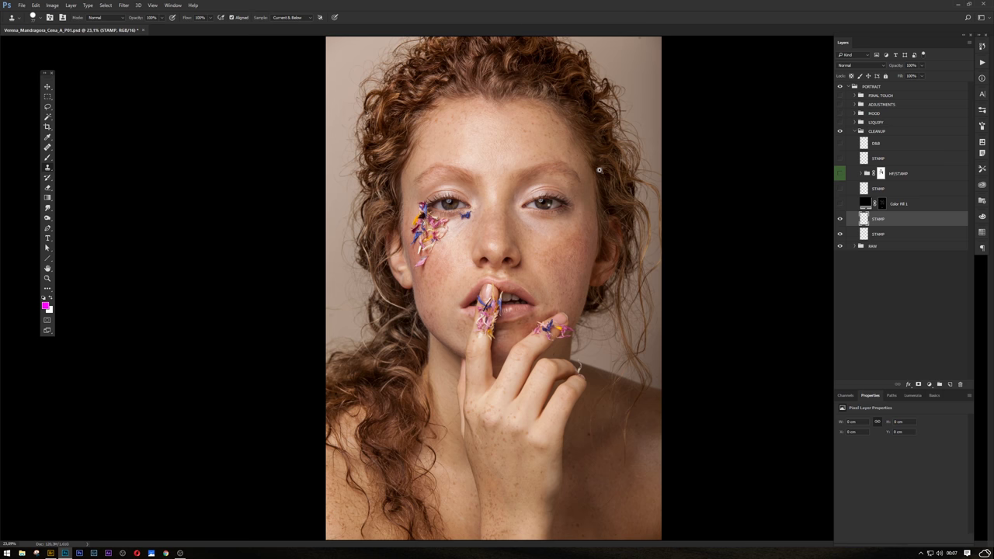
{"action": "left_click", "coordinate": [839, 219]}
Zoom in, shrink the clone brush and clone clean skin over the purple mark
{"action": "scroll", "coordinate": [524, 347], "scroll_direction": "up", "scroll_amount": 5}
{"action": "scroll", "coordinate": [524, 347], "scroll_direction": "up", "scroll_amount": 5}
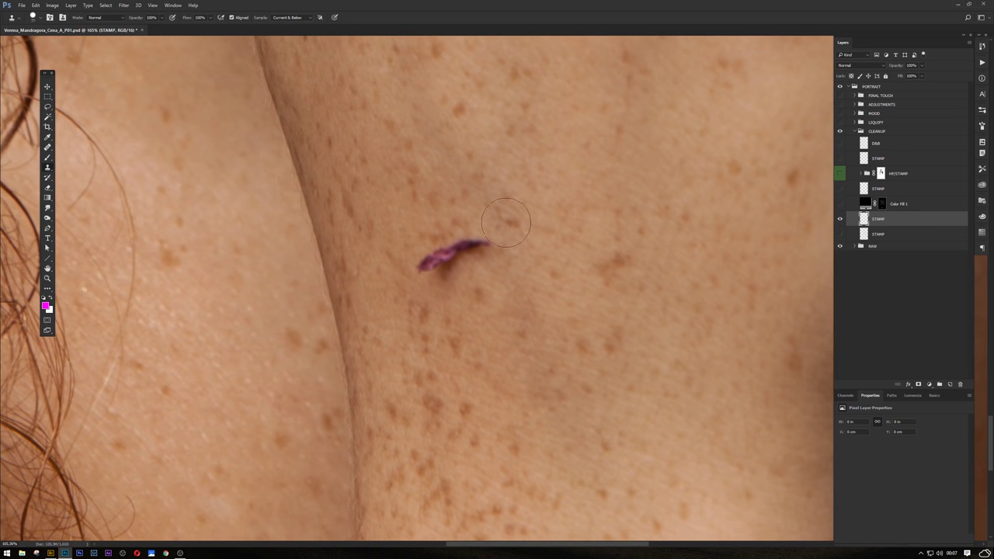
{"action": "left_click_drag", "start_coordinate": [477, 218], "coordinate": [418, 168]}
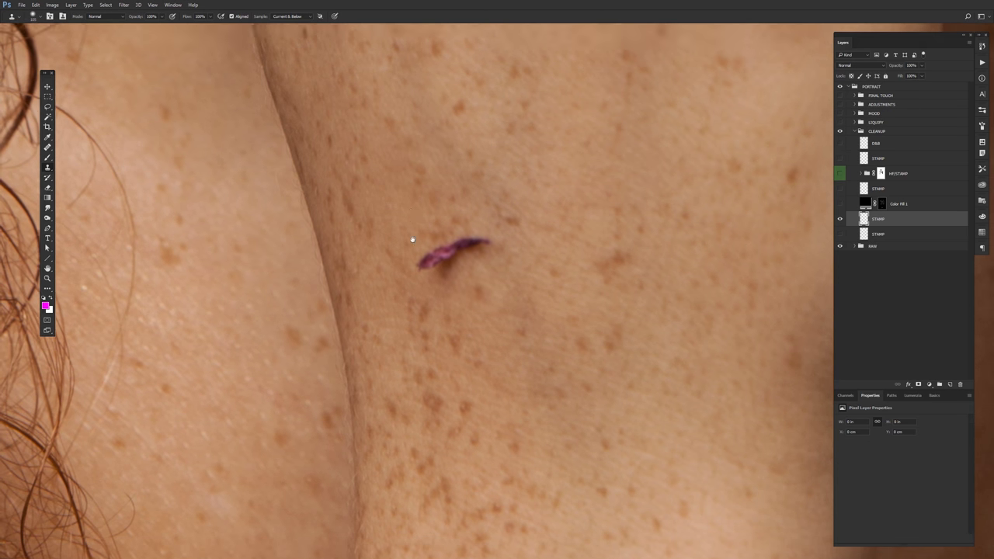
{"action": "key", "text": "f"}
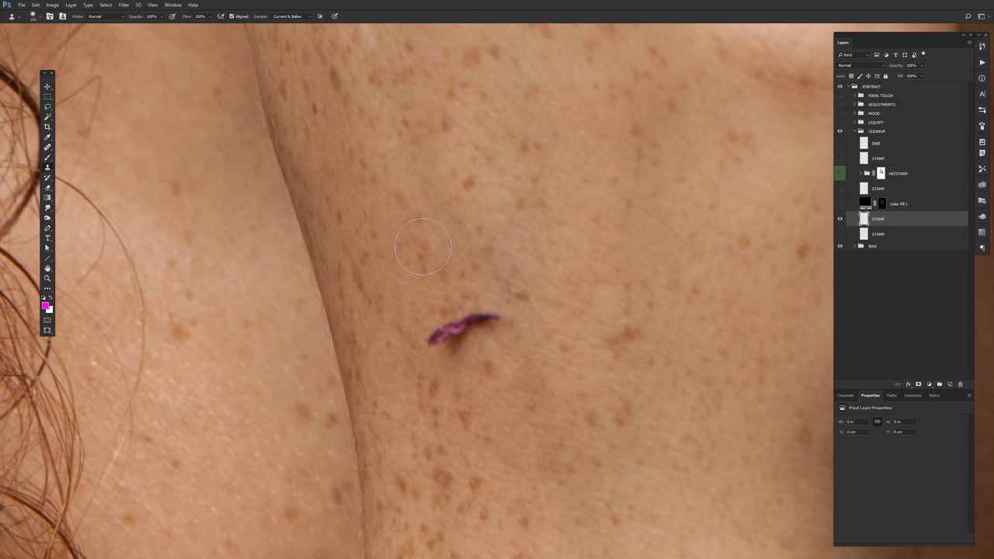
{"action": "left_click_drag", "start_coordinate": [433, 335], "coordinate": [501, 322]}
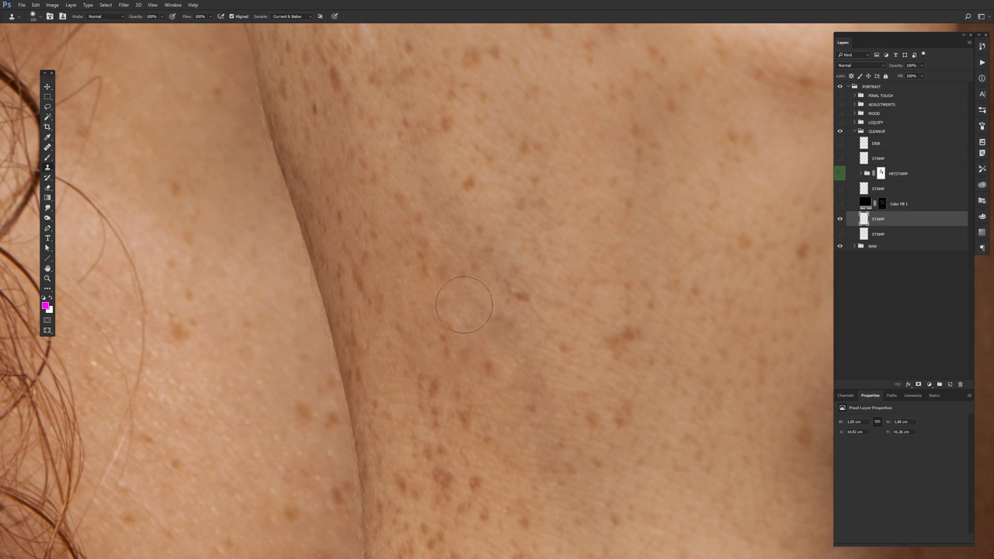
{"action": "left_click", "coordinate": [479, 309]}
Toggle the STAMP layer to compare before and after, then return to the Clone Stamp
{"action": "key", "text": "v"}
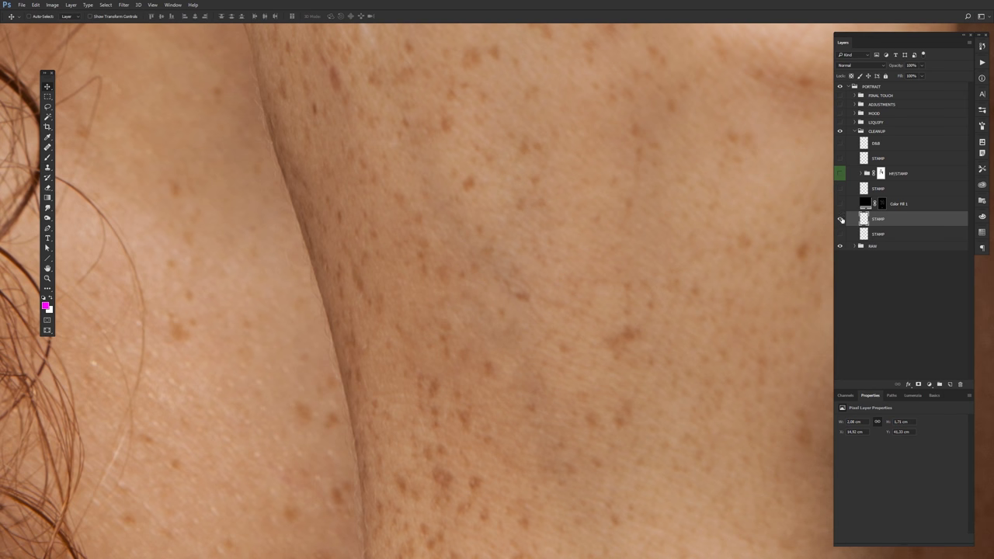
{"action": "left_click", "coordinate": [839, 218]}
{"action": "key", "text": "s"}
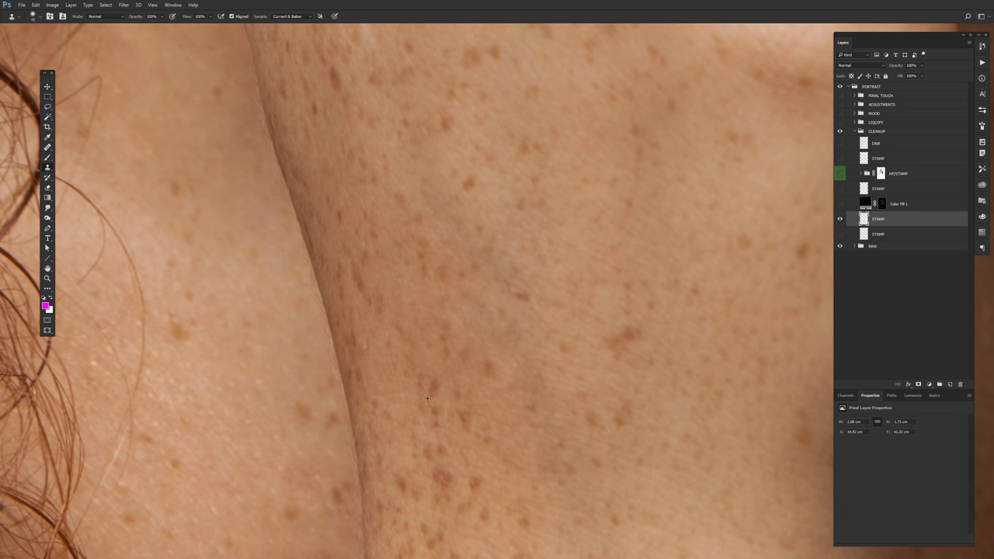
{"action": "scroll", "coordinate": [497, 333], "scroll_direction": "down", "scroll_amount": 3}
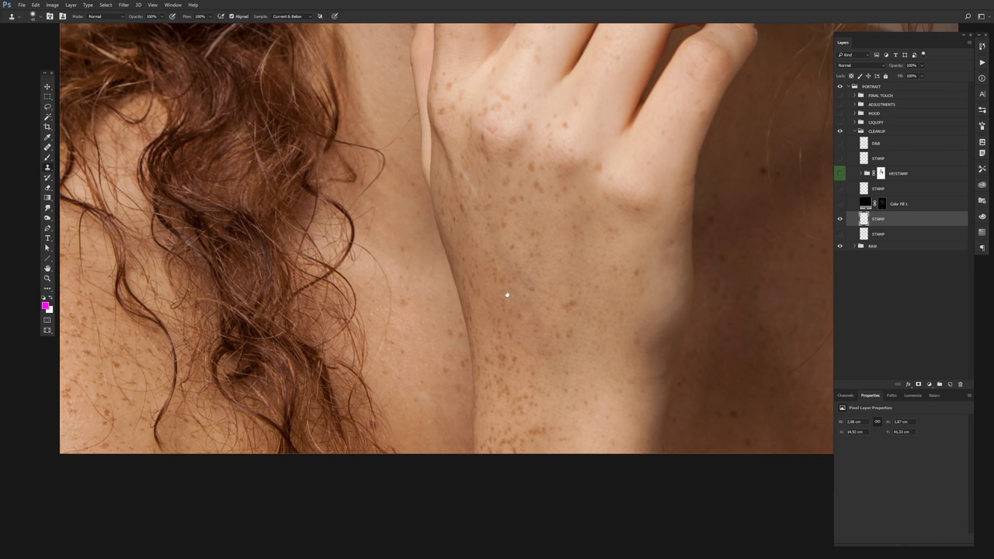
{"action": "scroll", "coordinate": [508, 291], "scroll_direction": "down", "scroll_amount": 3}
{"action": "scroll", "coordinate": [430, 189], "scroll_direction": "down", "scroll_amount": 2}
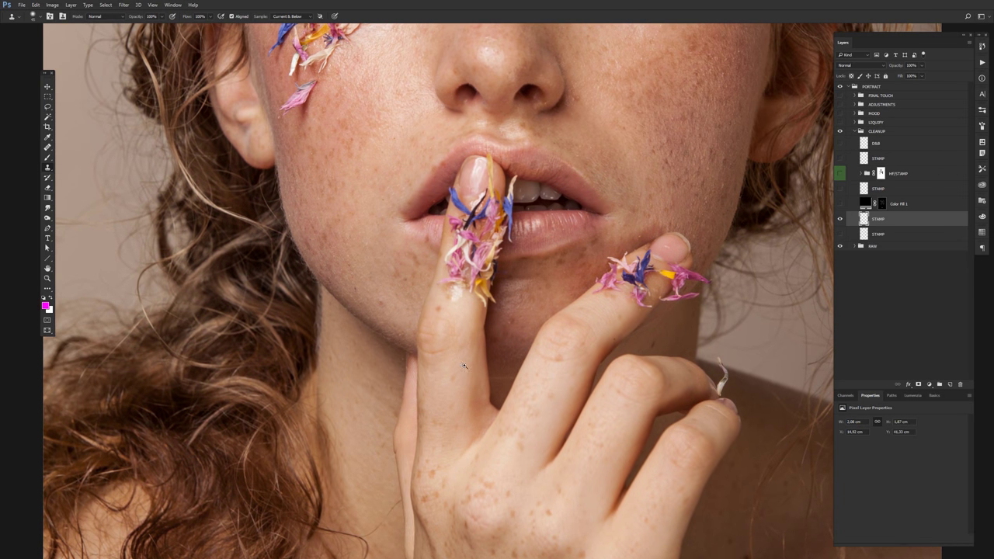
{"action": "scroll", "coordinate": [497, 268], "scroll_direction": "up", "scroll_amount": 5}
Clone clean skin over the white glare patch on the finger with a smaller brush
{"action": "left_click", "coordinate": [512, 304], "text": "alt"}
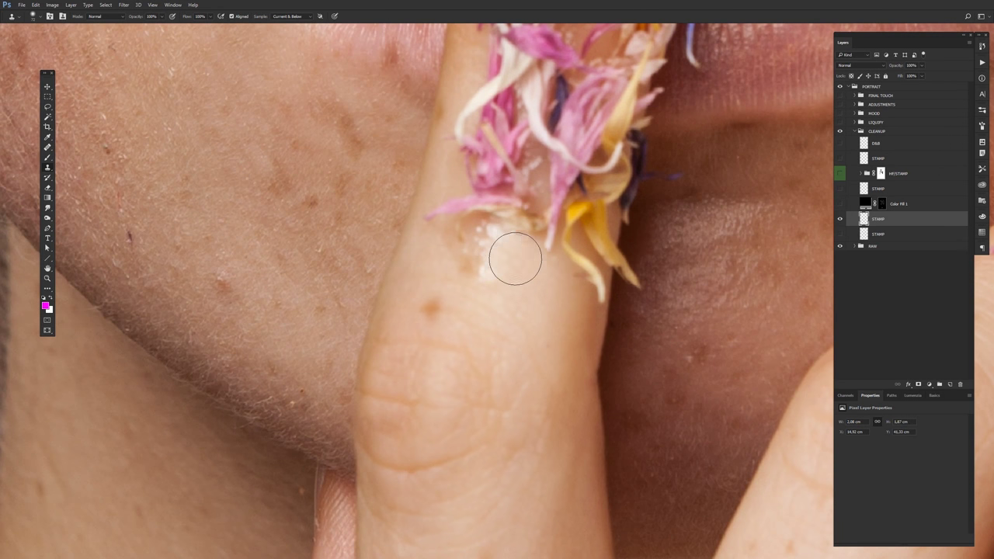
{"action": "left_click_drag", "start_coordinate": [514, 259], "coordinate": [460, 237]}
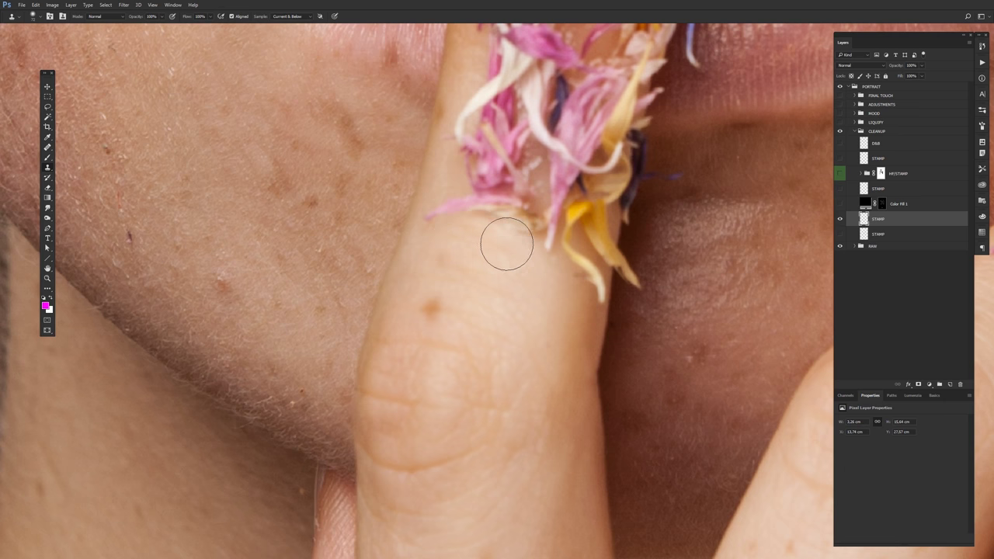
{"action": "key", "text": "bracketleft"}
{"action": "key", "text": "bracketleft"}
{"action": "left_click", "coordinate": [475, 271], "text": "alt"}
{"action": "left_click", "coordinate": [443, 261]}
Add a layer mask to STAMP and paint on it at 100% opacity around the finger
{"action": "left_click", "coordinate": [918, 383]}
{"action": "key", "text": "b"}
{"action": "key", "text": "d"}
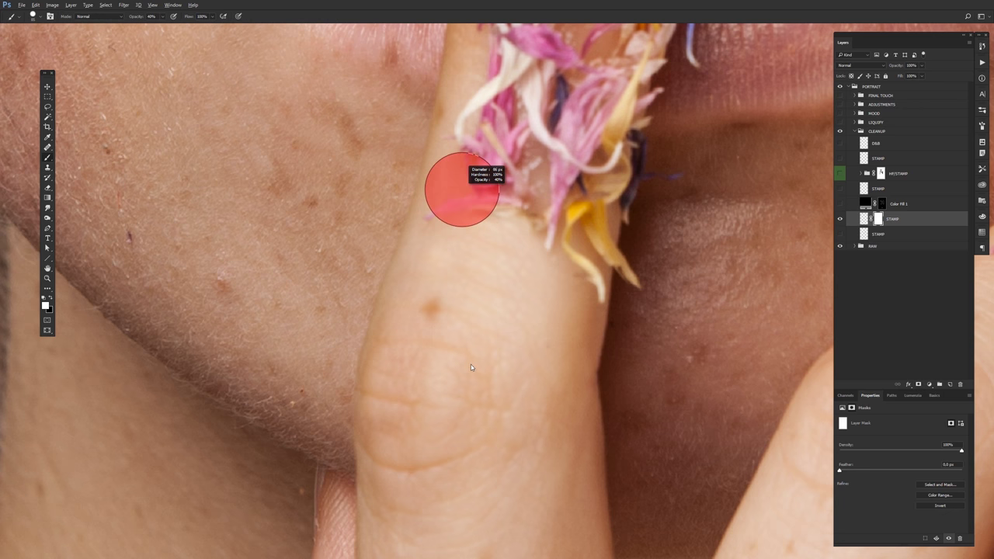
{"action": "key", "text": "0"}
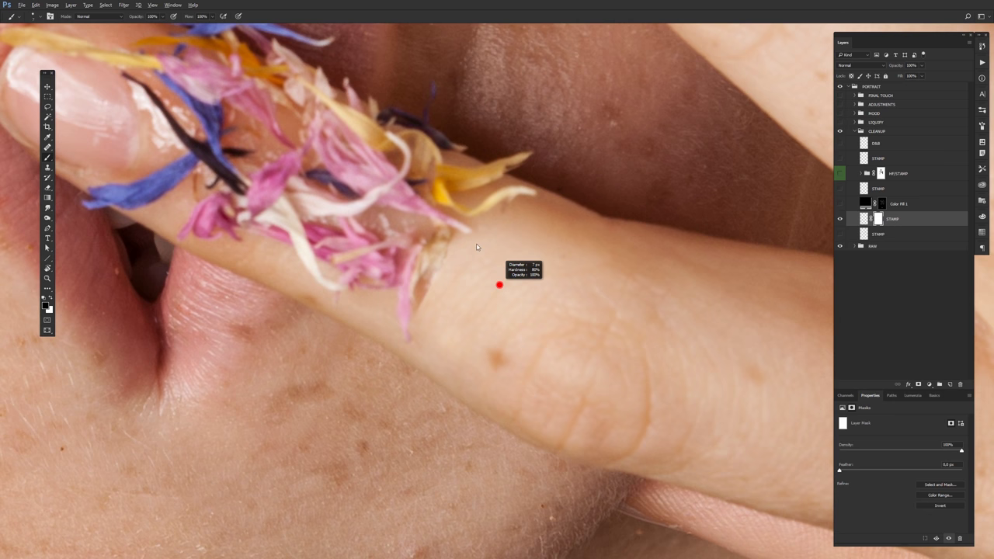
{"action": "mouse_move", "coordinate": [443, 271]}
{"action": "left_mouse_down"}
{"action": "mouse_move", "coordinate": [463, 260]}
{"action": "mouse_move", "coordinate": [432, 286]}
{"action": "left_mouse_up"}
{"action": "key", "text": "x"}
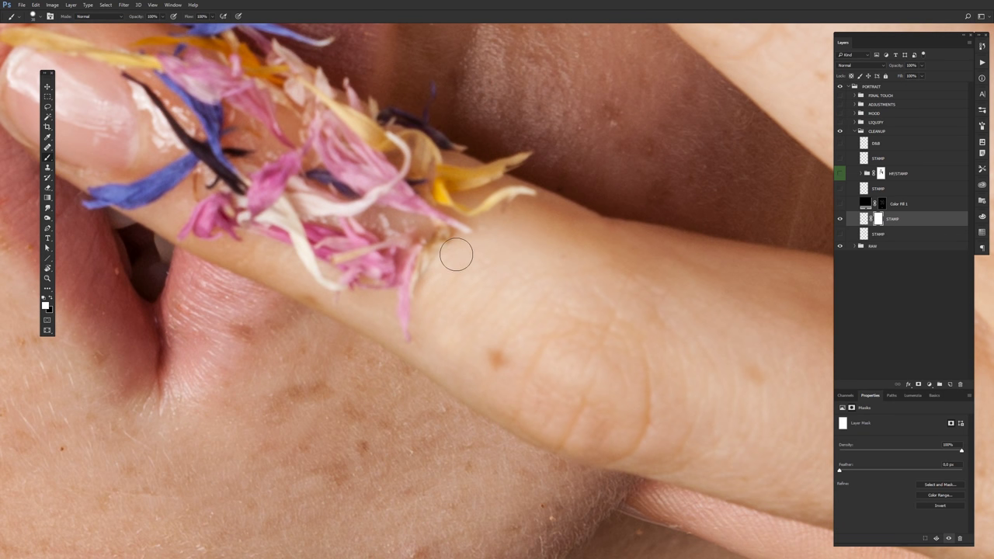
{"action": "key", "text": "v"}
Rotate the view upright and delete the STAMP layer's mask
{"action": "left_click_drag", "start_coordinate": [745, 137], "coordinate": [650, 437]}
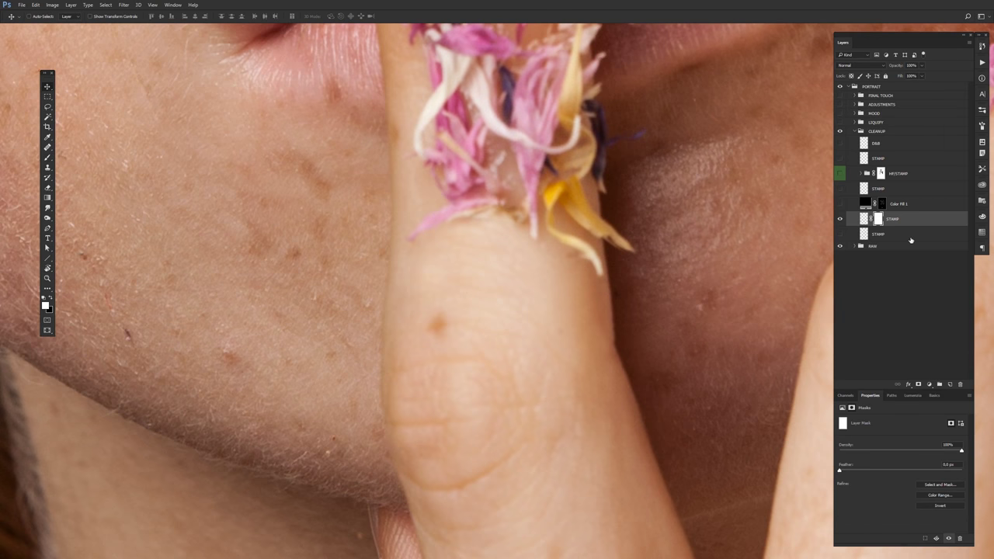
{"action": "right_click", "coordinate": [877, 219]}
{"action": "left_click", "coordinate": [916, 240]}
{"action": "key", "text": "r"}
{"action": "key", "text": "ctrl+0"}
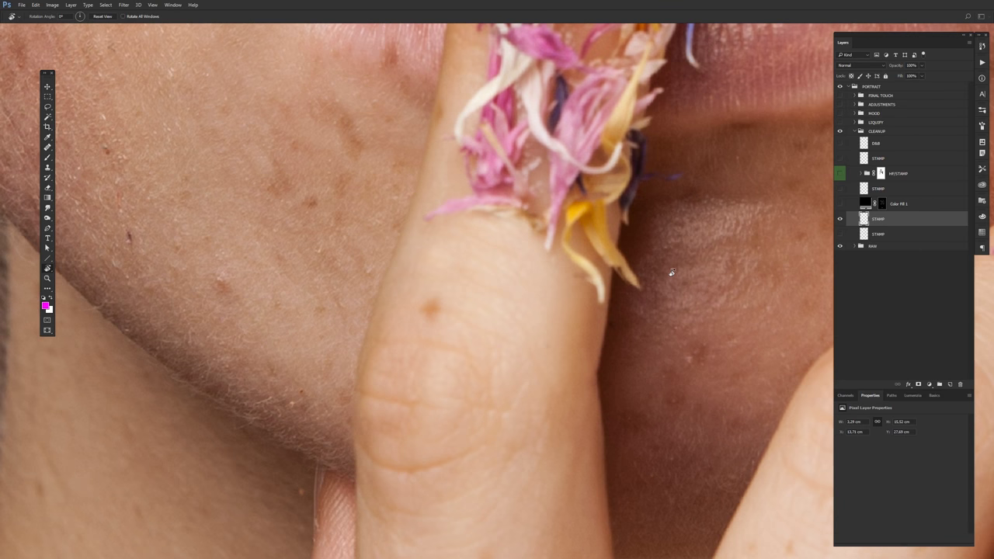
{"action": "left_click_drag", "start_coordinate": [543, 232], "coordinate": [627, 283]}
{"action": "scroll", "coordinate": [627, 283], "scroll_direction": "up", "scroll_amount": 2}
{"action": "key", "text": "v"}
{"action": "scroll", "coordinate": [493, 328], "scroll_direction": "up", "scroll_amount": 1}
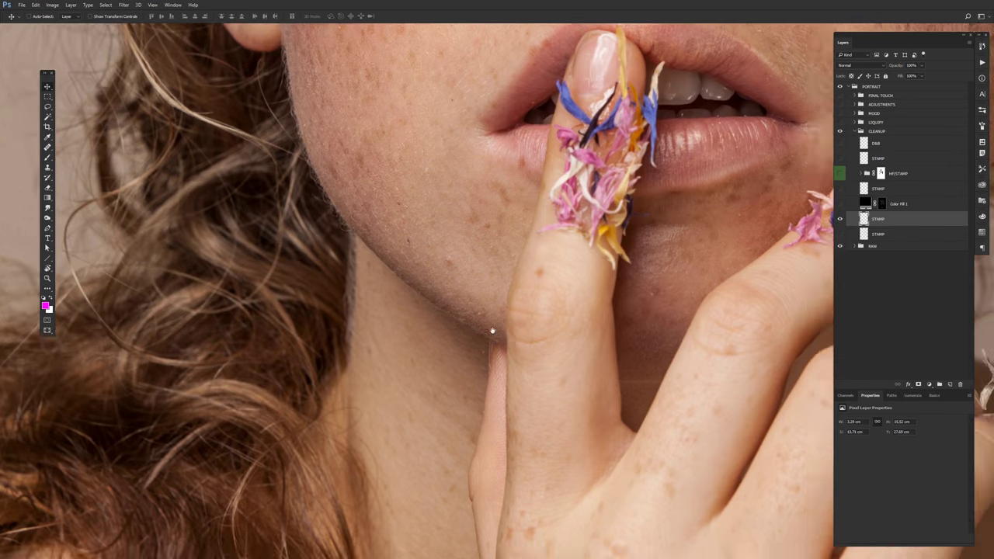
{"action": "scroll", "coordinate": [439, 268], "scroll_direction": "up", "scroll_amount": 1}
{"action": "scroll", "coordinate": [438, 268], "scroll_direction": "down", "scroll_amount": 1}
{"action": "scroll", "coordinate": [466, 179], "scroll_direction": "down", "scroll_amount": 3}
{"action": "scroll", "coordinate": [466, 179], "scroll_direction": "up", "scroll_amount": 3}
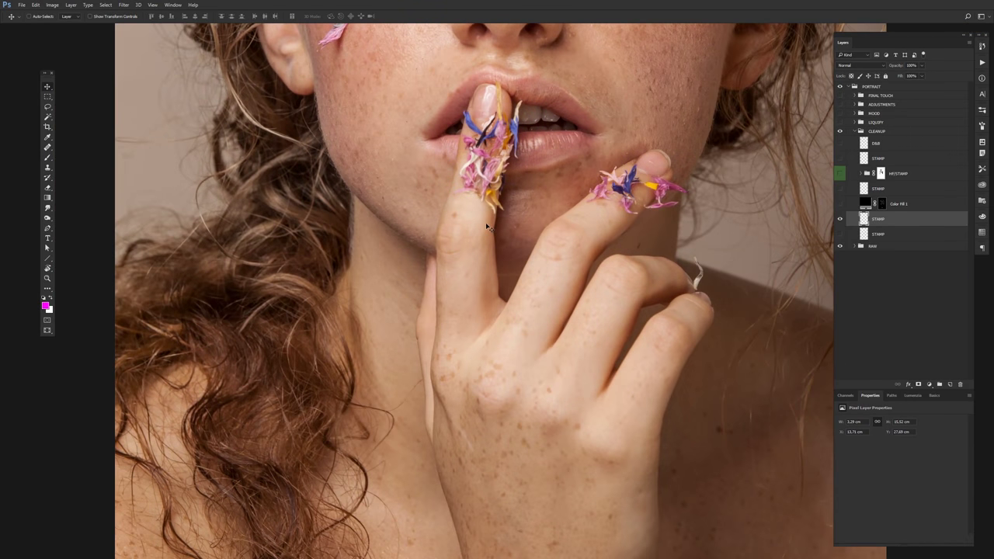
{"action": "scroll", "coordinate": [469, 173], "scroll_direction": "up", "scroll_amount": 2}
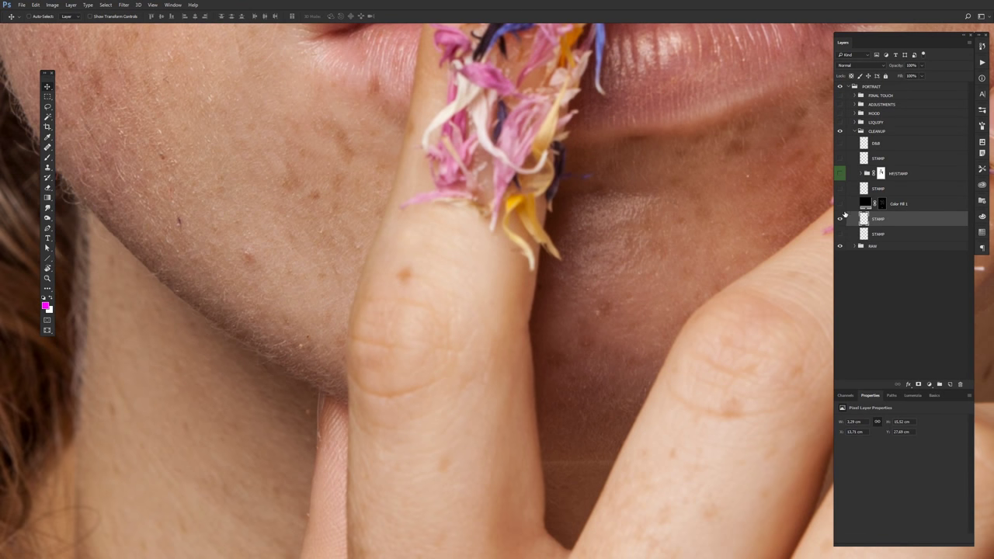
{"action": "left_click", "coordinate": [839, 234]}
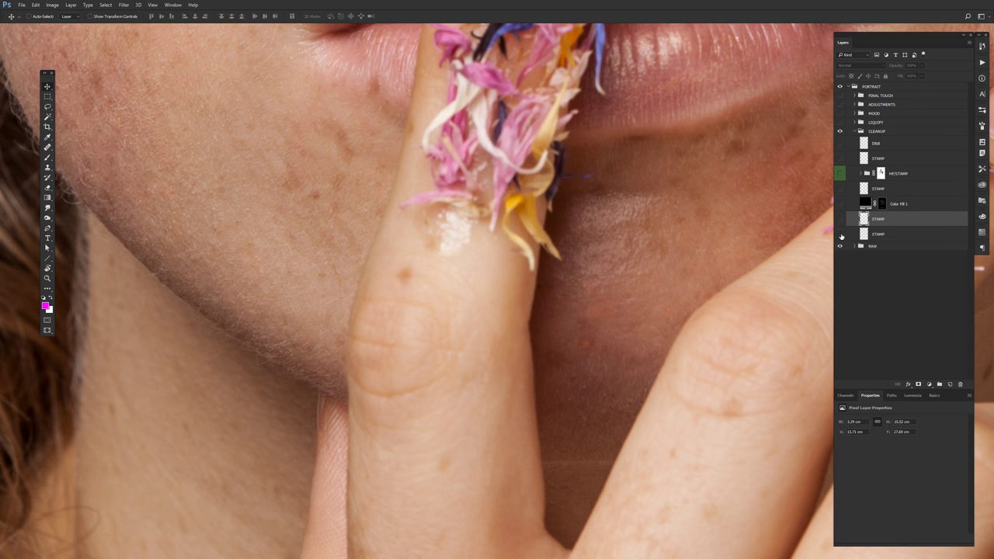
{"action": "left_click", "coordinate": [840, 235]}
{"action": "left_click", "coordinate": [839, 221]}
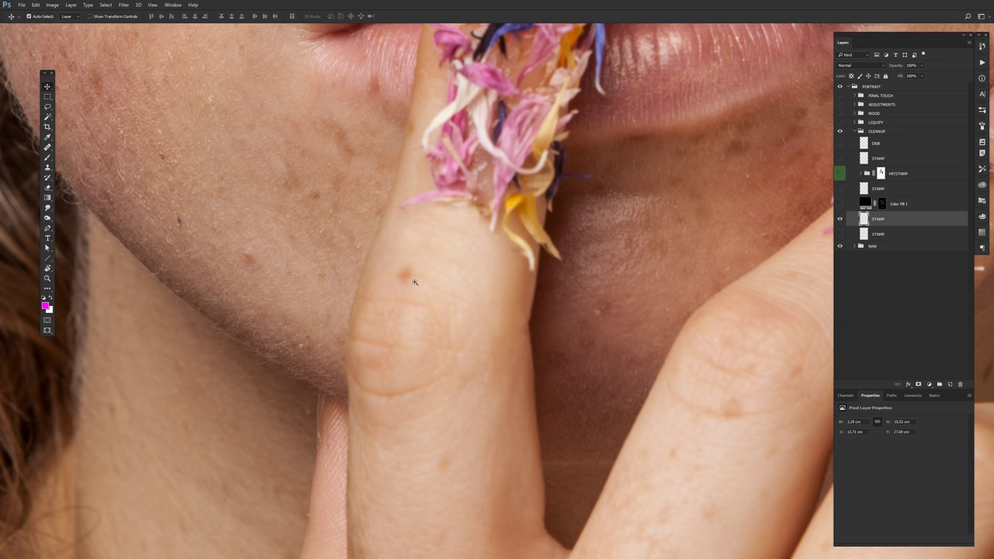
{"action": "key", "text": "ctrl+0"}
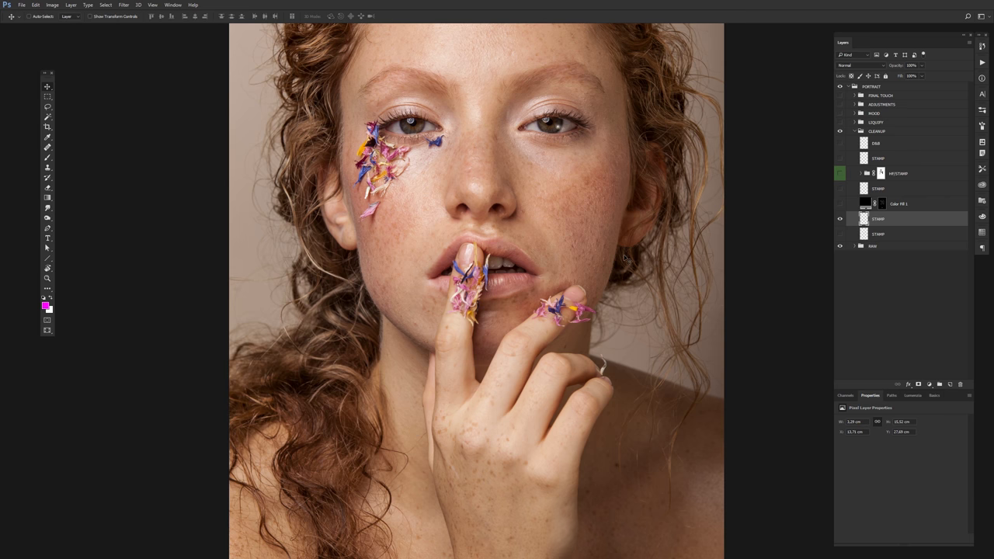
{"action": "scroll", "coordinate": [448, 294], "scroll_direction": "up", "scroll_amount": 5}
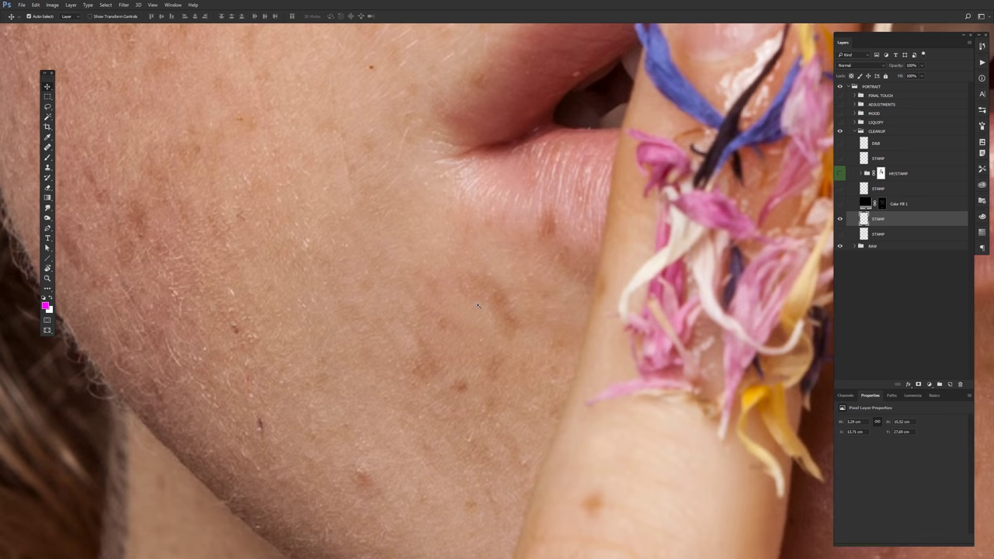
Sample clean cheek skin and clone away the two reddish blemishes on the lower cheek
{"action": "scroll", "coordinate": [412, 387], "scroll_direction": "down", "scroll_amount": 3}
{"action": "key", "text": "s"}
{"action": "left_click", "coordinate": [397, 393], "text": "alt"}
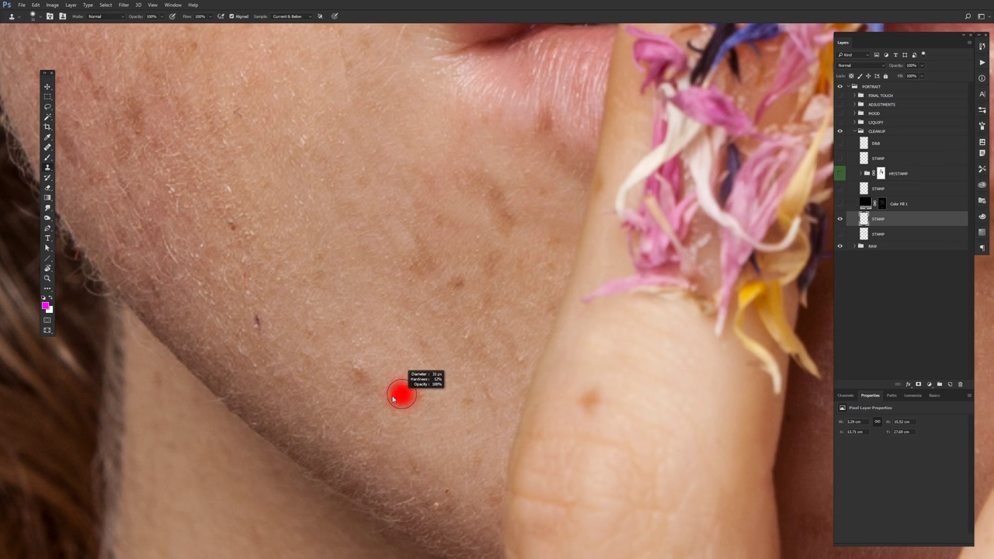
{"action": "left_click", "coordinate": [361, 370]}
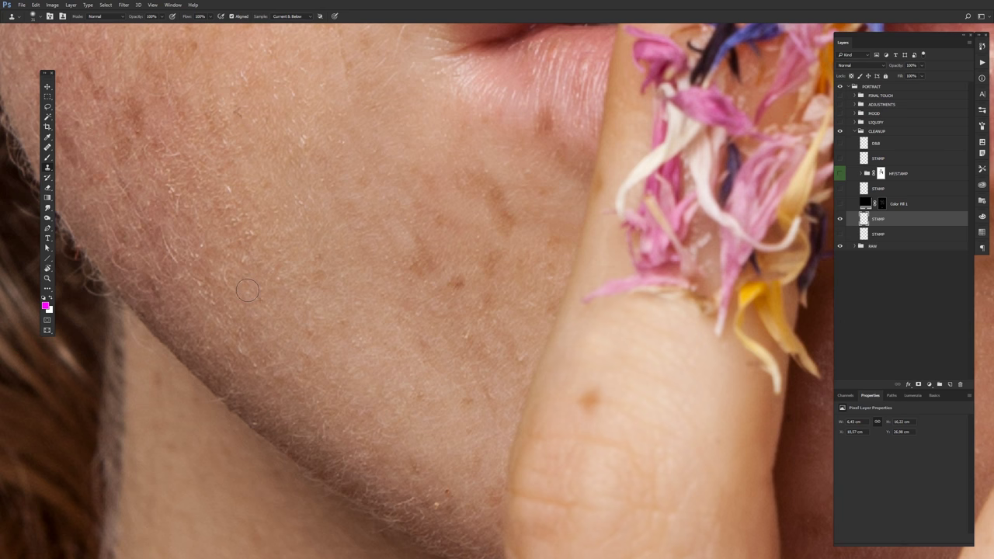
{"action": "scroll", "coordinate": [586, 339], "scroll_direction": "up", "scroll_amount": 5}
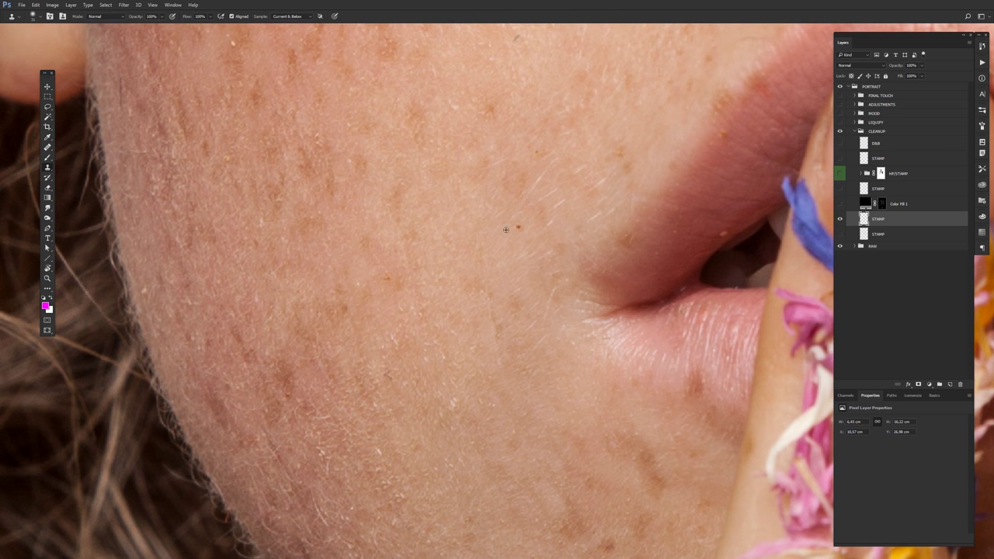
{"action": "left_click", "coordinate": [518, 226]}
{"action": "right_click", "coordinate": [47, 168]}
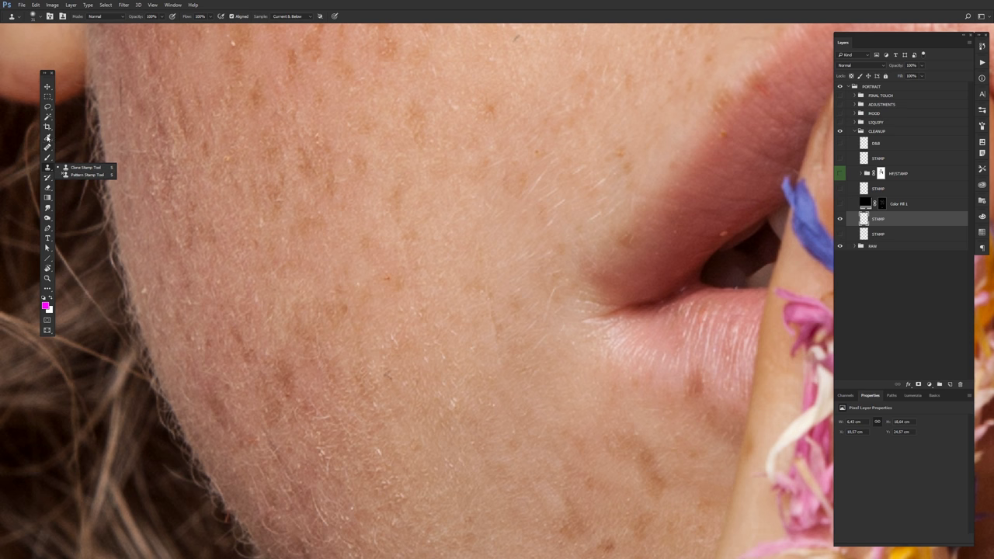
{"action": "left_click", "coordinate": [47, 147]}
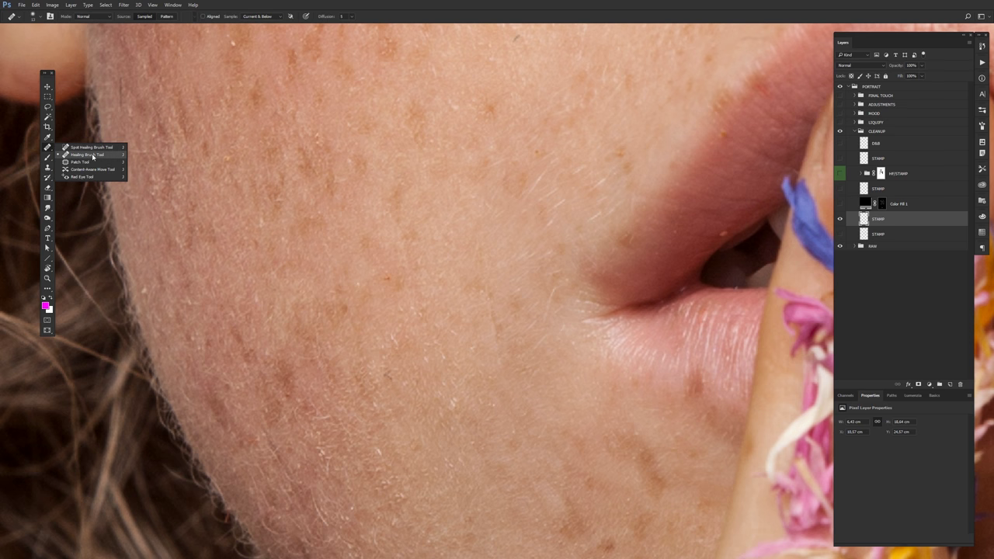
Spot-heal the dark spot on the cheek
{"action": "left_click", "coordinate": [89, 147]}
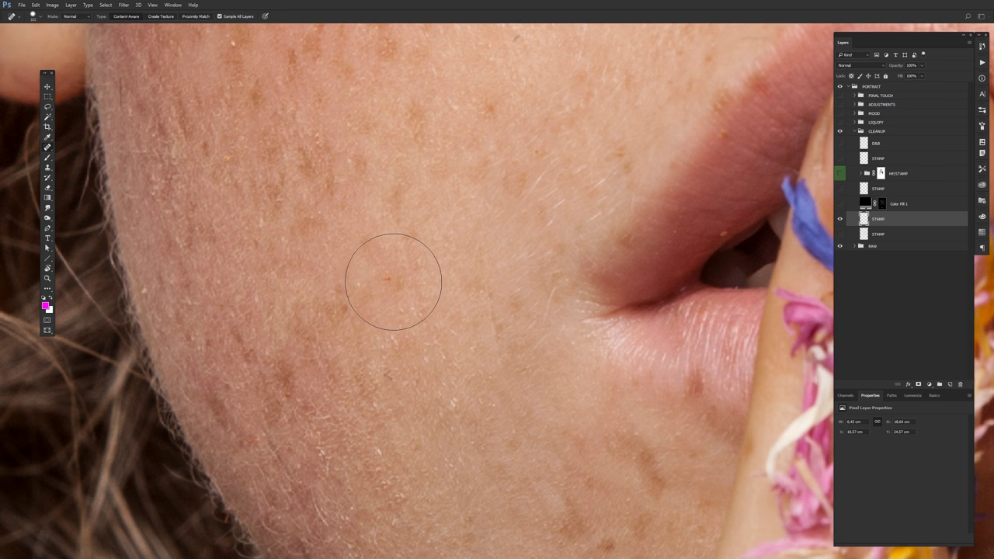
{"action": "scroll", "coordinate": [392, 281], "scroll_direction": "up", "scroll_amount": 2}
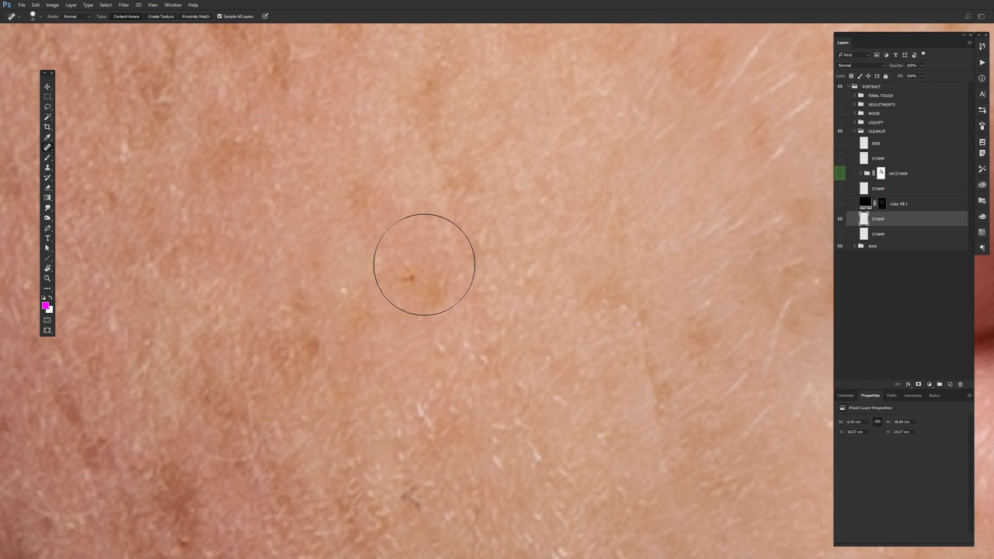
{"action": "left_click_drag", "start_coordinate": [408, 204], "coordinate": [409, 365]}
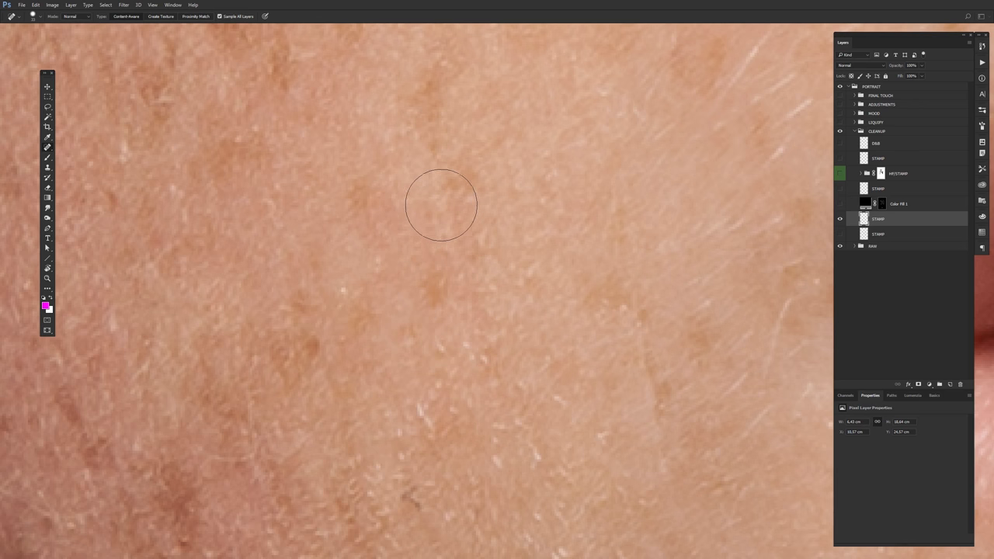
With the Healing Brush, sample clean skin and heal the dark spots and blotches across the cheek
{"action": "right_click", "coordinate": [47, 146]}
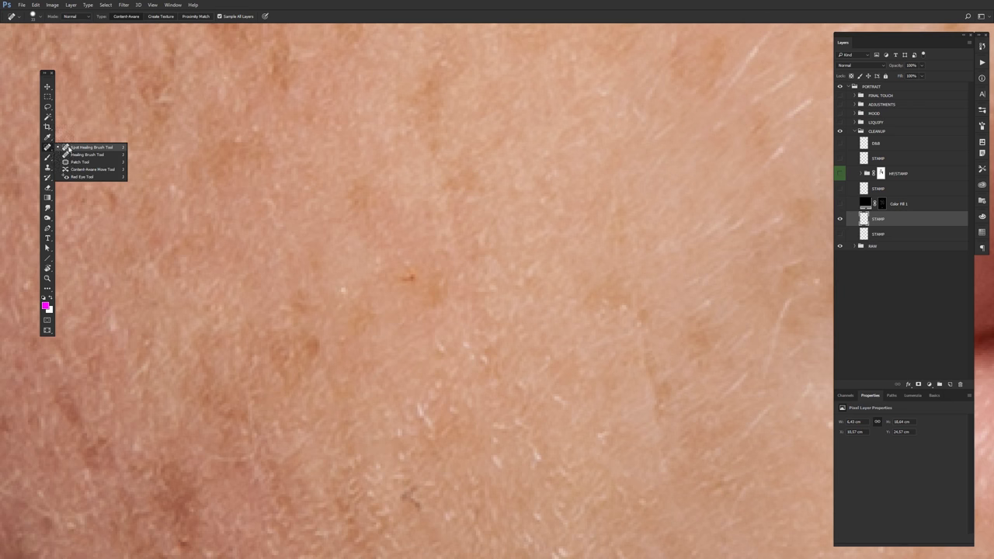
{"action": "left_click", "coordinate": [87, 154]}
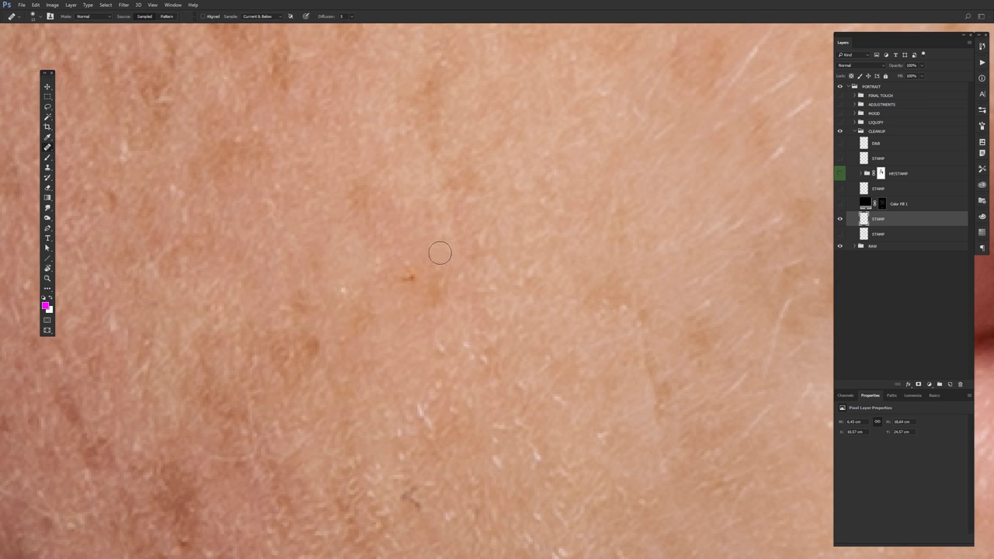
{"action": "right_click", "coordinate": [497, 244], "text": "alt"}
{"action": "left_click", "coordinate": [525, 203], "text": "alt"}
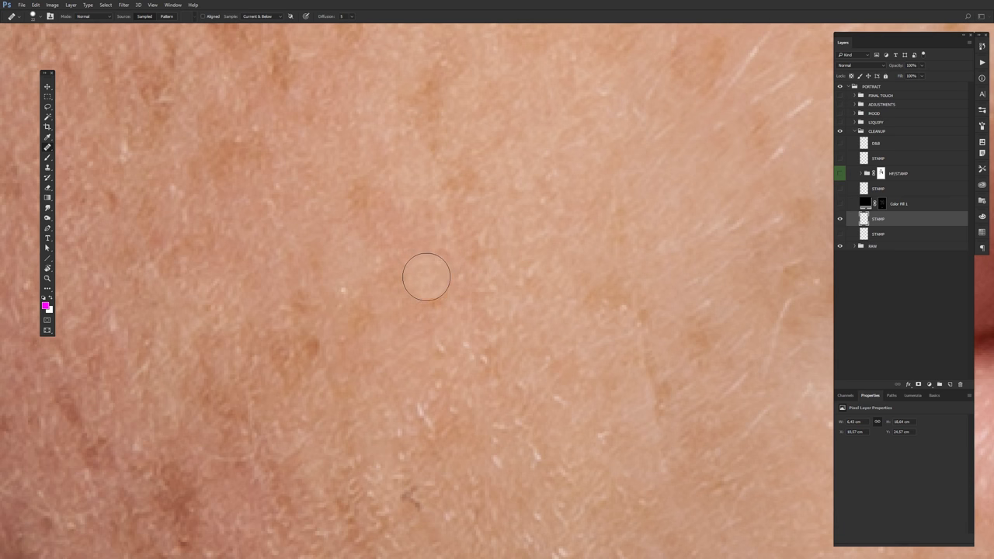
{"action": "left_click", "coordinate": [411, 278]}
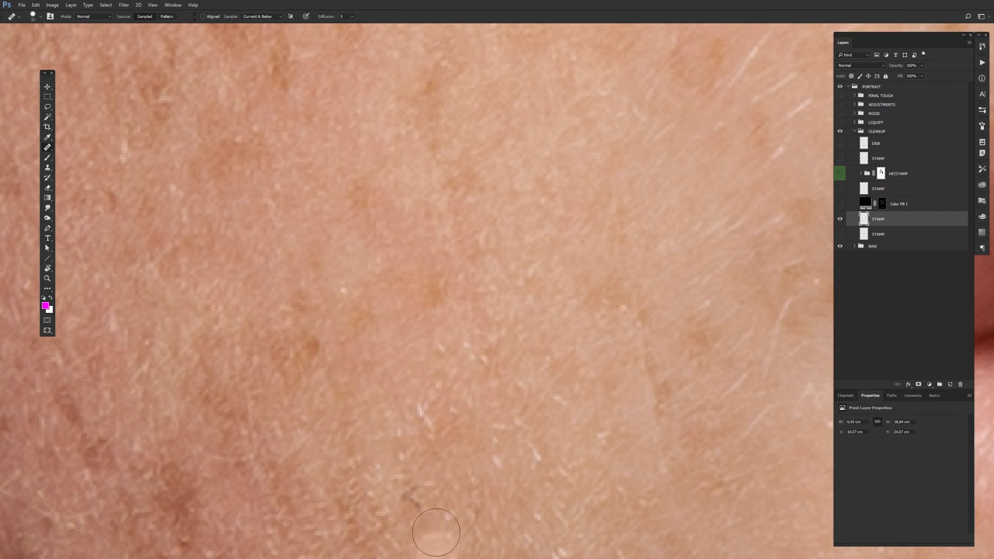
{"action": "mouse_move", "coordinate": [327, 292]}
{"action": "left_mouse_down"}
{"action": "mouse_move", "coordinate": [336, 307]}
{"action": "mouse_move", "coordinate": [417, 168]}
{"action": "left_mouse_up"}
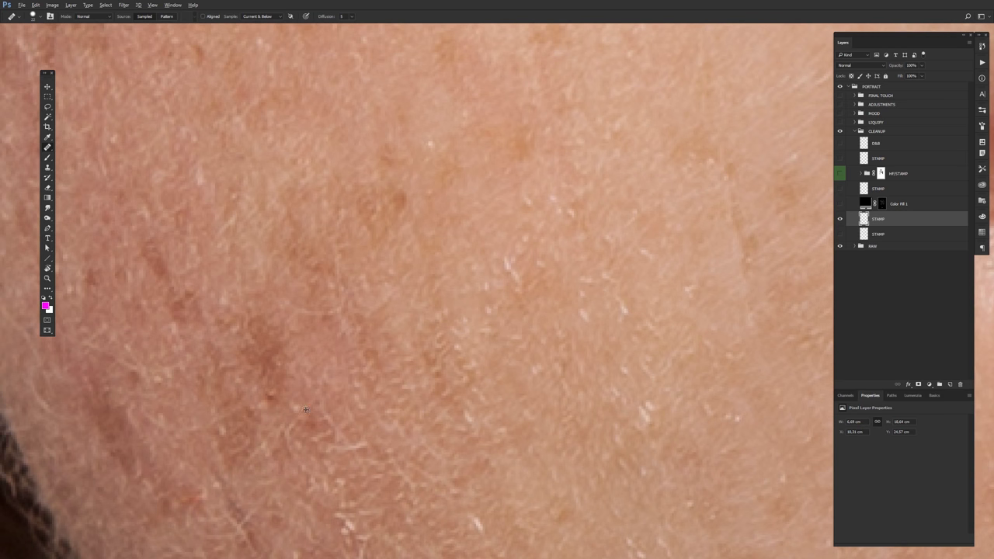
{"action": "left_click", "coordinate": [278, 407]}
{"action": "left_click", "coordinate": [416, 447]}
Heal the small orange blemish near the lips
{"action": "left_click_drag", "start_coordinate": [295, 282], "coordinate": [377, 169]}
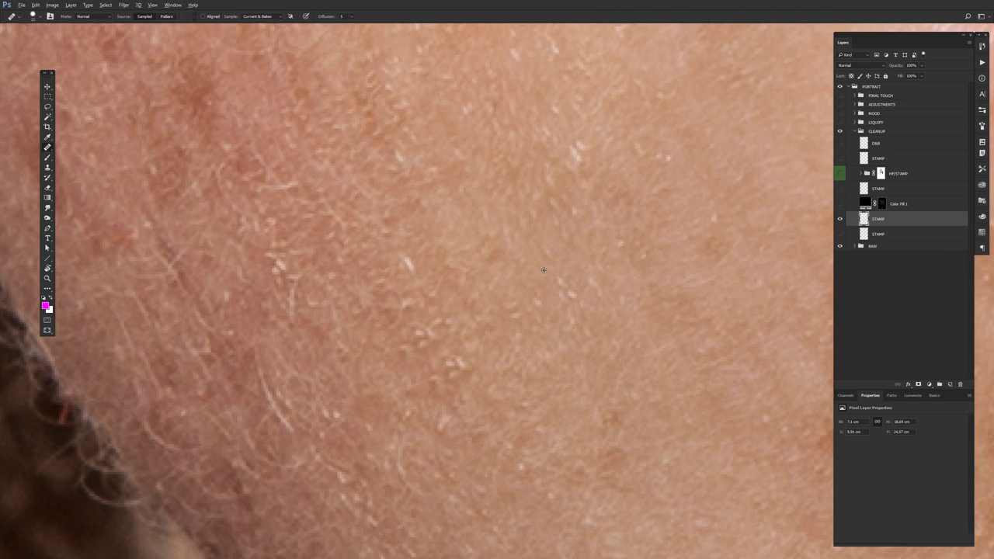
{"action": "scroll", "coordinate": [484, 256], "scroll_direction": "down", "scroll_amount": 3}
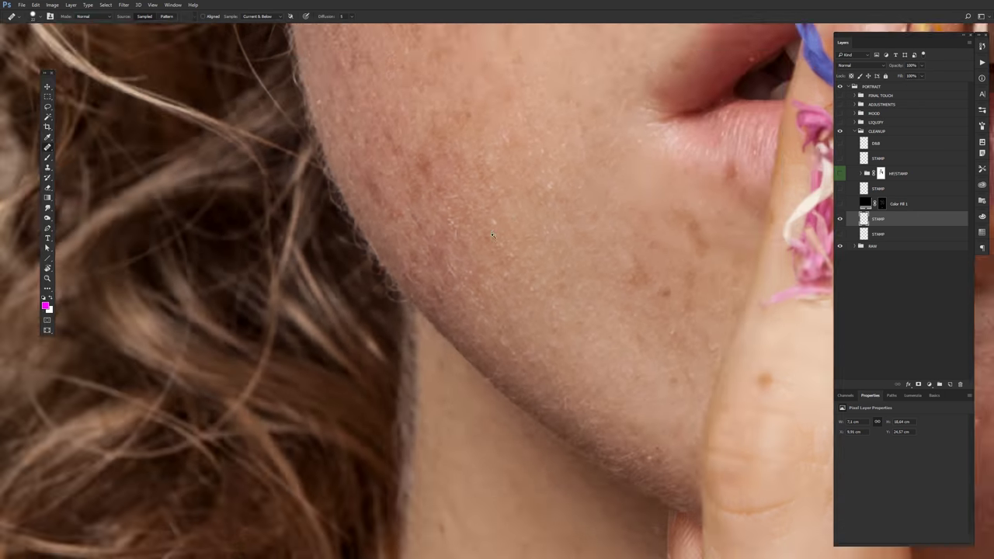
{"action": "scroll", "coordinate": [484, 256], "scroll_direction": "down", "scroll_amount": 2}
{"action": "scroll", "coordinate": [581, 199], "scroll_direction": "up", "scroll_amount": 5}
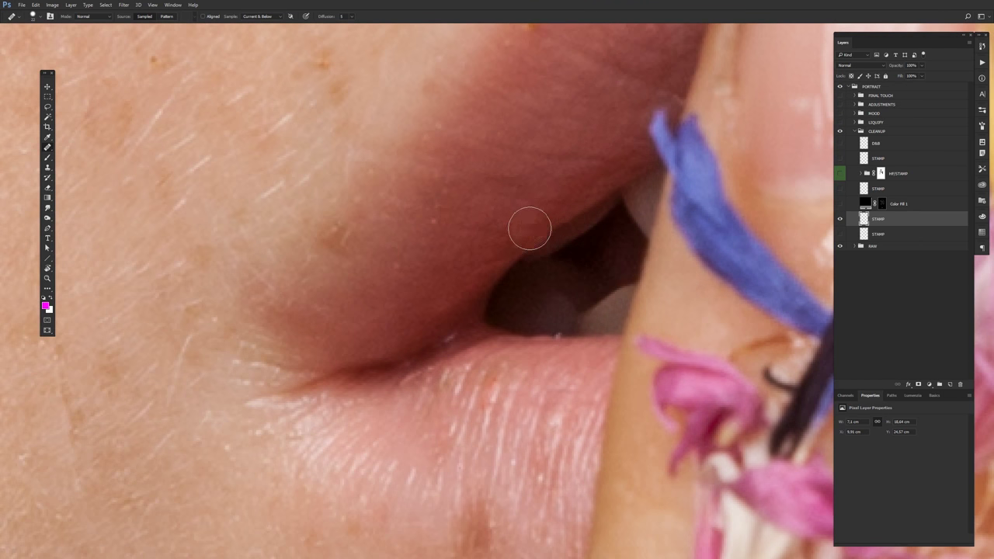
{"action": "left_click", "coordinate": [528, 225]}
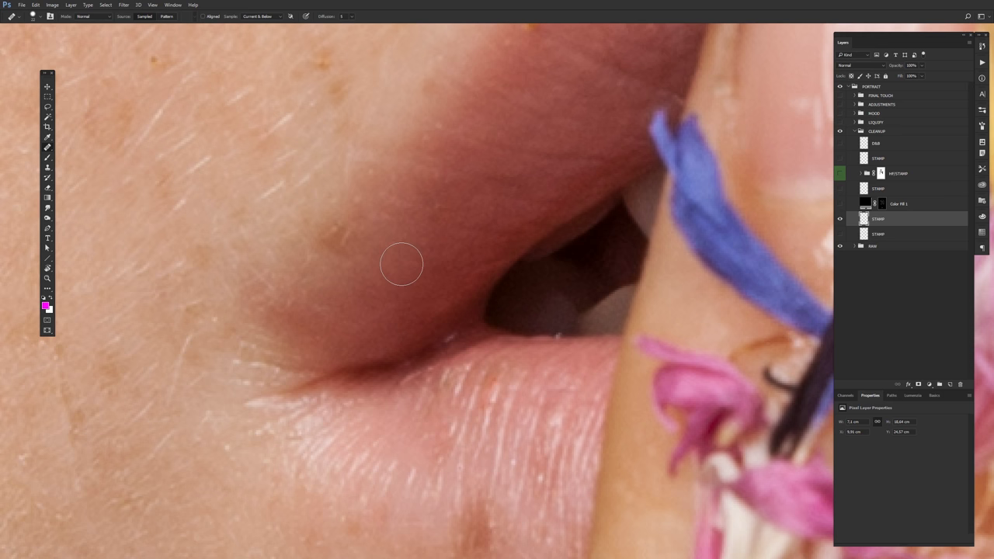
Switch from spot healing back to the Clone Stamp and move to the lower jaw area
{"action": "right_click", "coordinate": [48, 147]}
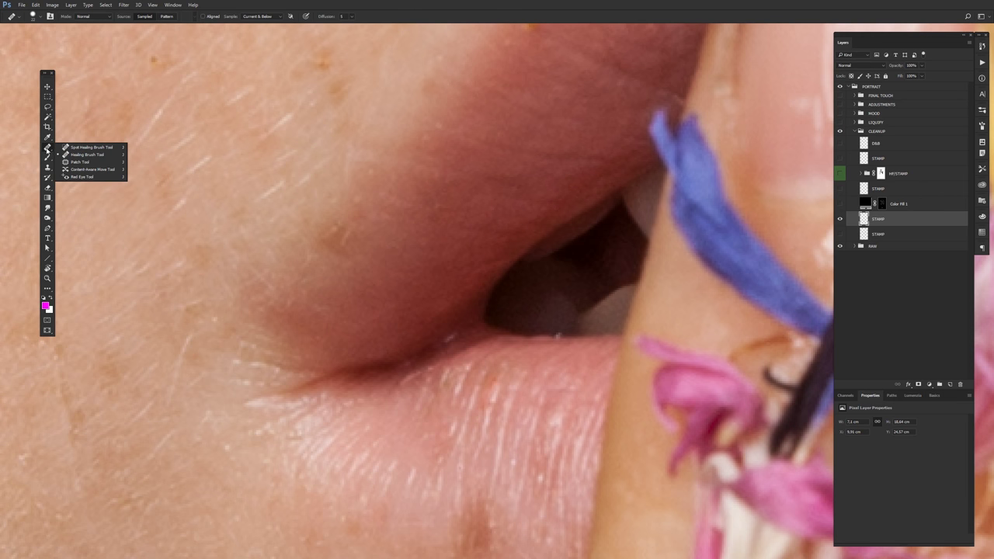
{"action": "left_click", "coordinate": [90, 147]}
{"action": "scroll", "coordinate": [455, 203], "scroll_direction": "down", "scroll_amount": 5}
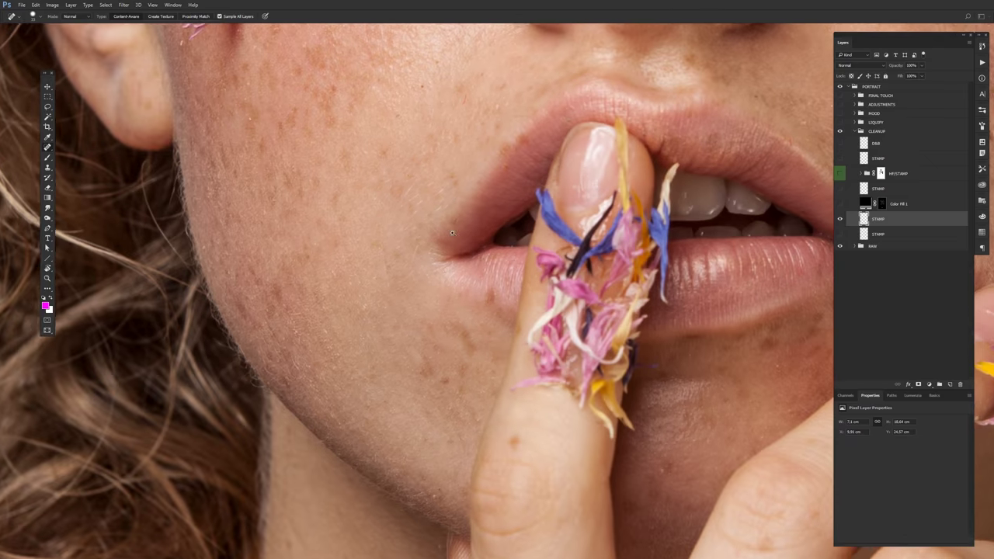
{"action": "scroll", "coordinate": [455, 203], "scroll_direction": "down", "scroll_amount": 4}
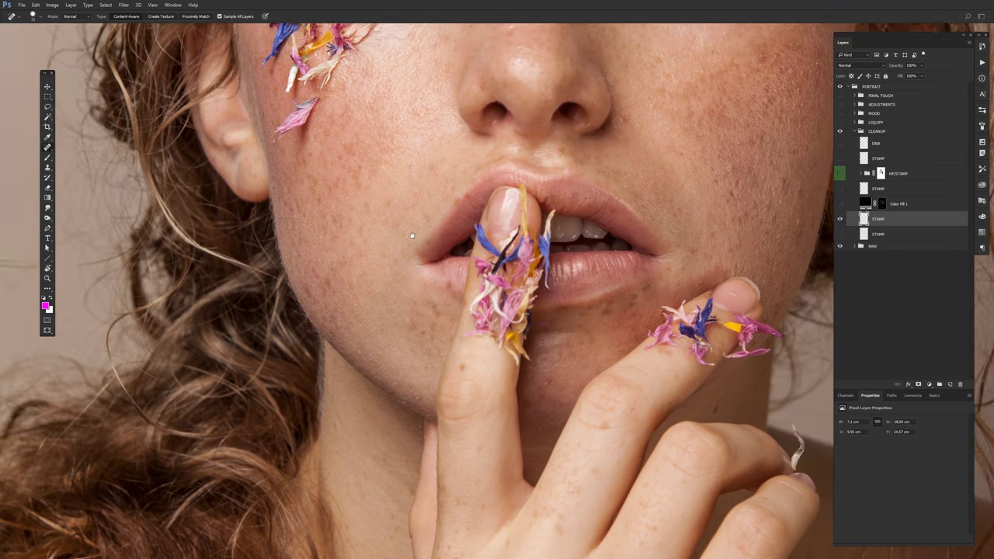
{"action": "scroll", "coordinate": [369, 248], "scroll_direction": "up", "scroll_amount": 2}
{"action": "scroll", "coordinate": [608, 168], "scroll_direction": "down", "scroll_amount": 1}
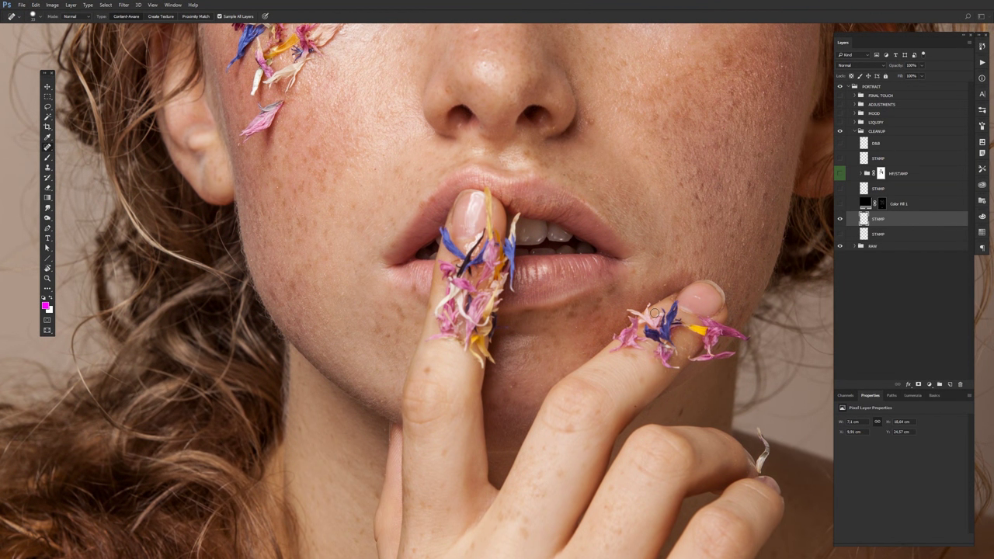
{"action": "key", "text": "s"}
{"action": "scroll", "coordinate": [652, 284], "scroll_direction": "up", "scroll_amount": 3}
{"action": "scroll", "coordinate": [652, 283], "scroll_direction": "up", "scroll_amount": 1}
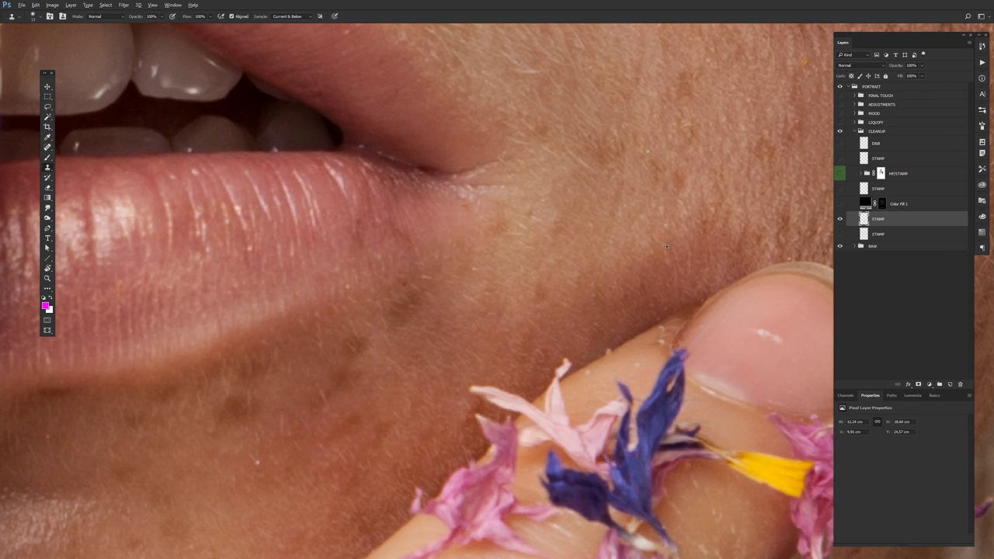
{"action": "scroll", "coordinate": [672, 265], "scroll_direction": "down", "scroll_amount": 2}
{"action": "scroll", "coordinate": [465, 217], "scroll_direction": "right", "scroll_amount": 5}
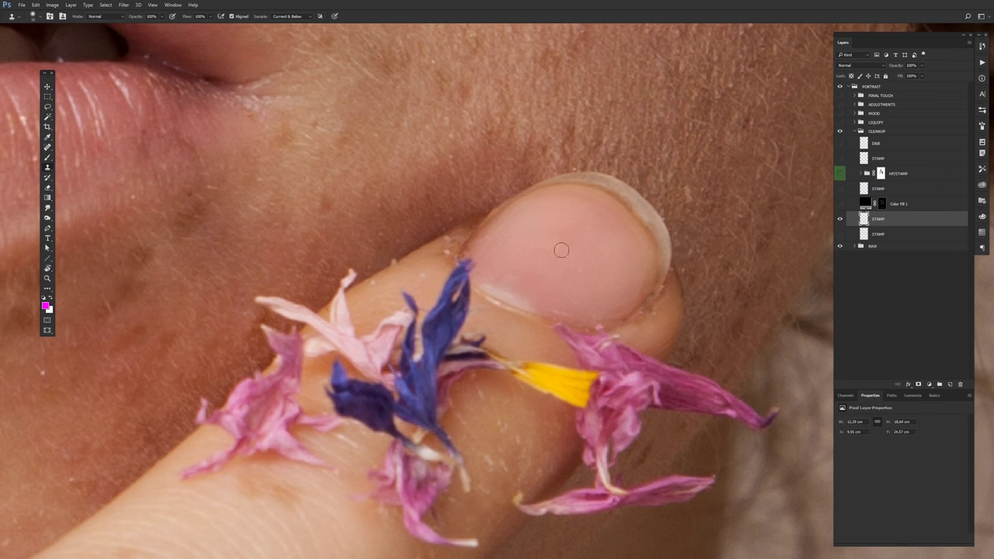
Clone clean skin over the jaw blemish and cheek spots, then lower clone opacity to 40%
{"action": "left_click_drag", "start_coordinate": [552, 232], "coordinate": [545, 238]}
{"action": "scroll", "coordinate": [672, 218], "scroll_direction": "up", "scroll_amount": 2}
{"action": "scroll", "coordinate": [672, 218], "scroll_direction": "right", "scroll_amount": 4}
{"action": "left_click_drag", "start_coordinate": [572, 222], "coordinate": [509, 303]}
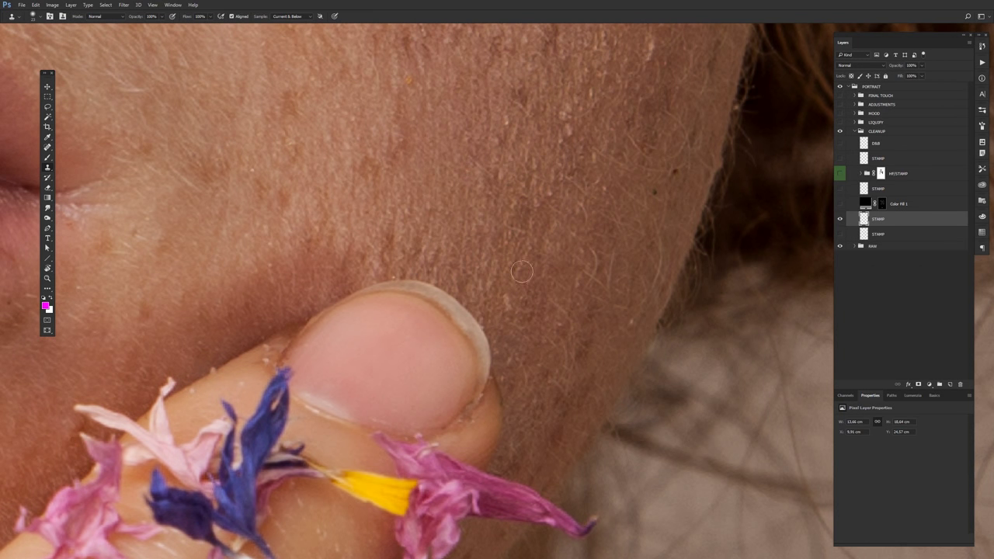
{"action": "left_click", "coordinate": [683, 152], "text": "alt"}
{"action": "left_click", "coordinate": [669, 179]}
{"action": "scroll", "coordinate": [598, 170], "scroll_direction": "up", "scroll_amount": 5}
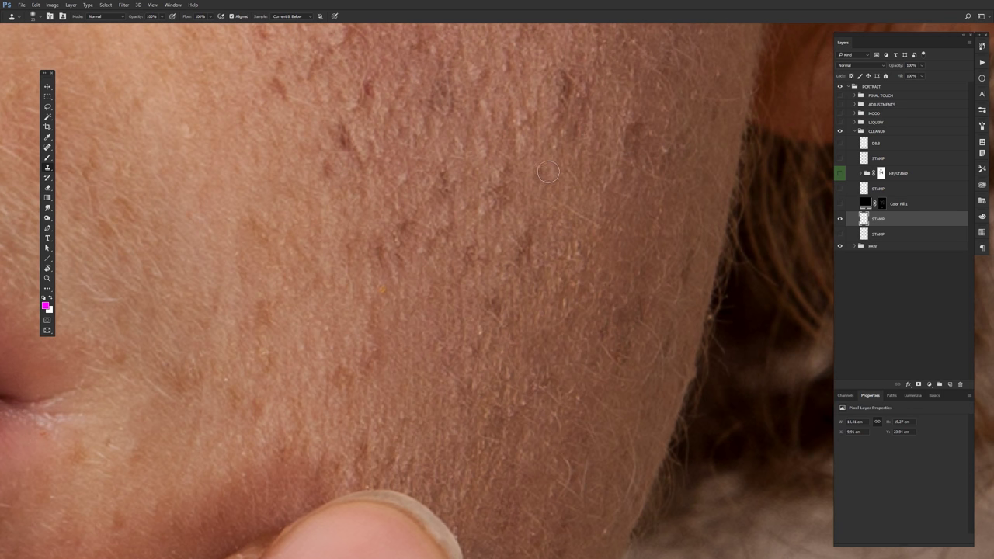
{"action": "left_click", "coordinate": [671, 142]}
{"action": "left_click", "coordinate": [529, 135]}
{"action": "key", "text": "4"}
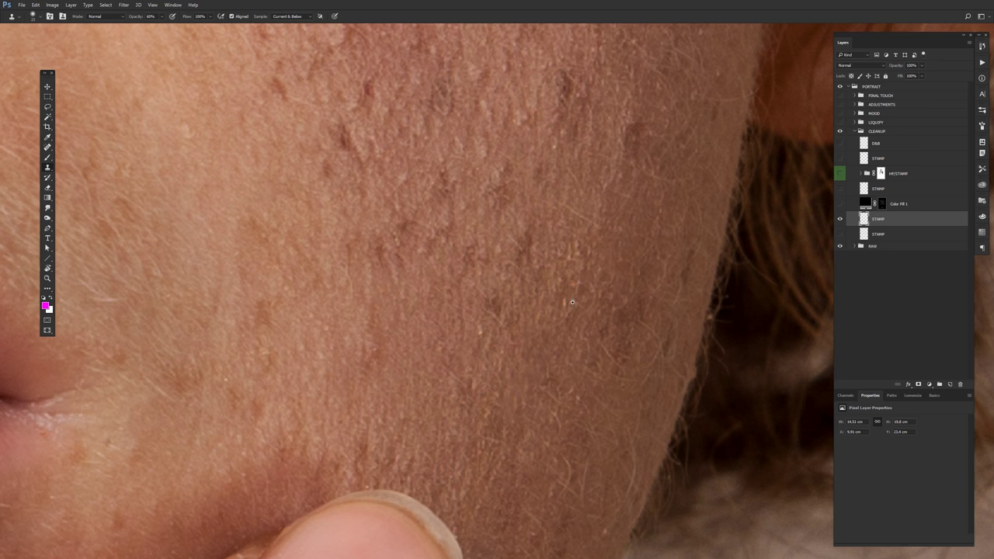
Zoom out to review the cheek beside the nose, lips and fingers
{"action": "key", "text": "ctrl+minus"}
{"action": "left_click_drag", "start_coordinate": [632, 321], "coordinate": [691, 277]}
{"action": "scroll", "coordinate": [482, 154], "scroll_direction": "up", "scroll_amount": 3}
{"action": "scroll", "coordinate": [481, 154], "scroll_direction": "up", "scroll_amount": 2}
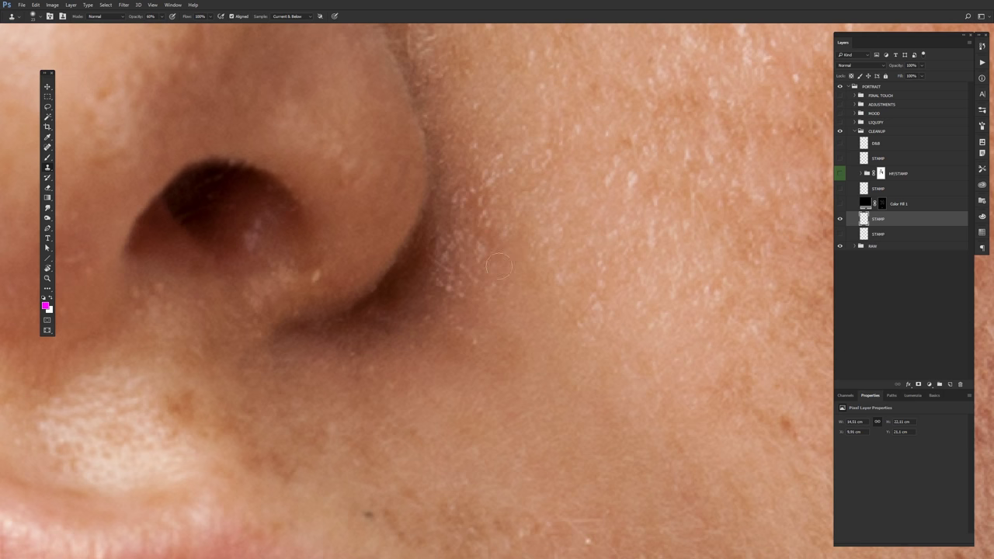
{"action": "scroll", "coordinate": [498, 266], "scroll_direction": "down", "scroll_amount": 5}
{"action": "scroll", "coordinate": [610, 333], "scroll_direction": "down", "scroll_amount": 1}
Duplicate Color Fill 1 with its mask rebuilt from the STAMP layer's painted pixels and inverted
{"action": "key", "text": "v"}
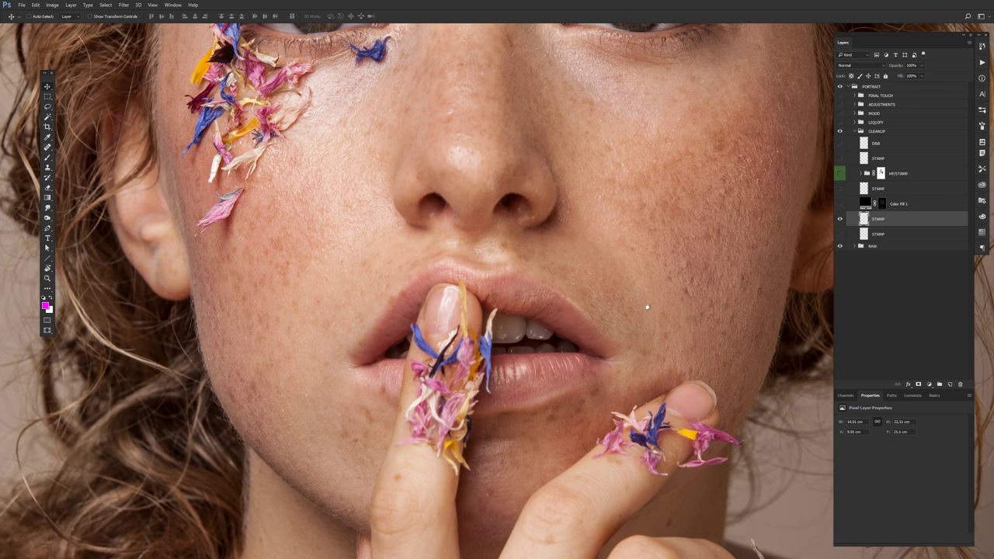
{"action": "scroll", "coordinate": [660, 248], "scroll_direction": "down", "scroll_amount": 3}
{"action": "scroll", "coordinate": [673, 198], "scroll_direction": "right", "scroll_amount": 3}
{"action": "left_click", "coordinate": [863, 220], "text": "ctrl"}
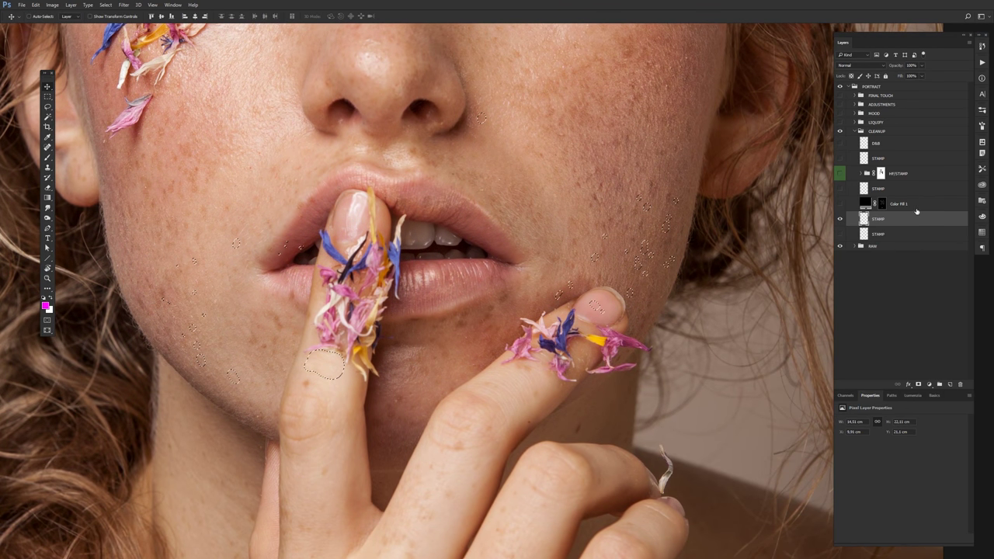
{"action": "left_click_drag", "start_coordinate": [901, 204], "coordinate": [912, 213]}
{"action": "right_click", "coordinate": [882, 221]}
{"action": "left_click", "coordinate": [862, 232]}
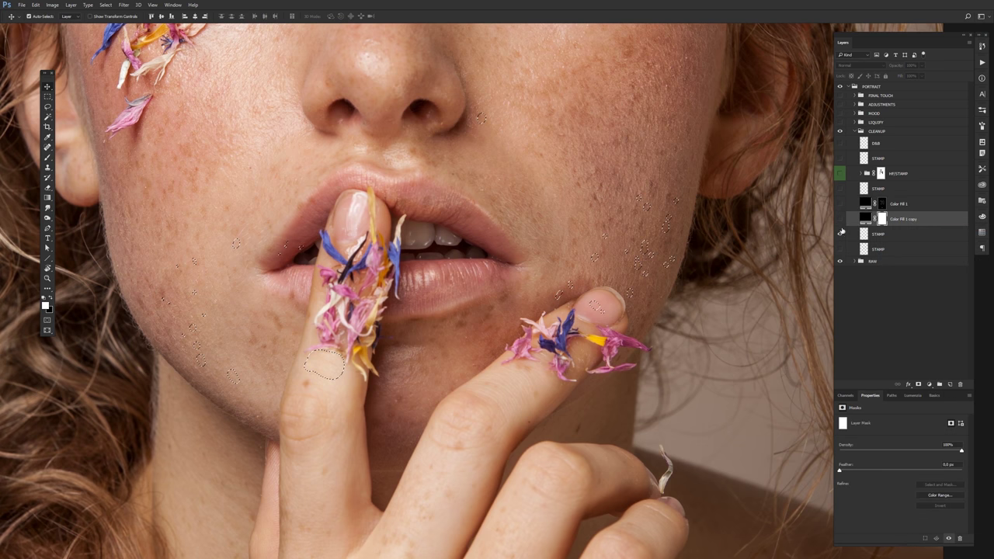
{"action": "left_click", "coordinate": [839, 219]}
{"action": "key", "text": "ctrl+i"}
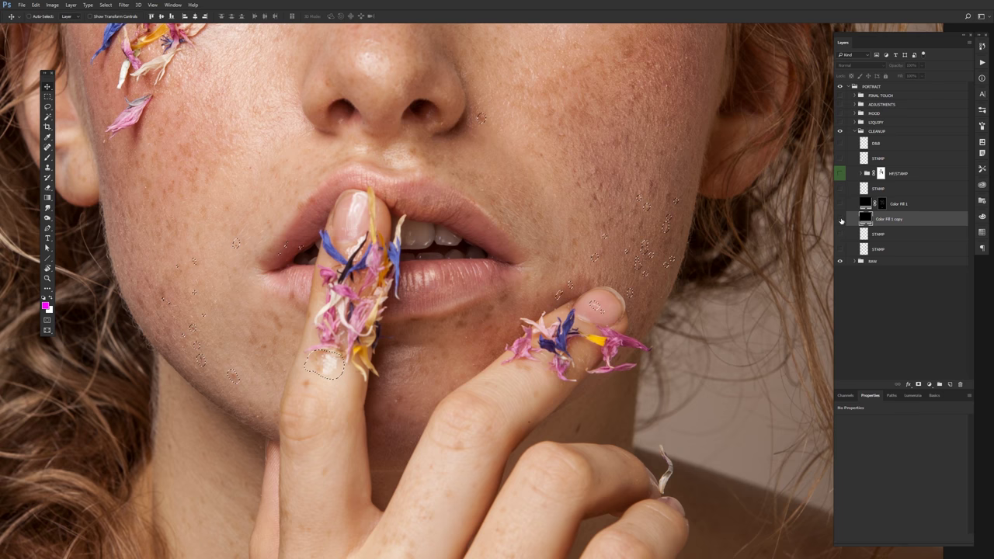
{"action": "key", "text": "ctrl+i"}
{"action": "key", "text": "ctrl+i"}
Merge the lower STAMP layer upward into STAMP and remove the Color Fill 1 copy
{"action": "scroll", "coordinate": [533, 256], "scroll_direction": "down", "scroll_amount": 1}
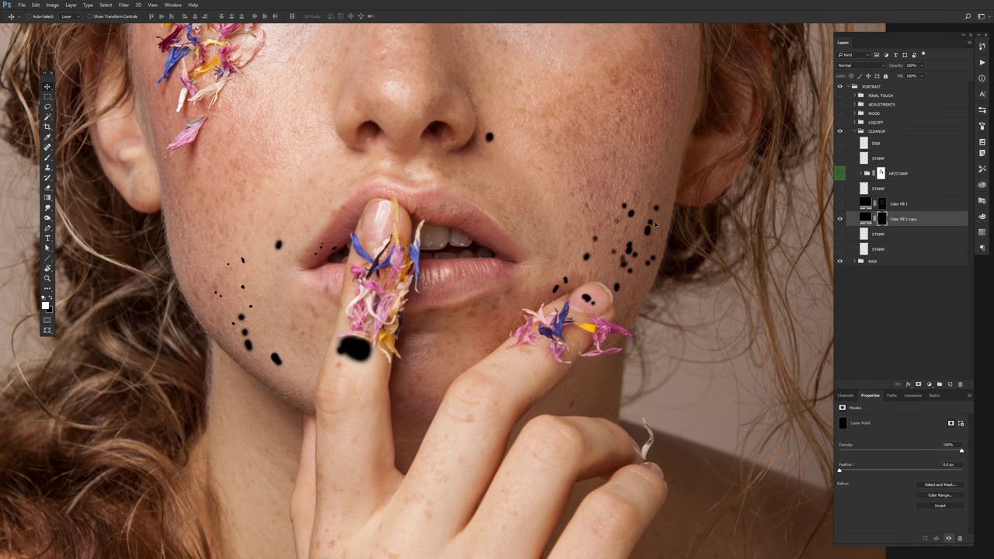
{"action": "left_click", "coordinate": [876, 236]}
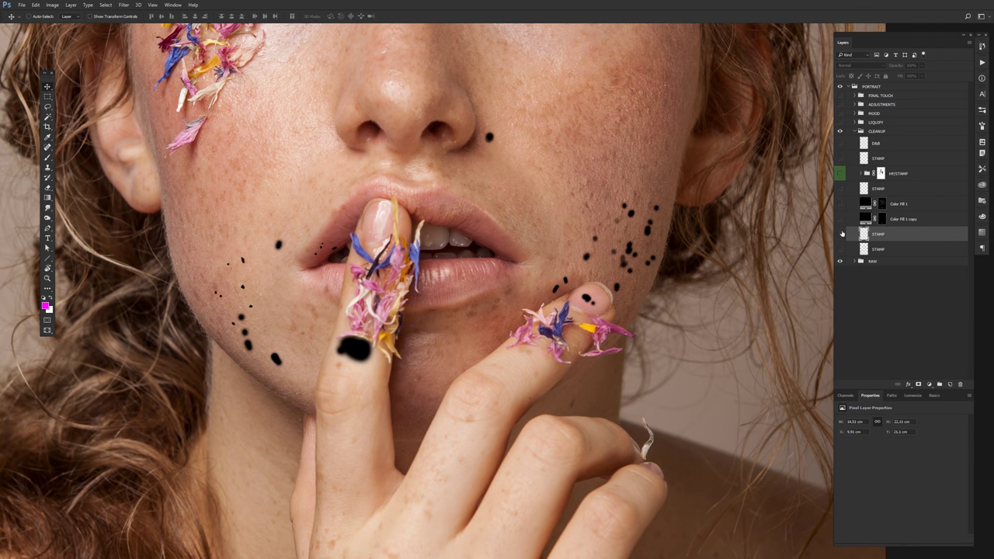
{"action": "left_click", "coordinate": [839, 233]}
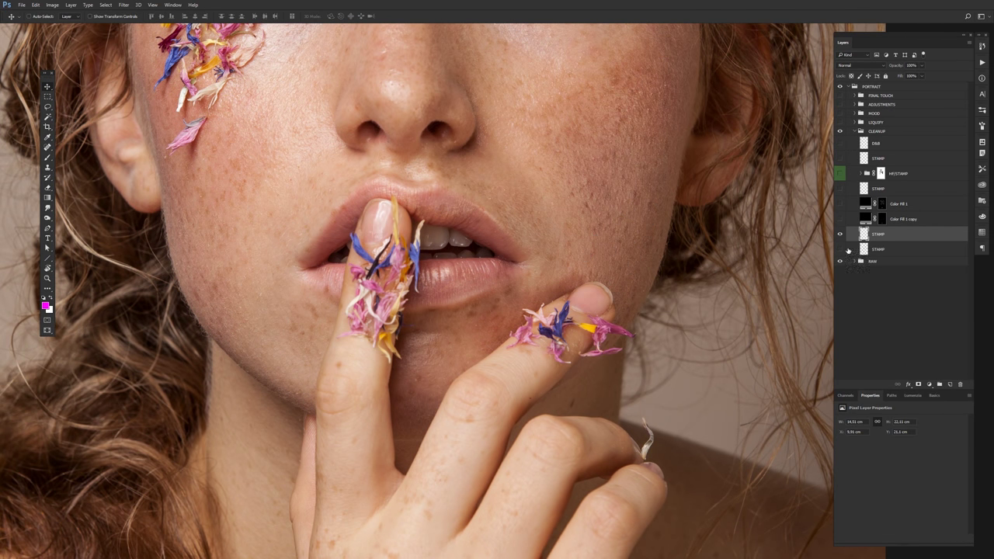
{"action": "key", "text": "ctrl+e"}
{"action": "left_click", "coordinate": [839, 234]}
{"action": "left_click", "coordinate": [892, 204]}
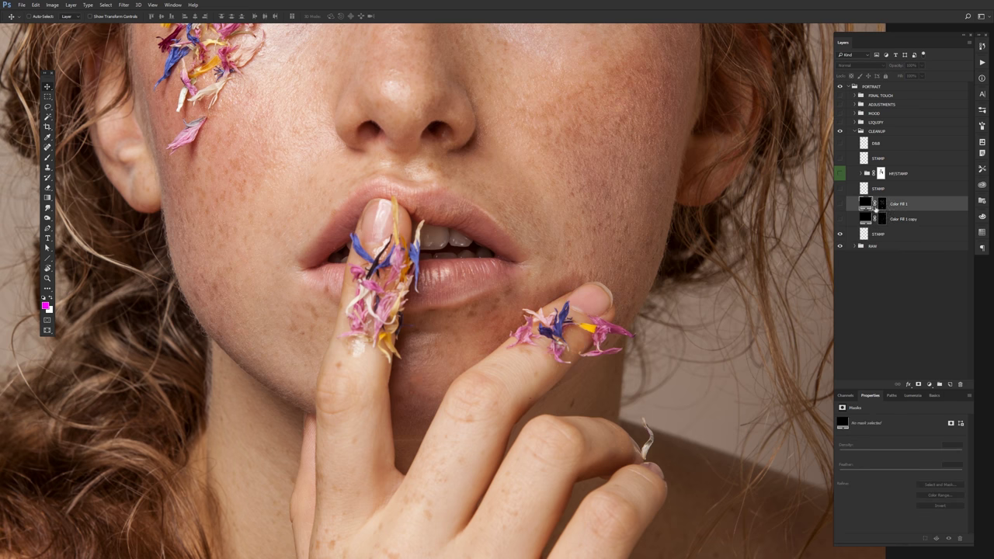
{"action": "left_click", "coordinate": [840, 203]}
{"action": "left_click", "coordinate": [908, 220]}
{"action": "key", "text": "ctrl+e"}
Fit the whole face on screen and toggle the STAMP retouching to compare
{"action": "left_click_drag", "start_coordinate": [487, 248], "coordinate": [589, 328]}
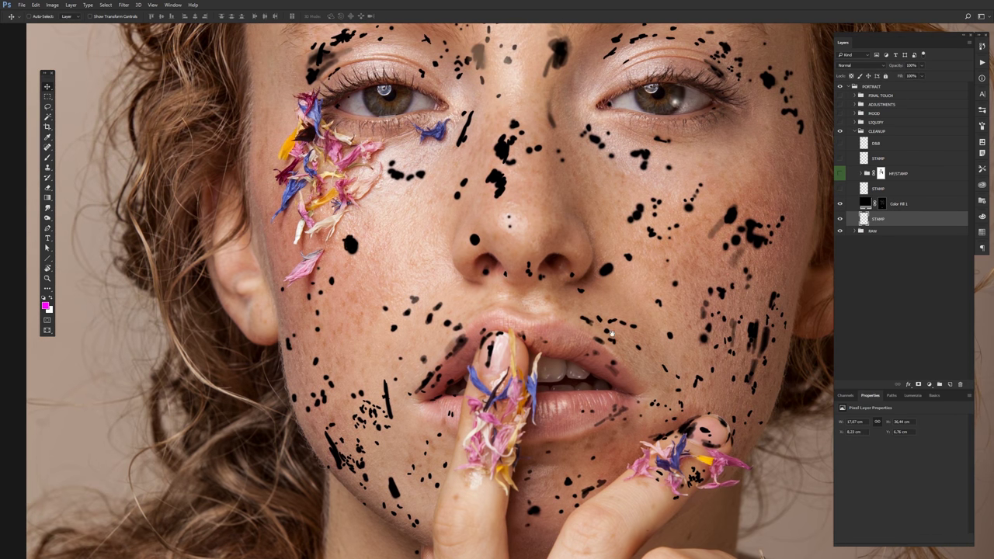
{"action": "key", "text": "ctrl+0"}
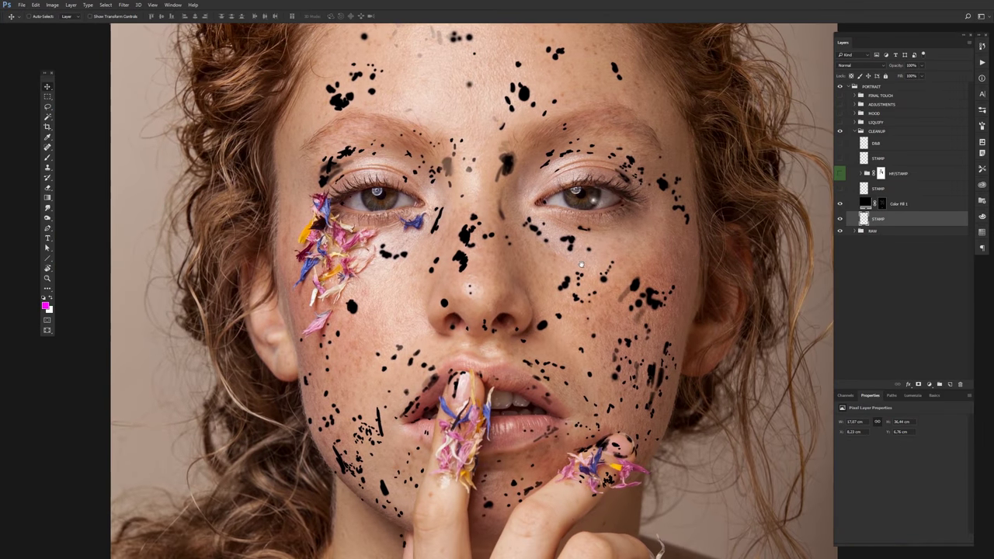
{"action": "left_click", "coordinate": [839, 203]}
{"action": "left_click", "coordinate": [839, 219]}
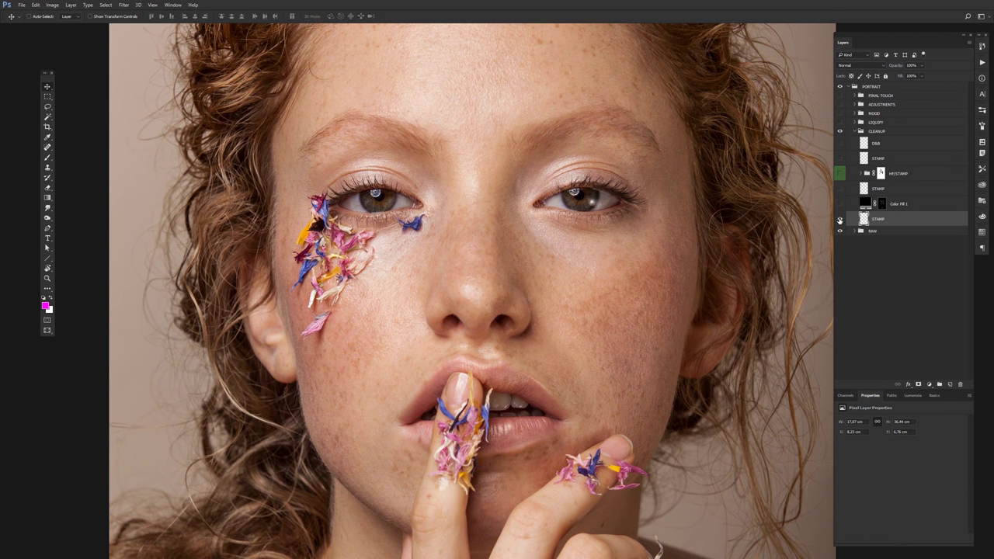
{"action": "left_click", "coordinate": [839, 219]}
{"action": "left_click", "coordinate": [896, 204]}
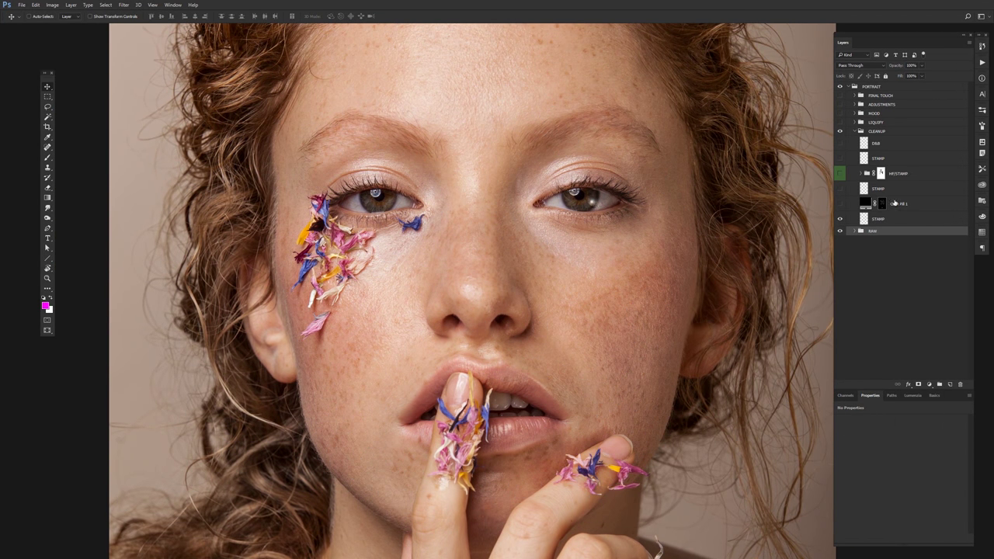
Place a black fill copy below STAMP and zoom in on the stamped patches against black
{"action": "left_click_drag", "start_coordinate": [905, 205], "coordinate": [893, 234]}
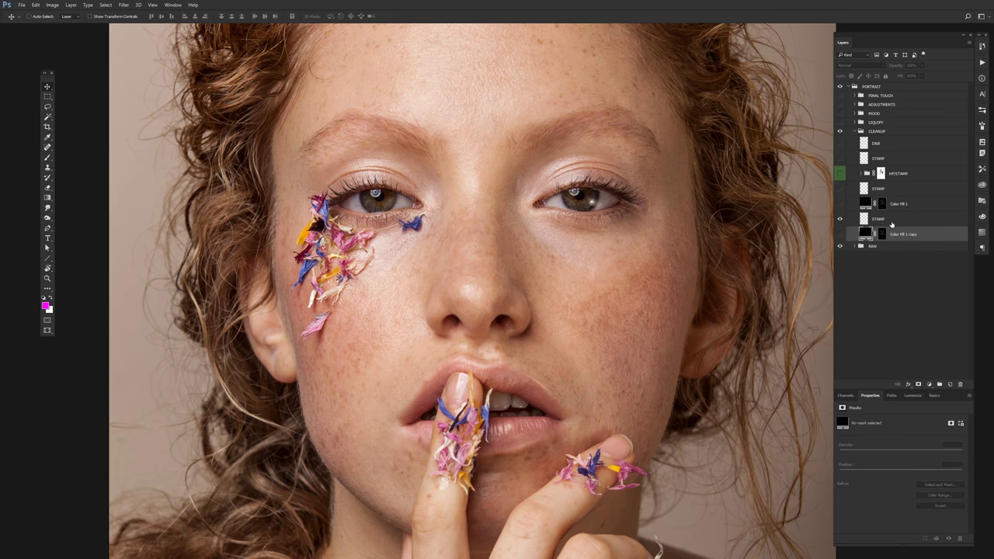
{"action": "left_click", "coordinate": [839, 234]}
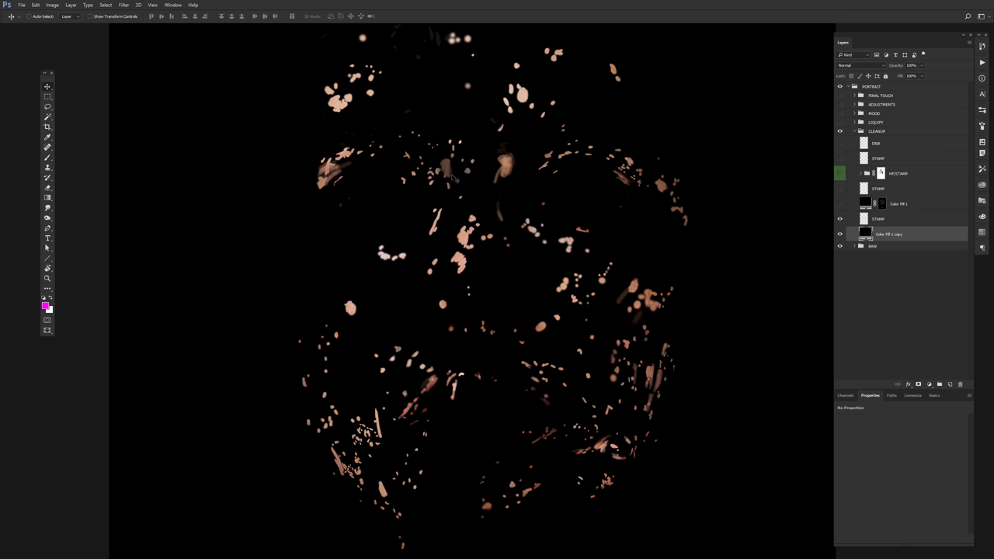
{"action": "left_click_drag", "start_coordinate": [459, 243], "coordinate": [504, 357]}
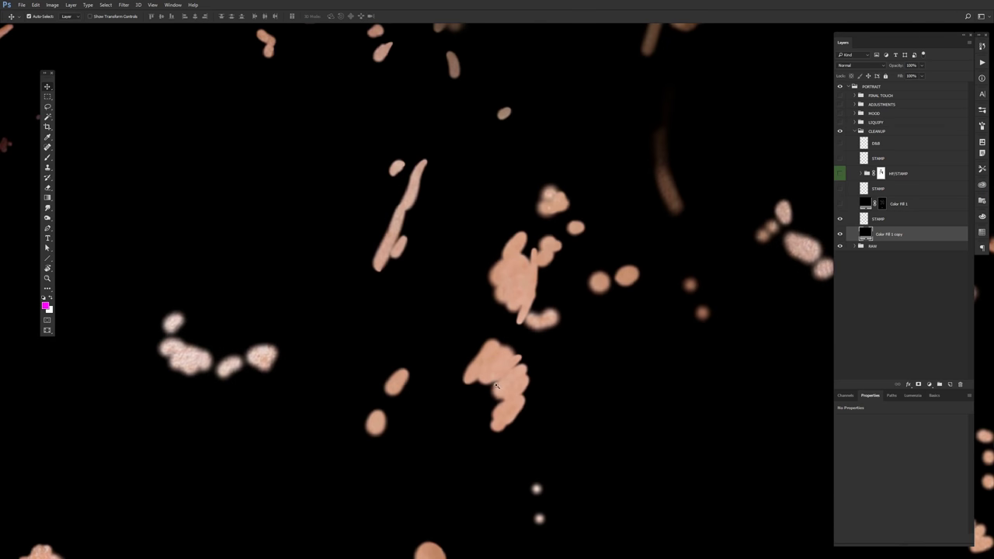
{"action": "scroll", "coordinate": [504, 357], "scroll_direction": "down", "scroll_amount": 5}
{"action": "scroll", "coordinate": [655, 351], "scroll_direction": "up", "scroll_amount": 6}
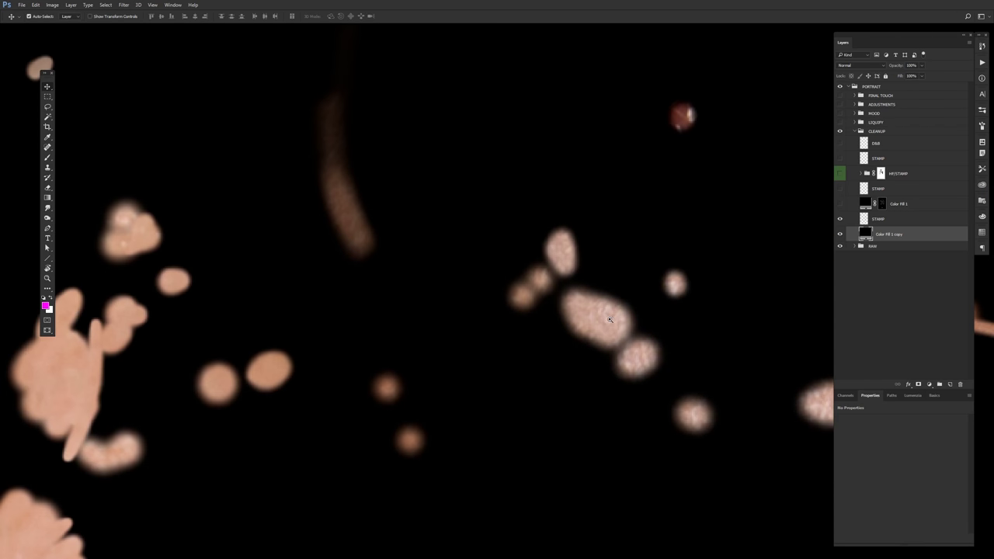
{"action": "scroll", "coordinate": [621, 305], "scroll_direction": "down", "scroll_amount": 5}
{"action": "scroll", "coordinate": [455, 343], "scroll_direction": "up", "scroll_amount": 5}
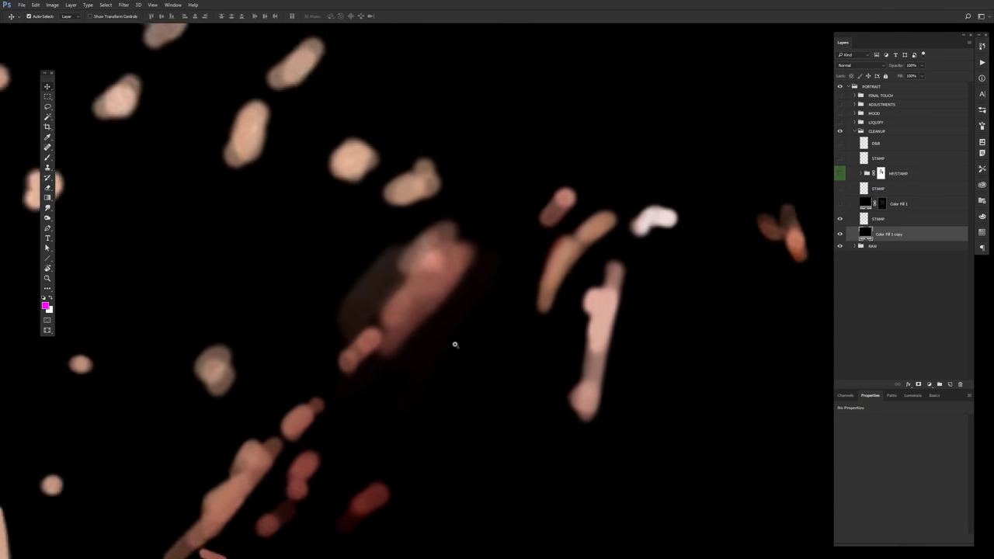
{"action": "scroll", "coordinate": [584, 281], "scroll_direction": "down", "scroll_amount": 5}
{"action": "scroll", "coordinate": [550, 462], "scroll_direction": "up", "scroll_amount": 1}
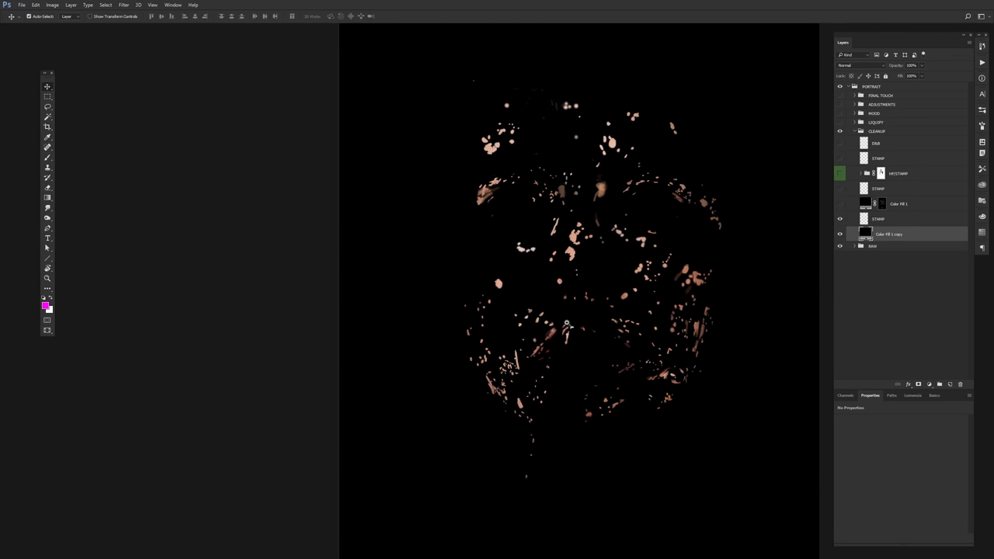
{"action": "scroll", "coordinate": [550, 463], "scroll_direction": "down", "scroll_amount": 1}
{"action": "scroll", "coordinate": [550, 463], "scroll_direction": "up", "scroll_amount": 3}
{"action": "scroll", "coordinate": [511, 417], "scroll_direction": "down", "scroll_amount": 5}
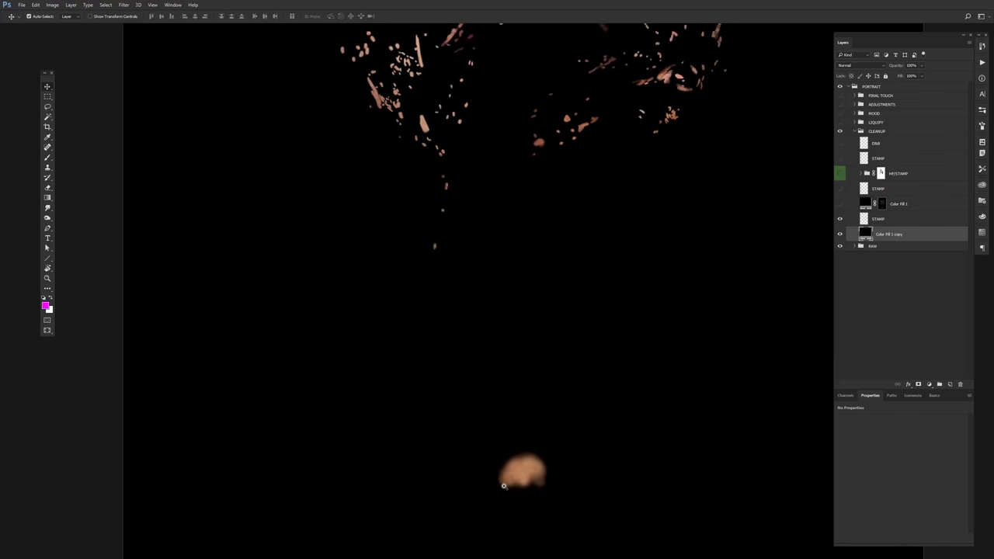
{"action": "scroll", "coordinate": [511, 416], "scroll_direction": "up", "scroll_amount": 2}
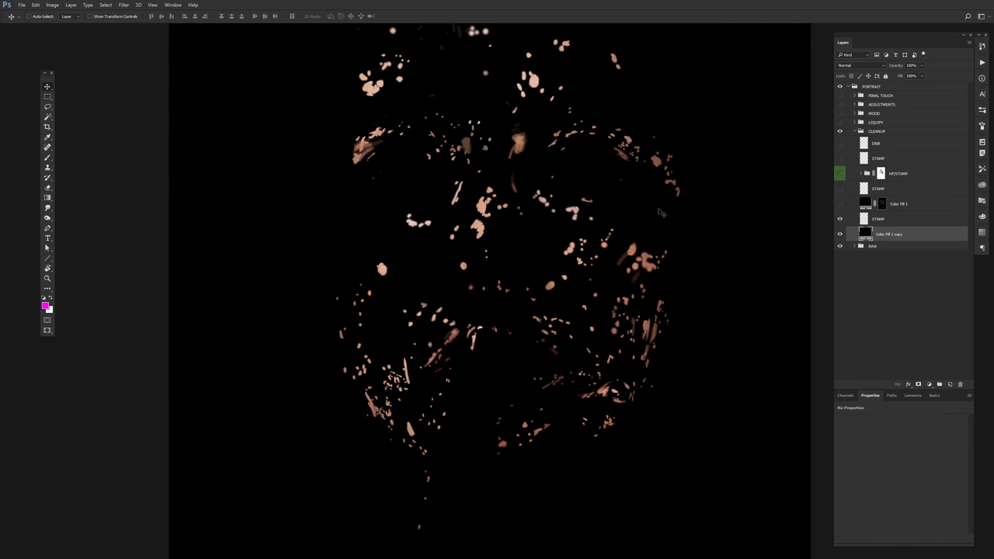
Hide and delete both black helper Color Fill layers
{"action": "left_click", "coordinate": [839, 236]}
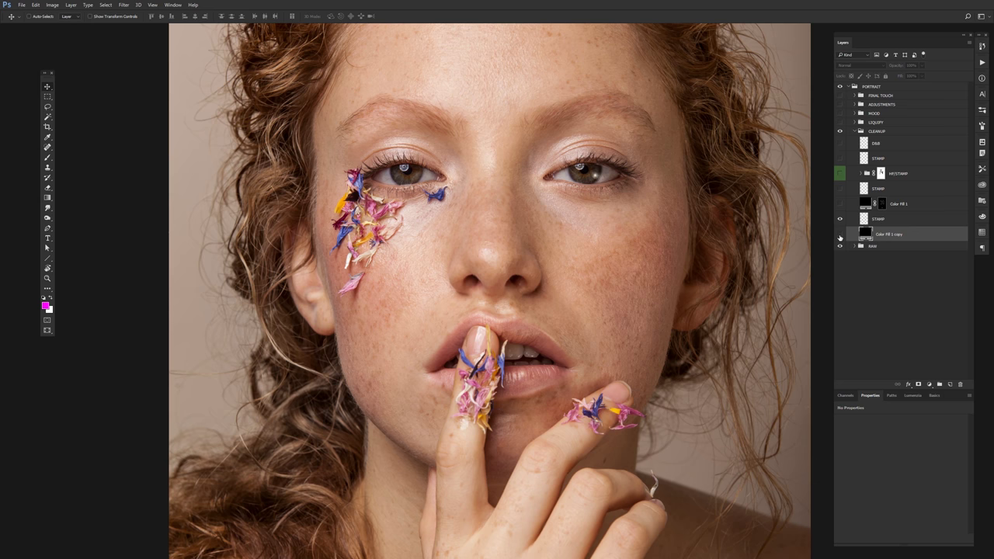
{"action": "key", "text": "Delete"}
{"action": "left_click", "coordinate": [885, 203]}
{"action": "key", "text": "Delete"}
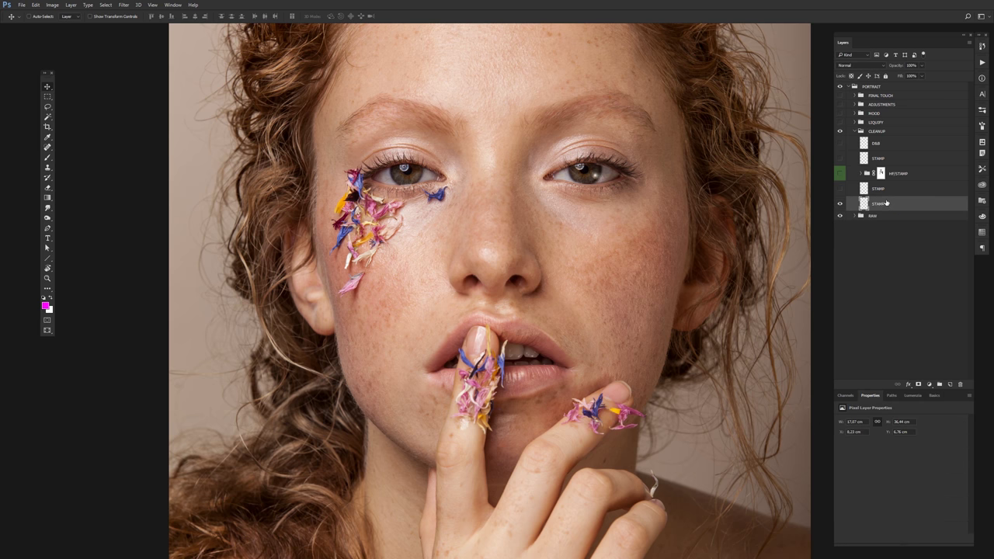
Load the upper STAMP layer's painted pixels as a selection and open the fill/adjustment menu
{"action": "left_click", "coordinate": [847, 190]}
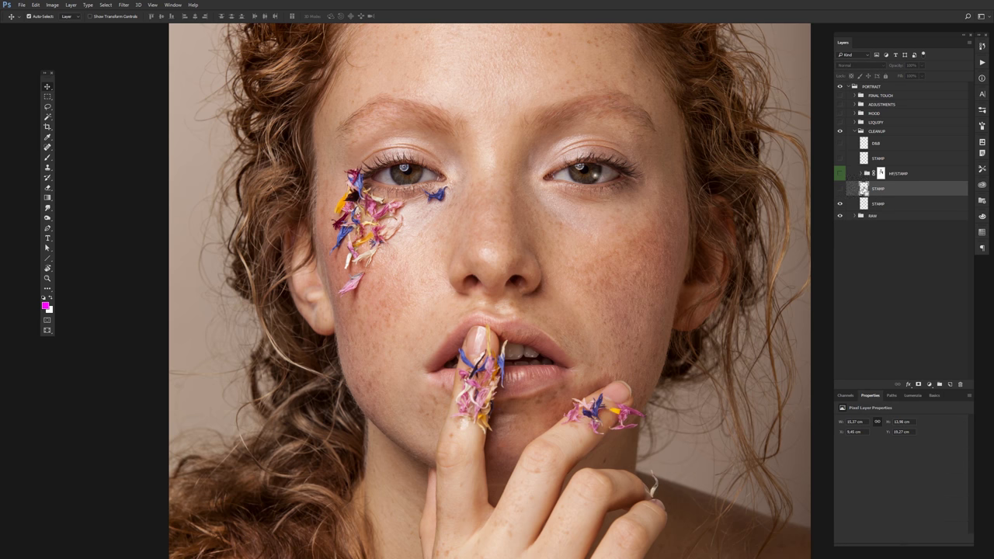
{"action": "left_click", "coordinate": [862, 189], "text": "ctrl"}
{"action": "left_click", "coordinate": [929, 384]}
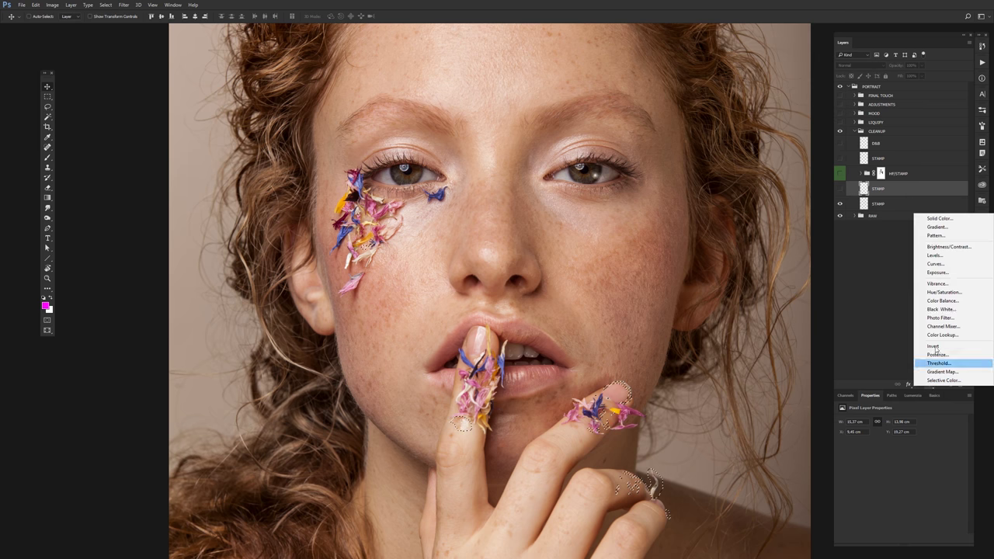
Add a black Color Fill layer masked to the upper STAMP layer's retouched spots
{"action": "left_click", "coordinate": [939, 219]}
{"action": "key", "text": "Return"}
{"action": "mouse_move", "coordinate": [712, 270]}
{"action": "left_mouse_down"}
{"action": "mouse_move", "coordinate": [672, 416]}
{"action": "mouse_move", "coordinate": [664, 257]}
{"action": "left_mouse_up"}
{"action": "scroll", "coordinate": [685, 257], "scroll_direction": "down", "scroll_amount": 3, "text": "alt"}
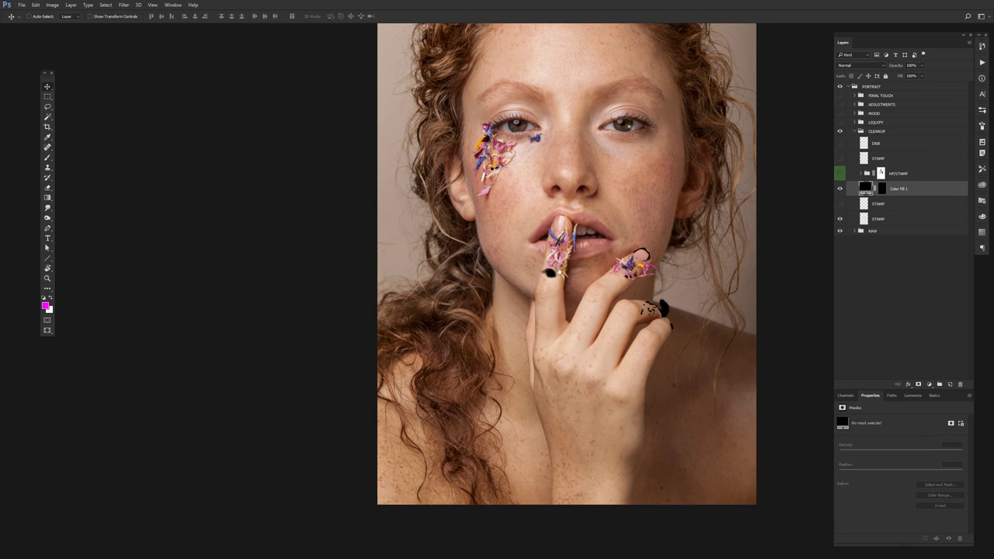
{"action": "scroll", "coordinate": [559, 267], "scroll_direction": "up", "scroll_amount": 3, "text": "alt"}
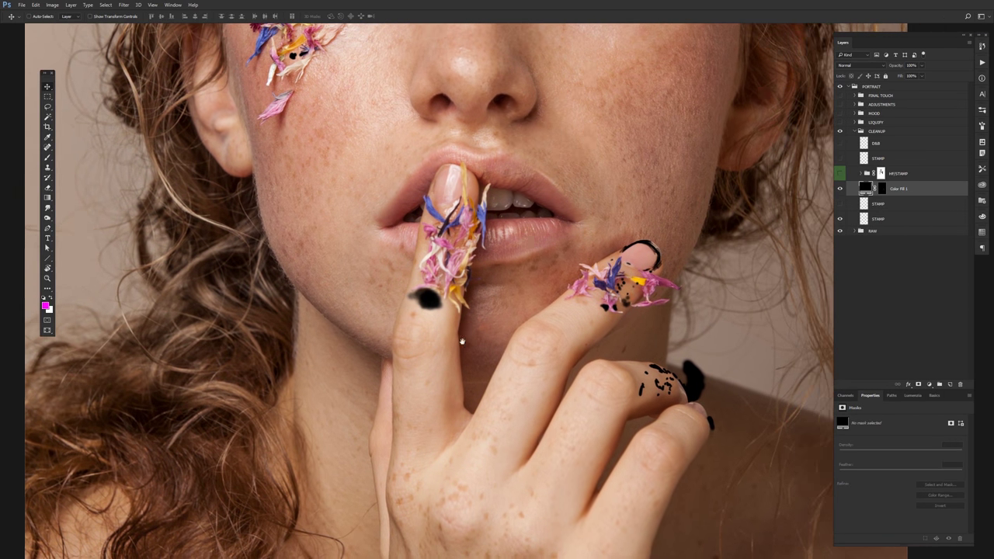
{"action": "mouse_move", "coordinate": [461, 342]}
{"action": "left_mouse_down"}
{"action": "mouse_move", "coordinate": [450, 358]}
{"action": "mouse_move", "coordinate": [438, 263]}
{"action": "left_mouse_up"}
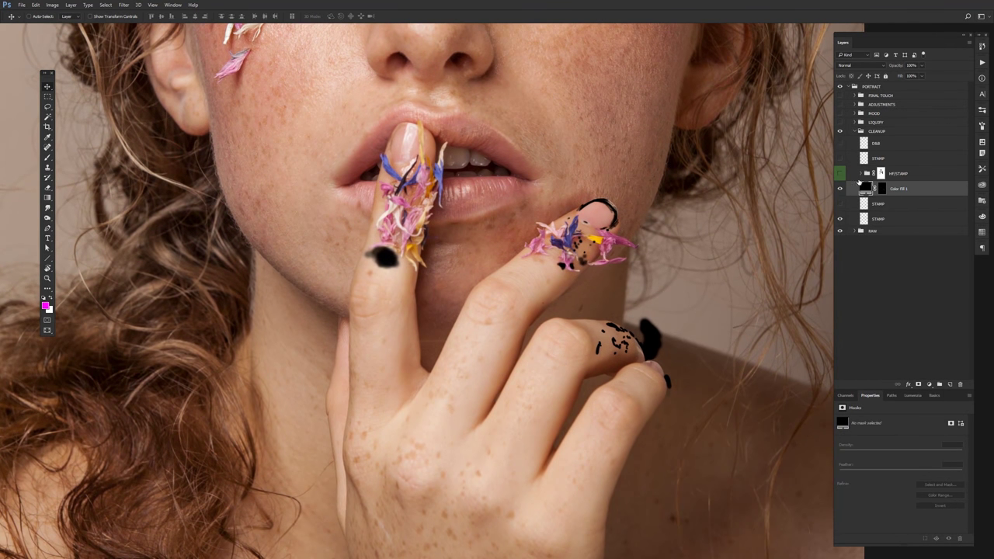
Hide the black fill, then show and select the lower STAMP retouch layer
{"action": "left_click", "coordinate": [839, 189]}
{"action": "scroll", "coordinate": [802, 258], "scroll_direction": "up", "scroll_amount": 1}
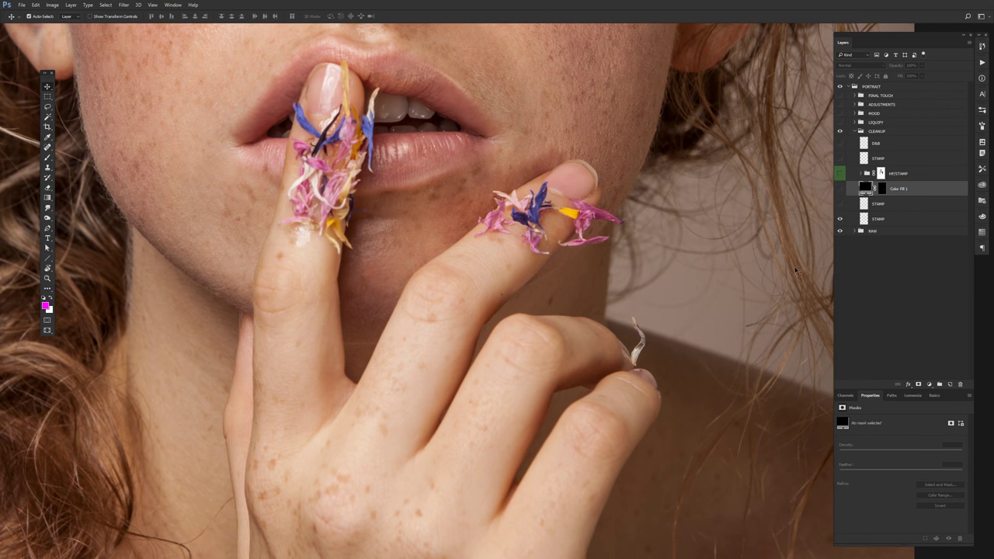
{"action": "left_click", "coordinate": [855, 208]}
{"action": "left_click", "coordinate": [839, 204]}
Toggle the lower STAMP retouch on and off to compare the fingernail near the lips
{"action": "left_click", "coordinate": [839, 204]}
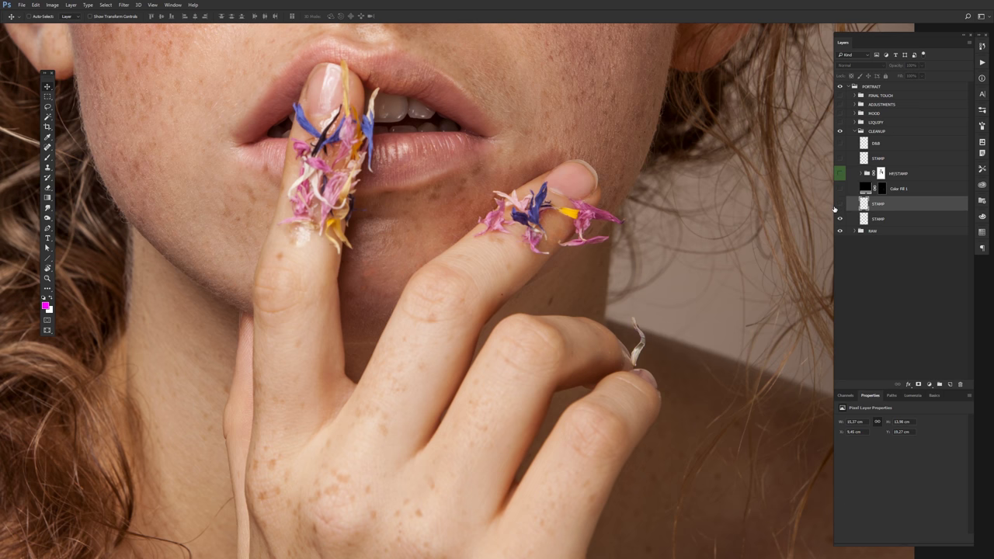
{"action": "scroll", "coordinate": [618, 177], "scroll_direction": "up", "scroll_amount": 4}
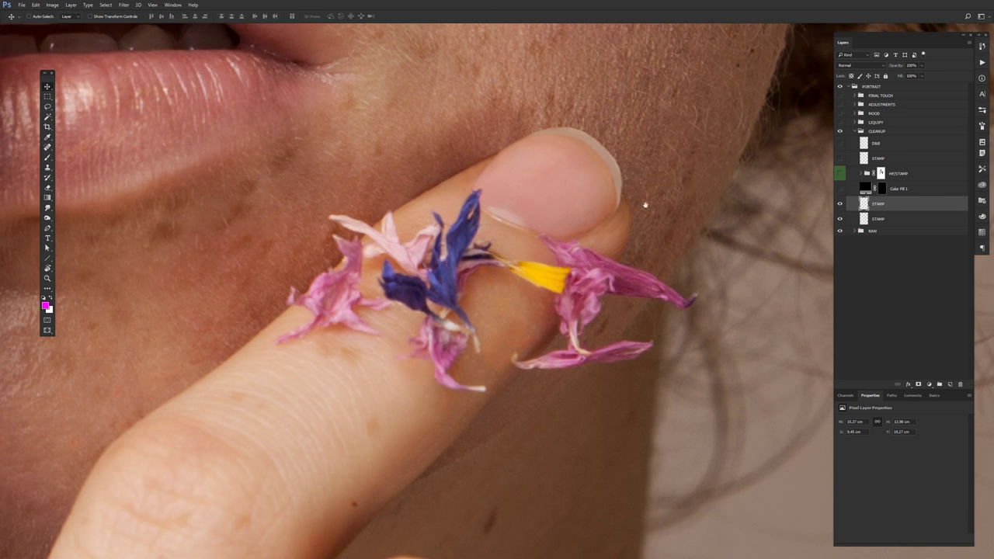
{"action": "left_click_drag", "start_coordinate": [645, 204], "coordinate": [590, 333]}
{"action": "scroll", "coordinate": [590, 333], "scroll_direction": "up", "scroll_amount": 1}
{"action": "left_click", "coordinate": [839, 204]}
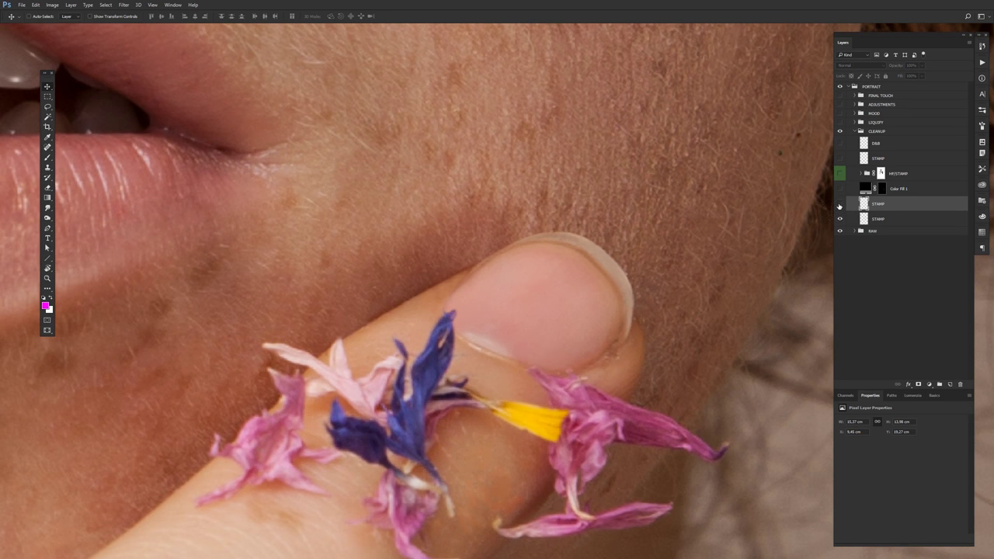
{"action": "left_click", "coordinate": [839, 204]}
{"action": "left_click", "coordinate": [839, 204]}
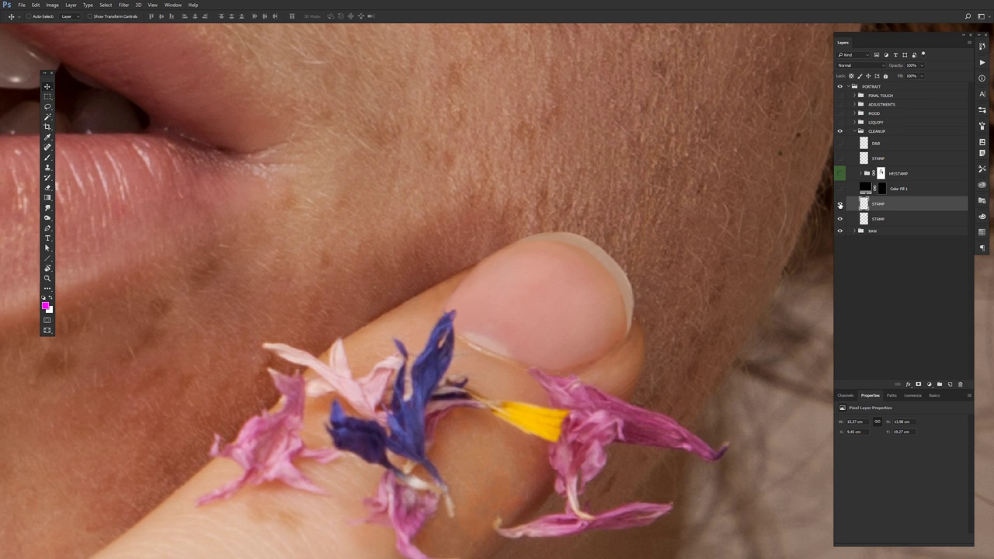
{"action": "left_click", "coordinate": [839, 204]}
{"action": "scroll", "coordinate": [688, 282], "scroll_direction": "down", "scroll_amount": 3}
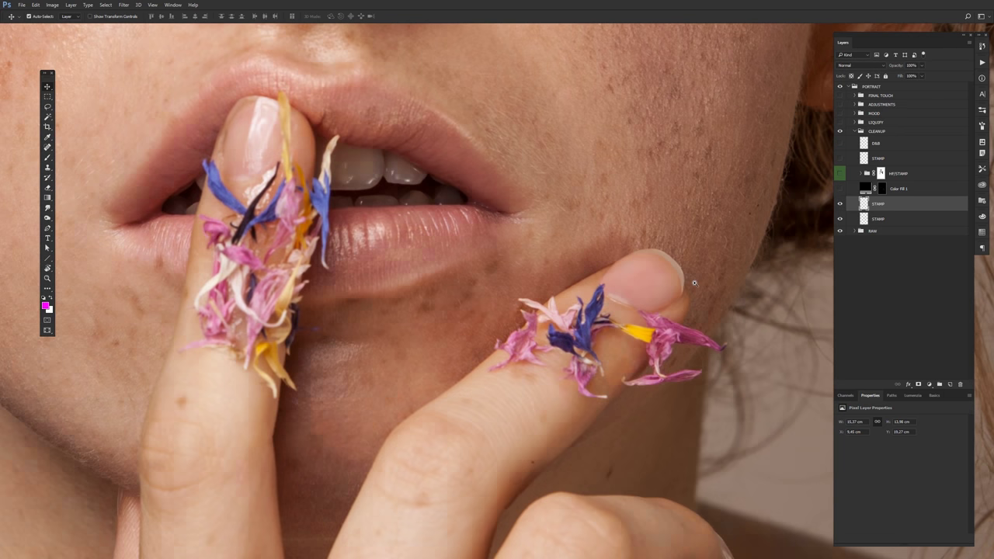
{"action": "scroll", "coordinate": [675, 293], "scroll_direction": "down", "scroll_amount": 1}
{"action": "scroll", "coordinate": [676, 293], "scroll_direction": "down", "scroll_amount": 1}
{"action": "scroll", "coordinate": [492, 335], "scroll_direction": "down", "scroll_amount": 2}
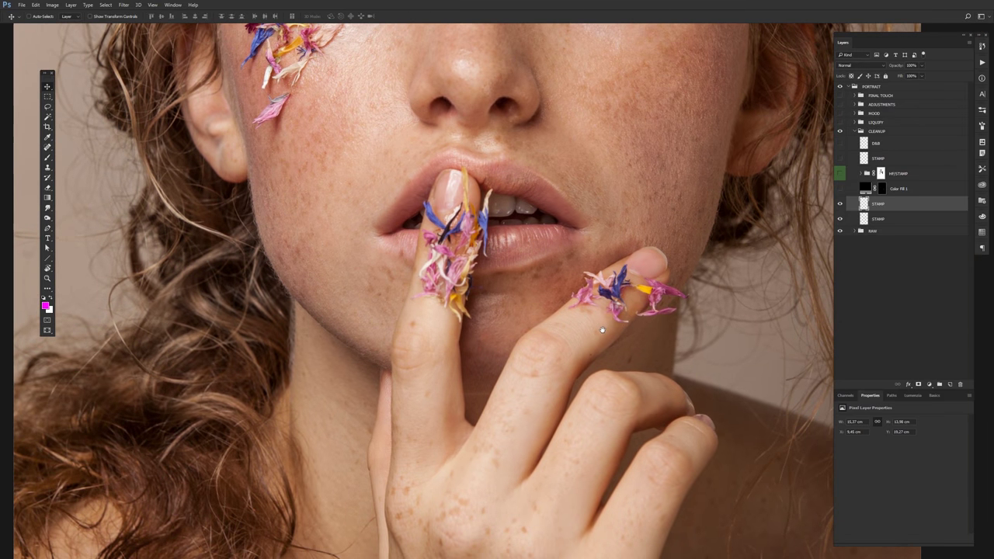
{"action": "scroll", "coordinate": [492, 335], "scroll_direction": "up", "scroll_amount": 1}
Expand the RAW group and select the IMG_1190 photo layer, briefly checking Bridge
{"action": "left_click", "coordinate": [876, 219]}
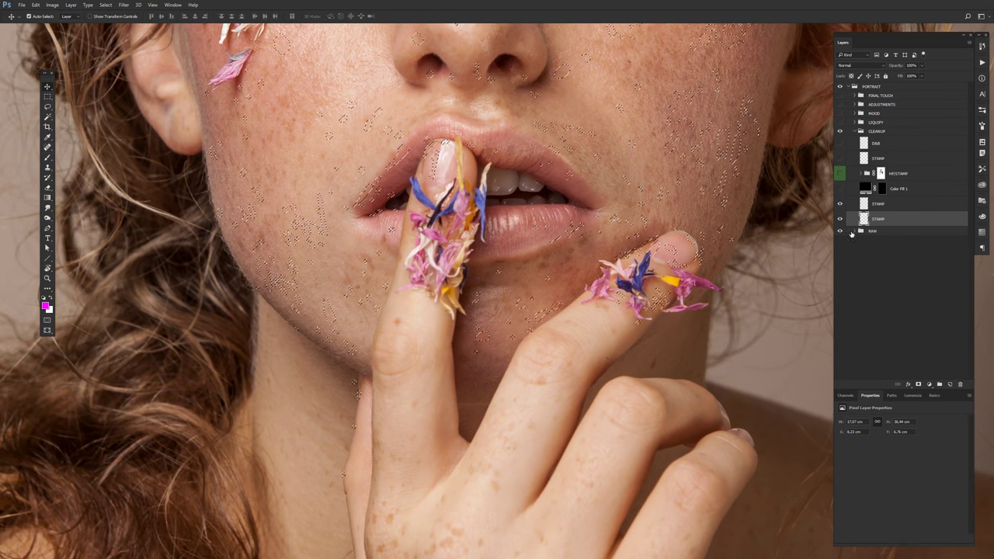
{"action": "scroll", "coordinate": [490, 348], "scroll_direction": "up", "scroll_amount": 5}
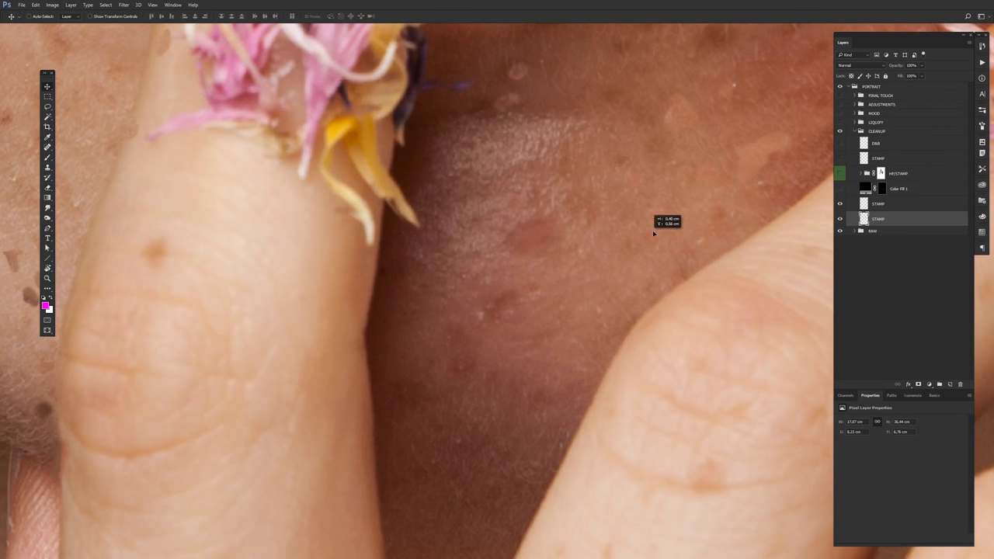
{"action": "left_click", "coordinate": [857, 231]}
{"action": "left_click", "coordinate": [871, 254]}
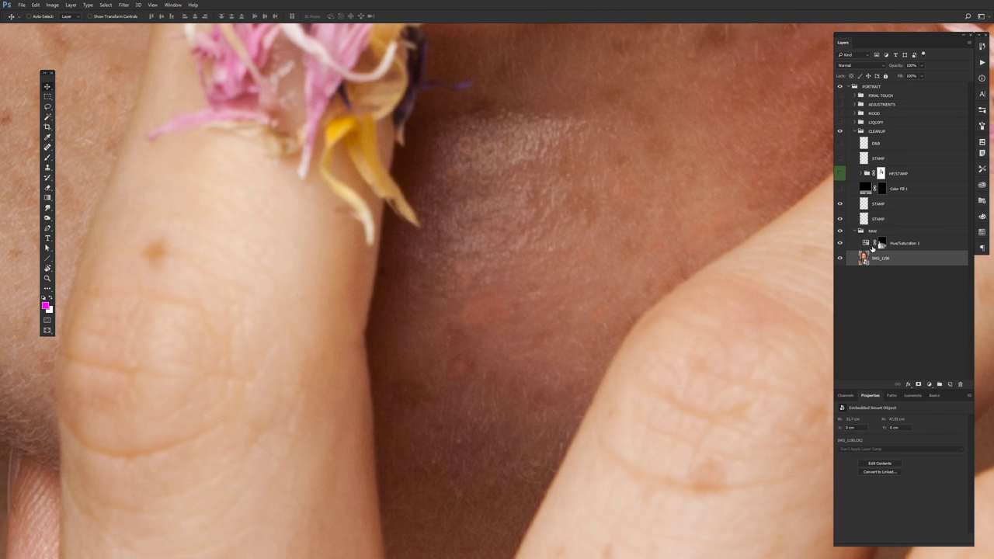
{"action": "key", "text": "alt+Tab"}
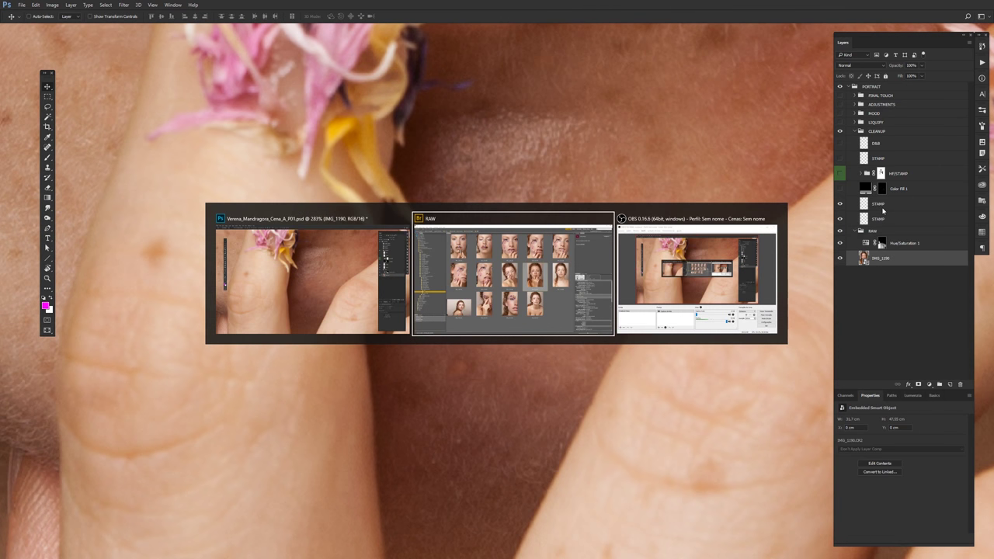
{"action": "key", "text": "alt+Tab"}
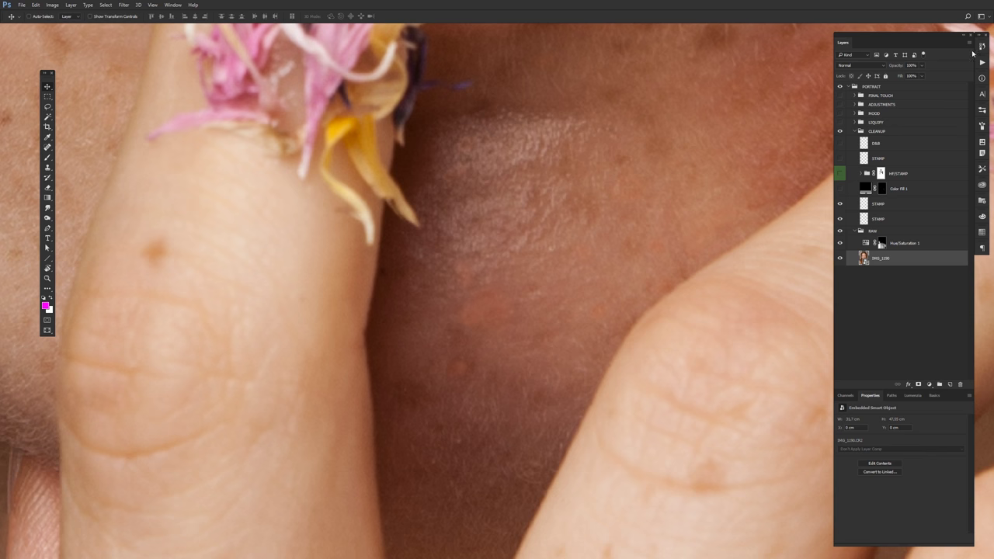
Revert the document to its as-opened History snapshot
{"action": "left_click", "coordinate": [982, 46]}
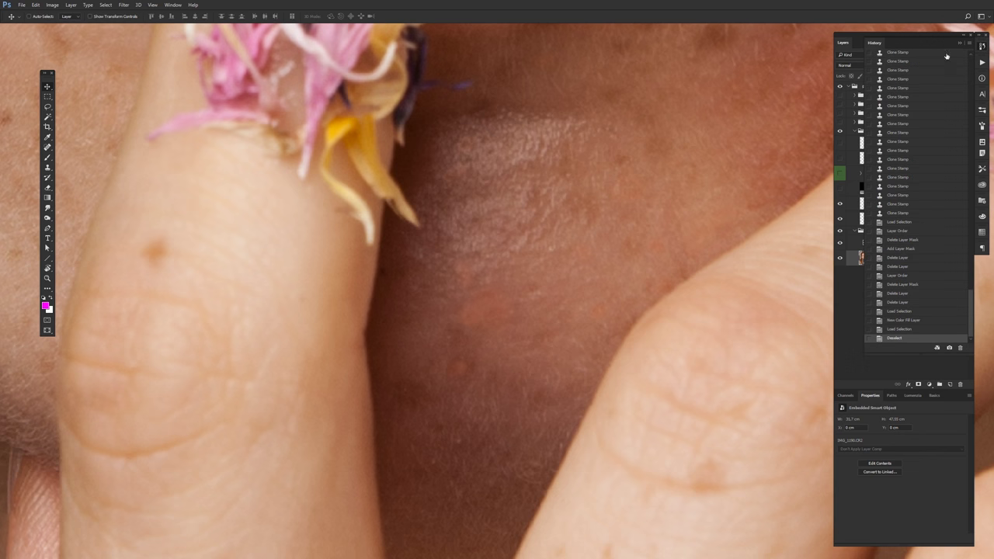
{"action": "left_click_drag", "start_coordinate": [969, 264], "coordinate": [969, 62]}
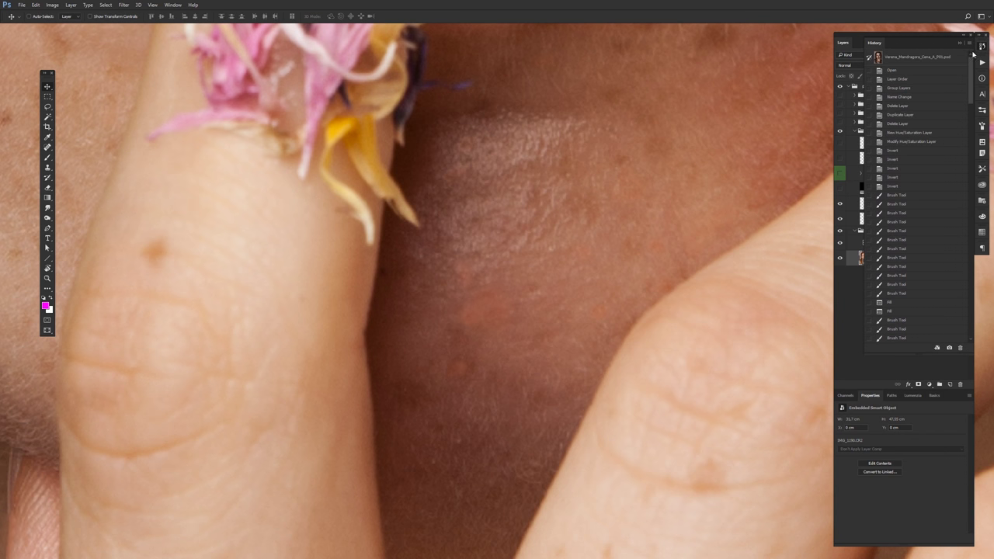
{"action": "left_click", "coordinate": [916, 57]}
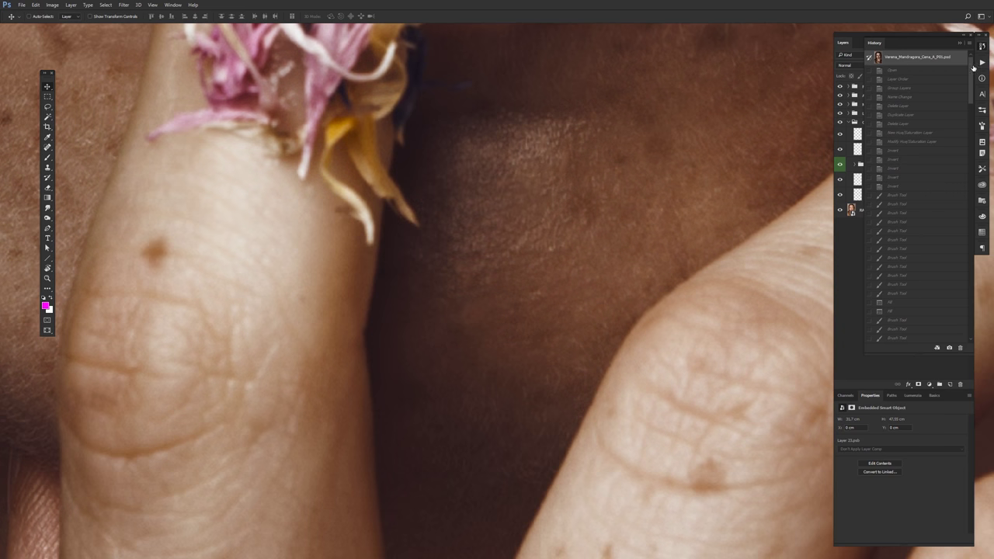
{"action": "left_click", "coordinate": [981, 46]}
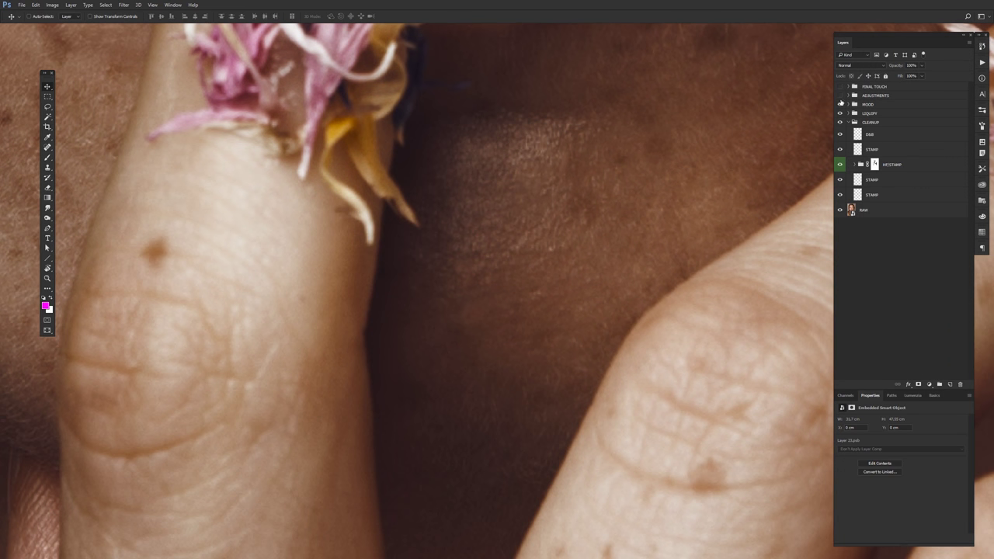
Show the CLEANUP group and its lower STAMP retouch layer
{"action": "left_click", "coordinate": [839, 194]}
{"action": "left_click", "coordinate": [874, 194]}
{"action": "scroll", "coordinate": [621, 281], "scroll_direction": "down", "scroll_amount": 2}
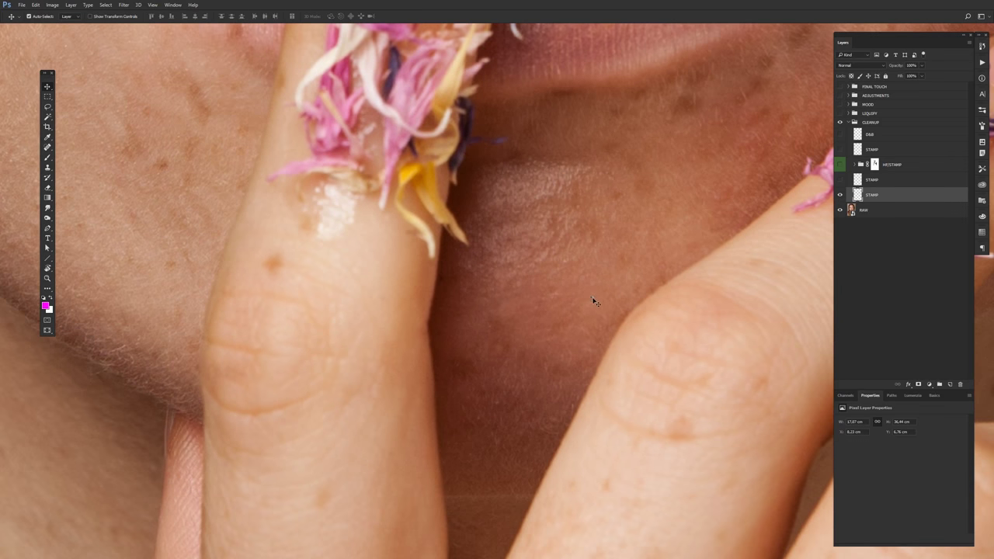
Turn on the upper STAMP layer, toggling it to compare the lips, chin and fingertip
{"action": "left_click_drag", "start_coordinate": [592, 300], "coordinate": [607, 311]}
{"action": "scroll", "coordinate": [704, 276], "scroll_direction": "down", "scroll_amount": 2}
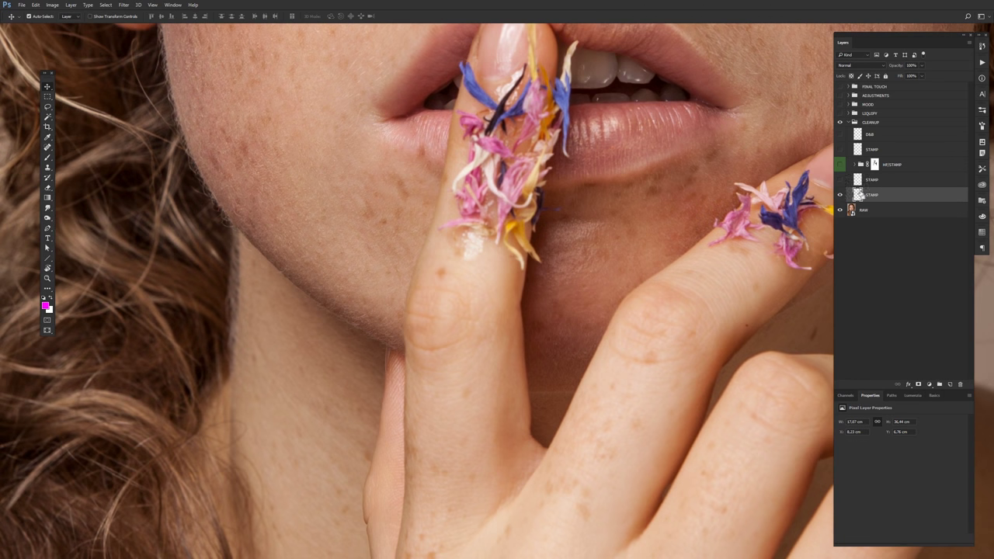
{"action": "left_click_drag", "start_coordinate": [728, 239], "coordinate": [592, 355]}
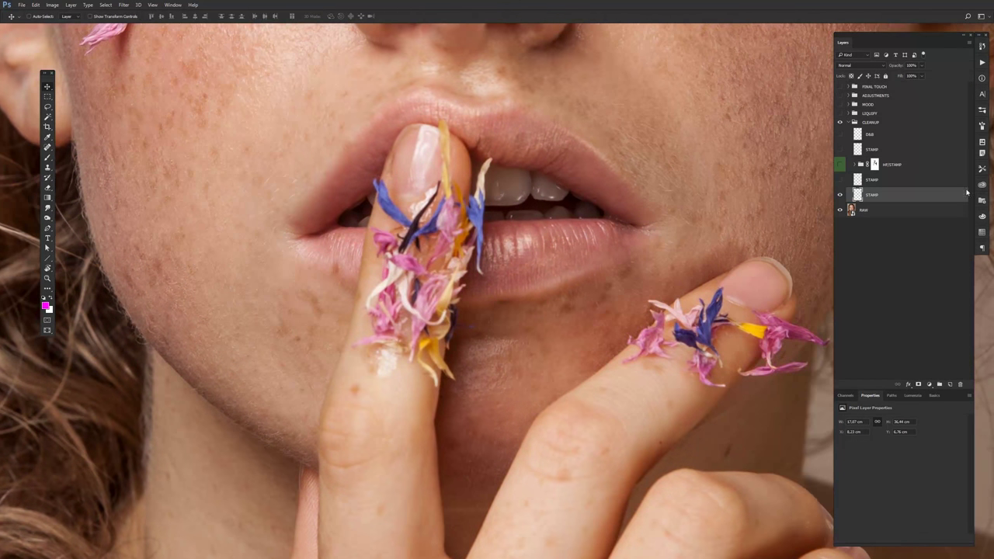
{"action": "left_click", "coordinate": [916, 184]}
{"action": "left_click", "coordinate": [839, 179]}
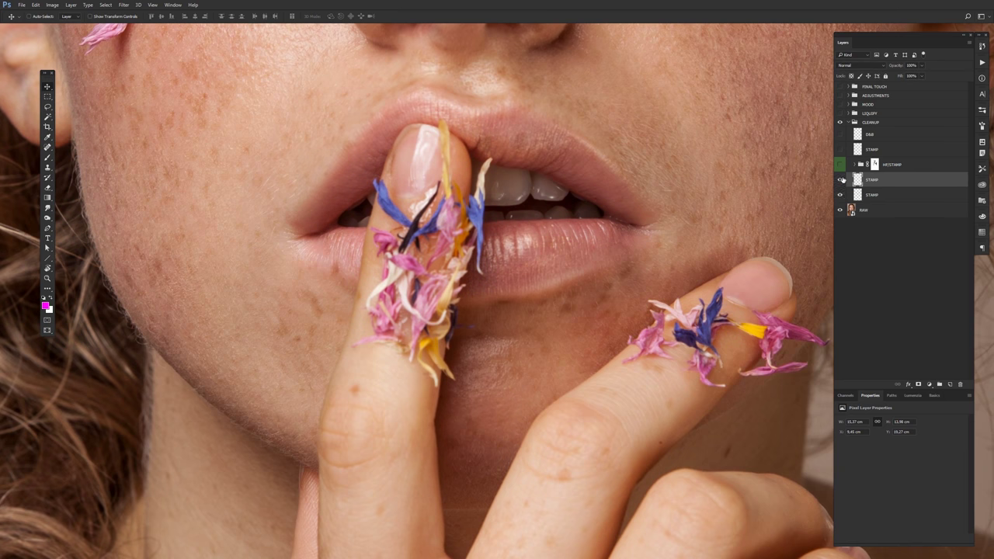
{"action": "left_click", "coordinate": [839, 179]}
{"action": "left_click", "coordinate": [839, 179]}
{"action": "left_click", "coordinate": [840, 179]}
{"action": "left_click_drag", "start_coordinate": [747, 331], "coordinate": [572, 311]}
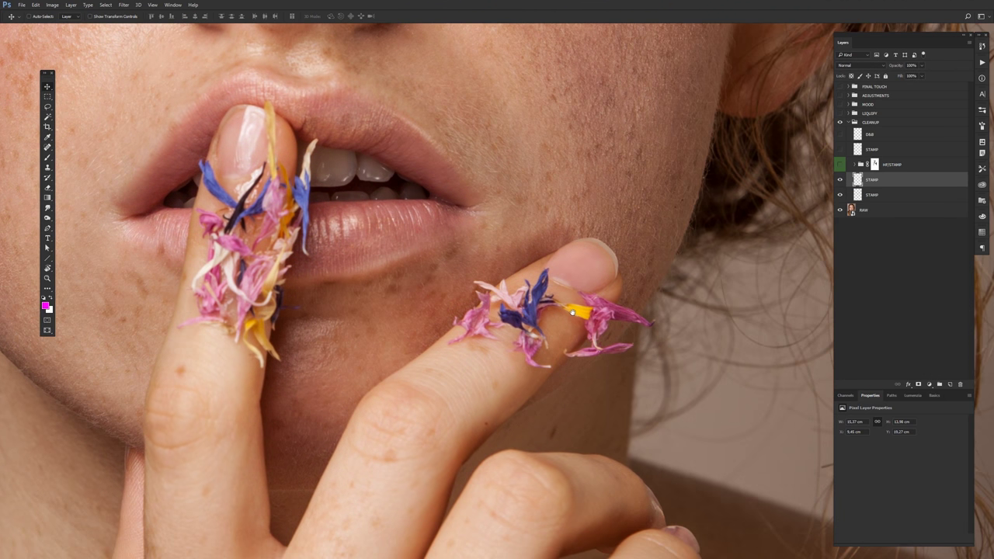
{"action": "scroll", "coordinate": [572, 312], "scroll_direction": "up", "scroll_amount": 3}
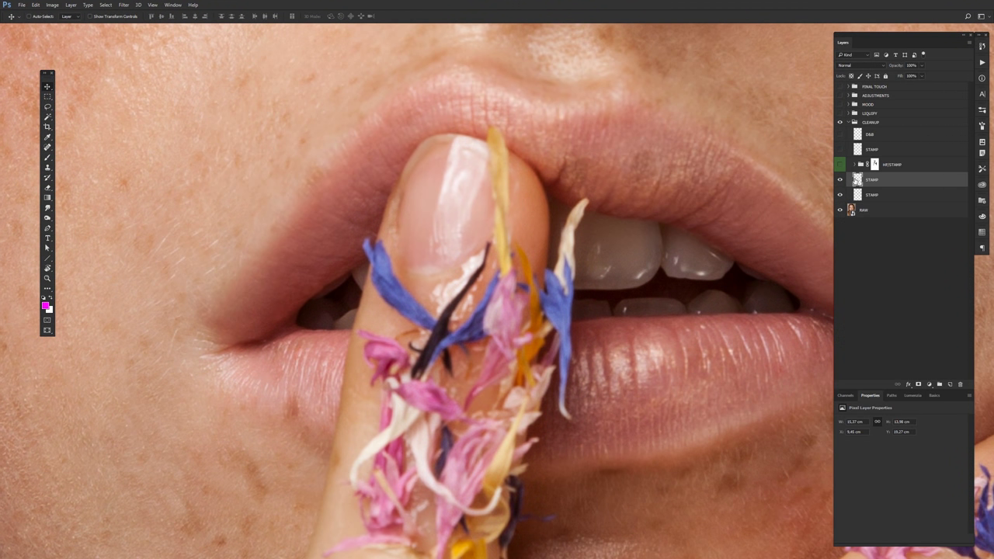
{"action": "key", "text": "s"}
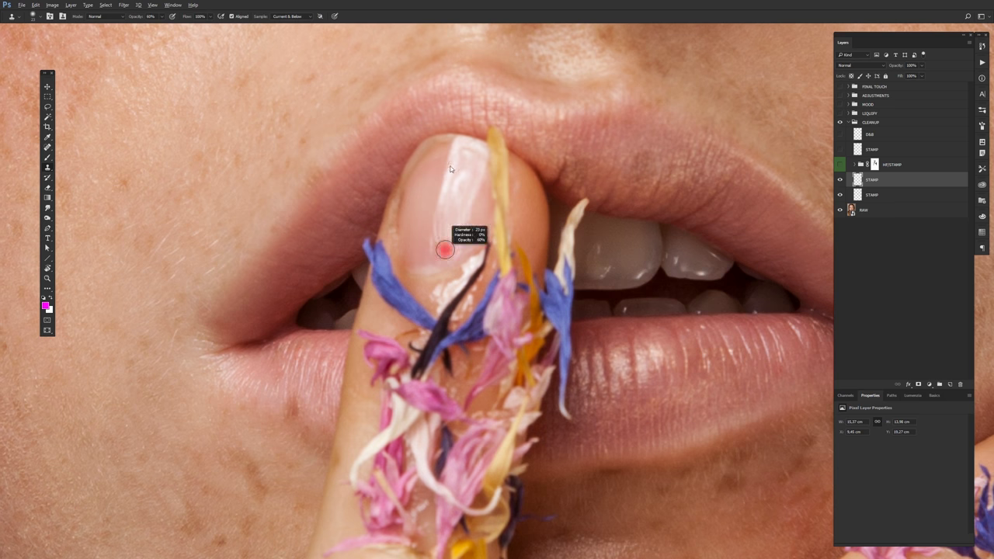
Lower the Clone Stamp opacity, then add and delete a mask on the STAMP layer
{"action": "scroll", "coordinate": [417, 190], "scroll_direction": "up", "scroll_amount": 3}
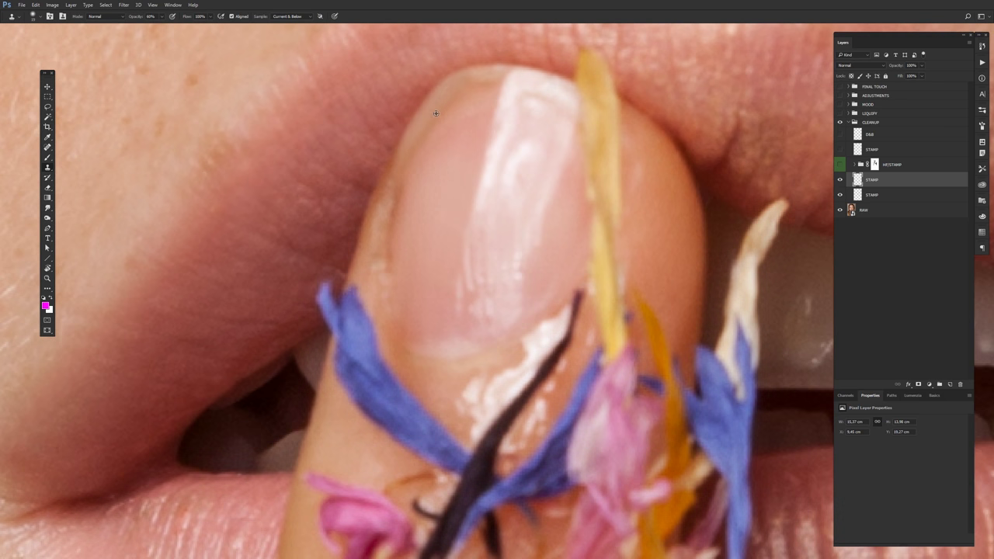
{"action": "key", "text": "1"}
{"action": "key", "text": "1"}
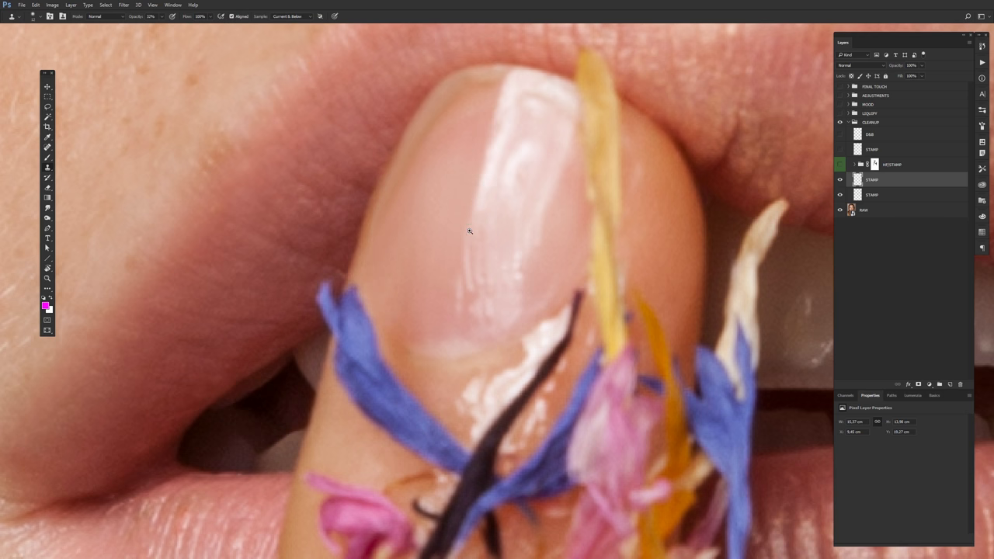
{"action": "key", "text": "ctrl+minus"}
{"action": "key", "text": "ctrl+minus"}
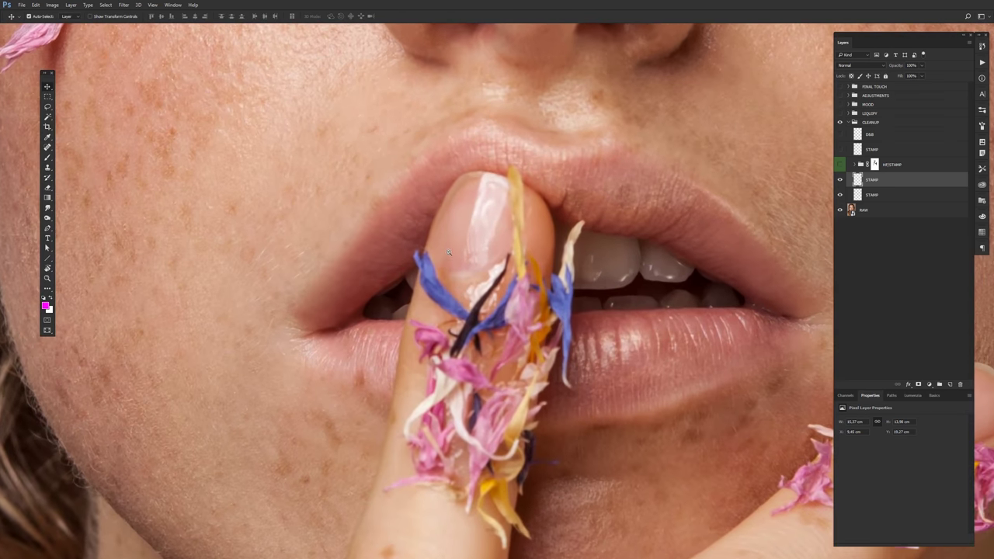
{"action": "key", "text": "ctrl+plus"}
{"action": "key", "text": "ctrl+plus"}
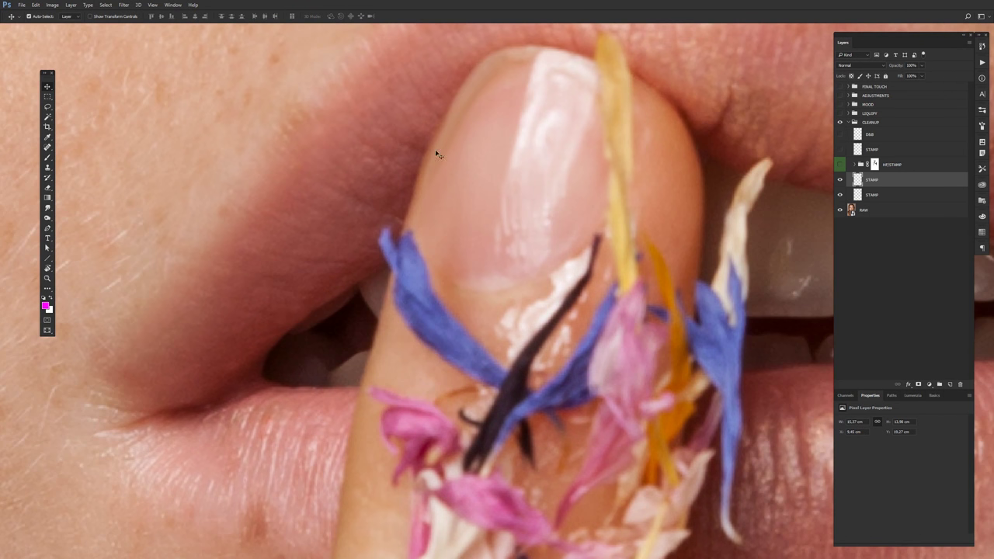
{"action": "key", "text": "b"}
{"action": "left_click_drag", "start_coordinate": [396, 232], "coordinate": [406, 235]}
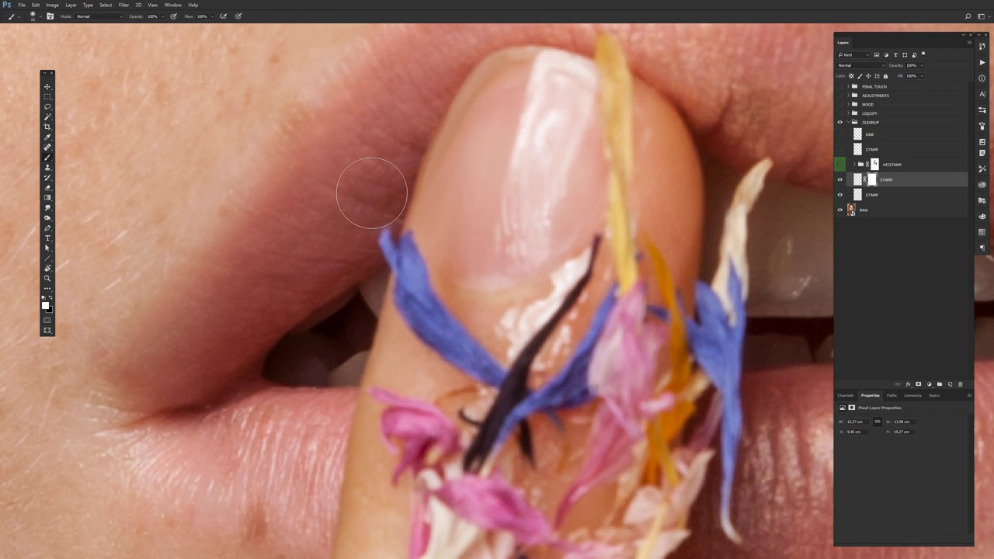
{"action": "key", "text": "v"}
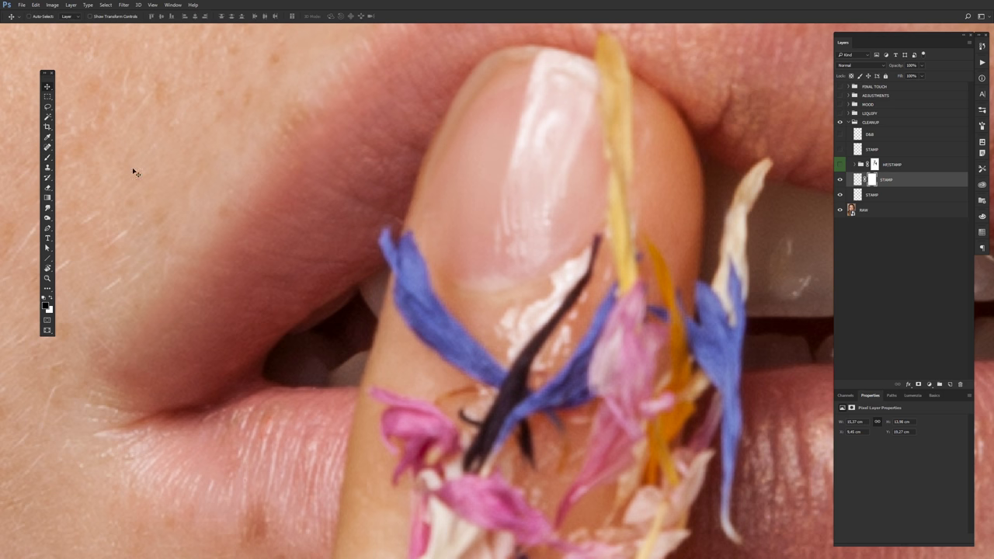
{"action": "right_click", "coordinate": [872, 180]}
{"action": "left_click", "coordinate": [890, 206]}
Clone-stamp and brush over the fingernail edge where it presses against the lip
{"action": "key", "text": "s"}
{"action": "left_click_drag", "start_coordinate": [528, 186], "coordinate": [517, 210]}
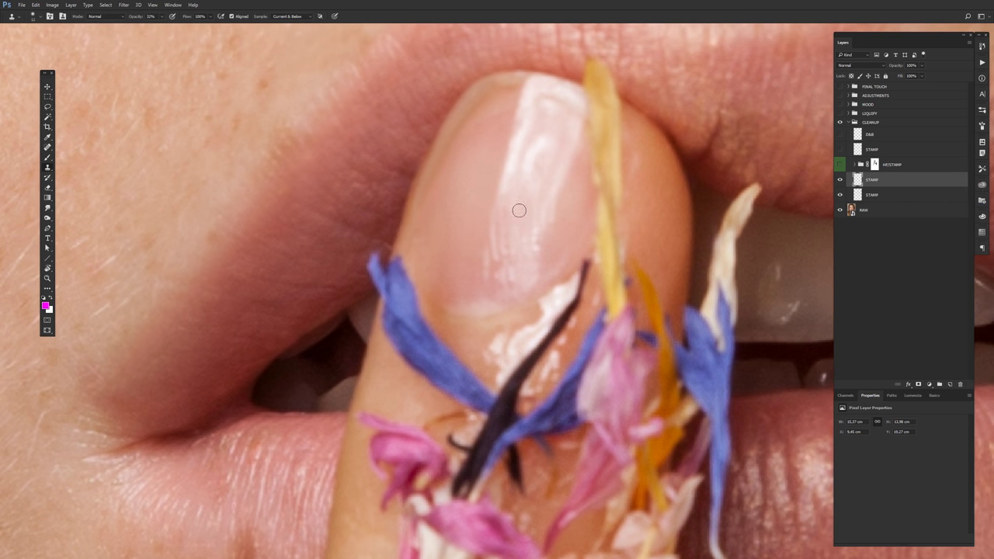
{"action": "scroll", "coordinate": [499, 224], "scroll_direction": "down", "scroll_amount": 2}
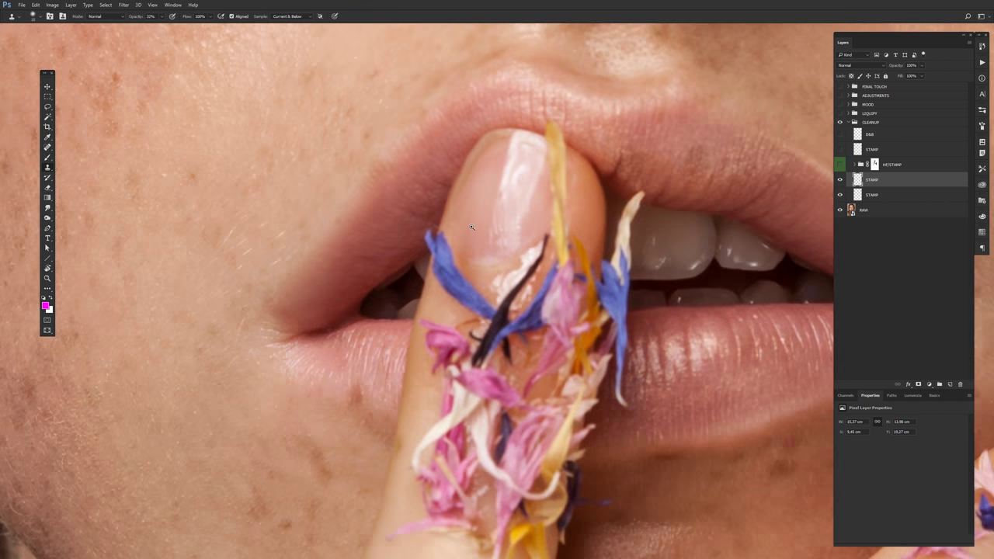
{"action": "scroll", "coordinate": [477, 77], "scroll_direction": "up", "scroll_amount": 4}
{"action": "scroll", "coordinate": [489, 200], "scroll_direction": "down", "scroll_amount": 2}
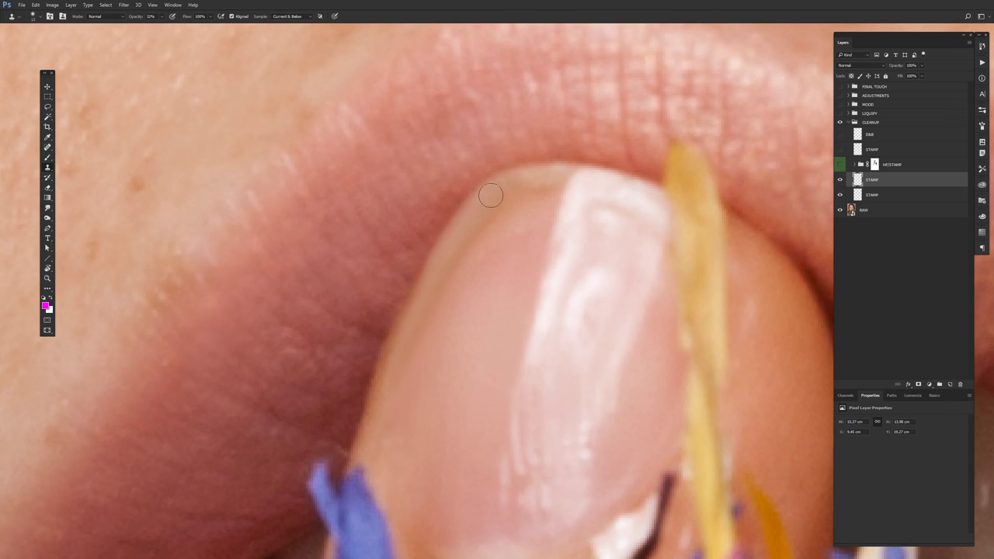
{"action": "key", "text": "b"}
{"action": "left_click_drag", "start_coordinate": [490, 195], "coordinate": [478, 199]}
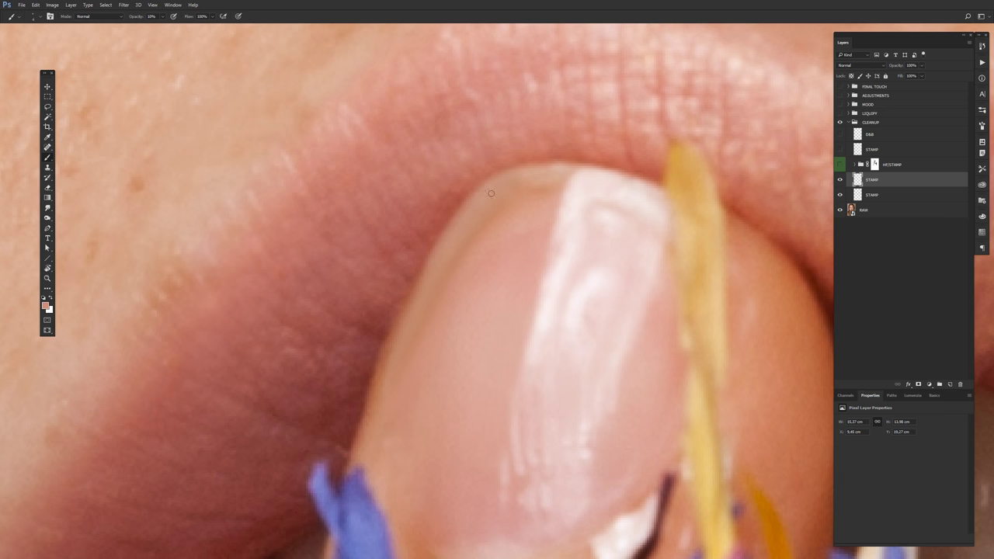
{"action": "key", "text": "bracketright"}
{"action": "scroll", "coordinate": [556, 235], "scroll_direction": "down", "scroll_amount": 5}
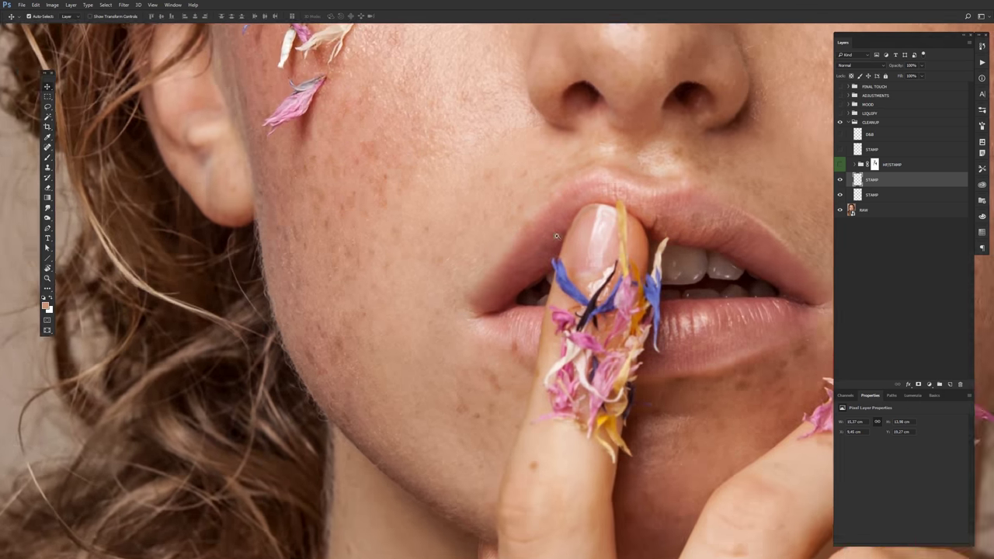
{"action": "scroll", "coordinate": [556, 235], "scroll_direction": "up", "scroll_amount": 5}
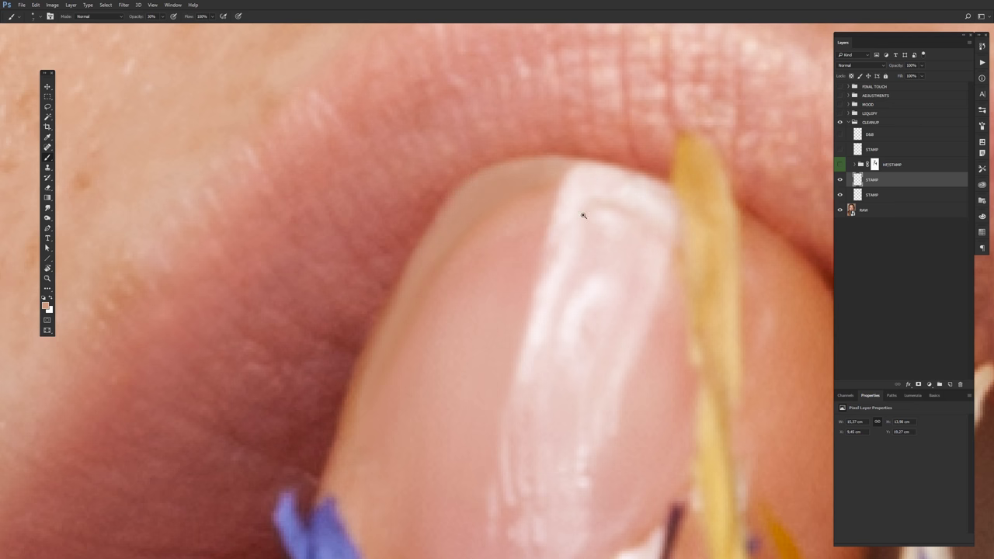
{"action": "scroll", "coordinate": [583, 215], "scroll_direction": "down", "scroll_amount": 2}
{"action": "scroll", "coordinate": [583, 215], "scroll_direction": "down", "scroll_amount": 1}
{"action": "scroll", "coordinate": [583, 215], "scroll_direction": "down", "scroll_amount": 2}
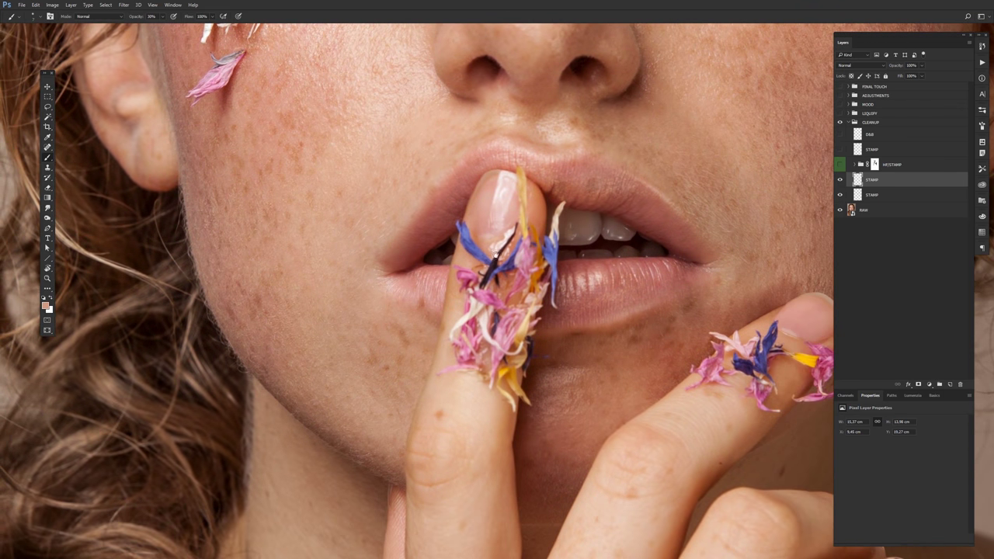
Pan back out to show the hand, hair and wider face
{"action": "key", "text": "v"}
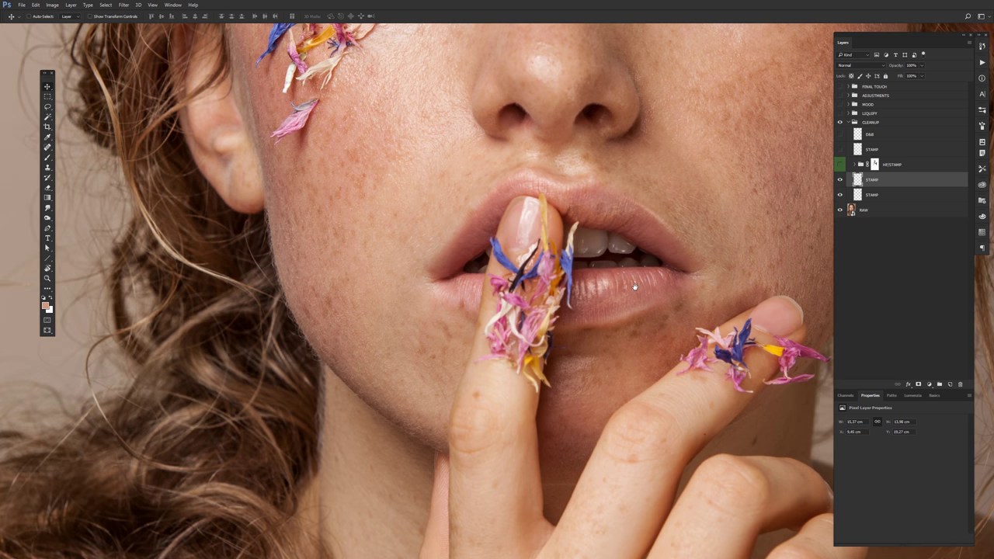
{"action": "left_click_drag", "start_coordinate": [649, 284], "coordinate": [334, 170]}
{"action": "scroll", "coordinate": [572, 229], "scroll_direction": "down", "scroll_amount": 3}
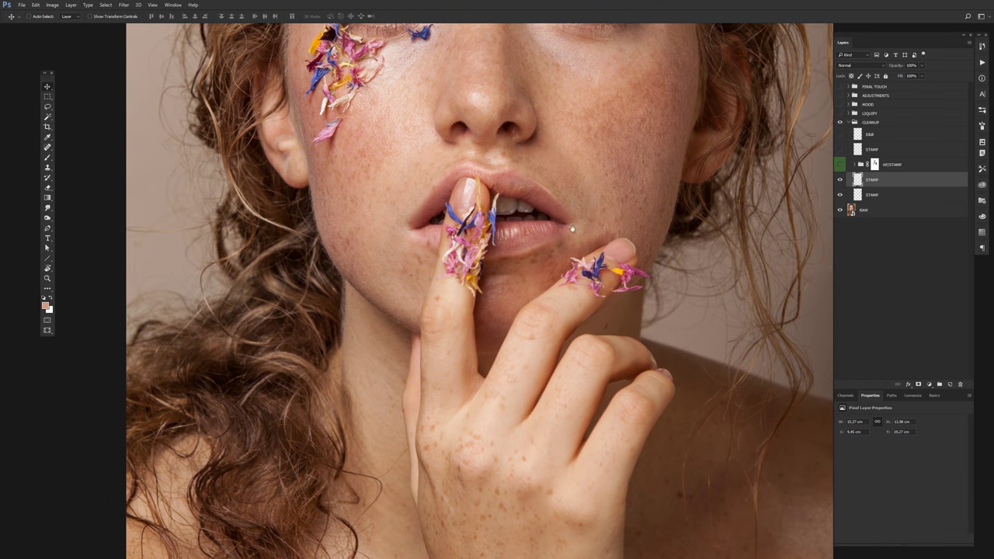
Expand HF/STAMP, preview its mask alone, then disable the mask to compare
{"action": "left_click", "coordinate": [854, 164]}
{"action": "left_click", "coordinate": [874, 165]}
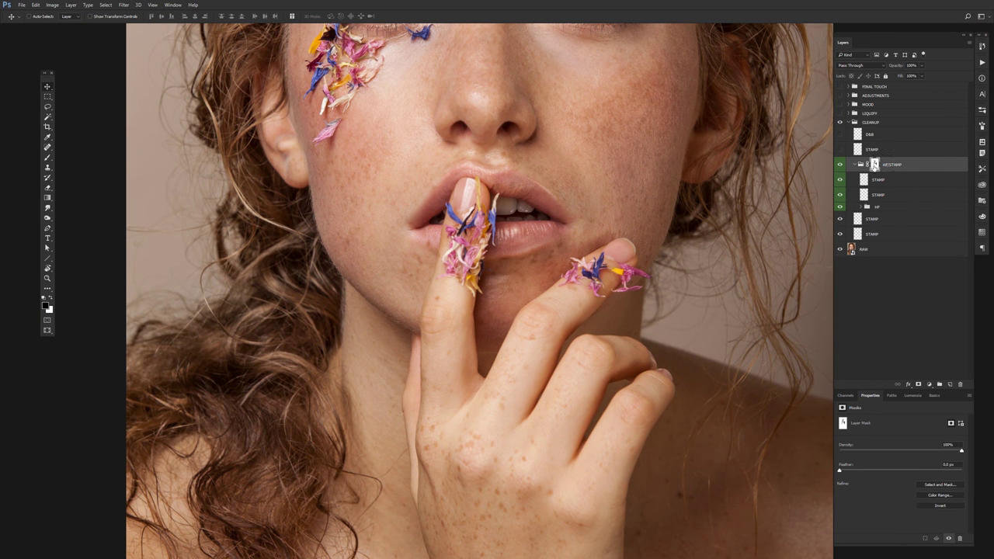
{"action": "left_click", "coordinate": [875, 165], "text": "alt"}
{"action": "left_click", "coordinate": [874, 164], "text": "shift"}
{"action": "key", "text": "ctrl+0"}
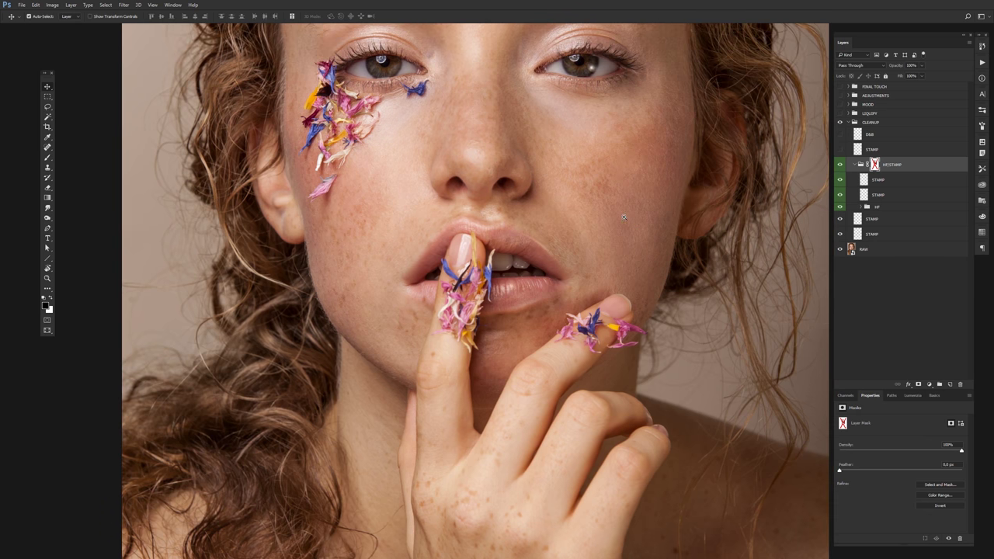
{"action": "scroll", "coordinate": [706, 240], "scroll_direction": "up", "scroll_amount": 5}
{"action": "scroll", "coordinate": [724, 253], "scroll_direction": "down", "scroll_amount": 2}
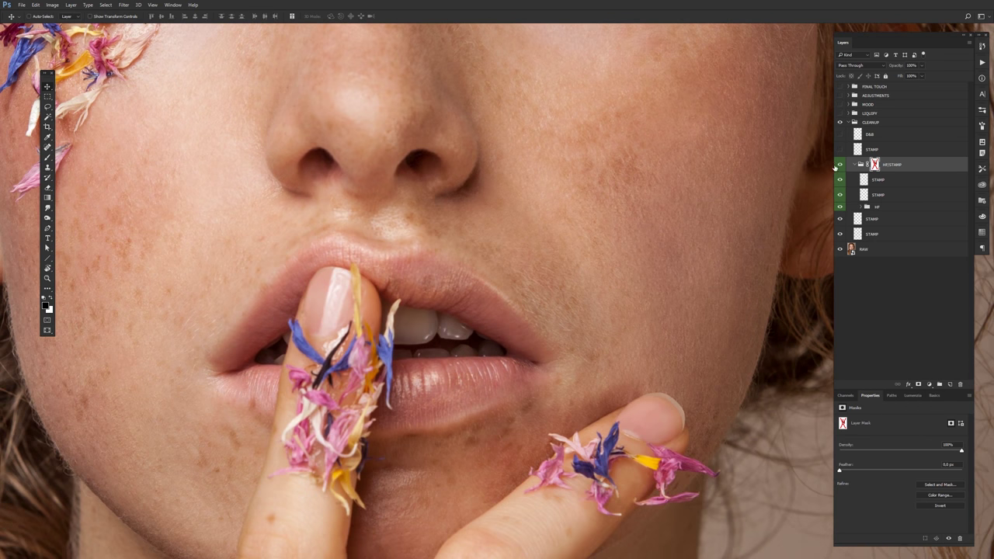
Flick the HF/STAMP mask on and off for a whole-face before-and-after comparison
{"action": "left_click", "coordinate": [874, 165], "text": "shift"}
{"action": "left_click", "coordinate": [875, 164], "text": "shift"}
{"action": "left_click", "coordinate": [875, 164], "text": "shift"}
{"action": "left_click", "coordinate": [875, 165], "text": "shift"}
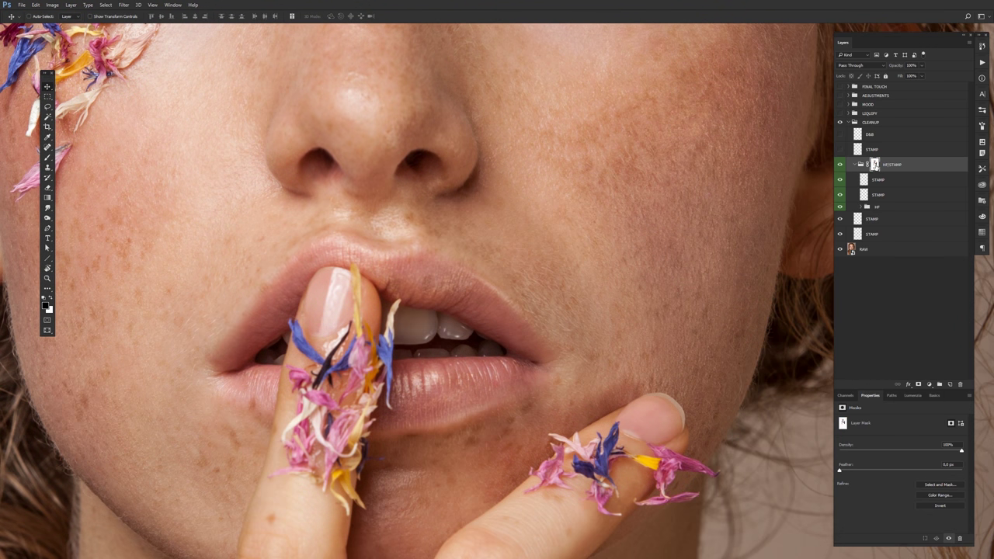
{"action": "left_click", "coordinate": [875, 164], "text": "shift"}
{"action": "left_click", "coordinate": [875, 164], "text": "shift"}
{"action": "key", "text": "ctrl+0"}
{"action": "scroll", "coordinate": [634, 284], "scroll_direction": "up", "scroll_amount": 5}
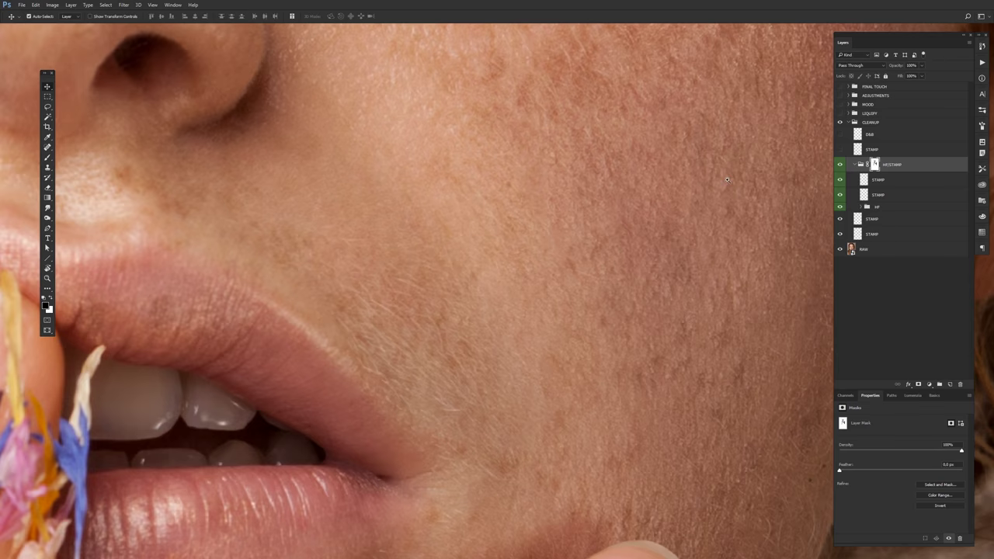
{"action": "key", "text": "ctrl+0"}
{"action": "left_click", "coordinate": [839, 164]}
Leave the HF/STAMP mask disabled and add an empty Layer 24 above HIGH and LOW
{"action": "left_click", "coordinate": [862, 207]}
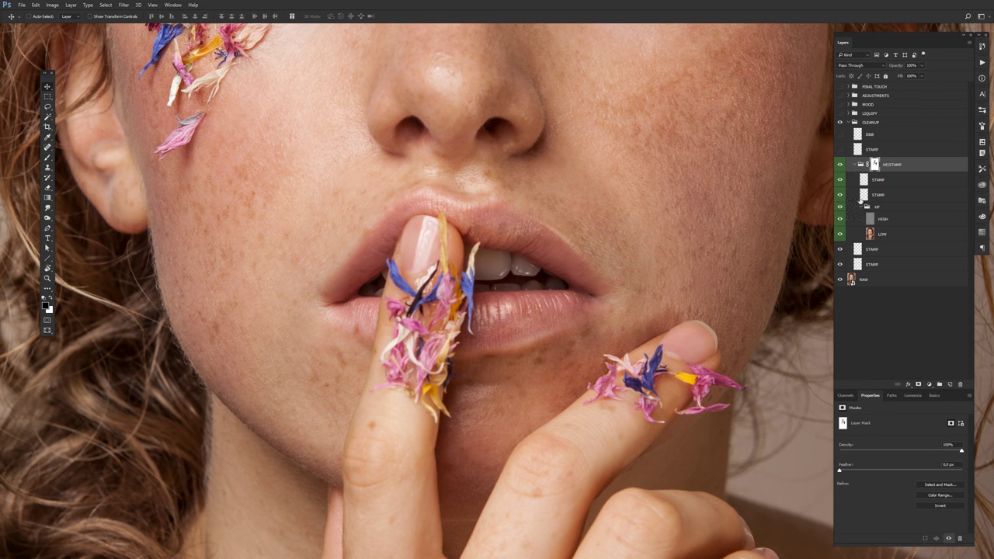
{"action": "left_click", "coordinate": [874, 164], "text": "shift"}
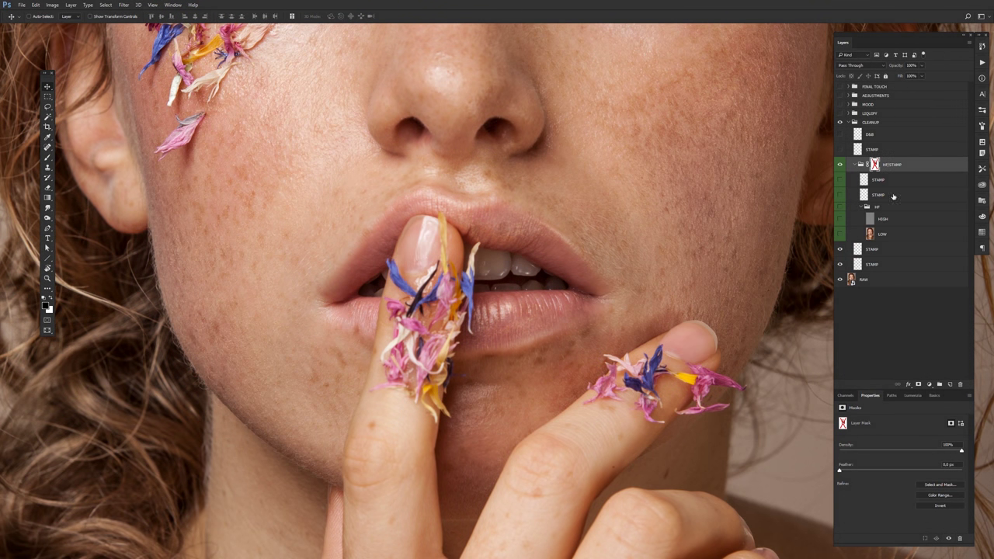
{"action": "left_click", "coordinate": [889, 235]}
{"action": "left_click", "coordinate": [899, 222]}
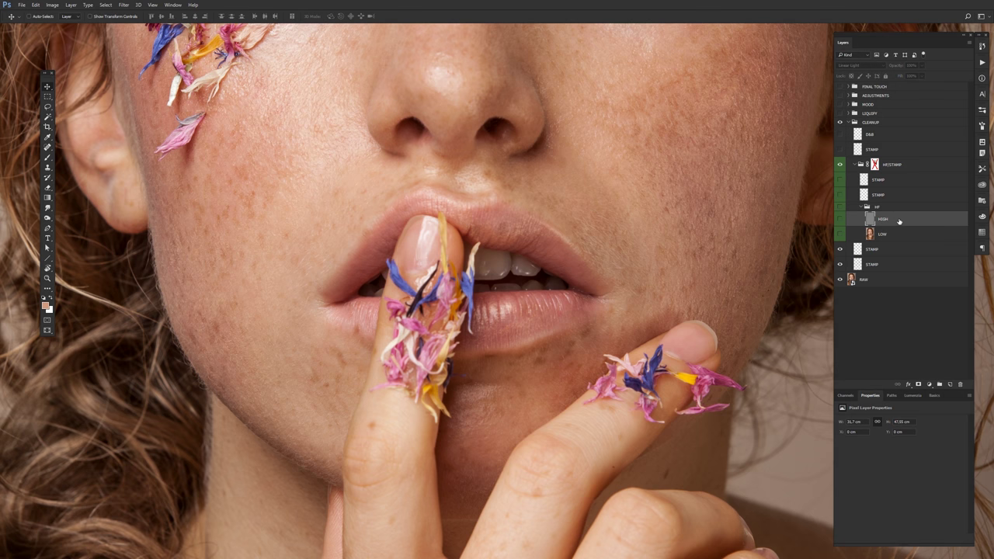
{"action": "left_click", "coordinate": [880, 208]}
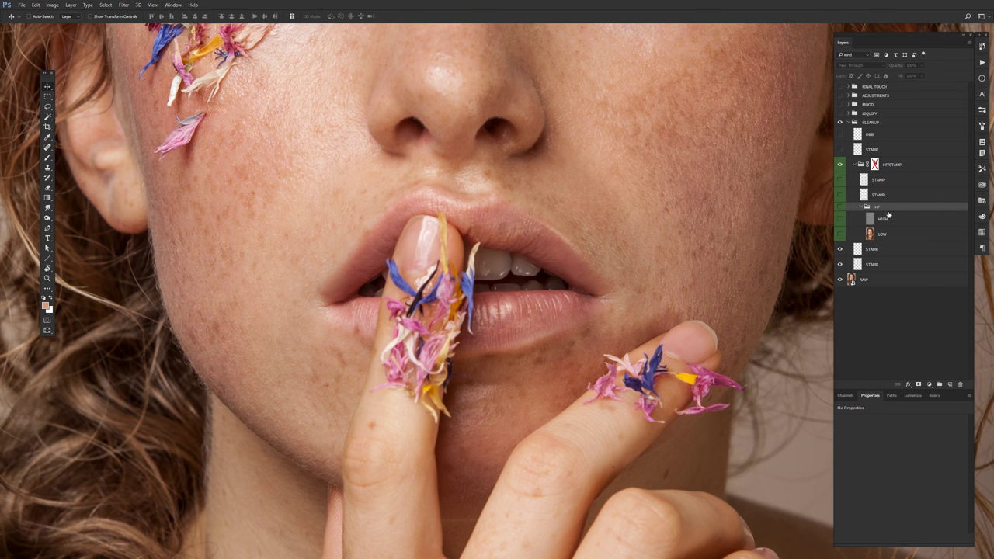
{"action": "left_click", "coordinate": [949, 385]}
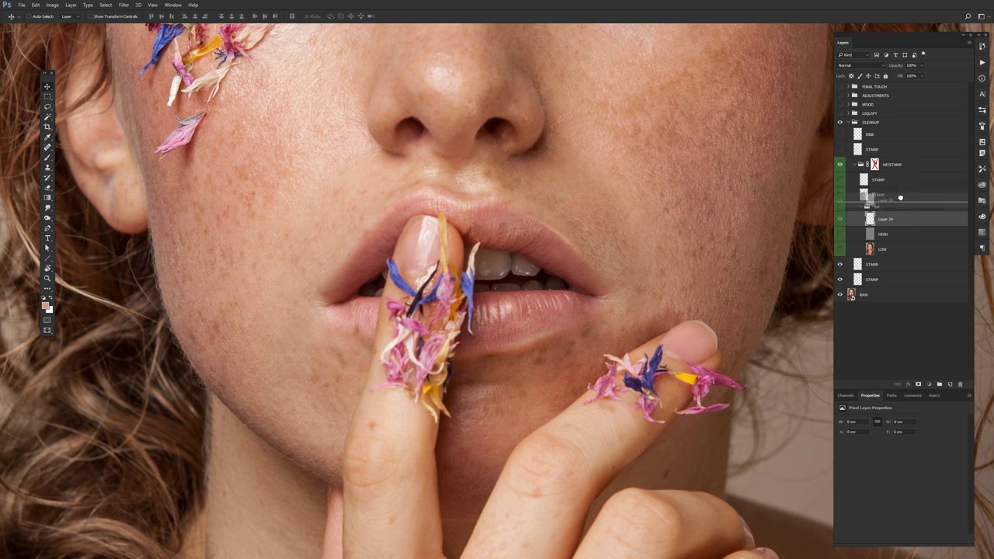
Name the new group 'Frequency Separation' and delete the empty Layer 24
{"action": "double_click", "coordinate": [906, 206]}
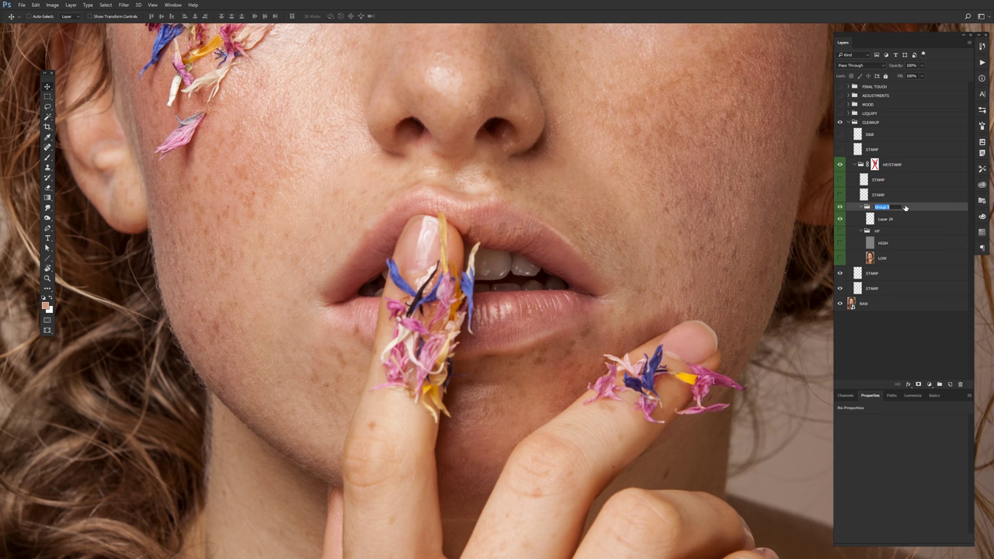
{"action": "type", "text": "H"}
{"action": "key", "text": "Return"}
{"action": "key", "text": "Delete"}
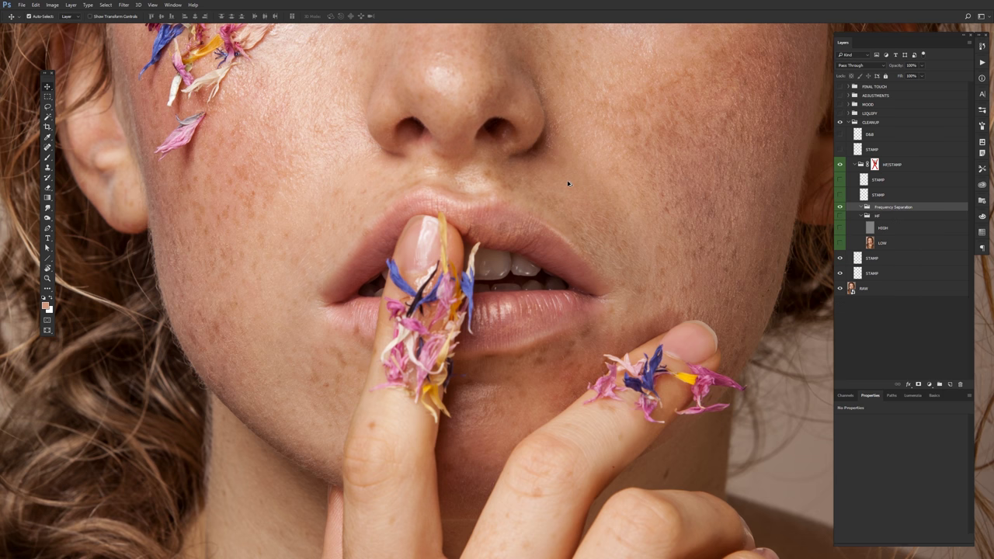
Stamp a merged copy of the image named LOW and duplicate it as HIGH
{"action": "key", "text": "ctrl+shift+alt+e"}
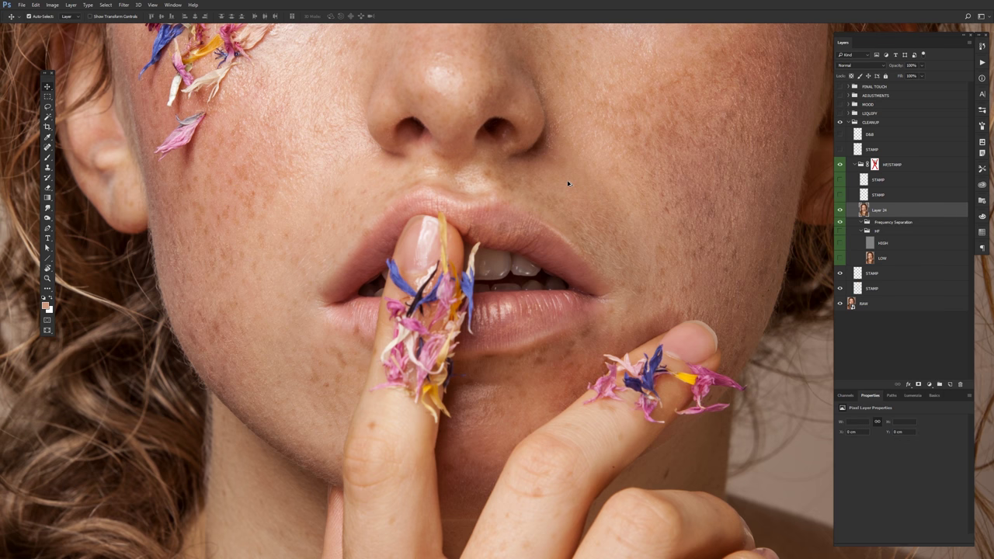
{"action": "key", "text": "ctrl+shift+alt+e"}
{"action": "double_click", "coordinate": [879, 210]}
{"action": "type", "text": "LOW"}
{"action": "key", "text": "Return"}
{"action": "key", "text": "ctrl+j"}
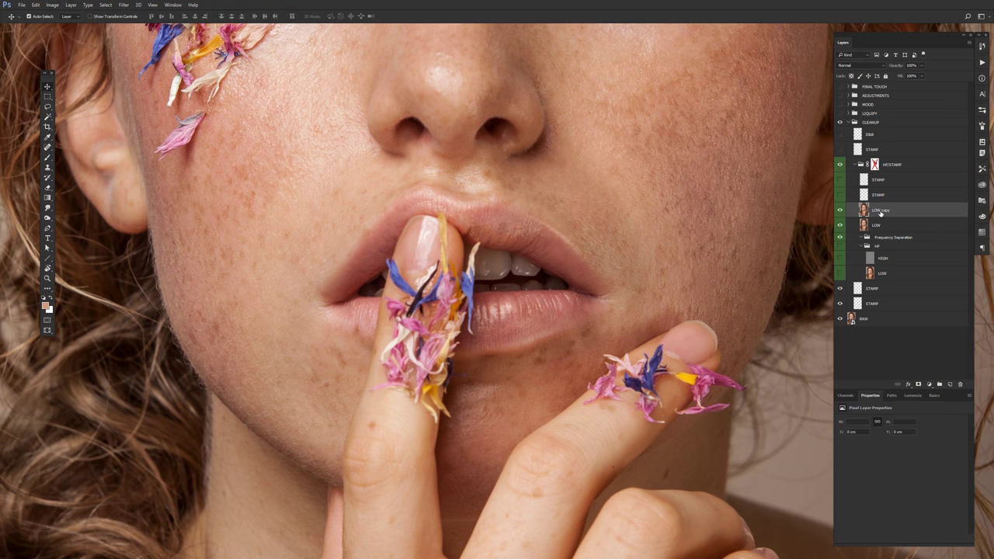
{"action": "double_click", "coordinate": [879, 210]}
{"action": "type", "text": "HIGH"}
{"action": "key", "text": "Return"}
Apply a 15-pixel Gaussian Blur to the LOW layer
{"action": "left_click", "coordinate": [871, 224]}
{"action": "left_click", "coordinate": [123, 5]}
{"action": "mouse_move", "coordinate": [129, 90]}
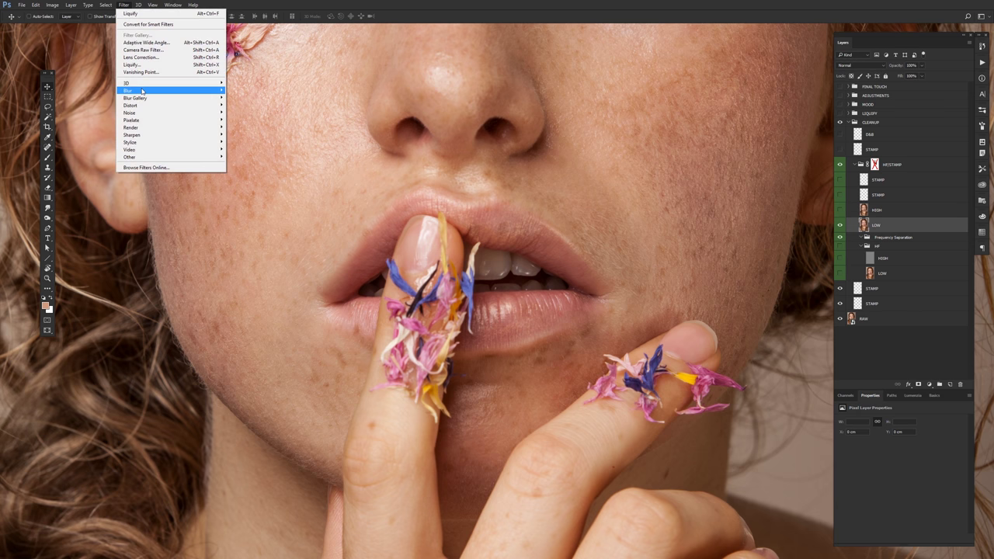
{"action": "left_click", "coordinate": [94, 119]}
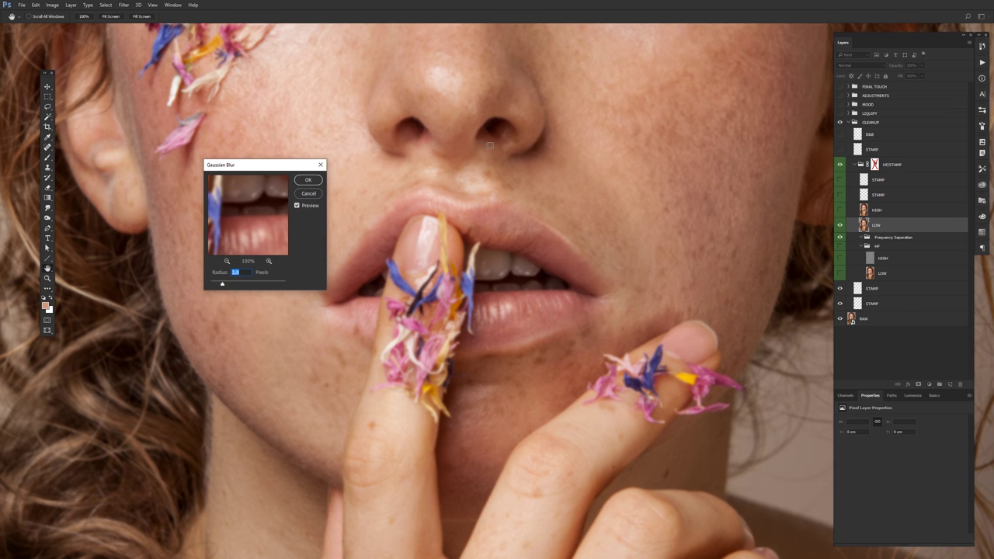
{"action": "key", "text": "ctrl+0"}
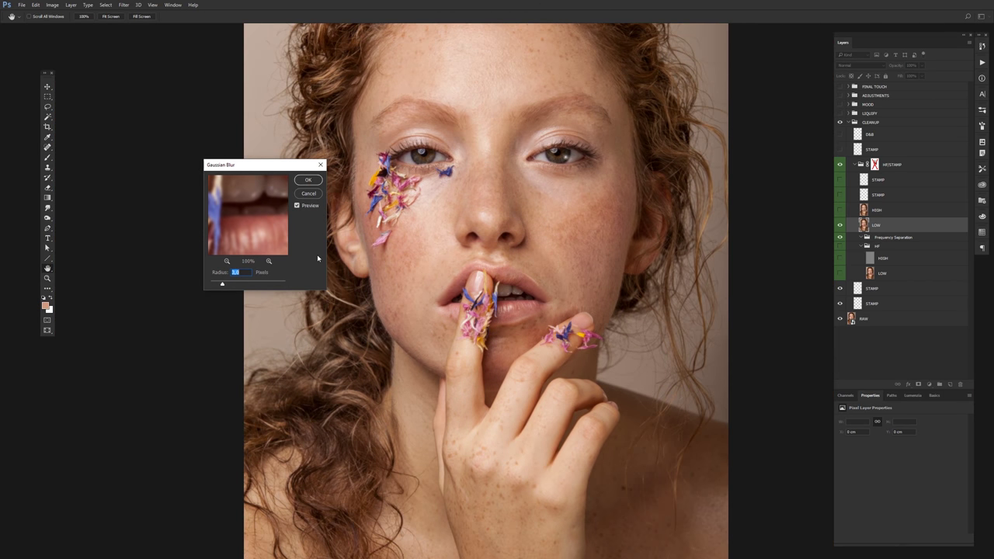
{"action": "type", "text": "7"}
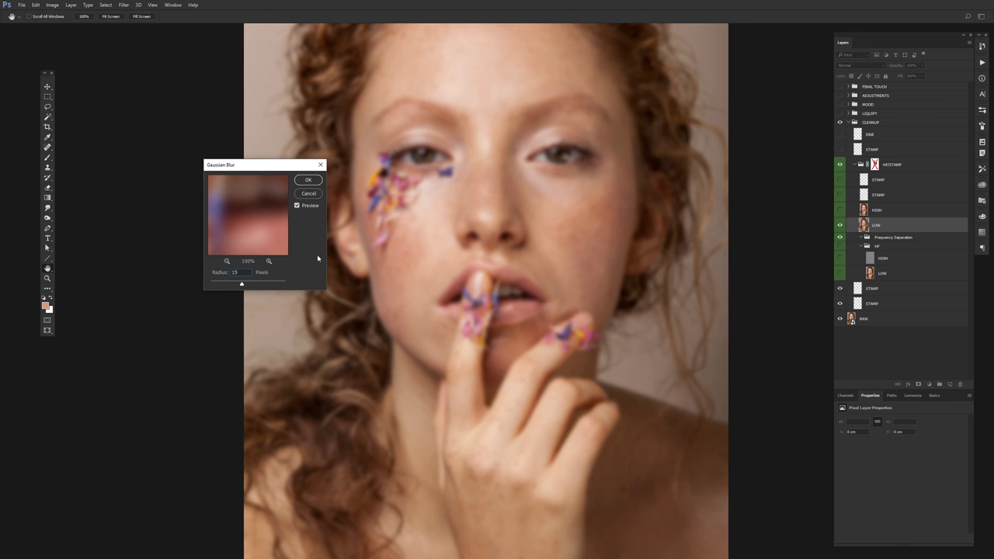
{"action": "key", "text": "Return"}
Make the HIGH layer visible again and select it
{"action": "left_click", "coordinate": [839, 210]}
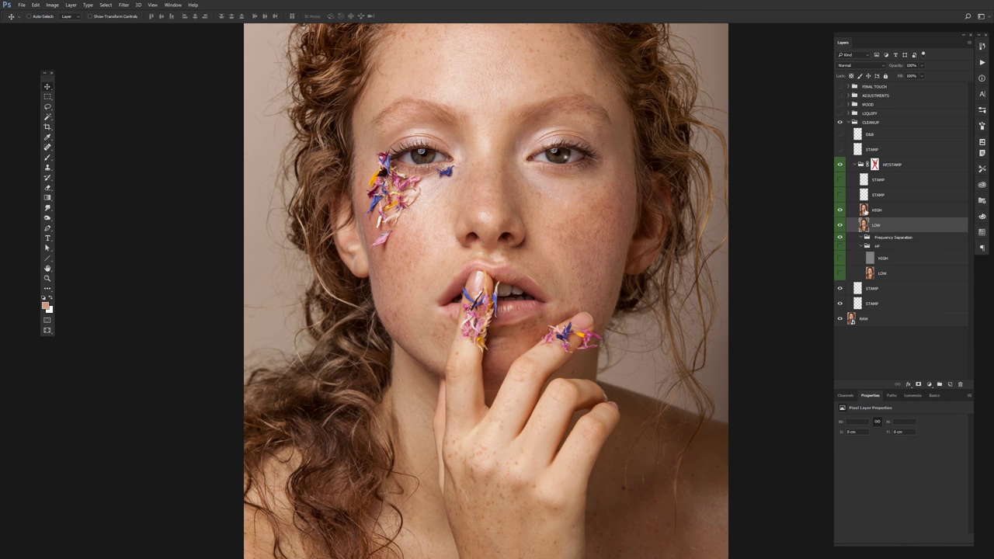
{"action": "left_click", "coordinate": [905, 211]}
{"action": "left_click", "coordinate": [51, 5]}
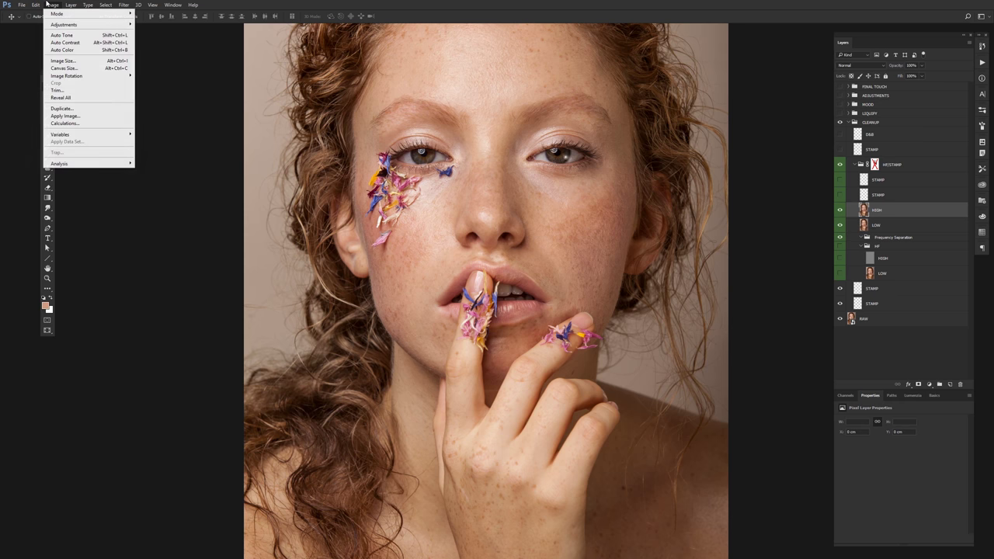
Rename the LOW layer to LOW2 and select HIGH
{"action": "left_click", "coordinate": [66, 115]}
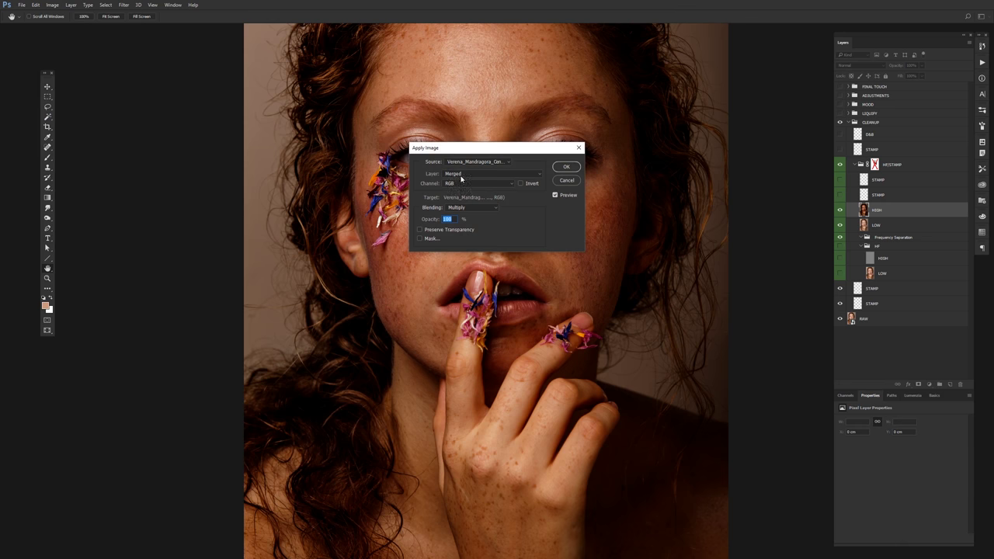
{"action": "left_click", "coordinate": [461, 177]}
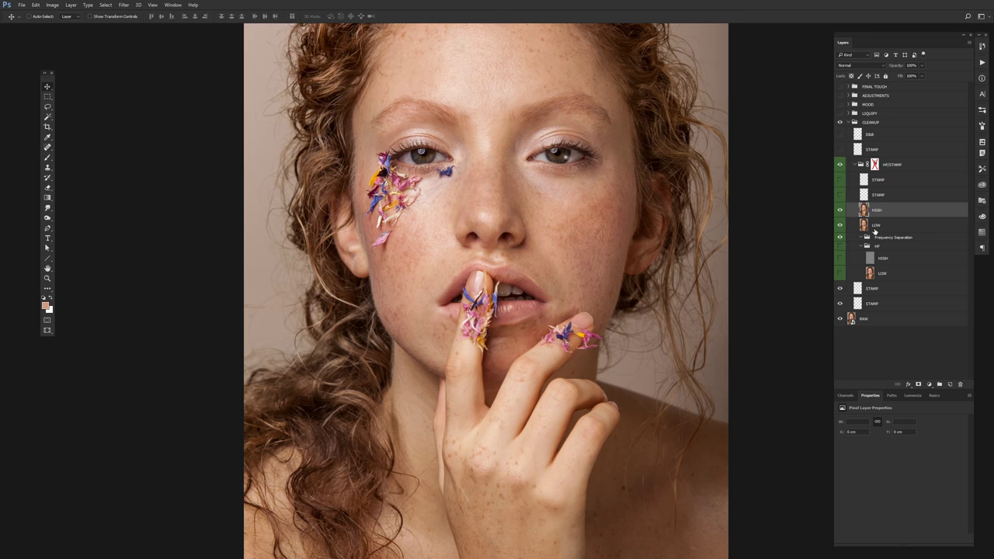
{"action": "double_click", "coordinate": [877, 225]}
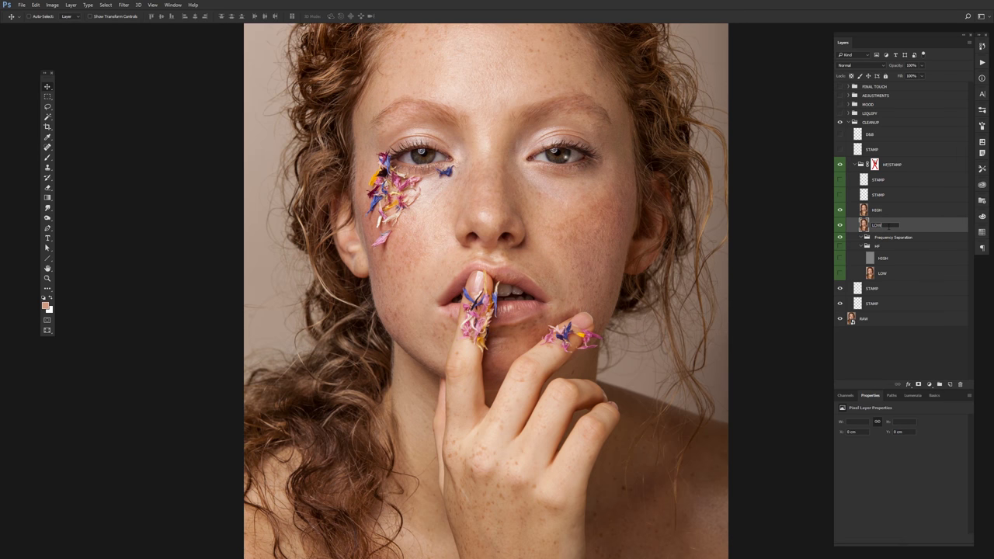
{"action": "type", "text": "2"}
{"action": "left_click", "coordinate": [882, 210]}
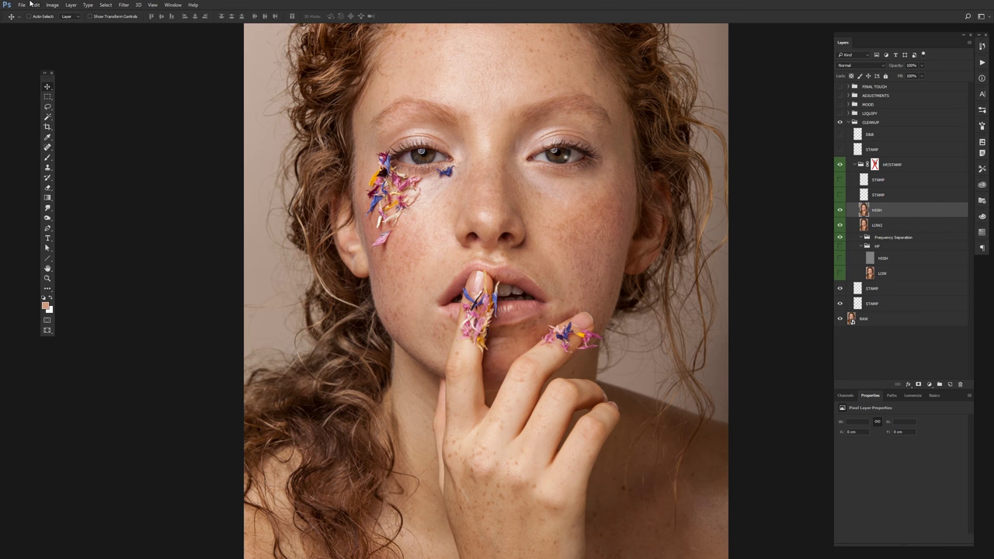
Apply Image to HIGH from LOW2 using Subtract, Scale 2, Offset 128
{"action": "left_click", "coordinate": [36, 5]}
{"action": "left_click", "coordinate": [70, 117]}
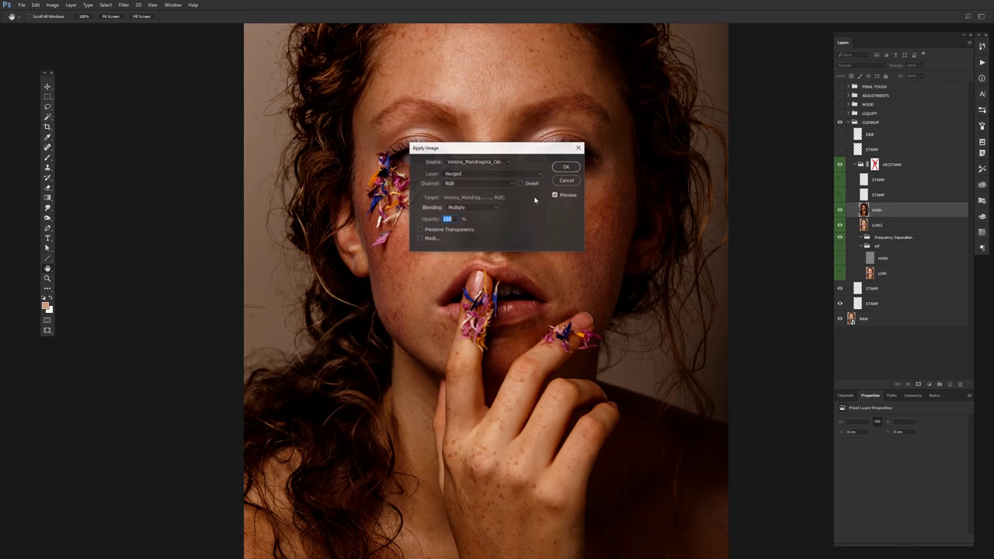
{"action": "left_click", "coordinate": [489, 173]}
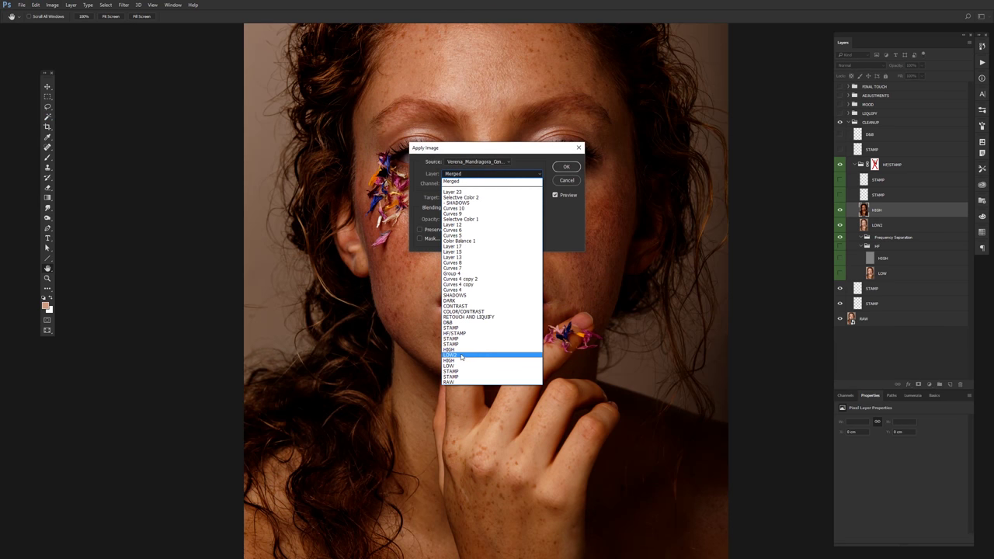
{"action": "left_click", "coordinate": [461, 355]}
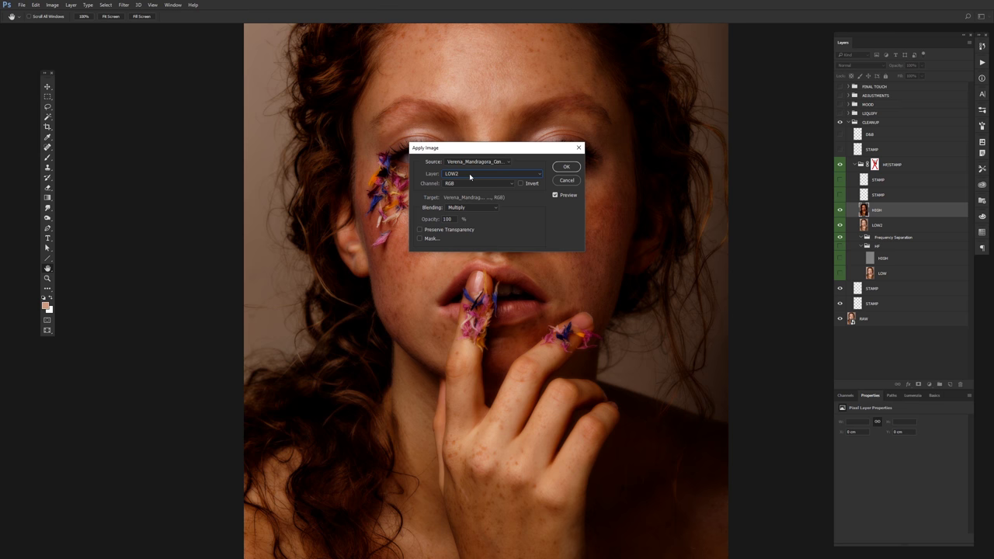
{"action": "left_click", "coordinate": [467, 208]}
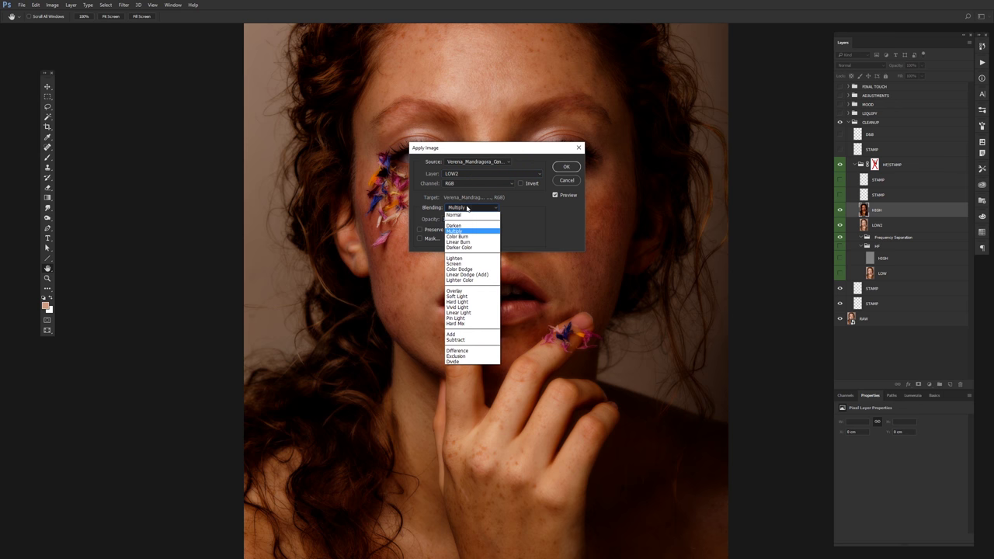
{"action": "left_click", "coordinate": [469, 340]}
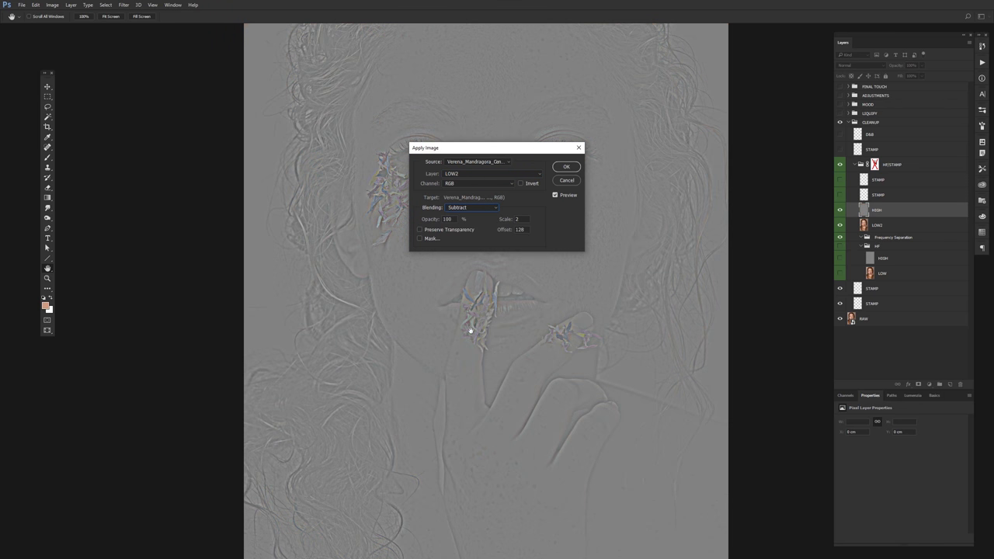
{"action": "left_click", "coordinate": [425, 219]}
{"action": "left_click", "coordinate": [570, 166]}
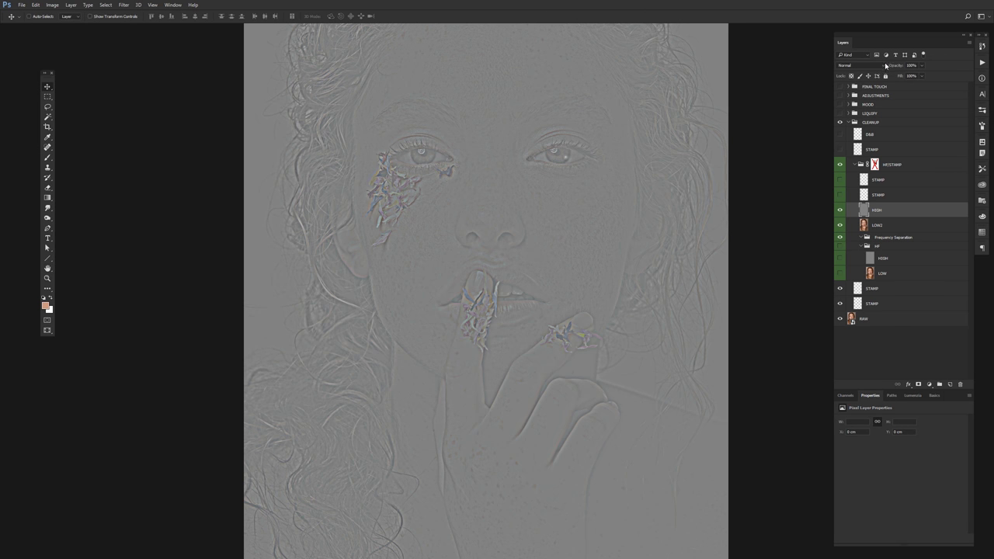
Set HIGH to Linear Light and select it together with LOW2
{"action": "left_click", "coordinate": [885, 66]}
{"action": "left_click", "coordinate": [866, 164]}
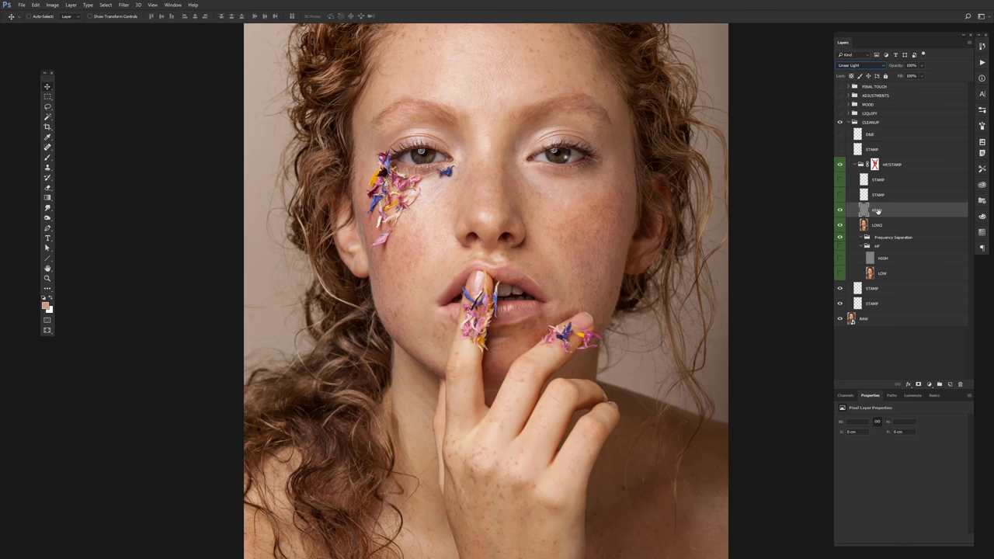
{"action": "left_click", "coordinate": [888, 224], "text": "shift"}
Group HIGH and LOW2 and place them inside the Frequency Separation group
{"action": "key", "text": "ctrl+g"}
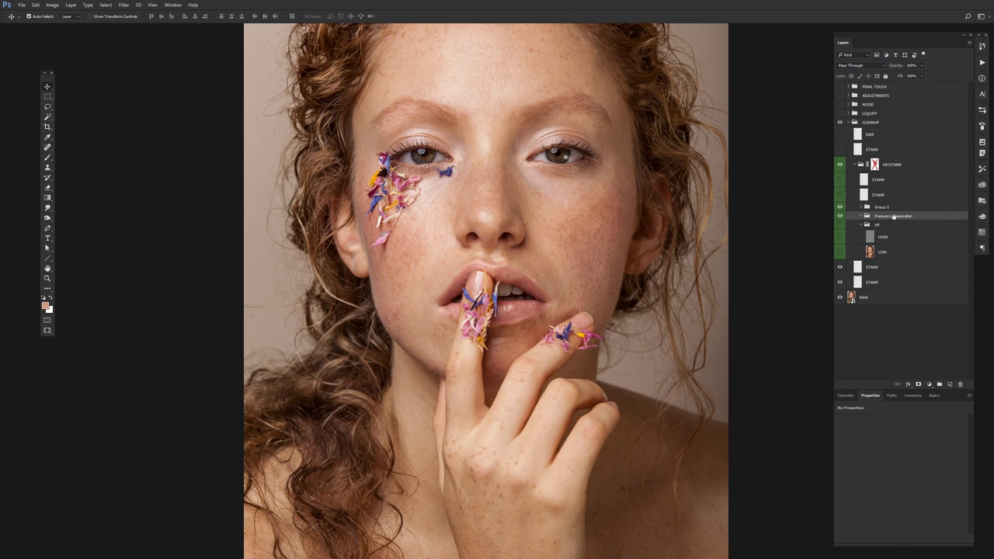
{"action": "left_click", "coordinate": [863, 207]}
{"action": "mouse_move", "coordinate": [893, 246]}
{"action": "left_mouse_down"}
{"action": "mouse_move", "coordinate": [910, 246]}
{"action": "mouse_move", "coordinate": [896, 208]}
{"action": "left_mouse_up"}
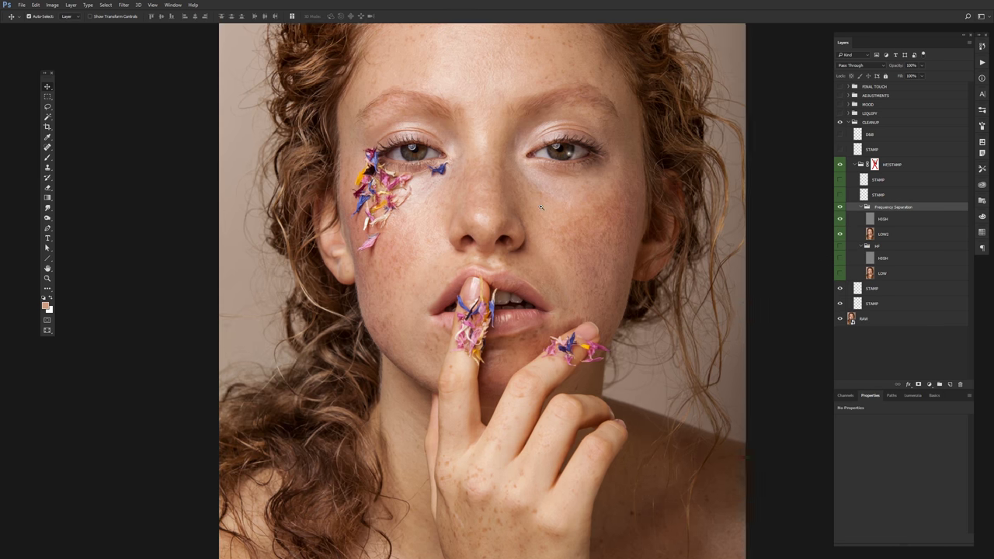
Toggle the Frequency Separation group to compare the skin before and after
{"action": "key", "text": "ctrl+1"}
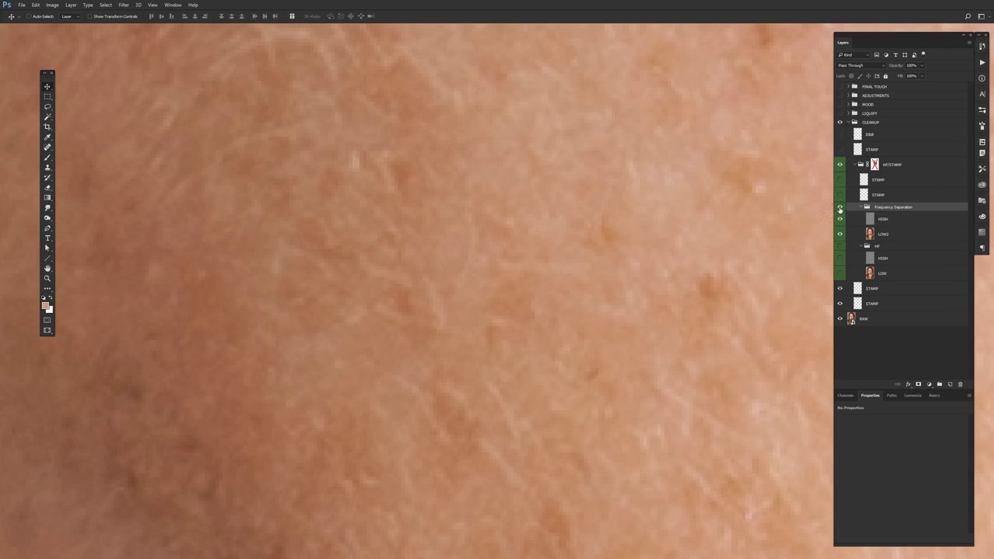
{"action": "left_click", "coordinate": [839, 208]}
{"action": "left_click", "coordinate": [839, 208]}
{"action": "left_click", "coordinate": [840, 208]}
{"action": "left_click", "coordinate": [840, 208]}
{"action": "left_click", "coordinate": [840, 208]}
{"action": "left_click", "coordinate": [839, 208]}
{"action": "left_click", "coordinate": [840, 208]}
{"action": "left_click", "coordinate": [840, 208]}
{"action": "left_click", "coordinate": [839, 208]}
{"action": "key", "text": "ctrl+0"}
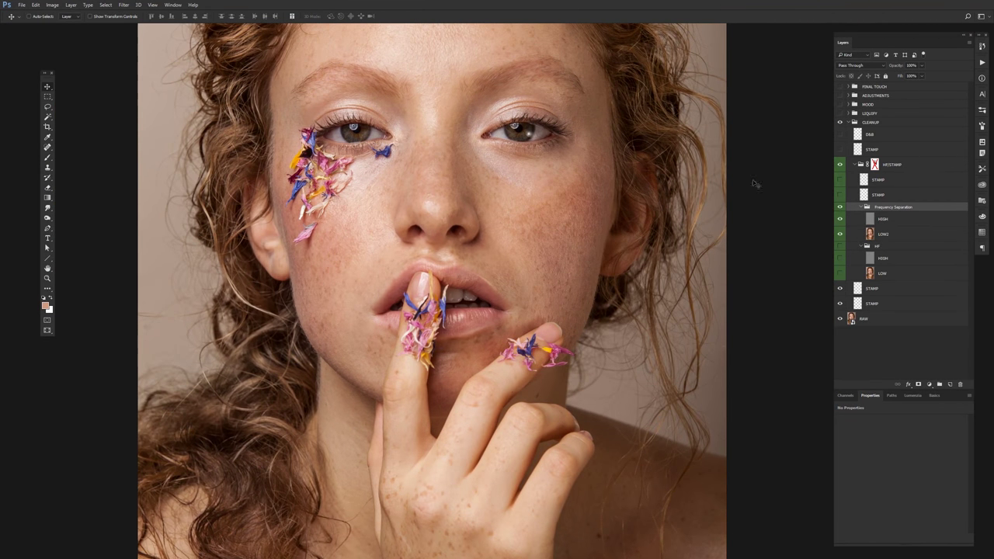
Switch HIGH's blend mode to Normal to show the grey detail layer
{"action": "left_click", "coordinate": [899, 221]}
{"action": "left_click", "coordinate": [860, 65]}
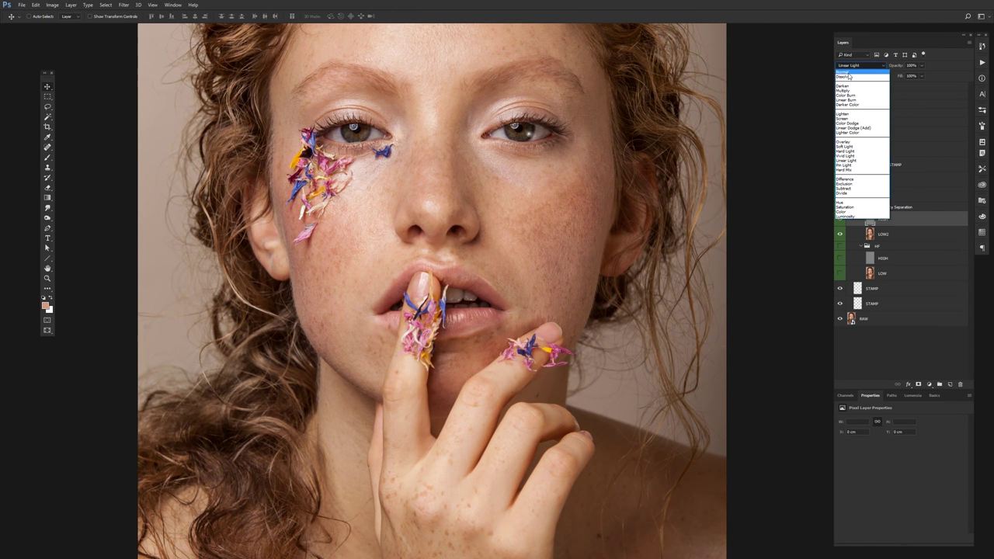
{"action": "key", "text": "Escape"}
{"action": "left_click", "coordinate": [854, 65]}
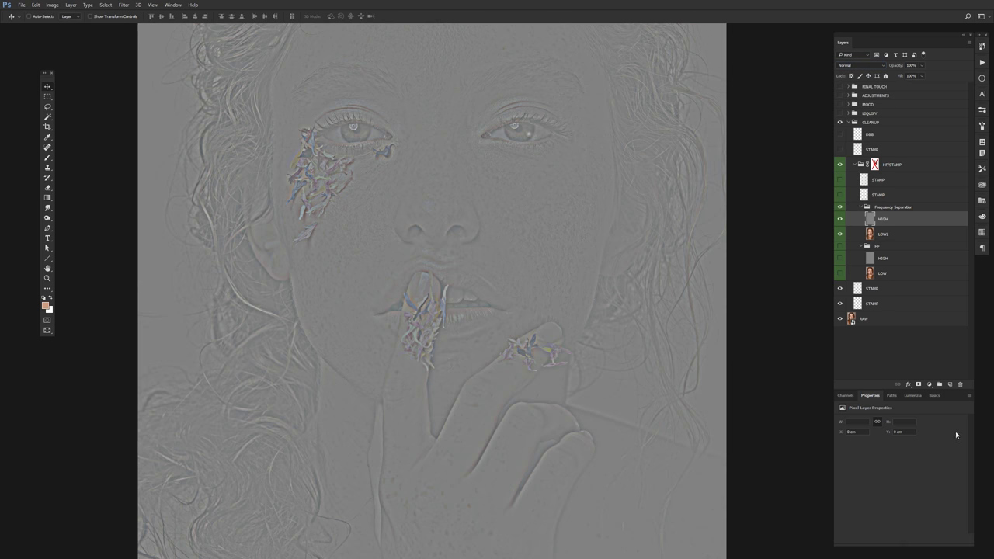
Add a steep high-contrast Curves layer, then create an empty Layer 24 above HIGH
{"action": "left_click", "coordinate": [929, 384]}
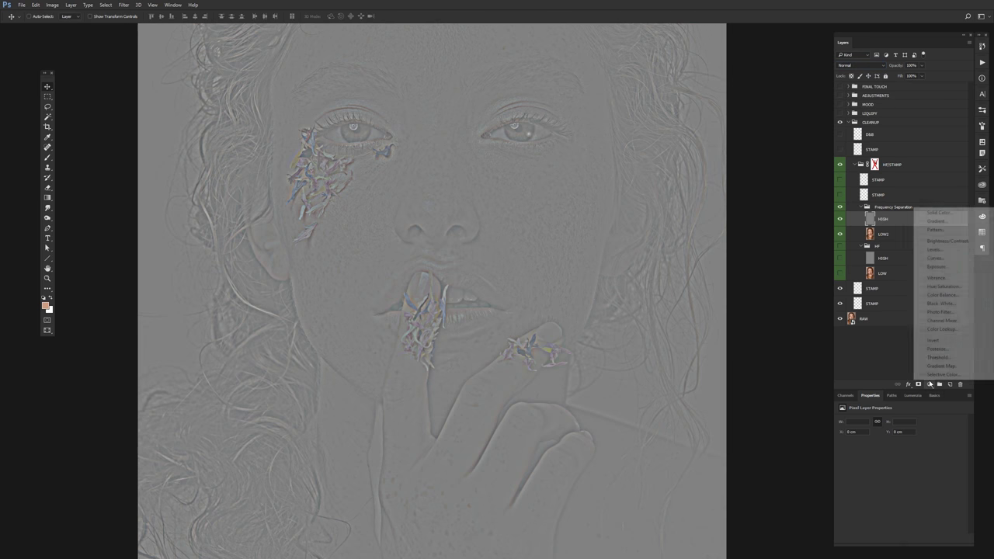
{"action": "left_click", "coordinate": [928, 259]}
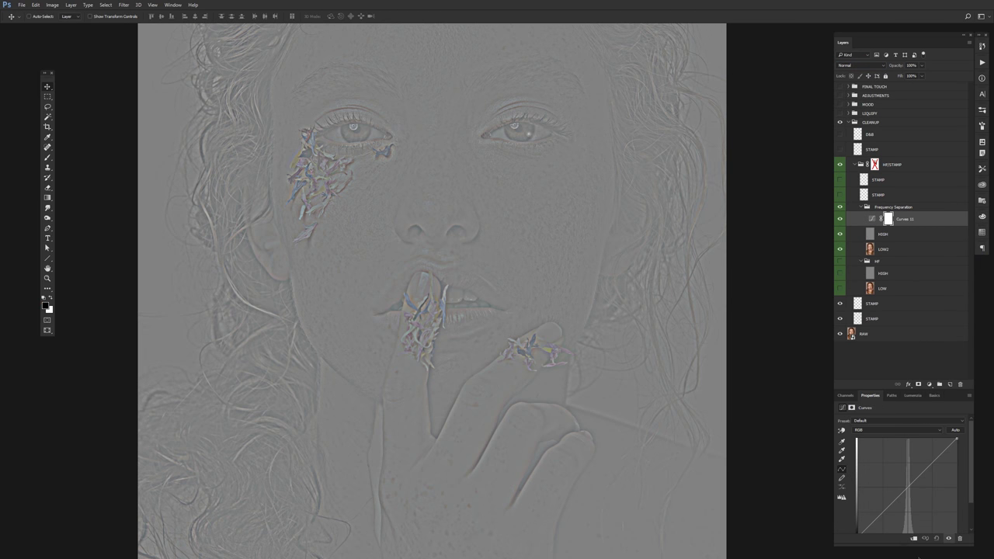
{"action": "left_click_drag", "start_coordinate": [909, 544], "coordinate": [909, 558]}
{"action": "scroll", "coordinate": [961, 485], "scroll_direction": "down", "scroll_amount": 2}
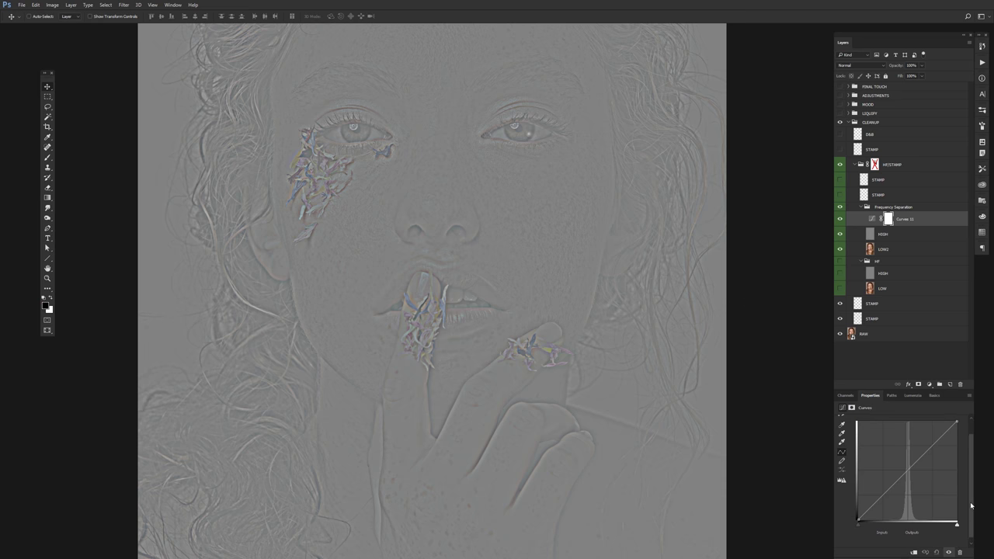
{"action": "left_click_drag", "start_coordinate": [857, 519], "coordinate": [916, 526]}
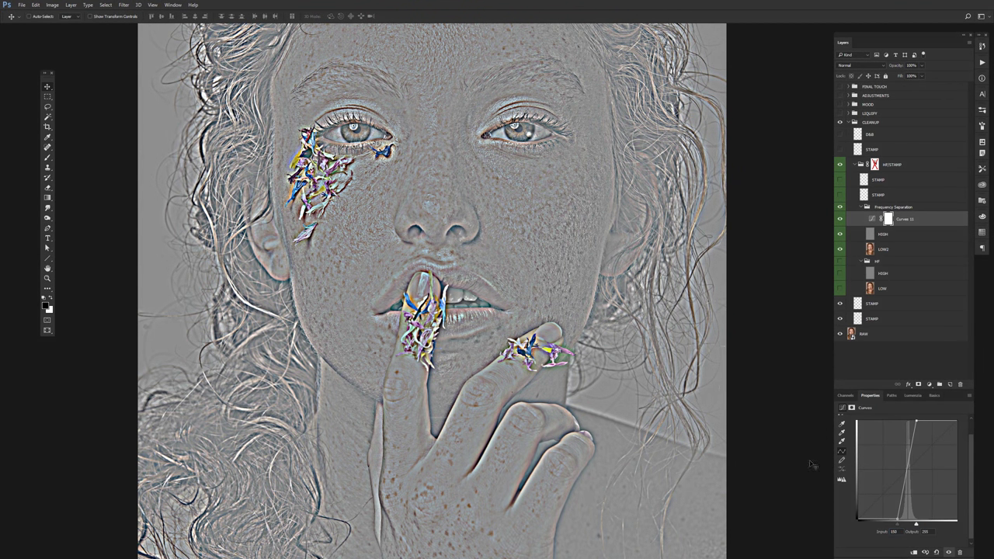
{"action": "left_click_drag", "start_coordinate": [566, 187], "coordinate": [575, 200]}
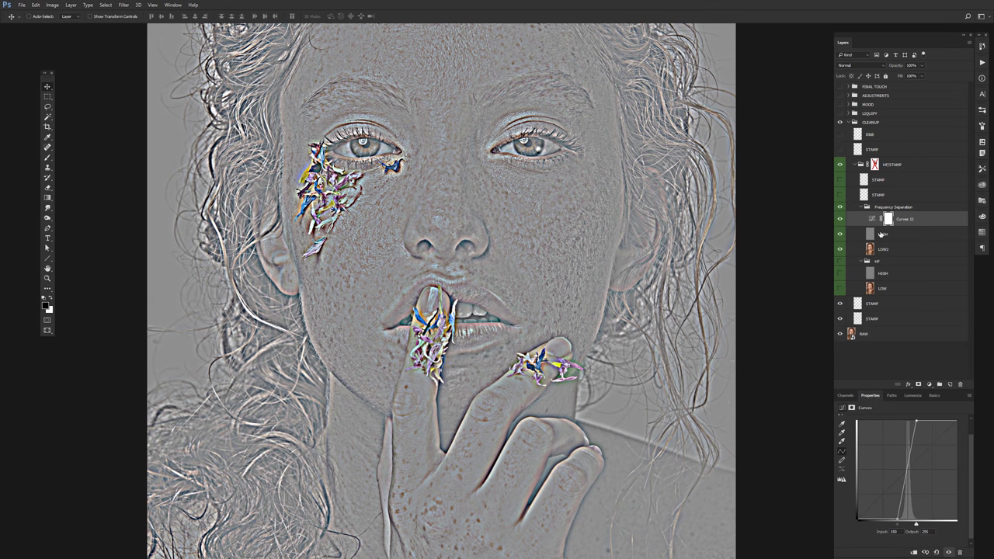
{"action": "left_click", "coordinate": [881, 234]}
{"action": "key", "text": "ctrl+shift+n"}
Sample clean cheek skin with the Clone Stamp on Layer 24 and zoom in
{"action": "key", "text": "Return"}
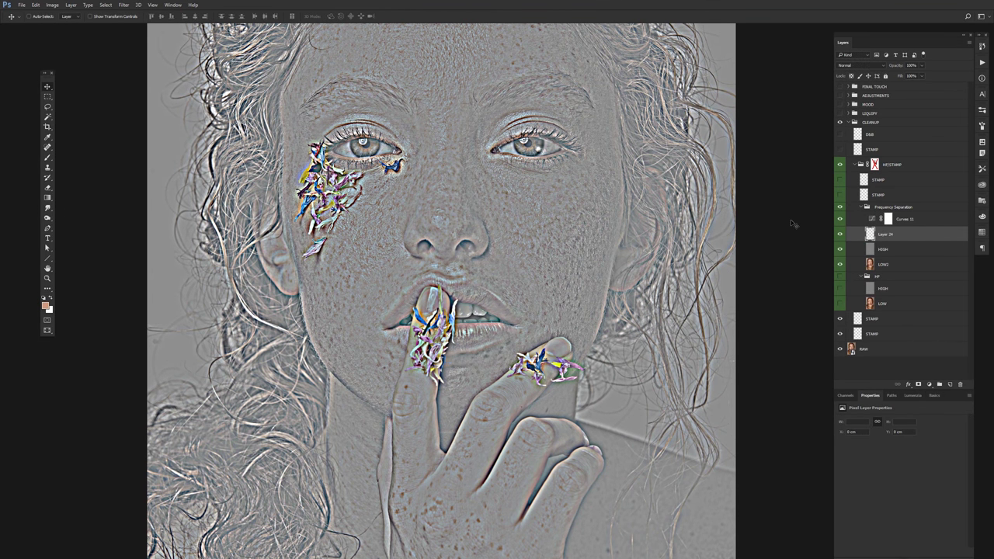
{"action": "key", "text": "s"}
{"action": "scroll", "coordinate": [513, 161], "scroll_direction": "up", "scroll_amount": 5}
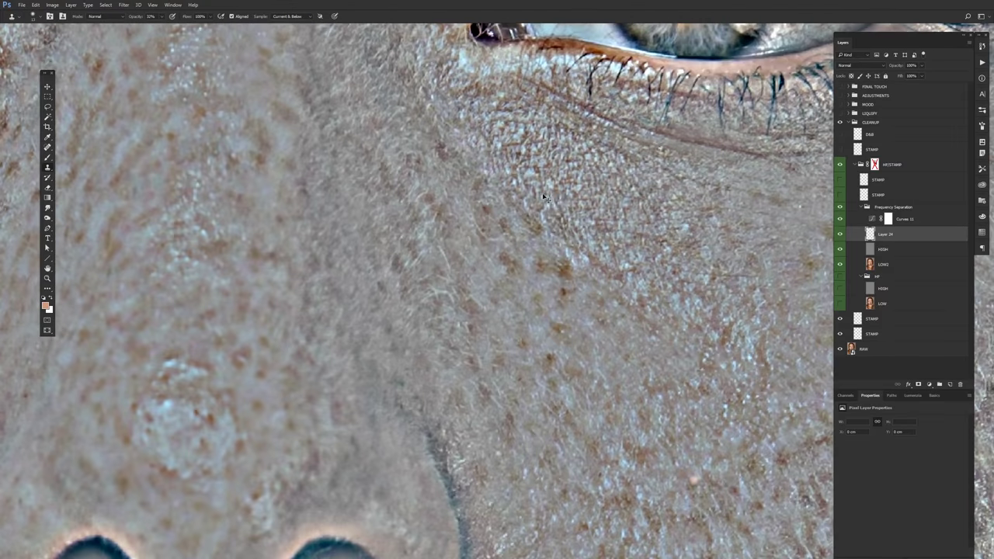
{"action": "scroll", "coordinate": [515, 317], "scroll_direction": "up", "scroll_amount": 1}
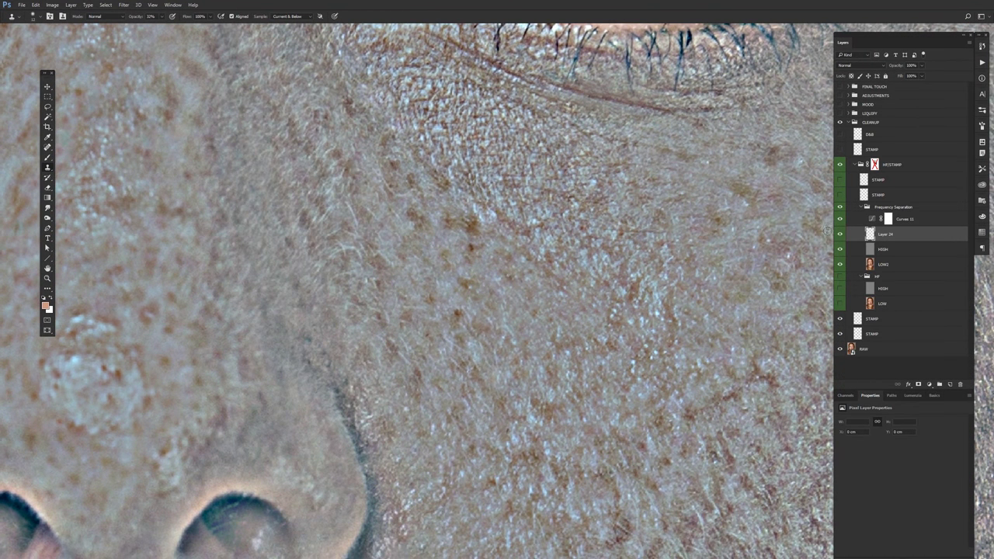
{"action": "left_click", "coordinate": [717, 227]}
{"action": "scroll", "coordinate": [413, 277], "scroll_direction": "down", "scroll_amount": 1}
{"action": "scroll", "coordinate": [404, 275], "scroll_direction": "down", "scroll_amount": 4}
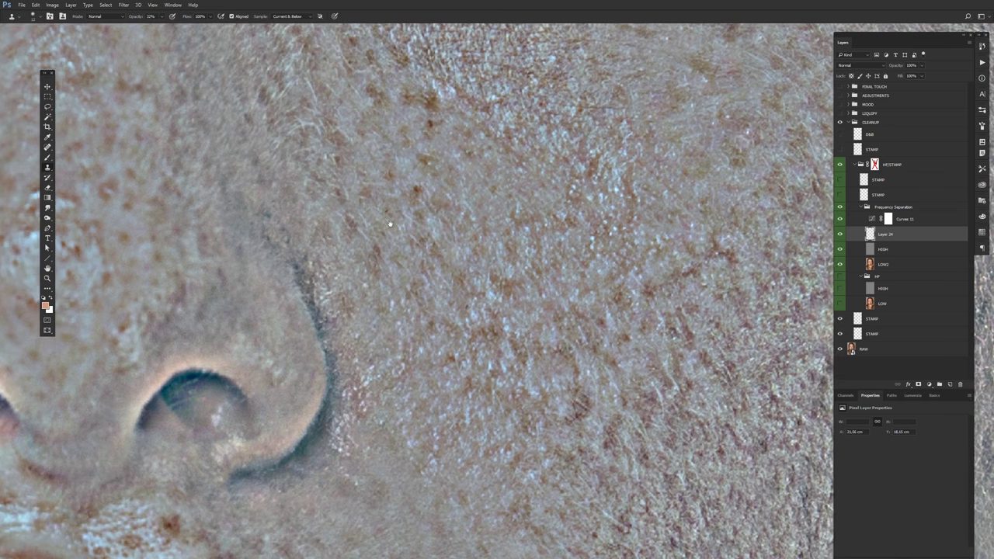
{"action": "key", "text": "ctrl+plus"}
Spot-heal four small blemishes beside the nose and nostril
{"action": "key", "text": "j"}
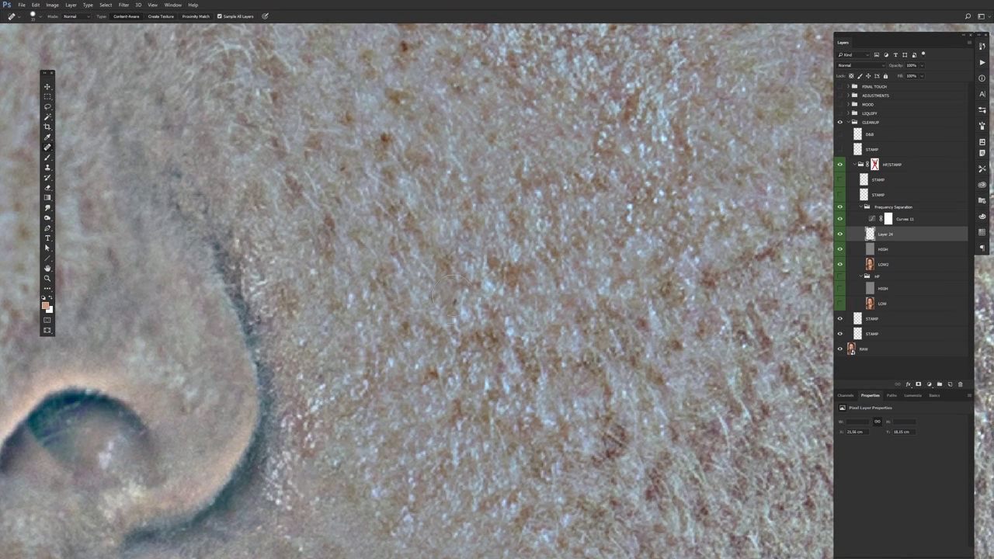
{"action": "left_click", "coordinate": [302, 349]}
{"action": "left_click", "coordinate": [321, 328]}
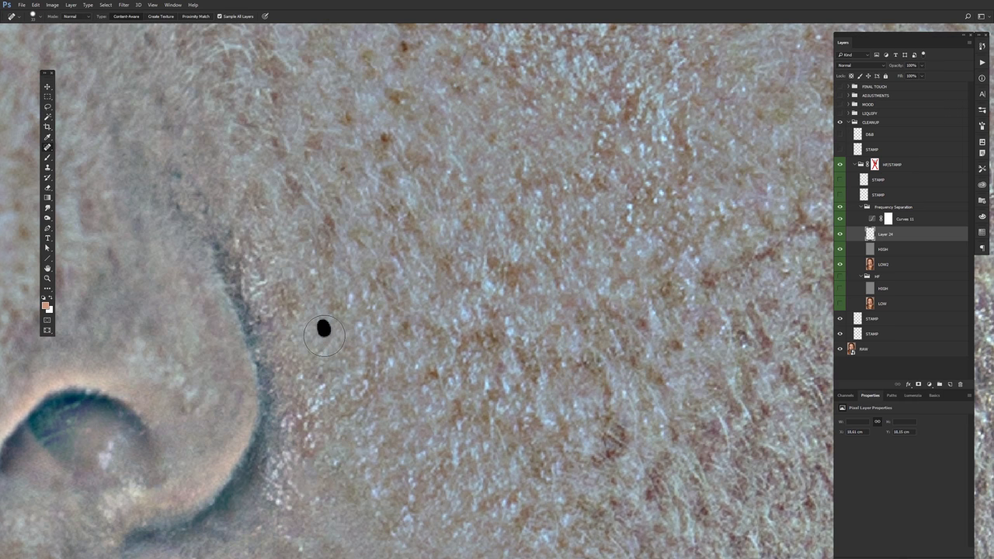
{"action": "left_click", "coordinate": [310, 457]}
{"action": "left_click", "coordinate": [344, 381]}
{"action": "key", "text": "s"}
{"action": "scroll", "coordinate": [466, 388], "scroll_direction": "down", "scroll_amount": 3}
{"action": "scroll", "coordinate": [466, 388], "scroll_direction": "left", "scroll_amount": 2}
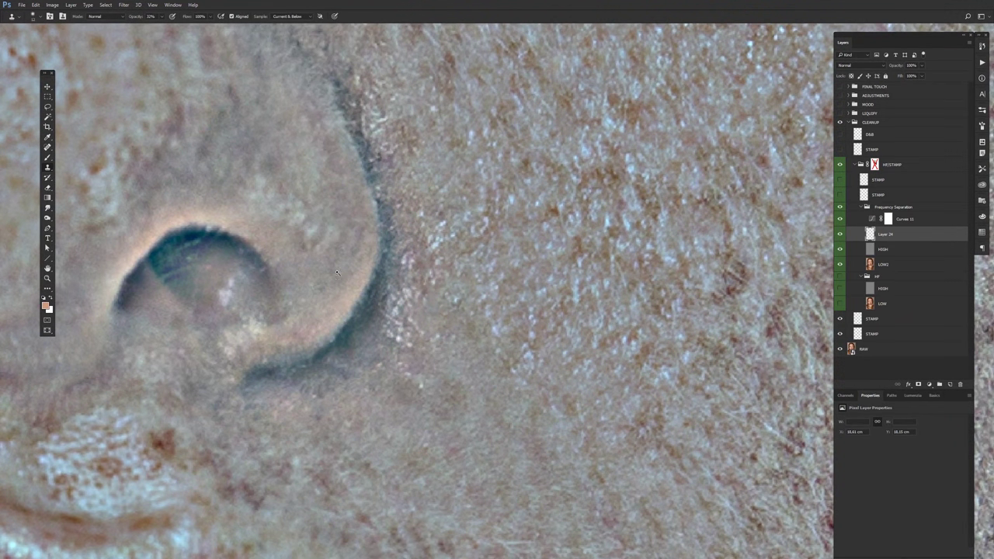
{"action": "key", "text": "ctrl+minus"}
{"action": "key", "text": "ctrl+minus"}
{"action": "key", "text": "ctrl+minus"}
Show the HF group's HIGH layer at Normal and move the second HIGH above it
{"action": "scroll", "coordinate": [296, 295], "scroll_direction": "down", "scroll_amount": 2}
{"action": "scroll", "coordinate": [296, 296], "scroll_direction": "left", "scroll_amount": 3}
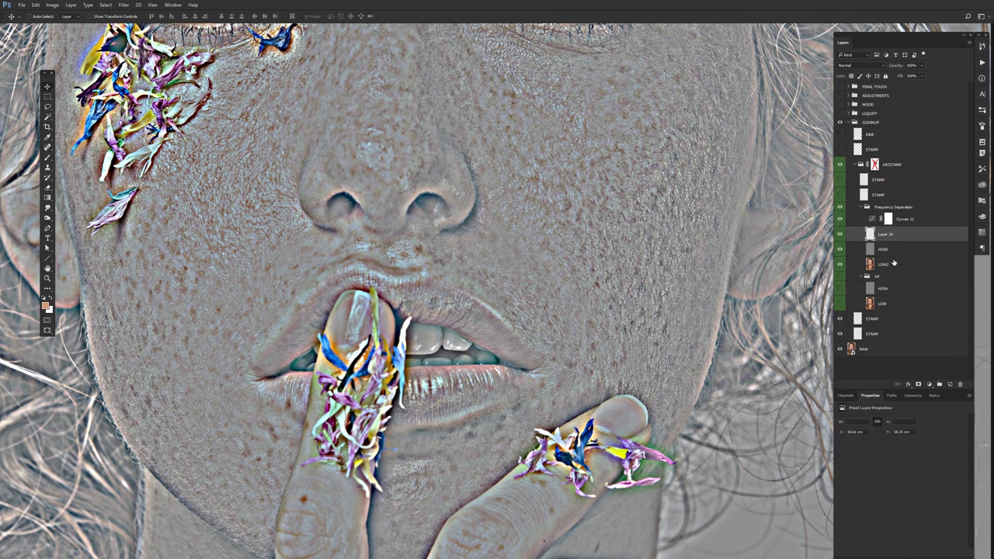
{"action": "key", "text": "v"}
{"action": "left_click", "coordinate": [883, 288]}
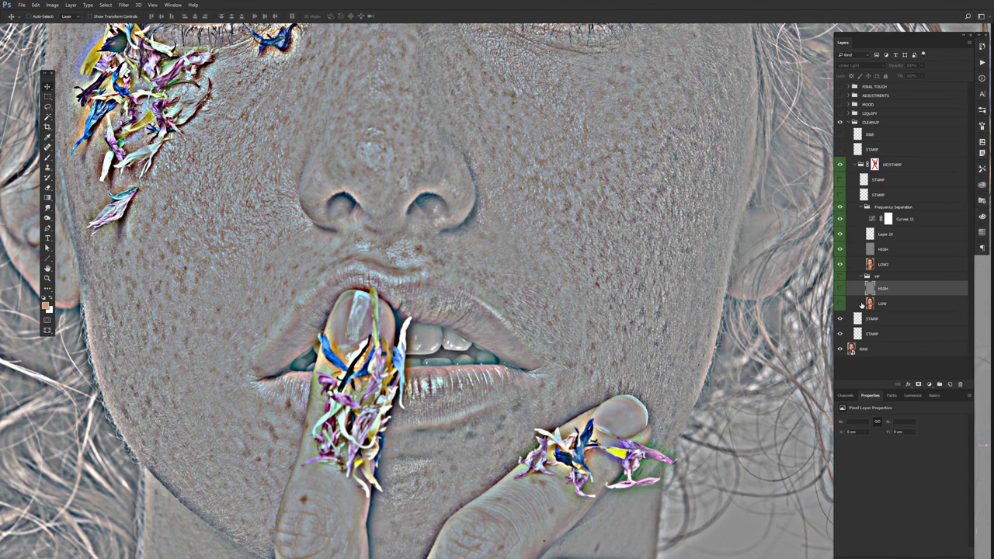
{"action": "left_click", "coordinate": [840, 288]}
{"action": "left_click", "coordinate": [858, 65]}
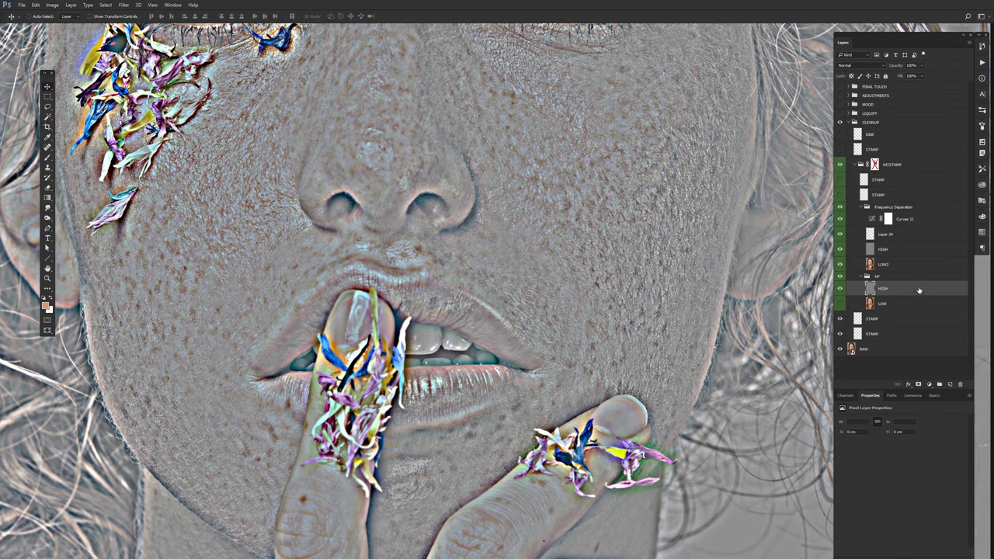
{"action": "left_click_drag", "start_coordinate": [918, 290], "coordinate": [901, 246]}
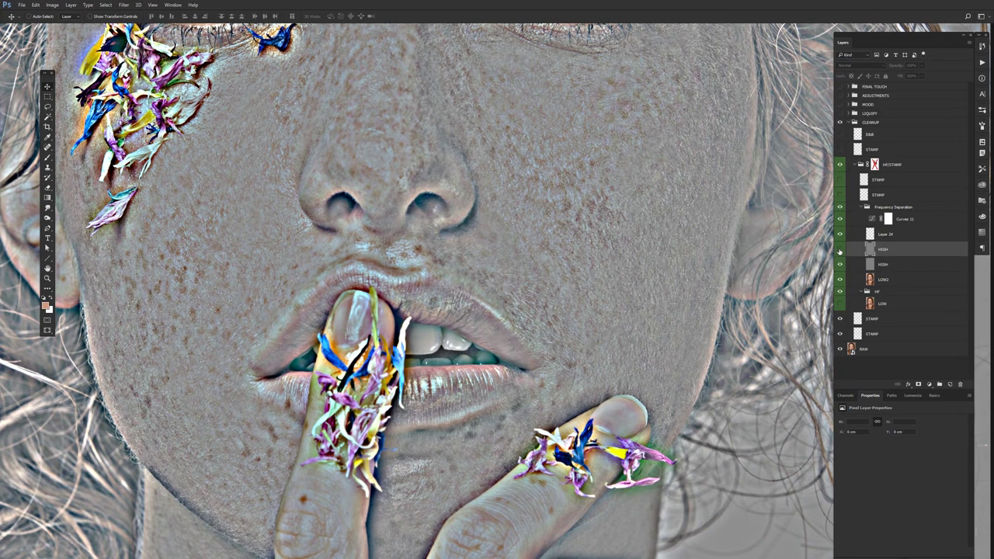
Toggle the moved HIGH layer to compare skin detail around the eyes
{"action": "scroll", "coordinate": [648, 371], "scroll_direction": "down", "scroll_amount": 2}
{"action": "scroll", "coordinate": [648, 371], "scroll_direction": "down", "scroll_amount": 2}
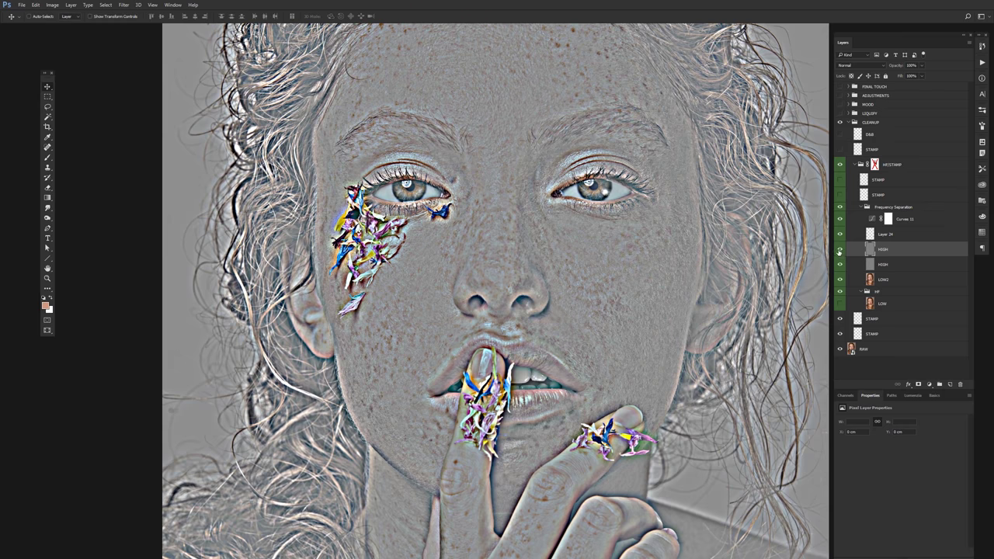
{"action": "left_click", "coordinate": [839, 250]}
{"action": "left_click", "coordinate": [840, 250]}
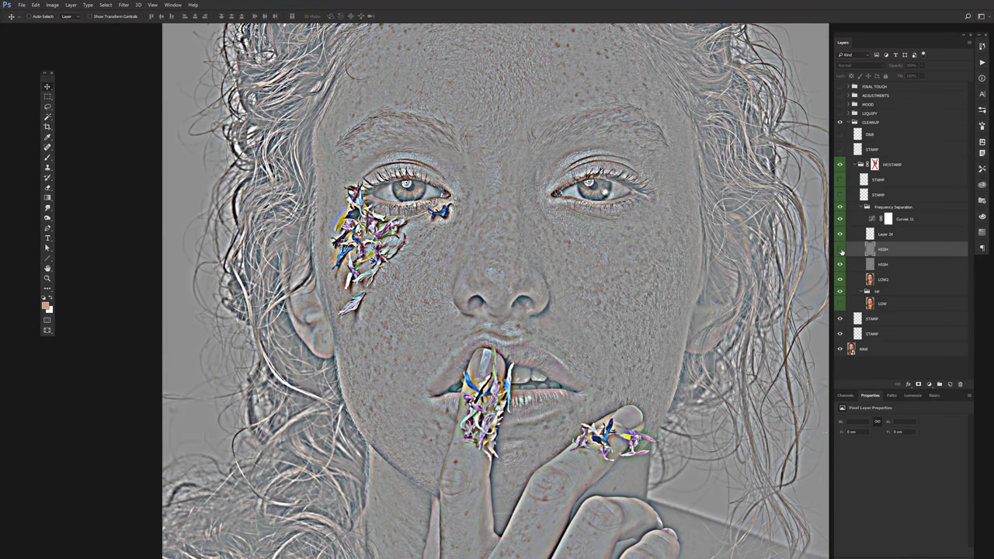
{"action": "scroll", "coordinate": [409, 174], "scroll_direction": "up", "scroll_amount": 5}
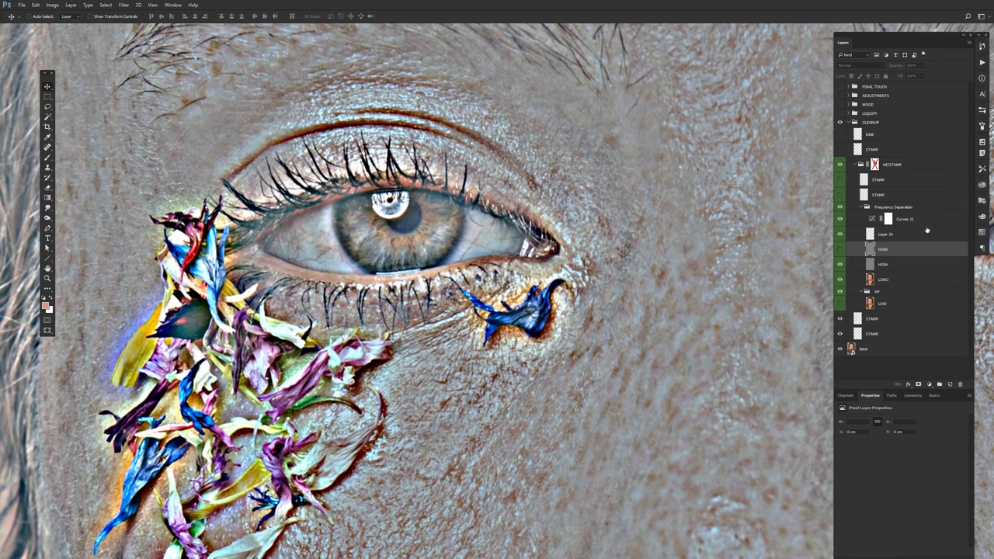
{"action": "left_click", "coordinate": [839, 249]}
{"action": "left_click", "coordinate": [839, 249]}
{"action": "left_click_drag", "start_coordinate": [575, 219], "coordinate": [308, 208]}
Clone over the dark blemish by the inner eye corner at 60% opacity
{"action": "key", "text": "s"}
{"action": "left_click", "coordinate": [307, 207], "text": "alt"}
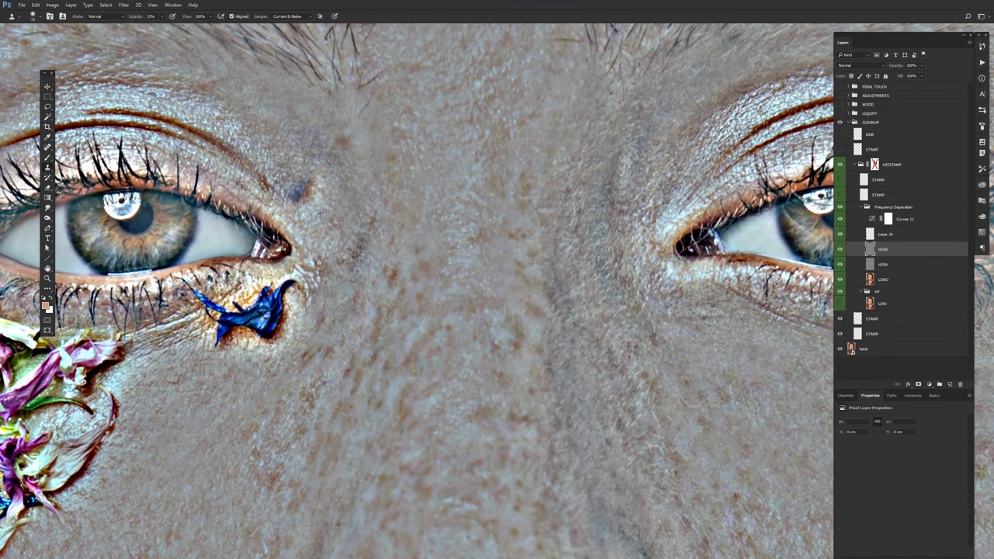
{"action": "key", "text": "6"}
{"action": "left_click", "coordinate": [301, 186]}
{"action": "scroll", "coordinate": [738, 233], "scroll_direction": "up", "scroll_amount": 2}
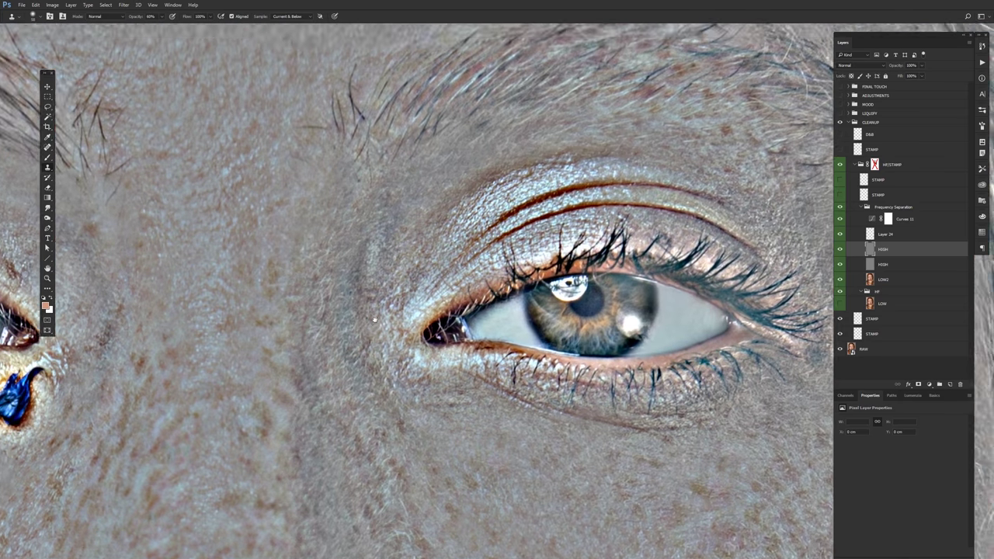
{"action": "key", "text": "v"}
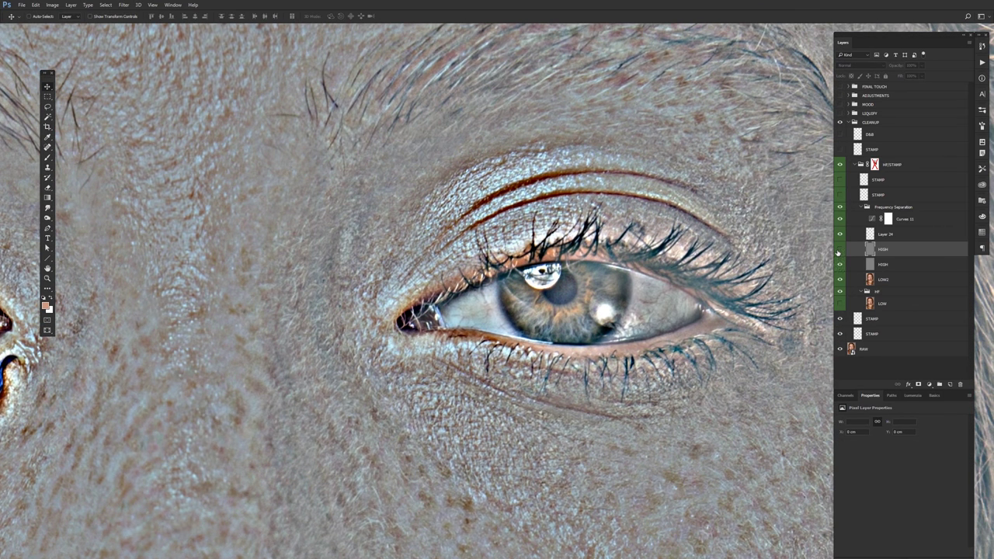
Compare with HIGH hidden and shown, then add a new empty Layer 25
{"action": "left_click", "coordinate": [839, 249]}
{"action": "left_click", "coordinate": [839, 249]}
{"action": "scroll", "coordinate": [817, 270], "scroll_direction": "down", "scroll_amount": 5}
{"action": "scroll", "coordinate": [699, 255], "scroll_direction": "up", "scroll_amount": 5}
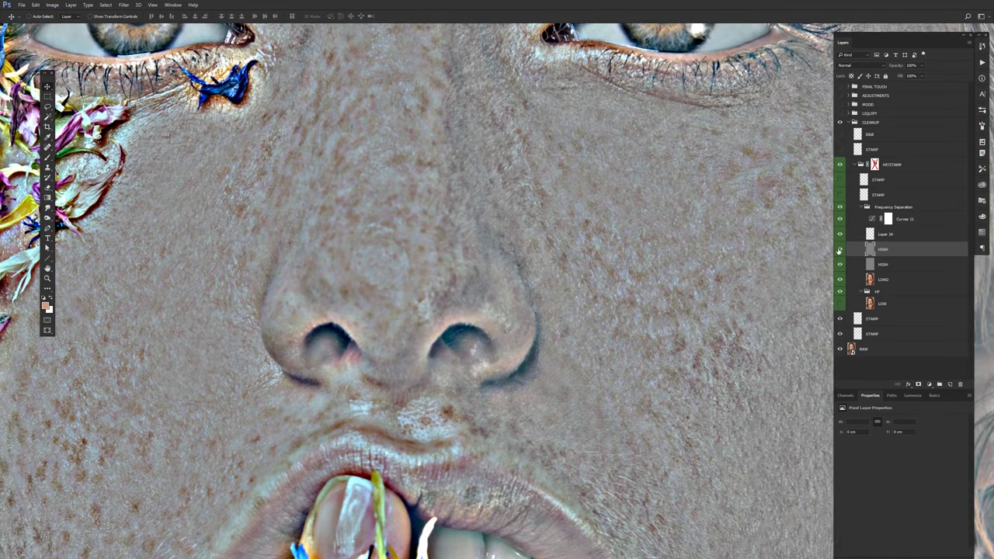
{"action": "scroll", "coordinate": [416, 290], "scroll_direction": "down", "scroll_amount": 3}
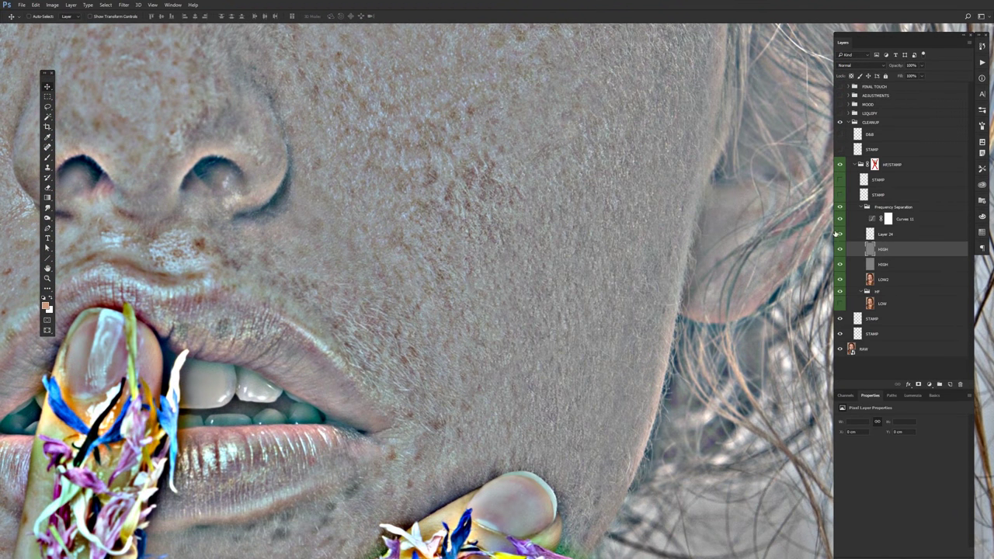
{"action": "left_click", "coordinate": [840, 250]}
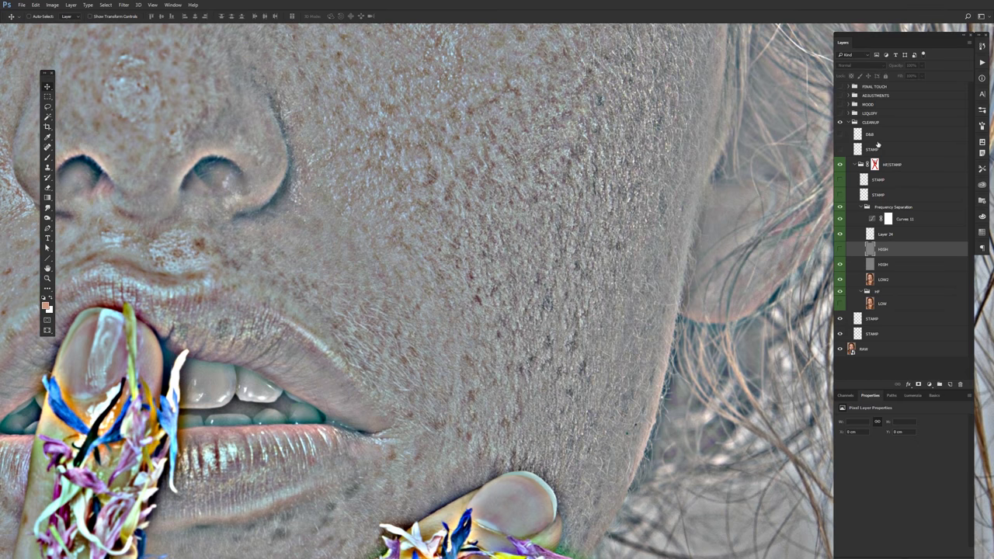
{"action": "left_click", "coordinate": [948, 385]}
Paint a black brush loop around the right-hand cheek
{"action": "key", "text": "b"}
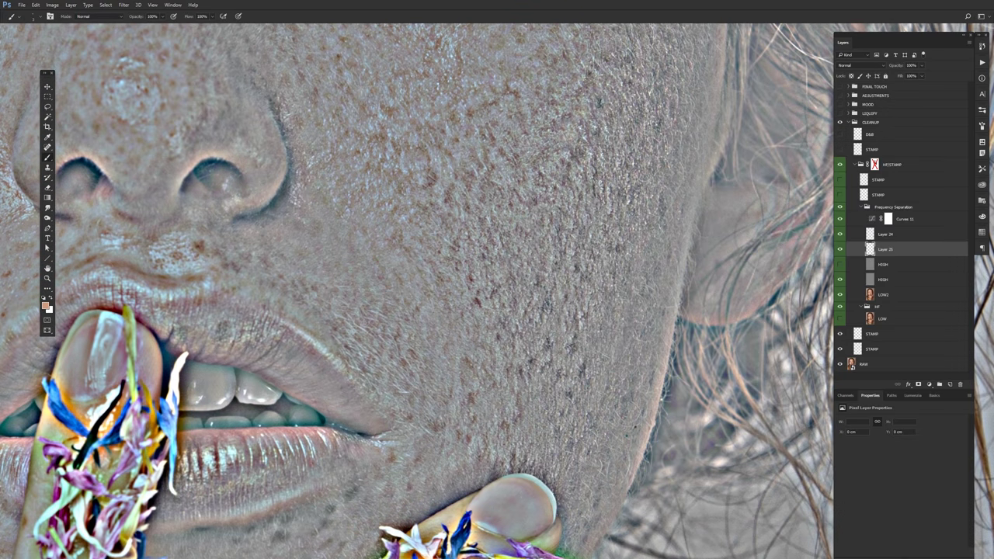
{"action": "key", "text": "d"}
{"action": "left_click_drag", "start_coordinate": [571, 242], "coordinate": [644, 55]}
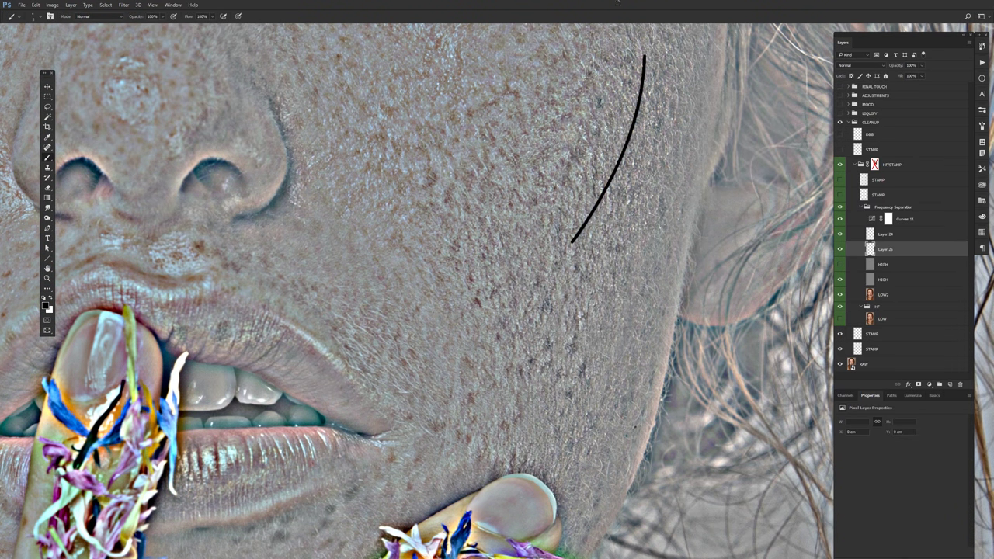
{"action": "left_click_drag", "start_coordinate": [497, 27], "coordinate": [641, 310]}
{"action": "key", "text": "ctrl+z"}
{"action": "key", "text": "ctrl+0"}
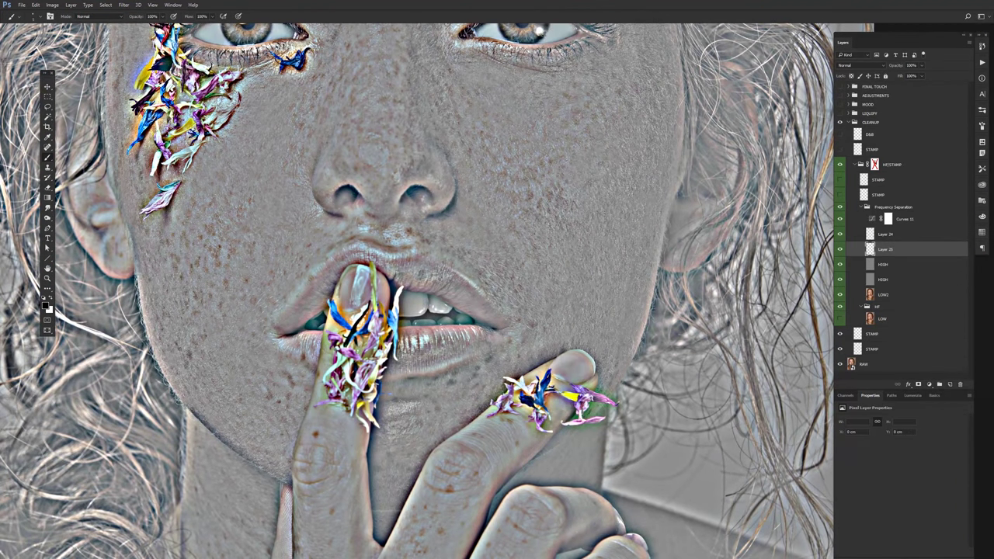
{"action": "left_click_drag", "start_coordinate": [638, 229], "coordinate": [659, 160]}
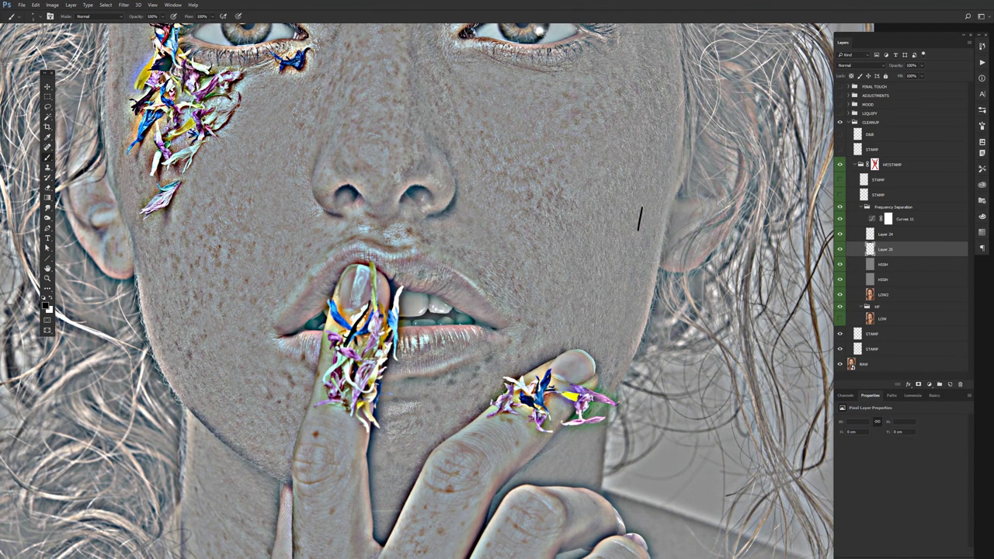
{"action": "left_click", "coordinate": [839, 265]}
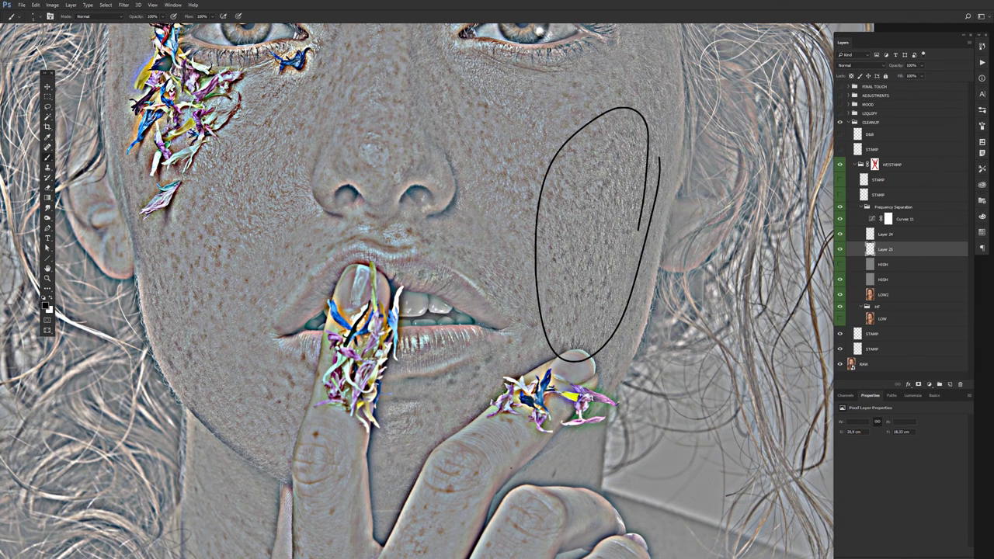
Circle the left-hand cheek, between the brows, under the right eye, and the left jaw
{"action": "left_click_drag", "start_coordinate": [305, 247], "coordinate": [190, 225]}
{"action": "key", "text": "ctrl+z"}
{"action": "mouse_move", "coordinate": [334, 156]}
{"action": "left_mouse_down"}
{"action": "mouse_move", "coordinate": [257, 248]}
{"action": "mouse_move", "coordinate": [431, 317]}
{"action": "left_mouse_up"}
{"action": "left_click_drag", "start_coordinate": [466, 53], "coordinate": [464, 56]}
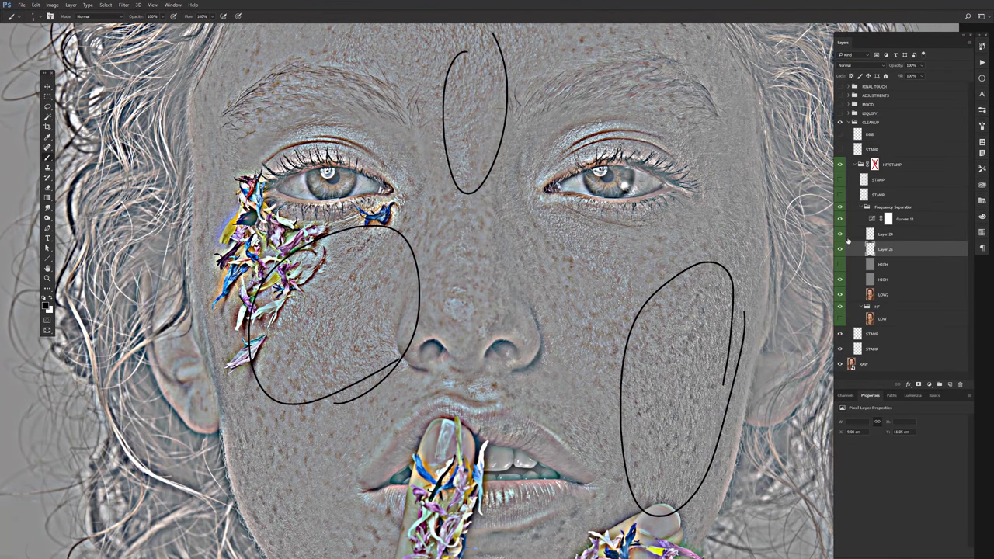
{"action": "left_click", "coordinate": [839, 265]}
{"action": "mouse_move", "coordinate": [652, 250]}
{"action": "left_mouse_down"}
{"action": "mouse_move", "coordinate": [648, 302]}
{"action": "mouse_move", "coordinate": [719, 159]}
{"action": "left_mouse_up"}
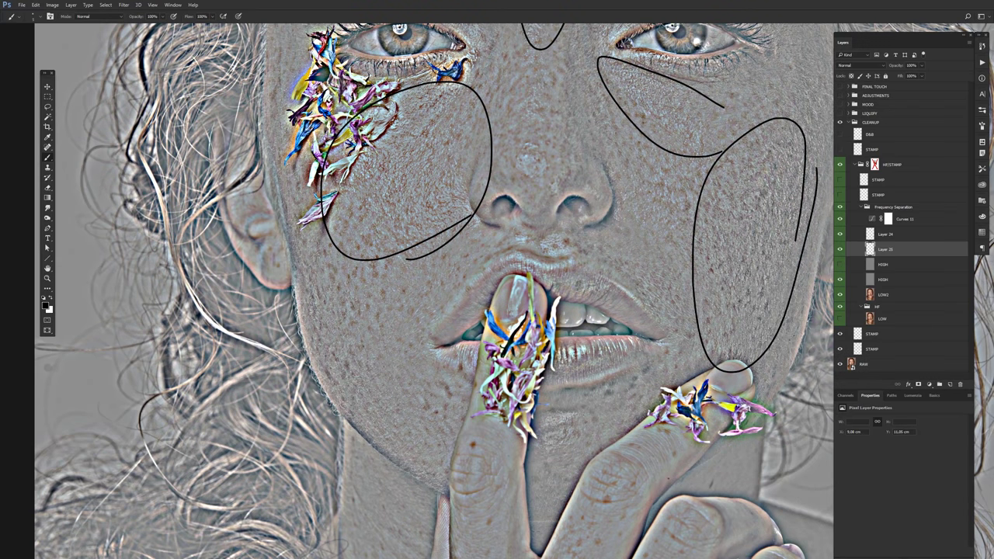
{"action": "mouse_move", "coordinate": [377, 365]}
{"action": "left_mouse_down"}
{"action": "mouse_move", "coordinate": [314, 280]}
{"action": "mouse_move", "coordinate": [402, 357]}
{"action": "left_mouse_up"}
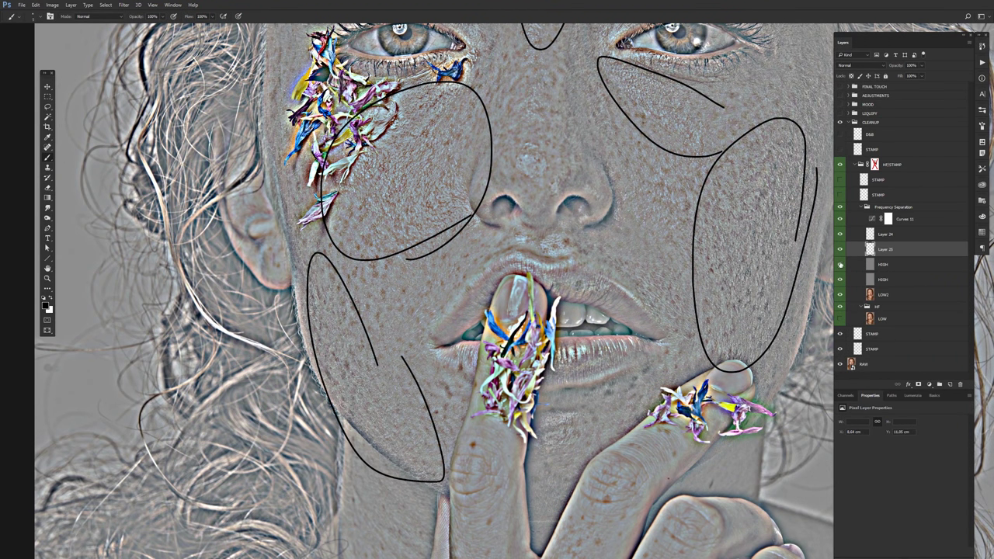
{"action": "left_click", "coordinate": [839, 265]}
{"action": "left_click", "coordinate": [839, 265]}
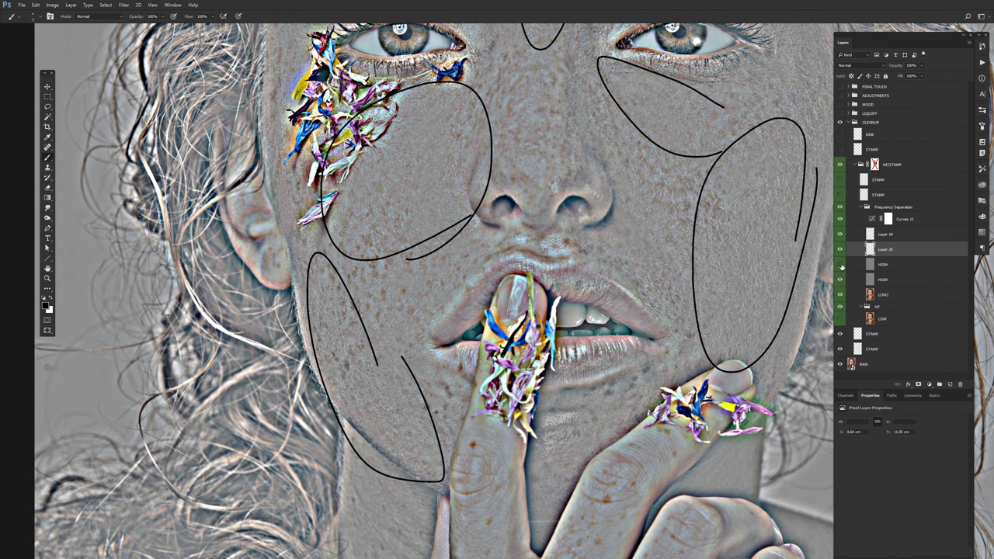
Draw a black loop across the forehead and check the tones with HIGH toggled
{"action": "scroll", "coordinate": [435, 287], "scroll_direction": "up", "scroll_amount": 5}
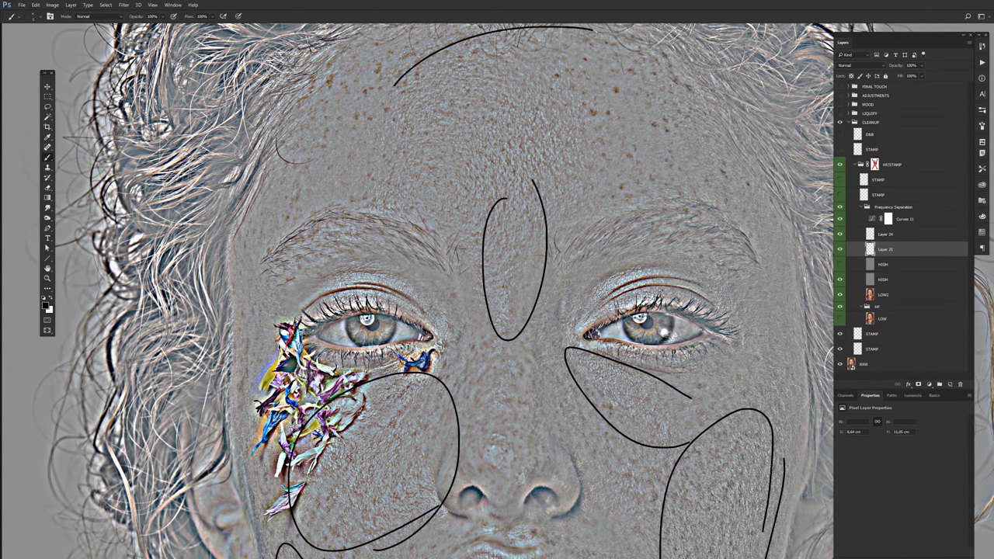
{"action": "left_click_drag", "start_coordinate": [394, 85], "coordinate": [652, 62]}
{"action": "key", "text": "ctrl+z"}
{"action": "left_click_drag", "start_coordinate": [578, 60], "coordinate": [621, 55]}
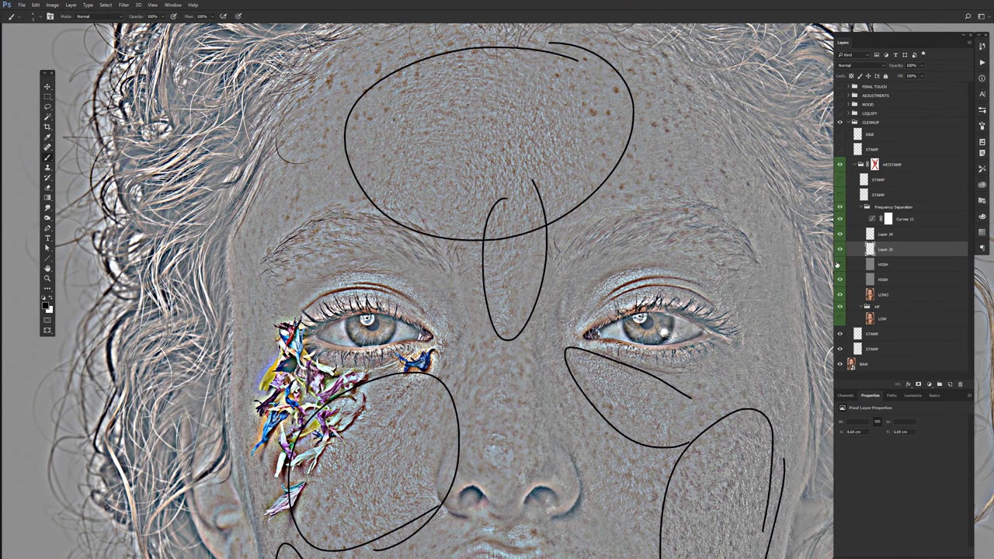
{"action": "left_click", "coordinate": [839, 265]}
{"action": "left_click", "coordinate": [841, 276]}
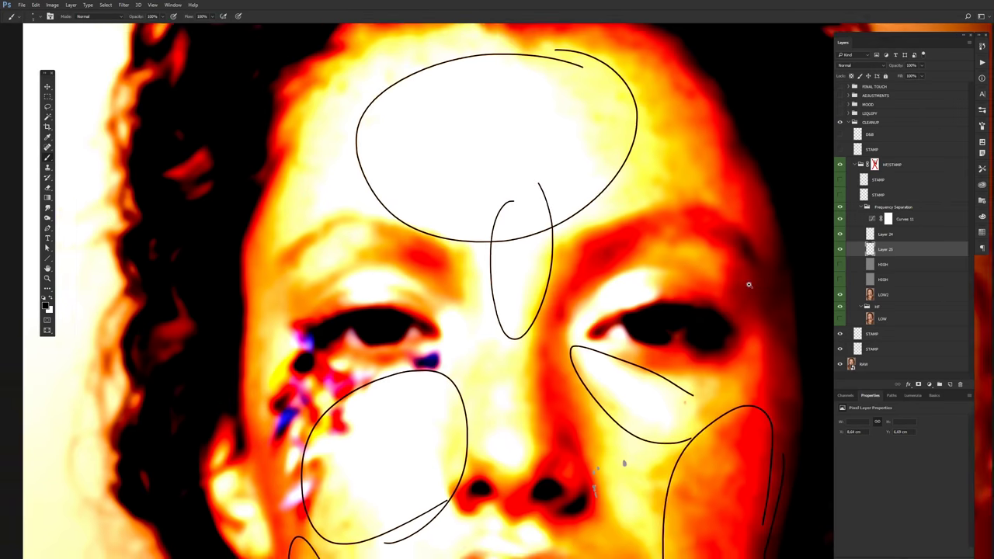
{"action": "key", "text": "ctrl+minus"}
{"action": "key", "text": "ctrl+minus"}
{"action": "left_click", "coordinate": [842, 276]}
Delete Layer 25 with the black guide loops
{"action": "key", "text": "ctrl+0"}
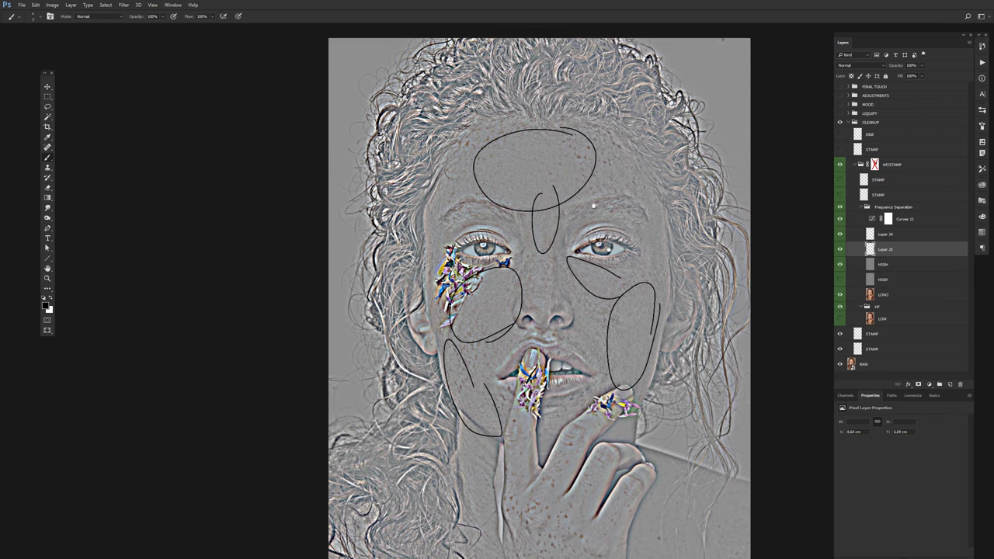
{"action": "scroll", "coordinate": [669, 200], "scroll_direction": "up", "scroll_amount": 3}
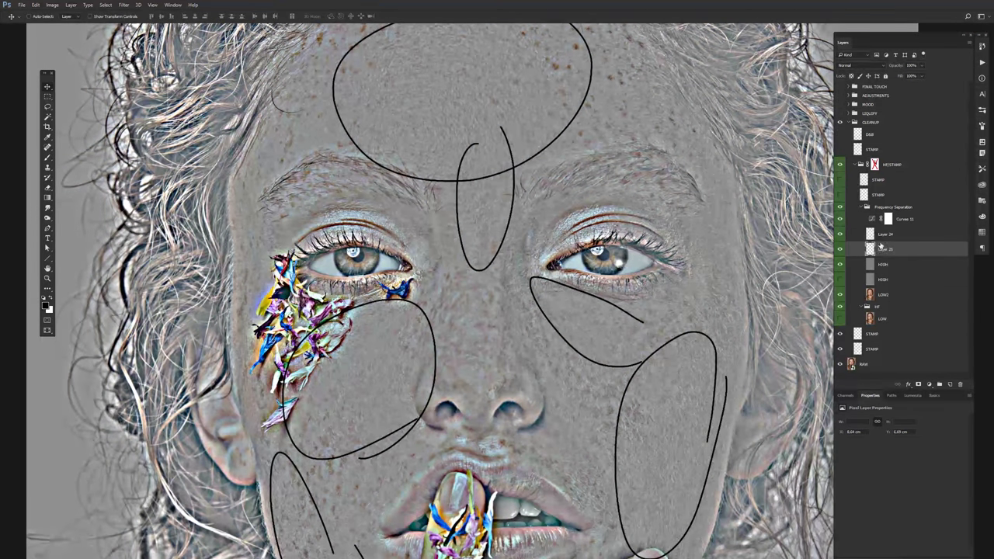
{"action": "key", "text": "Delete"}
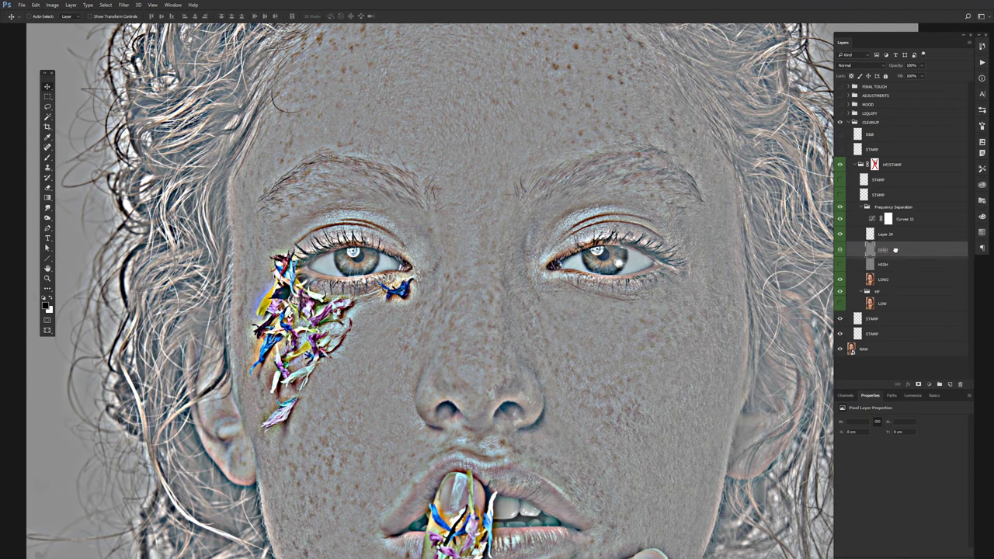
Move the second HIGH layer into the HF group above LOW
{"action": "left_click_drag", "start_coordinate": [866, 260], "coordinate": [884, 276]}
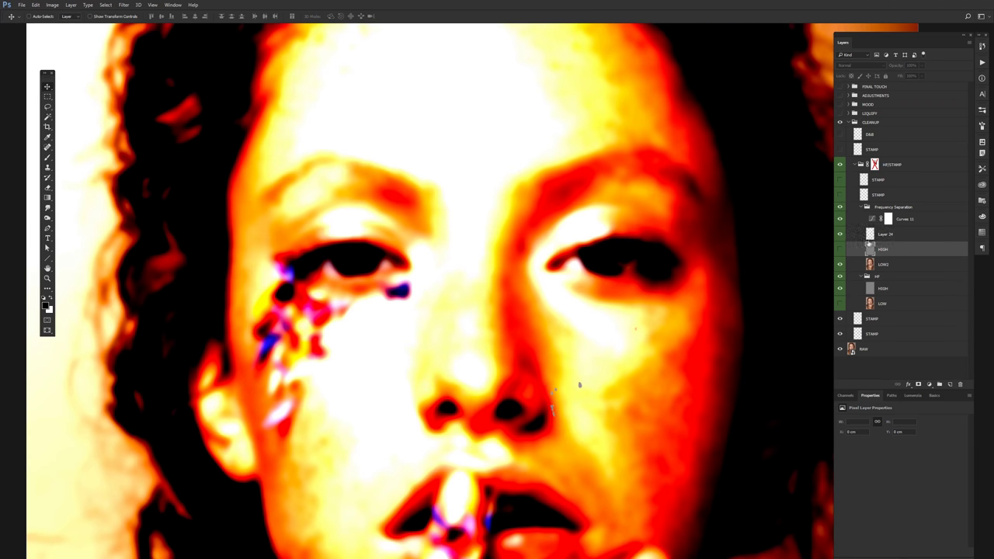
{"action": "scroll", "coordinate": [610, 279], "scroll_direction": "down", "scroll_amount": 2}
{"action": "key", "text": "s"}
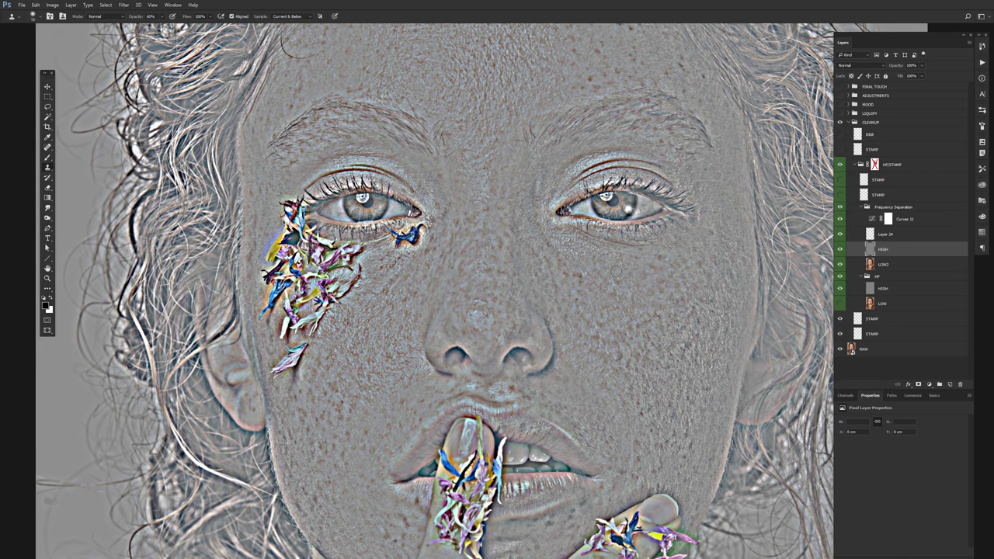
{"action": "key", "text": "v"}
{"action": "scroll", "coordinate": [587, 315], "scroll_direction": "down", "scroll_amount": 1}
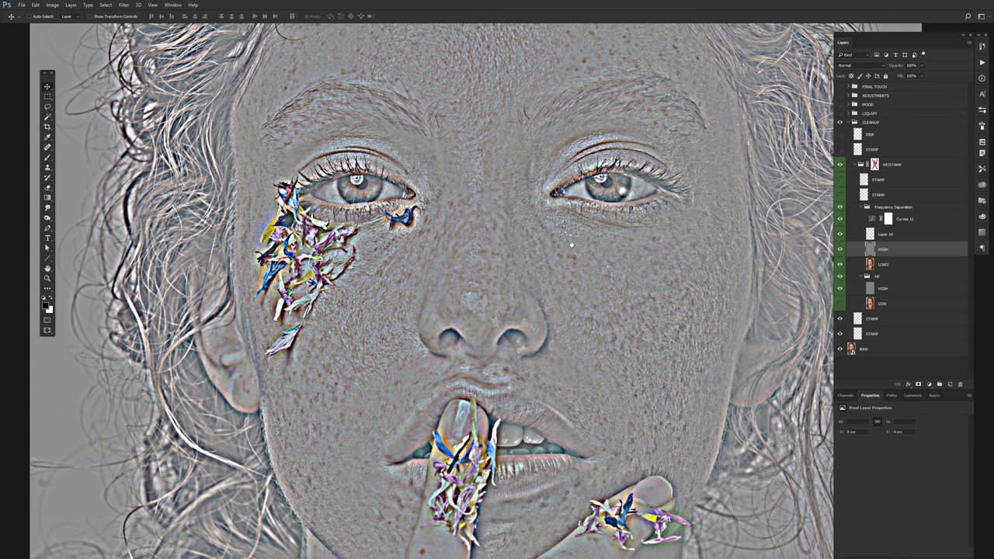
Hide Curves 11, delete the empty Layer 24, and blend HIGH in Linear Light
{"action": "left_click", "coordinate": [896, 221]}
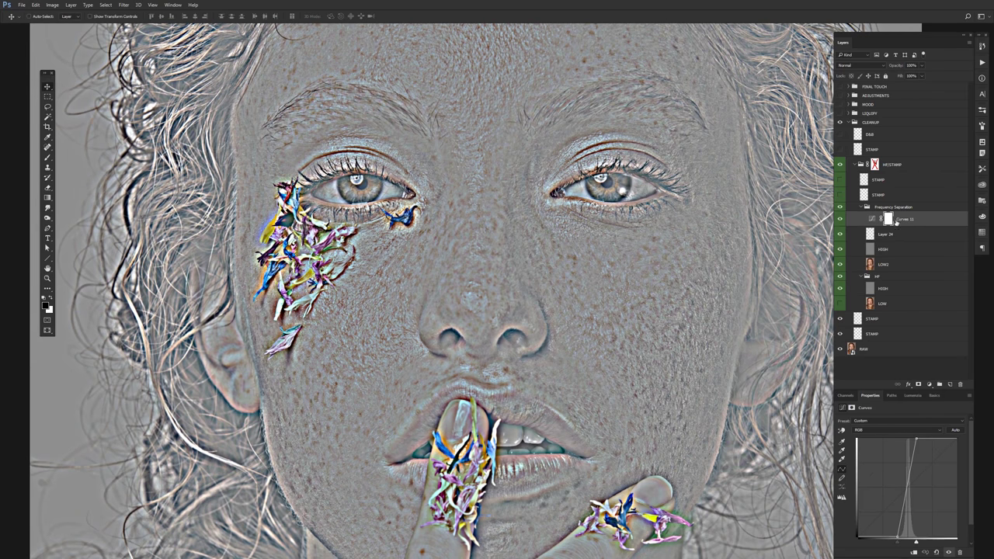
{"action": "left_click", "coordinate": [839, 219]}
{"action": "key", "text": "Delete"}
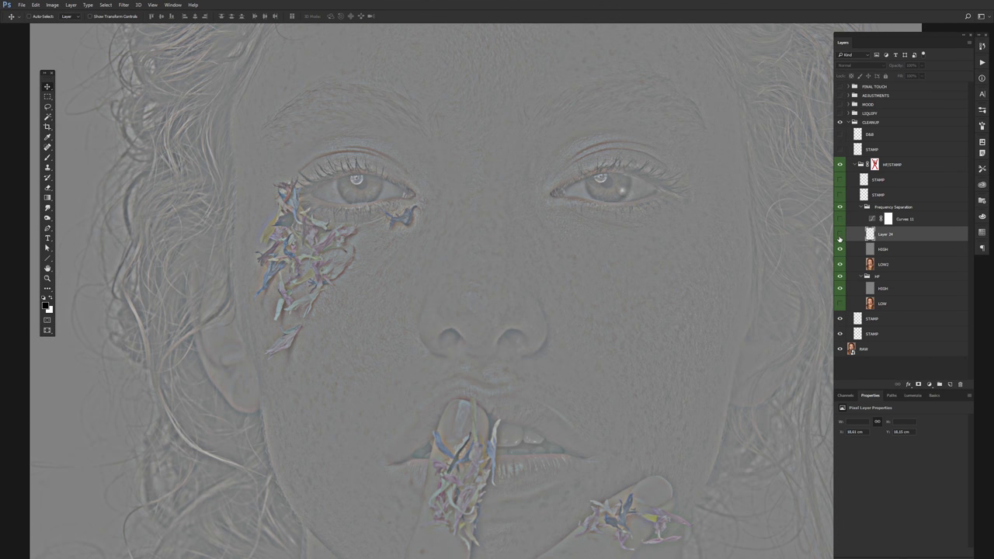
{"action": "left_click", "coordinate": [849, 66]}
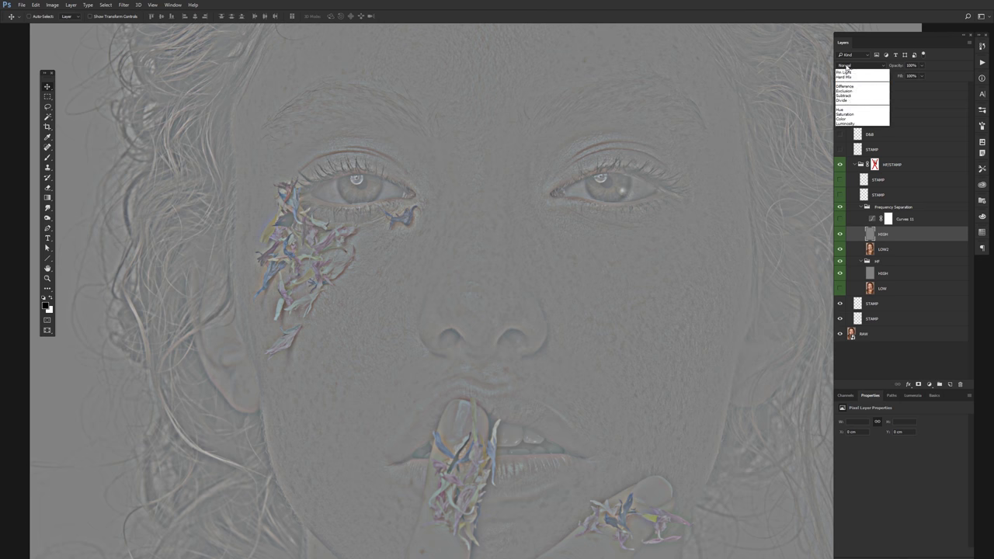
{"action": "left_click", "coordinate": [843, 161]}
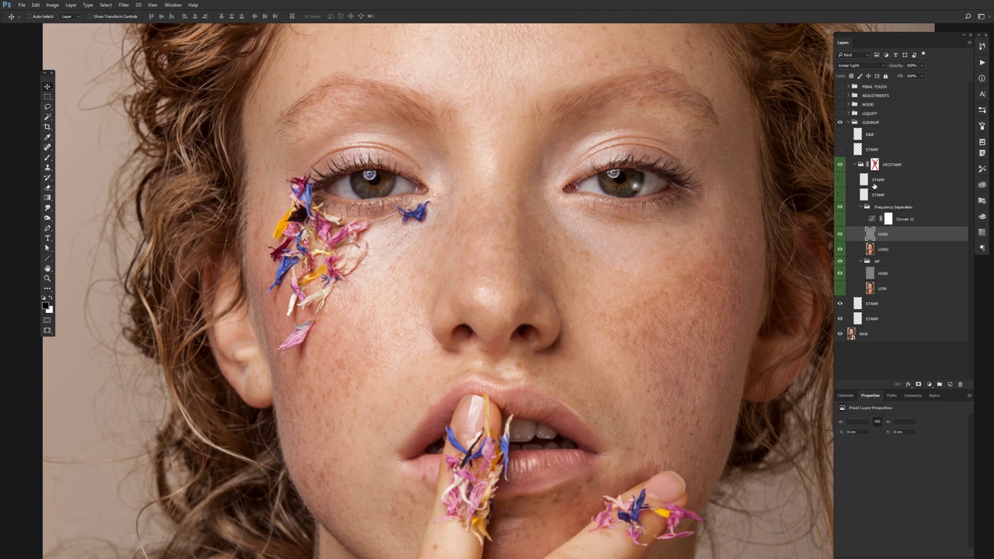
Toggle the old Frequency Separation group and set the HF group's HIGH layer to Linear Light
{"action": "left_click", "coordinate": [885, 208]}
{"action": "left_click", "coordinate": [839, 208]}
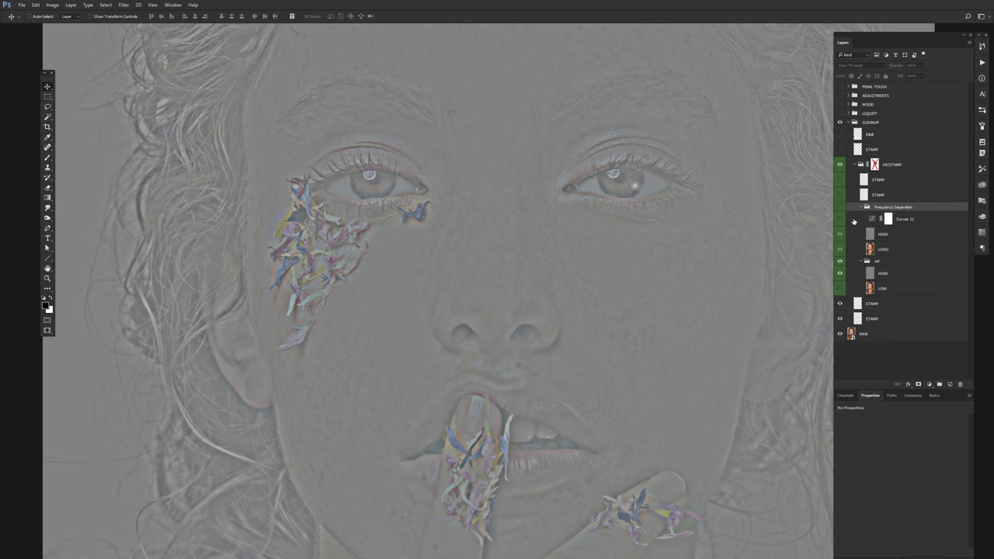
{"action": "left_click", "coordinate": [839, 208]}
{"action": "left_click", "coordinate": [883, 273]}
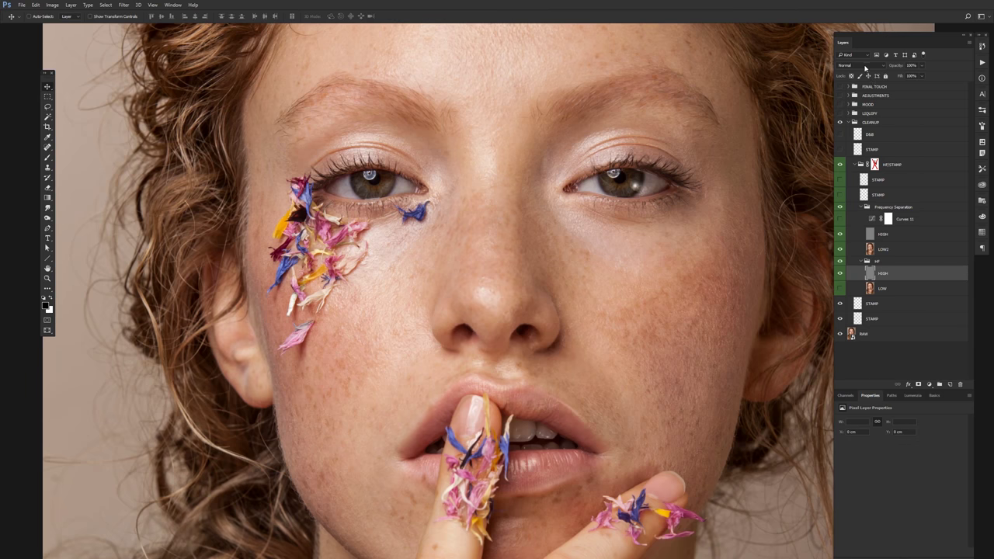
{"action": "left_click", "coordinate": [864, 67]}
{"action": "left_click", "coordinate": [861, 159]}
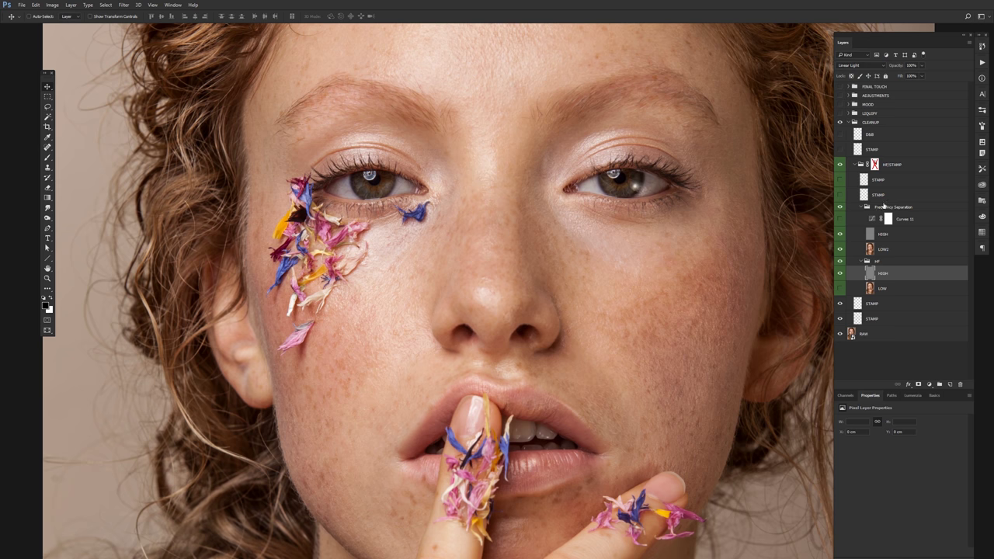
Compare the skin with and without the old group, then turn the LOW layer back on
{"action": "left_click", "coordinate": [884, 207]}
{"action": "left_click", "coordinate": [838, 208]}
{"action": "left_click", "coordinate": [839, 208]}
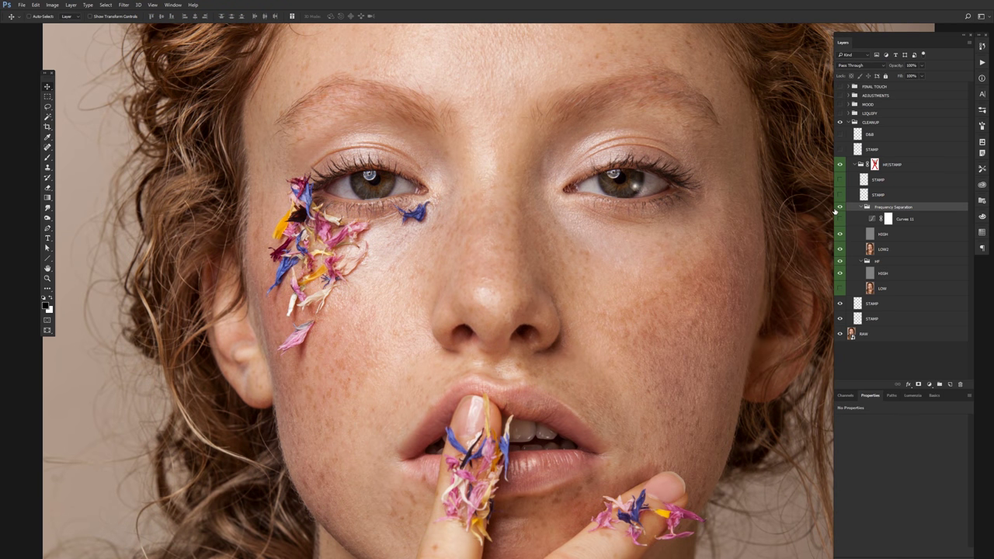
{"action": "left_click", "coordinate": [897, 273]}
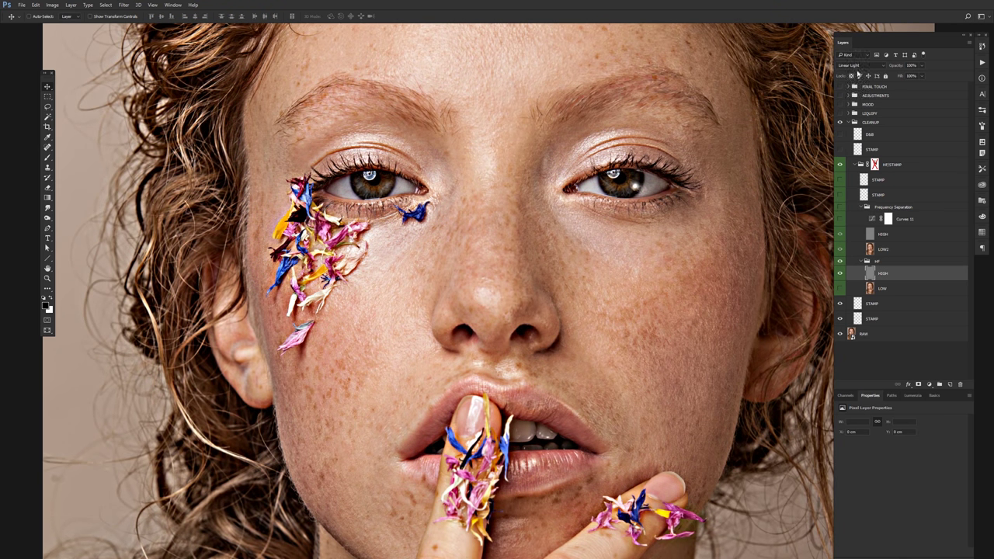
{"action": "left_click", "coordinate": [839, 288]}
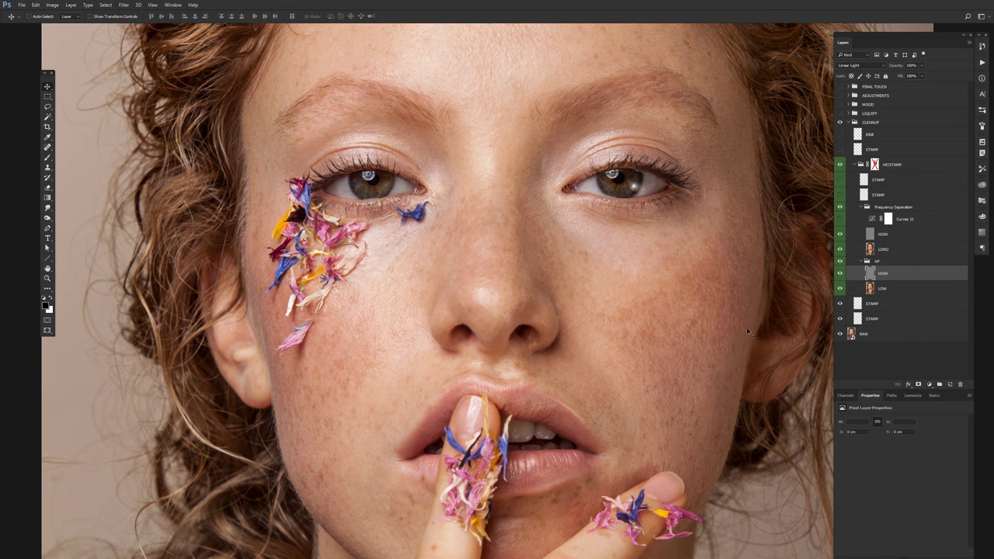
Colour-label the old Frequency Separation group red and collapse and hide it
{"action": "scroll", "coordinate": [744, 326], "scroll_direction": "up", "scroll_amount": 2}
{"action": "left_click", "coordinate": [884, 208]}
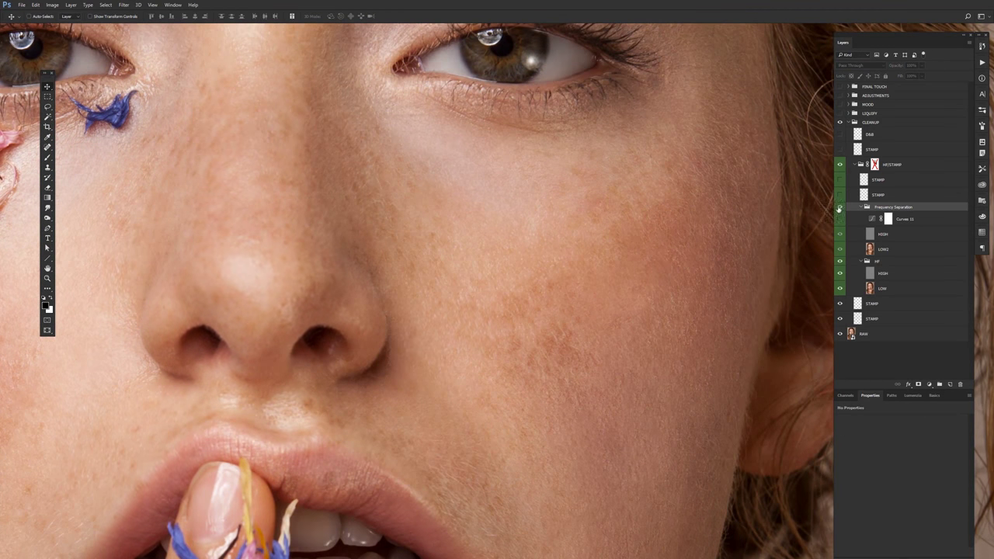
{"action": "scroll", "coordinate": [751, 236], "scroll_direction": "down", "scroll_amount": 2}
{"action": "scroll", "coordinate": [751, 236], "scroll_direction": "down", "scroll_amount": 1}
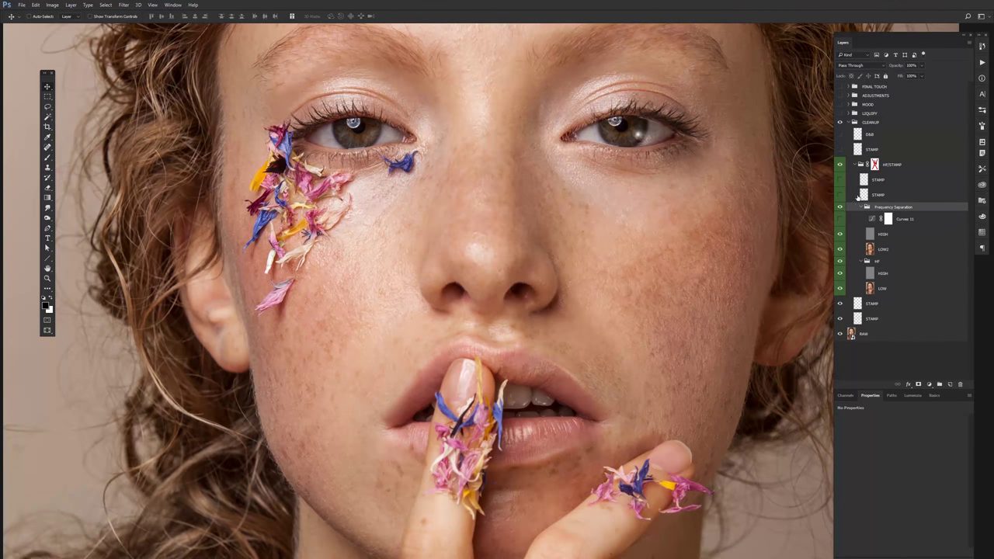
{"action": "right_click", "coordinate": [845, 209]}
{"action": "left_click", "coordinate": [862, 245]}
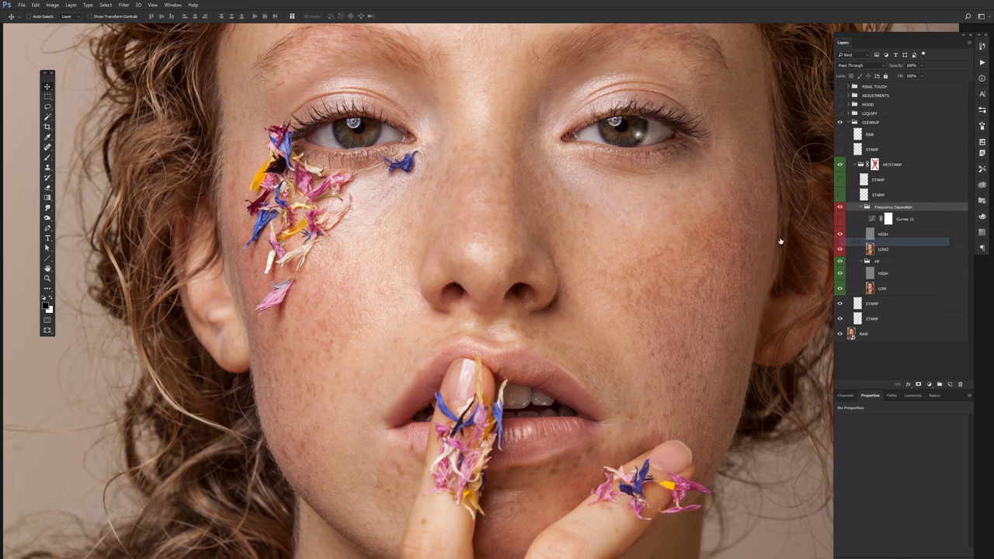
{"action": "left_click", "coordinate": [862, 207]}
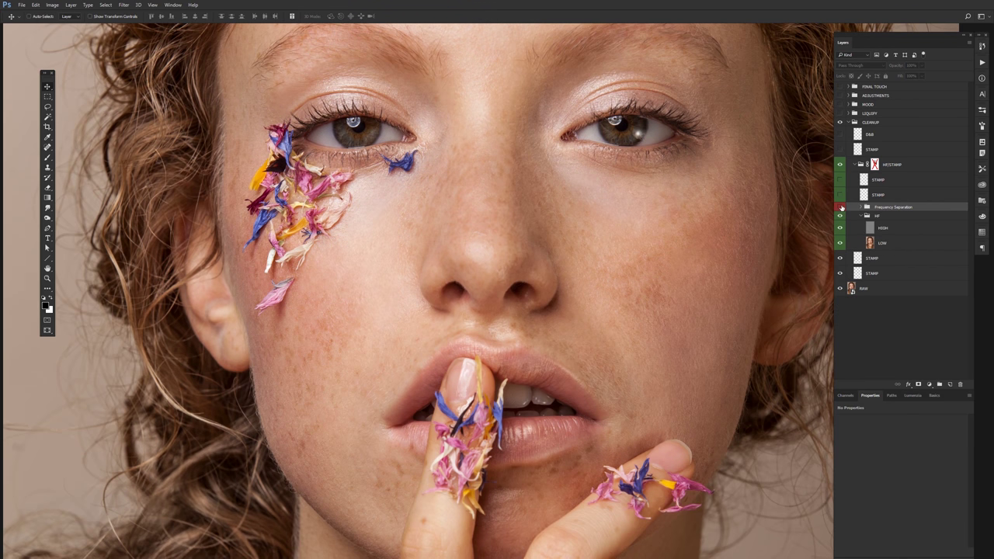
Delete the old Frequency Separation group, hide HIGH, and select the LOW layer
{"action": "key", "text": "Delete"}
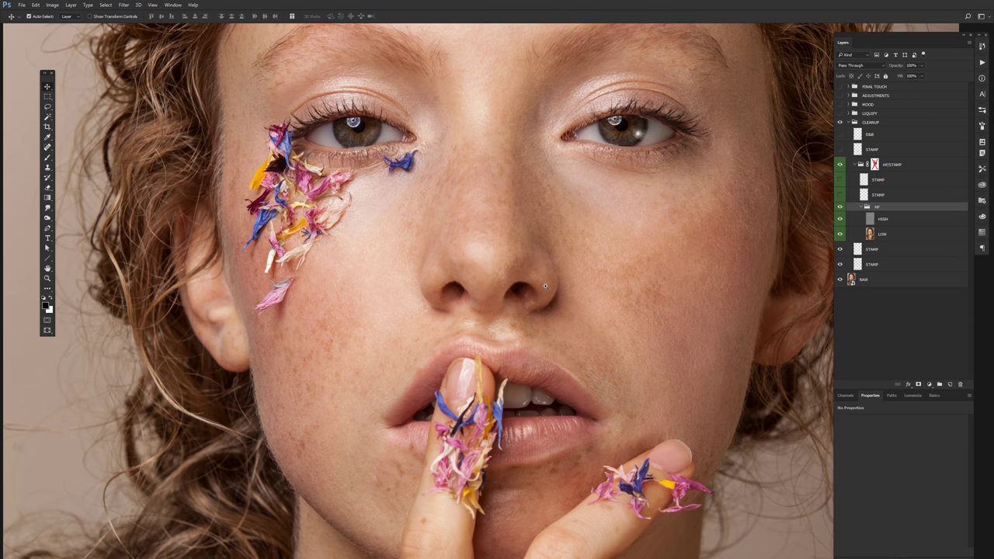
{"action": "scroll", "coordinate": [544, 286], "scroll_direction": "up", "scroll_amount": 2}
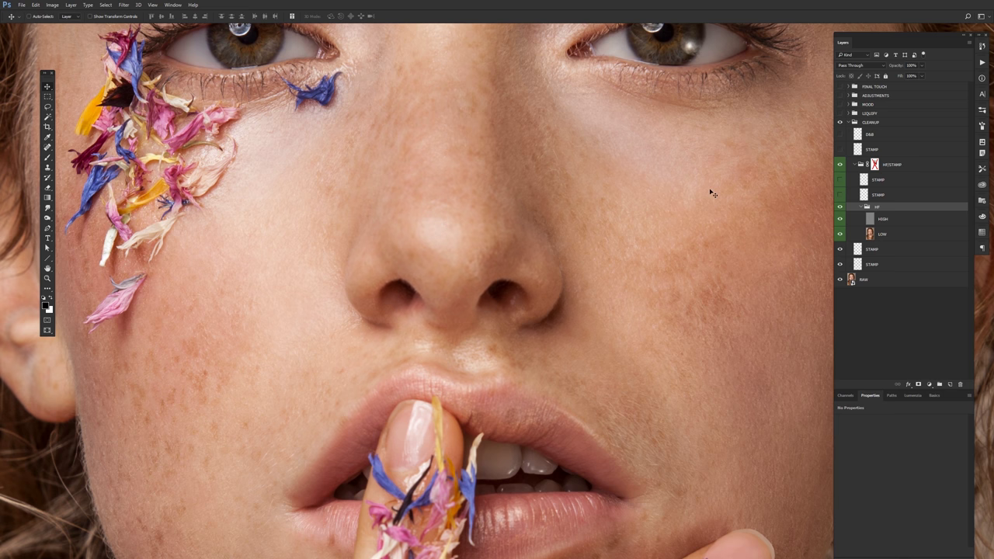
{"action": "left_click", "coordinate": [839, 218]}
{"action": "left_click", "coordinate": [882, 234]}
Blend the cheek between nose and mouth with a large Mixer Brush at 5% wetness
{"action": "key", "text": "ctrl+0"}
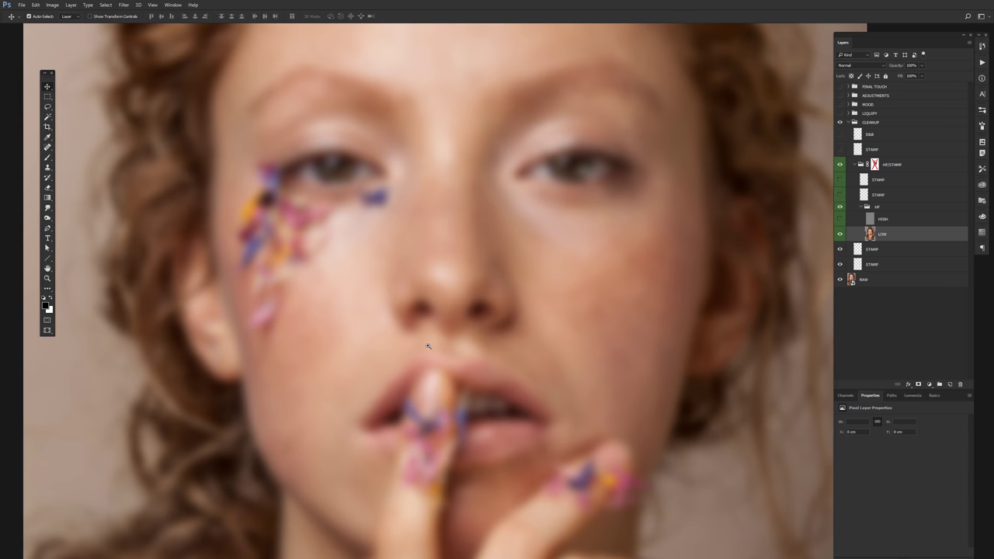
{"action": "scroll", "coordinate": [525, 317], "scroll_direction": "up", "scroll_amount": 2}
{"action": "key", "text": "r"}
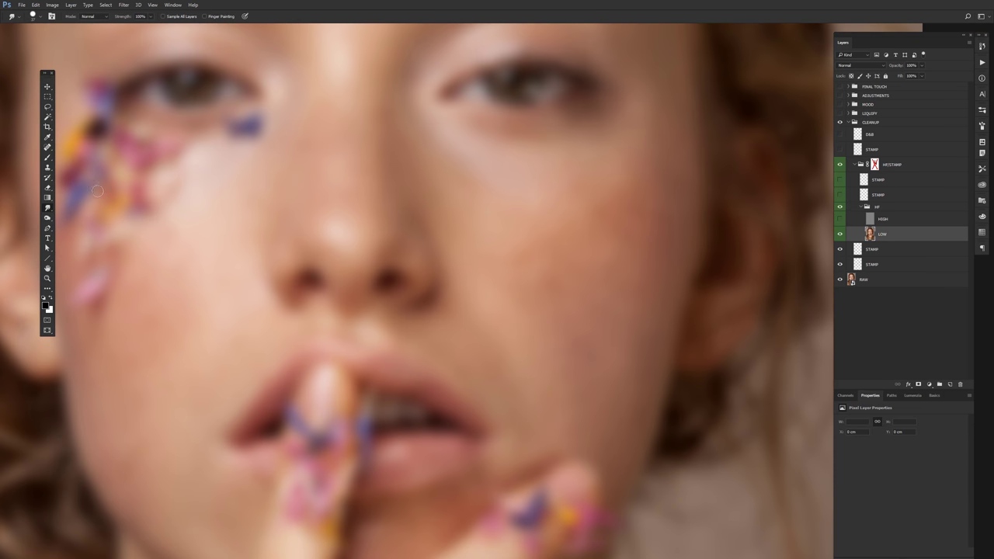
{"action": "key", "text": "b"}
{"action": "right_click", "coordinate": [48, 157]}
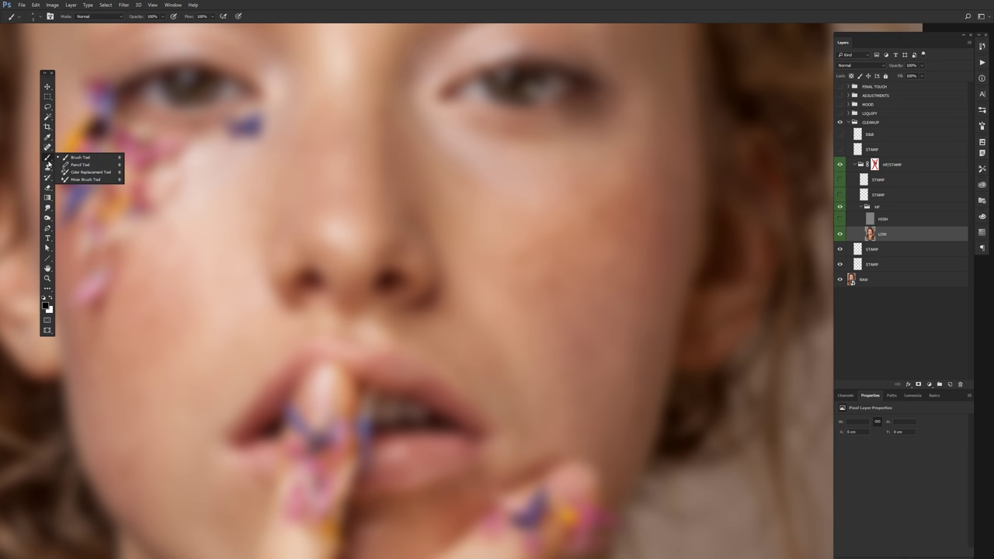
{"action": "left_click", "coordinate": [87, 180]}
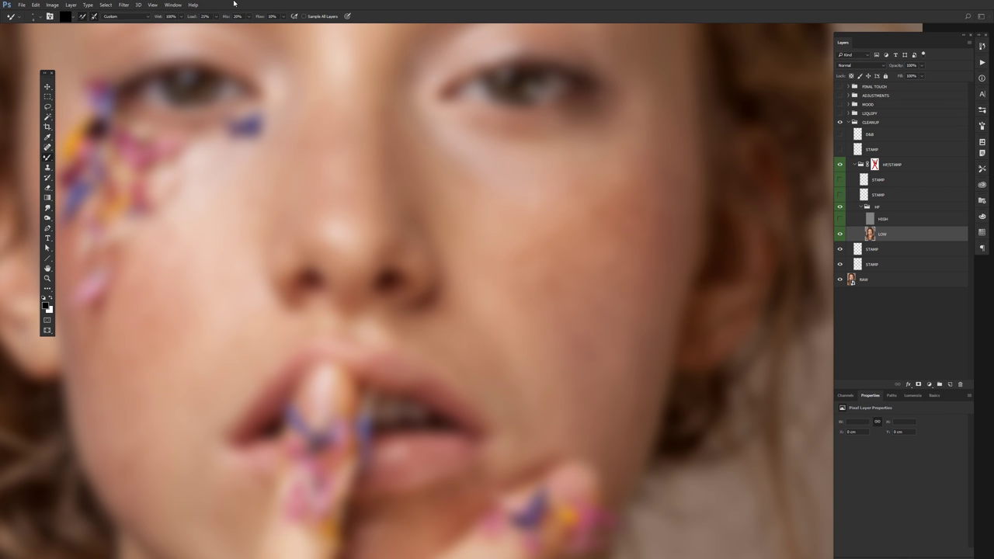
{"action": "left_click_drag", "start_coordinate": [361, 234], "coordinate": [396, 233]}
{"action": "left_click_drag", "start_coordinate": [528, 349], "coordinate": [462, 307]}
{"action": "key", "text": "0"}
{"action": "key", "text": "5"}
{"action": "key", "text": "bracketright"}
{"action": "key", "text": "bracketright"}
Clone even skin tone over the blotchy cheek with the Clone Stamp at 10% opacity
{"action": "key", "text": "s"}
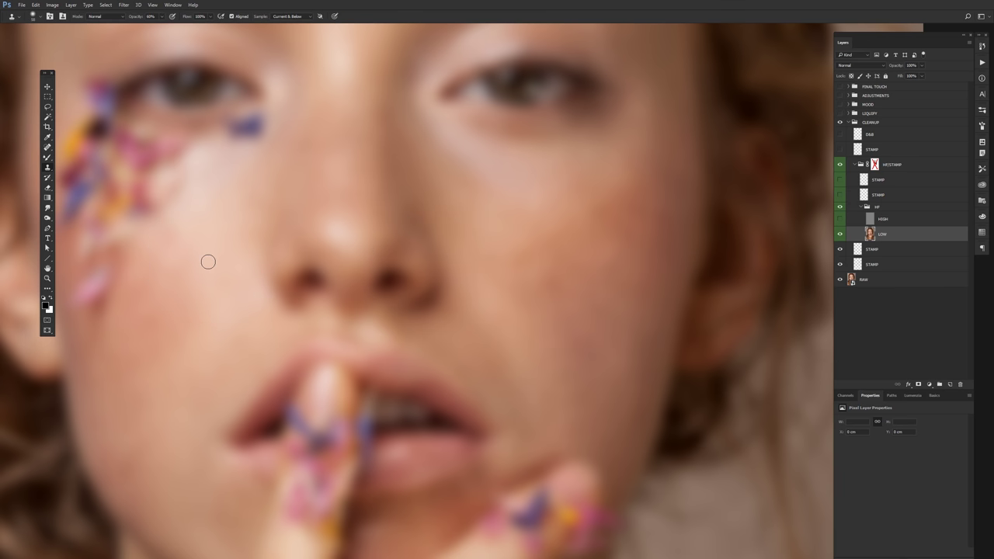
{"action": "left_click_drag", "start_coordinate": [521, 251], "coordinate": [536, 251]}
{"action": "key", "text": "1"}
{"action": "key", "text": "1"}
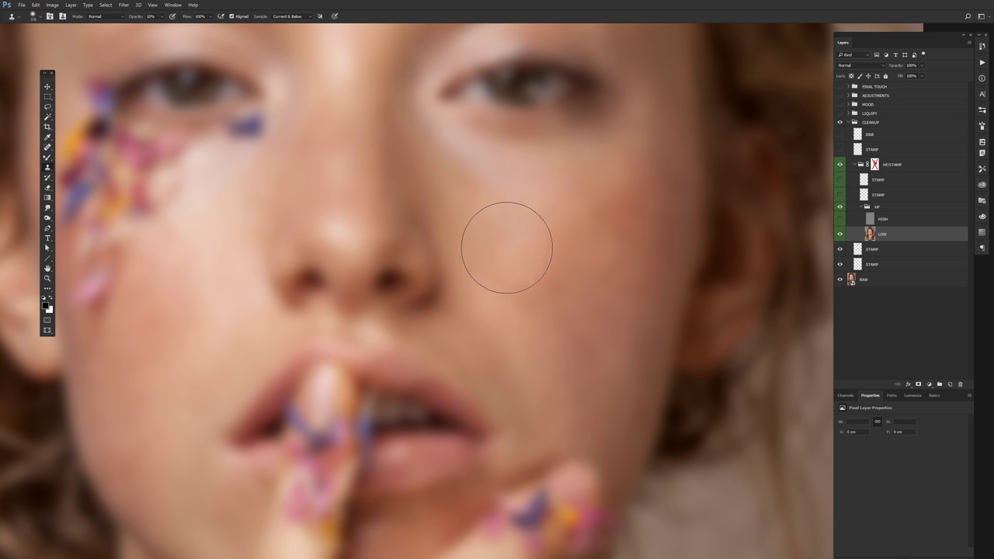
{"action": "key", "text": "1"}
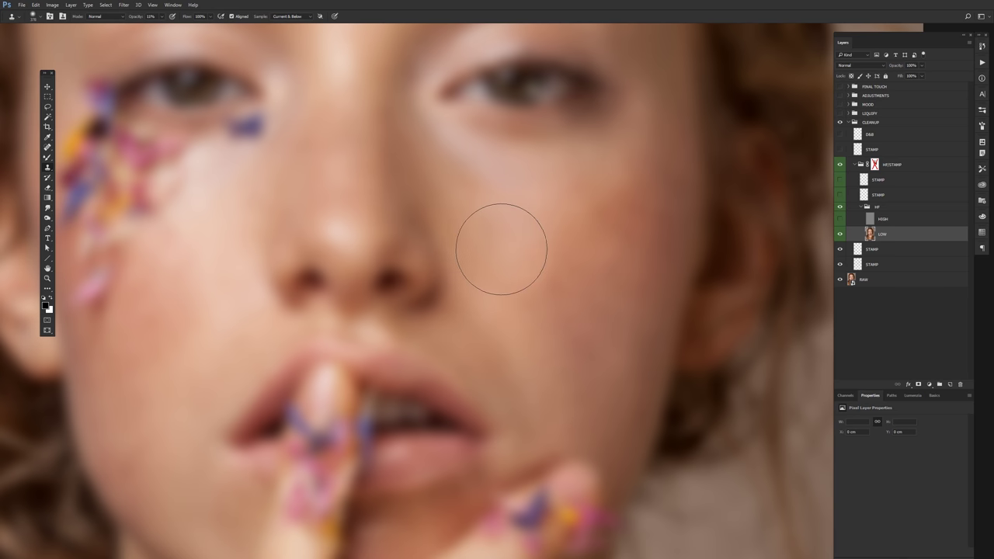
{"action": "left_click", "coordinate": [477, 221], "text": "alt"}
{"action": "left_click_drag", "start_coordinate": [443, 159], "coordinate": [517, 262]}
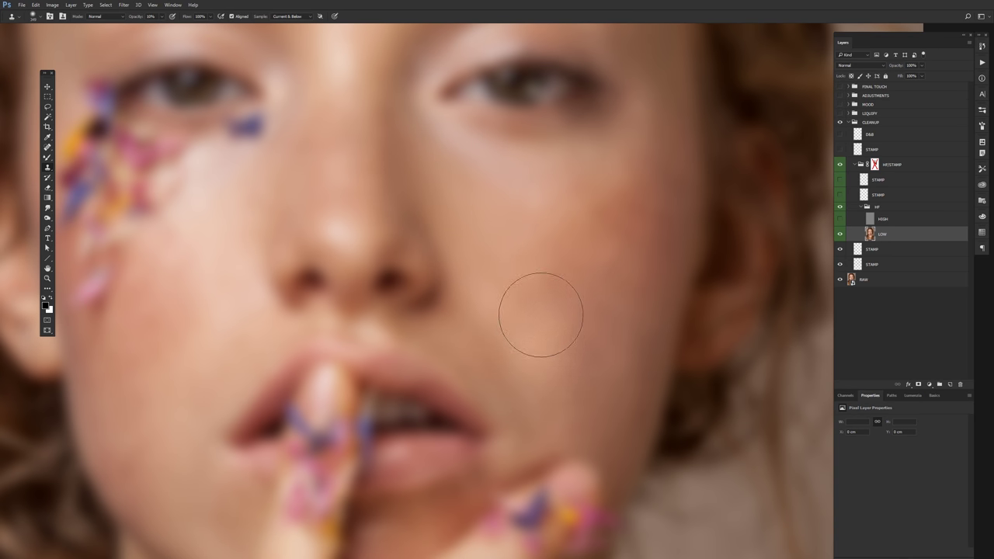
{"action": "right_click", "coordinate": [583, 313], "text": "alt"}
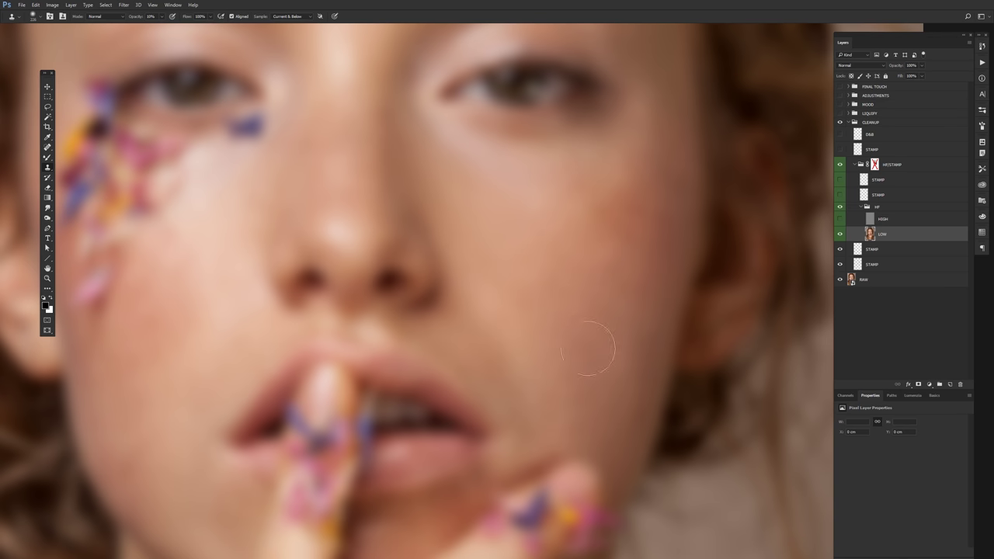
{"action": "right_click", "coordinate": [603, 222], "text": "alt"}
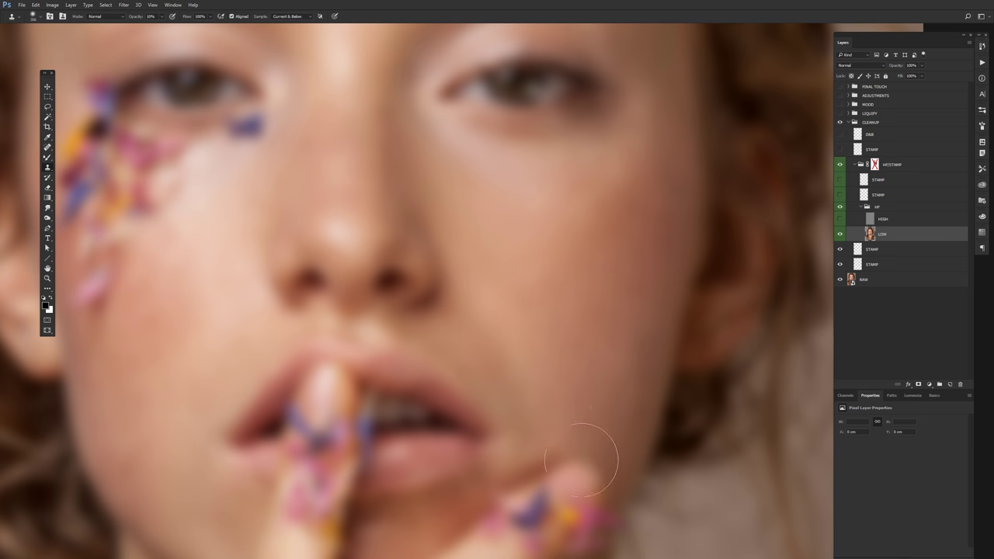
Resize the Mixer Brush, then switch to the plain Brush Tool with a soft 239 px tip
{"action": "key", "text": "b"}
{"action": "right_click", "coordinate": [608, 318], "text": "alt"}
{"action": "right_click", "coordinate": [624, 142], "text": "alt"}
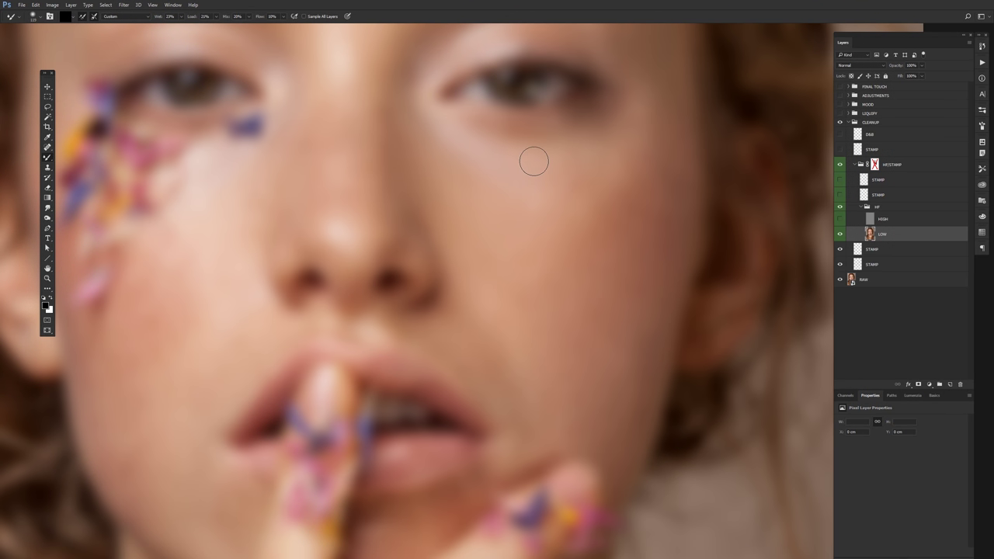
{"action": "right_click", "coordinate": [45, 158]}
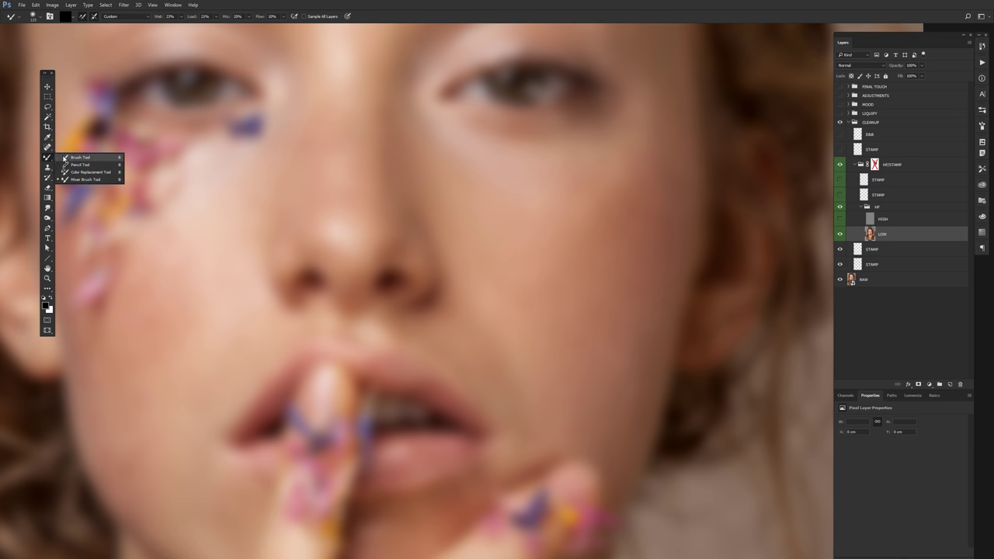
{"action": "left_click", "coordinate": [77, 158]}
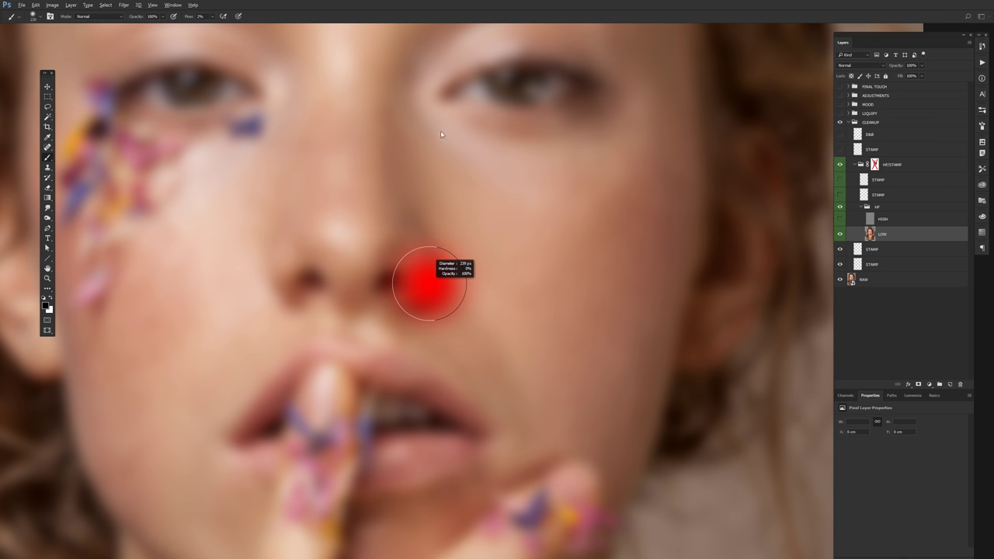
Paint sampled cheek skin tones onto LOW with the brush at 80% opacity
{"action": "key", "text": "8"}
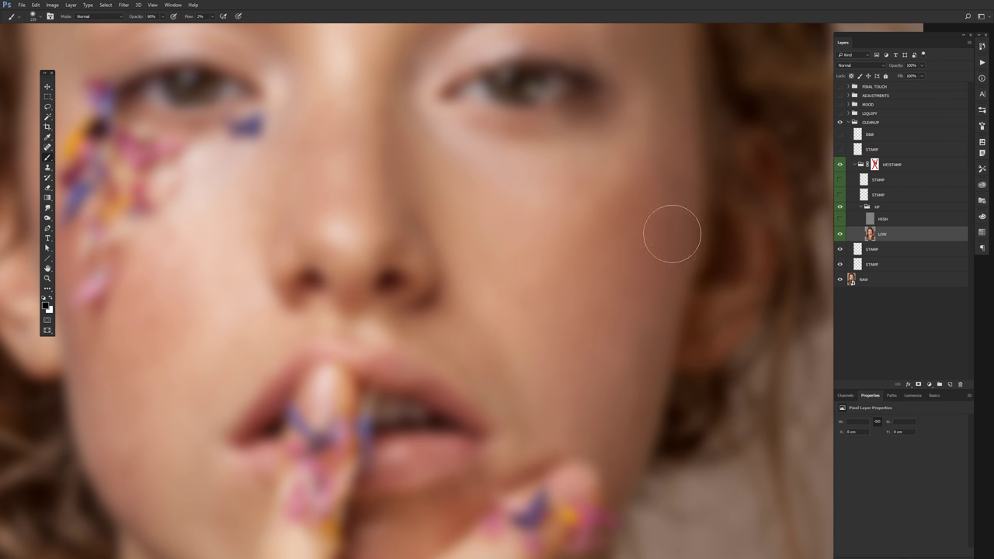
{"action": "left_click", "coordinate": [639, 198], "text": "alt"}
{"action": "left_click", "coordinate": [618, 210], "text": "alt"}
{"action": "left_click", "coordinate": [676, 302], "text": "alt"}
{"action": "left_click", "coordinate": [496, 298], "text": "alt"}
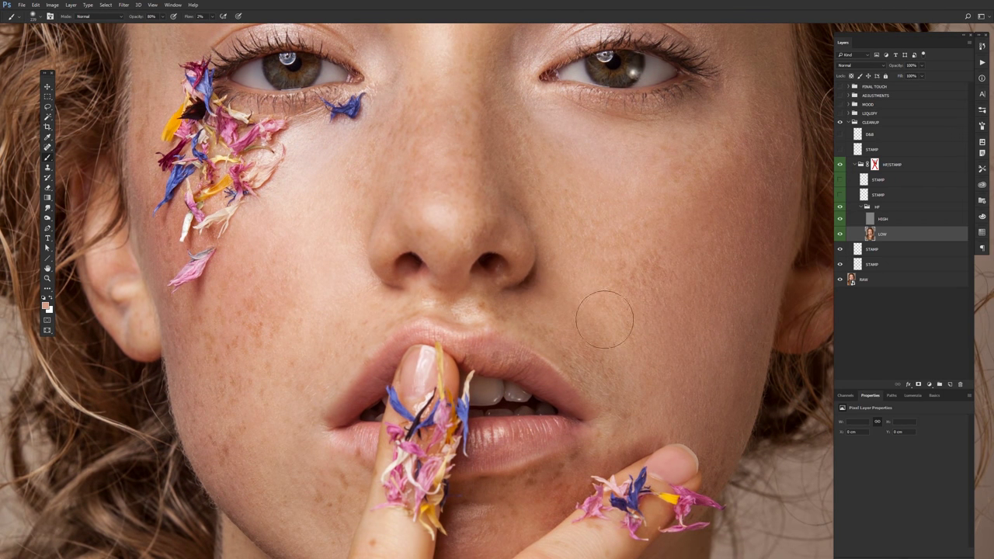
{"action": "right_click", "coordinate": [665, 443], "text": "alt"}
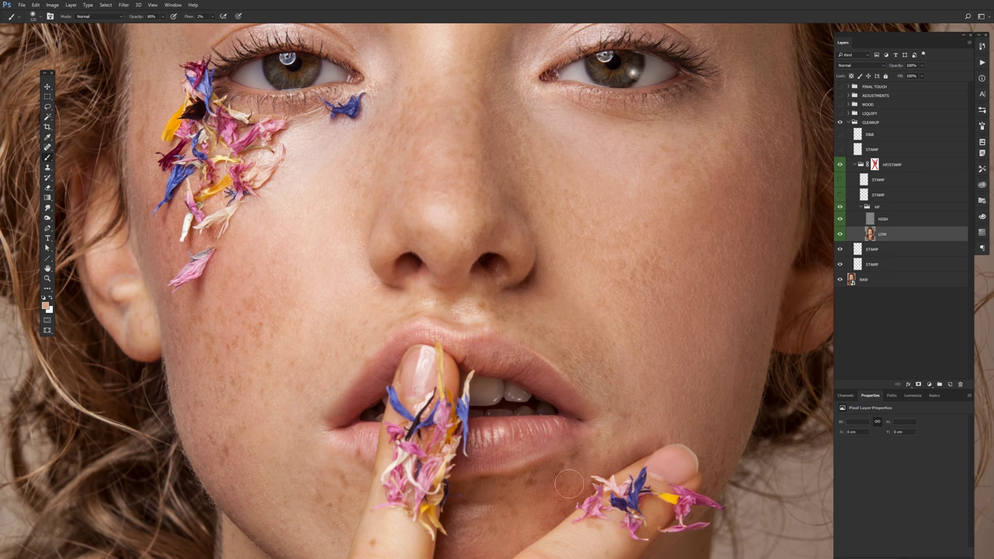
Toggle the tone retouch on and off to compare before and after
{"action": "key", "text": "v"}
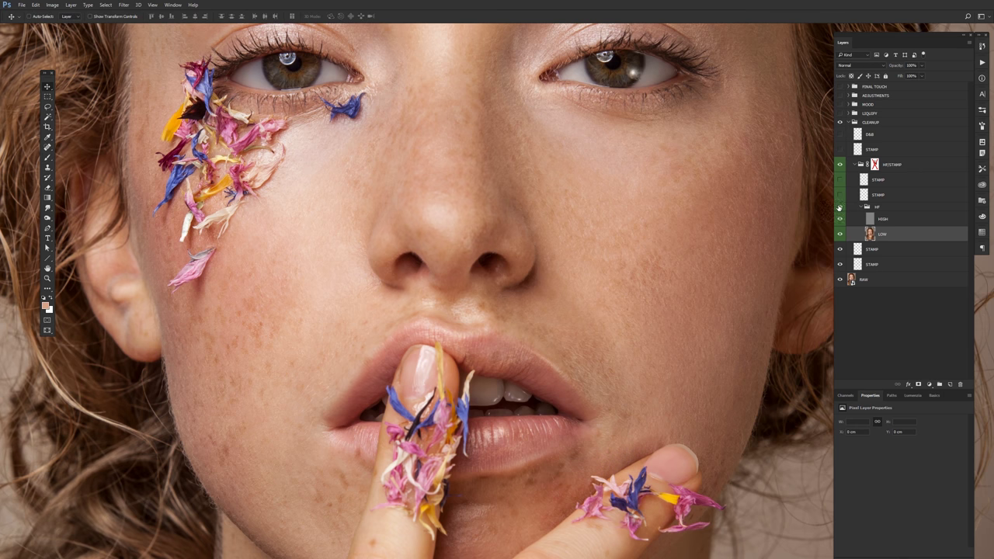
{"action": "left_click", "coordinate": [839, 208]}
{"action": "left_click", "coordinate": [840, 210]}
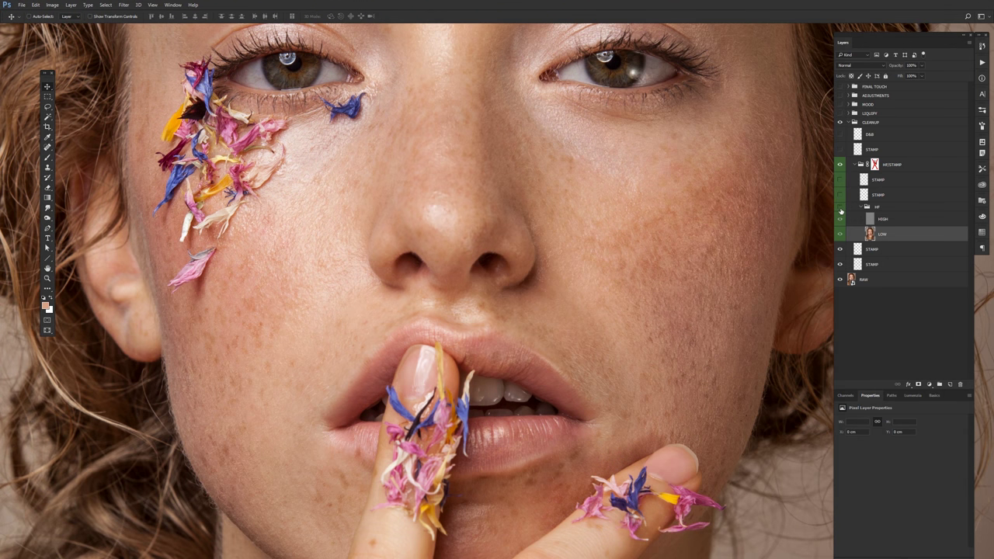
{"action": "left_click", "coordinate": [839, 208]}
{"action": "left_click", "coordinate": [840, 210]}
{"action": "left_click", "coordinate": [840, 211]}
{"action": "left_click", "coordinate": [839, 208]}
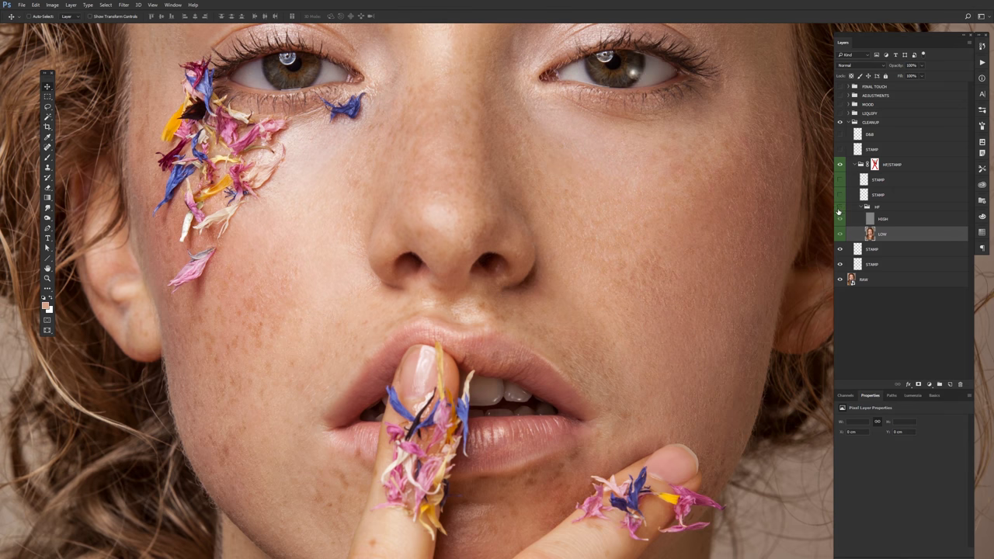
{"action": "key", "text": "b"}
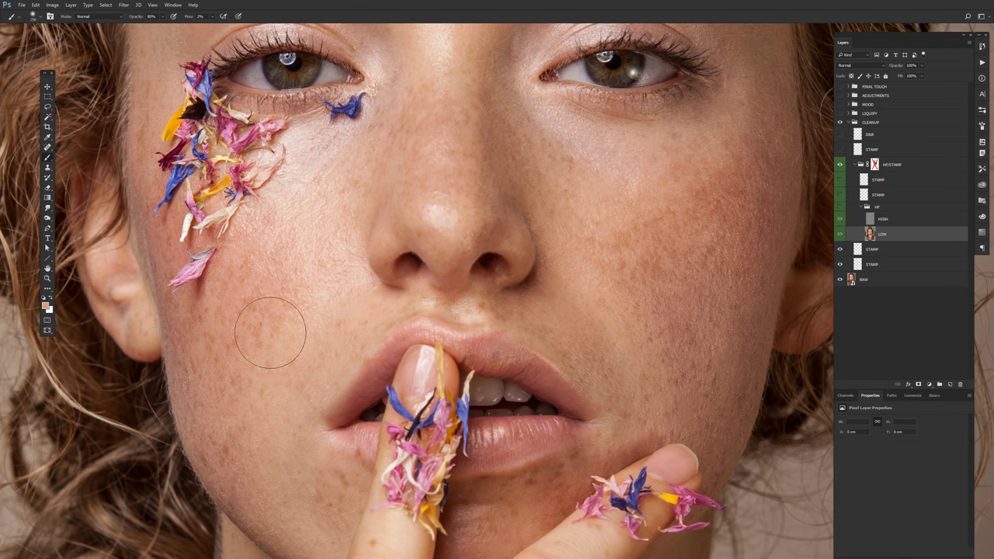
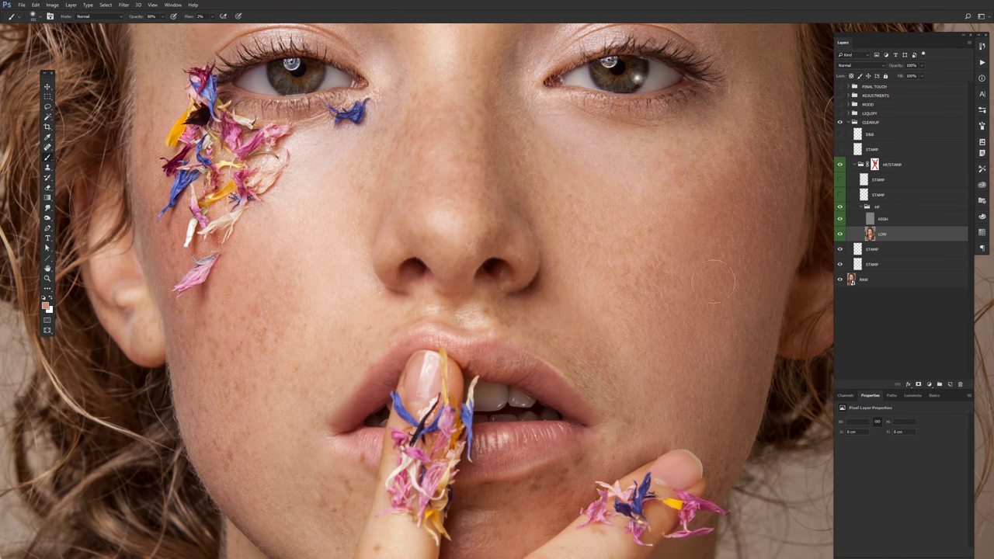
Hide and show the HF group to compare the face with and without it
{"action": "left_click", "coordinate": [738, 249], "text": "alt"}
{"action": "scroll", "coordinate": [652, 379], "scroll_direction": "up", "scroll_amount": 4}
{"action": "scroll", "coordinate": [652, 379], "scroll_direction": "up", "scroll_amount": 1}
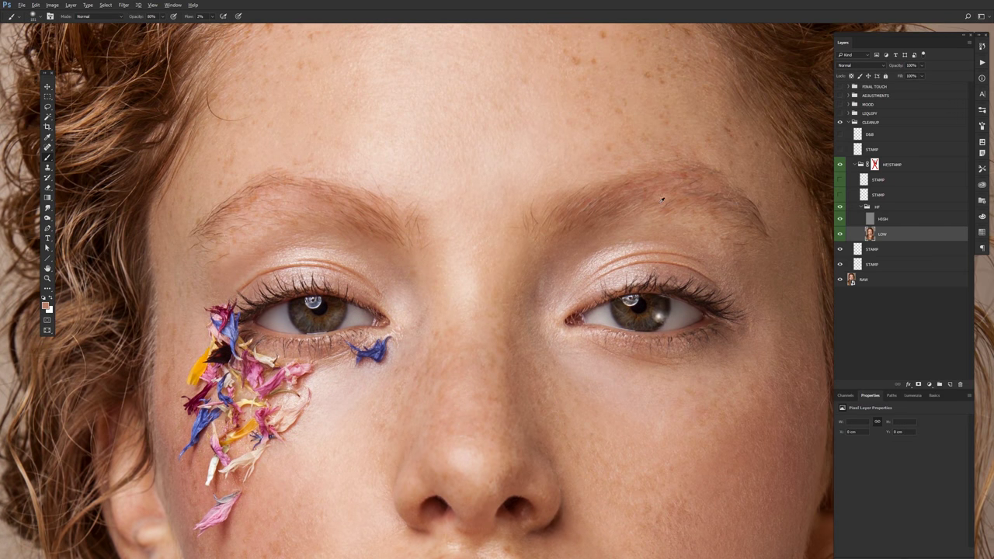
{"action": "scroll", "coordinate": [621, 214], "scroll_direction": "up", "scroll_amount": 1}
{"action": "scroll", "coordinate": [567, 256], "scroll_direction": "up", "scroll_amount": 2}
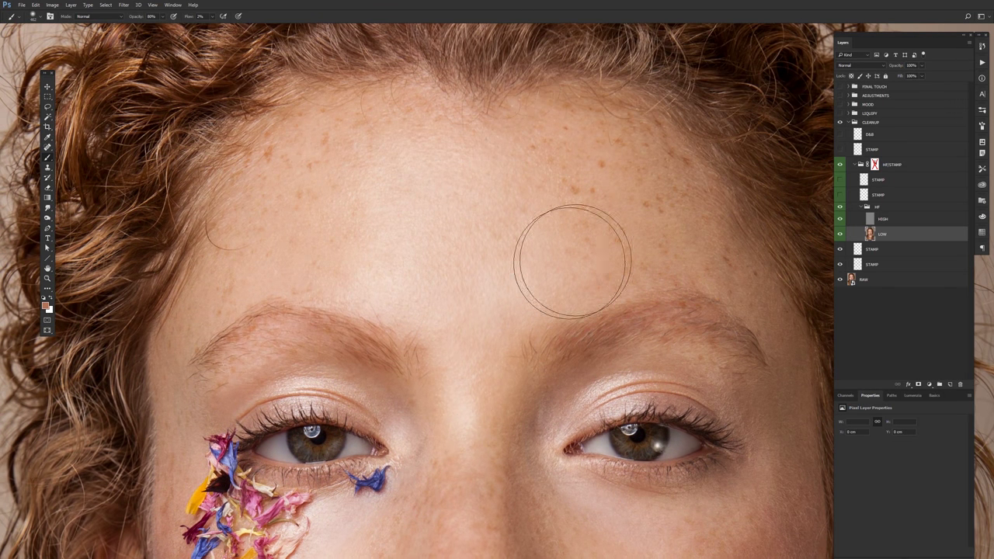
{"action": "scroll", "coordinate": [571, 262], "scroll_direction": "down", "scroll_amount": 1}
{"action": "scroll", "coordinate": [332, 178], "scroll_direction": "down", "scroll_amount": 1}
{"action": "key", "text": "ctrl+0"}
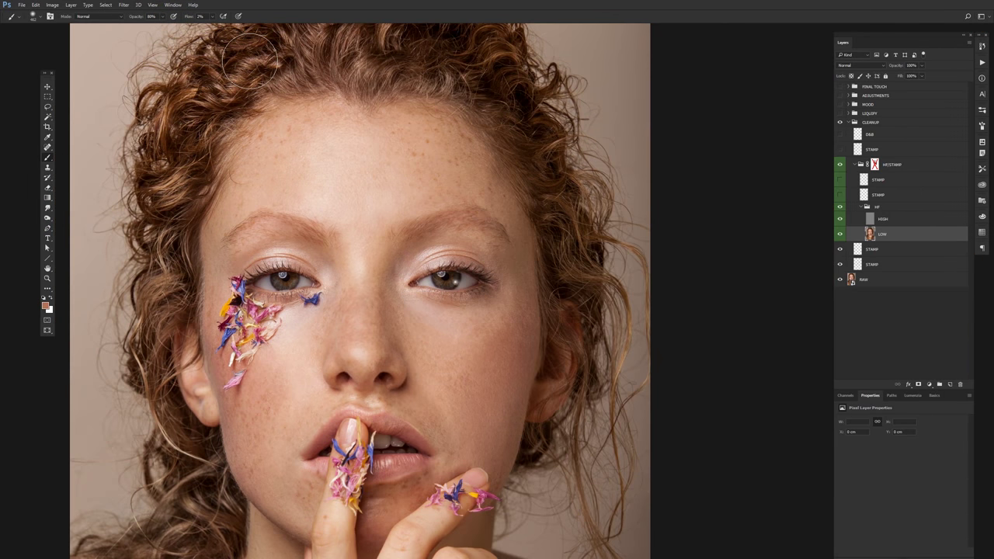
{"action": "left_click_drag", "start_coordinate": [315, 209], "coordinate": [344, 178]}
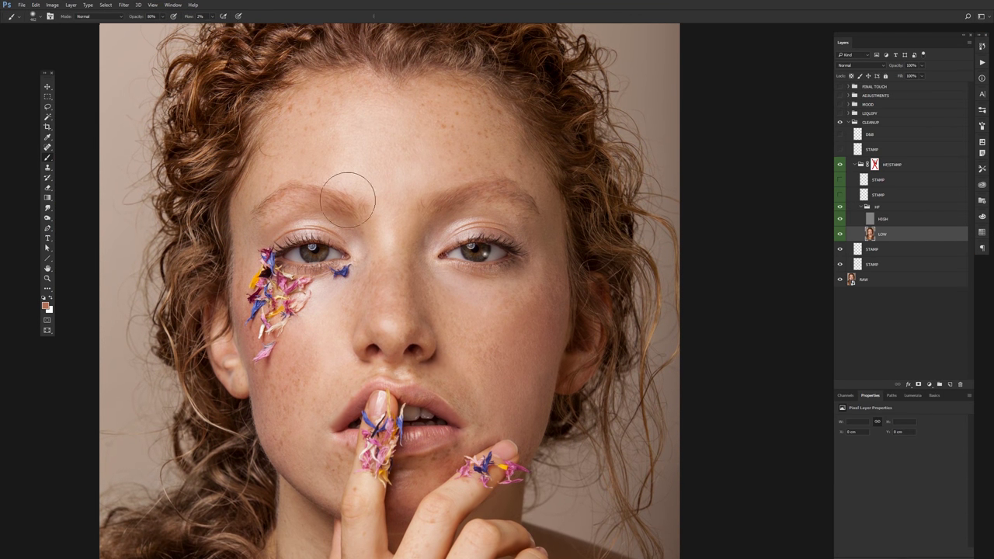
{"action": "key", "text": "v"}
{"action": "left_click", "coordinate": [875, 208]}
{"action": "left_click", "coordinate": [839, 208]}
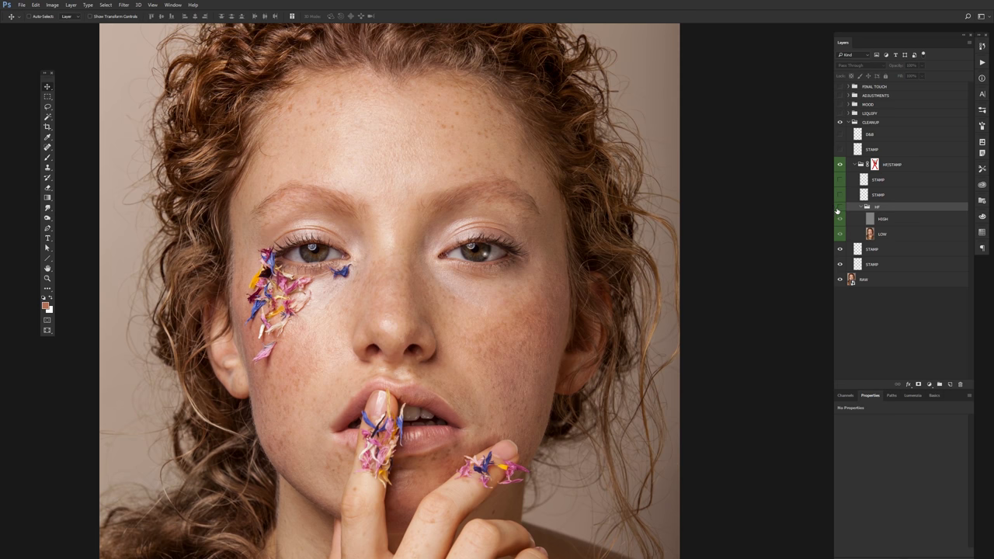
{"action": "left_click", "coordinate": [839, 208]}
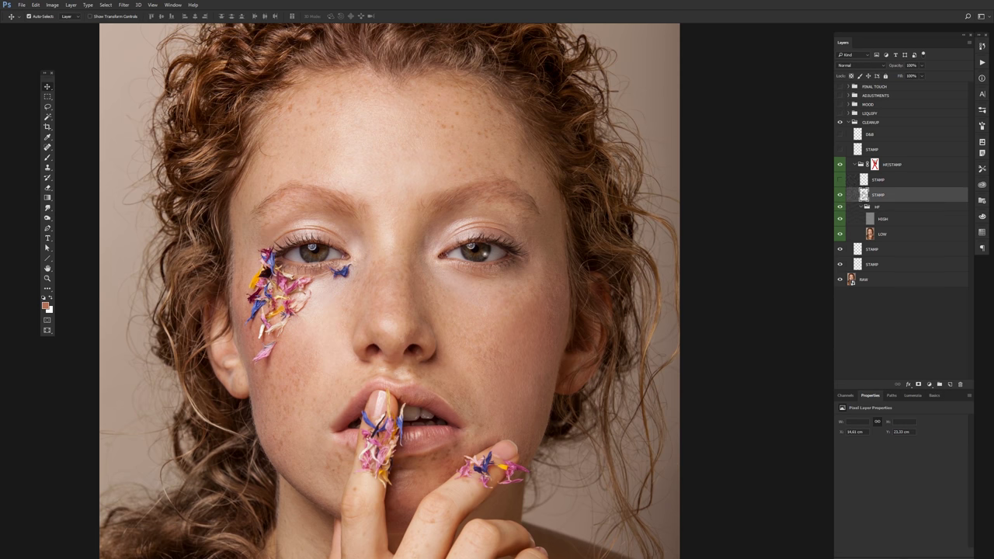
Zoom in on the nose and toggle the upper STAMP layer to compare
{"action": "key", "text": "ctrl+0"}
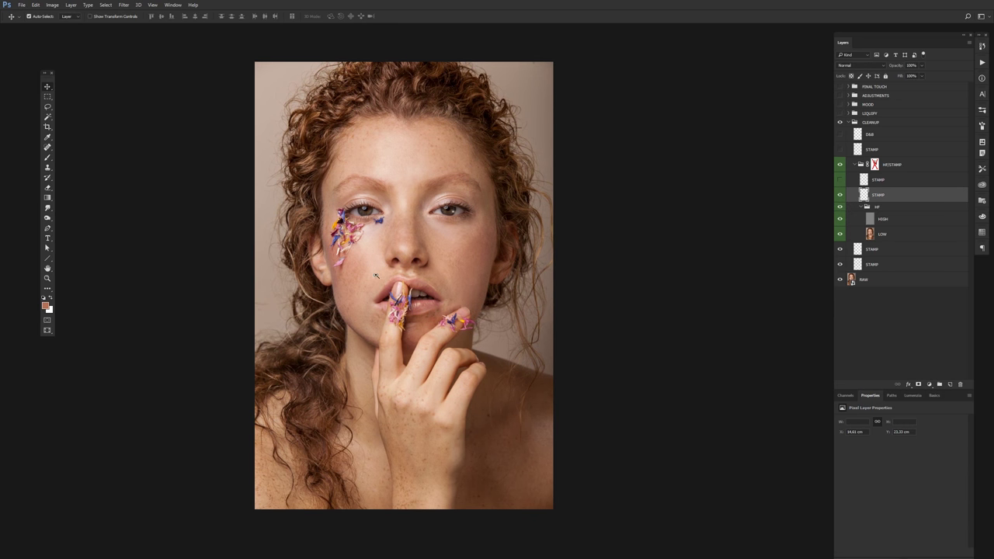
{"action": "key", "text": "ctrl+1"}
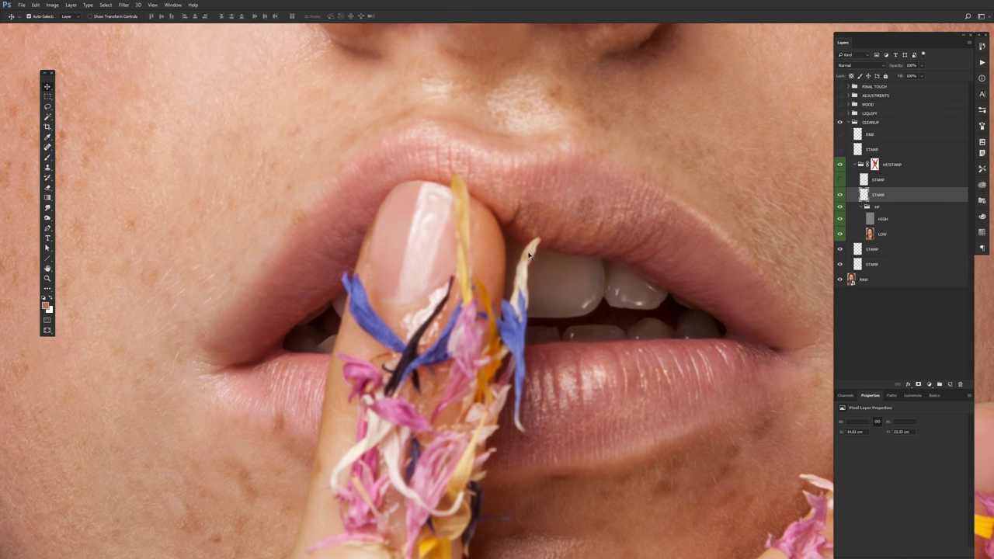
{"action": "scroll", "coordinate": [528, 255], "scroll_direction": "down", "scroll_amount": 3}
{"action": "scroll", "coordinate": [465, 264], "scroll_direction": "up", "scroll_amount": 3}
{"action": "scroll", "coordinate": [444, 267], "scroll_direction": "down", "scroll_amount": 3}
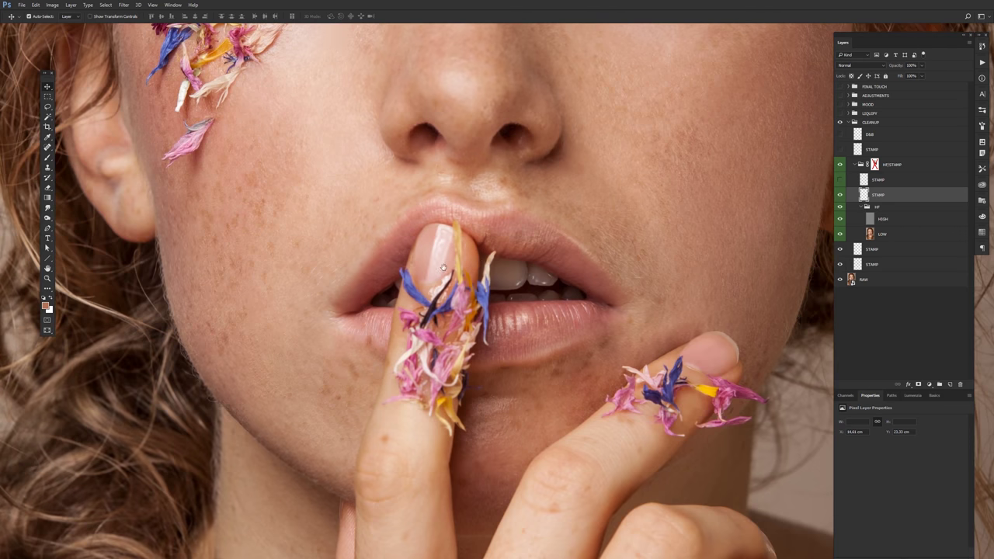
{"action": "scroll", "coordinate": [444, 268], "scroll_direction": "right", "scroll_amount": 3}
{"action": "left_click", "coordinate": [846, 180]}
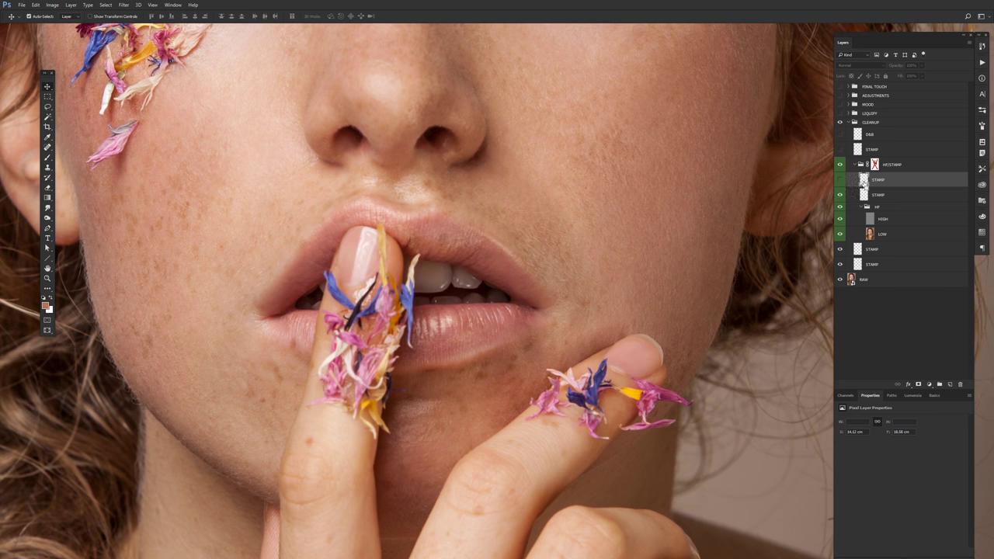
{"action": "key", "text": "ctrl+minus"}
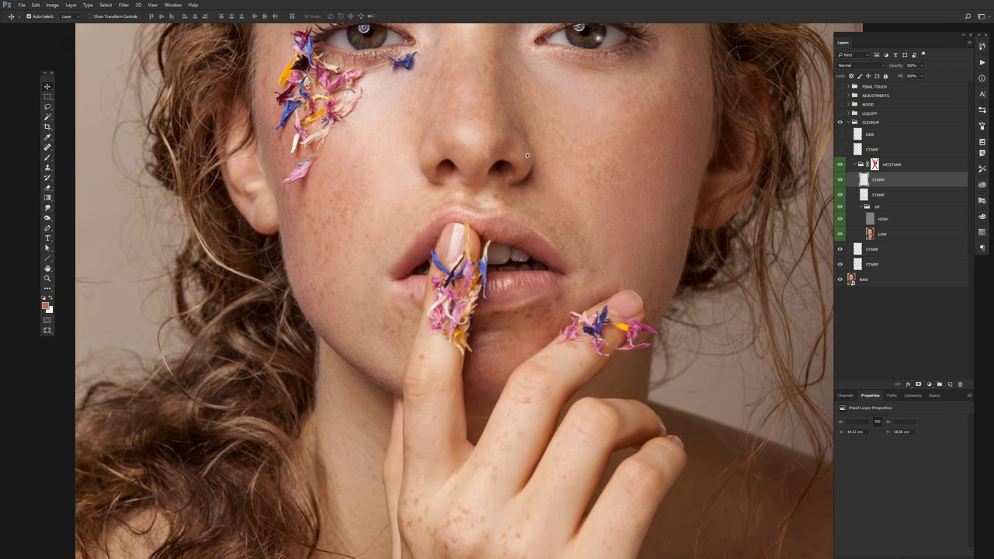
{"action": "key", "text": "ctrl+1"}
{"action": "left_click", "coordinate": [838, 180]}
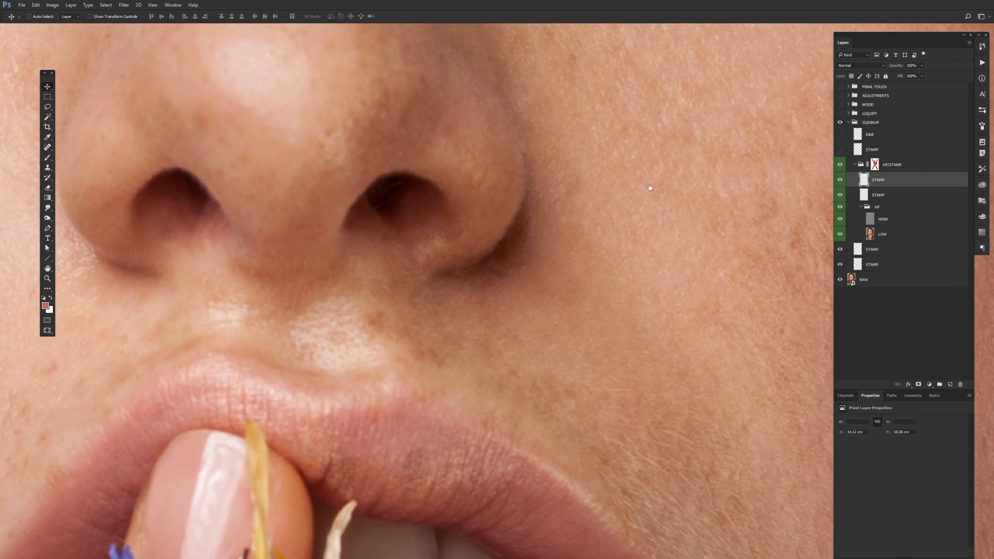
Undo the accidental STAMP layer move, then compare the nostril retouch on and off
{"action": "left_click_drag", "start_coordinate": [541, 250], "coordinate": [675, 409]}
{"action": "key", "text": "ctrl+z"}
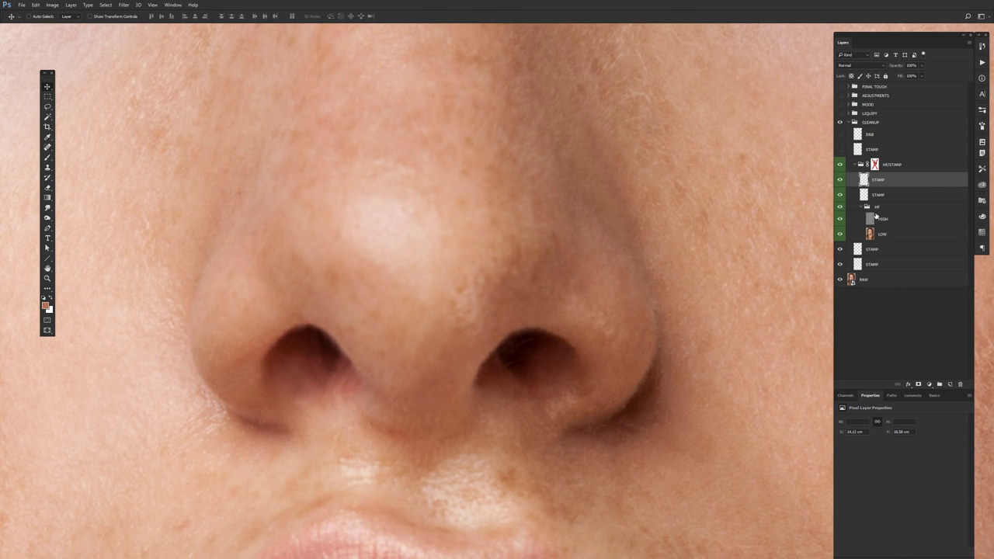
{"action": "left_click", "coordinate": [839, 180]}
{"action": "left_click", "coordinate": [838, 180]}
{"action": "left_click", "coordinate": [838, 180]}
{"action": "left_click", "coordinate": [838, 182]}
Zoom in on the right cheek and re-enable the HF/STAMP group's layer mask
{"action": "key", "text": "ctrl+0"}
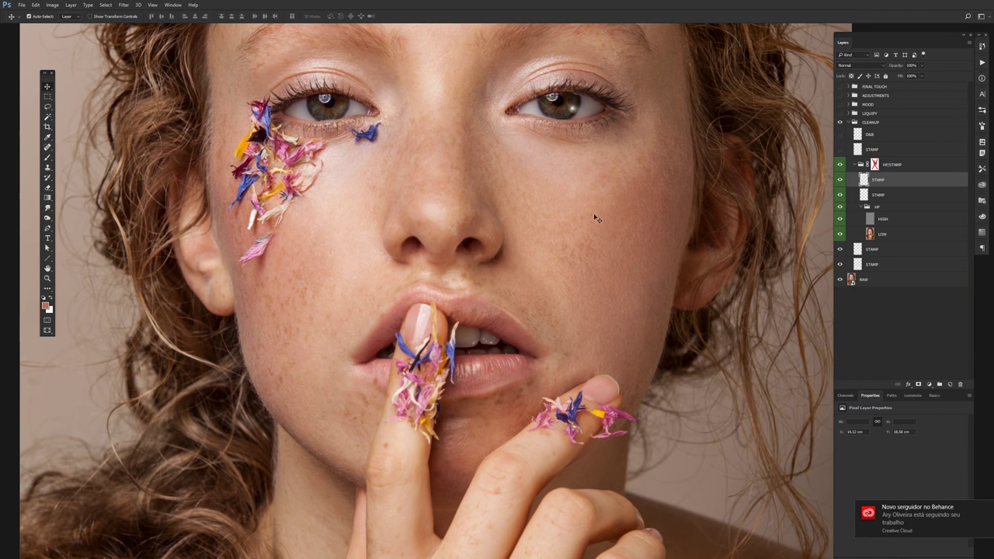
{"action": "left_click", "coordinate": [571, 215], "text": "ctrl"}
{"action": "left_click_drag", "start_coordinate": [570, 233], "coordinate": [581, 262]}
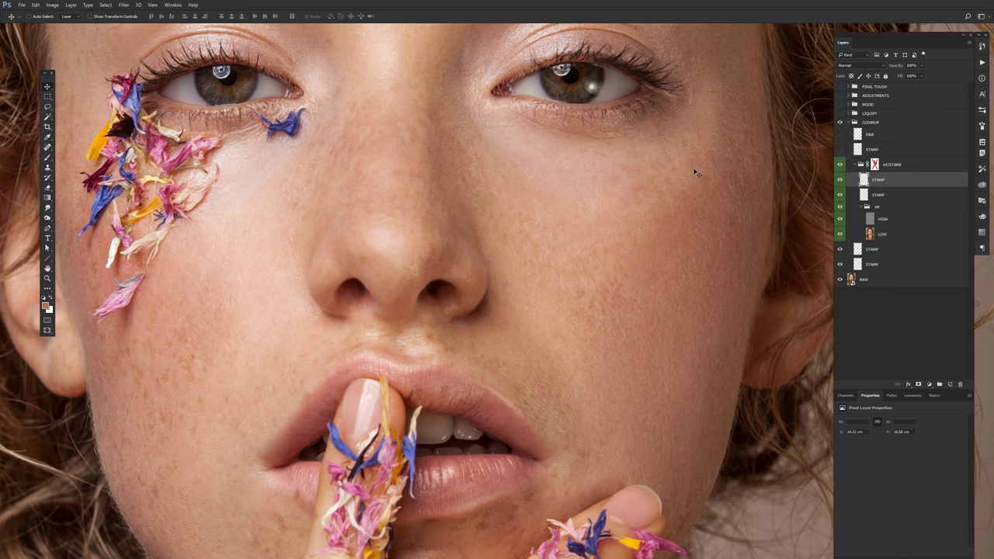
{"action": "left_click", "coordinate": [875, 164], "text": "shift"}
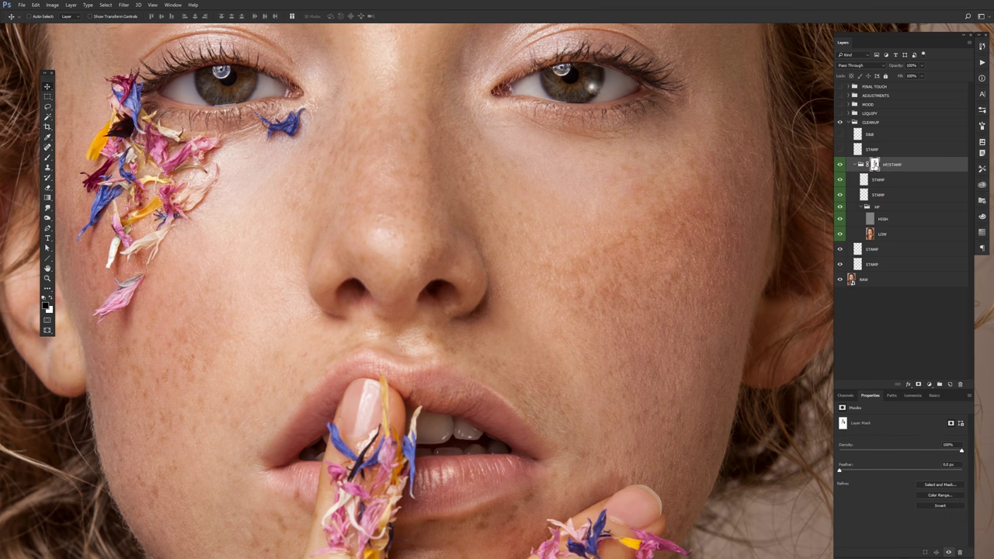
Paint the HF/STAMP mask over the right cheek with a white brush at low opacity
{"action": "key", "text": "b"}
{"action": "key", "text": "x"}
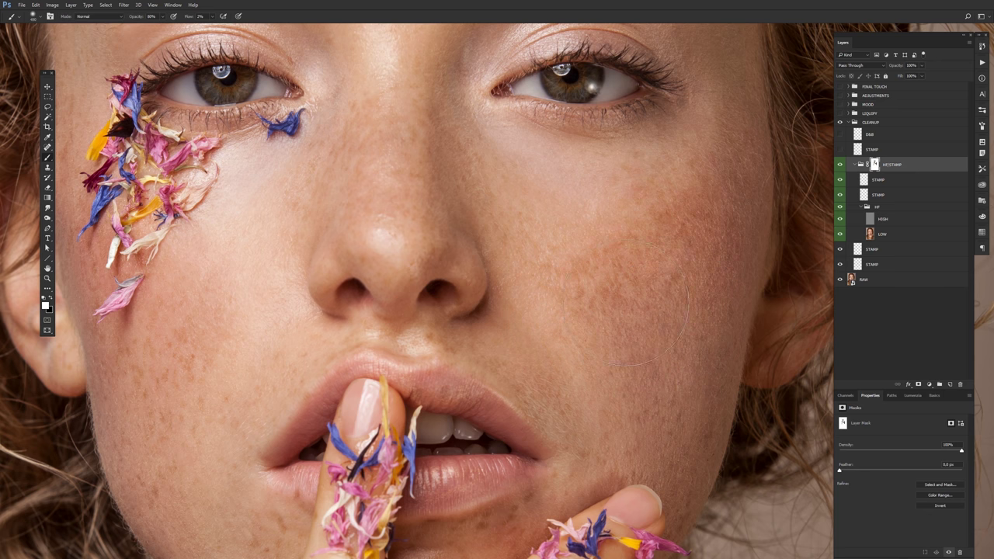
{"action": "key", "text": "1"}
{"action": "key", "text": "3"}
{"action": "key", "text": "5"}
{"action": "left_click_drag", "start_coordinate": [721, 222], "coordinate": [683, 222]}
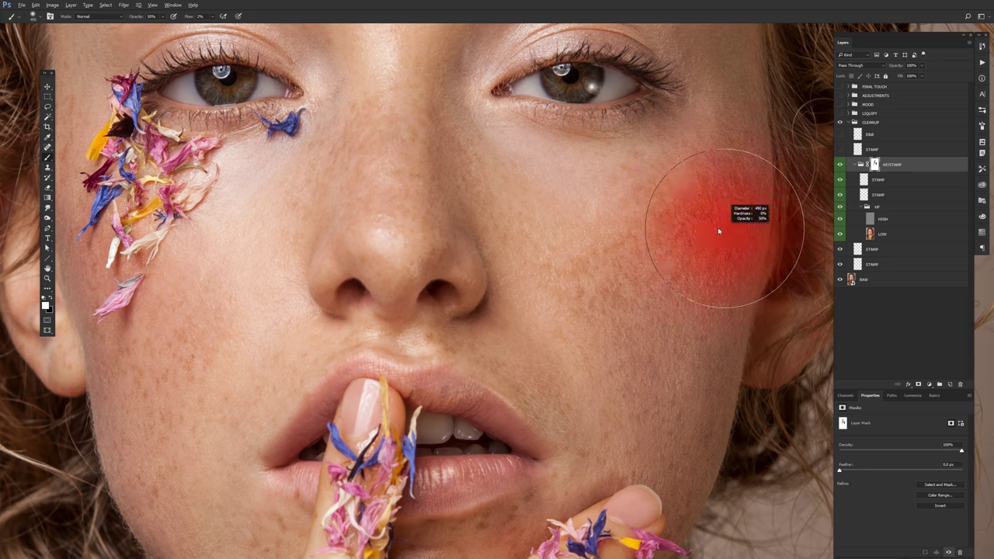
{"action": "key", "text": "0"}
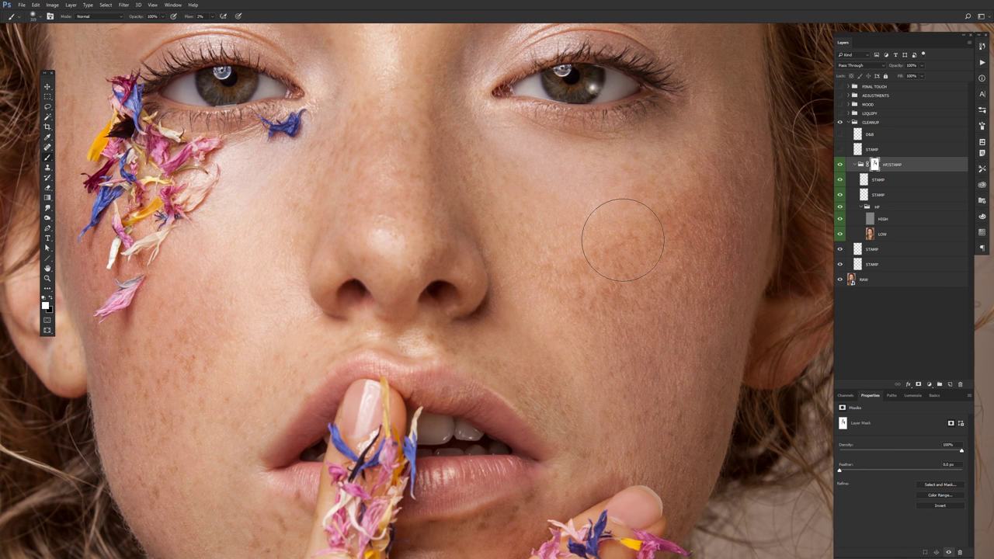
{"action": "key", "text": "1"}
{"action": "scroll", "coordinate": [483, 222], "scroll_direction": "up", "scroll_amount": 1}
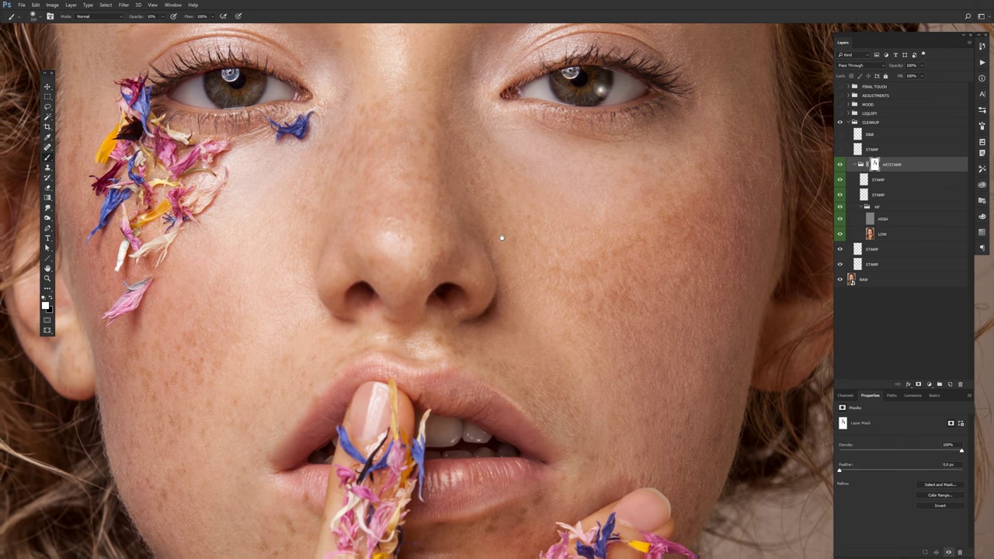
{"action": "key", "text": "v"}
{"action": "left_click", "coordinate": [842, 152]}
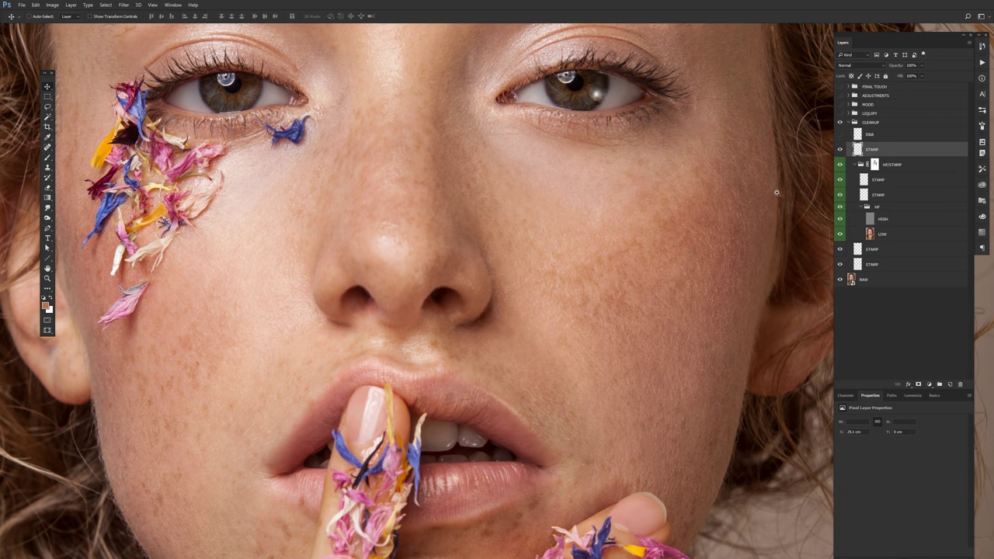
Make the D&B layer visible and toggle it to compare the brows and forehead
{"action": "scroll", "coordinate": [767, 180], "scroll_direction": "down", "scroll_amount": 2}
{"action": "scroll", "coordinate": [766, 179], "scroll_direction": "down", "scroll_amount": 1}
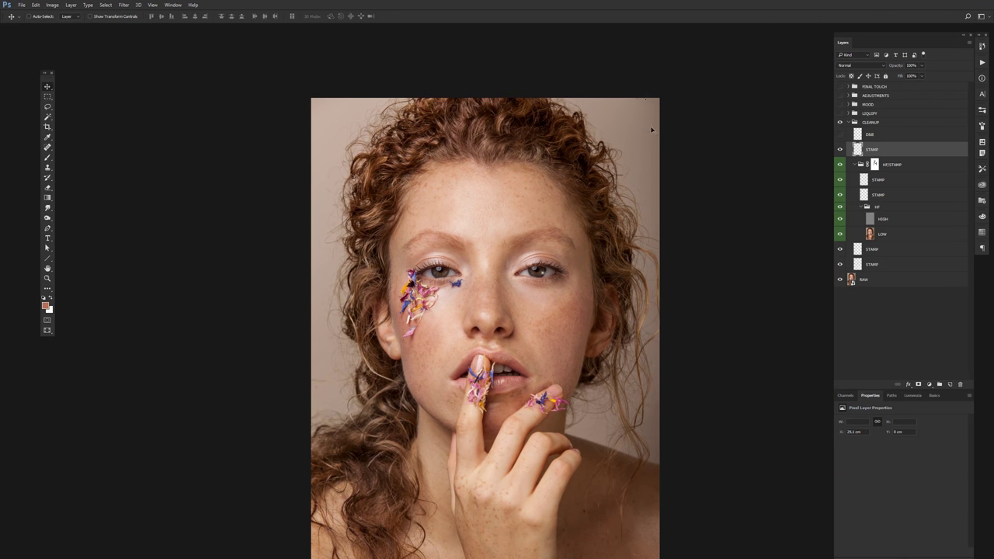
{"action": "scroll", "coordinate": [652, 130], "scroll_direction": "up", "scroll_amount": 3}
{"action": "scroll", "coordinate": [688, 232], "scroll_direction": "up", "scroll_amount": 2}
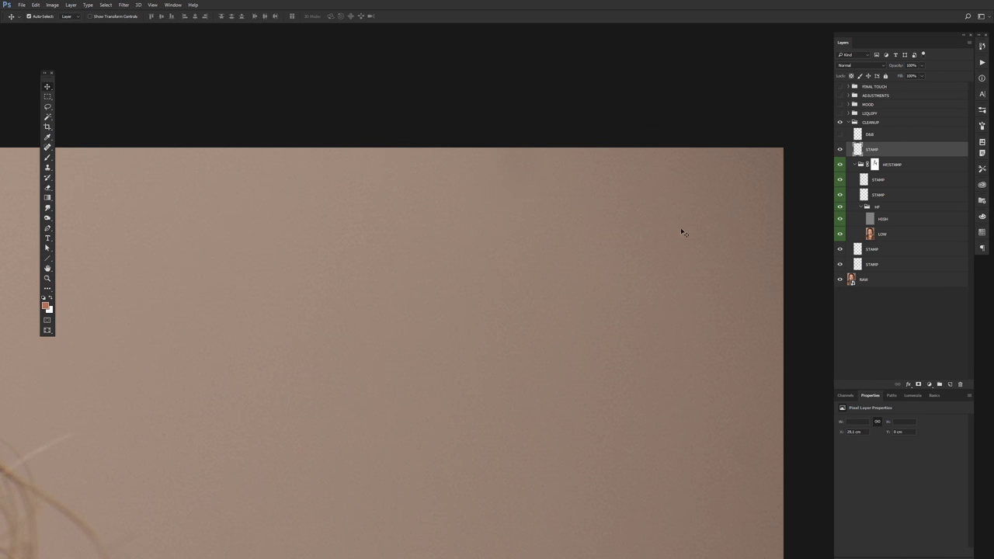
{"action": "scroll", "coordinate": [682, 233], "scroll_direction": "down", "scroll_amount": 2}
{"action": "scroll", "coordinate": [659, 234], "scroll_direction": "down", "scroll_amount": 1}
{"action": "scroll", "coordinate": [621, 236], "scroll_direction": "down", "scroll_amount": 1}
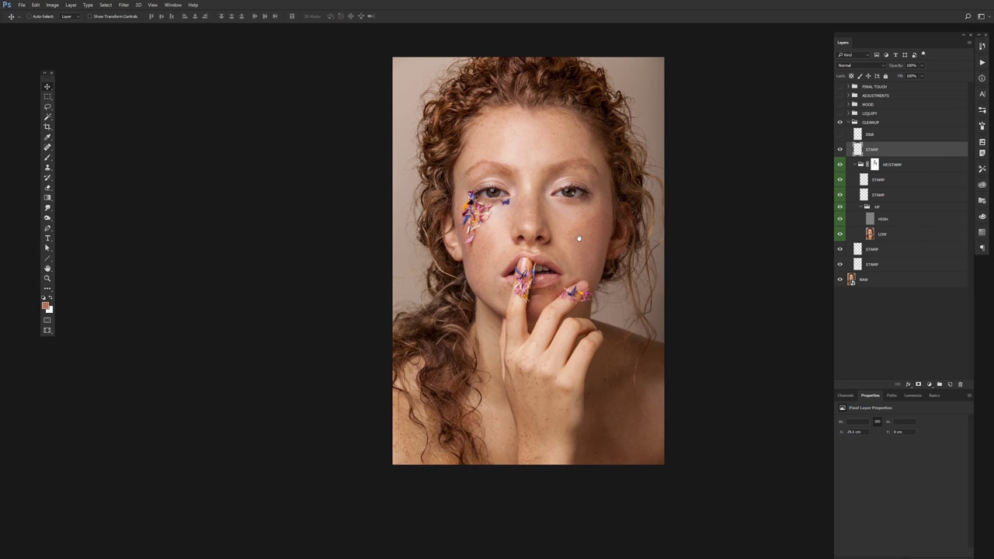
{"action": "scroll", "coordinate": [578, 239], "scroll_direction": "up", "scroll_amount": 1}
{"action": "left_click", "coordinate": [876, 138]}
{"action": "left_click", "coordinate": [839, 135]}
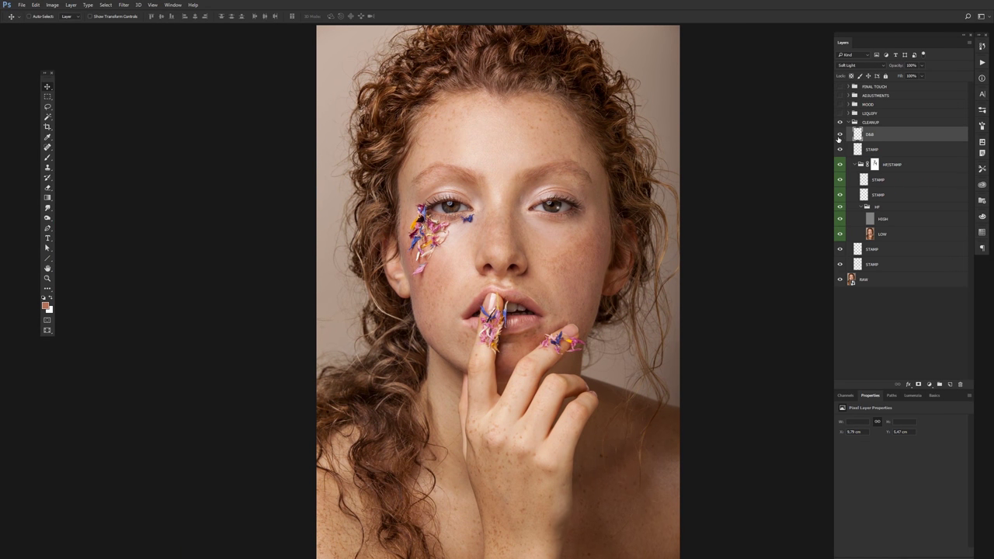
{"action": "scroll", "coordinate": [505, 182], "scroll_direction": "up", "scroll_amount": 3}
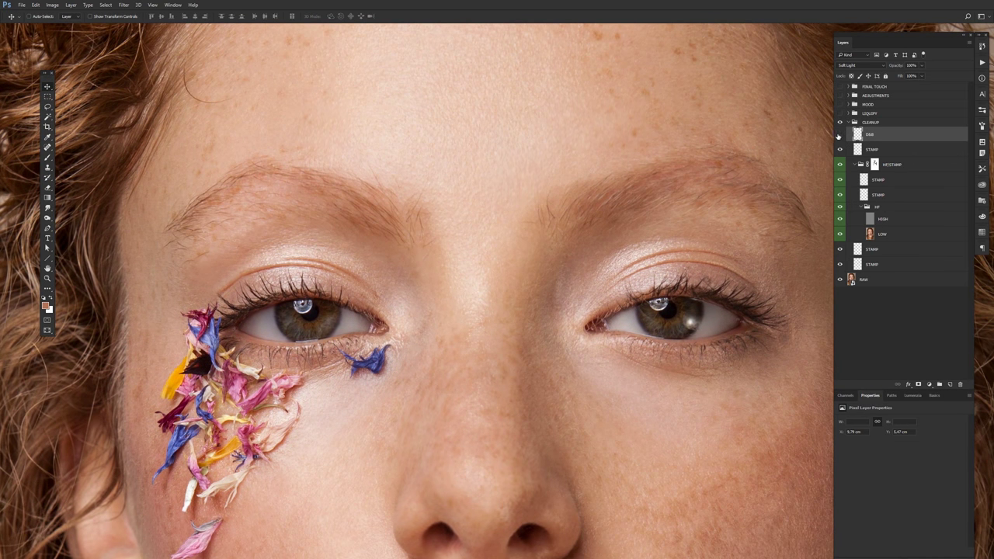
{"action": "left_click", "coordinate": [839, 135]}
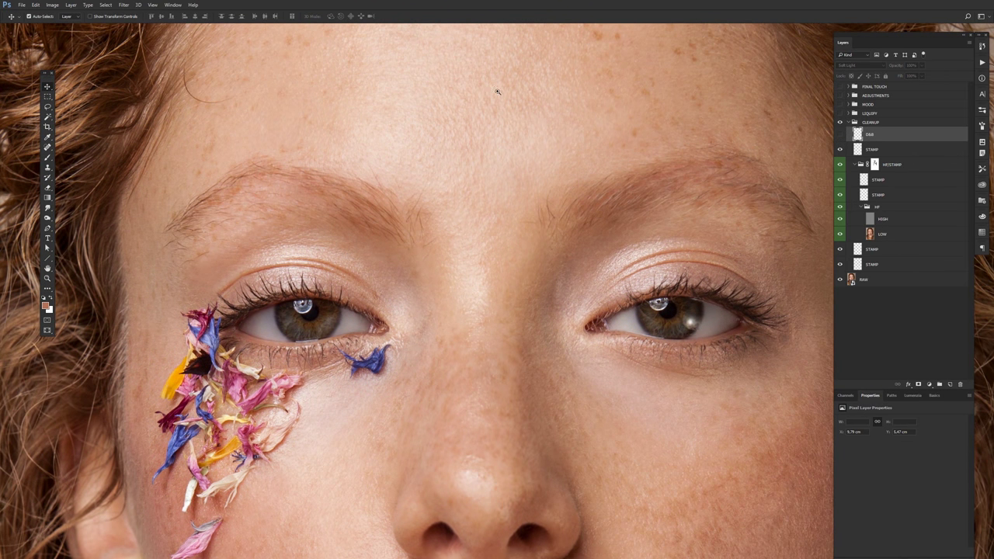
{"action": "scroll", "coordinate": [485, 297], "scroll_direction": "up", "scroll_amount": 3}
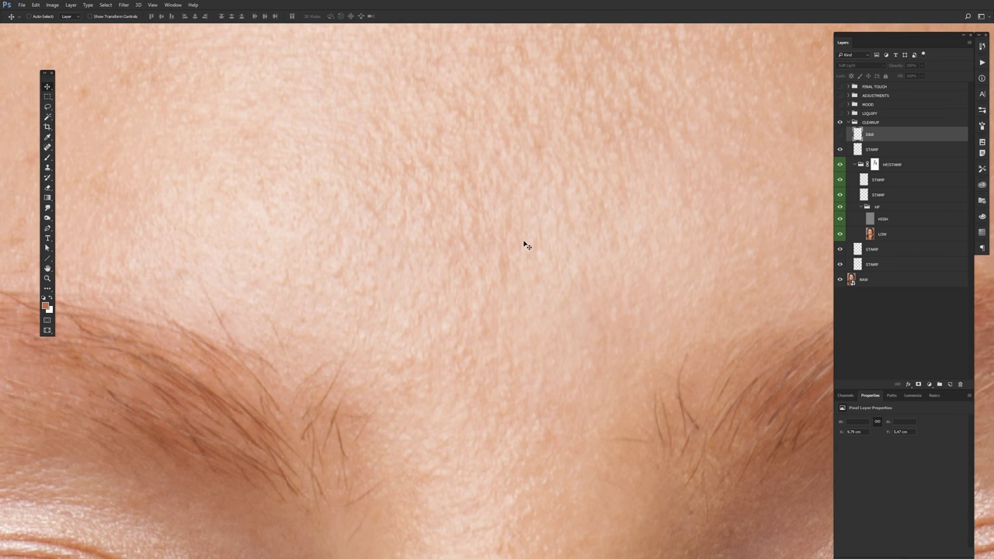
Add a new layer and paint black test strokes on the forehead
{"action": "key", "text": "ctrl+shift+alt+n"}
{"action": "key", "text": "b"}
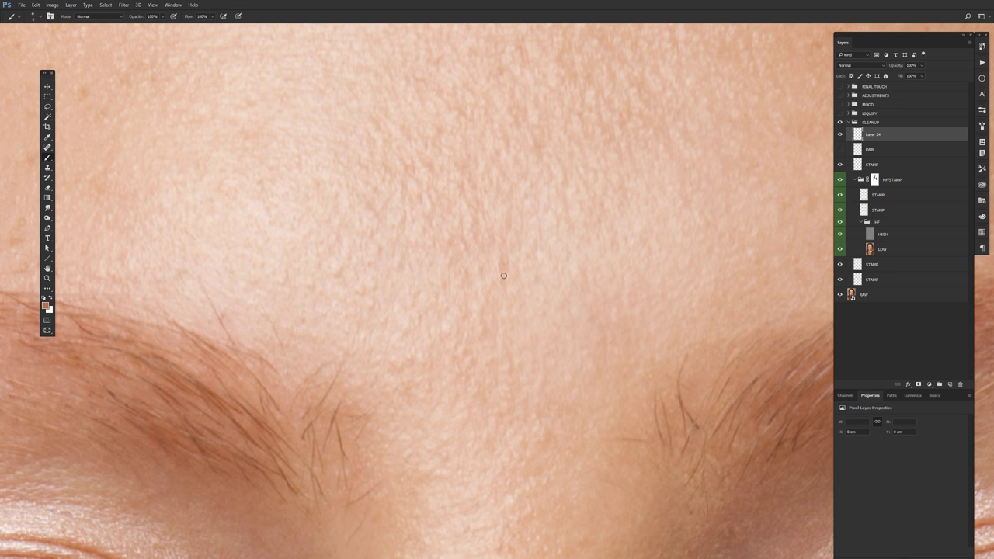
{"action": "key", "text": "x"}
{"action": "scroll", "coordinate": [512, 273], "scroll_direction": "up", "scroll_amount": 2}
{"action": "left_click_drag", "start_coordinate": [503, 244], "coordinate": [507, 289]}
{"action": "key", "text": "ctrl+z"}
{"action": "key", "text": "x"}
{"action": "left_click_drag", "start_coordinate": [459, 261], "coordinate": [463, 286]}
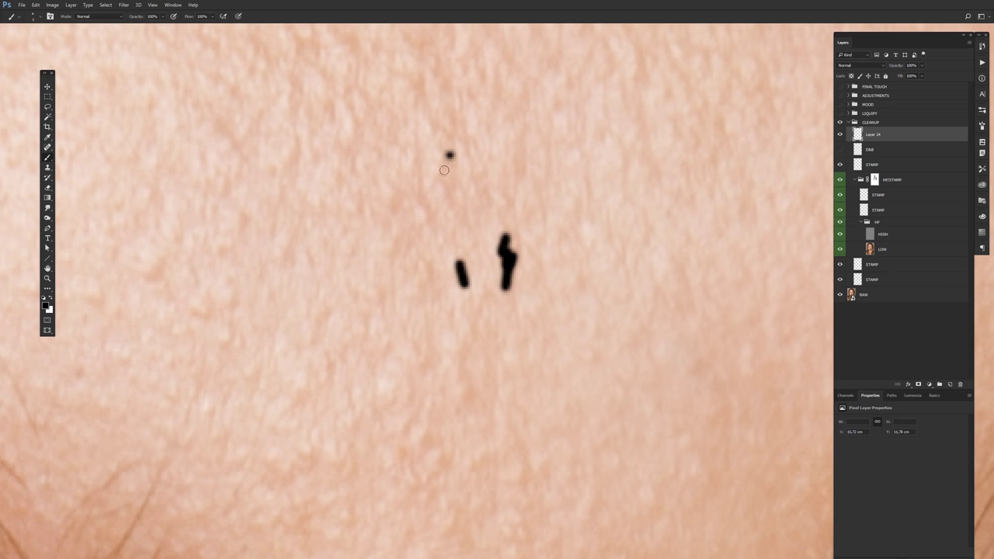
{"action": "left_click_drag", "start_coordinate": [450, 152], "coordinate": [445, 169]}
{"action": "left_click_drag", "start_coordinate": [450, 178], "coordinate": [449, 198]}
{"action": "mouse_move", "coordinate": [520, 143]}
{"action": "left_mouse_down"}
{"action": "mouse_move", "coordinate": [517, 176]}
{"action": "mouse_move", "coordinate": [549, 180]}
{"action": "mouse_move", "coordinate": [548, 203]}
{"action": "left_mouse_up"}
{"action": "left_click", "coordinate": [541, 147]}
{"action": "left_click_drag", "start_coordinate": [635, 131], "coordinate": [642, 166]}
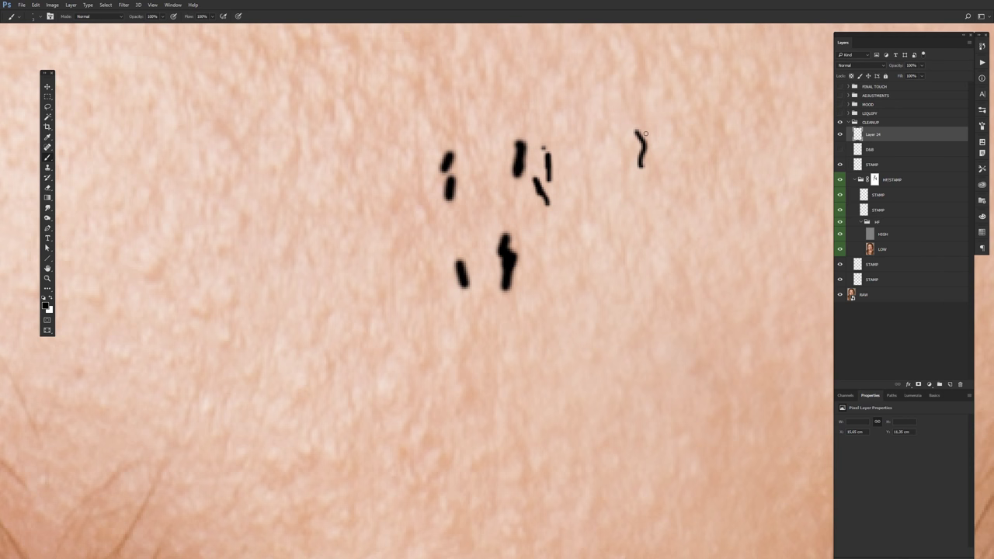
Delete the test layer, then show D&B in Normal blending to preview its marks
{"action": "key", "text": "v"}
{"action": "key", "text": "Delete"}
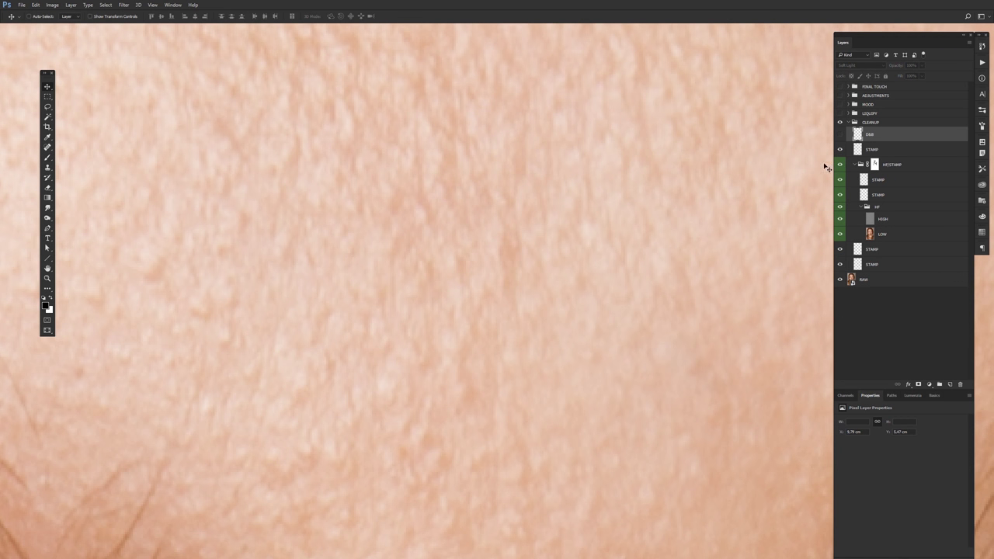
{"action": "left_click", "coordinate": [839, 134]}
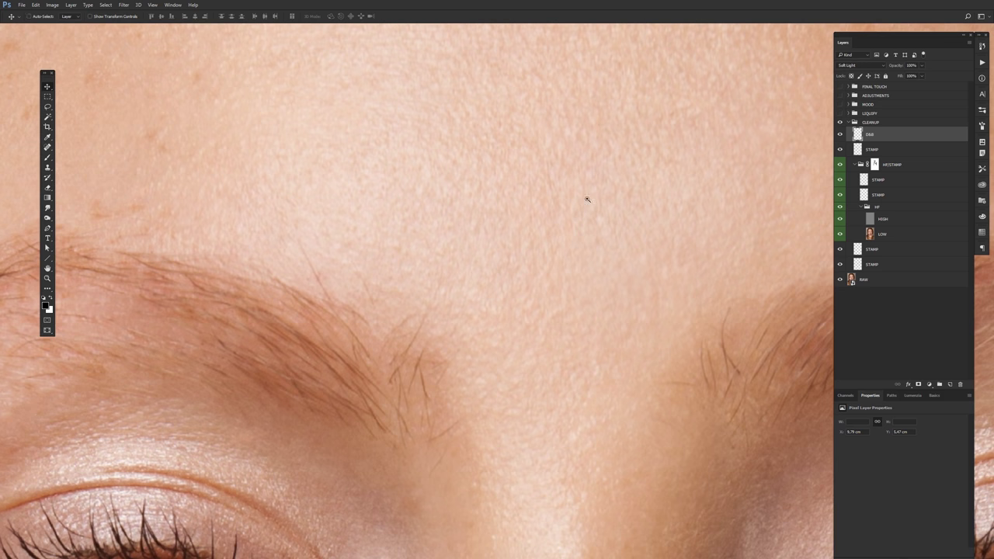
{"action": "mouse_move", "coordinate": [599, 221]}
{"action": "left_mouse_down"}
{"action": "mouse_move", "coordinate": [551, 278]}
{"action": "mouse_move", "coordinate": [672, 224]}
{"action": "left_mouse_up"}
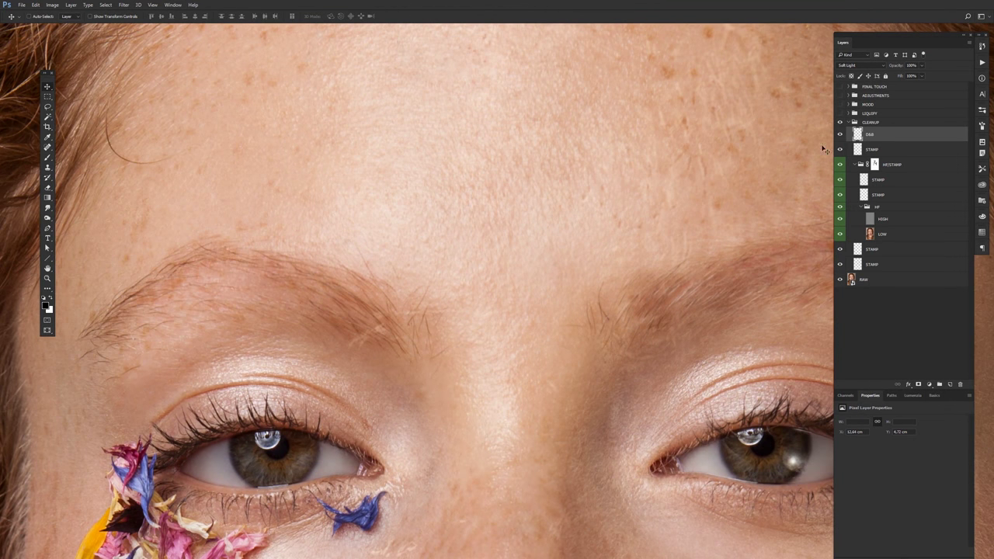
{"action": "left_click", "coordinate": [860, 65]}
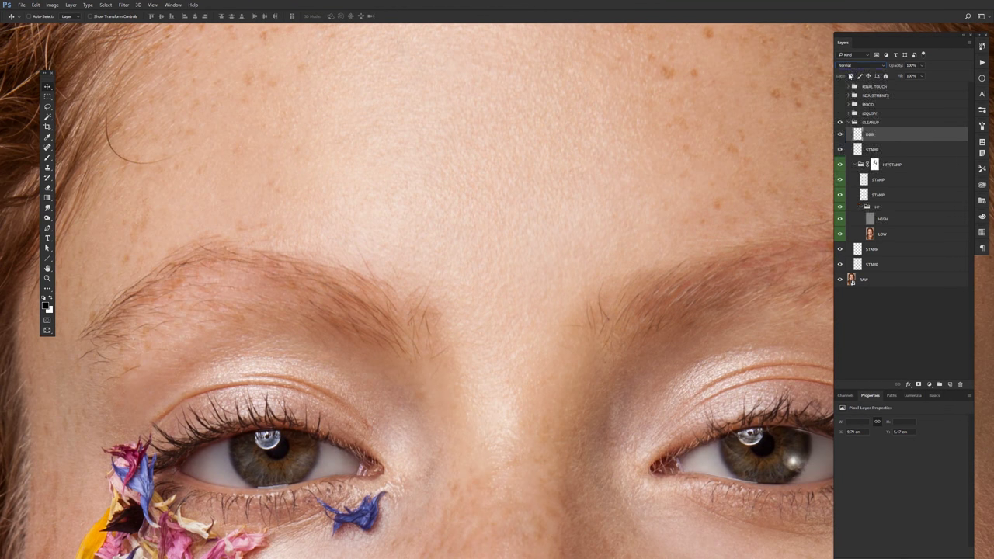
{"action": "key", "text": "ctrl+0"}
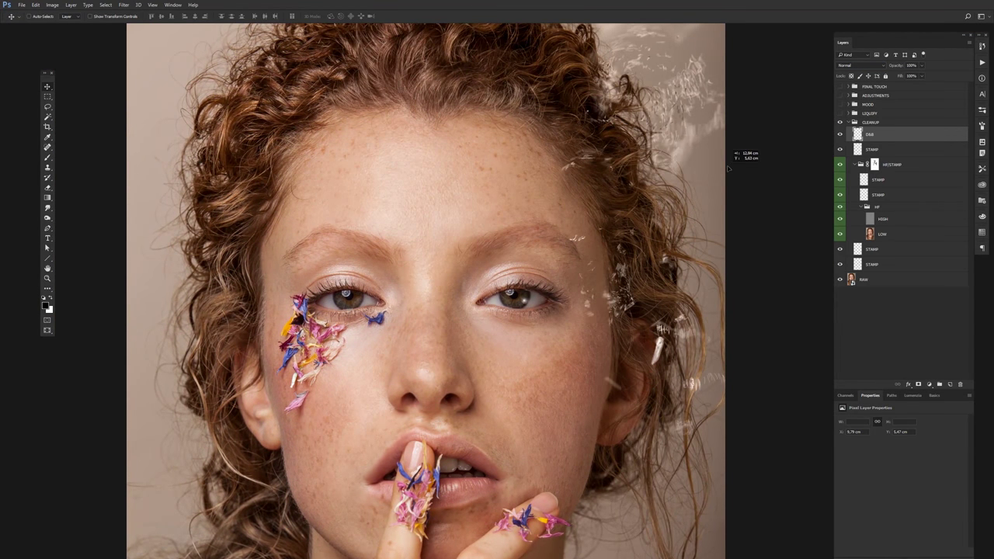
{"action": "left_click_drag", "start_coordinate": [447, 251], "coordinate": [667, 139]}
{"action": "key", "text": "ctrl+z"}
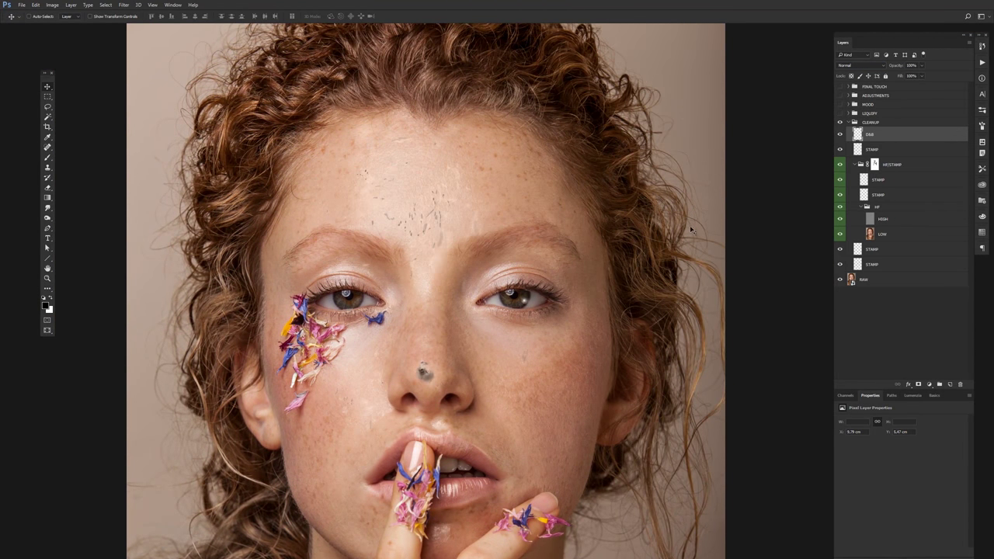
{"action": "left_click_drag", "start_coordinate": [412, 390], "coordinate": [543, 318]}
{"action": "key", "text": "ctrl+z"}
Return the D&B layer to Soft Light blending and hide it
{"action": "left_click", "coordinate": [871, 68]}
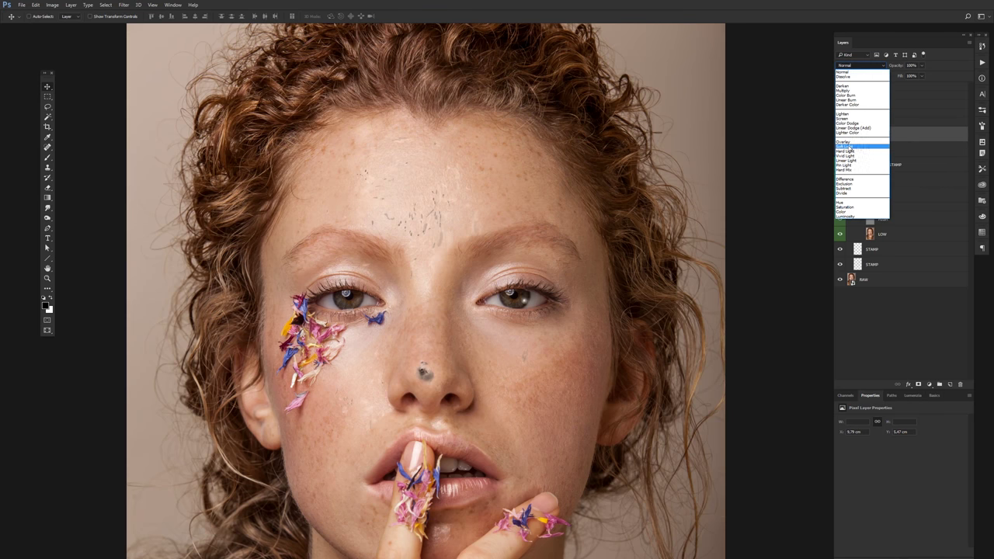
{"action": "left_click", "coordinate": [850, 146]}
{"action": "left_click_drag", "start_coordinate": [723, 210], "coordinate": [756, 180]}
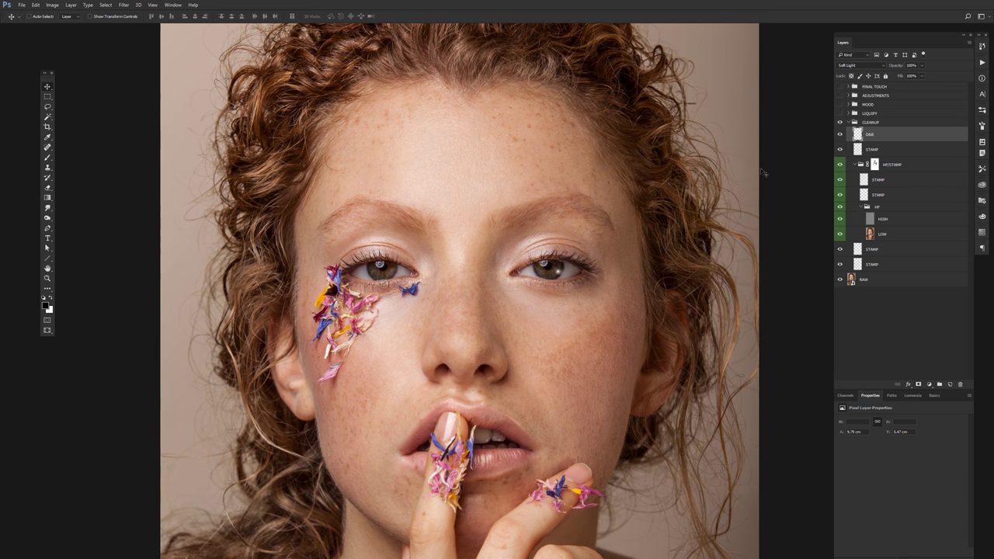
{"action": "left_click", "coordinate": [839, 134]}
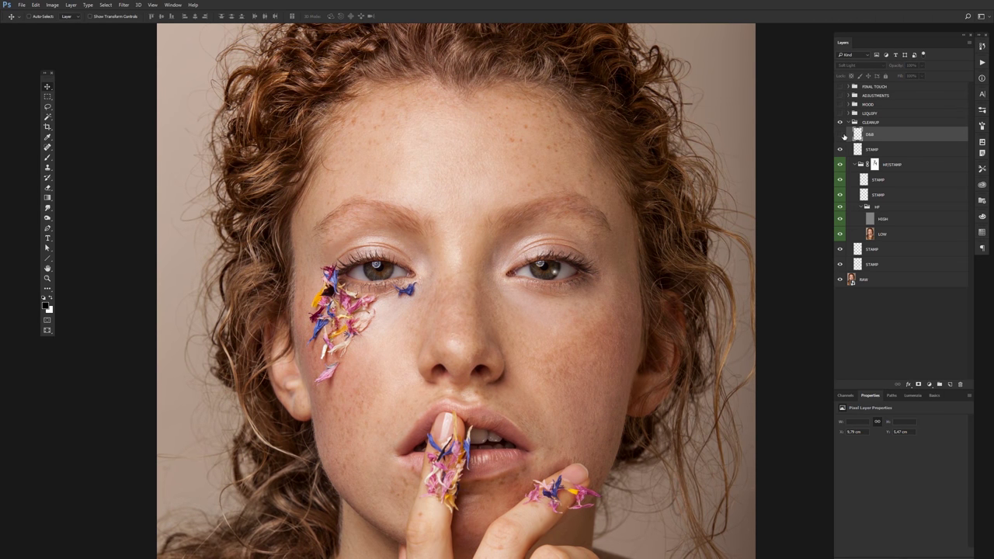
Add a brightening Curves adjustment above STAMP and a darkened duplicate of it
{"action": "left_click", "coordinate": [839, 134]}
{"action": "left_click", "coordinate": [839, 134]}
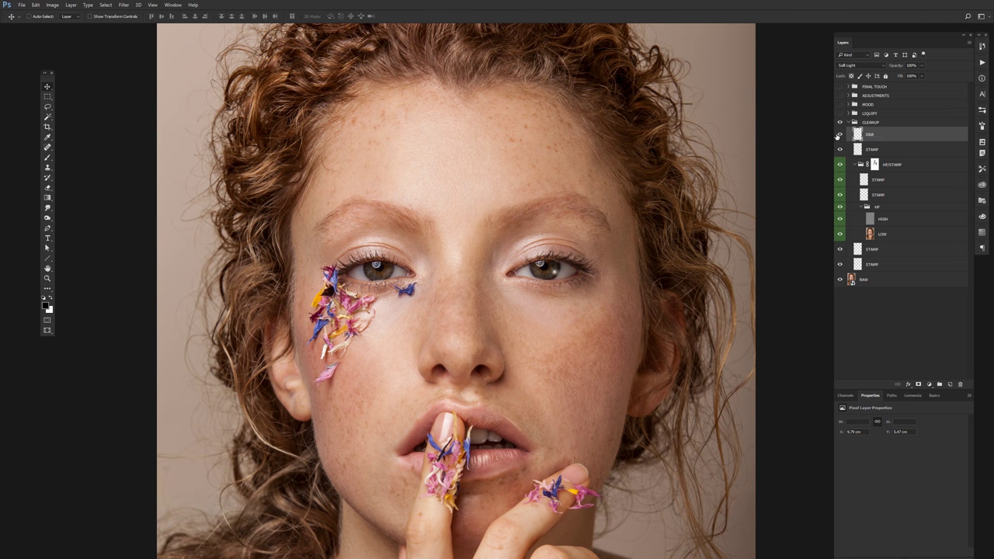
{"action": "left_click", "coordinate": [885, 149]}
{"action": "left_click", "coordinate": [927, 385]}
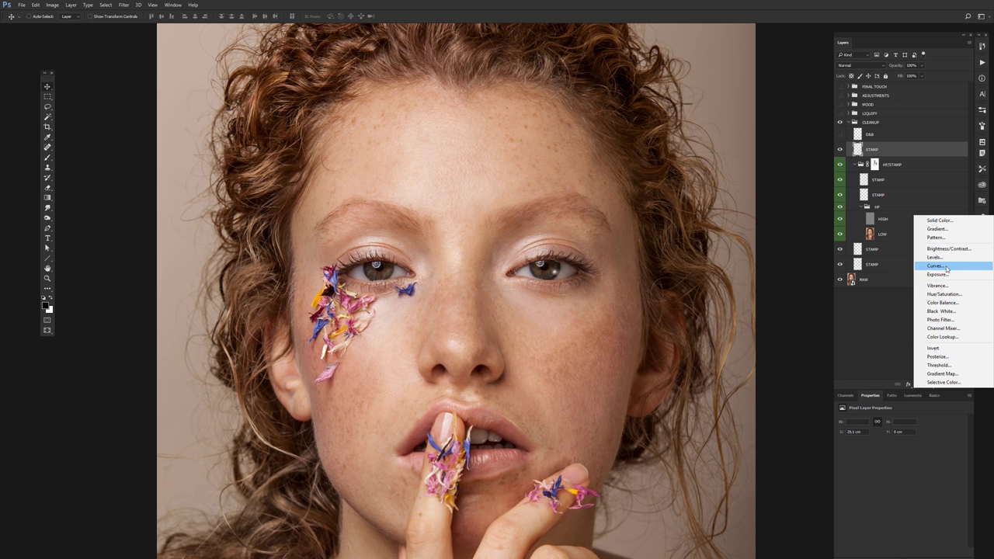
{"action": "left_click", "coordinate": [939, 263]}
{"action": "left_click_drag", "start_coordinate": [905, 486], "coordinate": [897, 477]}
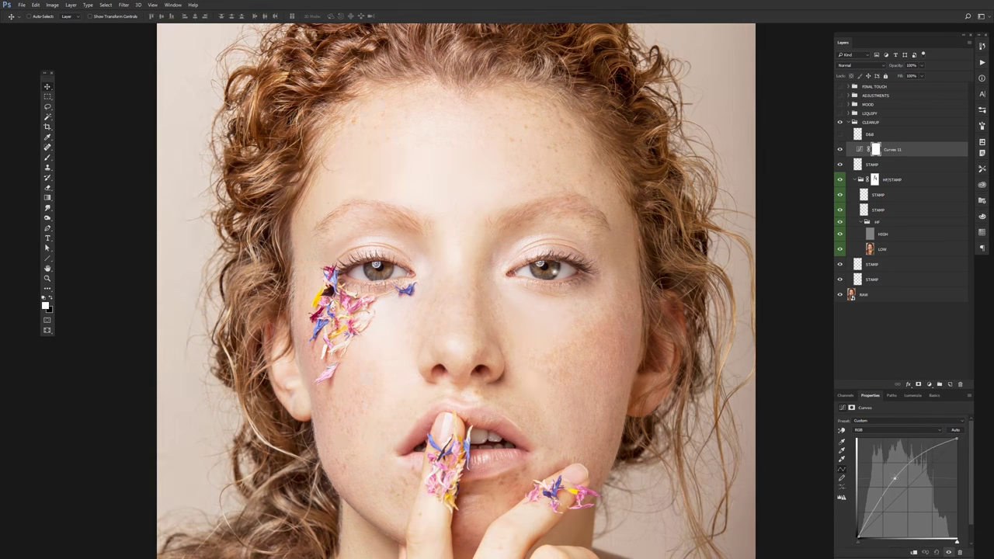
{"action": "key", "text": "ctrl+j"}
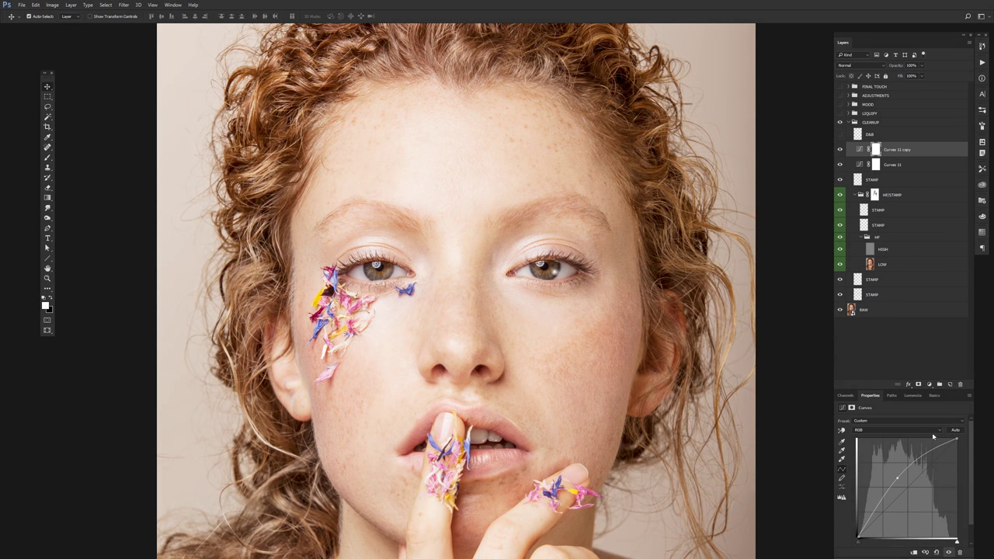
{"action": "left_click_drag", "start_coordinate": [897, 479], "coordinate": [916, 495]}
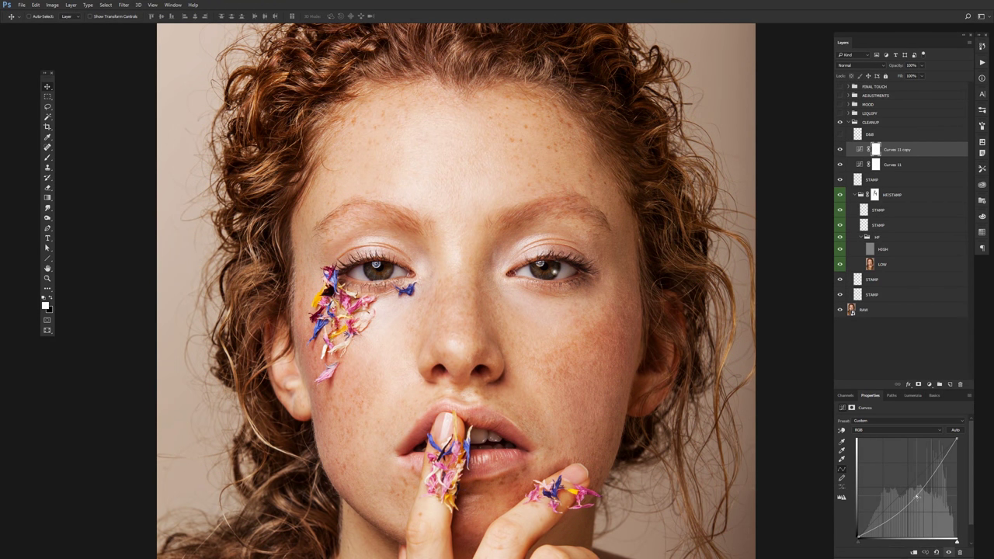
Rename the two curves BURN and DODGE and group them into a D&B group
{"action": "double_click", "coordinate": [901, 149]}
{"action": "type", "text": "D&B"}
{"action": "key", "text": "Tab"}
{"action": "key", "text": "shift+Tab"}
{"action": "type", "text": "N"}
{"action": "key", "text": "Return"}
{"action": "double_click", "coordinate": [893, 163]}
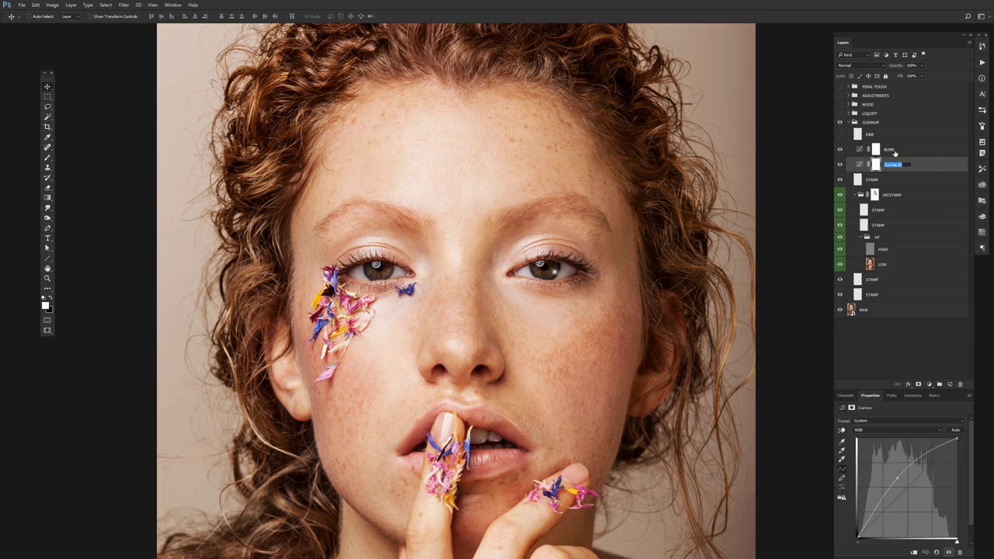
{"action": "type", "text": "DODGE"}
{"action": "key", "text": "Return"}
{"action": "left_click", "coordinate": [889, 150]}
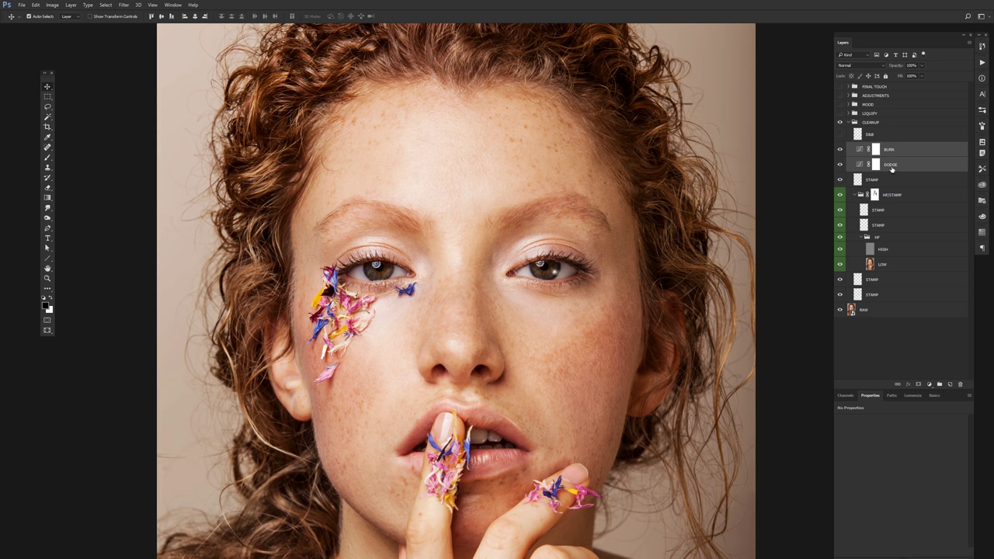
{"action": "key", "text": "ctrl+g"}
{"action": "key", "text": "Return"}
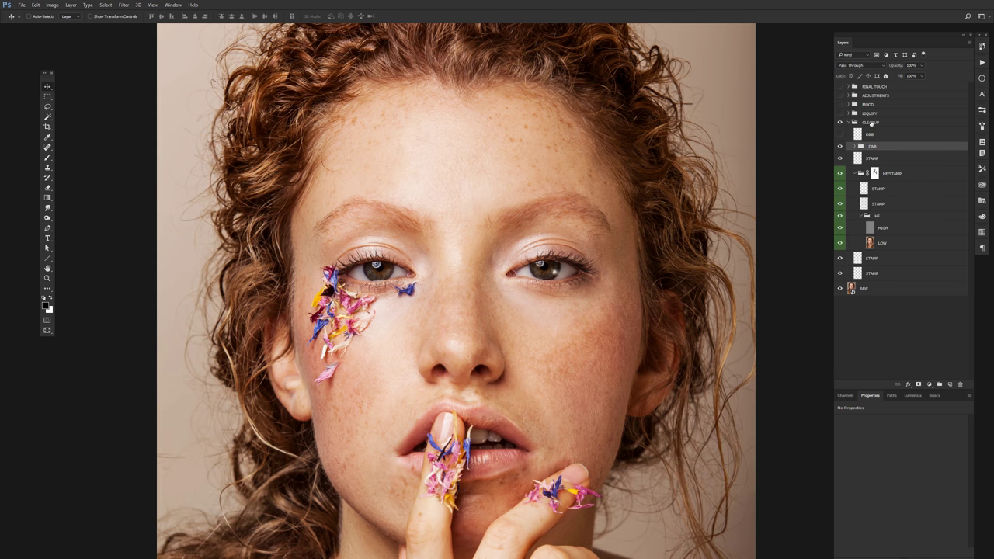
Expand the D&B group and invert the DODGE layer's mask to black
{"action": "left_click", "coordinate": [839, 147]}
{"action": "left_click", "coordinate": [855, 146]}
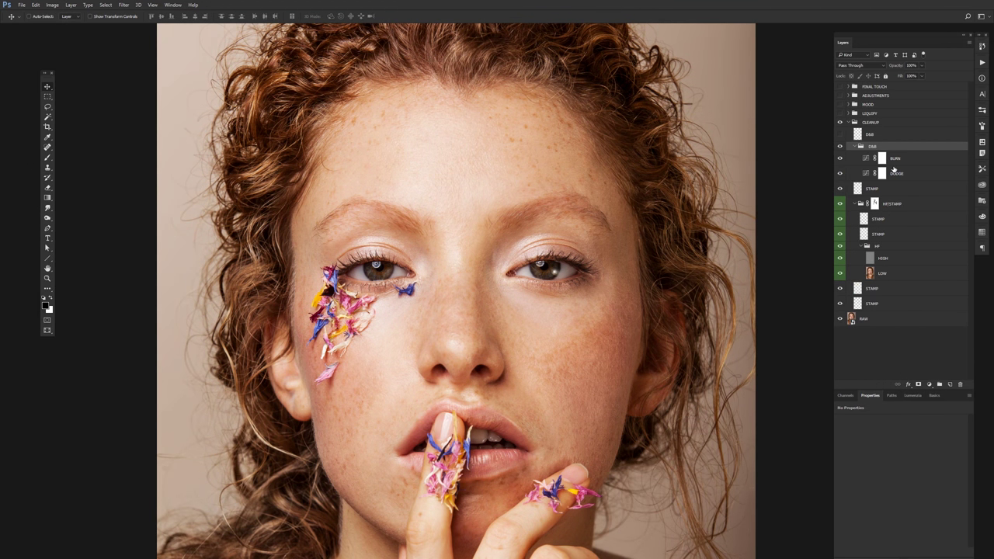
{"action": "left_click", "coordinate": [882, 158]}
{"action": "key", "text": "ctrl+i"}
{"action": "key", "text": "ctrl+i"}
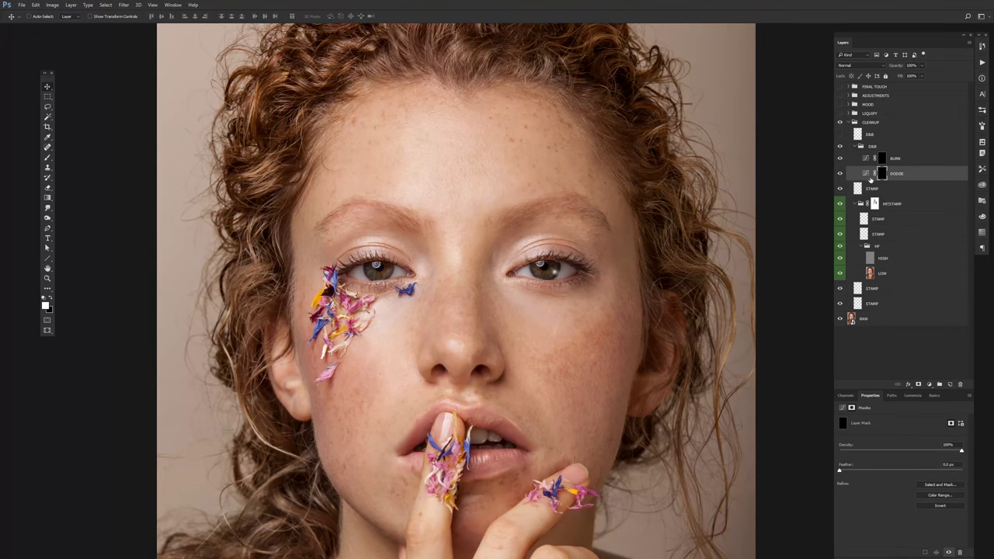
Zoom into the forehead, set a low-opacity black brush, and add new Layer 24
{"action": "key", "text": "b"}
{"action": "left_click_drag", "start_coordinate": [456, 186], "coordinate": [521, 201]}
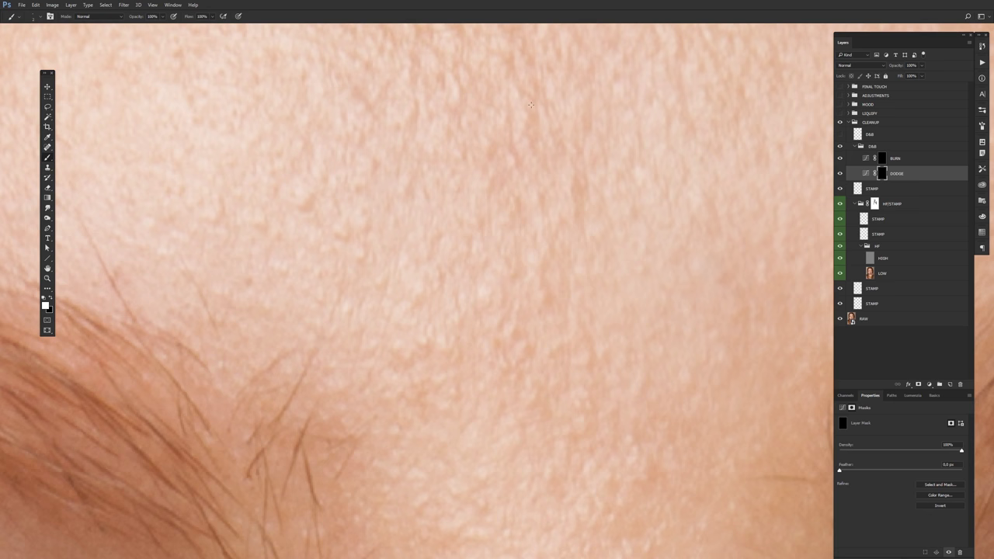
{"action": "left_click_drag", "start_coordinate": [521, 201], "coordinate": [455, 249]}
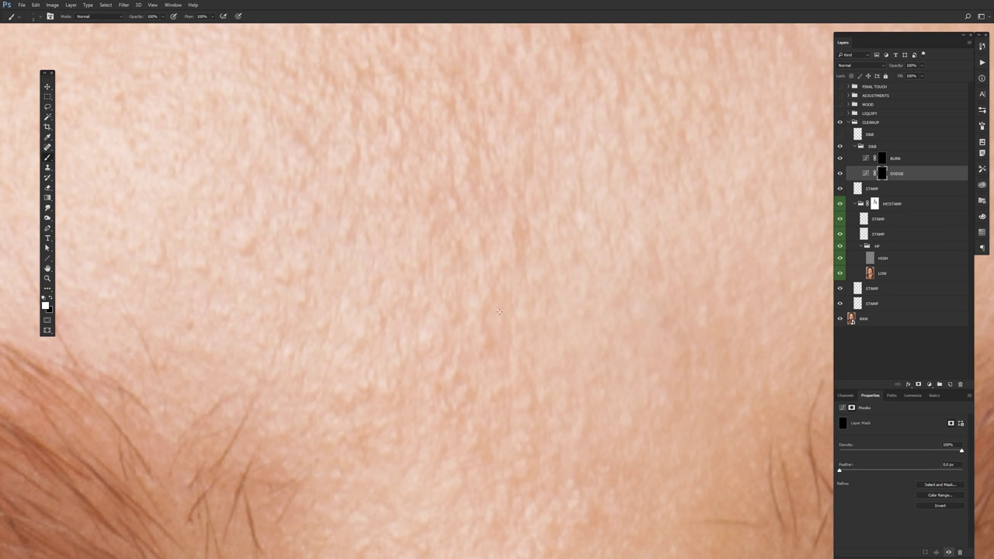
{"action": "scroll", "coordinate": [473, 248], "scroll_direction": "up", "scroll_amount": 2}
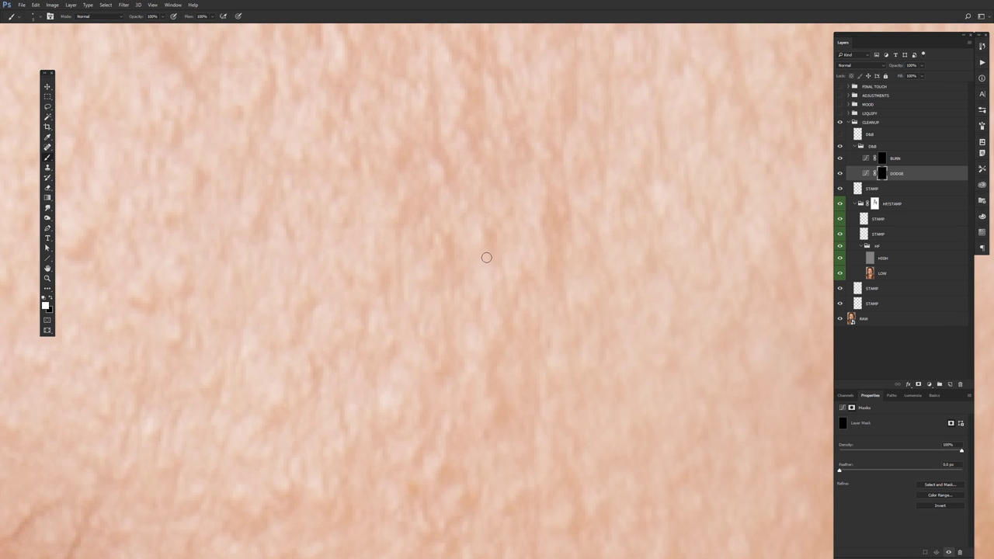
{"action": "key", "text": "2"}
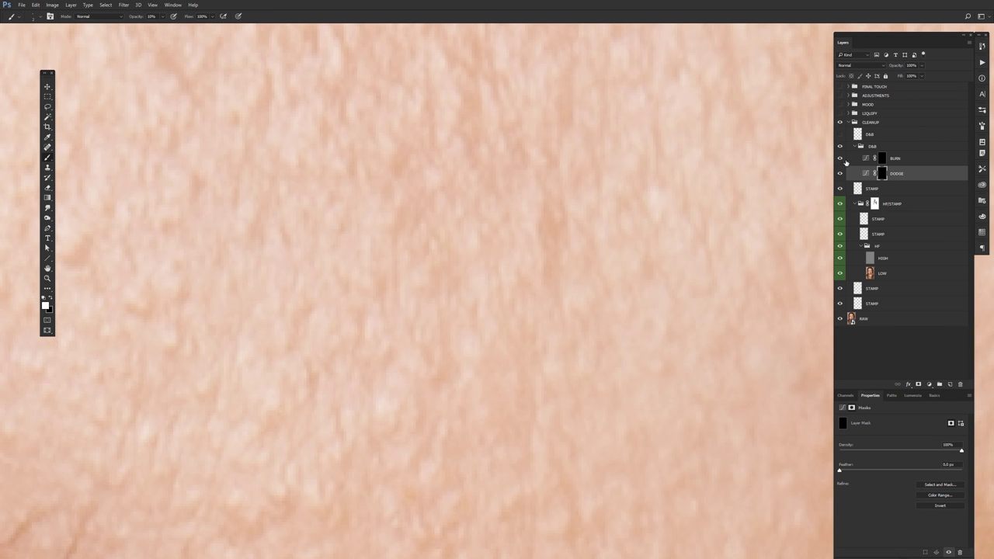
{"action": "key", "text": "v"}
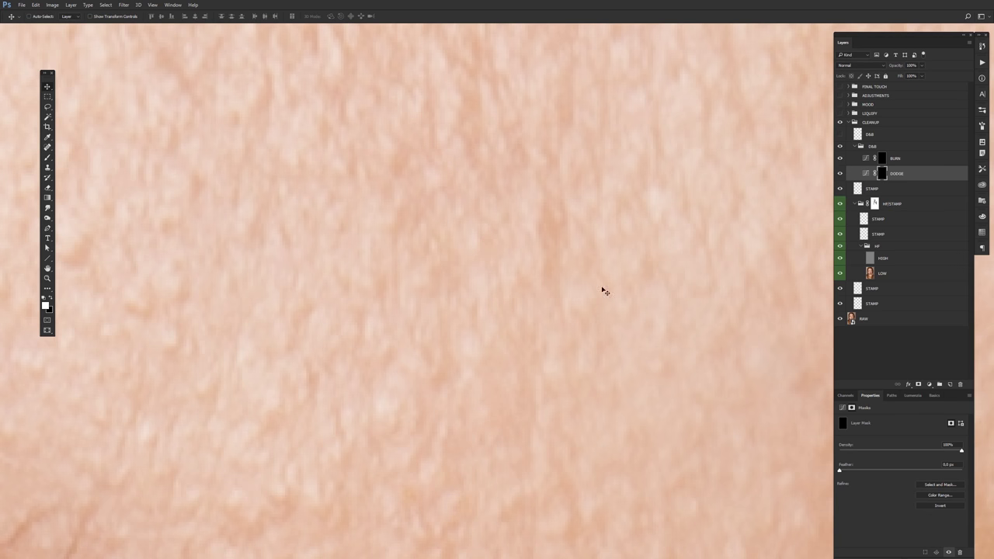
{"action": "key", "text": "b"}
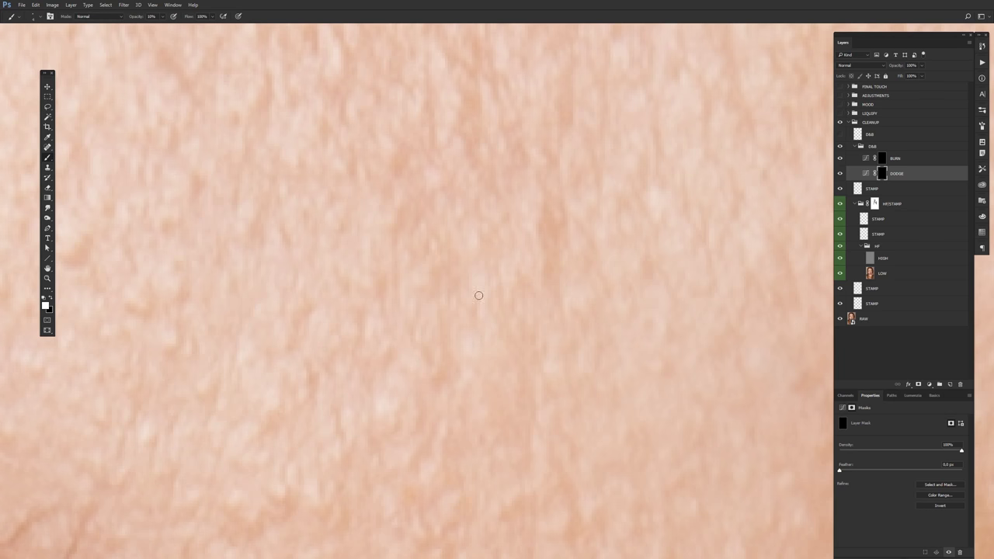
{"action": "key", "text": "x"}
{"action": "key", "text": "ctrl+shift+n"}
Confirm the new Layer 24 above DODGE and zoom in on the forehead skin
{"action": "key", "text": "Return"}
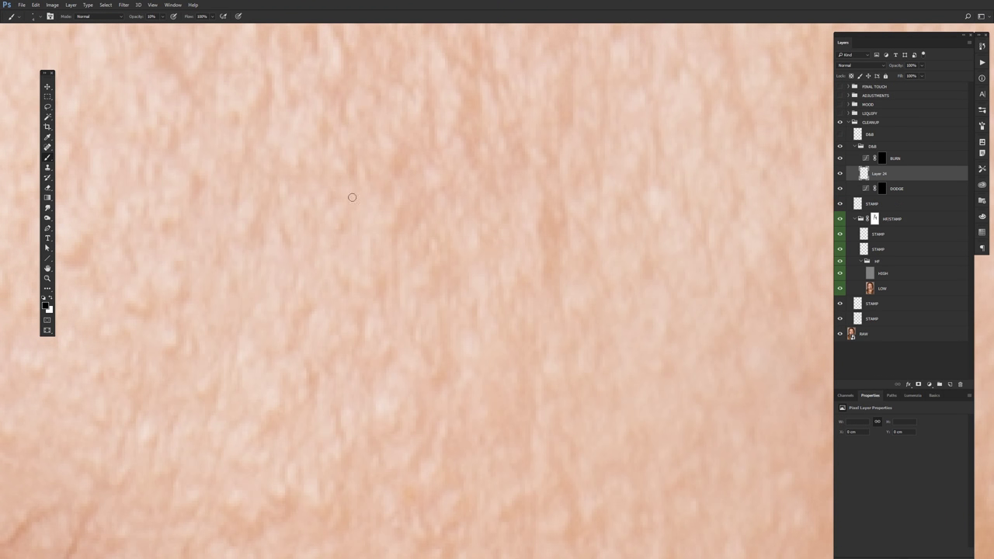
{"action": "key", "text": "bracketright"}
{"action": "key", "text": "bracketright"}
{"action": "key", "text": "bracketright"}
{"action": "scroll", "coordinate": [496, 289], "scroll_direction": "up", "scroll_amount": 2}
{"action": "left_click_drag", "start_coordinate": [550, 389], "coordinate": [466, 380]}
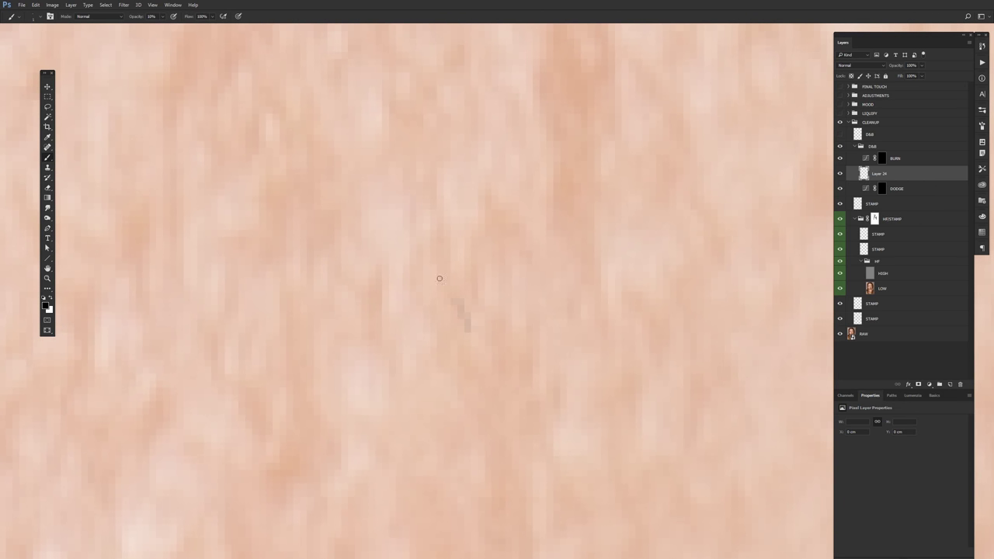
{"action": "key", "text": "bracketleft"}
{"action": "key", "text": "bracketleft"}
{"action": "key", "text": "bracketleft"}
{"action": "key", "text": "bracketleft"}
Target the DODGE layer mask with white as the painting colour and a small brush
{"action": "left_click", "coordinate": [881, 188]}
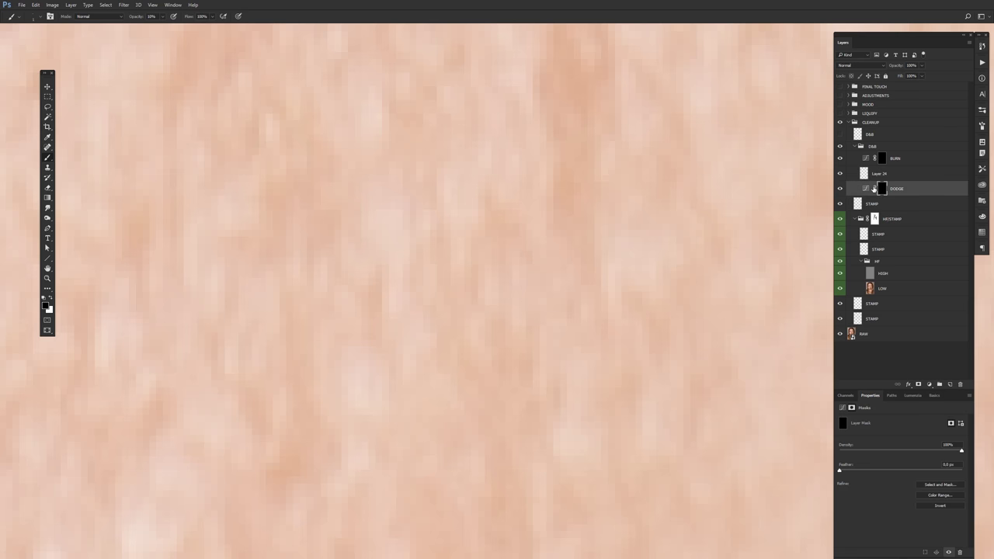
{"action": "key", "text": "x"}
{"action": "key", "text": "bracketright"}
{"action": "key", "text": "bracketright"}
{"action": "key", "text": "bracketleft"}
{"action": "key", "text": "bracketleft"}
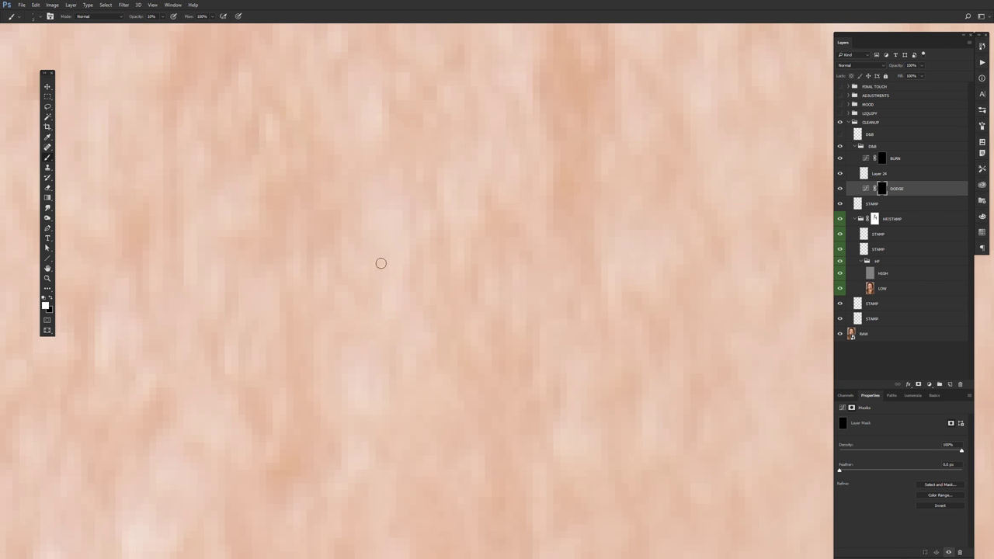
{"action": "key", "text": "bracketright"}
{"action": "key", "text": "bracketleft"}
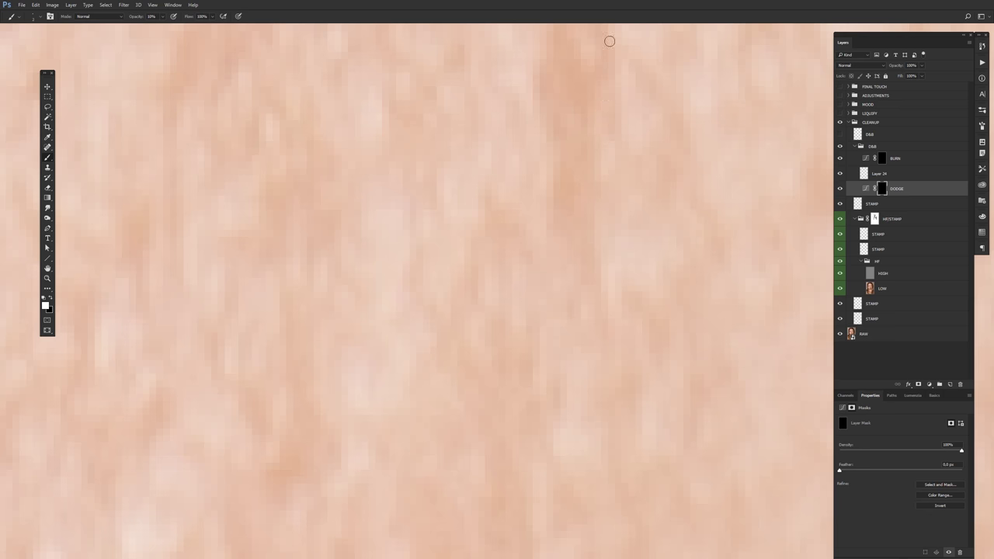
{"action": "left_click_drag", "start_coordinate": [552, 144], "coordinate": [492, 166]}
{"action": "key", "text": "bracketright"}
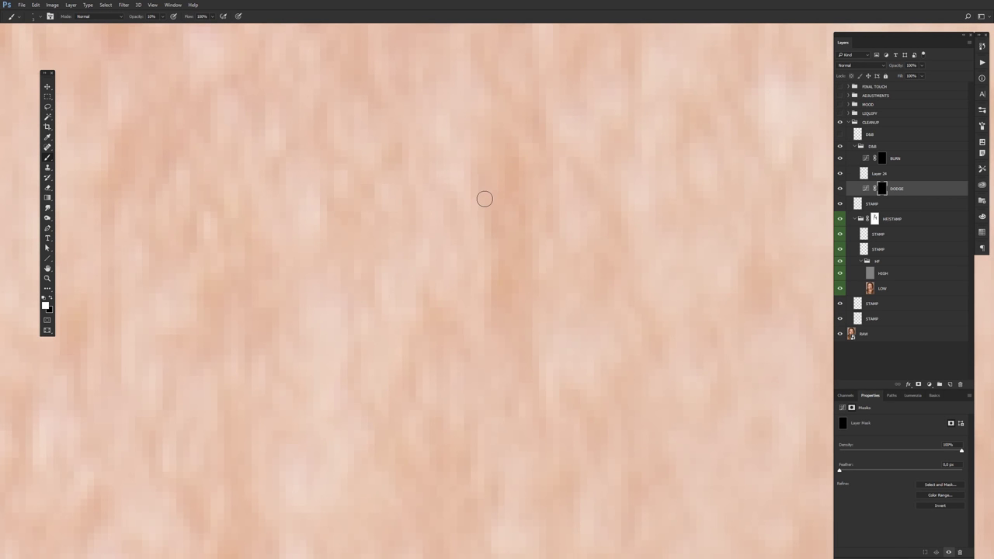
{"action": "key", "text": "bracketright"}
{"action": "key", "text": "bracketright"}
{"action": "key", "text": "bracketright"}
{"action": "key", "text": "bracketright"}
{"action": "key", "text": "bracketright"}
{"action": "key", "text": "bracketright"}
{"action": "key", "text": "bracketleft"}
{"action": "key", "text": "bracketleft"}
{"action": "key", "text": "bracketleft"}
{"action": "key", "text": "bracketleft"}
{"action": "key", "text": "bracketleft"}
{"action": "key", "text": "bracketright"}
{"action": "key", "text": "bracketright"}
{"action": "key", "text": "bracketright"}
{"action": "key", "text": "bracketright"}
{"action": "key", "text": "bracketright"}
{"action": "key", "text": "bracketleft"}
{"action": "key", "text": "bracketleft"}
{"action": "key", "text": "bracketleft"}
{"action": "key", "text": "bracketleft"}
Resize the soft brush and lighten the darker forehead spots on the DODGE mask
{"action": "right_click", "coordinate": [511, 229], "text": "alt"}
{"action": "left_click_drag", "start_coordinate": [512, 229], "coordinate": [404, 258]}
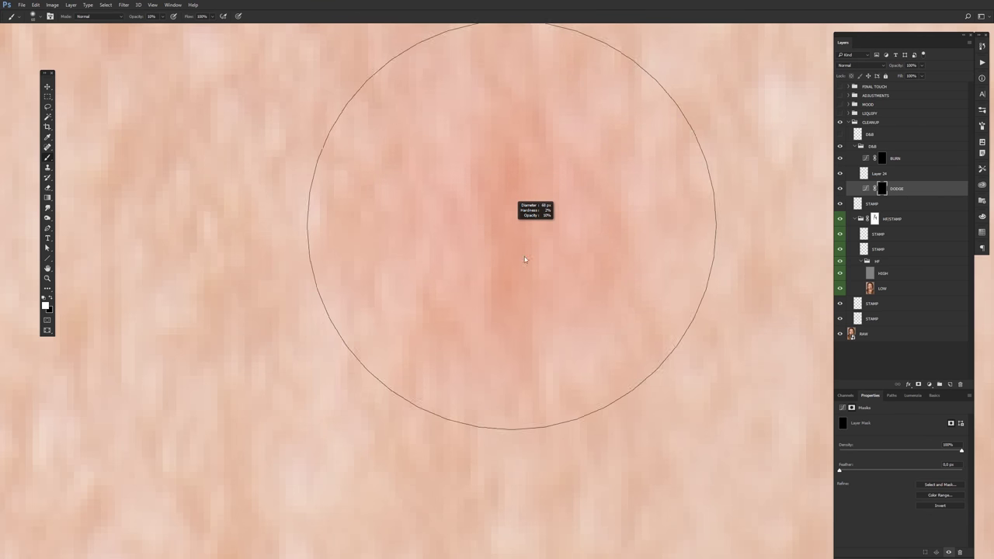
{"action": "mouse_move", "coordinate": [404, 258]}
{"action": "left_mouse_down"}
{"action": "mouse_move", "coordinate": [548, 193]}
{"action": "mouse_move", "coordinate": [510, 158]}
{"action": "left_mouse_up"}
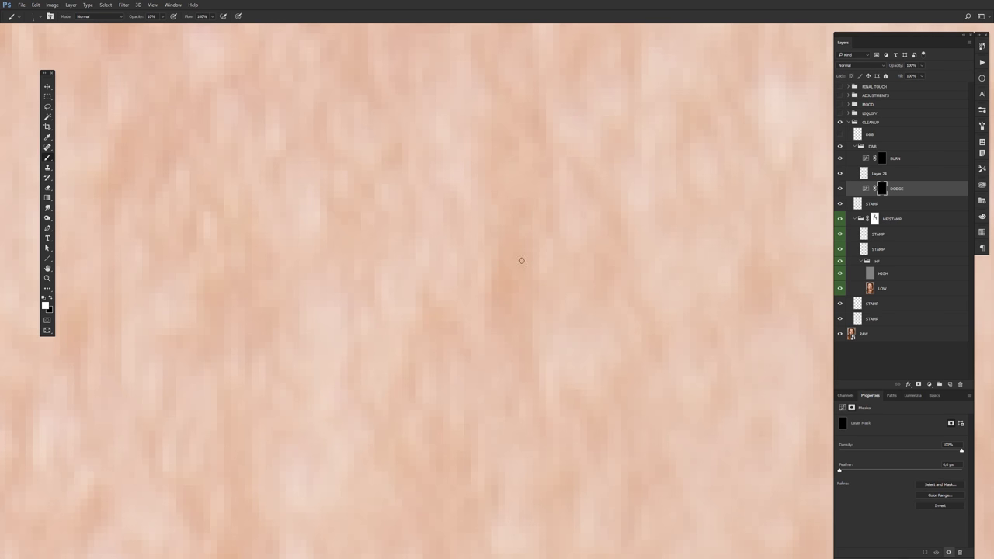
{"action": "key", "text": "bracketright"}
{"action": "key", "text": "bracketright"}
{"action": "key", "text": "bracketright"}
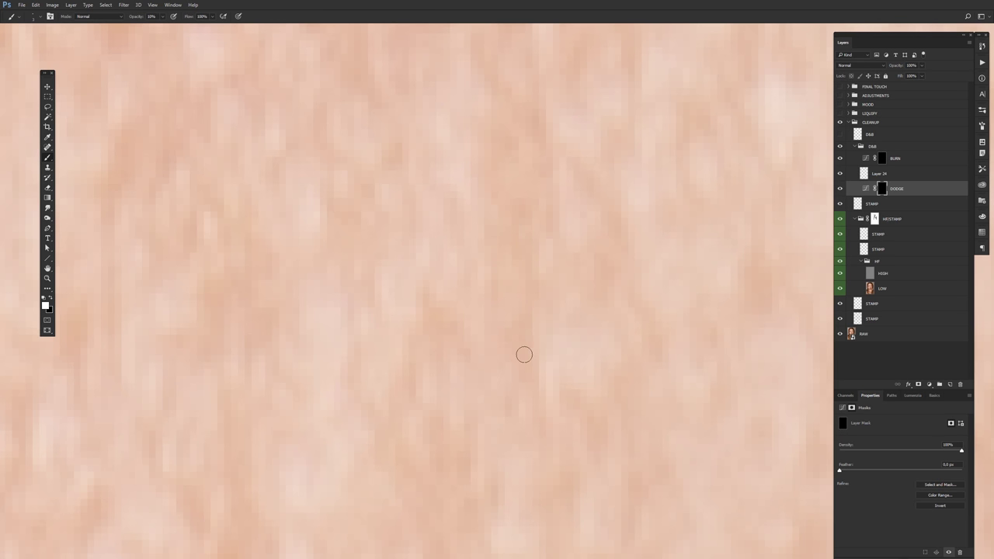
{"action": "key", "text": "bracketleft"}
{"action": "key", "text": "bracketleft"}
{"action": "key", "text": "bracketleft"}
{"action": "key", "text": "bracketleft"}
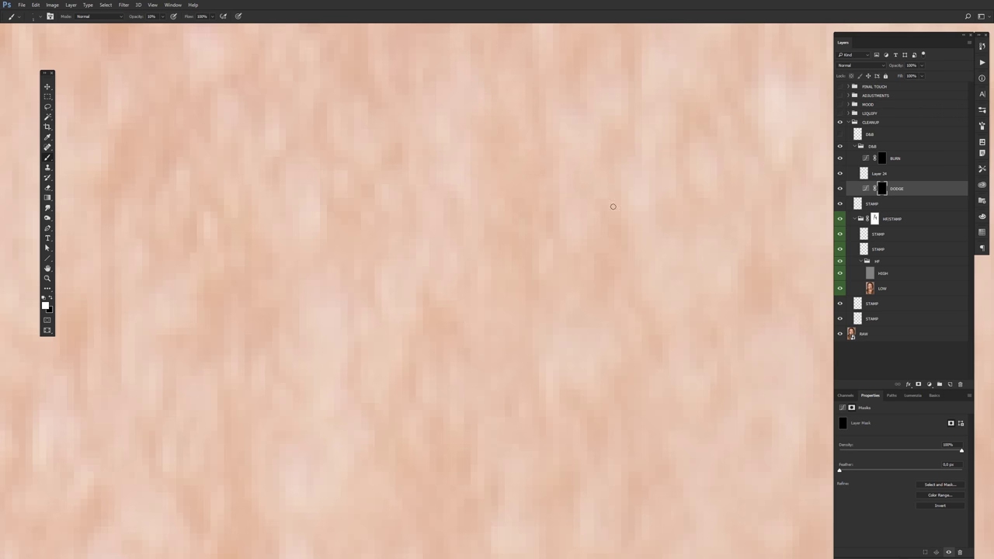
{"action": "key", "text": "bracketright"}
{"action": "key", "text": "bracketright"}
{"action": "key", "text": "bracketright"}
{"action": "key", "text": "bracketright"}
{"action": "key", "text": "bracketleft"}
{"action": "key", "text": "bracketright"}
{"action": "scroll", "coordinate": [349, 290], "scroll_direction": "down", "scroll_amount": 2}
{"action": "scroll", "coordinate": [349, 290], "scroll_direction": "down", "scroll_amount": 2}
{"action": "scroll", "coordinate": [349, 291], "scroll_direction": "down", "scroll_amount": 2}
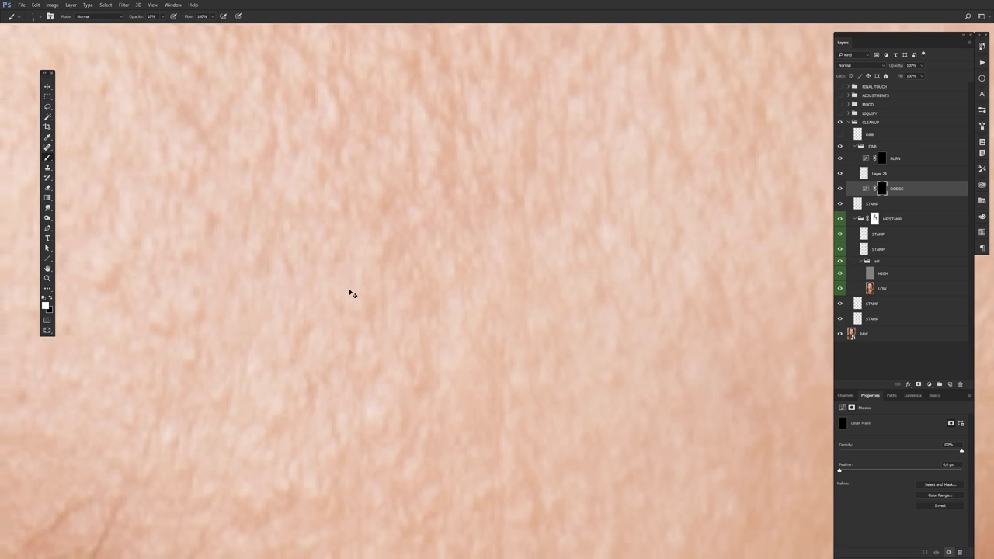
{"action": "scroll", "coordinate": [350, 292], "scroll_direction": "down", "scroll_amount": 2}
{"action": "scroll", "coordinate": [349, 293], "scroll_direction": "down", "scroll_amount": 2}
{"action": "key", "text": "v"}
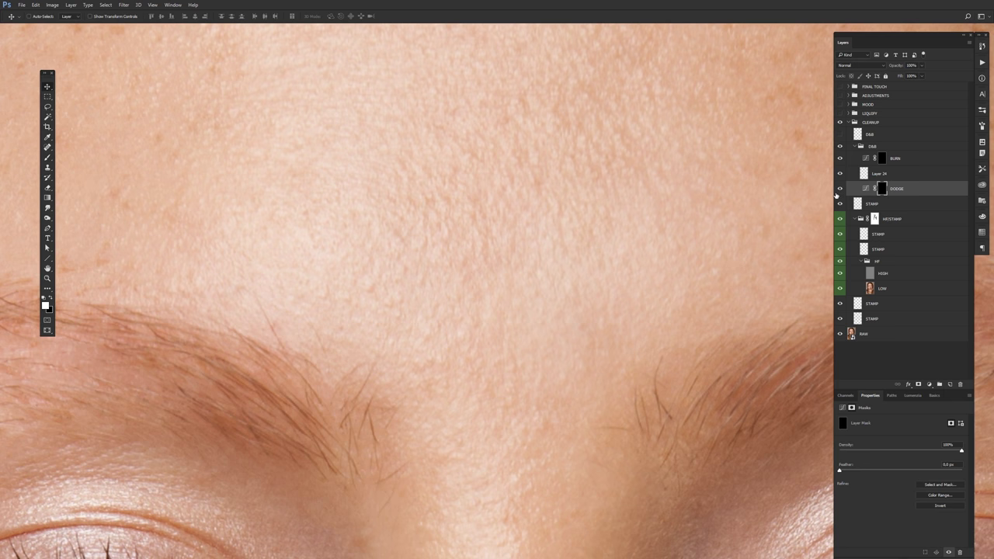
Paint darkening strokes over the lighter forehead patches on the BURN layer mask
{"action": "left_click", "coordinate": [888, 160]}
{"action": "key", "text": "b"}
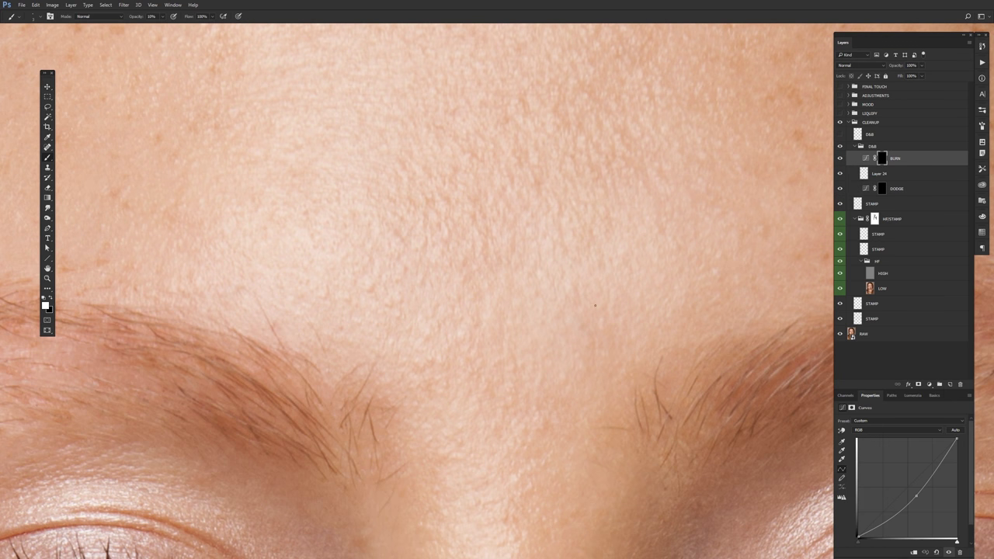
{"action": "scroll", "coordinate": [489, 303], "scroll_direction": "up", "scroll_amount": 5}
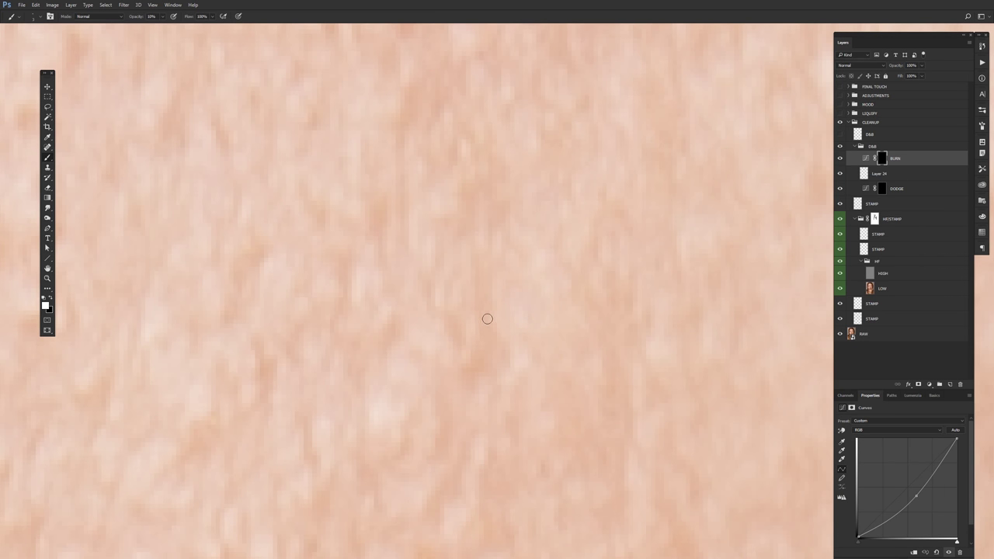
{"action": "key", "text": "v"}
{"action": "scroll", "coordinate": [726, 225], "scroll_direction": "down", "scroll_amount": 3}
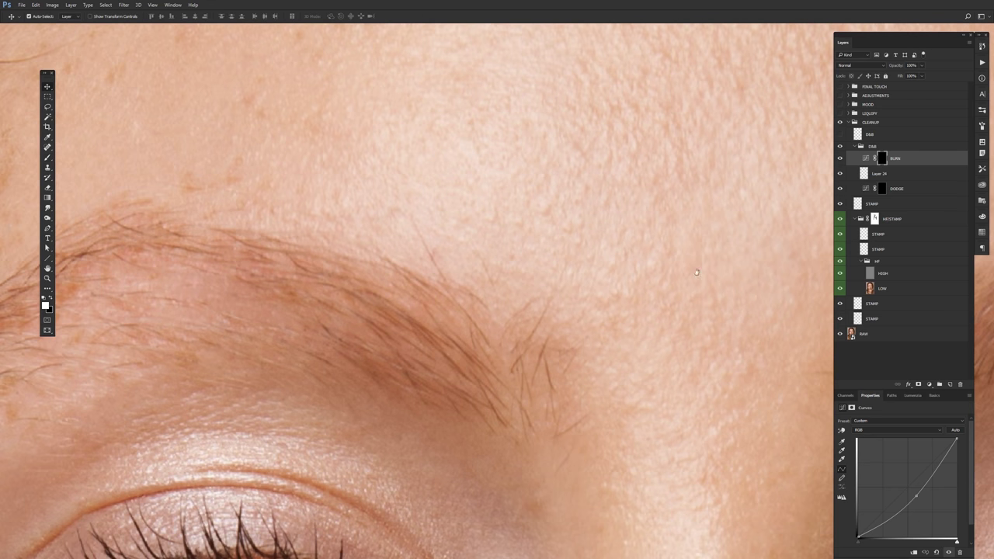
{"action": "scroll", "coordinate": [716, 250], "scroll_direction": "up", "scroll_amount": 3}
Paint white lightening strokes over the remaining dark patches on the DODGE mask
{"action": "key", "text": "b"}
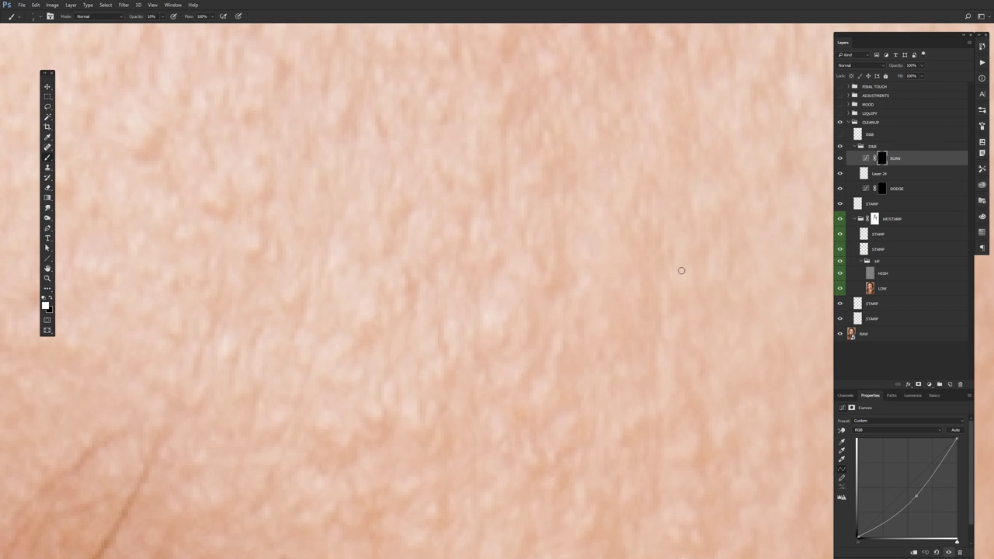
{"action": "left_click", "coordinate": [881, 189]}
{"action": "key", "text": "x"}
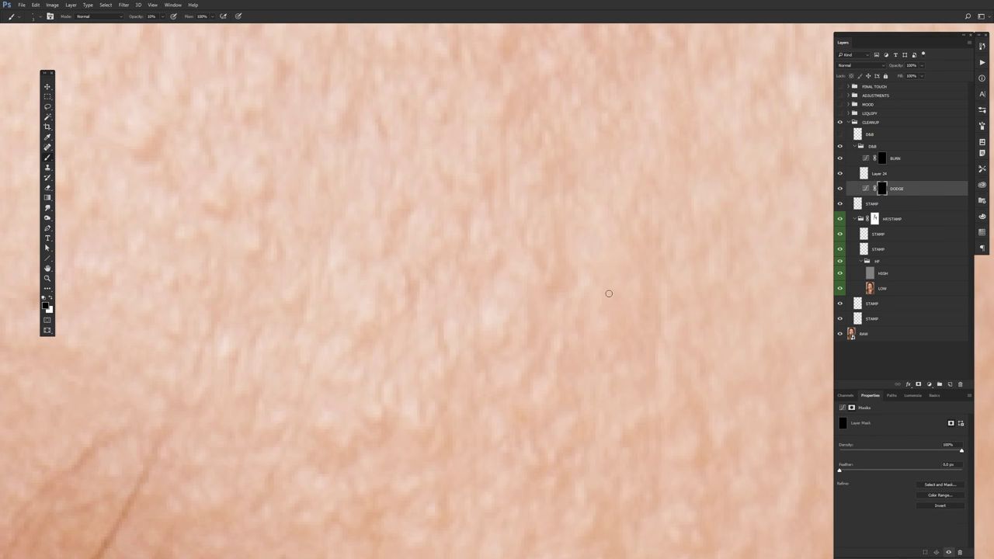
{"action": "key", "text": "x"}
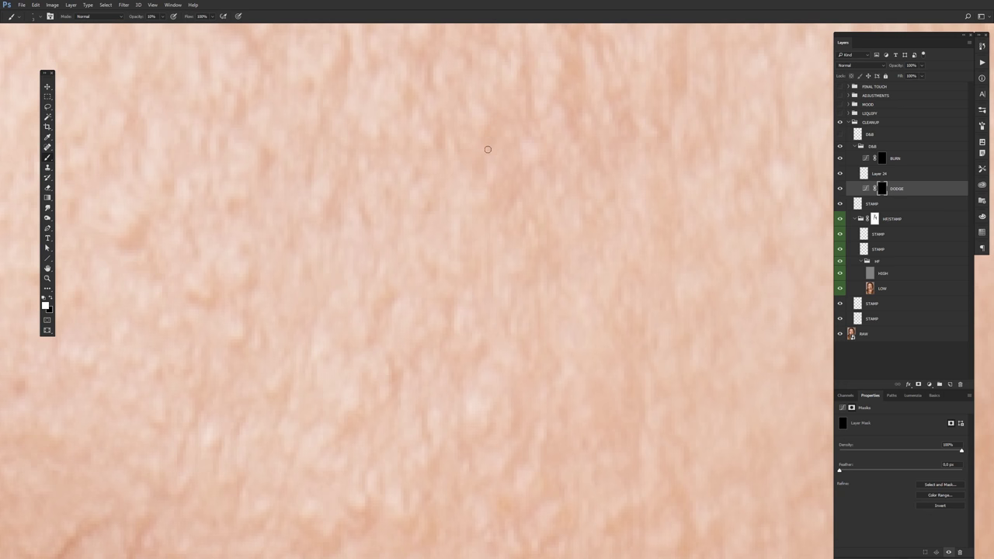
{"action": "key", "text": "ctrl+0"}
Toggle the D&B group off and on to compare the skin, then collapse it
{"action": "key", "text": "v"}
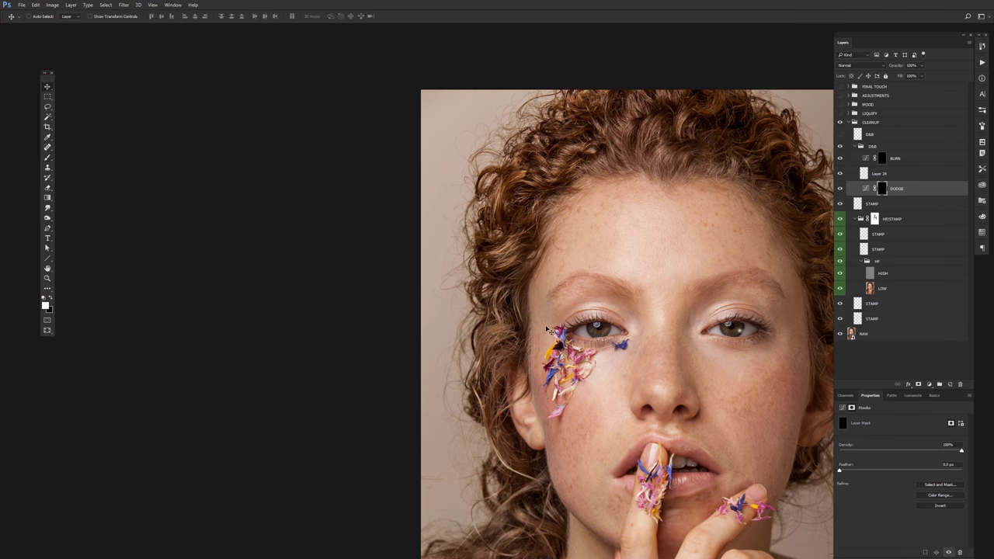
{"action": "scroll", "coordinate": [635, 225], "scroll_direction": "up", "scroll_amount": 3}
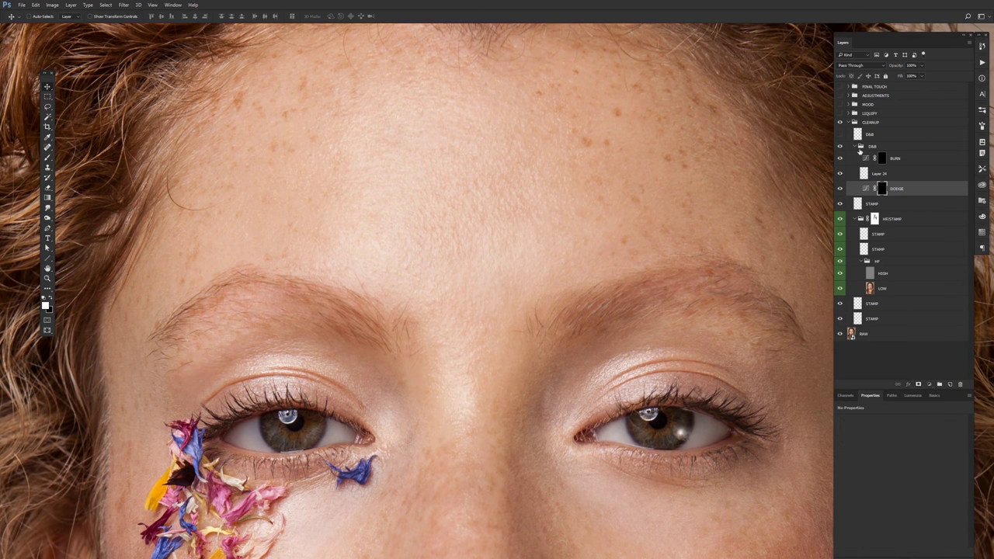
{"action": "left_click", "coordinate": [872, 146]}
{"action": "left_click", "coordinate": [840, 145]}
{"action": "key", "text": "ctrl+1"}
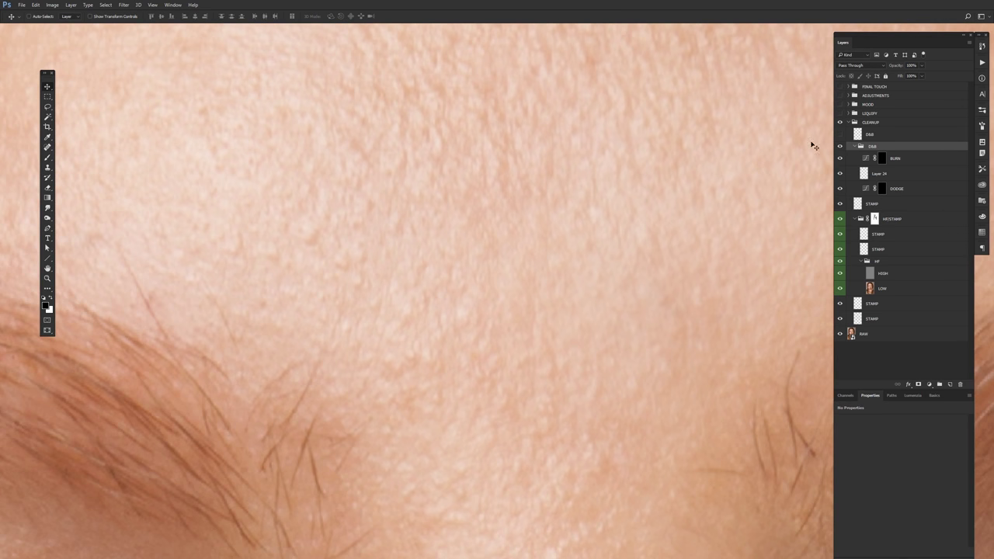
{"action": "left_click", "coordinate": [839, 147]}
{"action": "left_click", "coordinate": [839, 146]}
{"action": "key", "text": "ctrl+0"}
{"action": "left_click", "coordinate": [855, 147]}
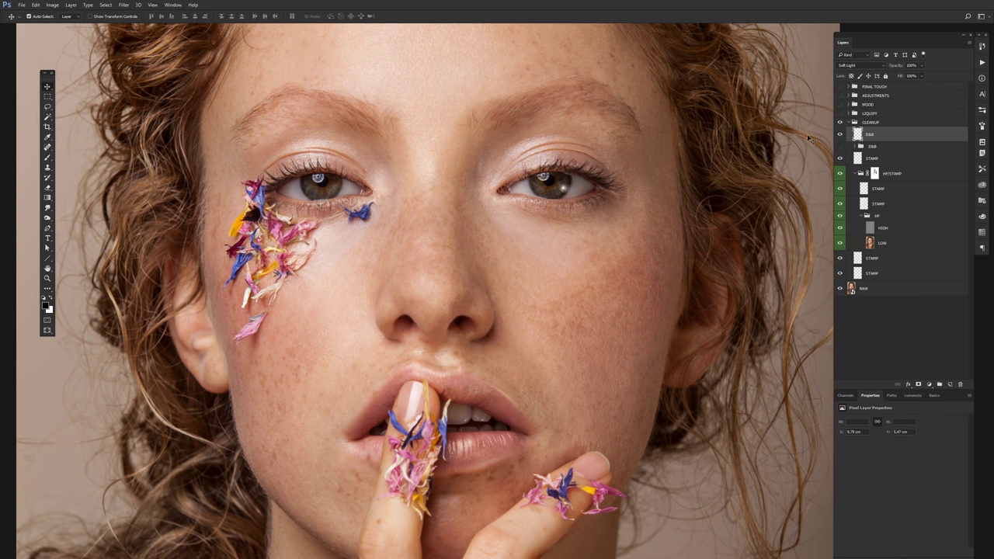
Add empty Layer 25 above D&B and a Curves 11 adjustment layer
{"action": "key", "text": "ctrl+shift+n"}
{"action": "key", "text": "Return"}
{"action": "key", "text": "b"}
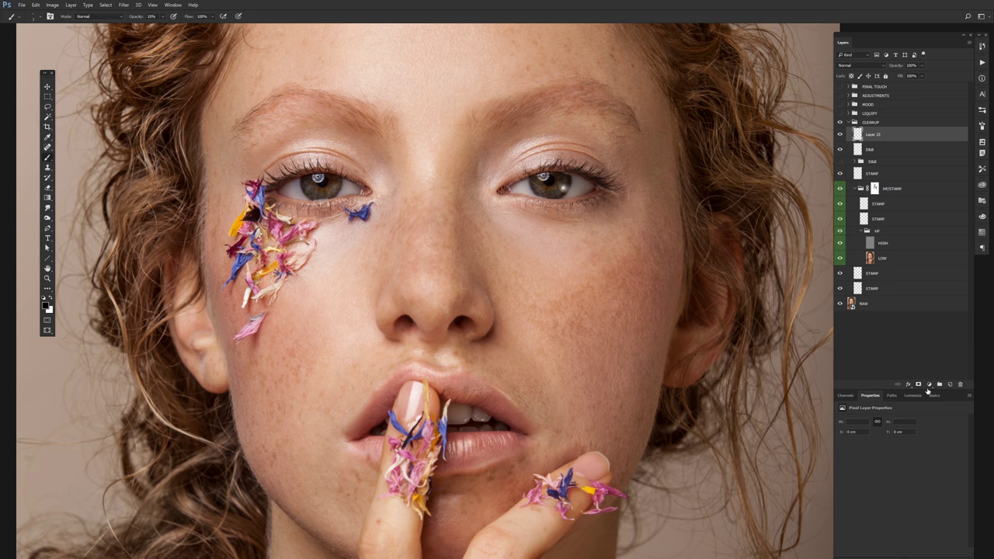
{"action": "left_click", "coordinate": [928, 385]}
{"action": "left_click", "coordinate": [932, 263]}
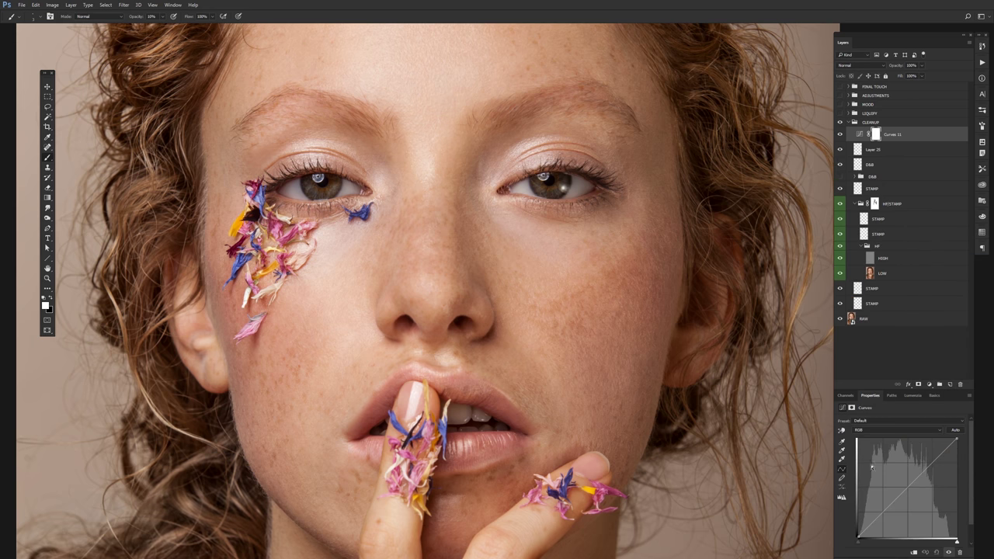
Pull the Curves 11 midpoint down and set its blend mode to Multiply
{"action": "left_click_drag", "start_coordinate": [901, 487], "coordinate": [916, 497]}
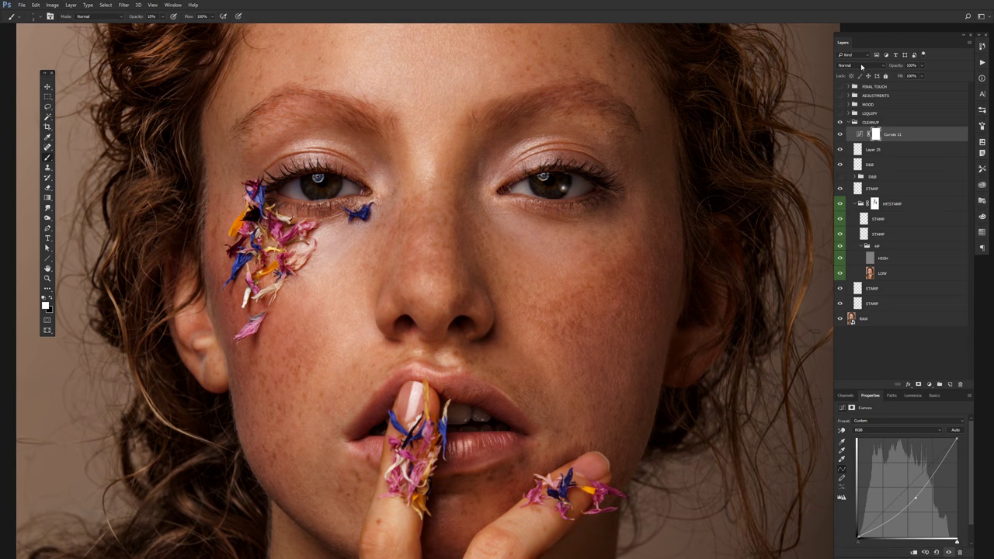
{"action": "left_click", "coordinate": [861, 67]}
{"action": "left_click", "coordinate": [854, 91]}
{"action": "key", "text": "v"}
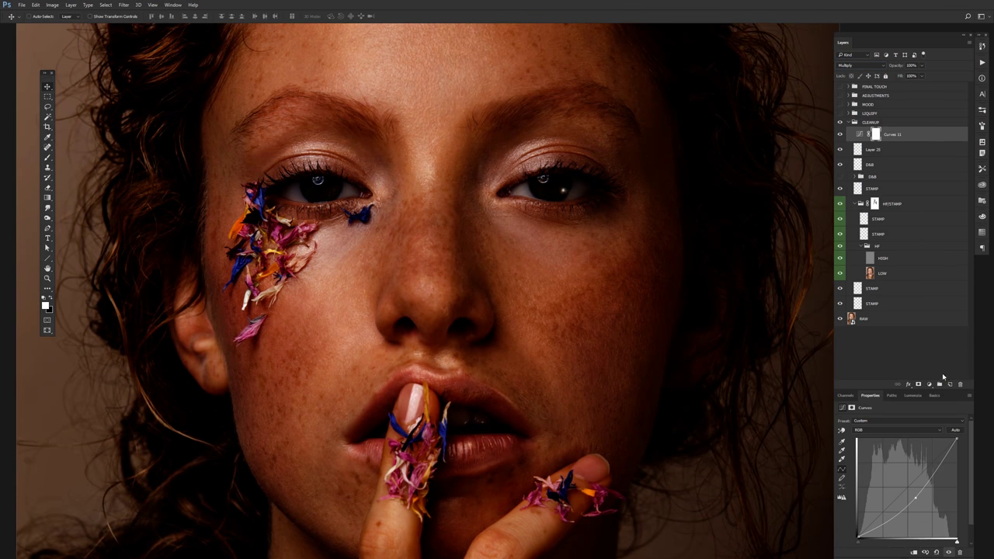
Add a Hue/Saturation 1 layer with lowered saturation, then select Layer 25
{"action": "left_click", "coordinate": [929, 384]}
{"action": "left_click", "coordinate": [944, 288]}
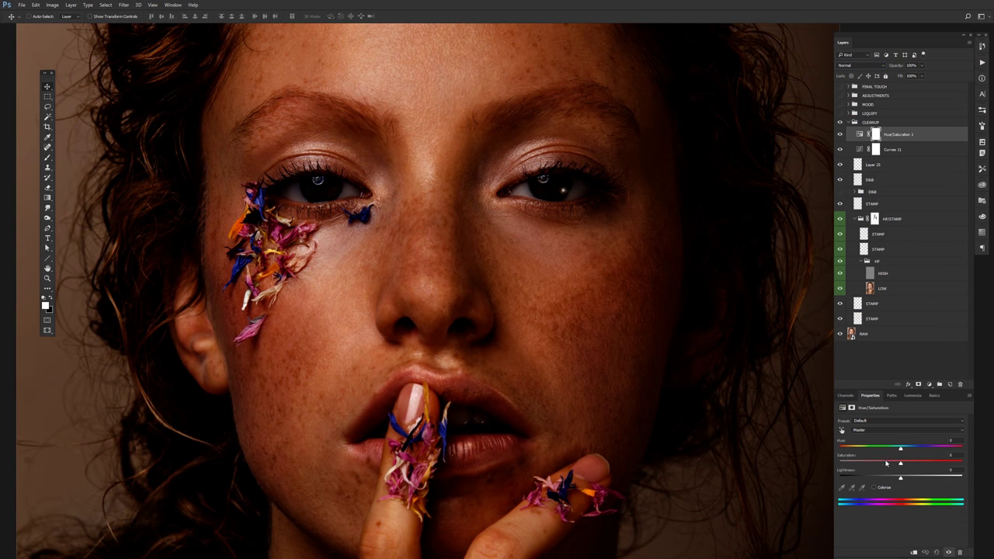
{"action": "left_click_drag", "start_coordinate": [885, 464], "coordinate": [858, 471]}
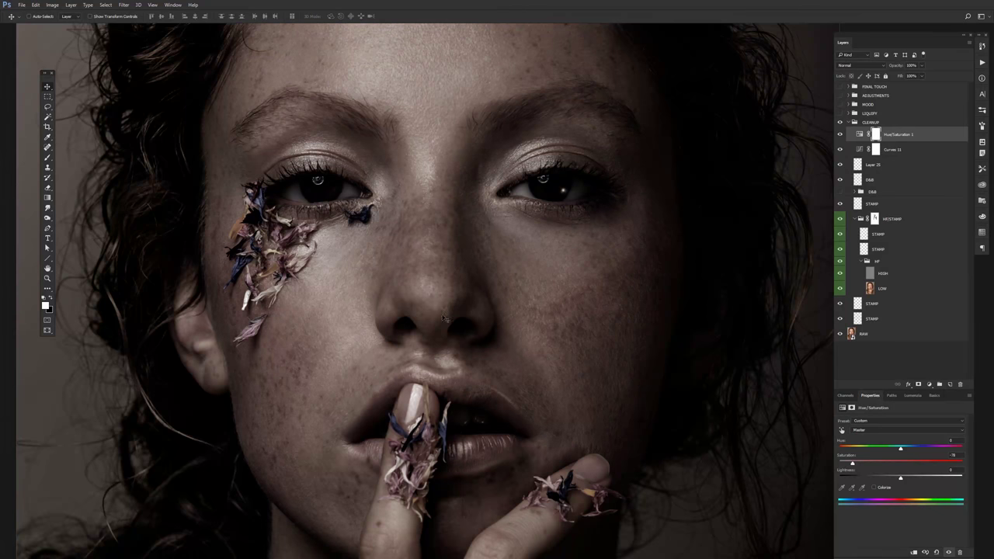
{"action": "left_click", "coordinate": [916, 151]}
{"action": "left_click", "coordinate": [900, 132]}
{"action": "left_click", "coordinate": [905, 150]}
{"action": "left_click", "coordinate": [902, 134]}
{"action": "left_click", "coordinate": [904, 151]}
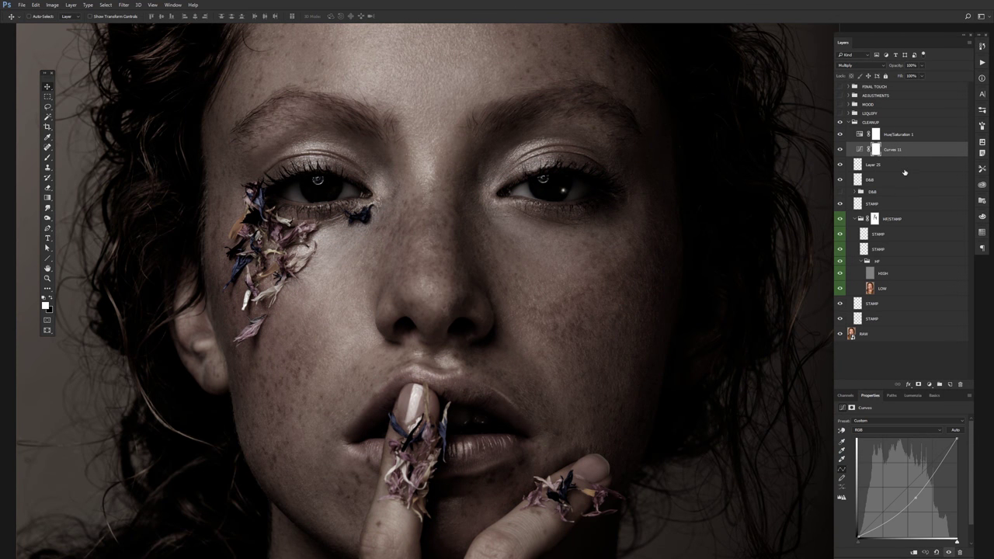
Add empty Layer 26 above Layer 25 and set white as the brush colour
{"action": "left_click", "coordinate": [948, 384]}
{"action": "key", "text": "b"}
{"action": "scroll", "coordinate": [369, 338], "scroll_direction": "up", "scroll_amount": 3}
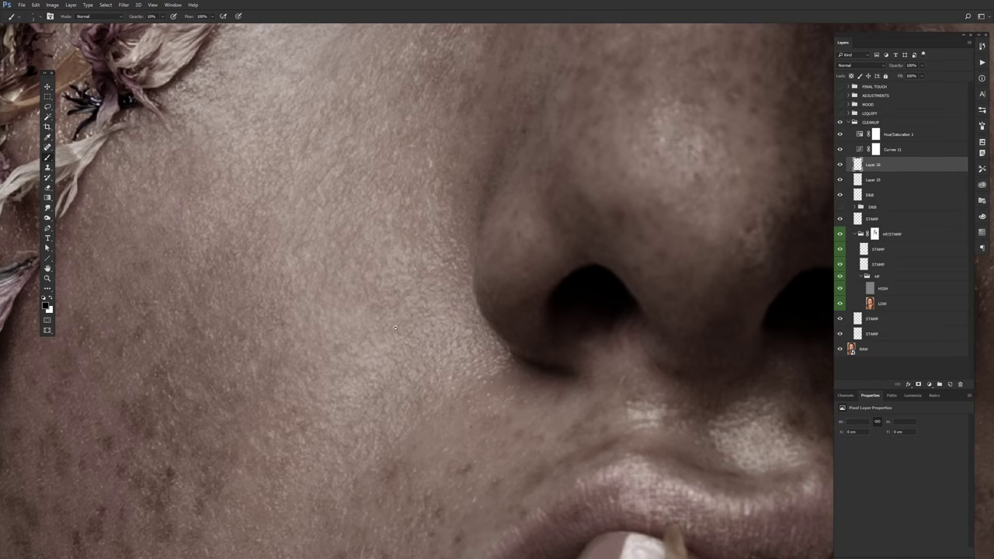
{"action": "scroll", "coordinate": [350, 263], "scroll_direction": "up", "scroll_amount": 3}
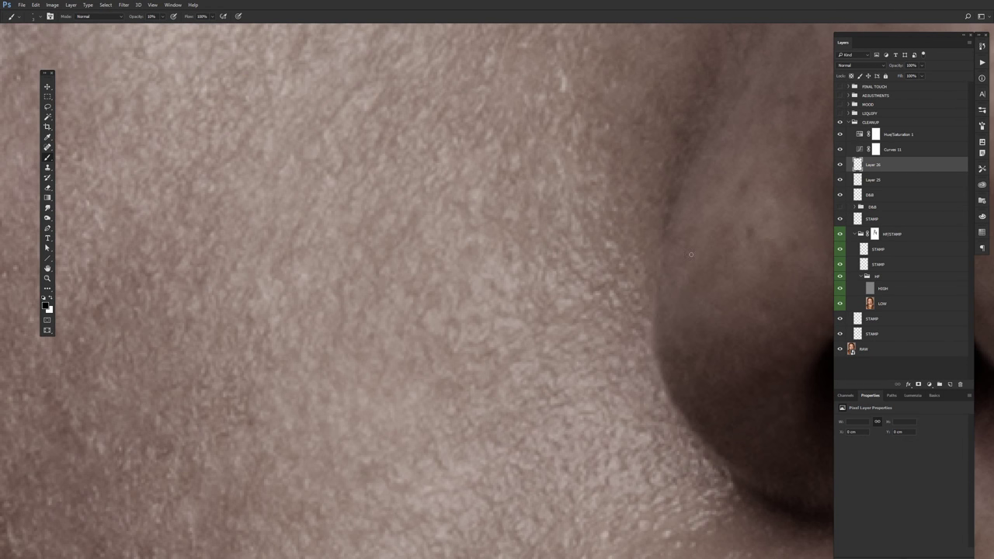
{"action": "key", "text": "x"}
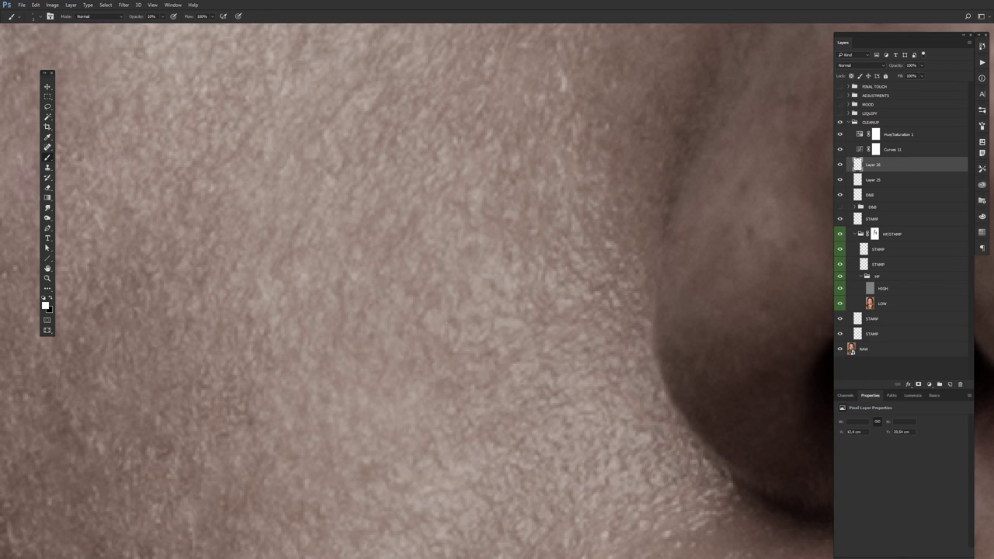
{"action": "scroll", "coordinate": [524, 237], "scroll_direction": "down", "scroll_amount": 5}
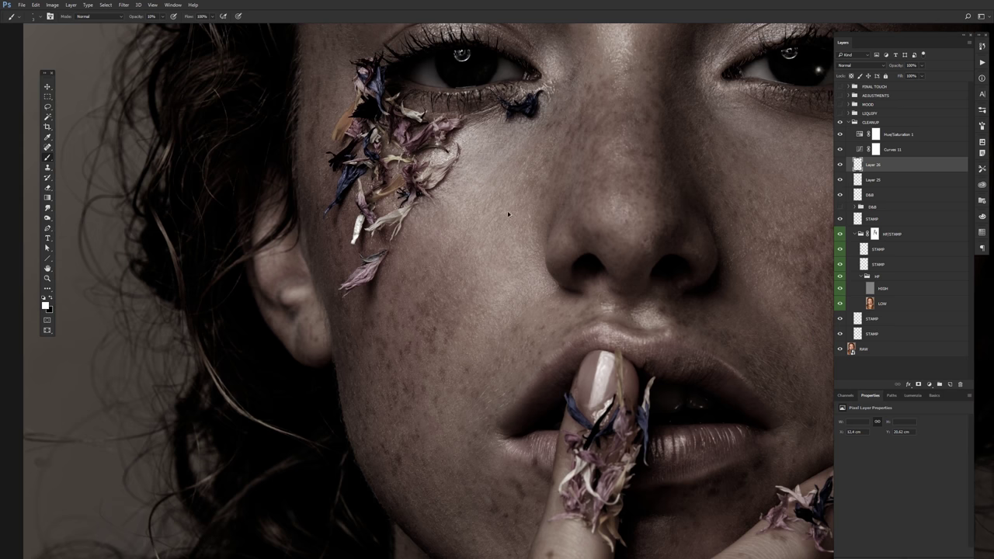
{"action": "left_click_drag", "start_coordinate": [606, 310], "coordinate": [397, 388]}
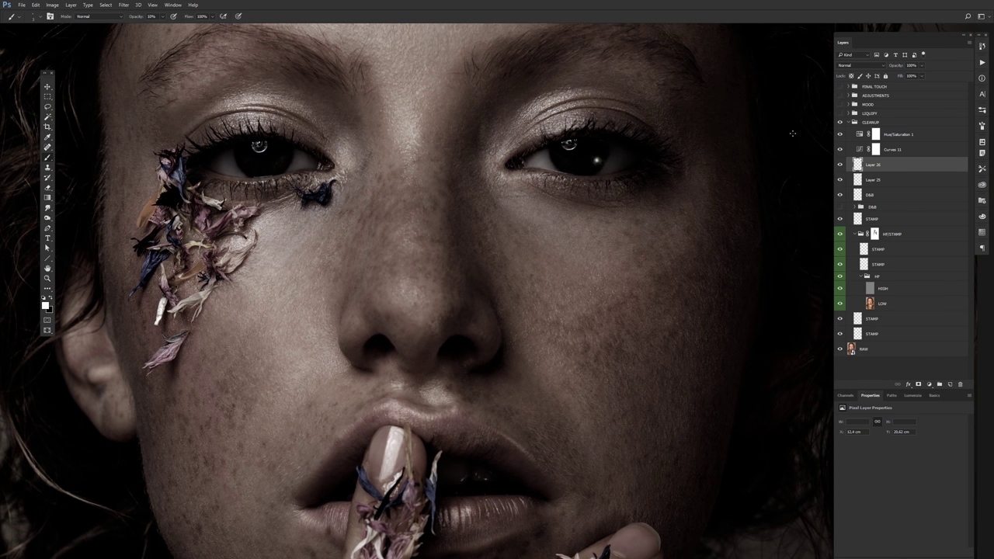
Delete the Hue/Saturation 1 and Curves 11 adjustment layers
{"action": "key", "text": "v"}
{"action": "left_click", "coordinate": [900, 137]}
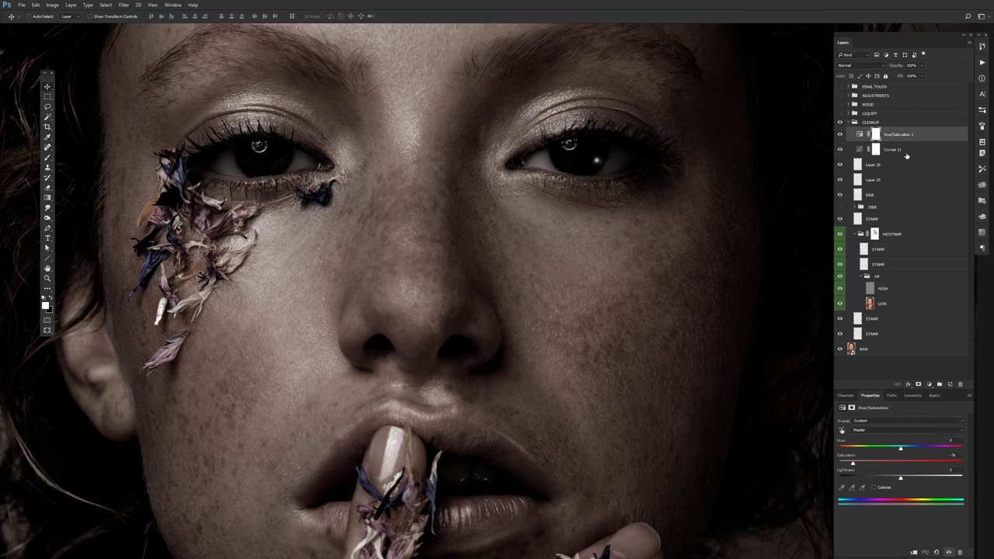
{"action": "left_click", "coordinate": [905, 157], "text": "shift"}
{"action": "key", "text": "Delete"}
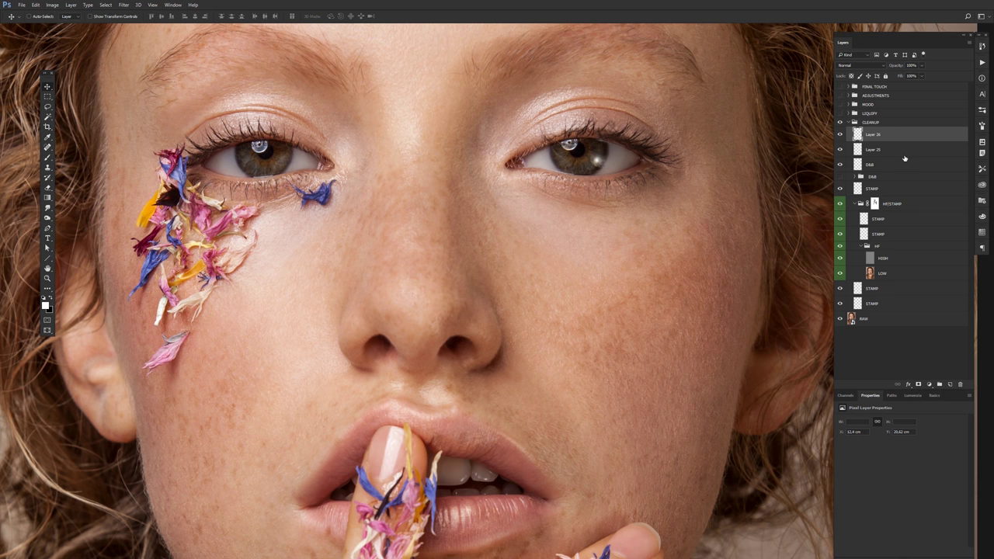
Delete Layer 26, Layer 25 and the empty D&B group, then view the whole portrait
{"action": "left_click", "coordinate": [928, 149], "text": "shift"}
{"action": "key", "text": "Delete"}
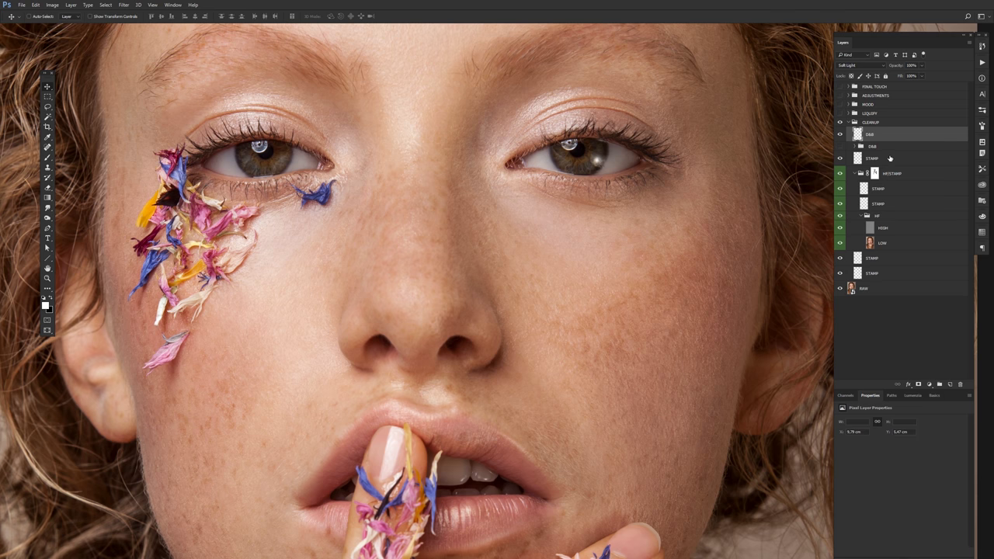
{"action": "left_click", "coordinate": [891, 158]}
{"action": "key", "text": "Delete"}
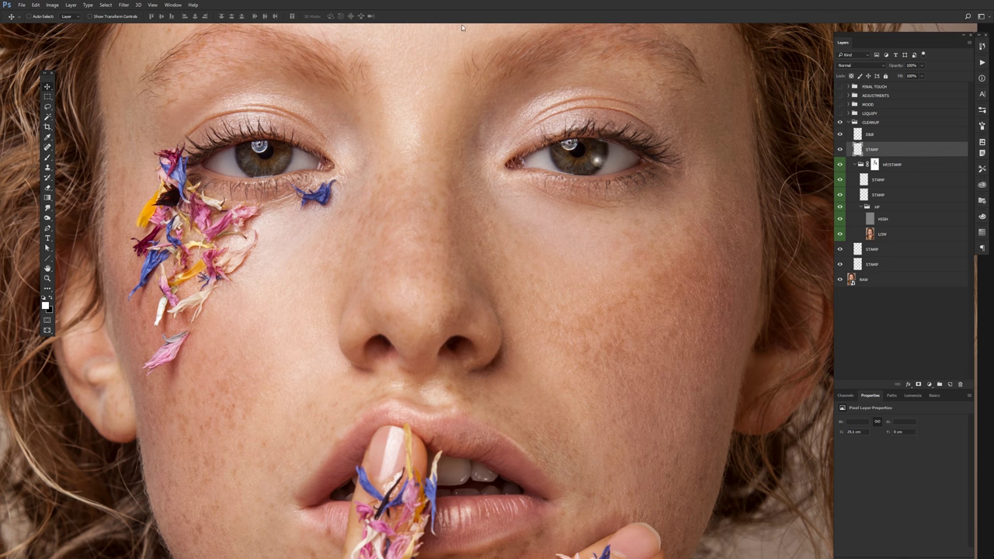
{"action": "left_click_drag", "start_coordinate": [409, 288], "coordinate": [437, 242]}
{"action": "key", "text": "ctrl+0"}
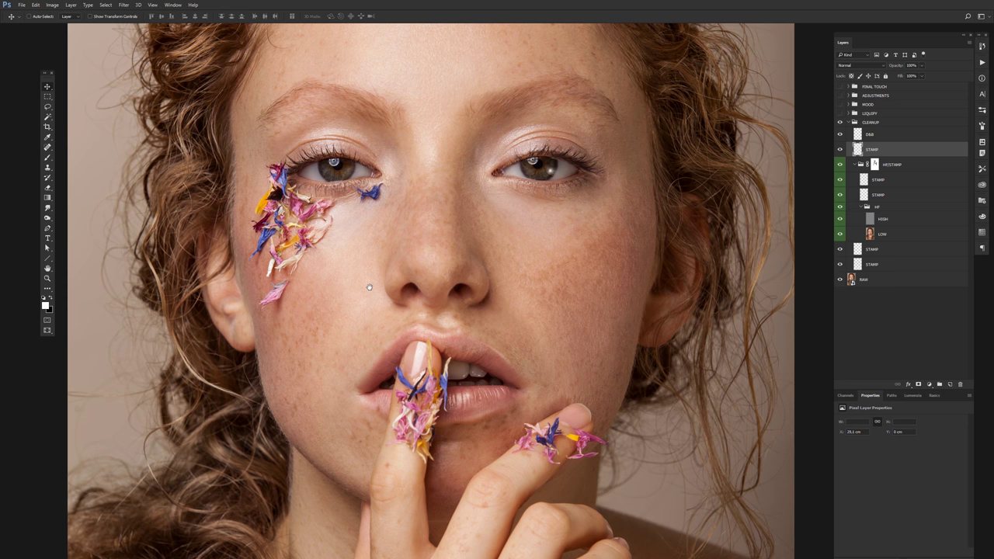
{"action": "key", "text": "ctrl+minus"}
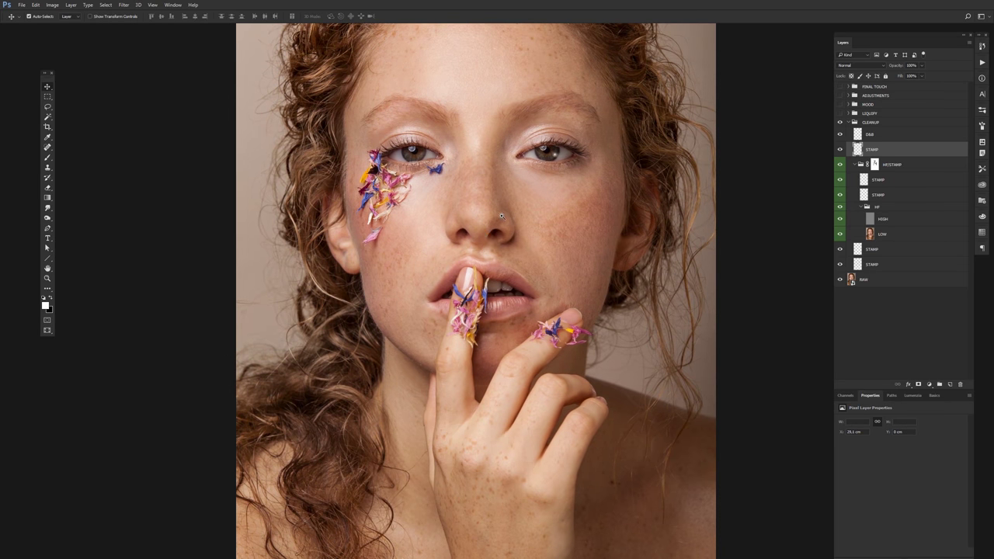
{"action": "scroll", "coordinate": [500, 215], "scroll_direction": "down", "scroll_amount": 2}
{"action": "scroll", "coordinate": [525, 227], "scroll_direction": "up", "scroll_amount": 1}
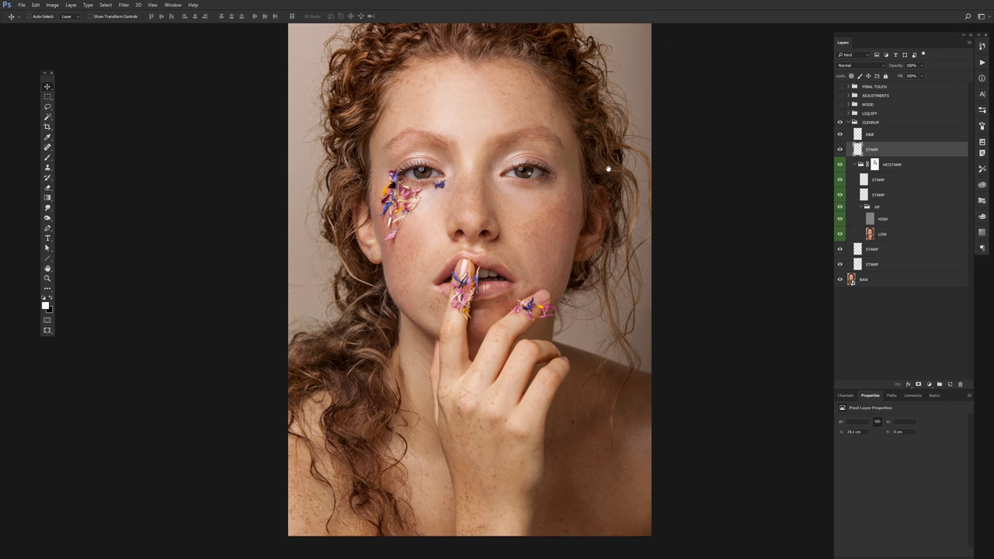
{"action": "scroll", "coordinate": [609, 172], "scroll_direction": "up", "scroll_amount": 2}
Collapse the CLEANUP group and toggle its visibility off and on
{"action": "left_click", "coordinate": [873, 135]}
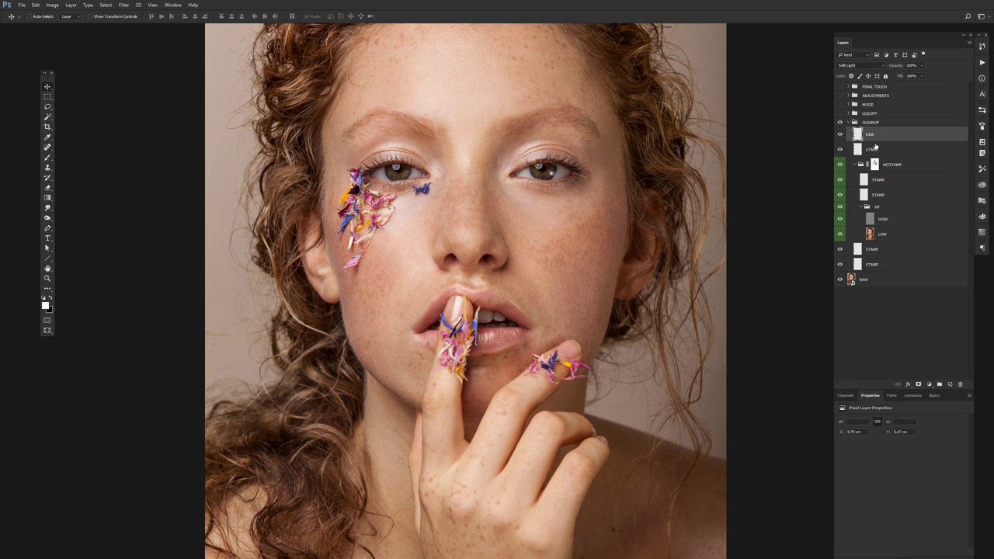
{"action": "left_click", "coordinate": [850, 122]}
{"action": "left_click", "coordinate": [840, 122]}
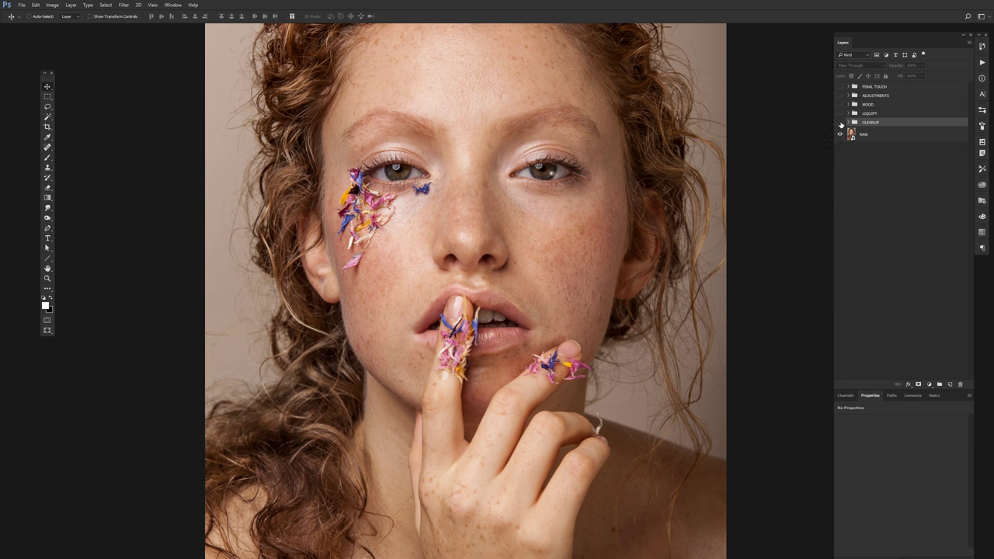
{"action": "left_click", "coordinate": [839, 123]}
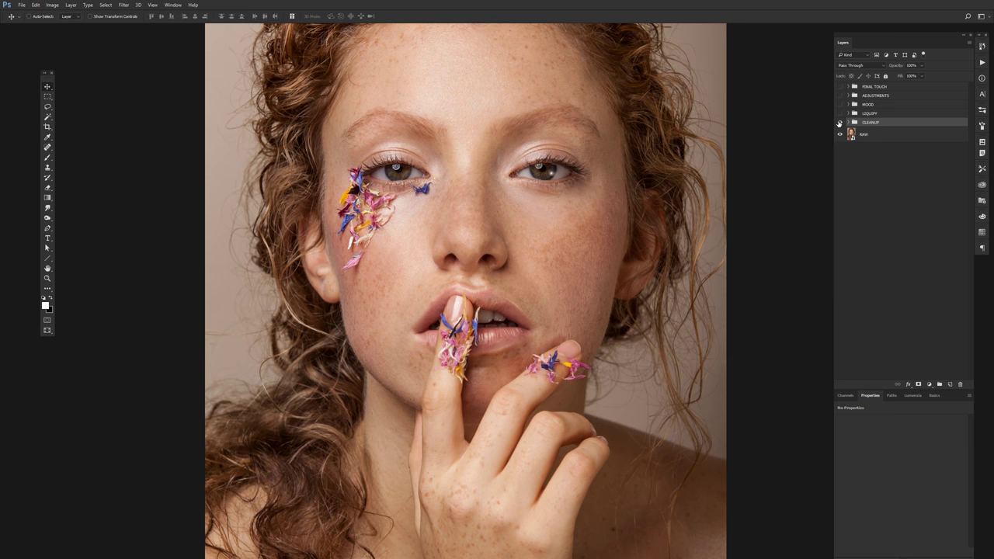
{"action": "key", "text": "ctrl+plus"}
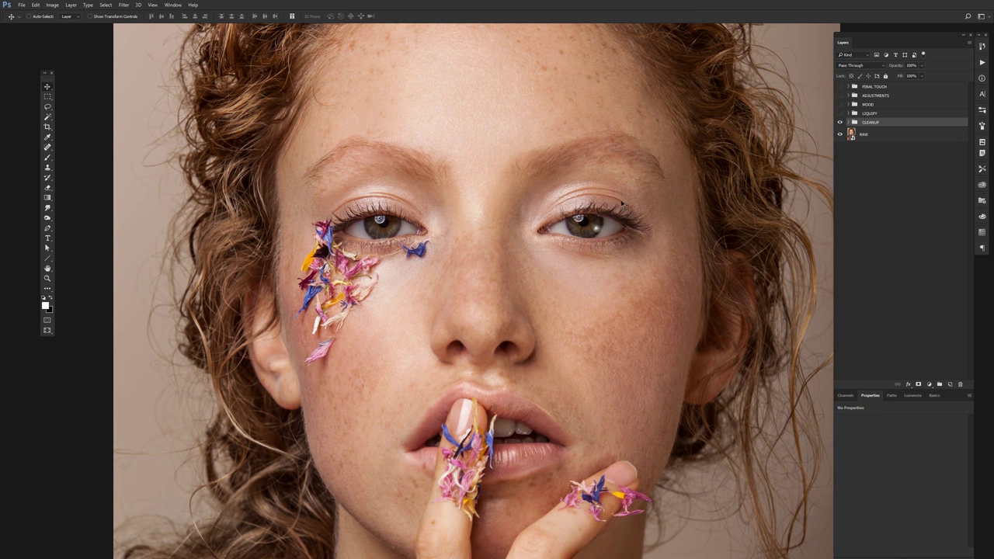
Flip CLEANUP repeatedly for a before/after view of the spots, leaving it on
{"action": "left_click", "coordinate": [839, 122]}
{"action": "left_click", "coordinate": [839, 123]}
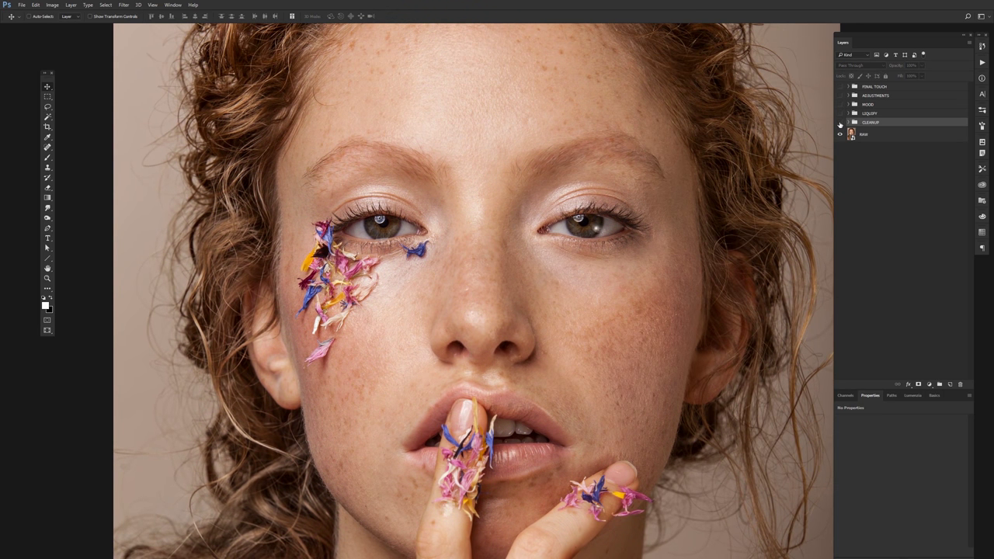
{"action": "left_click", "coordinate": [839, 123]}
{"action": "left_click", "coordinate": [839, 122]}
{"action": "left_click", "coordinate": [839, 123]}
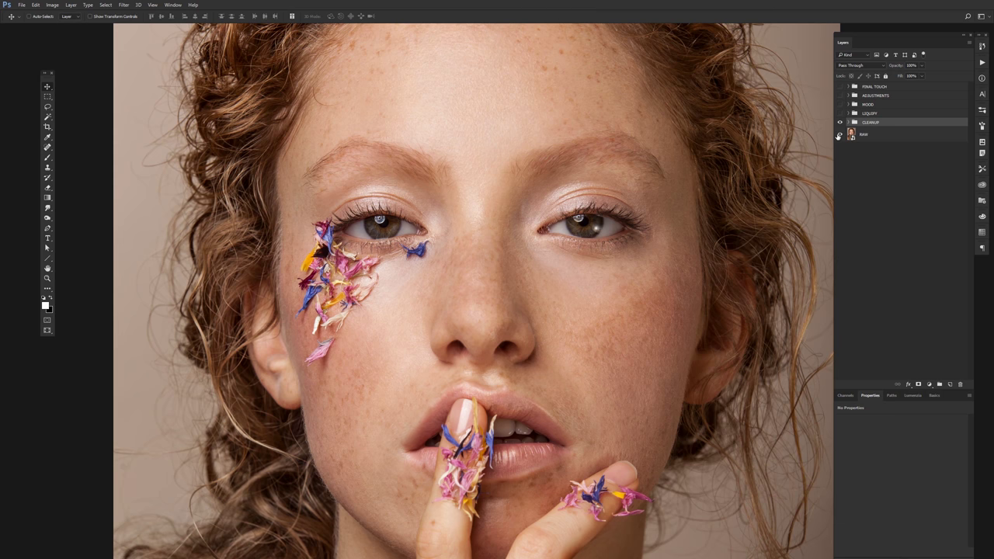
{"action": "left_click", "coordinate": [839, 122]}
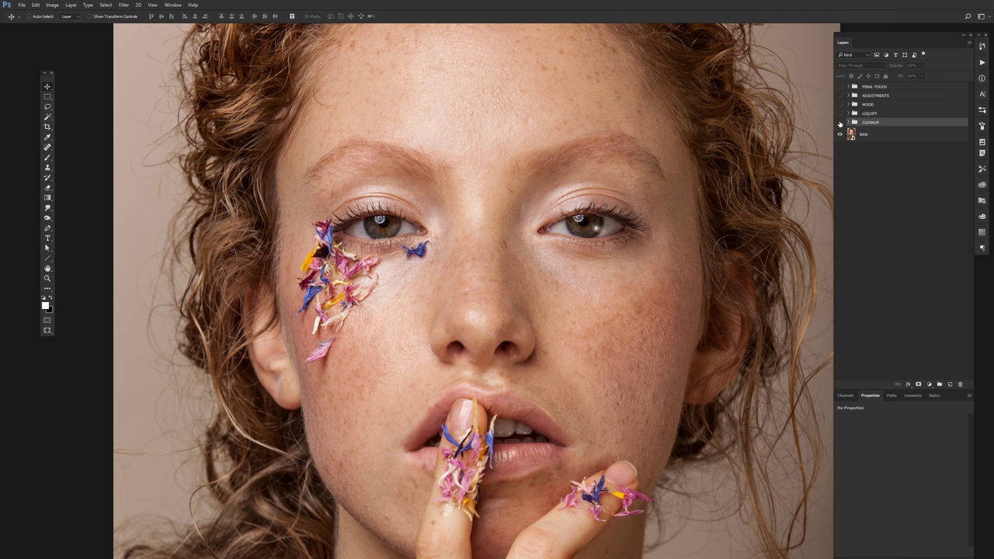
{"action": "left_click", "coordinate": [840, 123]}
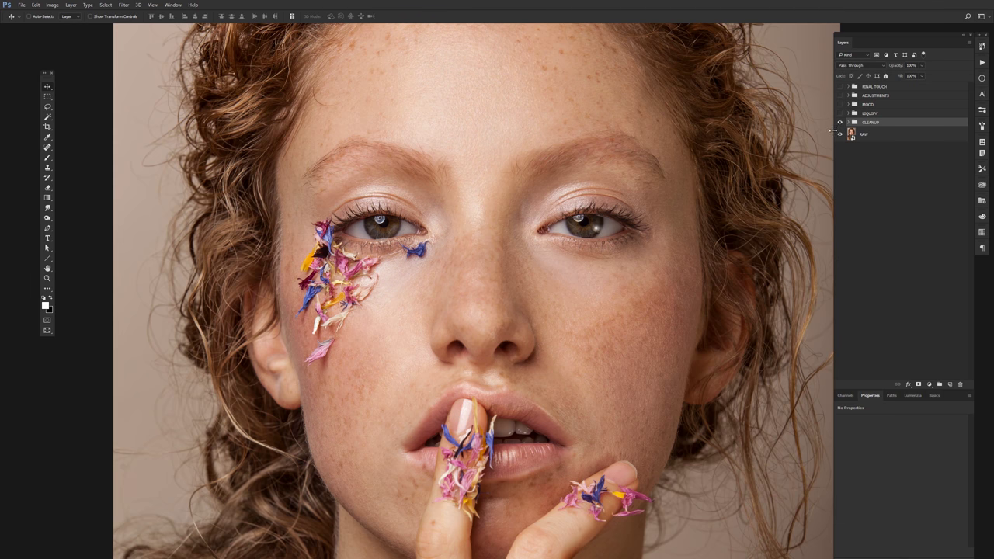
{"action": "left_click_drag", "start_coordinate": [754, 181], "coordinate": [720, 181]}
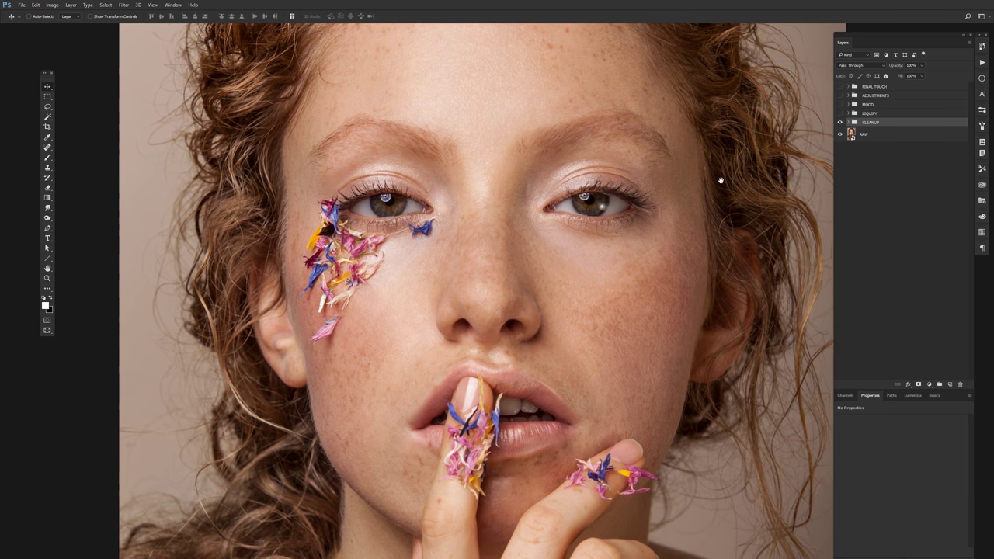
{"action": "scroll", "coordinate": [708, 181], "scroll_direction": "down", "scroll_amount": 2}
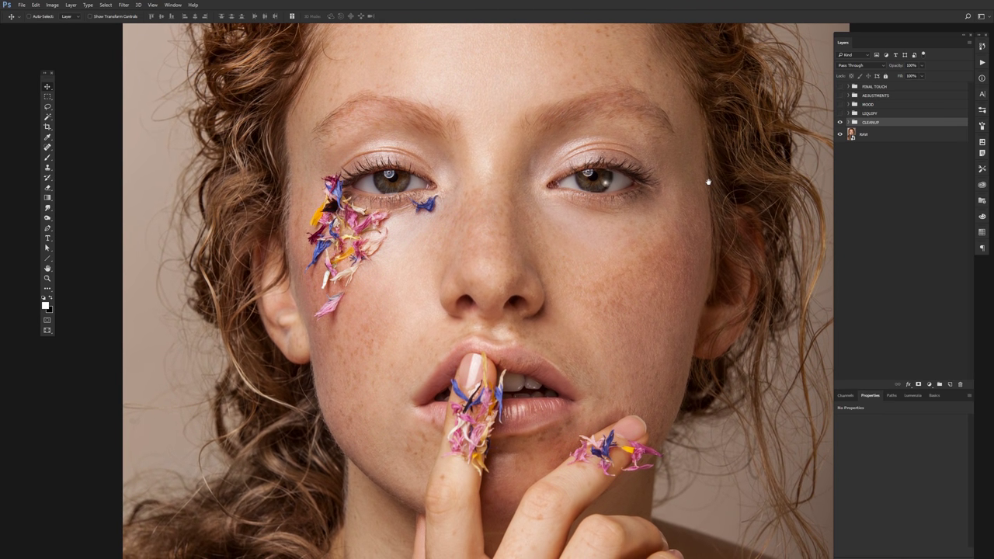
{"action": "scroll", "coordinate": [653, 243], "scroll_direction": "down", "scroll_amount": 1}
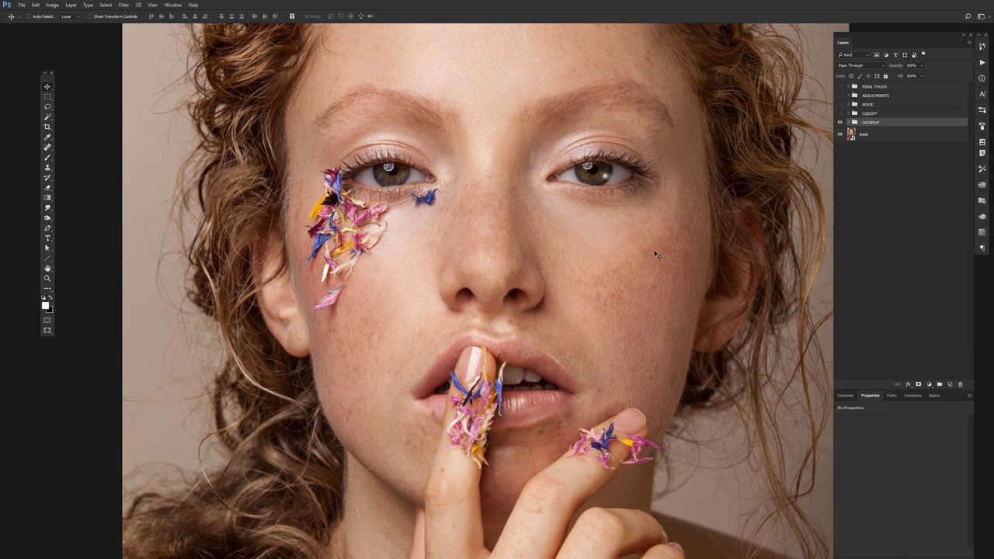
Add a new layer above CLEANUP and begin black brush loops on the right cheek
{"action": "key", "text": "ctrl+shift+alt+n"}
{"action": "key", "text": "b"}
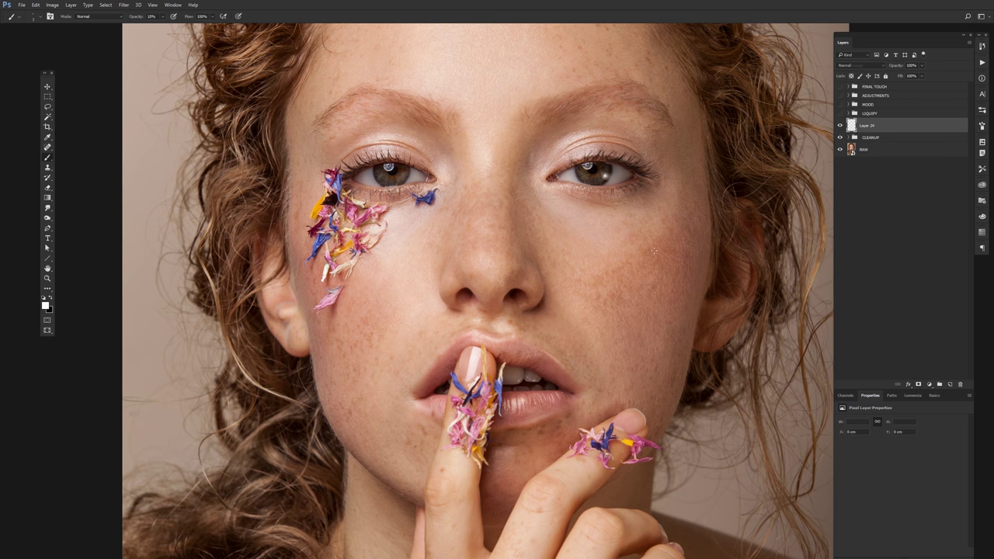
{"action": "key", "text": "x"}
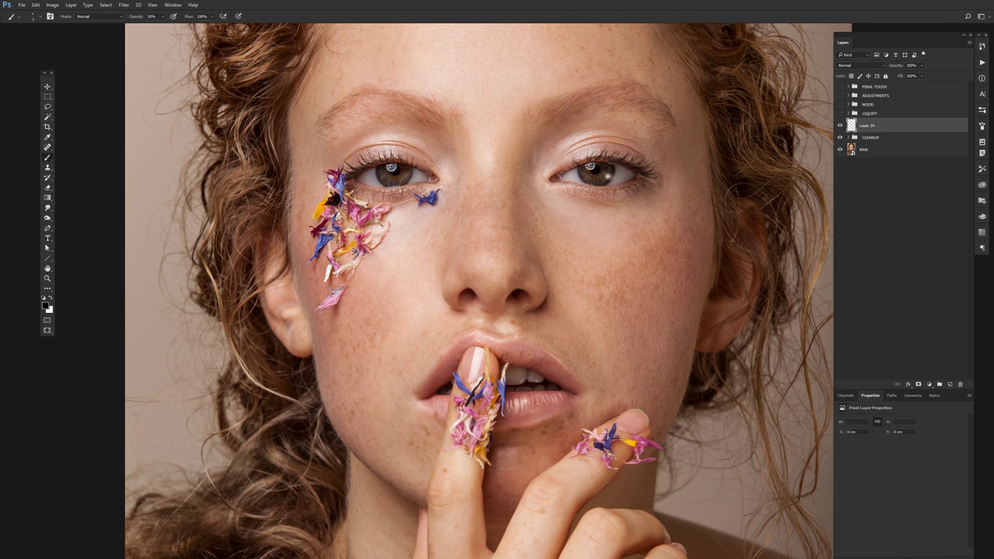
{"action": "key", "text": "bracketright"}
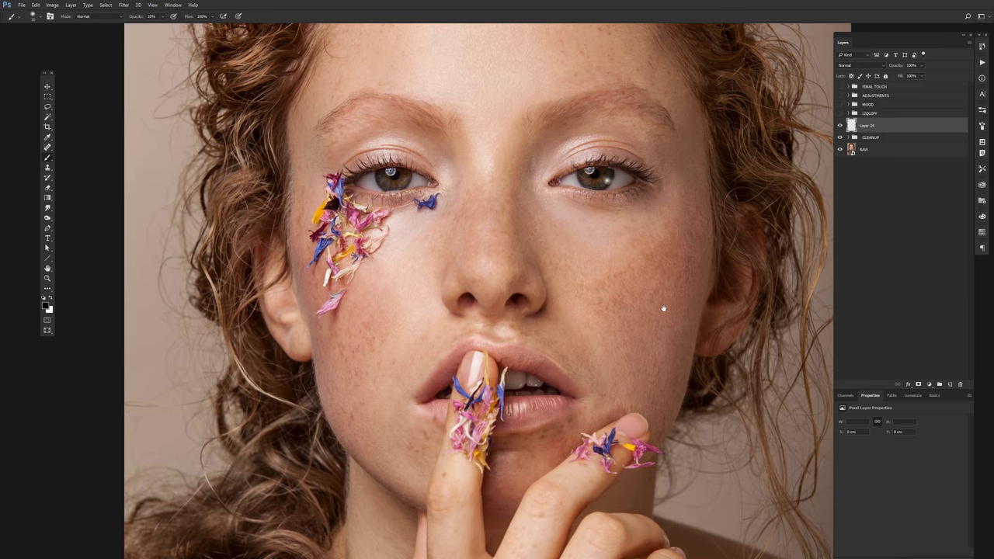
{"action": "mouse_move", "coordinate": [708, 256]}
{"action": "left_mouse_down"}
{"action": "mouse_move", "coordinate": [676, 233]}
{"action": "mouse_move", "coordinate": [640, 263]}
{"action": "left_mouse_up"}
{"action": "key", "text": "ctrl+z"}
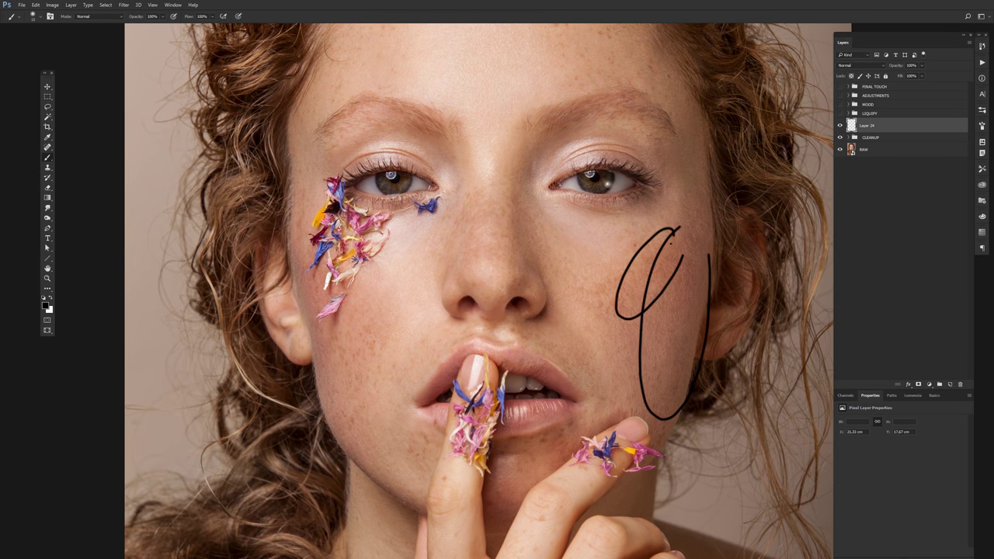
{"action": "mouse_move", "coordinate": [590, 200]}
{"action": "left_mouse_down"}
{"action": "mouse_move", "coordinate": [630, 273]}
{"action": "mouse_move", "coordinate": [590, 198]}
{"action": "left_mouse_up"}
{"action": "key", "text": "ctrl+z"}
Paint black loops over both cheeks, beside the nose and over the chin
{"action": "left_click_drag", "start_coordinate": [544, 227], "coordinate": [591, 248]}
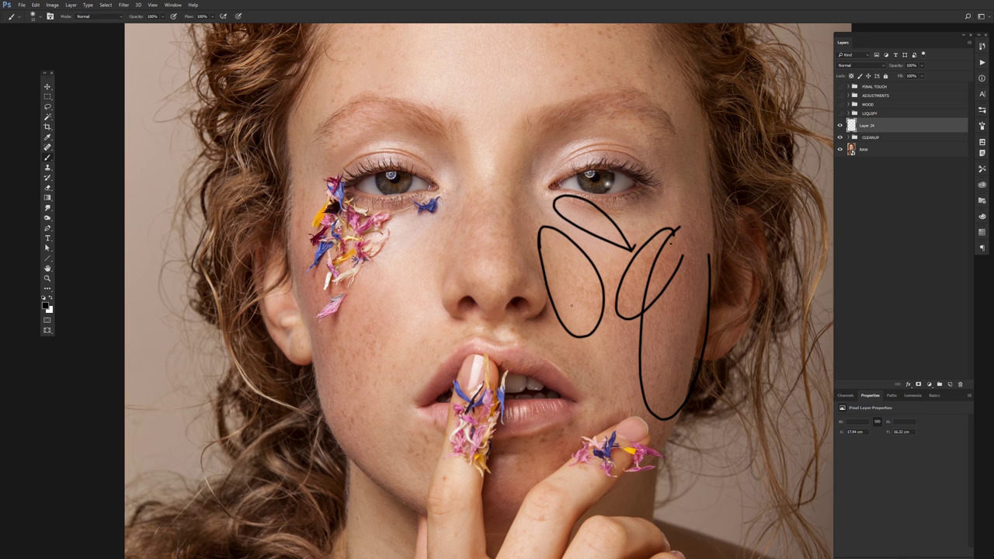
{"action": "mouse_move", "coordinate": [514, 204]}
{"action": "left_mouse_down"}
{"action": "mouse_move", "coordinate": [536, 233]}
{"action": "mouse_move", "coordinate": [474, 267]}
{"action": "left_mouse_up"}
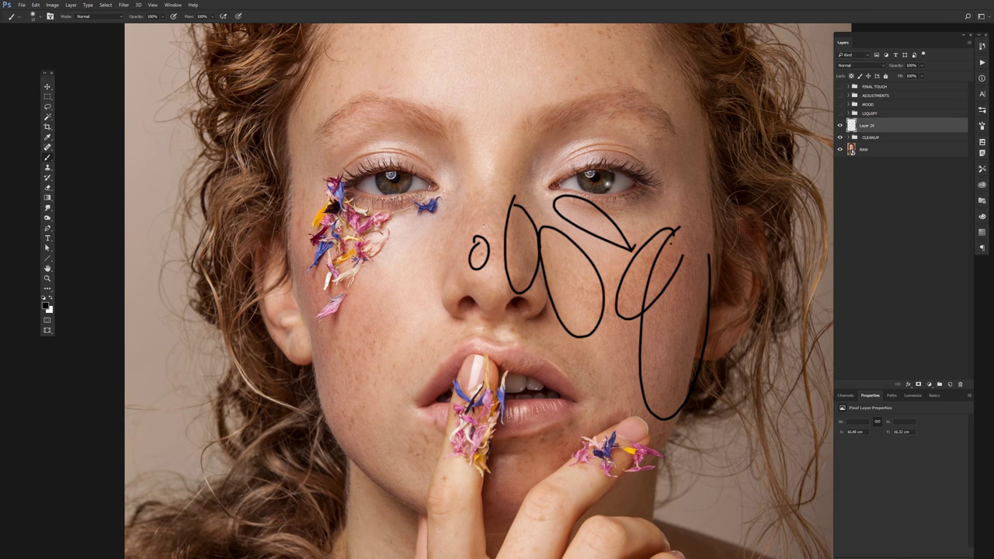
{"action": "left_click_drag", "start_coordinate": [496, 229], "coordinate": [482, 247]}
{"action": "left_click_drag", "start_coordinate": [478, 200], "coordinate": [473, 229]}
{"action": "mouse_move", "coordinate": [431, 256]}
{"action": "left_mouse_down"}
{"action": "mouse_move", "coordinate": [376, 295]}
{"action": "mouse_move", "coordinate": [394, 250]}
{"action": "left_mouse_up"}
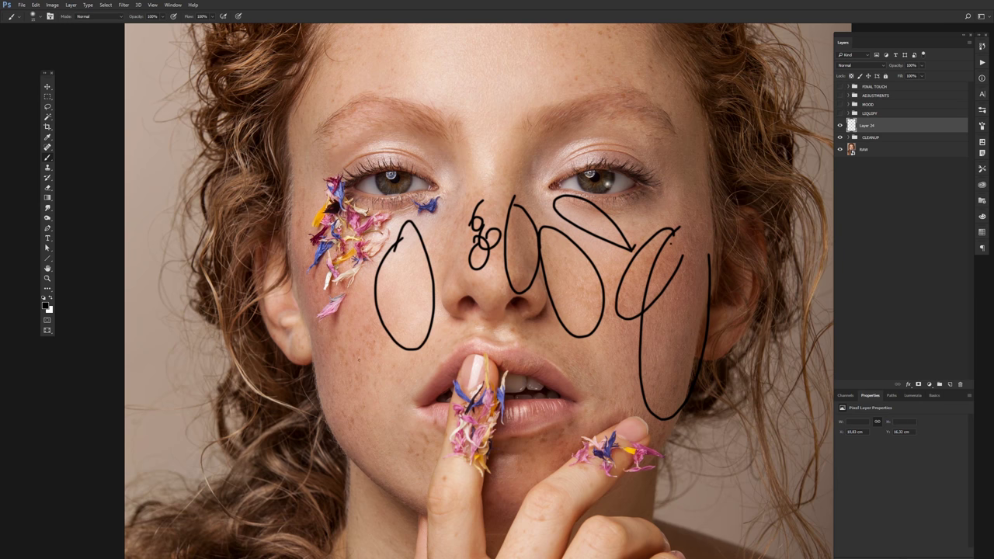
{"action": "left_click_drag", "start_coordinate": [336, 287], "coordinate": [338, 355]}
{"action": "left_click_drag", "start_coordinate": [404, 350], "coordinate": [383, 403]}
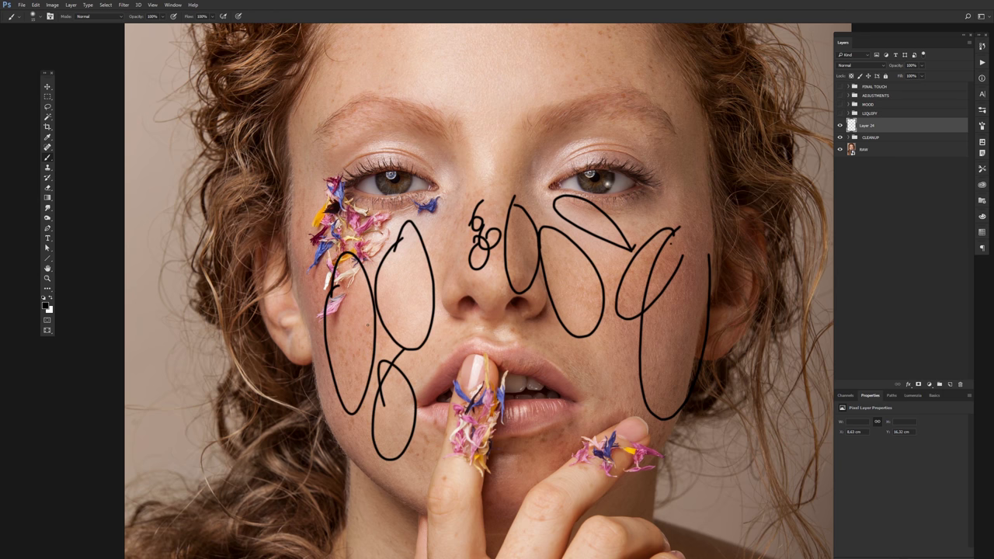
{"action": "mouse_move", "coordinate": [577, 448]}
{"action": "left_mouse_down"}
{"action": "mouse_move", "coordinate": [545, 471]}
{"action": "mouse_move", "coordinate": [525, 442]}
{"action": "left_mouse_up"}
{"action": "left_click_drag", "start_coordinate": [512, 479], "coordinate": [492, 505]}
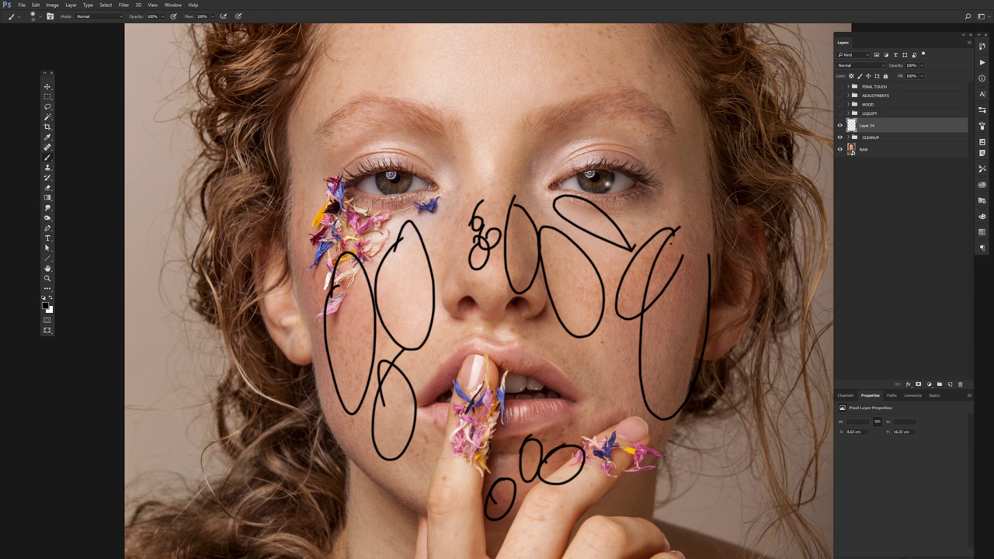
{"action": "mouse_move", "coordinate": [601, 334]}
{"action": "left_mouse_down"}
{"action": "mouse_move", "coordinate": [543, 334]}
{"action": "mouse_move", "coordinate": [512, 348]}
{"action": "mouse_move", "coordinate": [466, 334]}
{"action": "mouse_move", "coordinate": [543, 360]}
{"action": "mouse_move", "coordinate": [457, 365]}
{"action": "mouse_move", "coordinate": [480, 390]}
{"action": "mouse_move", "coordinate": [493, 368]}
{"action": "mouse_move", "coordinate": [478, 505]}
{"action": "left_mouse_up"}
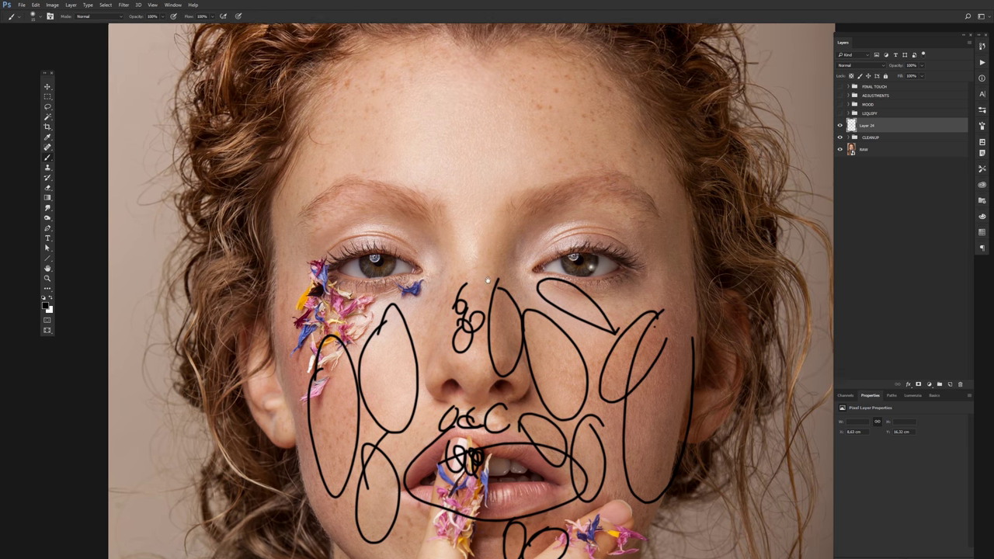
Add black loops near the lips and left eyebrow, then fit the portrait
{"action": "mouse_move", "coordinate": [431, 93]}
{"action": "left_mouse_down"}
{"action": "mouse_move", "coordinate": [643, 155]}
{"action": "mouse_move", "coordinate": [579, 170]}
{"action": "left_mouse_up"}
{"action": "left_click_drag", "start_coordinate": [613, 211], "coordinate": [627, 218]}
{"action": "key", "text": "ctrl+z"}
{"action": "left_click_drag", "start_coordinate": [398, 224], "coordinate": [392, 247]}
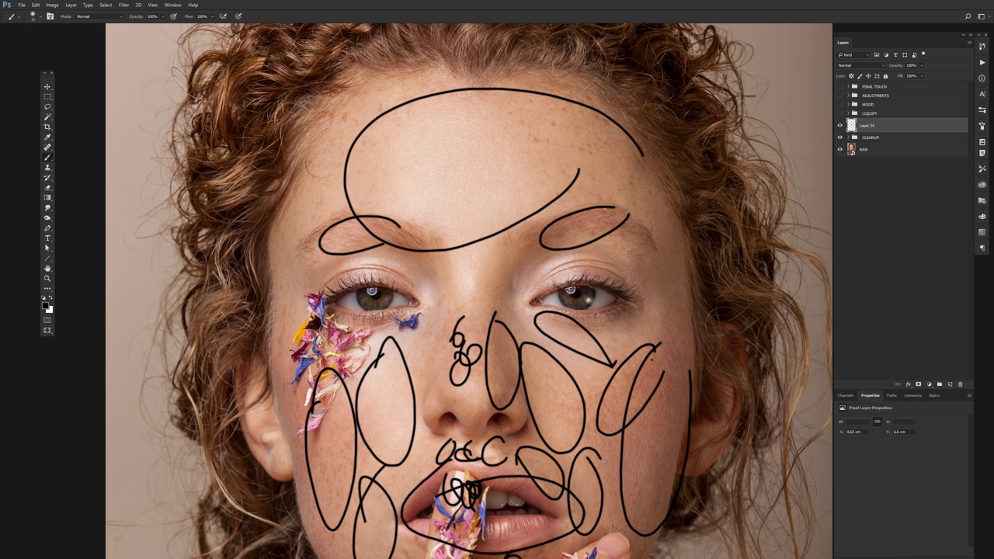
{"action": "key", "text": "v"}
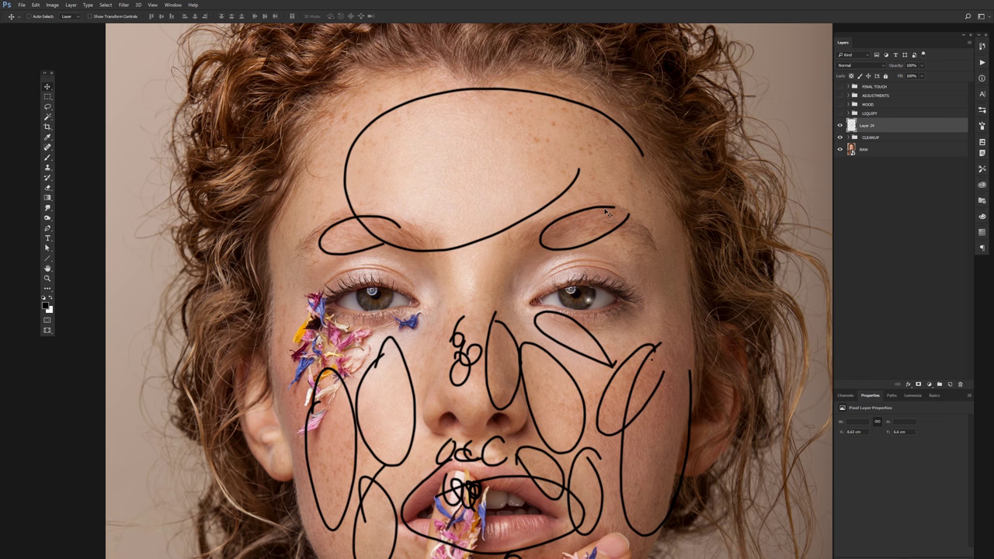
{"action": "key", "text": "ctrl+0"}
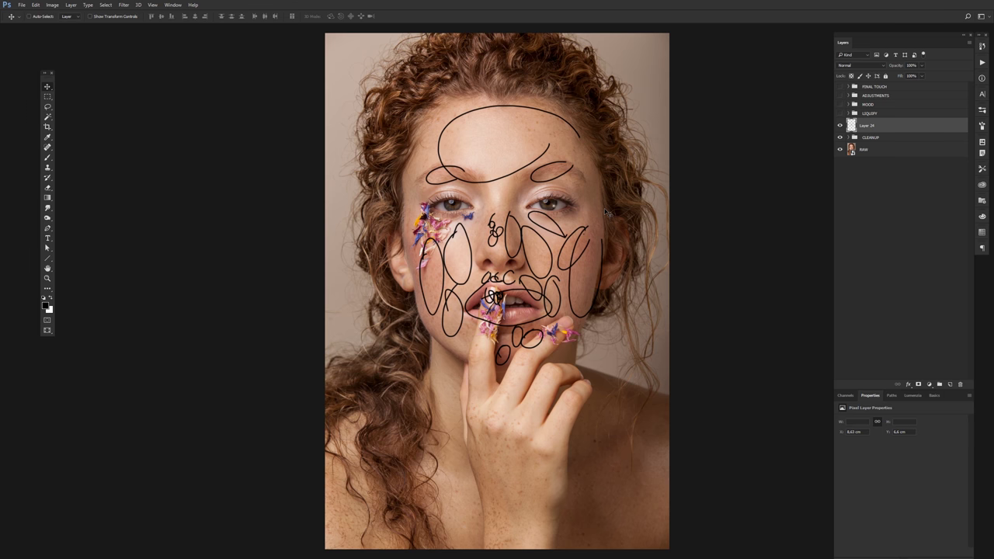
{"action": "key", "text": "alt+Tab"}
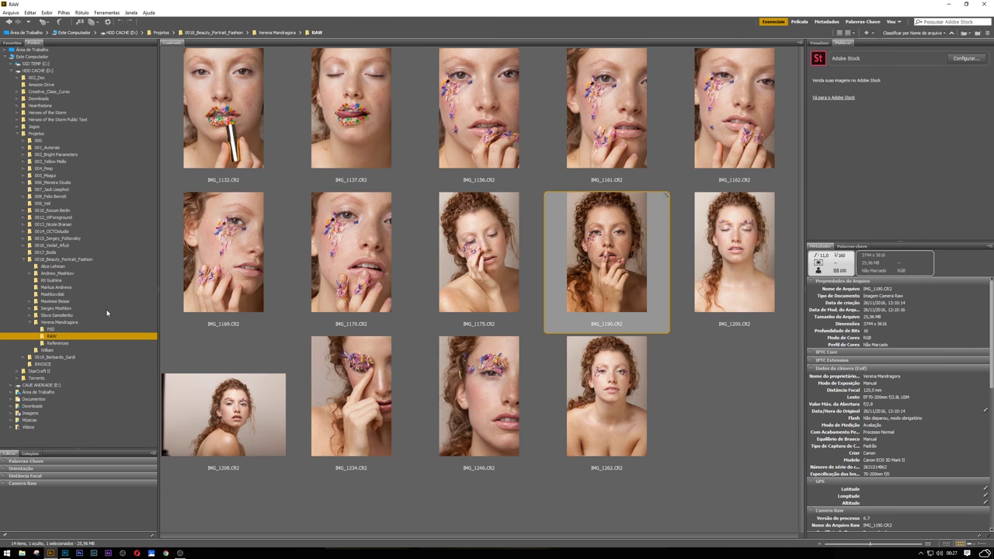
In Bridge, browse to the photographer's subfolder 3 and select 975A9140_P02.psb
{"action": "left_click", "coordinate": [107, 313]}
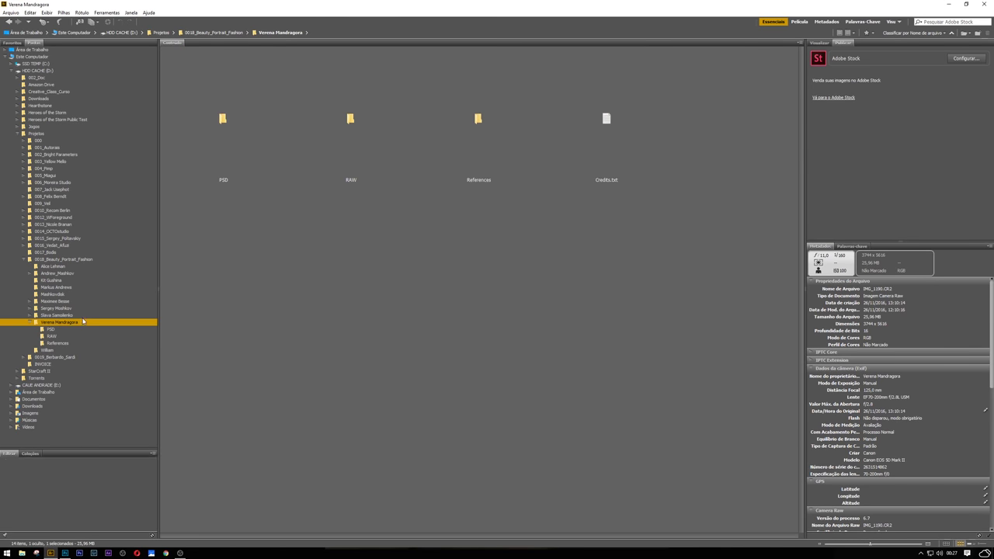
{"action": "left_click", "coordinate": [79, 308]}
{"action": "left_click", "coordinate": [76, 327]}
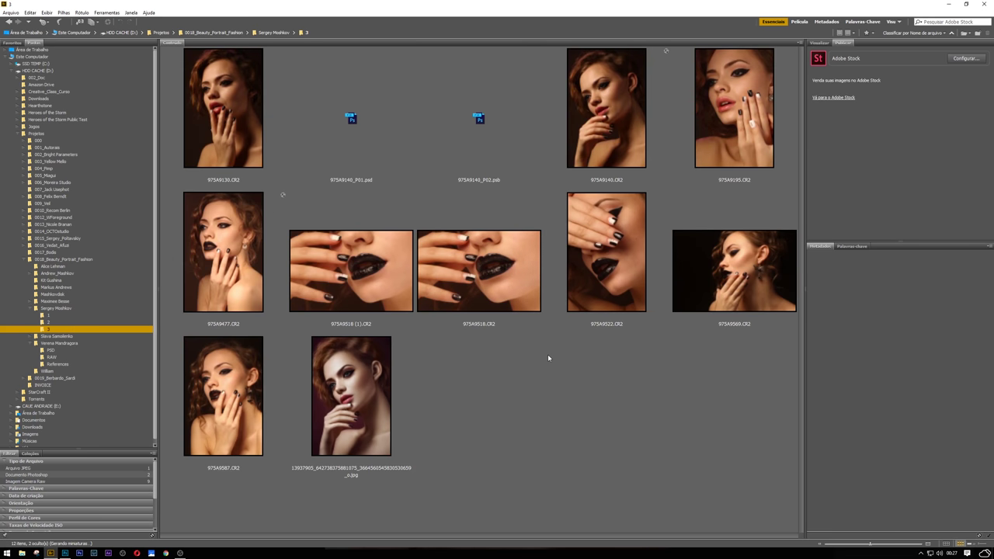
{"action": "left_click", "coordinate": [474, 138]}
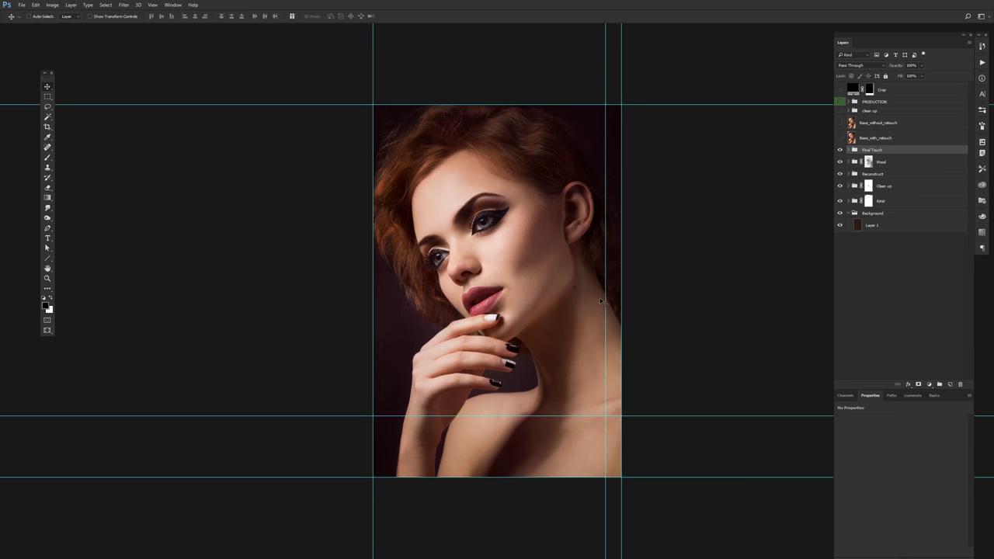
Zoom and pan around the cheek and lips in full-screen view to inspect the skin
{"action": "key", "text": "ctrl+plus"}
{"action": "key", "text": "ctrl+plus"}
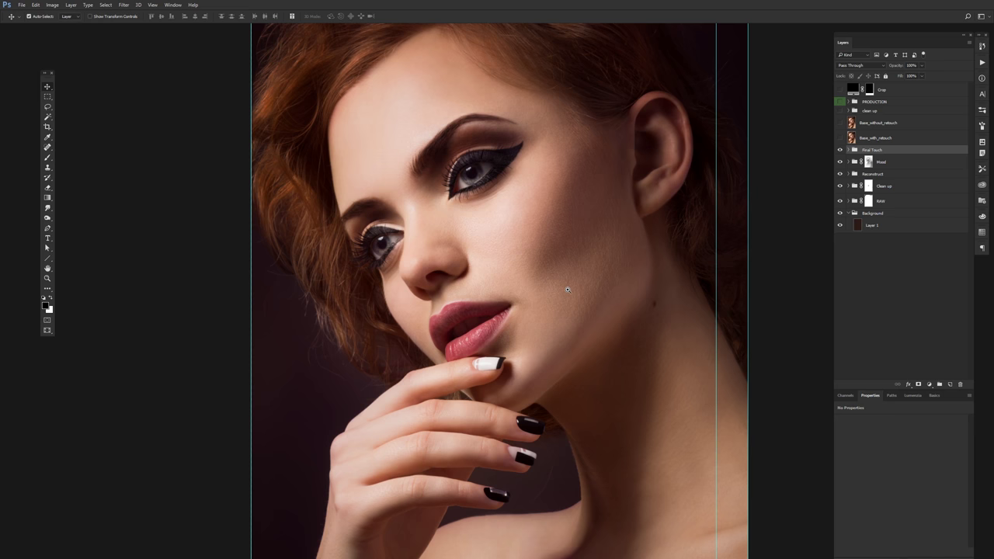
{"action": "key", "text": "ctrl+1"}
{"action": "mouse_move", "coordinate": [499, 328]}
{"action": "left_mouse_down"}
{"action": "mouse_move", "coordinate": [473, 338]}
{"action": "mouse_move", "coordinate": [473, 367]}
{"action": "left_mouse_up"}
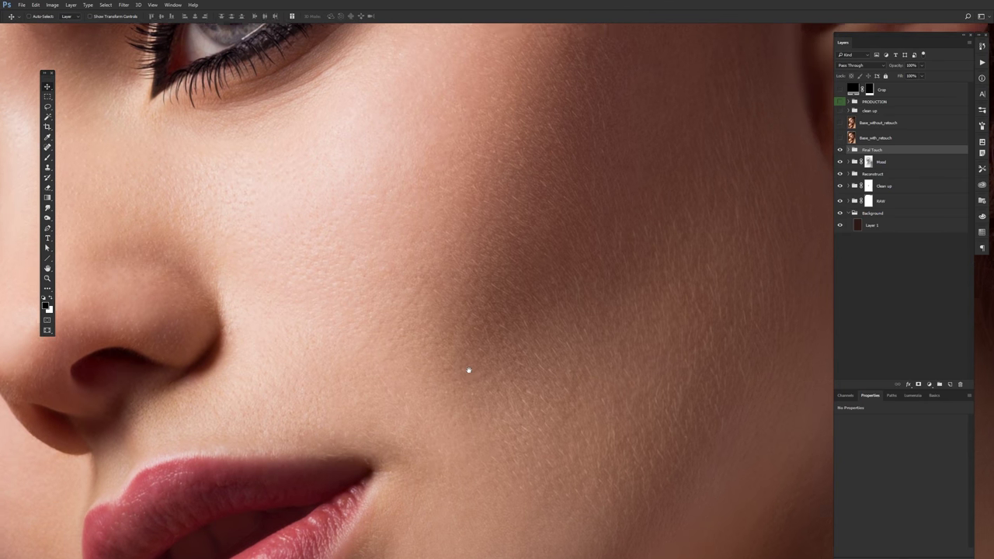
{"action": "key", "text": "f"}
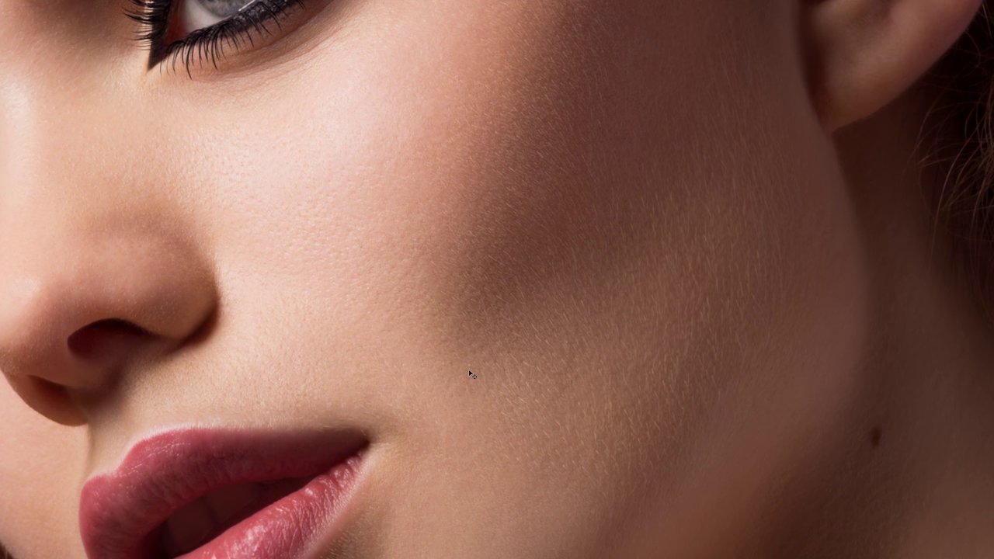
{"action": "key", "text": "ctrl+0"}
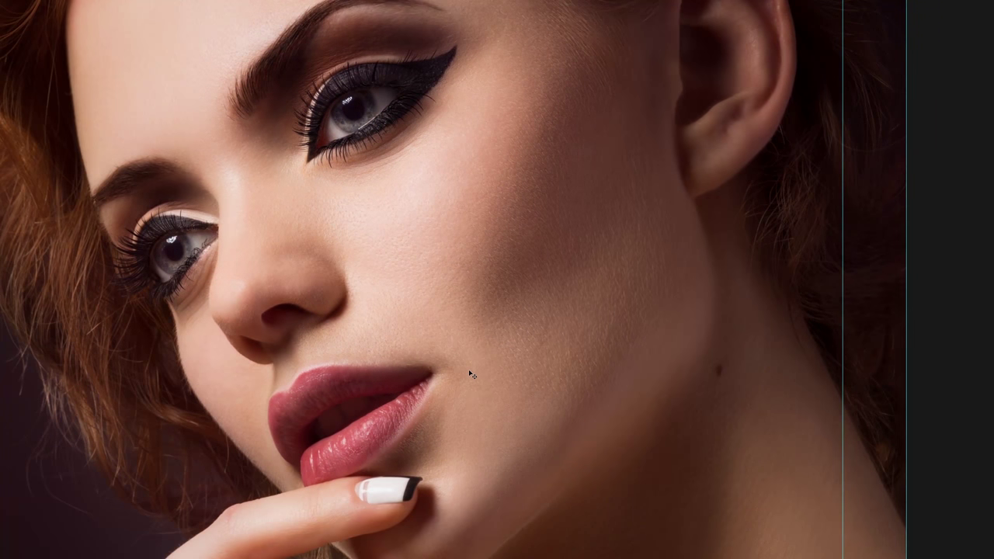
{"action": "left_click_drag", "start_coordinate": [313, 264], "coordinate": [386, 386]}
{"action": "key", "text": "ctrl+minus"}
{"action": "mouse_move", "coordinate": [424, 354]}
{"action": "left_mouse_down"}
{"action": "mouse_move", "coordinate": [454, 339]}
{"action": "mouse_move", "coordinate": [481, 350]}
{"action": "left_mouse_up"}
{"action": "scroll", "coordinate": [485, 353], "scroll_direction": "down", "scroll_amount": 2}
{"action": "scroll", "coordinate": [488, 354], "scroll_direction": "down", "scroll_amount": 3}
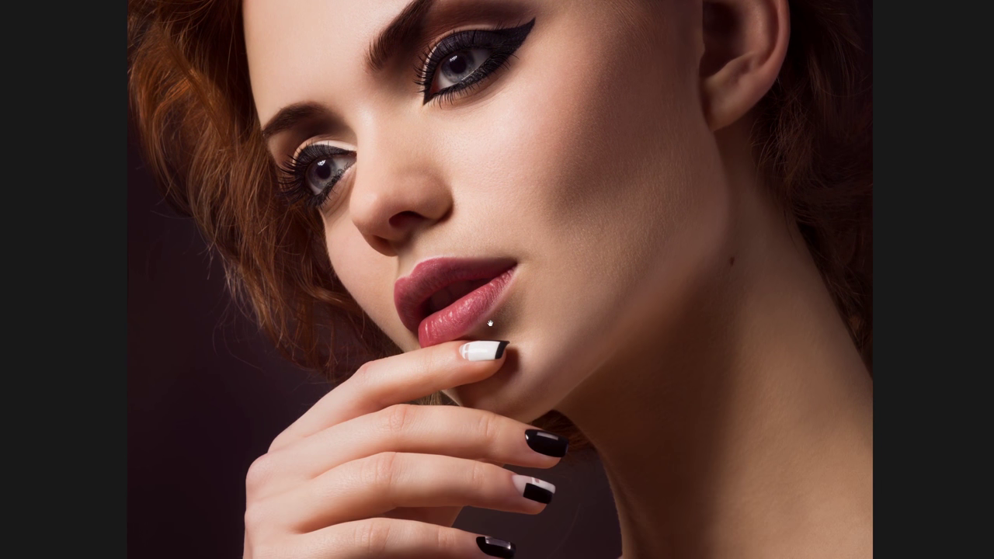
Restore the panels, expand the RAW group and select the RAW copy1 smart object
{"action": "key", "text": "f"}
{"action": "key", "text": "Tab"}
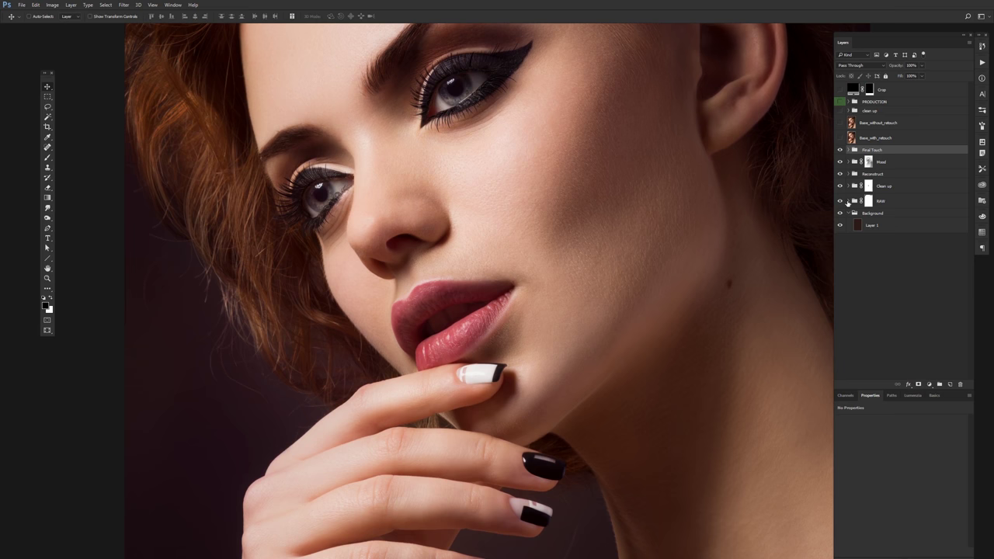
{"action": "left_click", "coordinate": [847, 203]}
{"action": "left_click", "coordinate": [925, 267]}
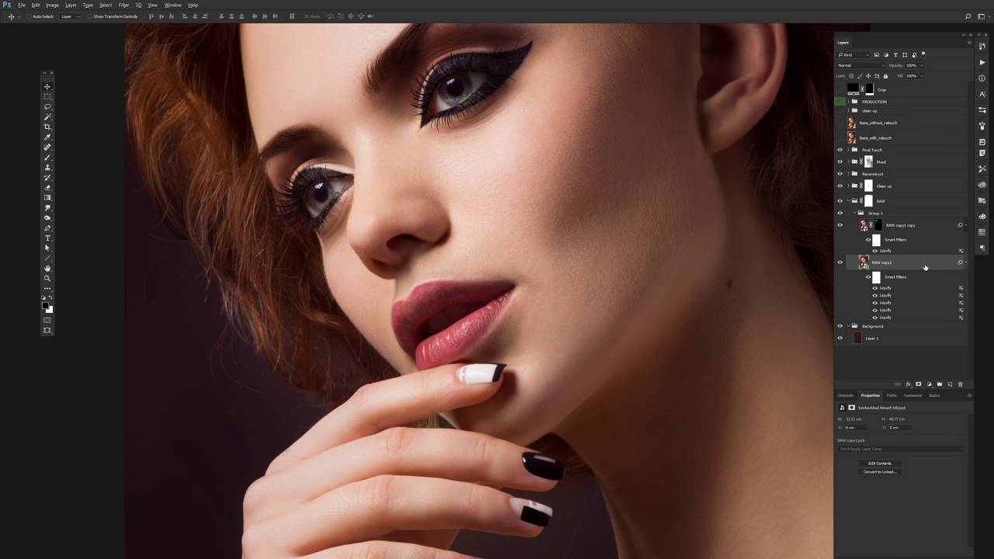
{"action": "key", "text": "f"}
{"action": "key", "text": "f"}
{"action": "left_click", "coordinate": [902, 123]}
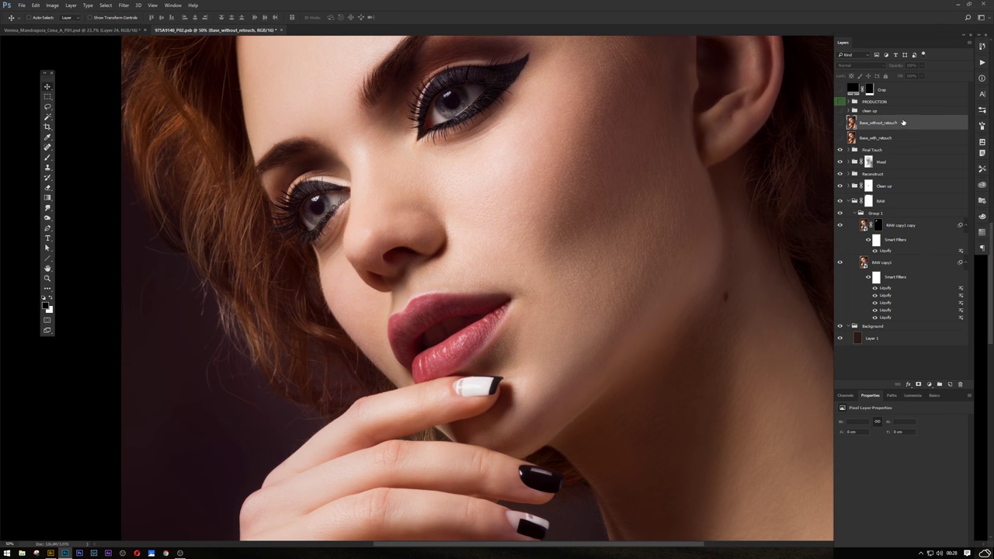
{"action": "left_click", "coordinate": [838, 125]}
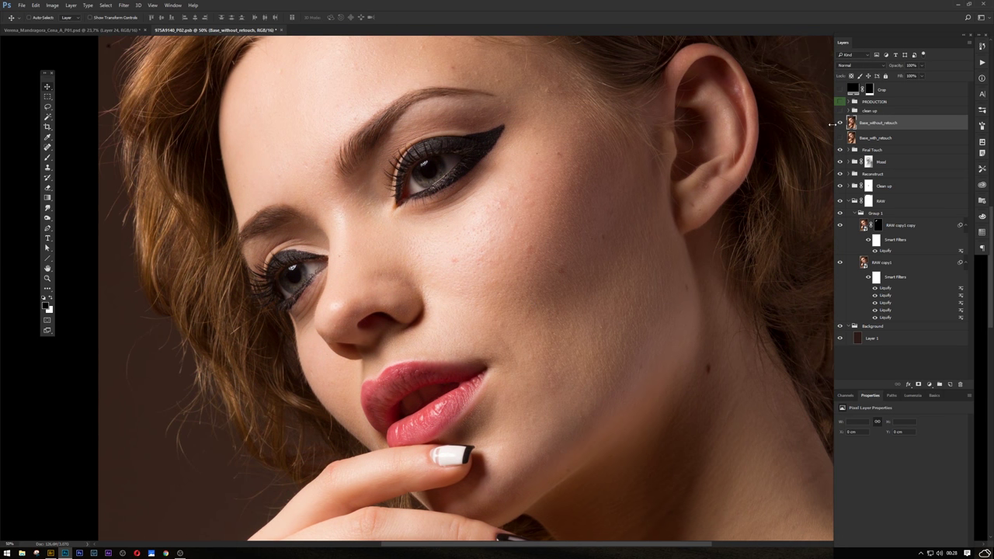
{"action": "key", "text": "ctrl+minus"}
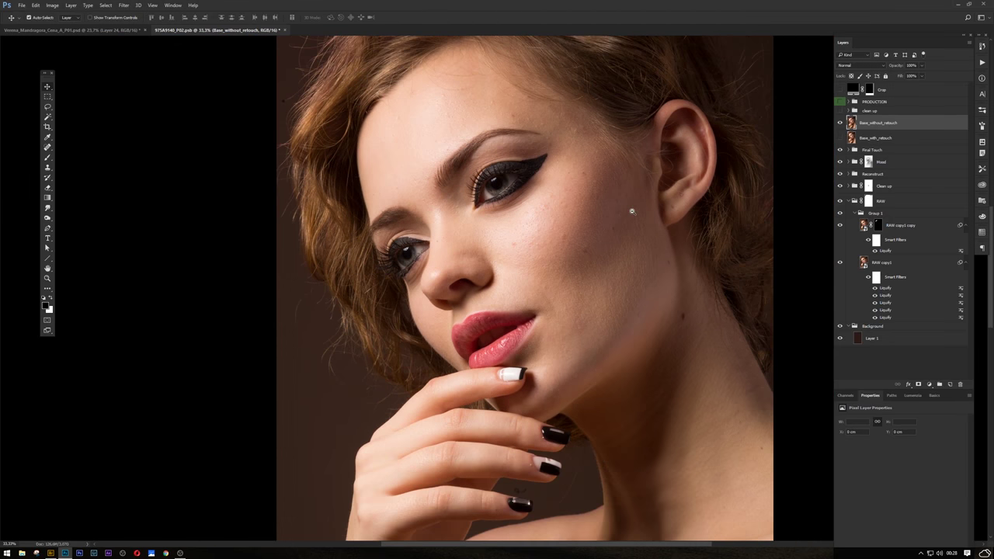
{"action": "left_click_drag", "start_coordinate": [735, 157], "coordinate": [732, 204]}
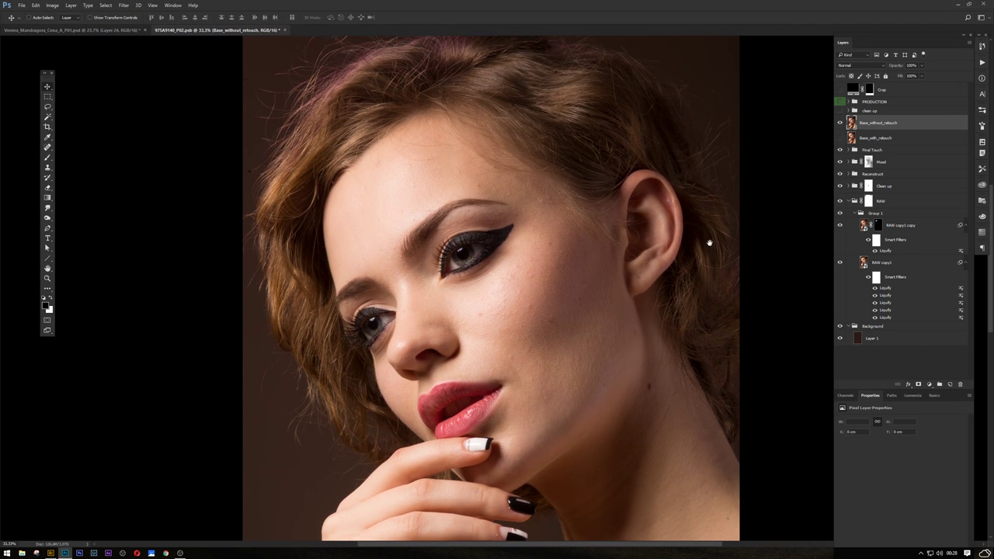
{"action": "left_click", "coordinate": [838, 125]}
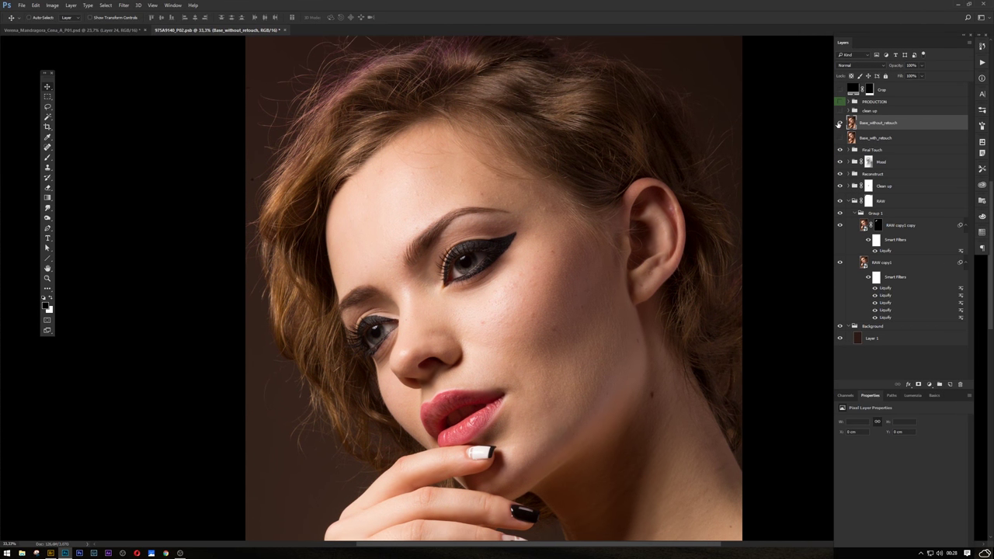
{"action": "left_click", "coordinate": [839, 124]}
{"action": "left_click", "coordinate": [838, 124]}
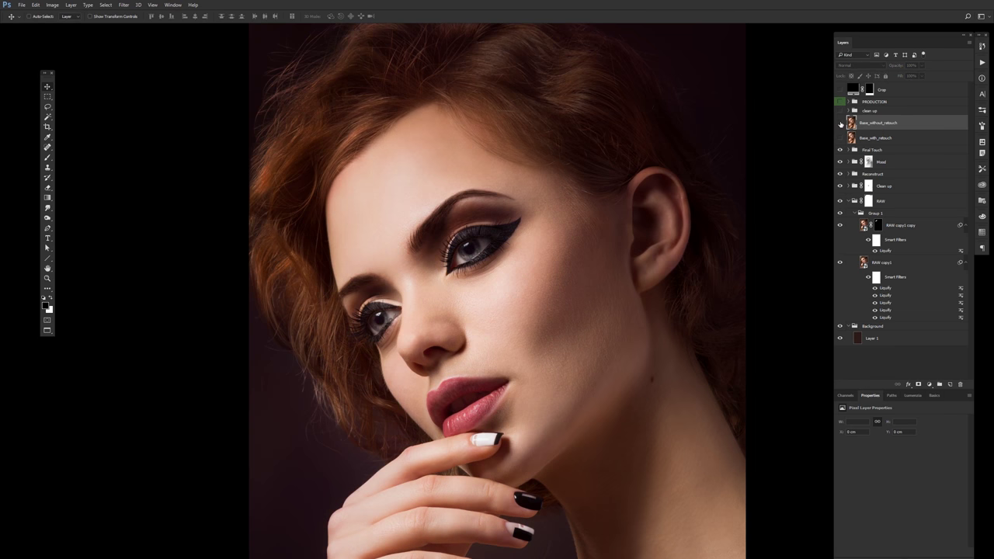
{"action": "left_click", "coordinate": [838, 124]}
{"action": "left_click", "coordinate": [839, 124]}
{"action": "left_click", "coordinate": [839, 124]}
{"action": "left_click", "coordinate": [839, 125]}
{"action": "scroll", "coordinate": [655, 310], "scroll_direction": "down", "scroll_amount": 2}
{"action": "scroll", "coordinate": [644, 307], "scroll_direction": "down", "scroll_amount": 2}
{"action": "scroll", "coordinate": [635, 303], "scroll_direction": "down", "scroll_amount": 2}
{"action": "scroll", "coordinate": [599, 233], "scroll_direction": "down", "scroll_amount": 2}
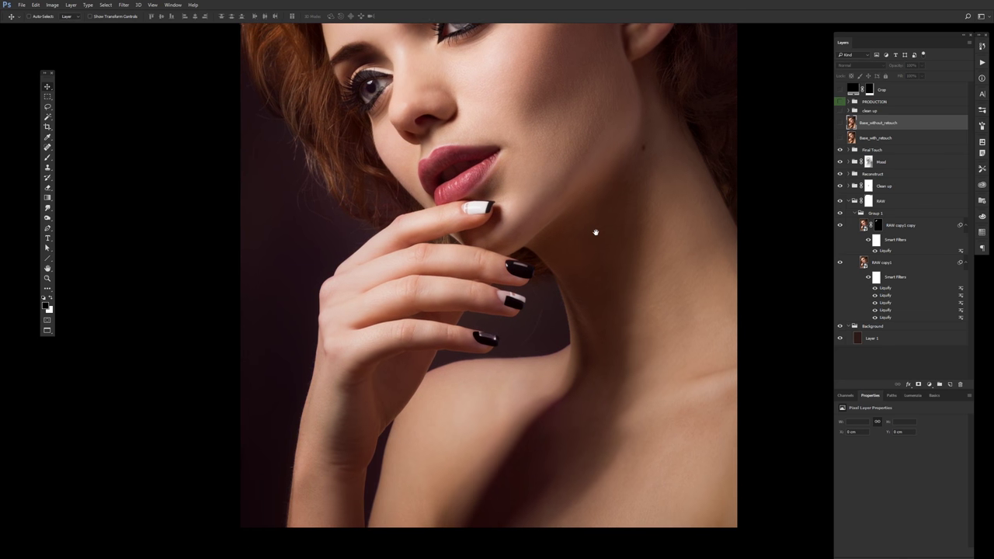
{"action": "mouse_move", "coordinate": [595, 228]}
{"action": "left_mouse_down"}
{"action": "mouse_move", "coordinate": [588, 377]}
{"action": "mouse_move", "coordinate": [578, 194]}
{"action": "mouse_move", "coordinate": [601, 380]}
{"action": "left_mouse_up"}
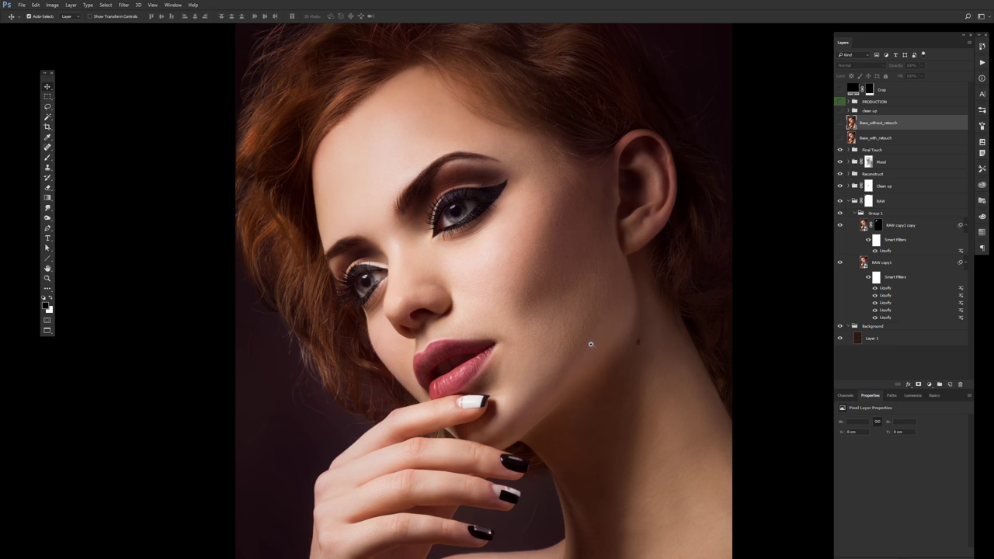
{"action": "left_click", "coordinate": [590, 345]}
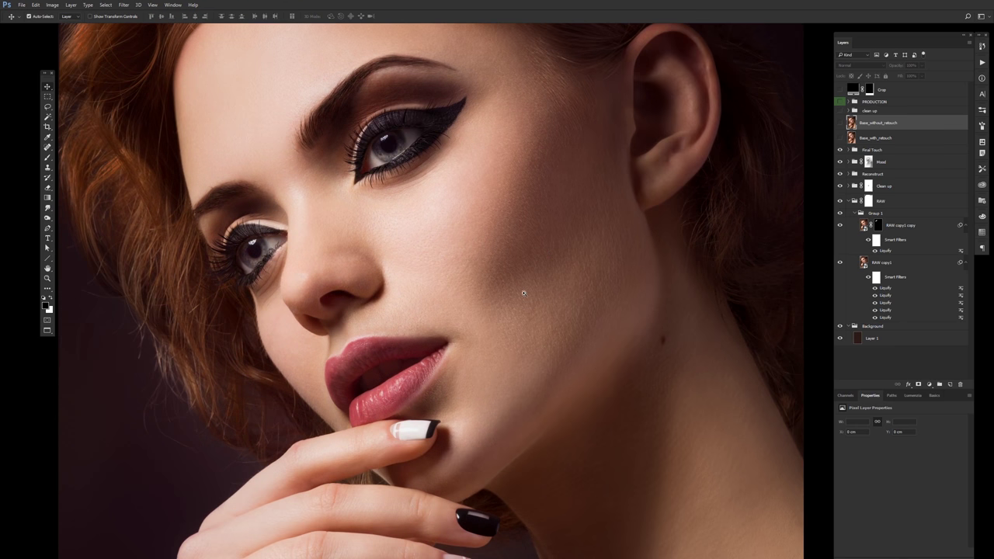
{"action": "left_click", "coordinate": [524, 287]}
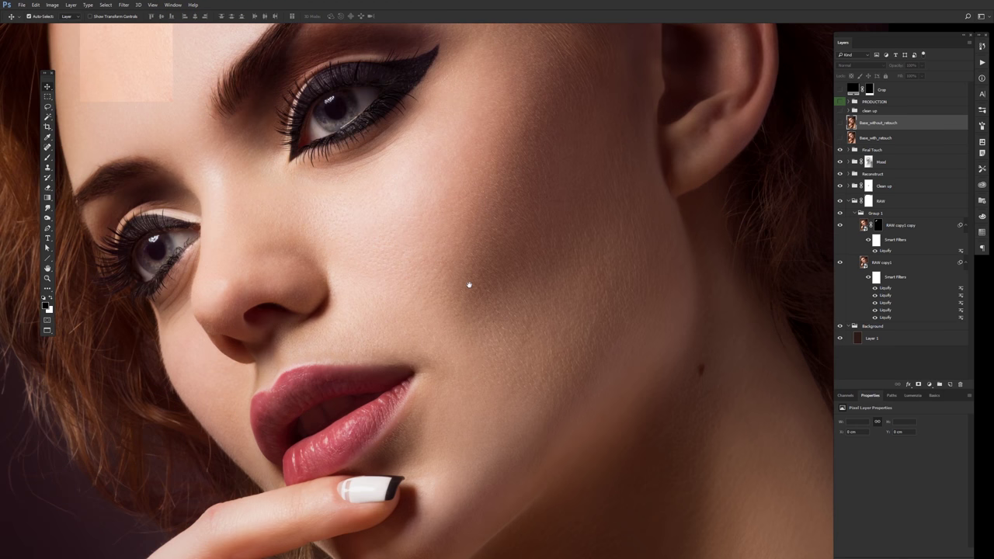
{"action": "mouse_move", "coordinate": [497, 293]}
{"action": "left_mouse_down"}
{"action": "mouse_move", "coordinate": [531, 338]}
{"action": "mouse_move", "coordinate": [548, 329]}
{"action": "left_mouse_up"}
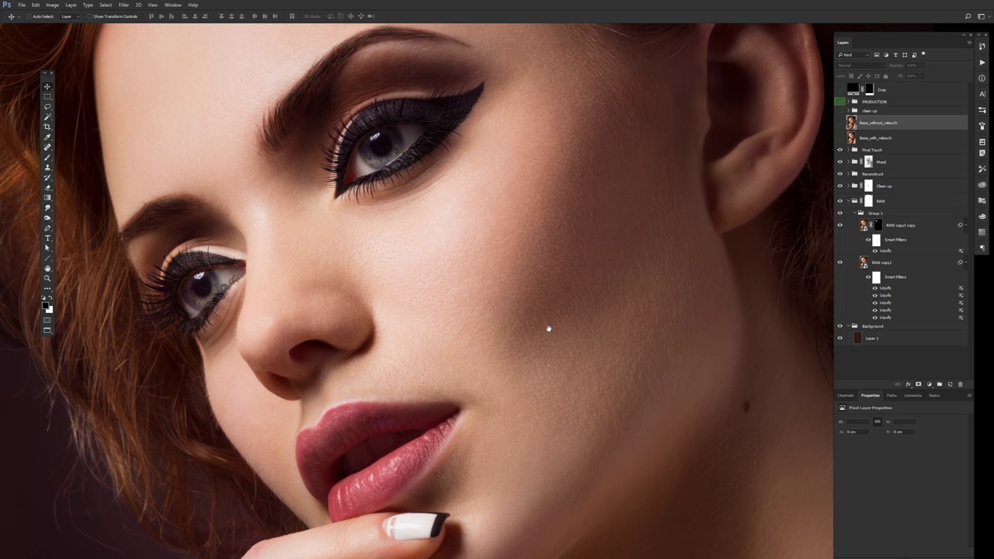
{"action": "left_click_drag", "start_coordinate": [541, 325], "coordinate": [564, 271]}
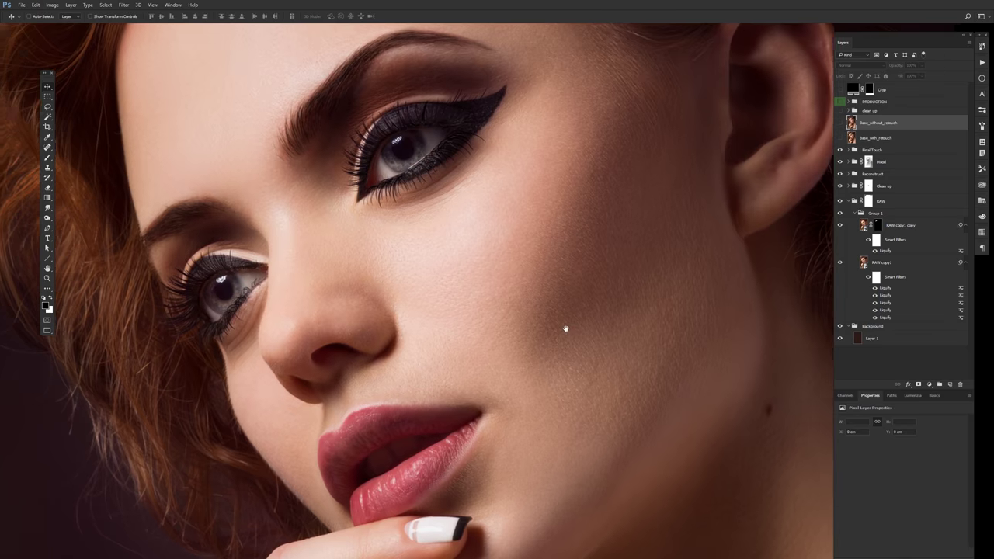
{"action": "mouse_move", "coordinate": [570, 314]}
{"action": "left_mouse_down"}
{"action": "mouse_move", "coordinate": [570, 326]}
{"action": "mouse_move", "coordinate": [603, 284]}
{"action": "mouse_move", "coordinate": [612, 397]}
{"action": "mouse_move", "coordinate": [621, 303]}
{"action": "mouse_move", "coordinate": [632, 325]}
{"action": "left_mouse_up"}
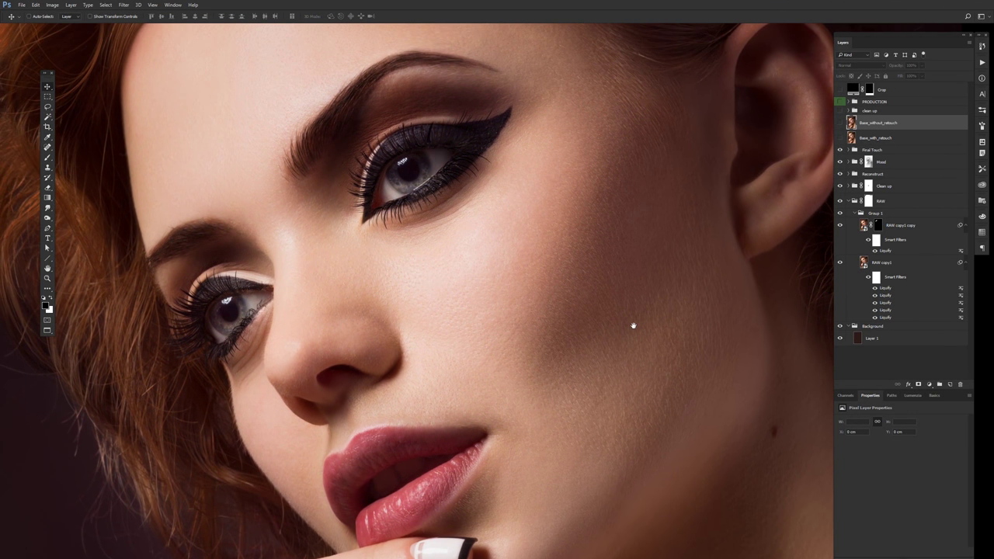
{"action": "left_click", "coordinate": [590, 286], "text": "ctrl"}
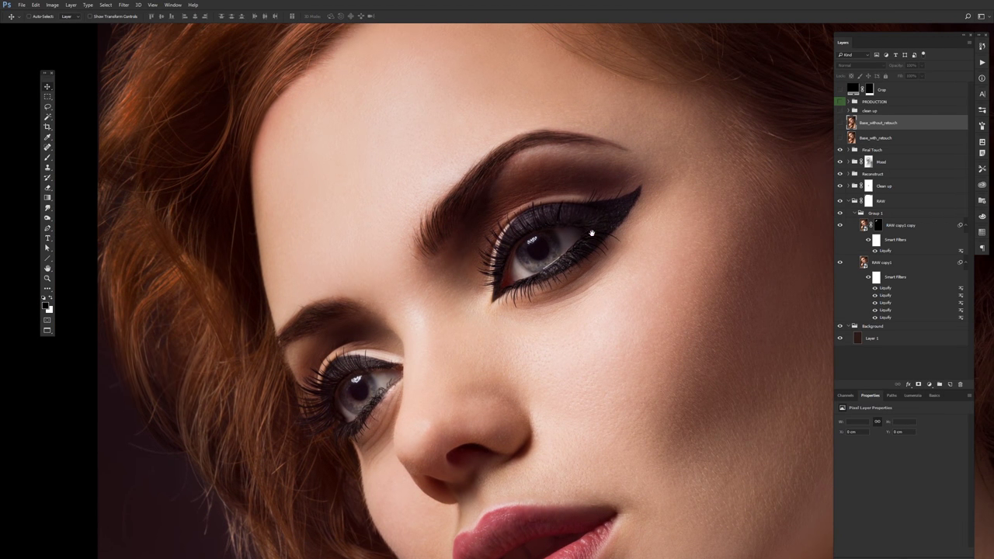
{"action": "left_click", "coordinate": [574, 225], "text": "ctrl"}
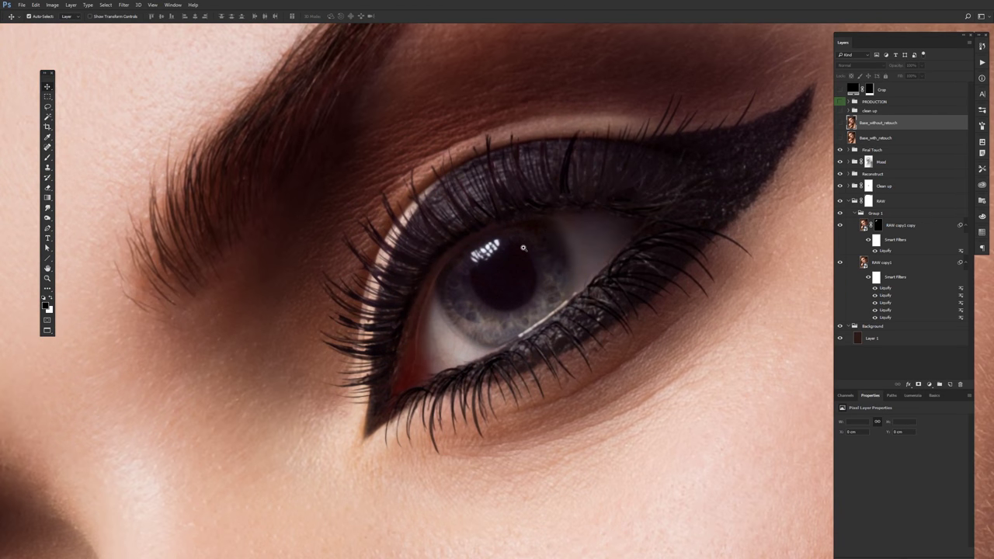
{"action": "left_click", "coordinate": [522, 247], "text": "ctrl+alt"}
{"action": "left_click", "coordinate": [500, 292], "text": "ctrl+alt"}
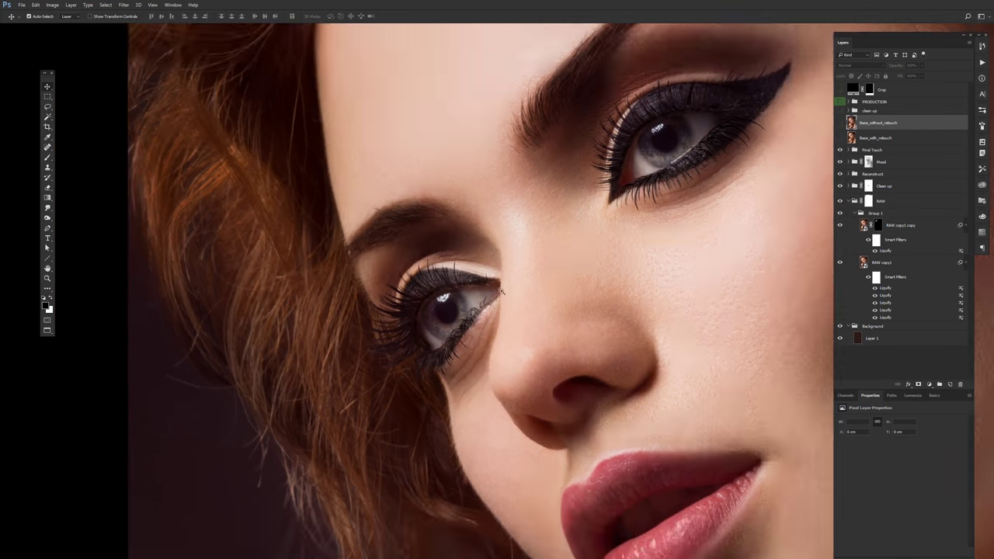
{"action": "left_click", "coordinate": [501, 291], "text": "ctrl+alt"}
{"action": "left_click_drag", "start_coordinate": [598, 311], "coordinate": [367, 343]}
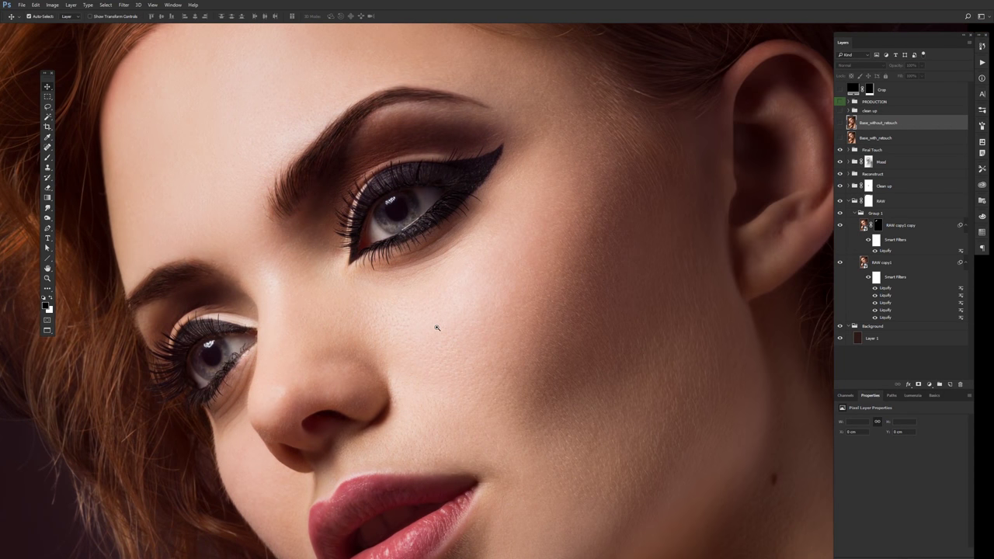
{"action": "left_click", "coordinate": [437, 329], "text": "ctrl"}
{"action": "key", "text": "ctrl+0"}
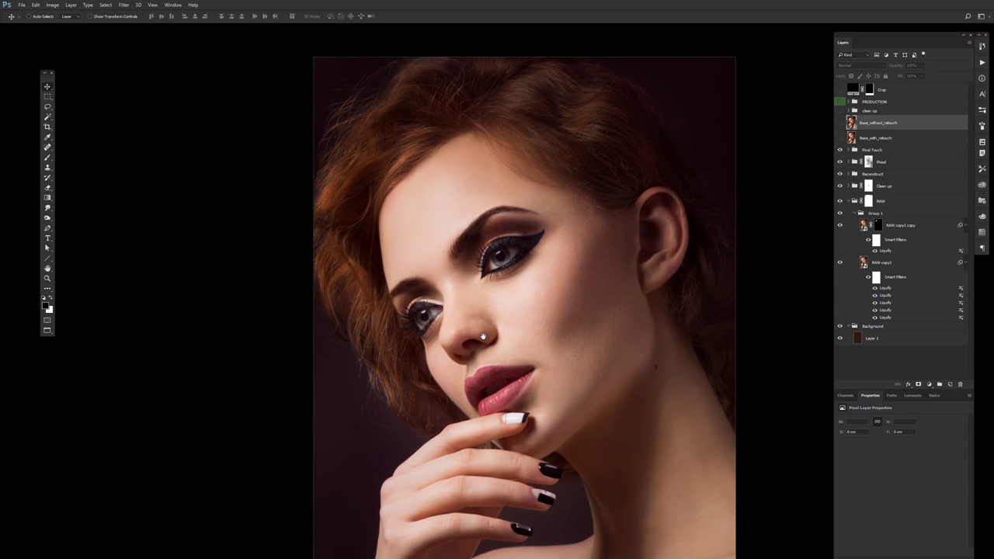
{"action": "left_click", "coordinate": [475, 252], "text": "ctrl"}
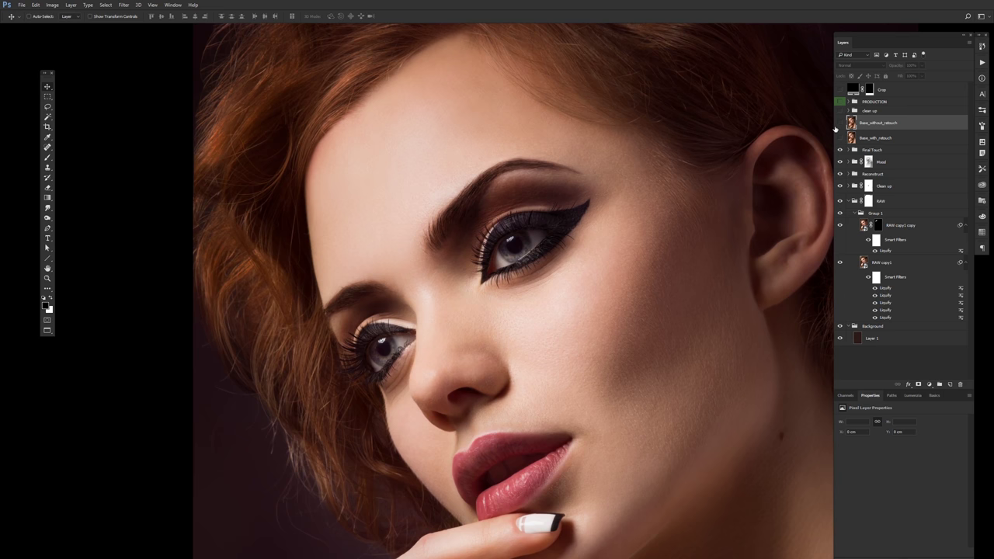
Show Base_without_retouch and zoom in along the eye's outer corner
{"action": "left_click", "coordinate": [840, 123]}
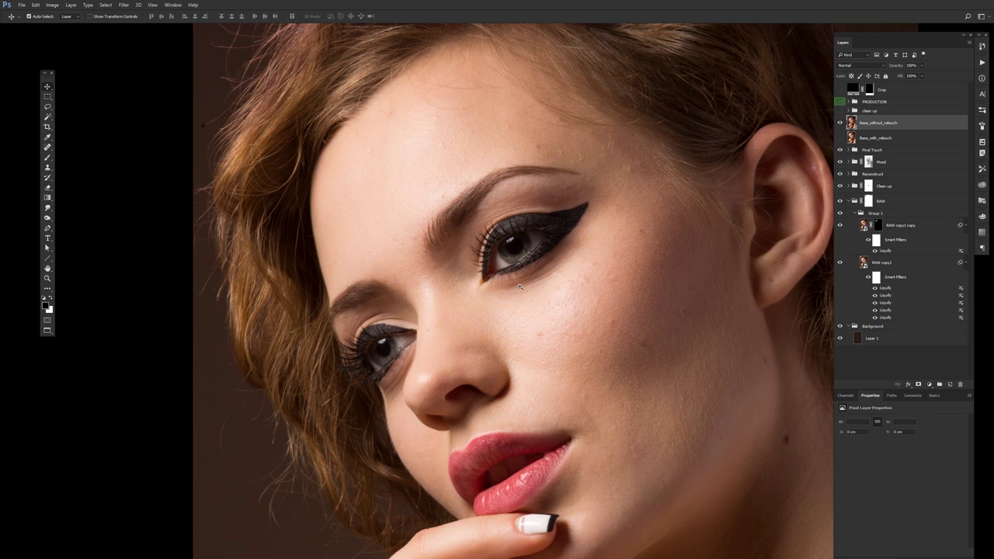
{"action": "left_click", "coordinate": [564, 260], "text": "ctrl"}
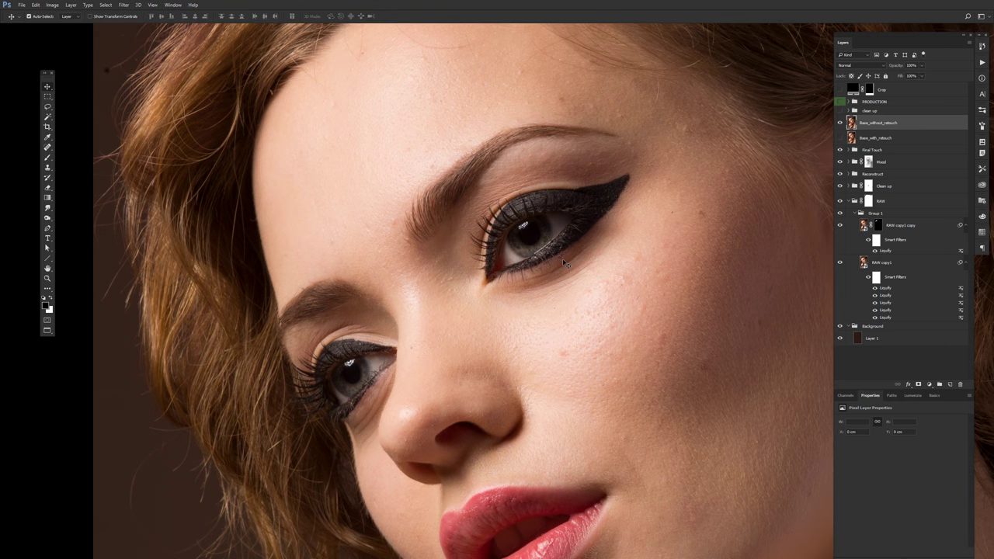
{"action": "scroll", "coordinate": [562, 260], "scroll_direction": "up", "scroll_amount": 3}
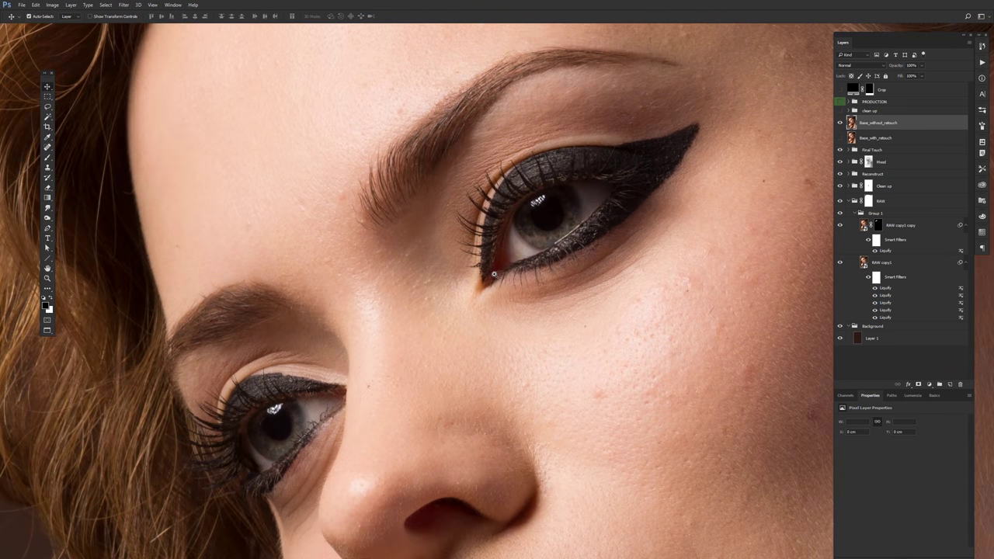
{"action": "scroll", "coordinate": [566, 302], "scroll_direction": "up", "scroll_amount": 3}
{"action": "left_click_drag", "start_coordinate": [567, 302], "coordinate": [534, 371]}
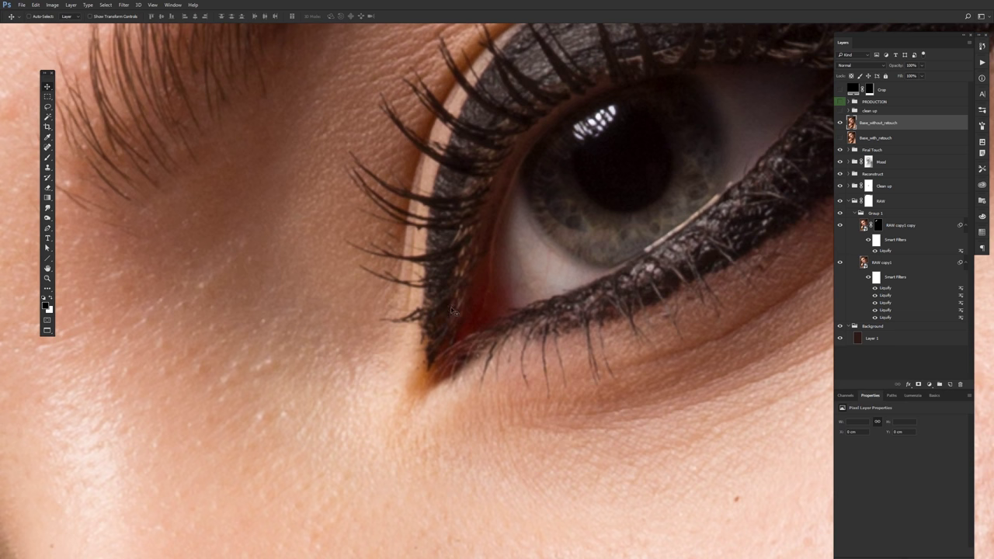
{"action": "mouse_move", "coordinate": [579, 326]}
{"action": "left_mouse_down"}
{"action": "mouse_move", "coordinate": [516, 326]}
{"action": "mouse_move", "coordinate": [449, 364]}
{"action": "left_mouse_up"}
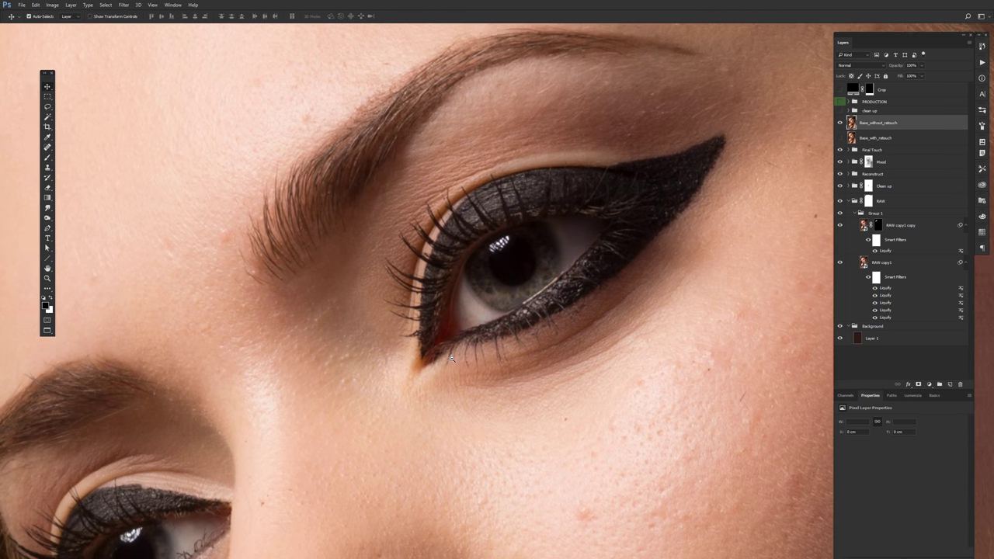
Hide Base_without_retouch, zoom around the eye and eyebrow, and toggle the base layer to compare
{"action": "left_click", "coordinate": [840, 123]}
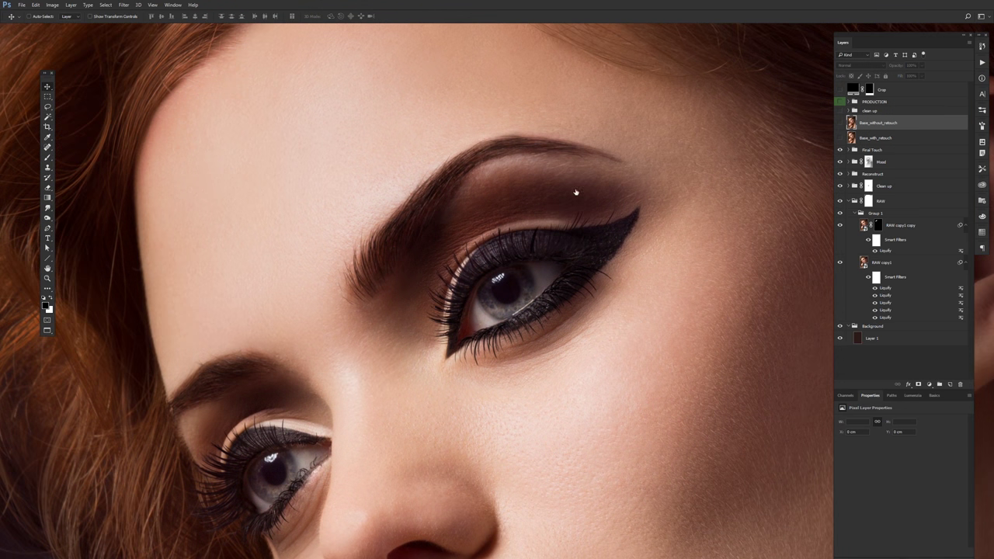
{"action": "scroll", "coordinate": [466, 179], "scroll_direction": "up", "scroll_amount": 3}
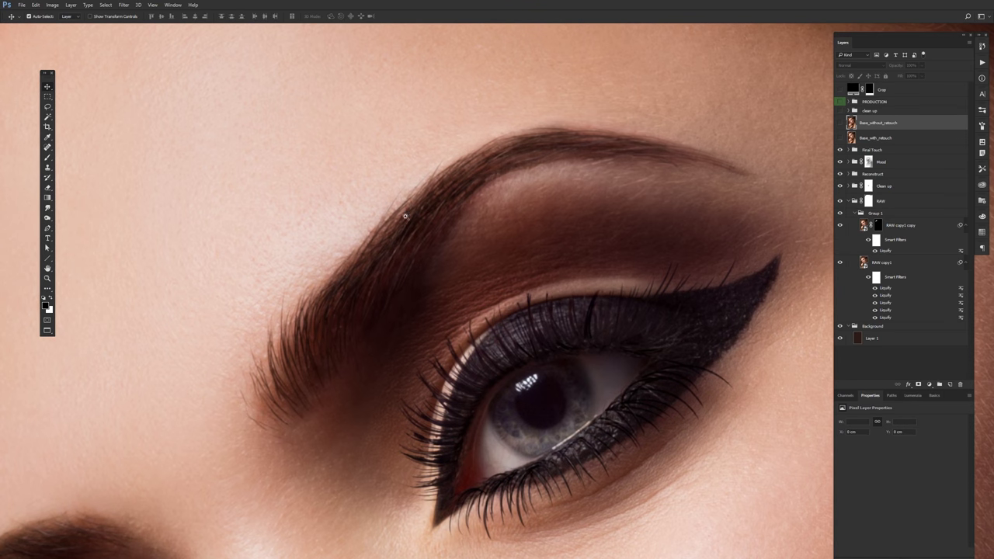
{"action": "scroll", "coordinate": [389, 241], "scroll_direction": "up", "scroll_amount": 2}
{"action": "scroll", "coordinate": [388, 241], "scroll_direction": "up", "scroll_amount": 1}
{"action": "scroll", "coordinate": [388, 241], "scroll_direction": "up", "scroll_amount": 1}
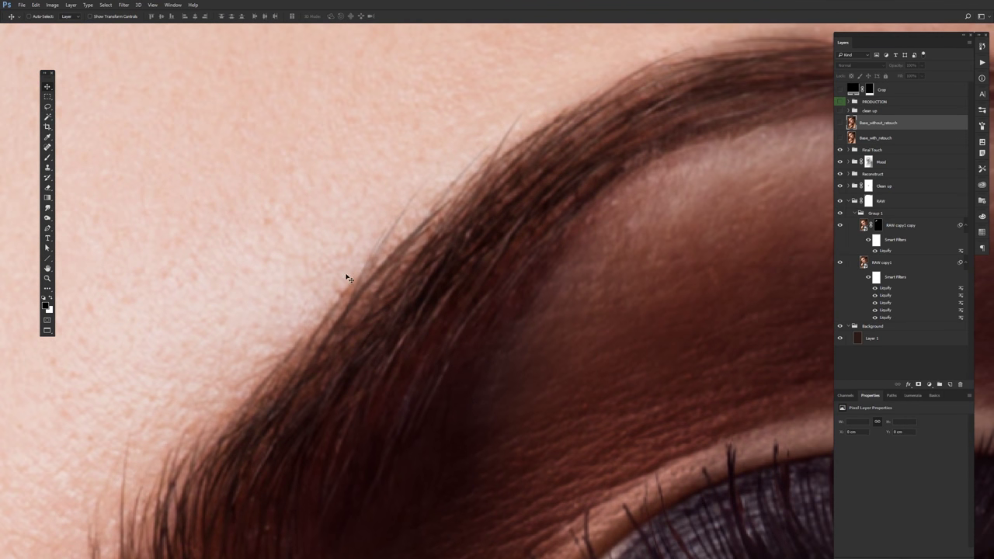
{"action": "scroll", "coordinate": [391, 226], "scroll_direction": "down", "scroll_amount": 5}
{"action": "scroll", "coordinate": [342, 257], "scroll_direction": "down", "scroll_amount": 1}
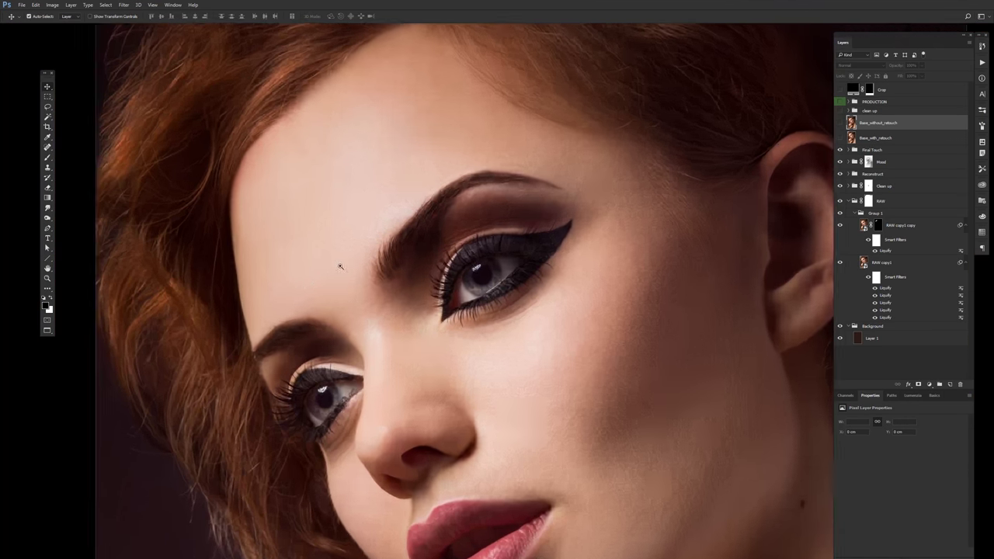
{"action": "scroll", "coordinate": [344, 259], "scroll_direction": "up", "scroll_amount": 1}
{"action": "scroll", "coordinate": [348, 273], "scroll_direction": "down", "scroll_amount": 1}
{"action": "scroll", "coordinate": [338, 274], "scroll_direction": "down", "scroll_amount": 1}
{"action": "scroll", "coordinate": [465, 233], "scroll_direction": "down", "scroll_amount": 1}
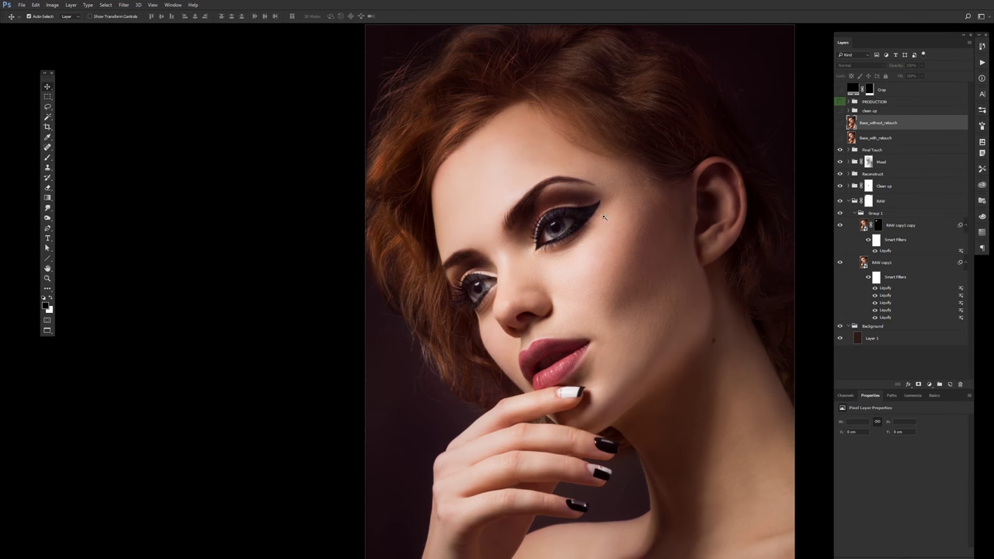
{"action": "scroll", "coordinate": [590, 202], "scroll_direction": "down", "scroll_amount": 2}
{"action": "scroll", "coordinate": [547, 217], "scroll_direction": "down", "scroll_amount": 1}
{"action": "scroll", "coordinate": [548, 217], "scroll_direction": "up", "scroll_amount": 1}
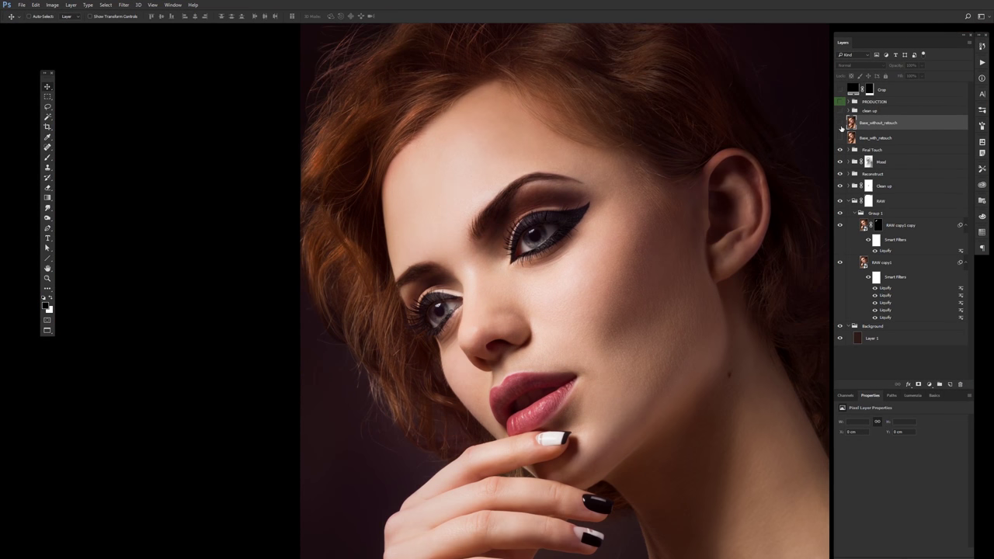
{"action": "left_click", "coordinate": [840, 125]}
{"action": "left_click", "coordinate": [840, 124]}
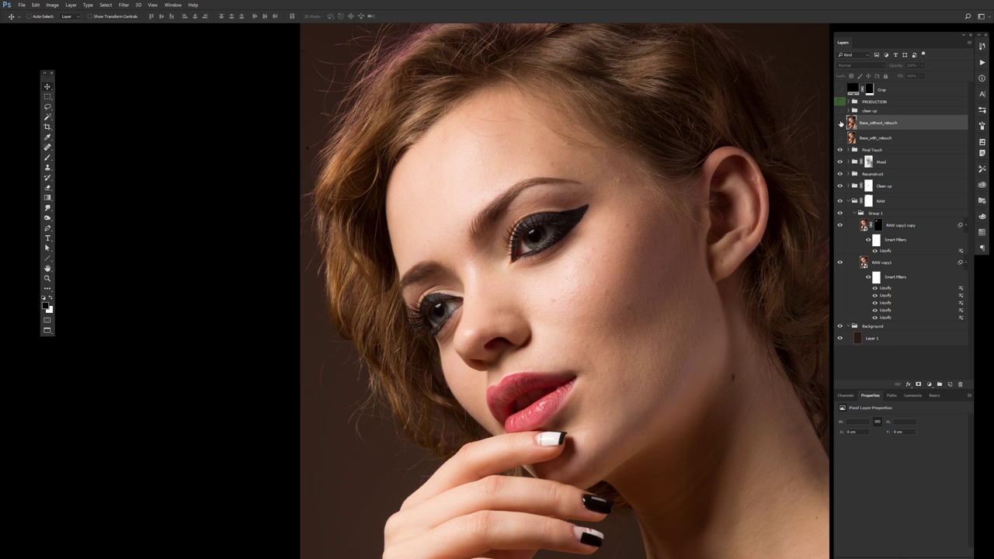
Delete the black outline sketch layer, expand LIQUIFY, and toggle RETOUCH AND LIQUIFY to compare
{"action": "left_click_drag", "start_coordinate": [660, 260], "coordinate": [596, 218]}
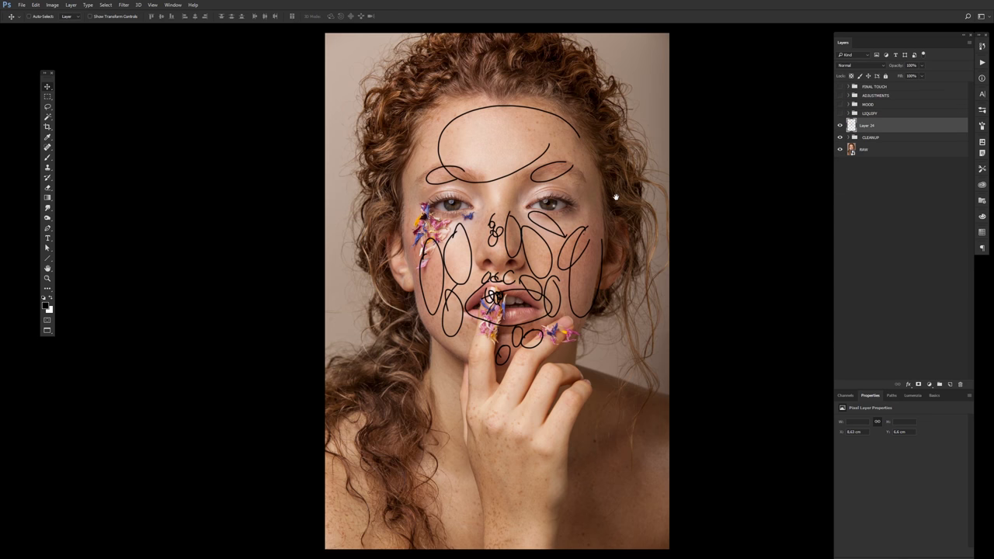
{"action": "key", "text": "Delete"}
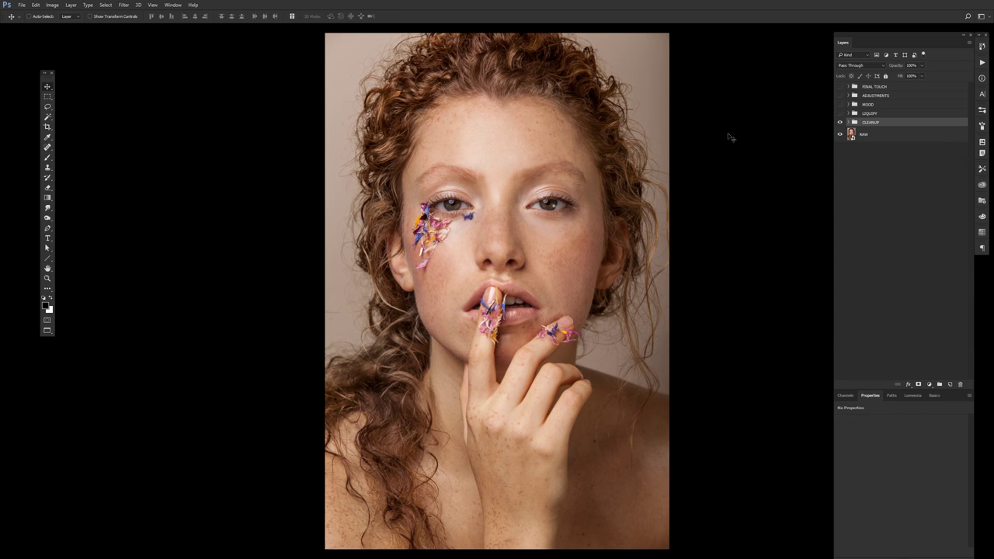
{"action": "left_click", "coordinate": [848, 114]}
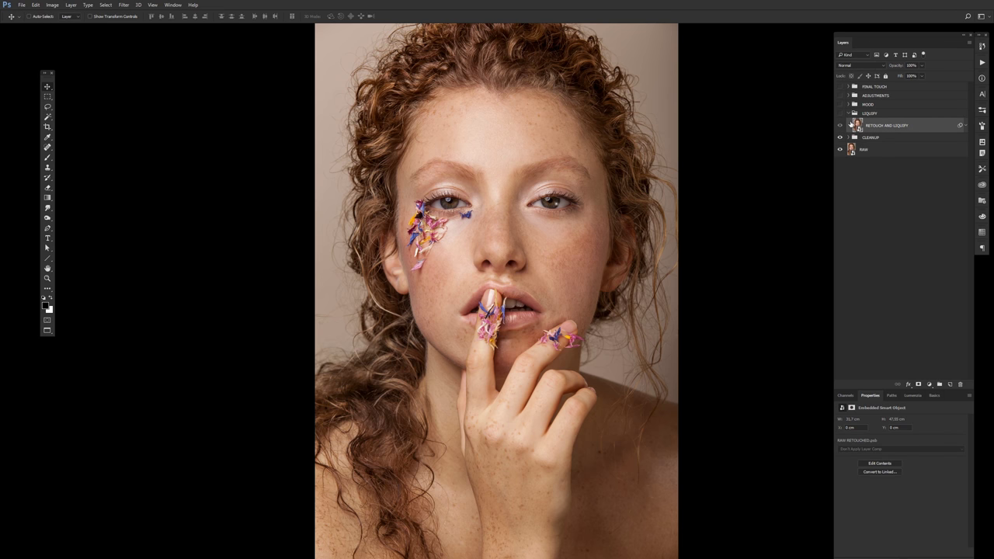
{"action": "left_click", "coordinate": [840, 125]}
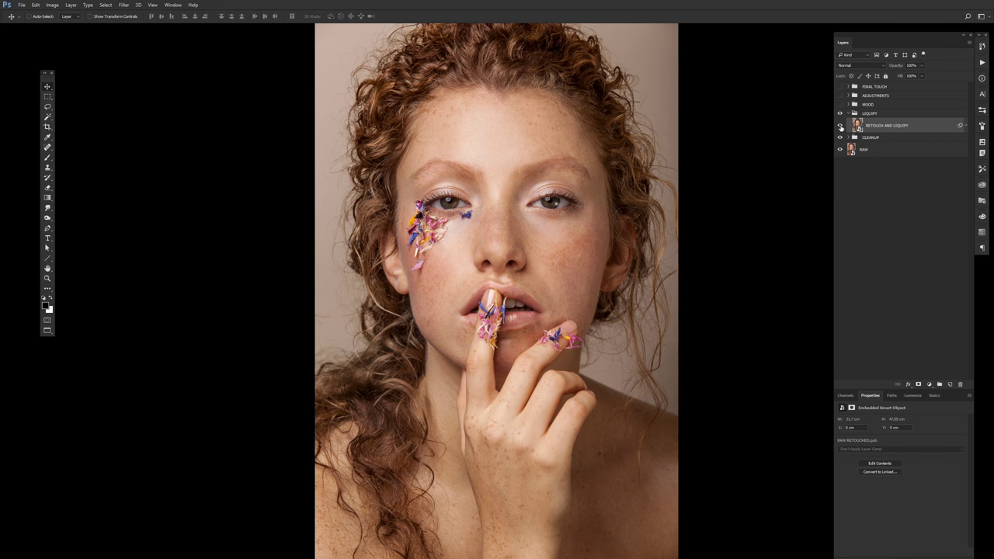
{"action": "left_click", "coordinate": [840, 126]}
{"action": "left_click", "coordinate": [840, 125]}
Jump to the History snapshot, then move FINAL TOUCH into LIQUIFY and back to the top
{"action": "left_click", "coordinate": [982, 47]}
{"action": "left_click_drag", "start_coordinate": [970, 335], "coordinate": [971, 58]}
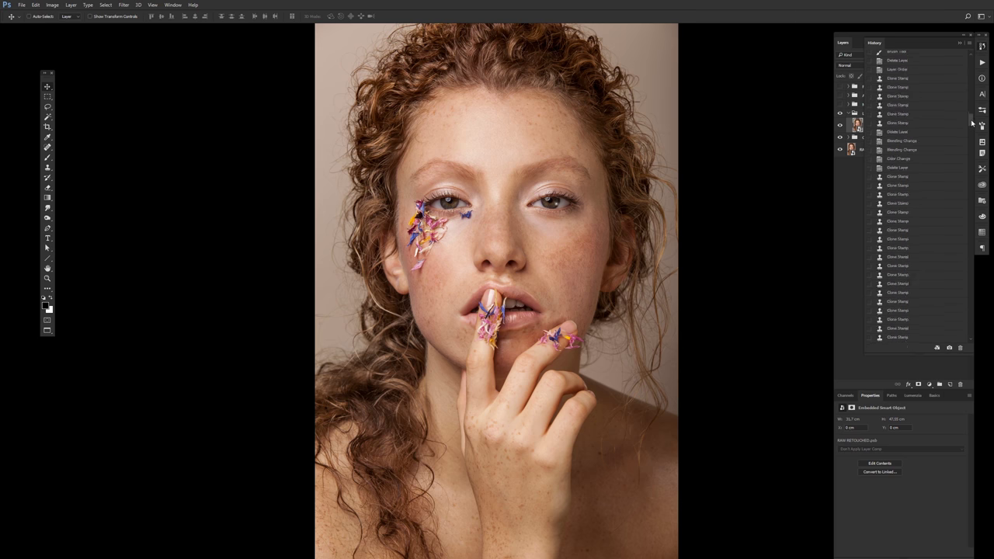
{"action": "left_click", "coordinate": [901, 58]}
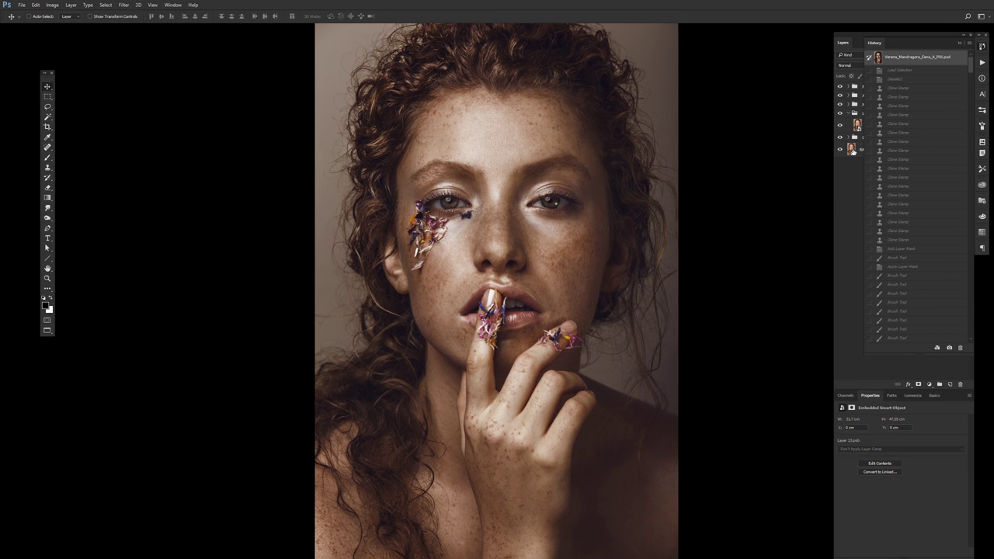
{"action": "left_click_drag", "start_coordinate": [843, 115], "coordinate": [843, 128]}
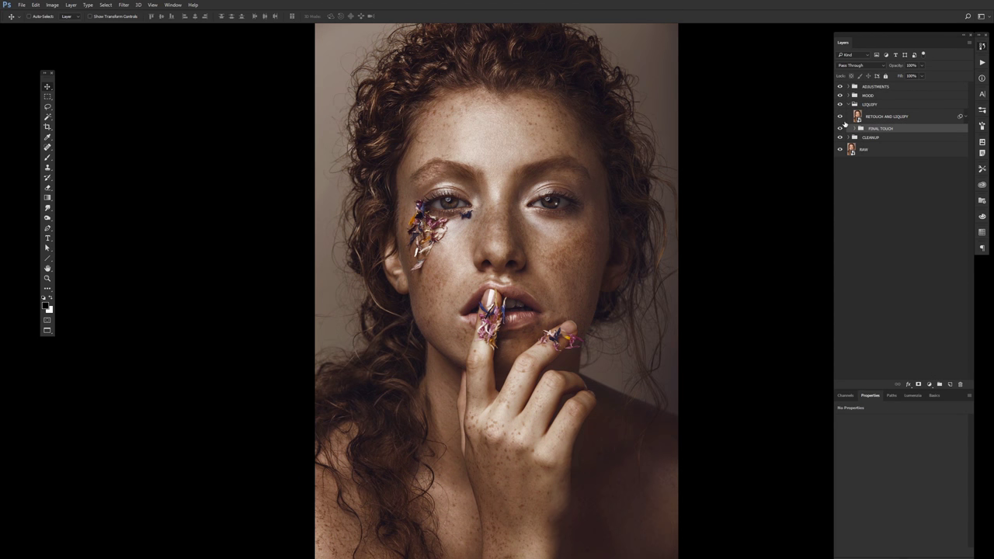
{"action": "left_click_drag", "start_coordinate": [839, 86], "coordinate": [839, 104]}
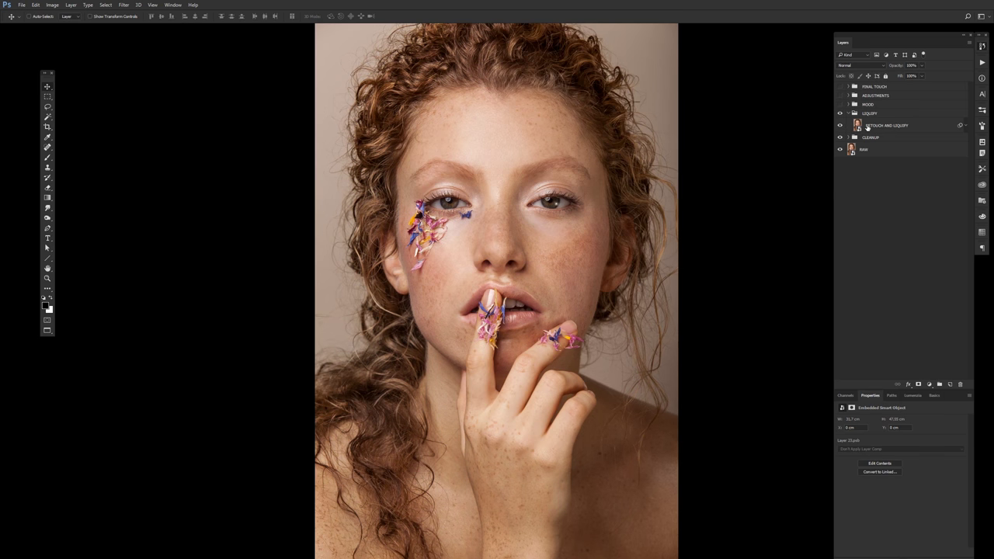
Toggle RETOUCH AND LIQUIFY on and off to compare, then turn on the MOOD group
{"action": "left_click", "coordinate": [867, 126]}
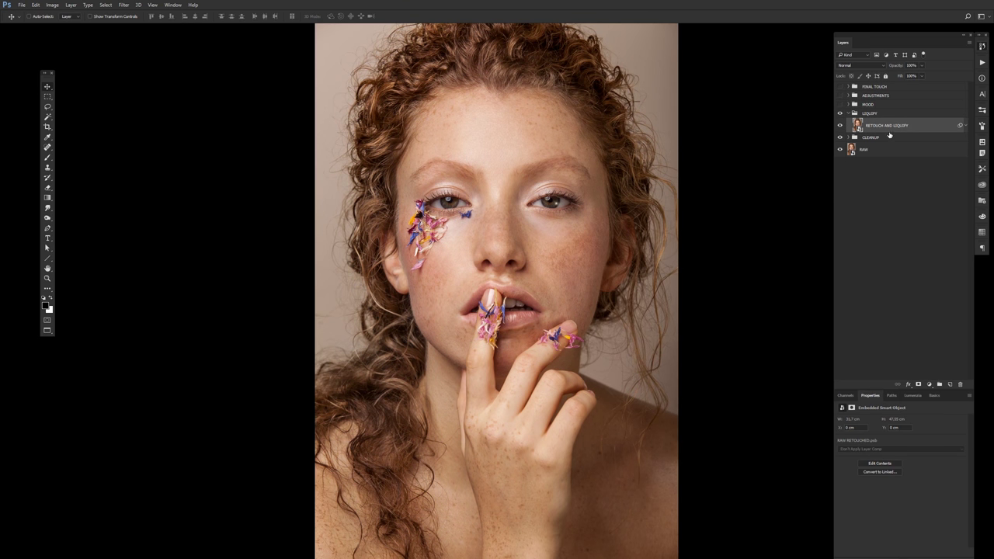
{"action": "left_click", "coordinate": [866, 114]}
{"action": "left_click", "coordinate": [922, 127]}
{"action": "left_click", "coordinate": [839, 125]}
{"action": "left_click", "coordinate": [839, 126]}
{"action": "left_click", "coordinate": [839, 126]}
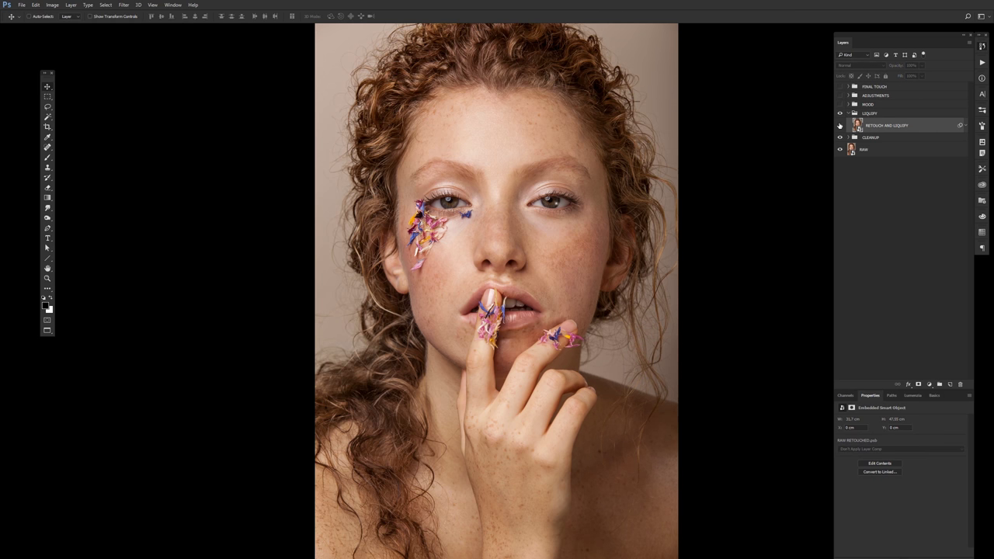
{"action": "left_click", "coordinate": [839, 126]}
{"action": "left_click", "coordinate": [839, 126]}
{"action": "left_click", "coordinate": [848, 104]}
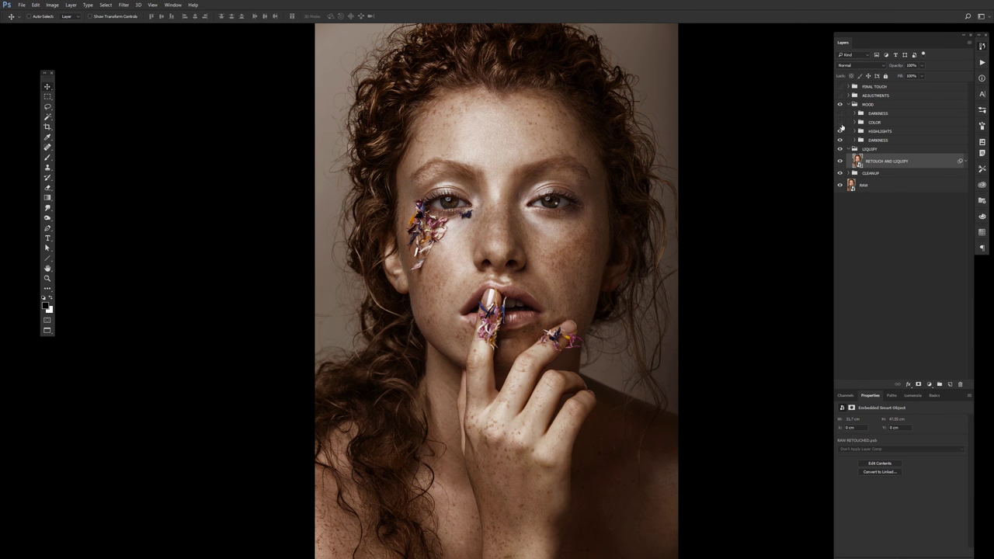
Hide HIGHLIGHTS, expand DARKNESS, and toggle then select the COLOR/CONTRAST curves layer
{"action": "left_click", "coordinate": [839, 130]}
{"action": "left_click", "coordinate": [839, 140]}
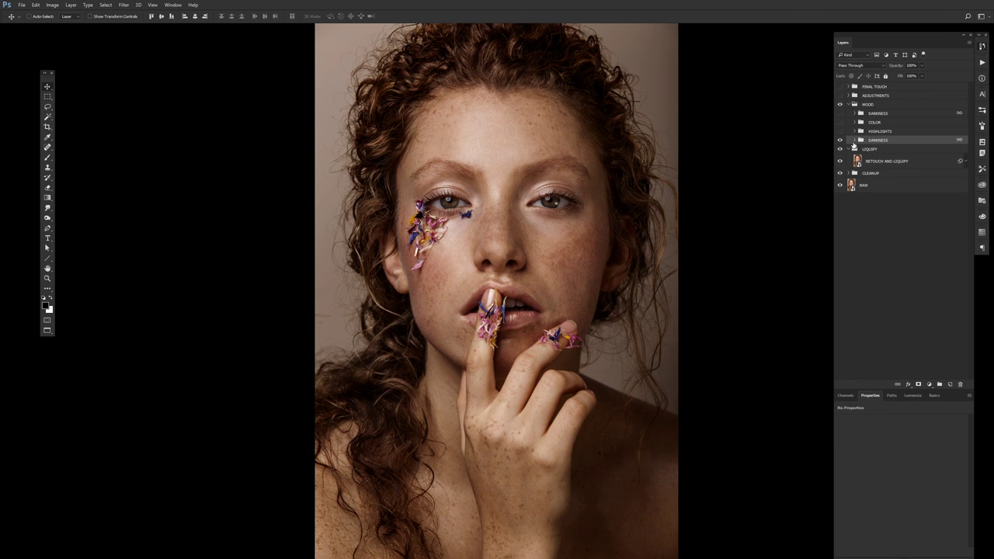
{"action": "left_click", "coordinate": [854, 142]}
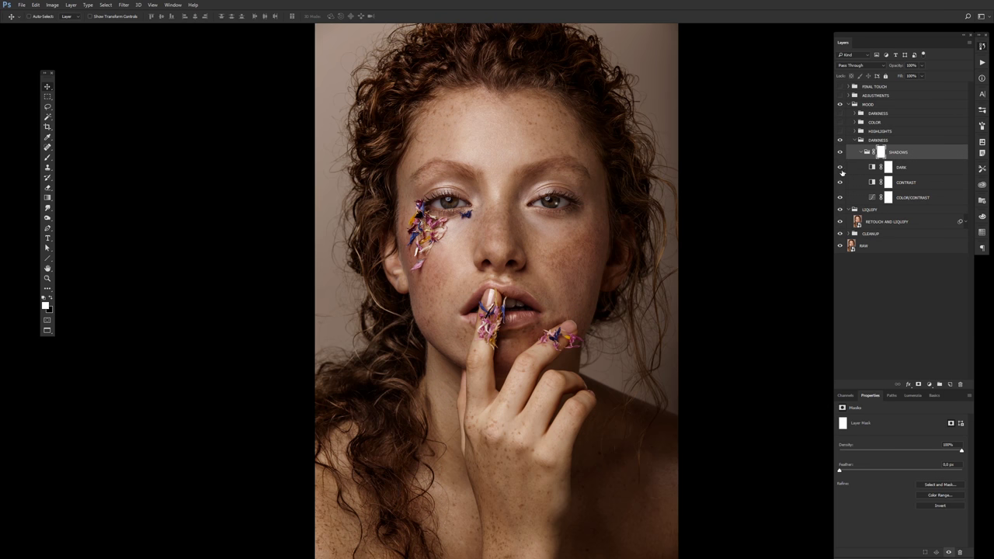
{"action": "left_click", "coordinate": [840, 197]}
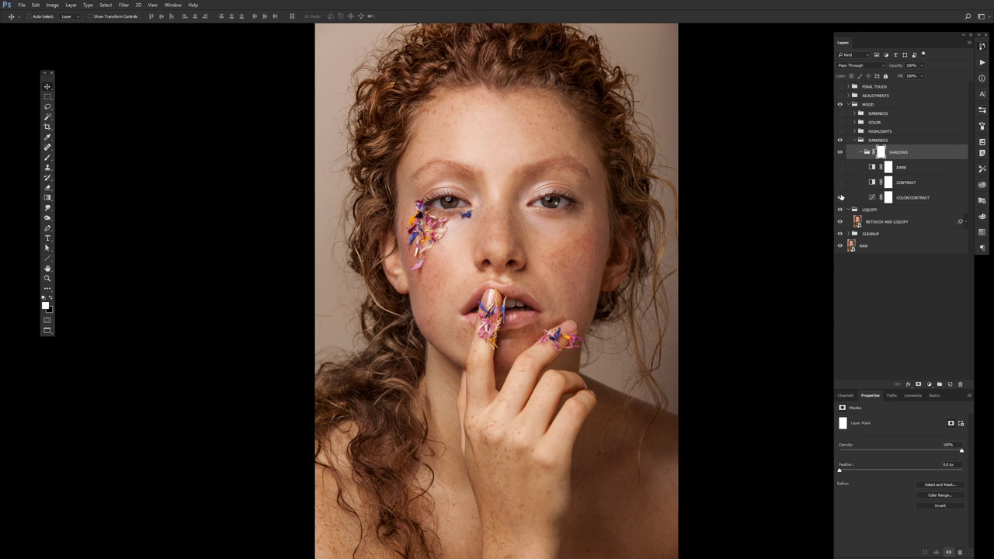
{"action": "left_click", "coordinate": [840, 197]}
{"action": "left_click", "coordinate": [873, 198]}
{"action": "key", "text": "alt+Tab"}
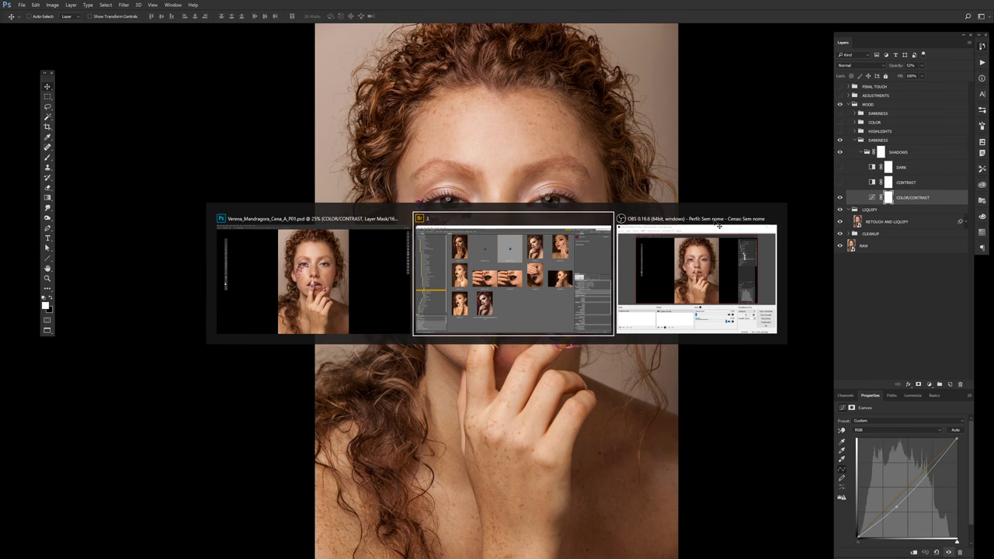
{"action": "left_click", "coordinate": [672, 276]}
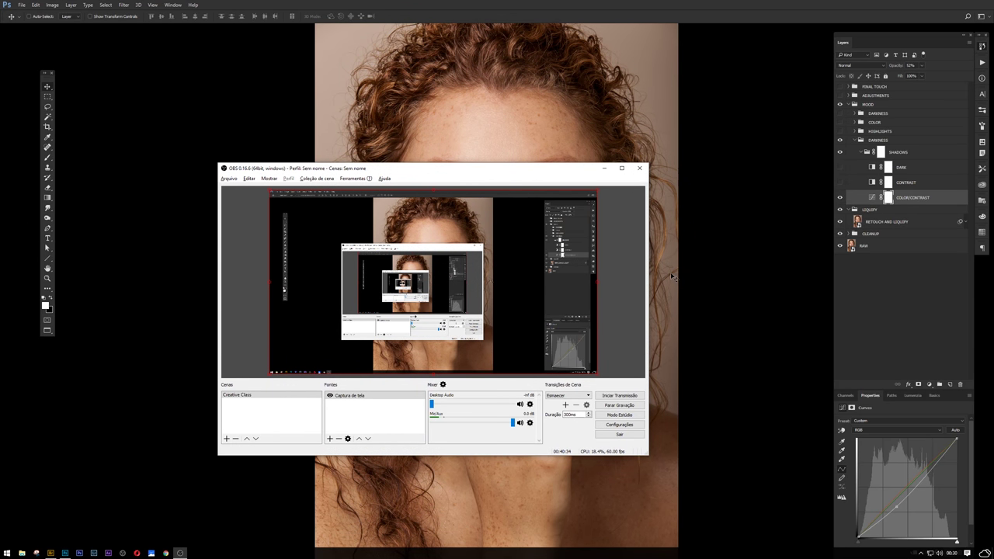
{"action": "left_click", "coordinate": [672, 275]}
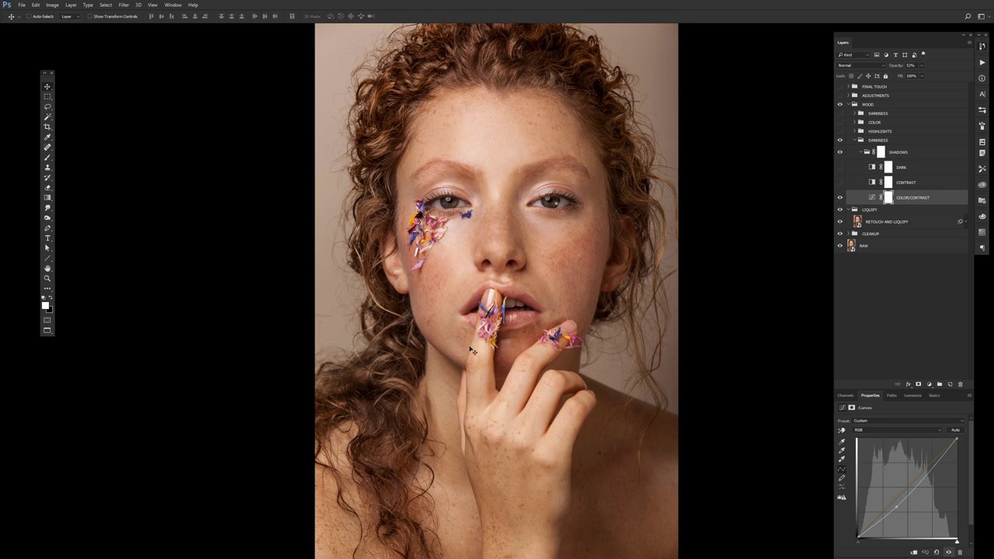
Compare the portrait without COLOR/CONTRAST and view its Green channel curve
{"action": "left_click", "coordinate": [839, 197]}
{"action": "left_click", "coordinate": [885, 430]}
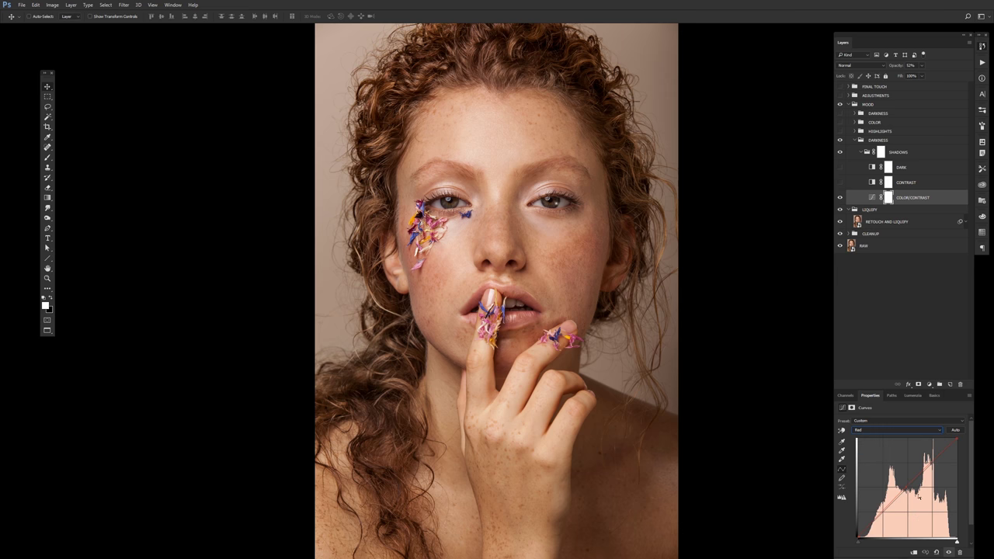
{"action": "left_click", "coordinate": [870, 431]}
{"action": "left_click", "coordinate": [869, 447]}
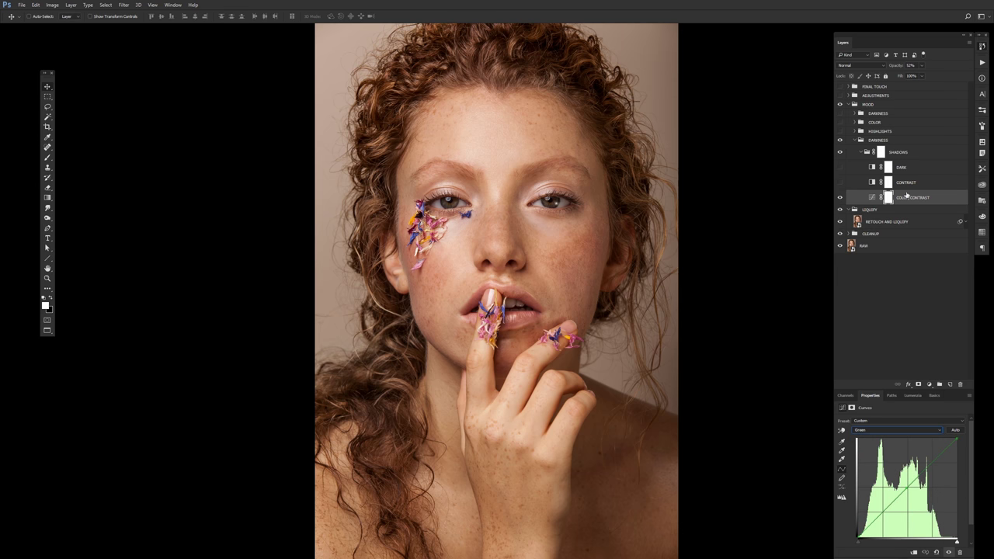
Turn on the Soft Light Black & White CONTRAST layer, lower its opacity, and compare
{"action": "left_click", "coordinate": [902, 185]}
{"action": "left_click", "coordinate": [839, 183]}
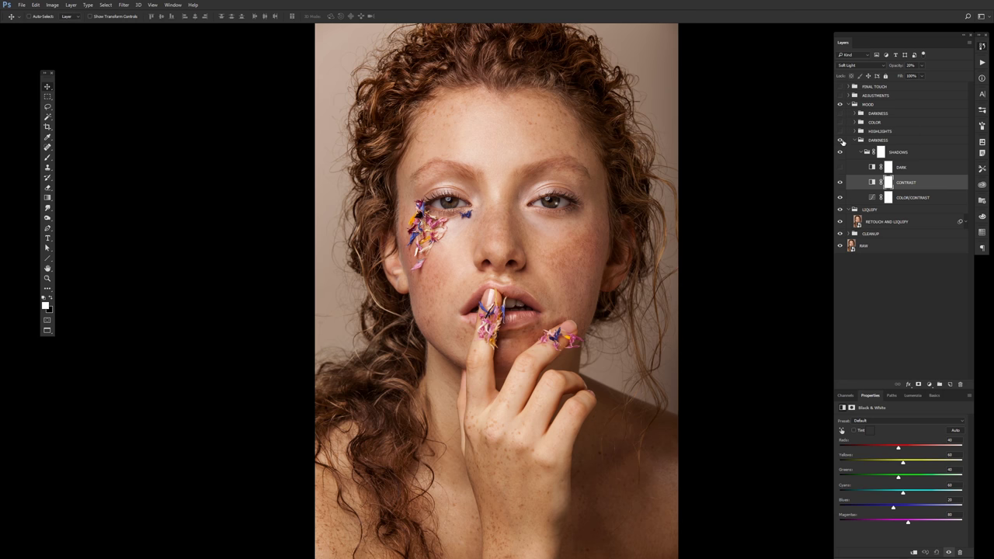
{"action": "key", "text": "1"}
{"action": "left_click", "coordinate": [840, 182]}
{"action": "left_click", "coordinate": [840, 182]}
Turn on the DARK layer, try Soft Light, keep Multiply, and set opacity to 50%
{"action": "left_click", "coordinate": [899, 168]}
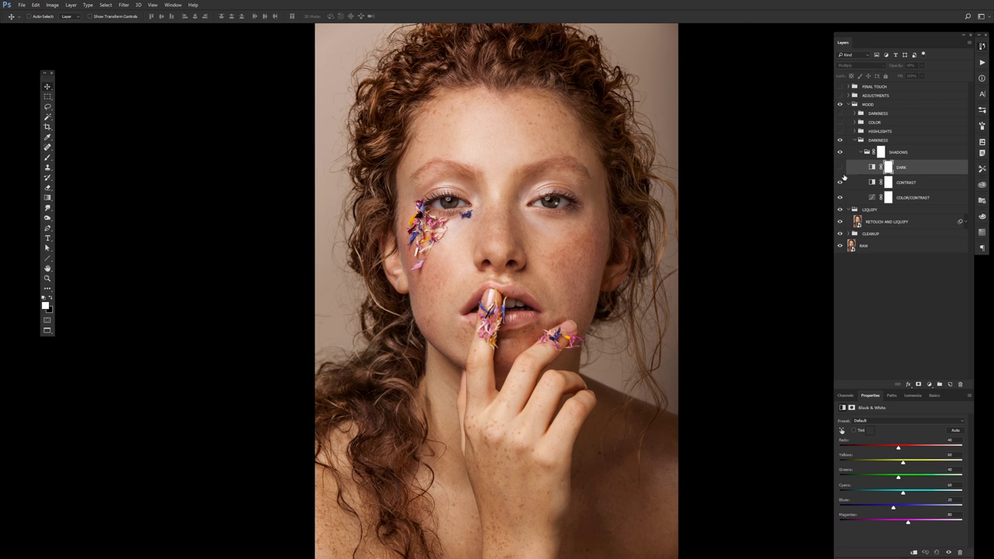
{"action": "left_click", "coordinate": [840, 167]}
{"action": "left_click", "coordinate": [839, 168]}
{"action": "left_click", "coordinate": [839, 168]}
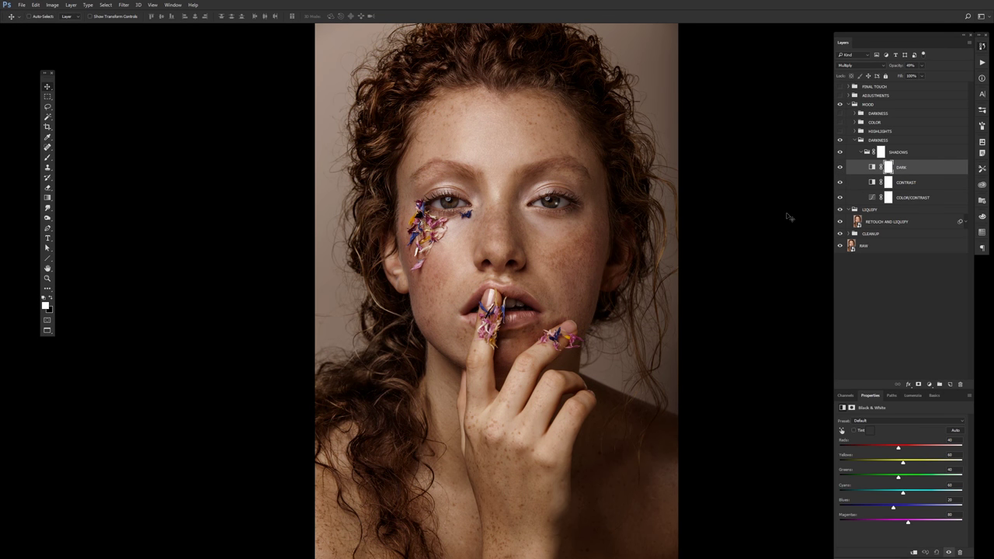
{"action": "key", "text": "alt+shift+f"}
{"action": "key", "text": "alt+shift+m"}
{"action": "key", "text": "5"}
Turn on the remaining groups and trial a darkening Curves layer with an inverted mask in ADJUSTMENTS
{"action": "left_click_drag", "start_coordinate": [839, 131], "coordinate": [838, 89]}
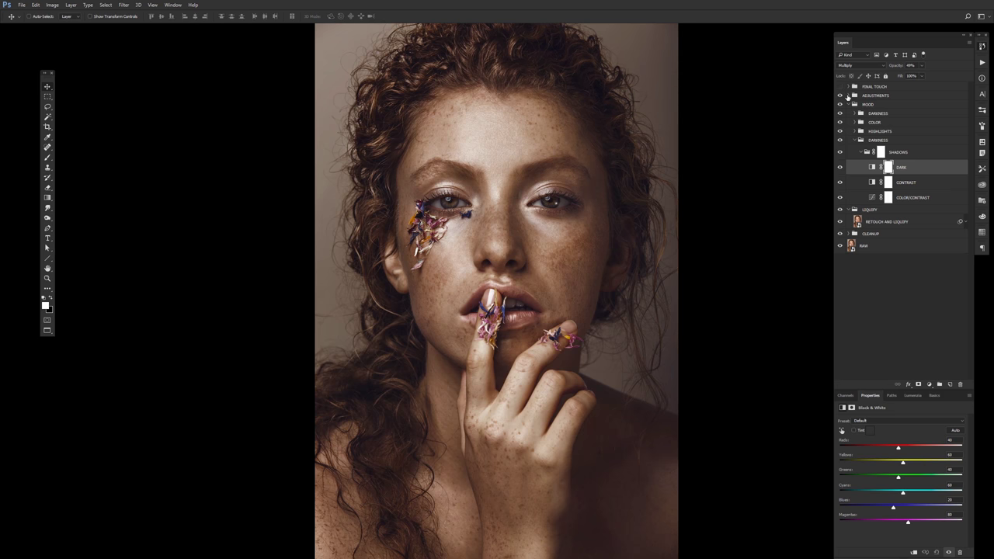
{"action": "left_click", "coordinate": [854, 95]}
{"action": "left_click", "coordinate": [892, 107]}
{"action": "left_click", "coordinate": [902, 107]}
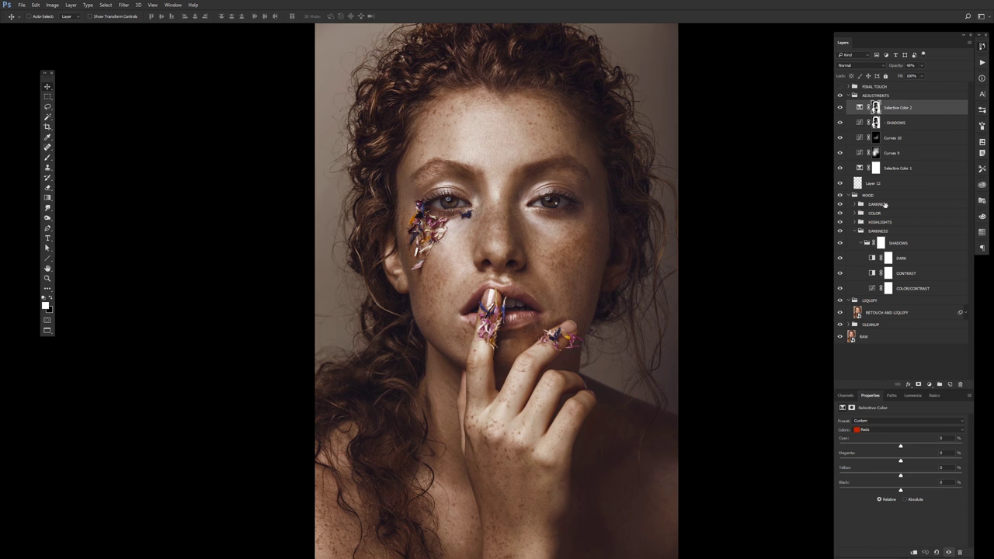
{"action": "left_click", "coordinate": [928, 384]}
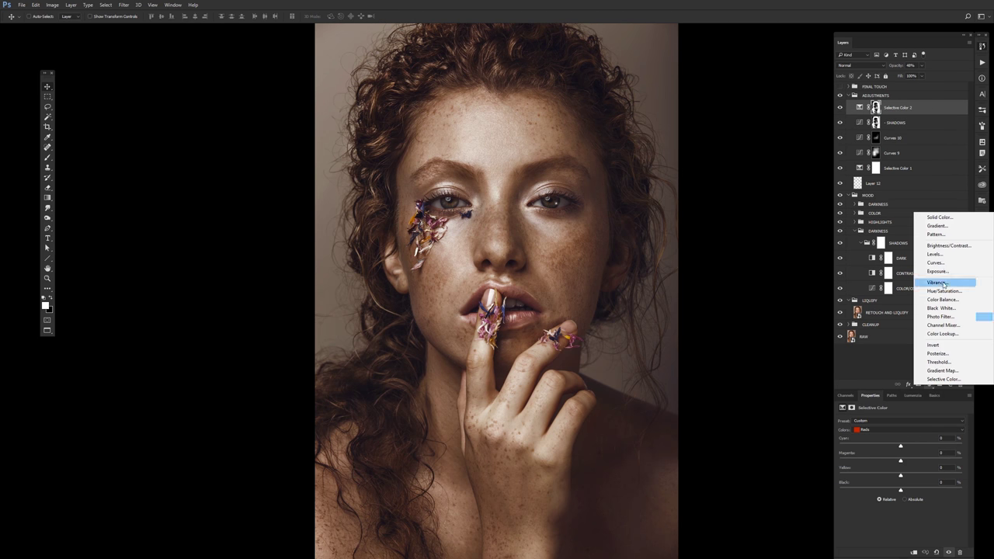
{"action": "left_click", "coordinate": [939, 261]}
{"action": "left_click_drag", "start_coordinate": [903, 492], "coordinate": [912, 490]}
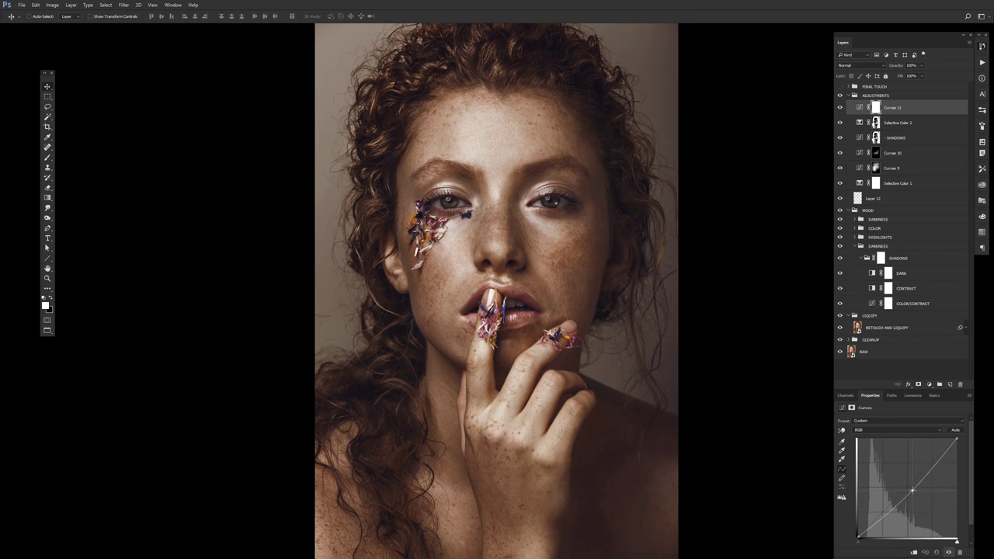
{"action": "key", "text": "ctrl+i"}
{"action": "key", "text": "b"}
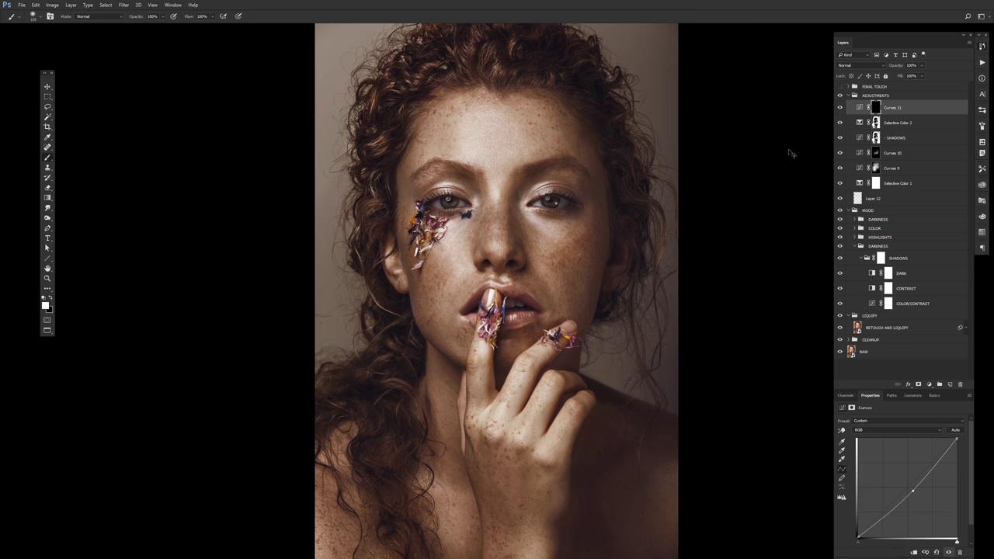
{"action": "key", "text": "backslash"}
Collapse ADJUSTMENTS, hide the upper groups, and select and toggle the SHADOWS group
{"action": "left_click", "coordinate": [854, 95]}
{"action": "left_click_drag", "start_coordinate": [839, 112], "coordinate": [839, 131]}
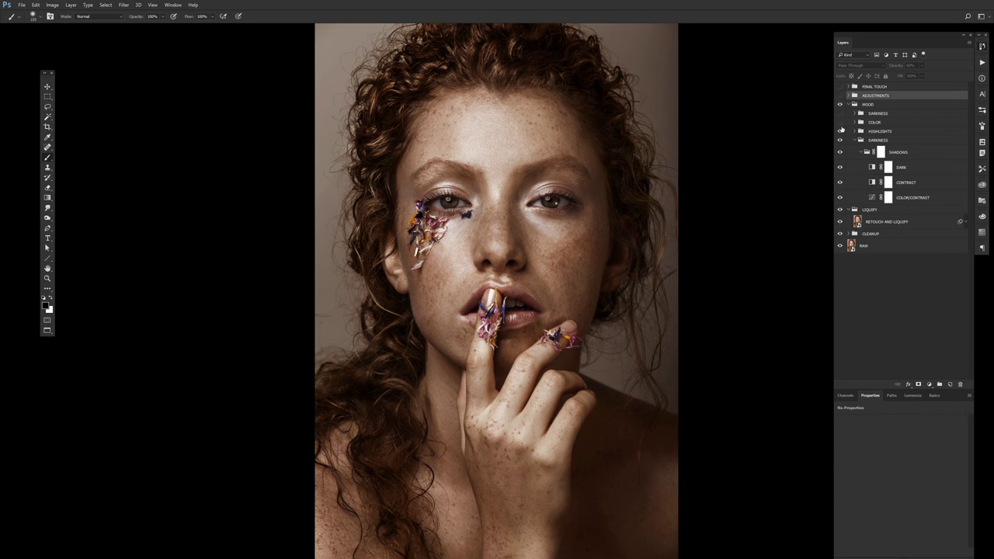
{"action": "left_click", "coordinate": [870, 154]}
{"action": "left_click", "coordinate": [839, 152]}
{"action": "left_click", "coordinate": [839, 152]}
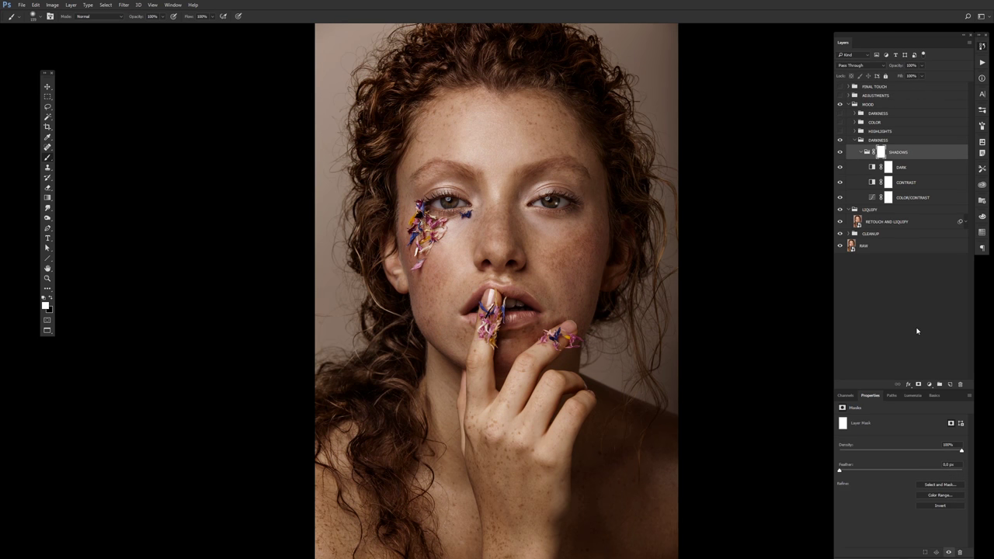
{"action": "key", "text": "v"}
Add Curves 12 in SHADOWS, pull its curve down, and invert its mask to black
{"action": "left_click", "coordinate": [928, 385]}
{"action": "left_click", "coordinate": [935, 260]}
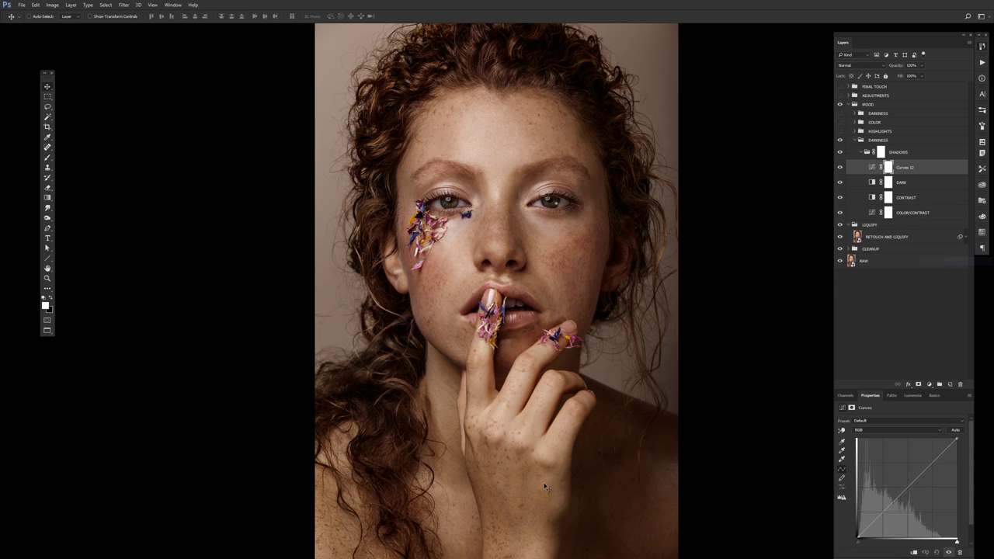
{"action": "left_click_drag", "start_coordinate": [906, 488], "coordinate": [909, 491]}
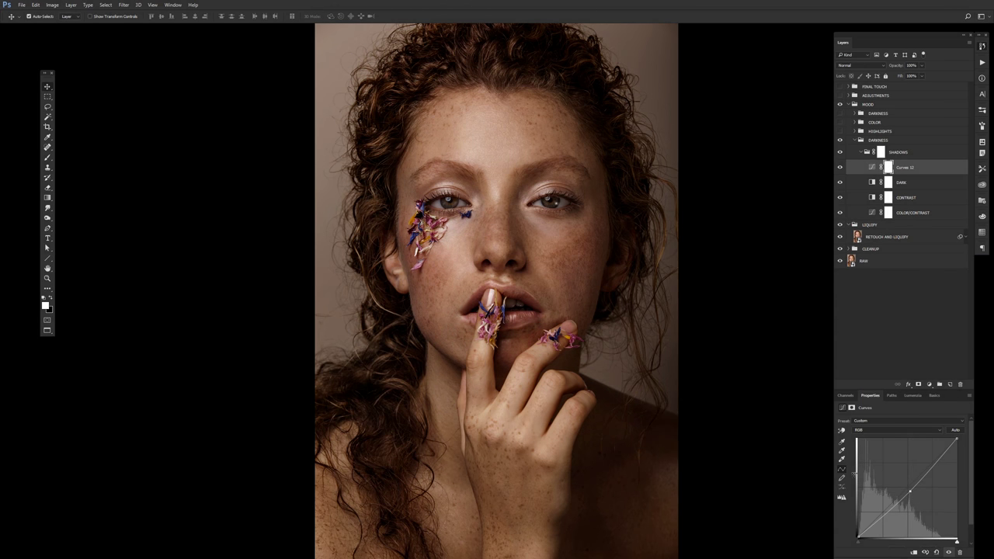
{"action": "key", "text": "ctrl+i"}
{"action": "key", "text": "b"}
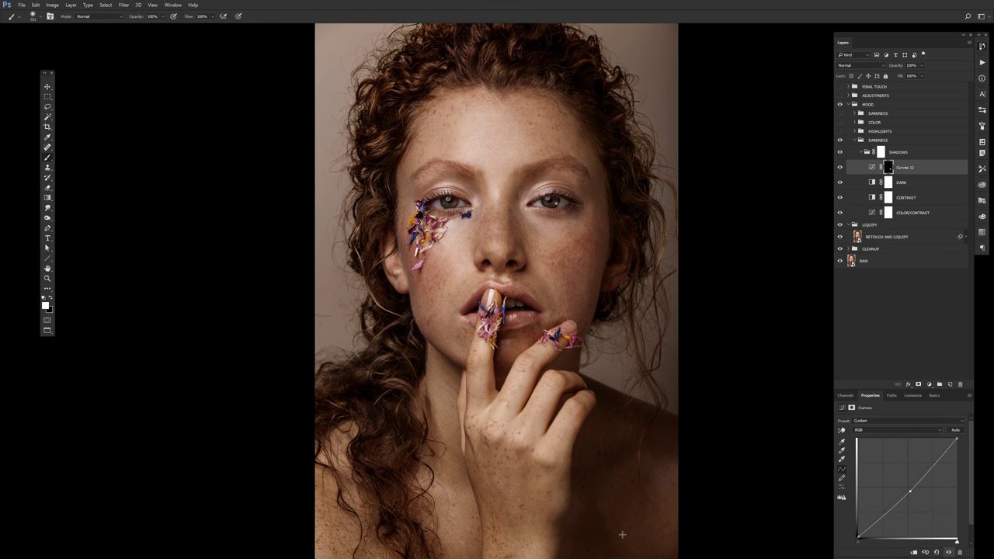
{"action": "key", "text": "v"}
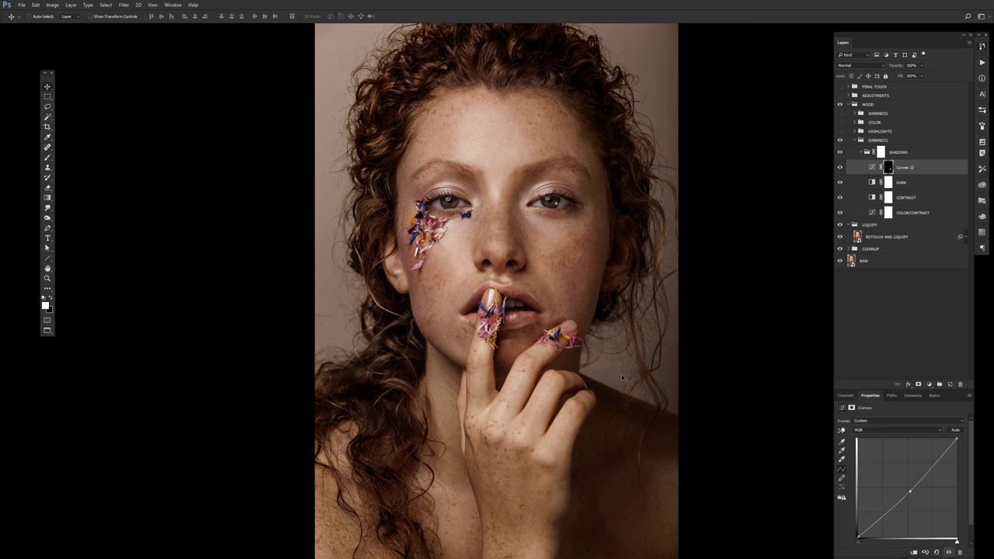
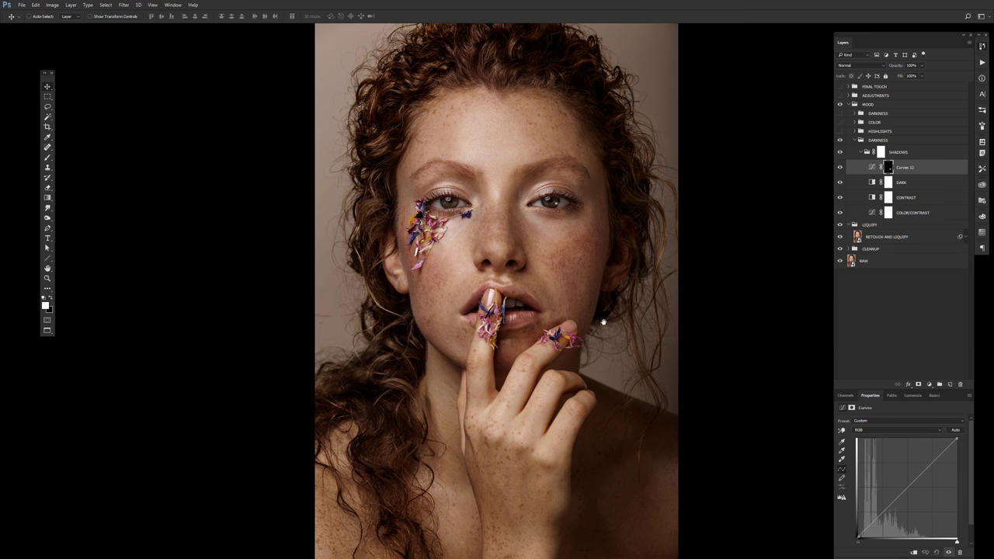
Delete the Curves 12 adjustment layer from the SHADOWS group
{"action": "left_click", "coordinate": [889, 169], "text": "ctrl"}
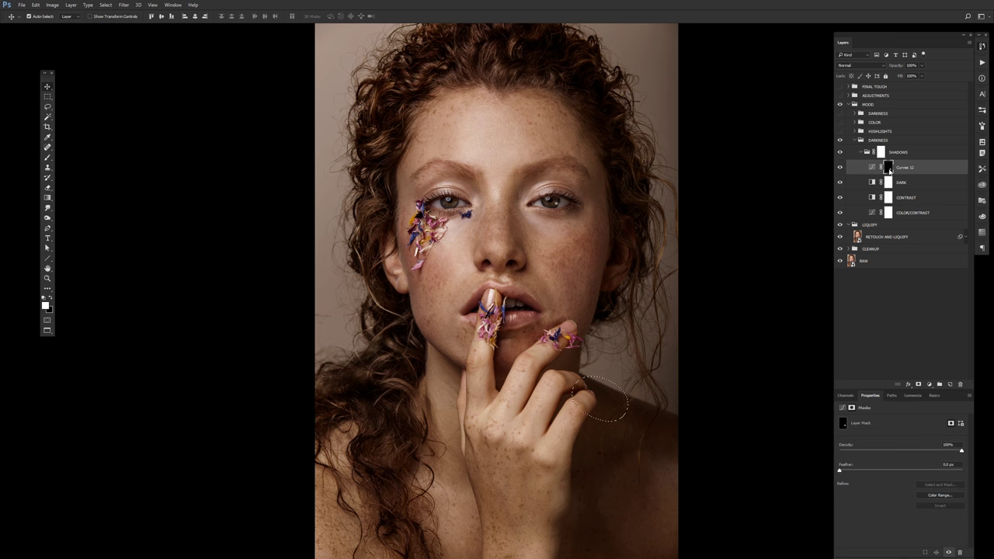
{"action": "key", "text": "ctrl+d"}
{"action": "key", "text": "Delete"}
Hide Curves 8 through Curves 4 copy in HIGHLIGHTS and view Curves 4's mask alone
{"action": "left_click", "coordinate": [853, 131]}
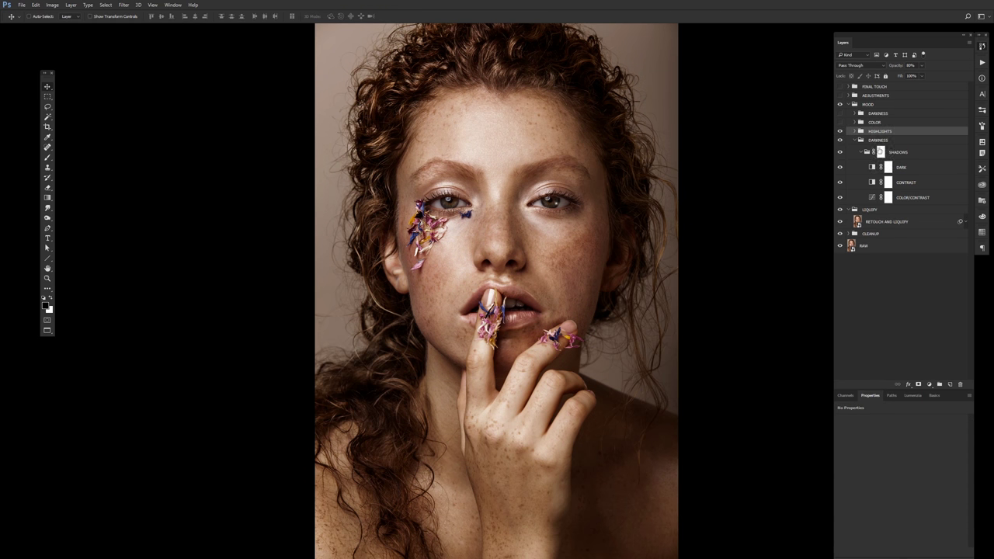
{"action": "left_click", "coordinate": [854, 131]}
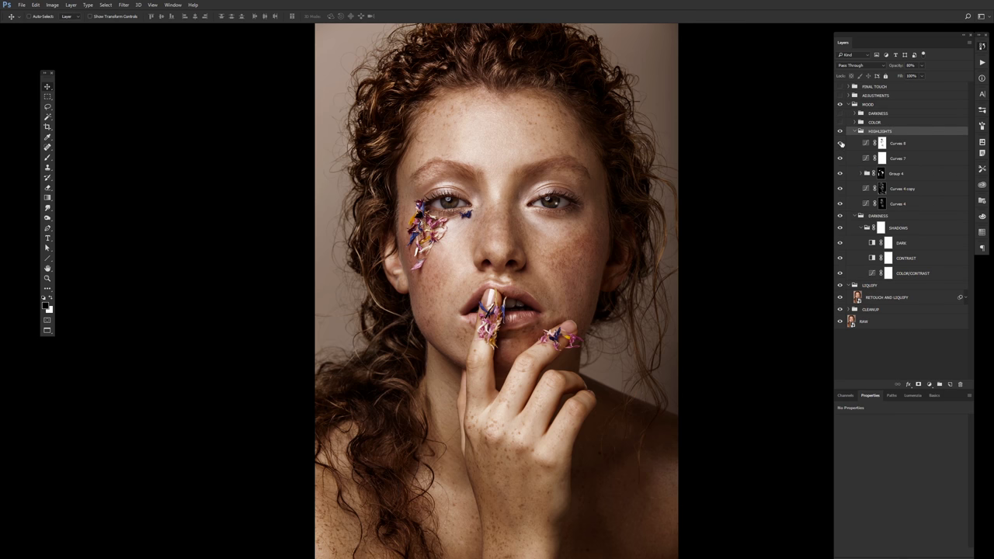
{"action": "left_click_drag", "start_coordinate": [840, 144], "coordinate": [839, 189]}
{"action": "left_click", "coordinate": [880, 204], "text": "alt"}
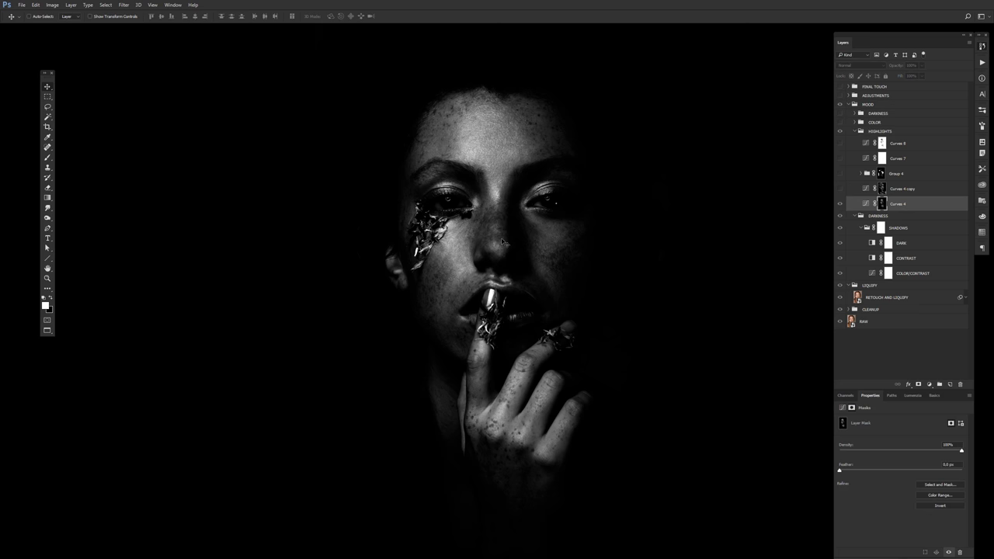
Inspect the Red, Blue and existing Blue copy channels in the Channels panel
{"action": "left_click", "coordinate": [845, 395]}
{"action": "left_click", "coordinate": [914, 510]}
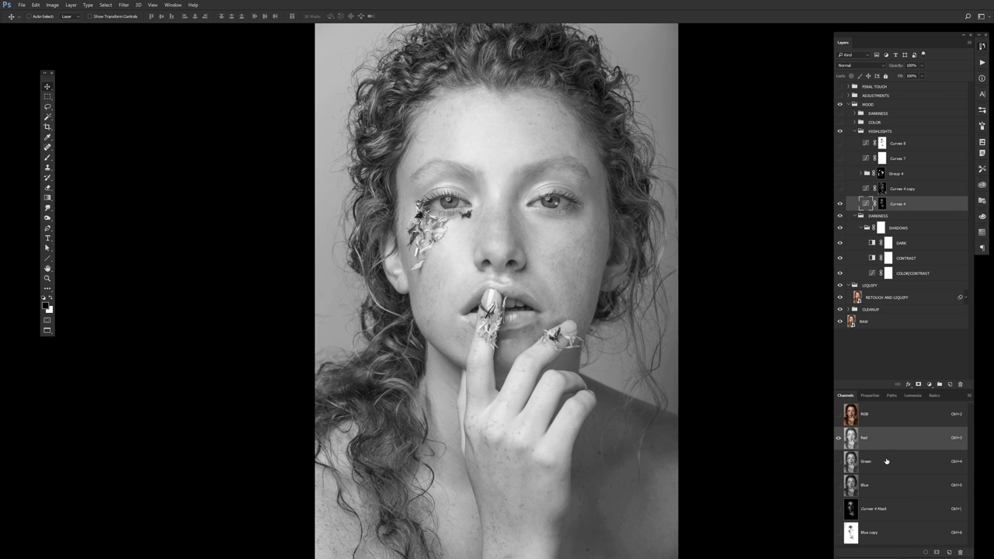
{"action": "left_click", "coordinate": [914, 510]}
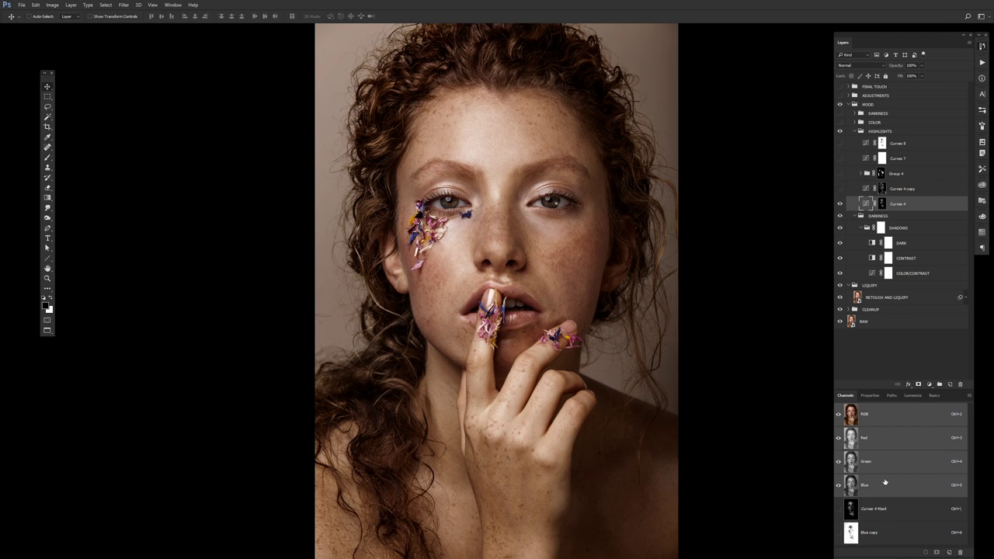
{"action": "left_click", "coordinate": [884, 485]}
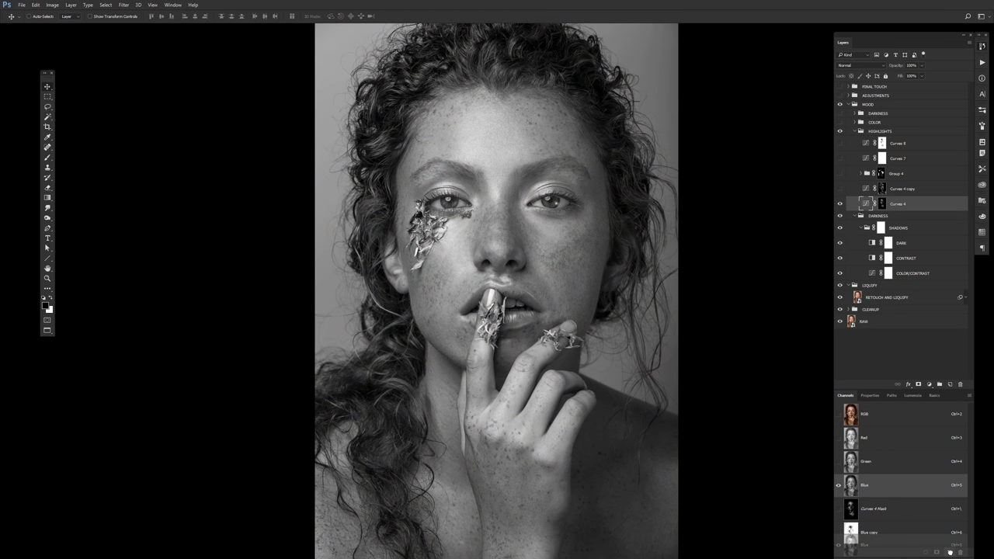
{"action": "left_click", "coordinate": [901, 536]}
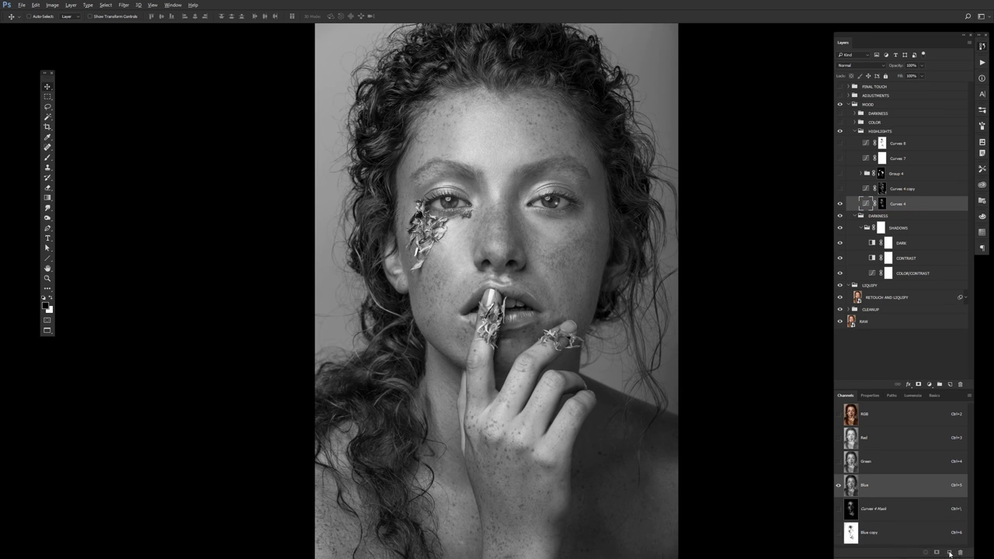
Duplicate Blue as Blue copy 2 and darken it with Levels so only face highlights remain
{"action": "left_click_drag", "start_coordinate": [892, 483], "coordinate": [949, 552]}
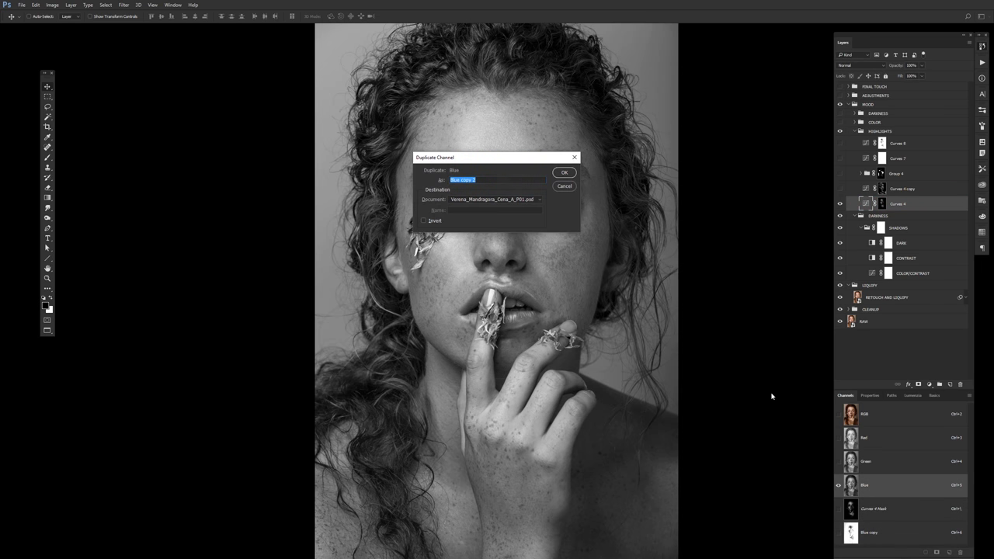
{"action": "key", "text": "Return"}
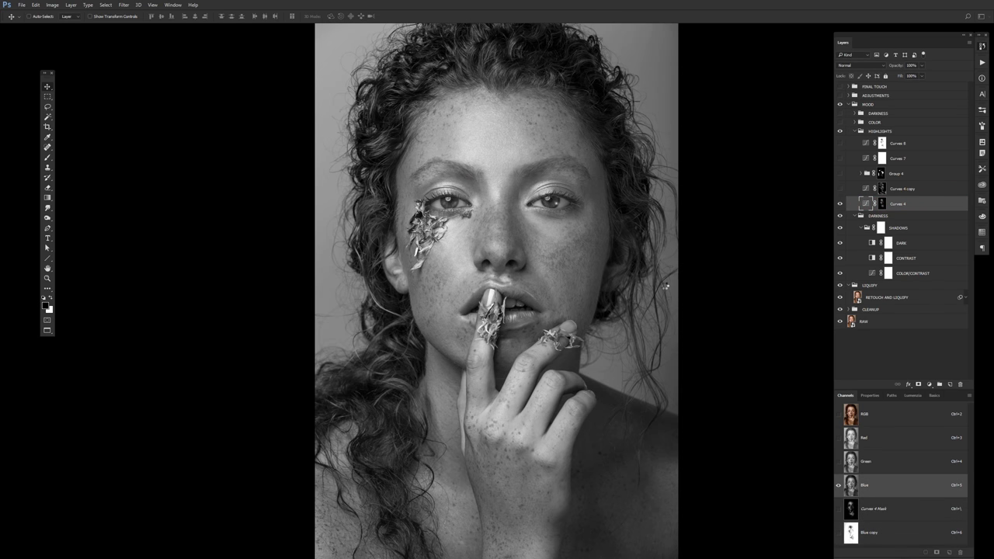
{"action": "key", "text": "ctrl+l"}
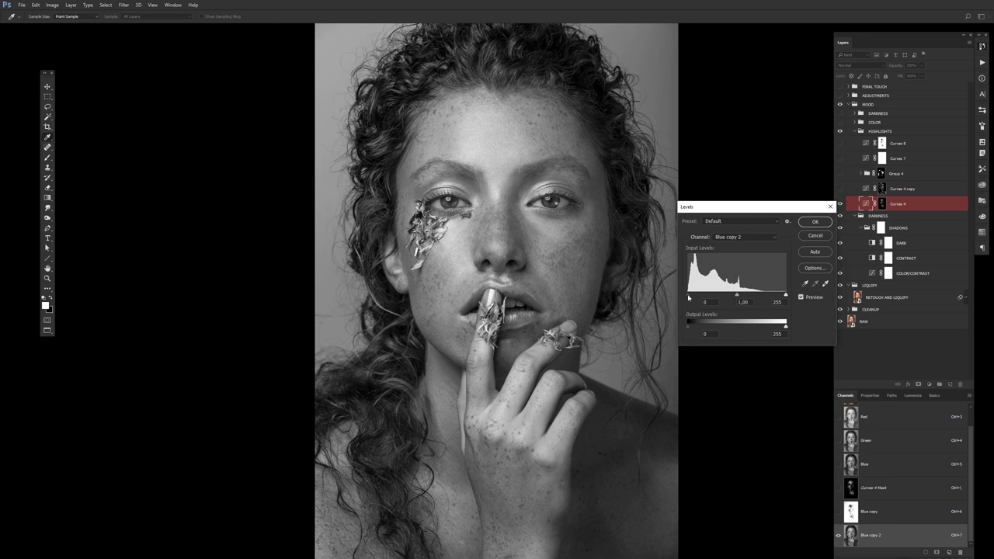
{"action": "left_click_drag", "start_coordinate": [687, 295], "coordinate": [758, 297]}
{"action": "key", "text": "shift+Down"}
{"action": "key", "text": "shift+Down"}
{"action": "key", "text": "shift+Down"}
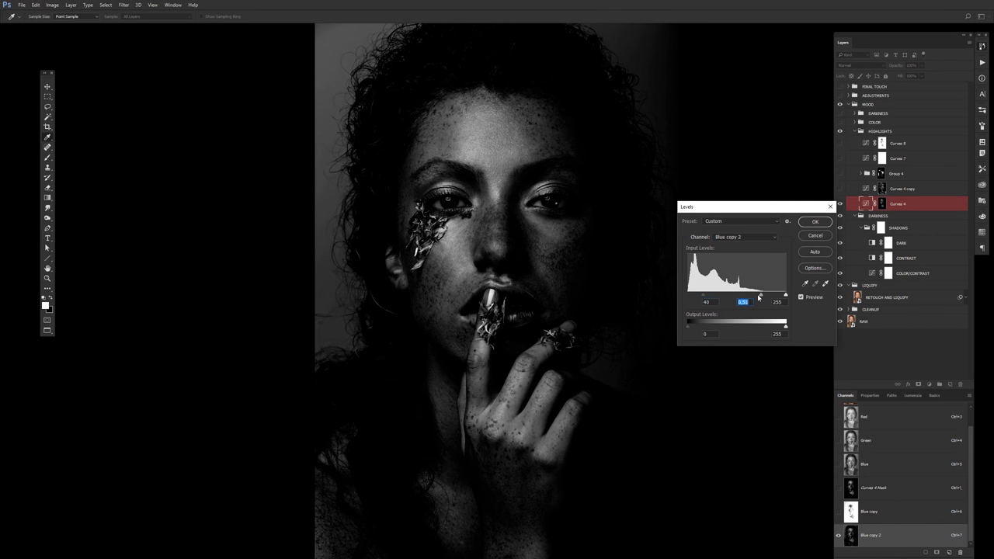
{"action": "key", "text": "Return"}
Paint the grey background around the hair and face black with a roughly 1000 px brush
{"action": "key", "text": "b"}
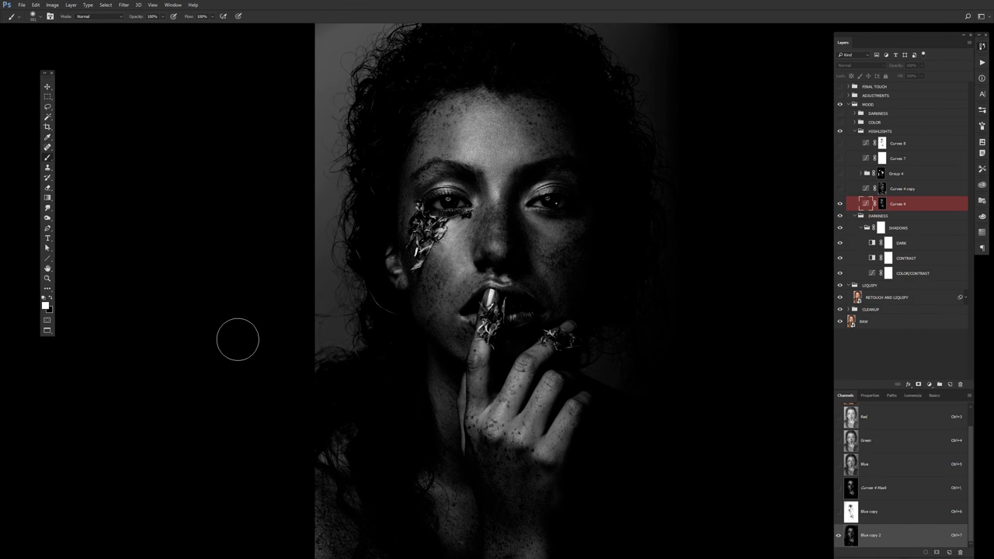
{"action": "key", "text": "x"}
{"action": "left_click_drag", "start_coordinate": [455, 320], "coordinate": [458, 320]}
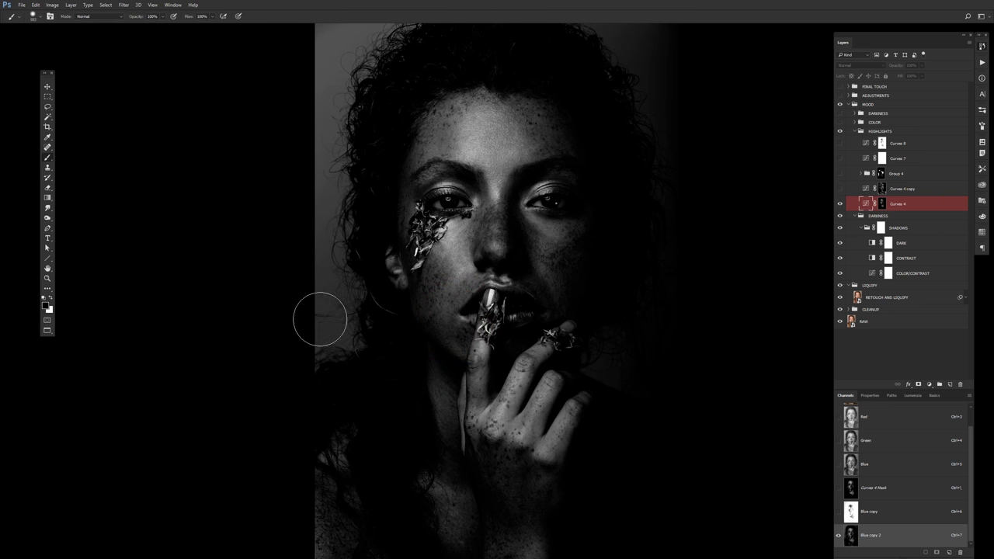
{"action": "mouse_move", "coordinate": [319, 319]}
{"action": "left_mouse_down"}
{"action": "mouse_move", "coordinate": [366, 311]}
{"action": "mouse_move", "coordinate": [333, 171]}
{"action": "mouse_move", "coordinate": [349, 191]}
{"action": "mouse_move", "coordinate": [390, 76]}
{"action": "mouse_move", "coordinate": [271, 29]}
{"action": "mouse_move", "coordinate": [610, 69]}
{"action": "left_mouse_up"}
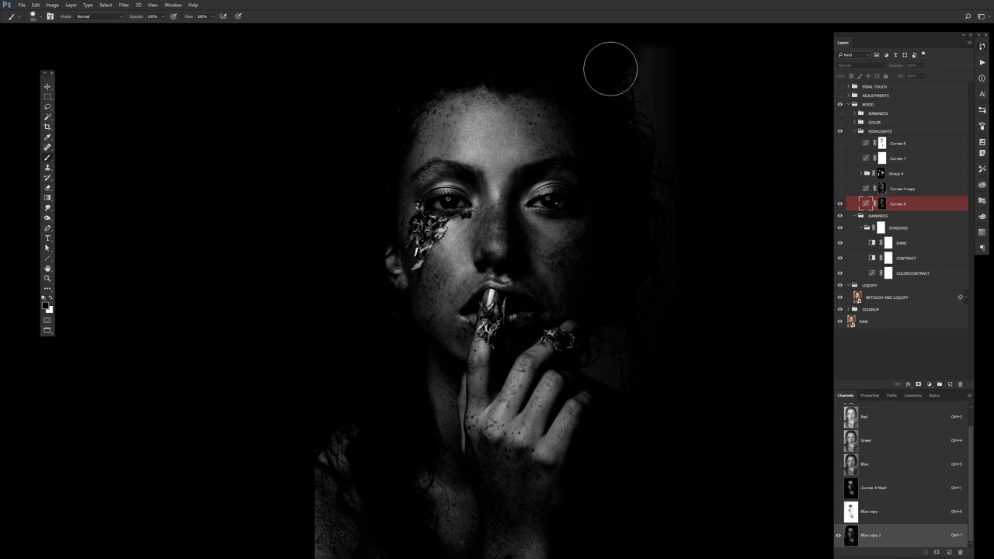
{"action": "mouse_move", "coordinate": [660, 300]}
{"action": "left_mouse_down"}
{"action": "mouse_move", "coordinate": [625, 342]}
{"action": "mouse_move", "coordinate": [639, 373]}
{"action": "left_mouse_up"}
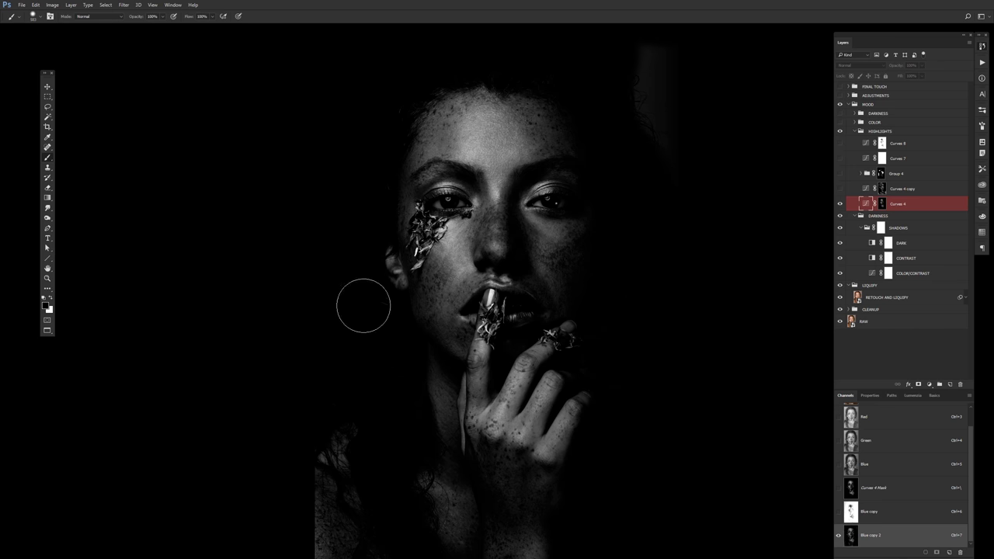
{"action": "left_click_drag", "start_coordinate": [510, 375], "coordinate": [466, 494]}
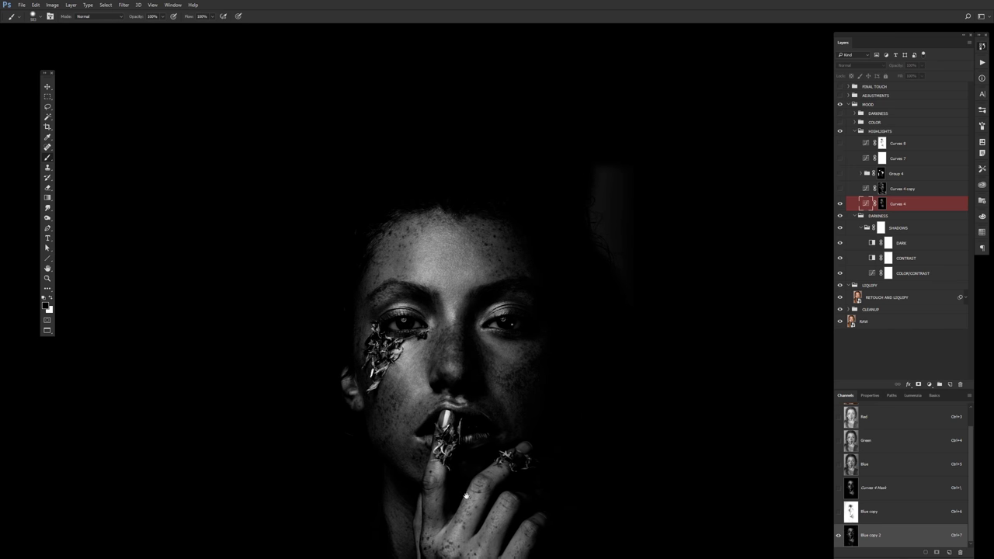
{"action": "left_click_drag", "start_coordinate": [555, 153], "coordinate": [590, 143]}
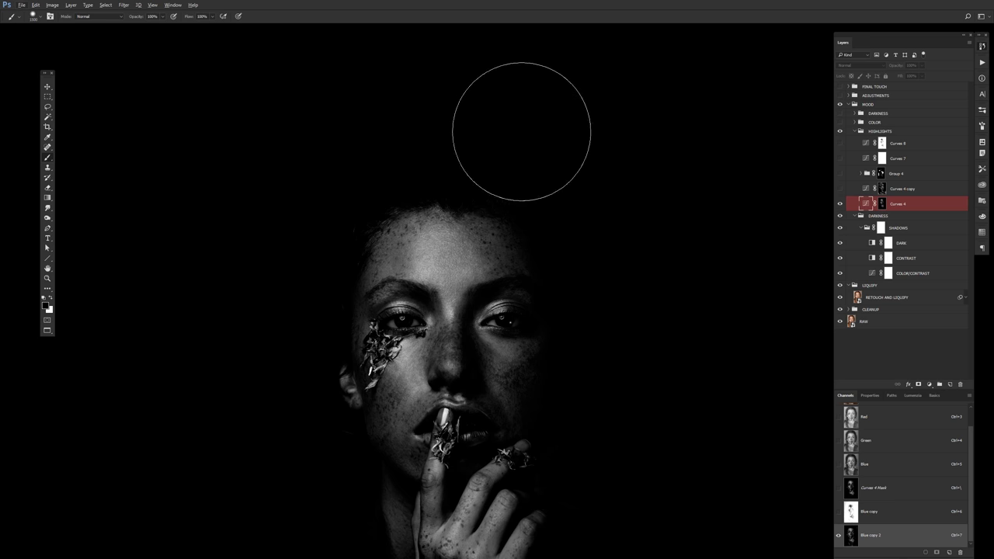
{"action": "left_click_drag", "start_coordinate": [322, 267], "coordinate": [341, 200]}
Compare the Curves 4 Mask and Blue copy 2 channels, then return to the composite
{"action": "key", "text": "v"}
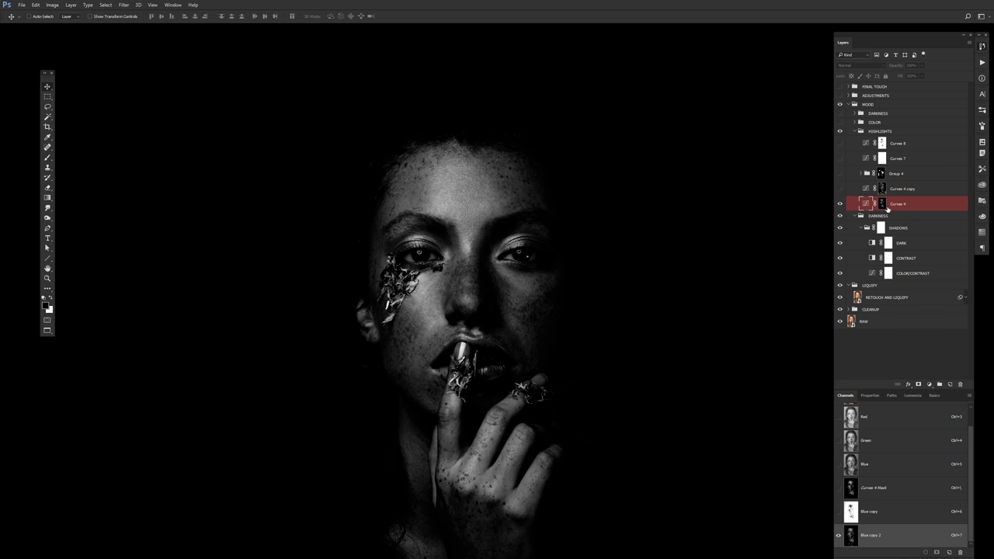
{"action": "left_click", "coordinate": [886, 208]}
{"action": "left_click", "coordinate": [882, 208], "text": "alt"}
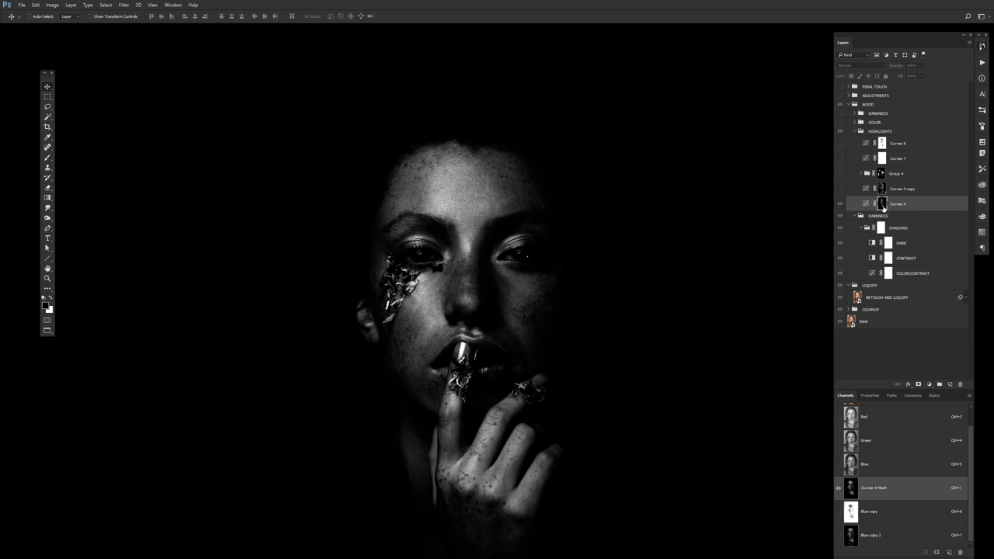
{"action": "left_click", "coordinate": [906, 536]}
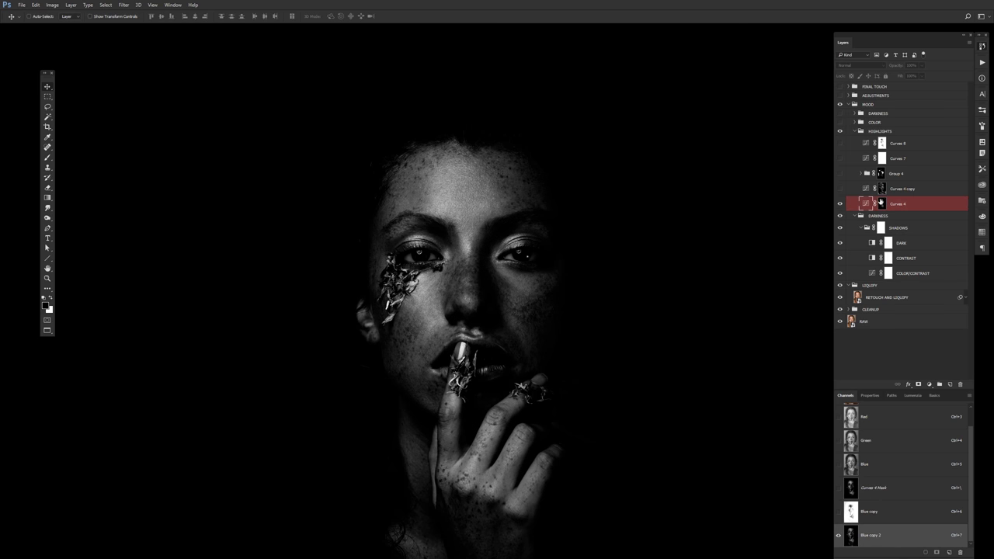
{"action": "left_click", "coordinate": [883, 207]}
{"action": "left_click", "coordinate": [922, 419]}
{"action": "key", "text": "ctrl+2"}
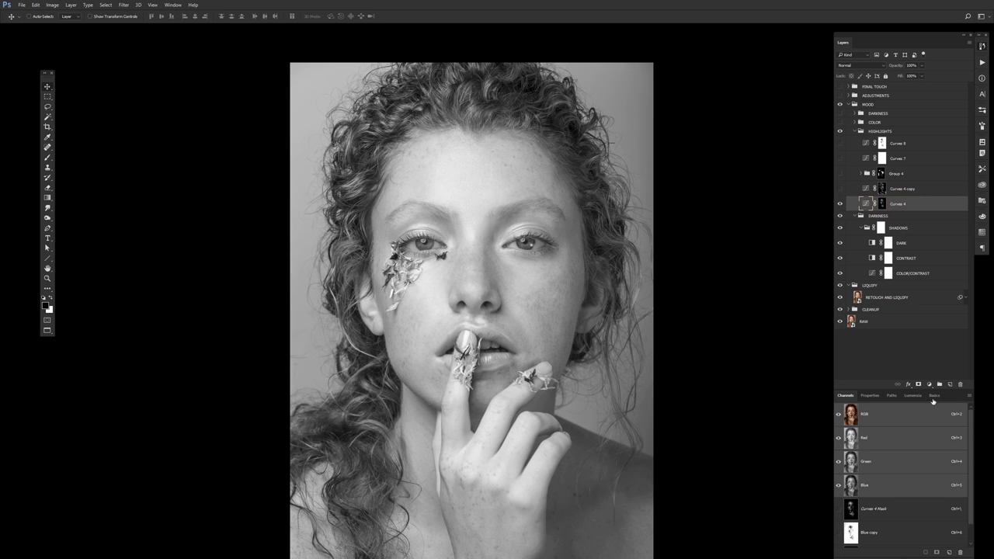
{"action": "left_click", "coordinate": [882, 204]}
{"action": "left_click", "coordinate": [867, 204]}
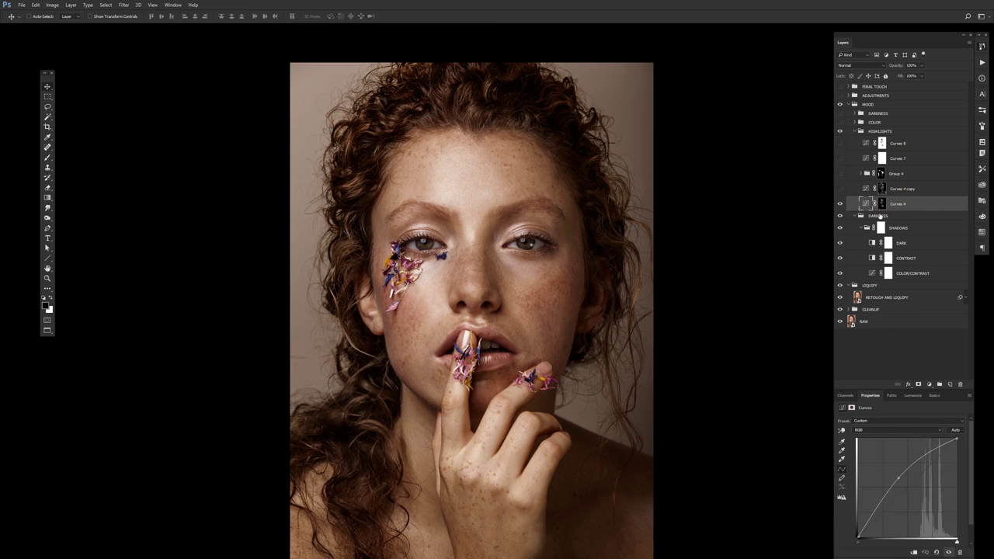
{"action": "left_click", "coordinate": [896, 478]}
{"action": "left_click", "coordinate": [882, 189]}
{"action": "left_click", "coordinate": [839, 189]}
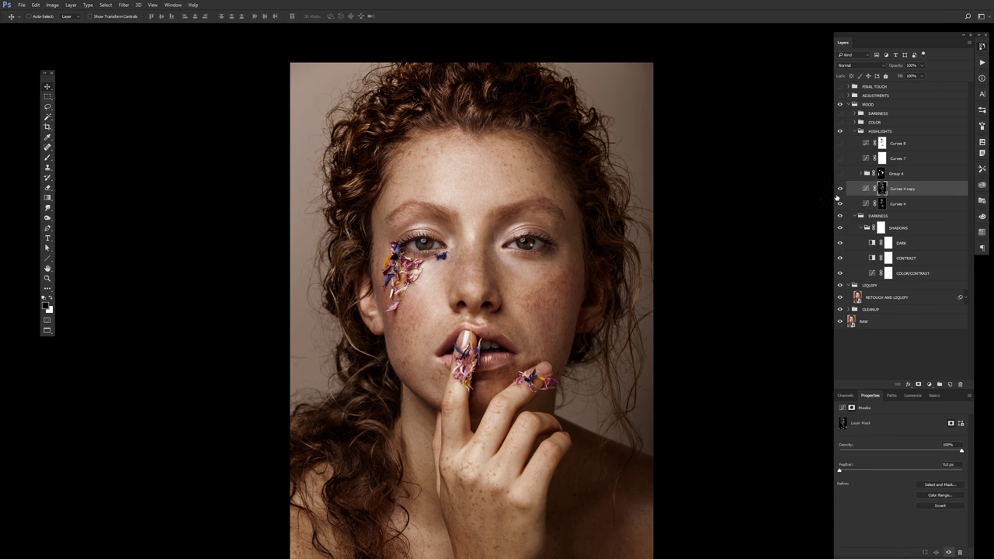
{"action": "left_click", "coordinate": [844, 395]}
{"action": "left_click", "coordinate": [866, 189]}
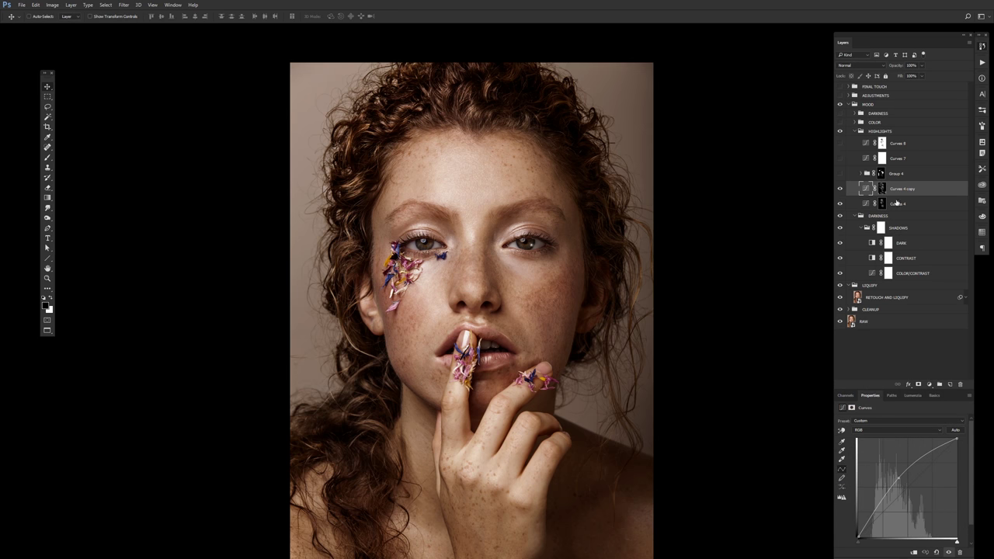
{"action": "left_click", "coordinate": [897, 203]}
{"action": "left_click", "coordinate": [885, 190]}
{"action": "left_click", "coordinate": [882, 189]}
{"action": "left_click", "coordinate": [881, 189], "text": "alt"}
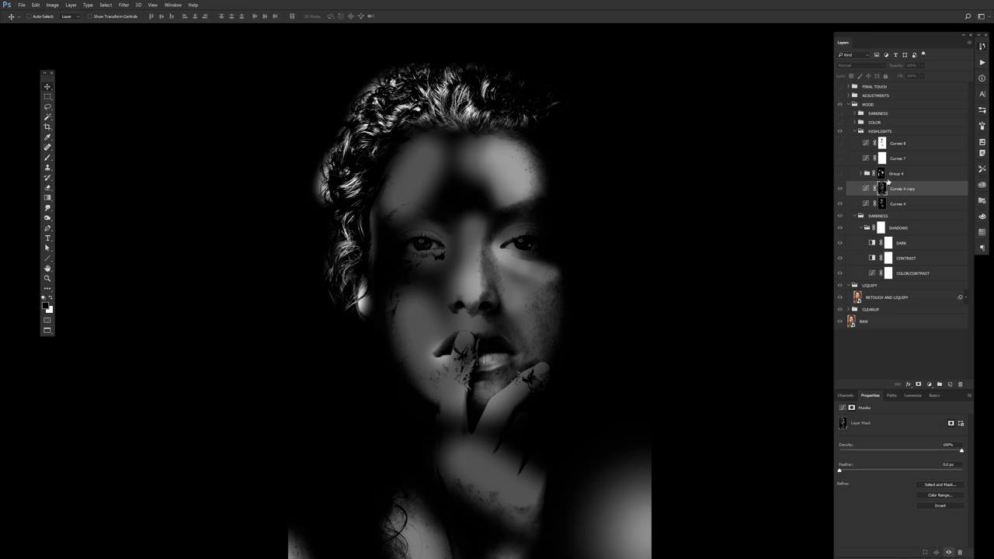
{"action": "left_click", "coordinate": [881, 191], "text": "alt"}
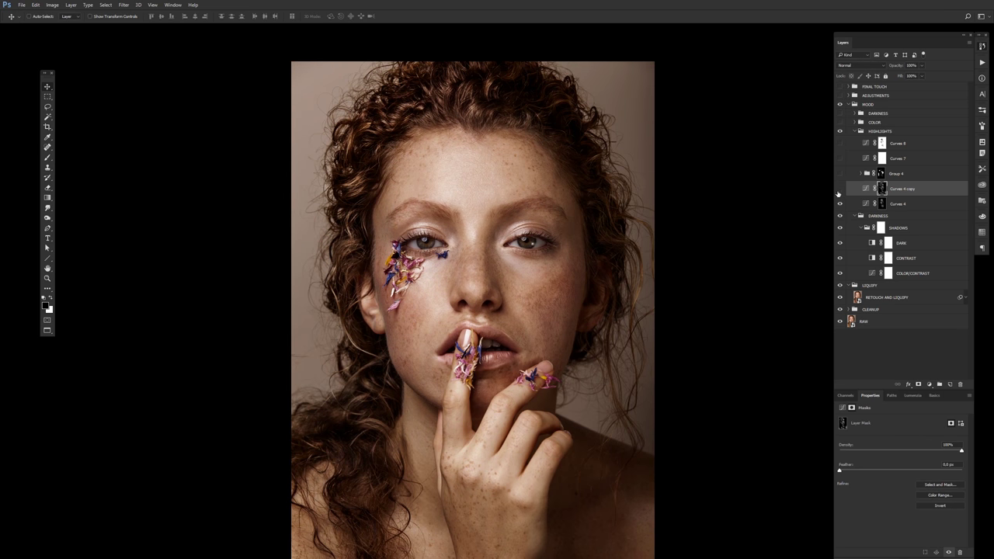
{"action": "left_click", "coordinate": [839, 190]}
{"action": "left_click", "coordinate": [881, 191], "text": "alt"}
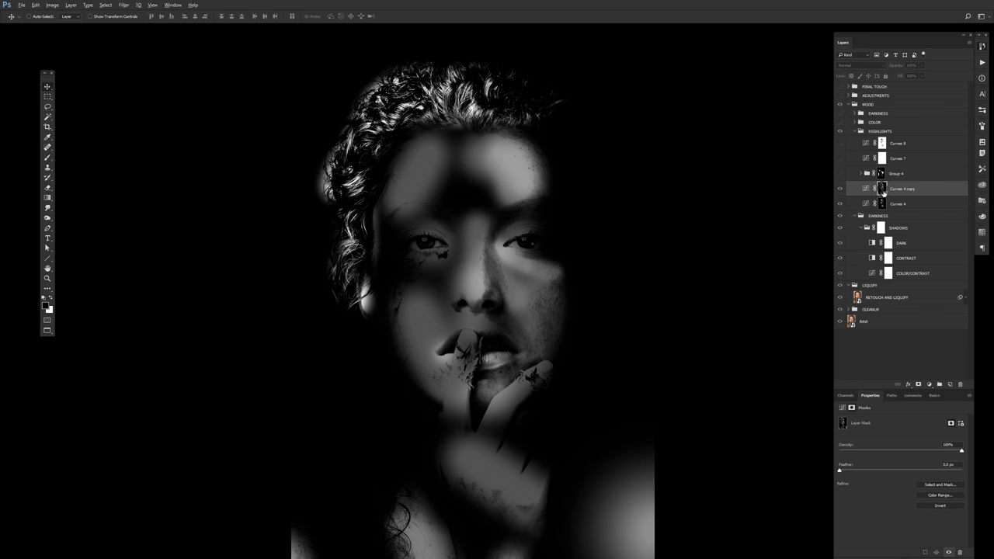
{"action": "left_click", "coordinate": [882, 191], "text": "alt"}
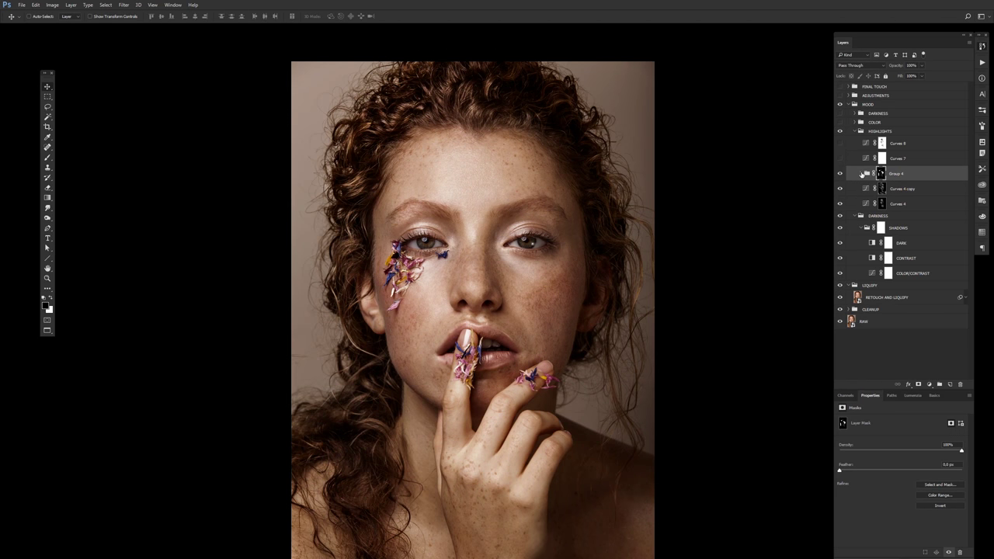
{"action": "left_click", "coordinate": [861, 174]}
{"action": "left_click", "coordinate": [889, 190]}
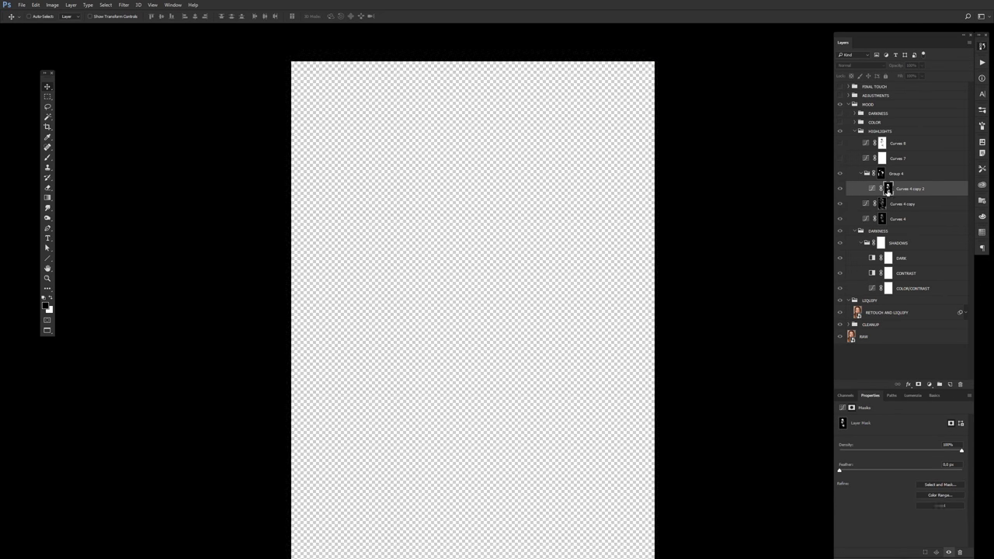
{"action": "left_click", "coordinate": [887, 192], "text": "alt"}
{"action": "left_click", "coordinate": [873, 191]}
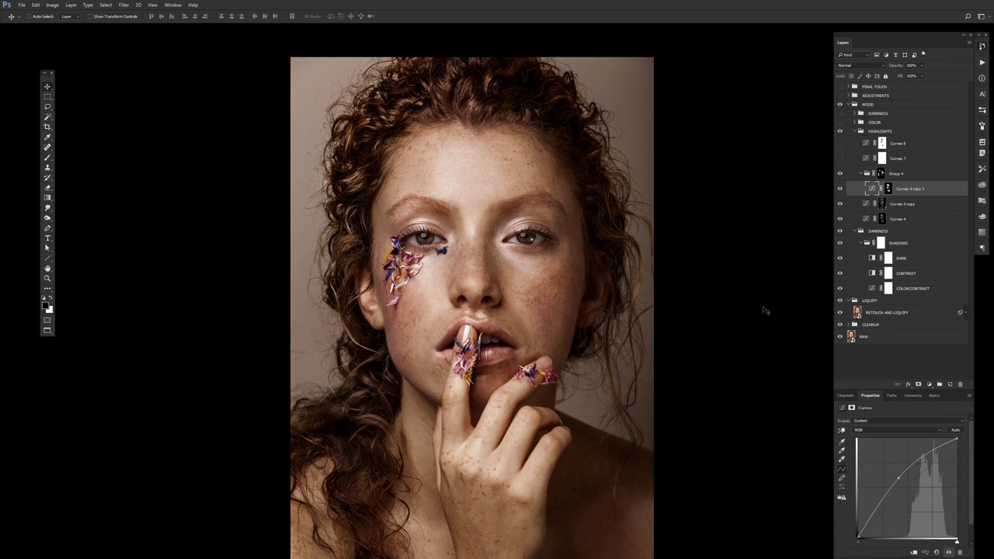
{"action": "left_click", "coordinate": [857, 178]}
{"action": "left_click", "coordinate": [839, 174]}
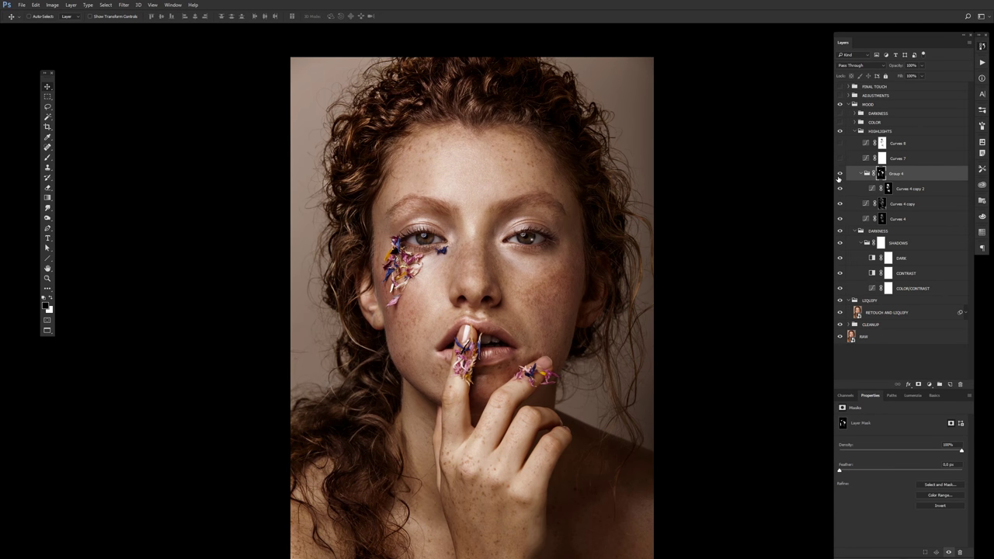
{"action": "left_click", "coordinate": [839, 175]}
{"action": "left_click", "coordinate": [840, 174]}
{"action": "left_click", "coordinate": [880, 174], "text": "alt"}
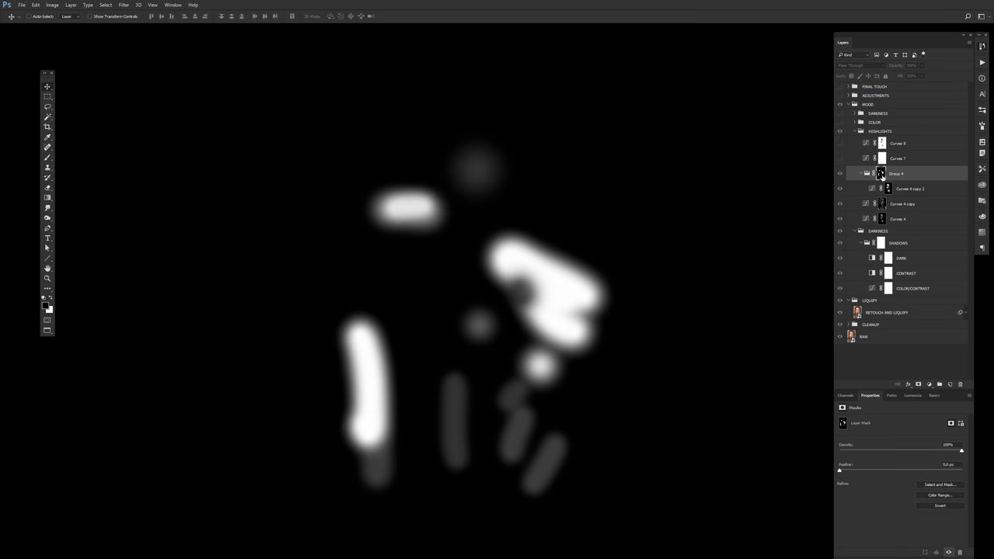
{"action": "left_click", "coordinate": [880, 174], "text": "alt"}
{"action": "left_click", "coordinate": [881, 174], "text": "ctrl"}
{"action": "key", "text": "b"}
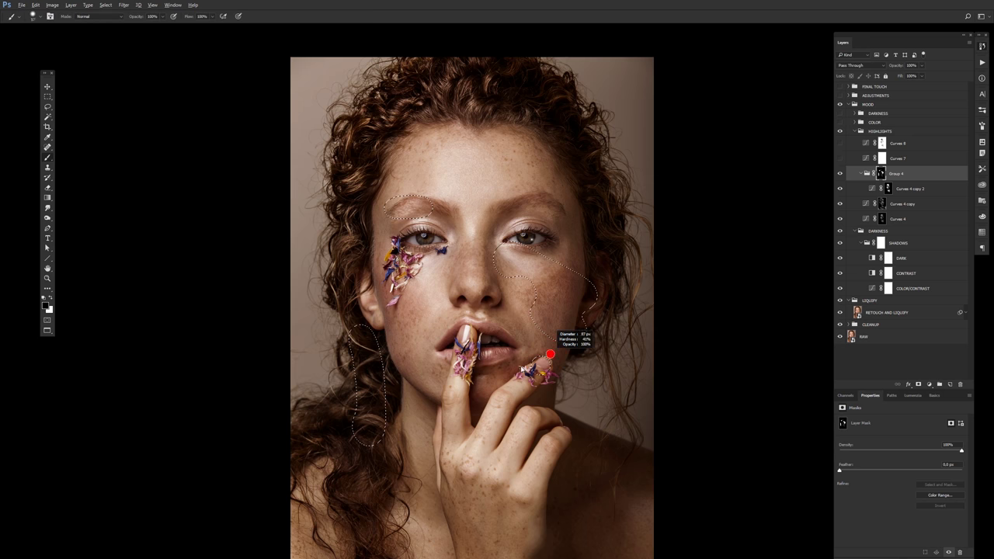
{"action": "key", "text": "ctrl+d"}
{"action": "left_click", "coordinate": [839, 175]}
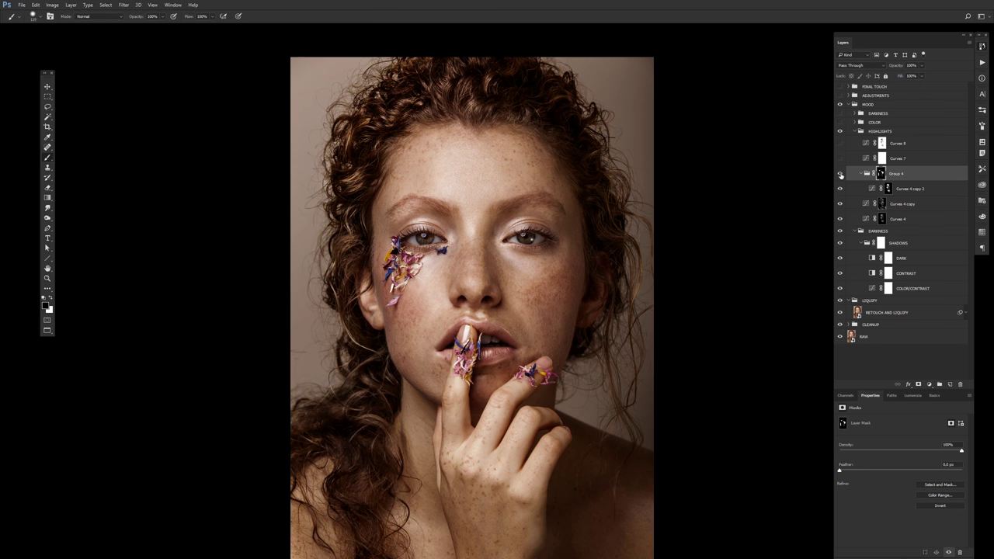
Turn on Curves 7 and Curves 8 and compare Curves 8 before and after
{"action": "key", "text": "v"}
{"action": "left_click", "coordinate": [853, 159]}
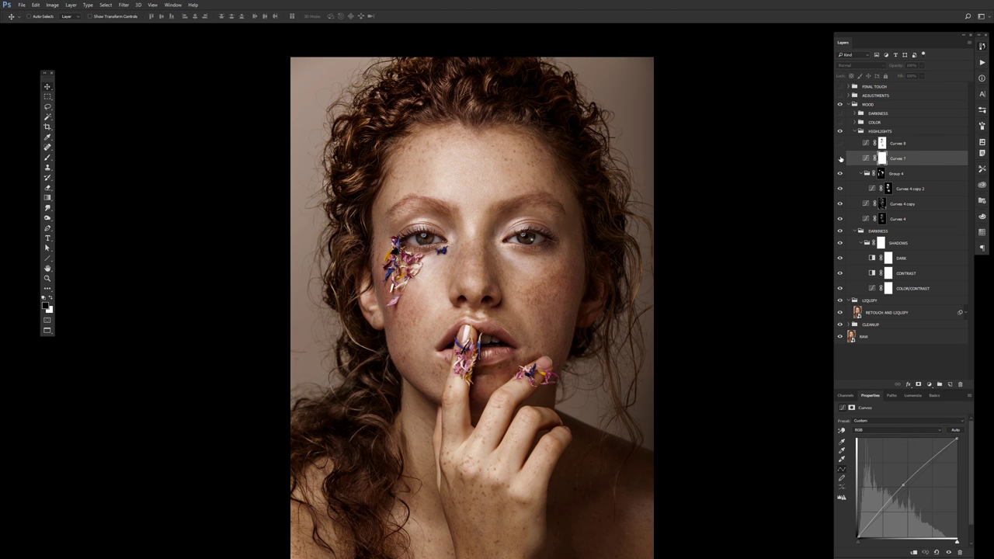
{"action": "left_click", "coordinate": [839, 159]}
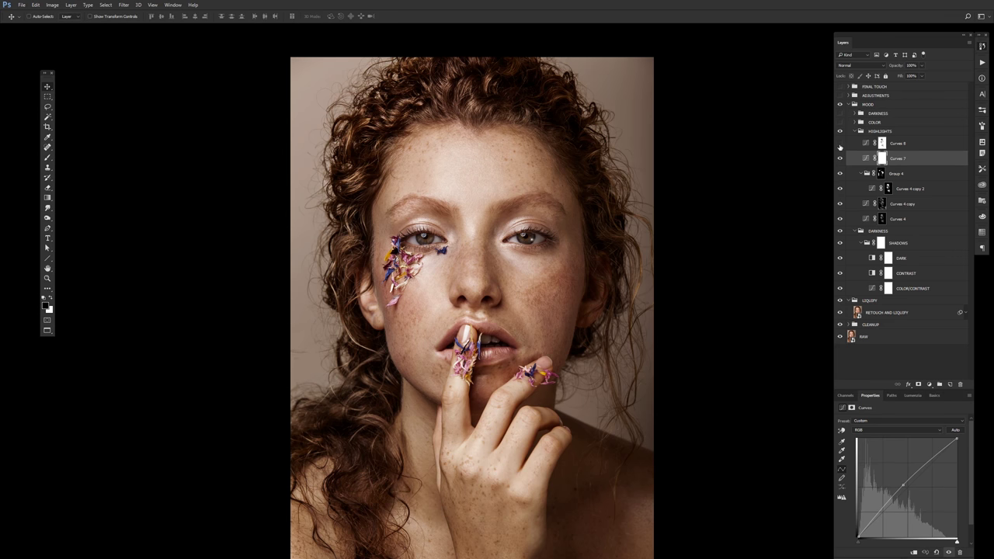
{"action": "left_click", "coordinate": [840, 144]}
{"action": "left_click", "coordinate": [904, 145]}
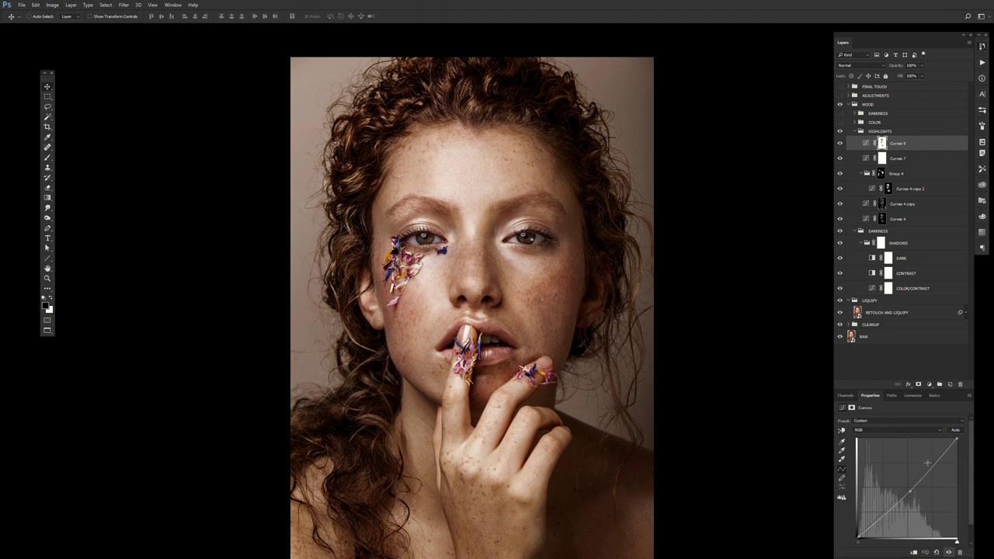
{"action": "left_click", "coordinate": [882, 143], "text": "alt"}
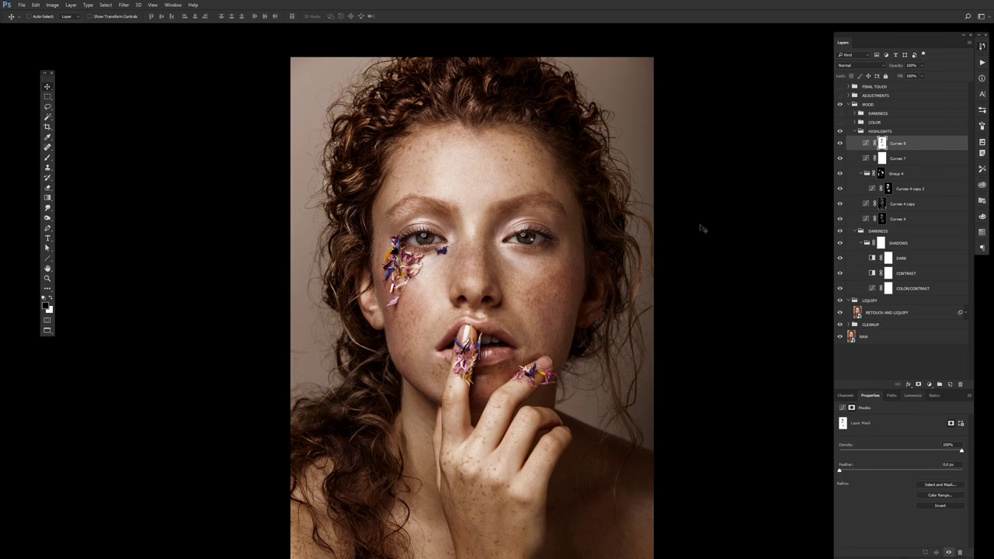
{"action": "left_click", "coordinate": [839, 143]}
{"action": "left_click", "coordinate": [839, 143]}
{"action": "left_click", "coordinate": [839, 143]}
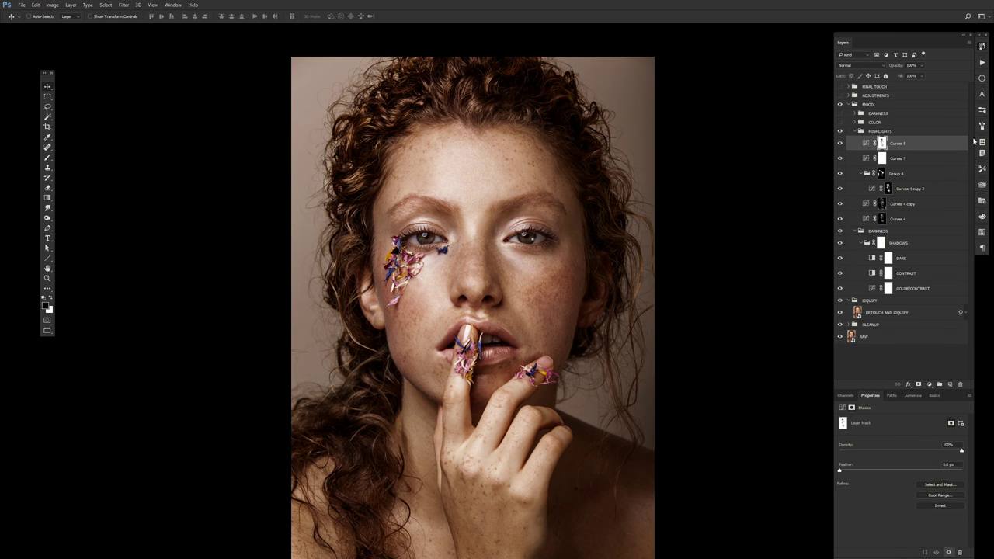
Load the Curves 8 and Curves 7 masks as selections and discard the Curves 7 mask
{"action": "left_click", "coordinate": [883, 145], "text": "ctrl"}
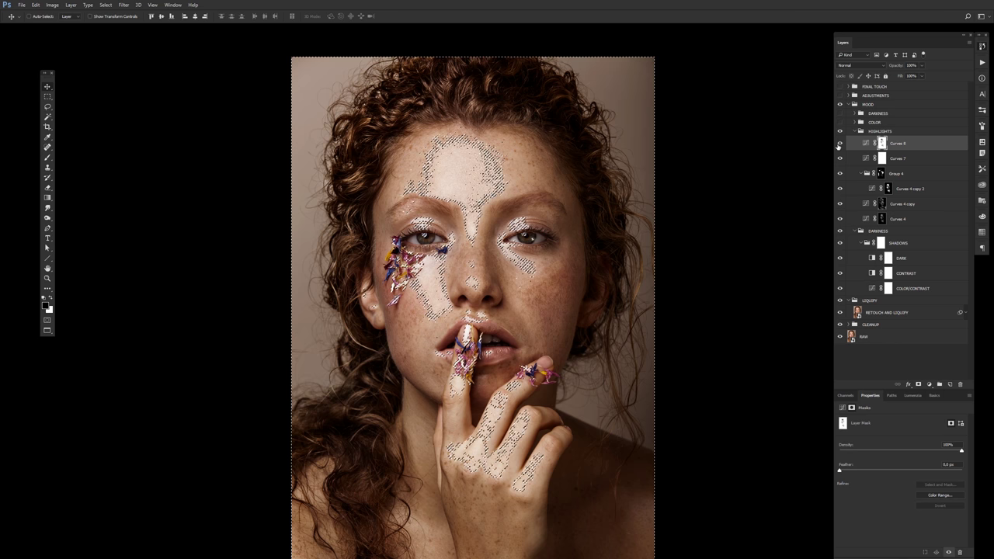
{"action": "key", "text": "ctrl+d"}
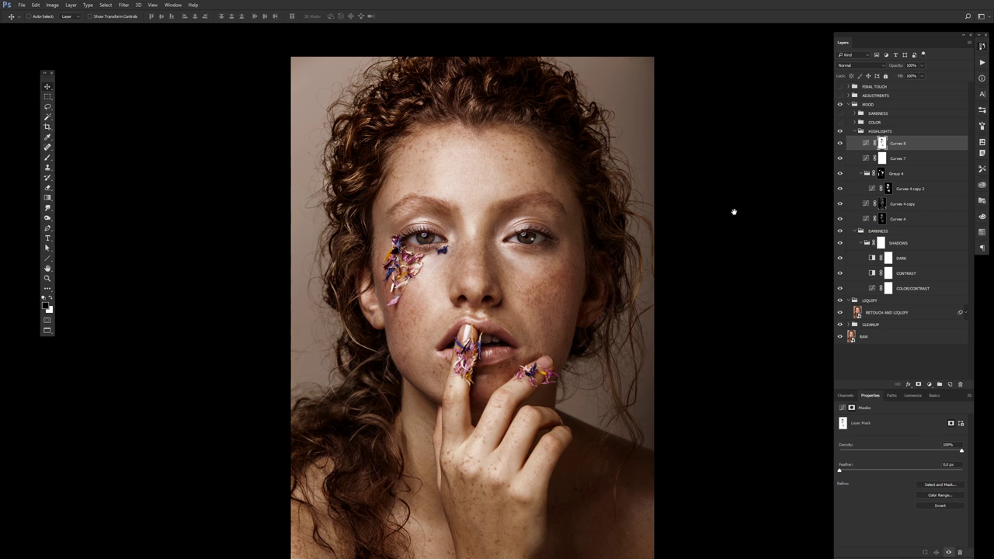
{"action": "left_click", "coordinate": [882, 158], "text": "ctrl"}
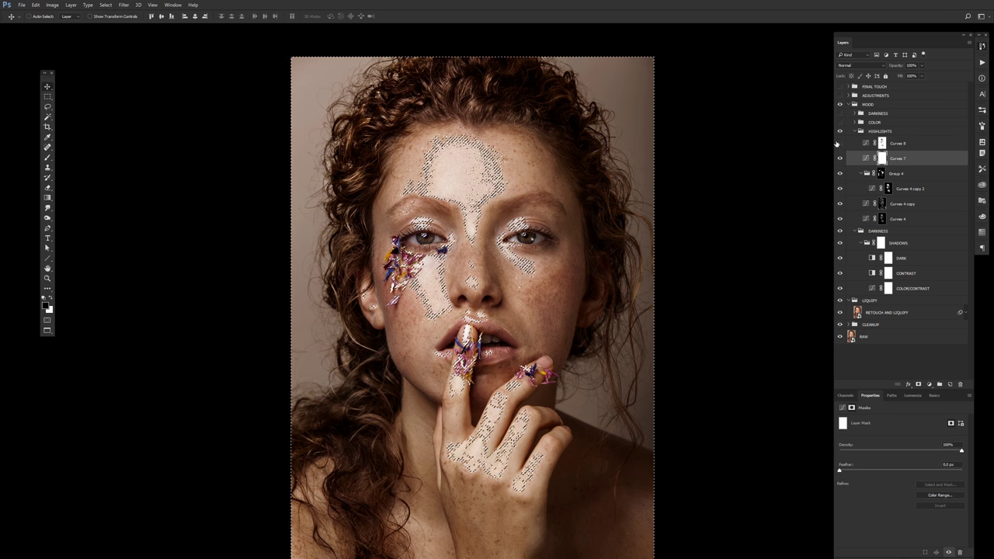
{"action": "right_click", "coordinate": [882, 158]}
{"action": "key", "text": "Escape"}
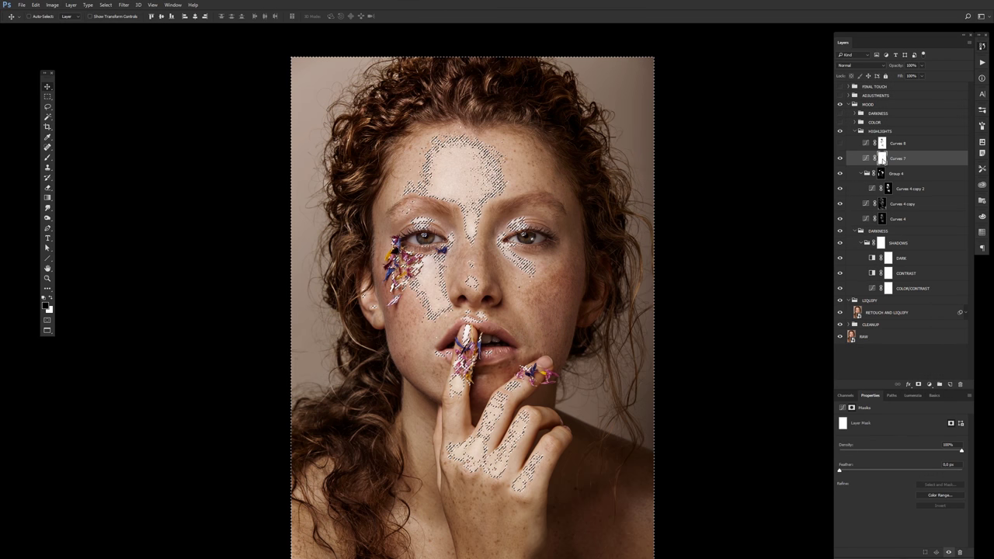
{"action": "left_click_drag", "start_coordinate": [882, 158], "coordinate": [890, 178]}
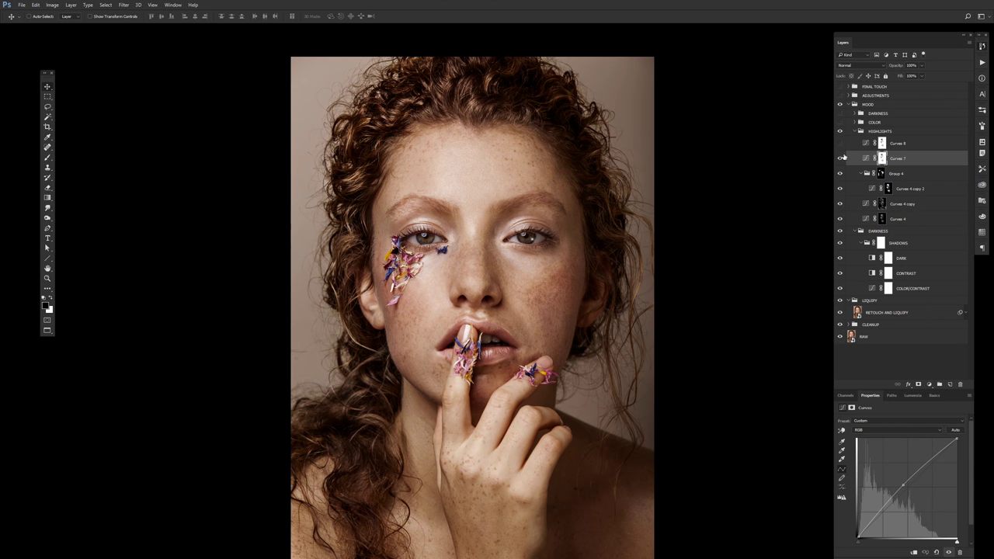
Compare Curves 7 and 8 on and off, and reset the Curves 7 mask to white
{"action": "left_click", "coordinate": [839, 158]}
{"action": "left_click", "coordinate": [839, 158]}
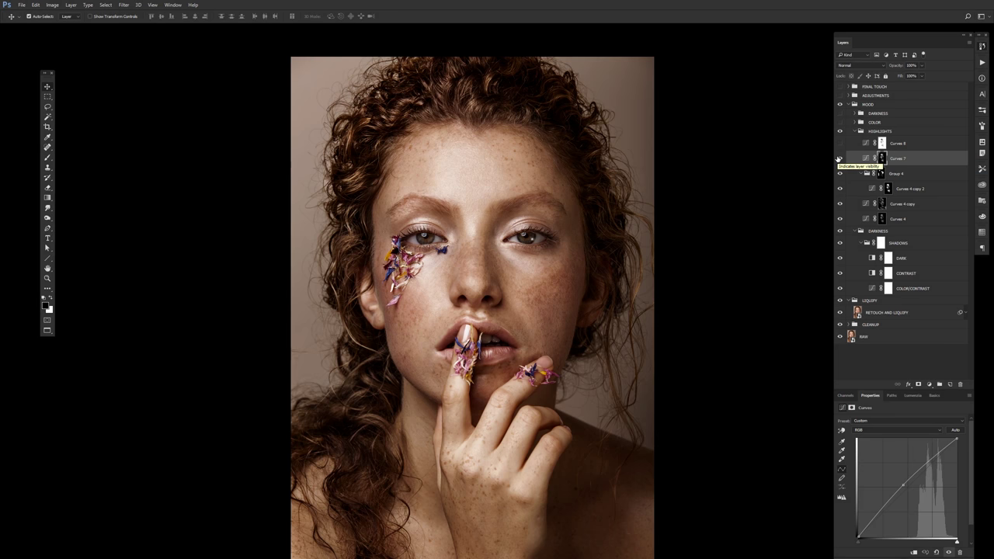
{"action": "left_click", "coordinate": [838, 158]}
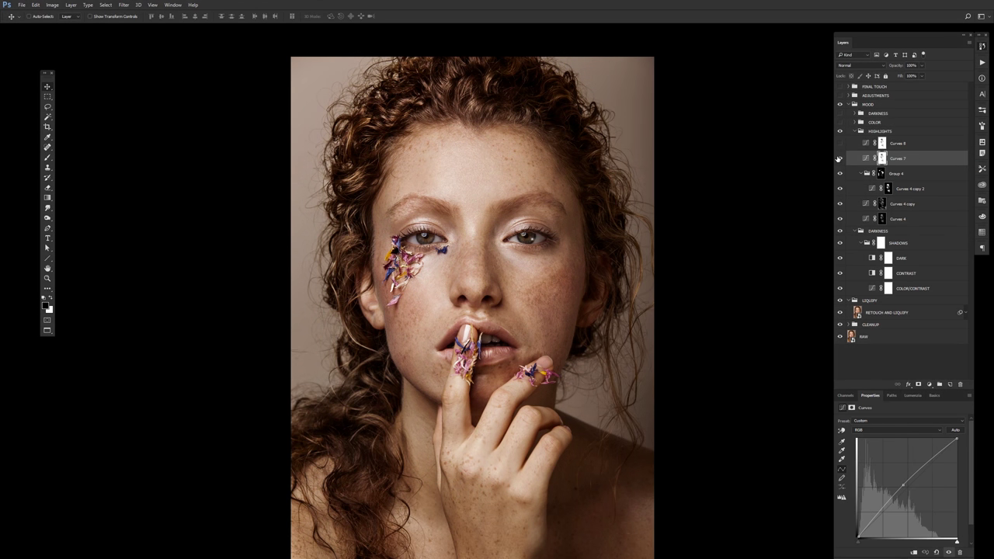
{"action": "left_click", "coordinate": [838, 158]}
{"action": "left_click", "coordinate": [839, 143]}
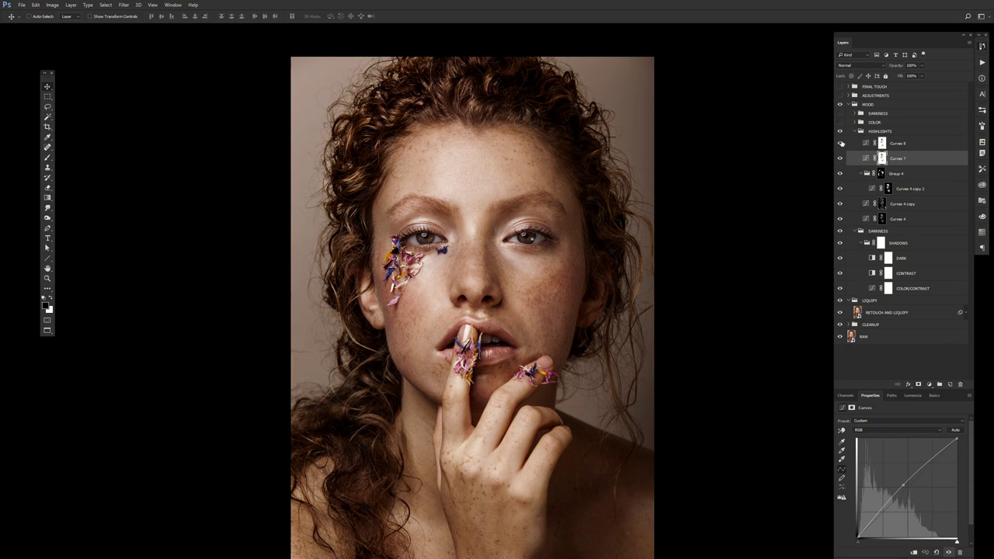
{"action": "left_click", "coordinate": [839, 143]}
{"action": "key", "text": "ctrl+i"}
{"action": "key", "text": "ctrl+i"}
{"action": "key", "text": "ctrl+alt+2"}
{"action": "key", "text": "ctrl+d"}
Recheck Curves 8 on and off, then reveal the COLOR group's layers
{"action": "left_click", "coordinate": [896, 145]}
{"action": "left_click", "coordinate": [839, 143]}
{"action": "left_click", "coordinate": [839, 143]}
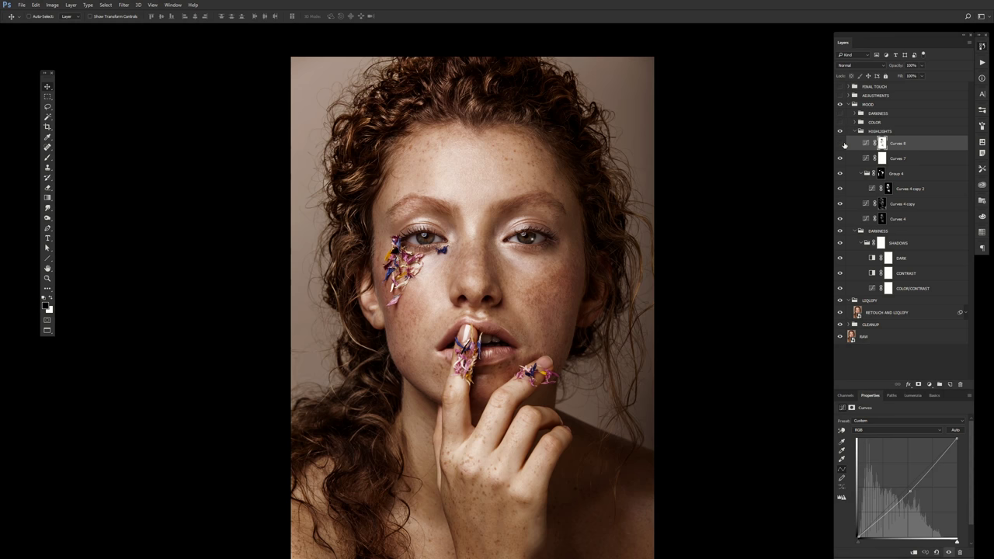
{"action": "left_click", "coordinate": [839, 143]}
{"action": "left_click", "coordinate": [848, 122]}
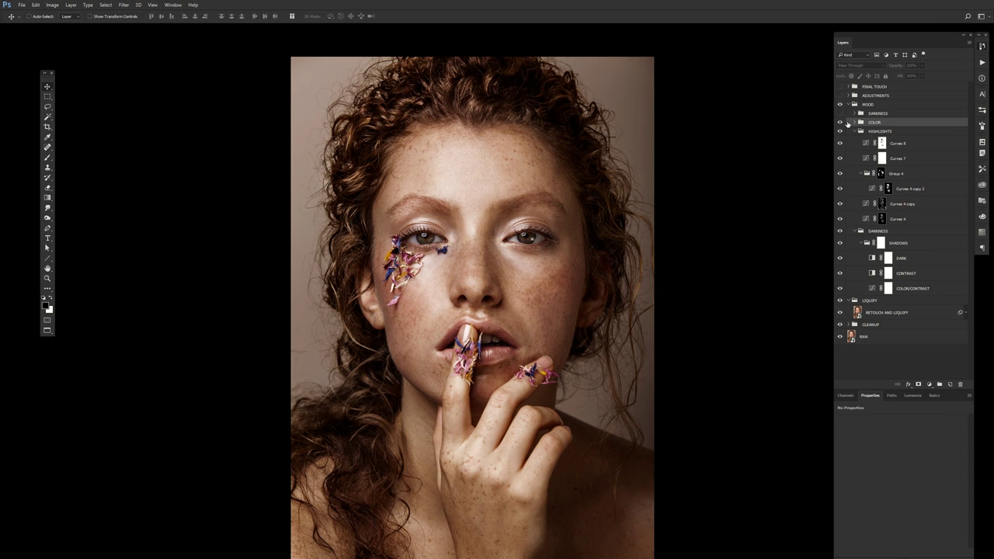
{"action": "left_click", "coordinate": [854, 123]}
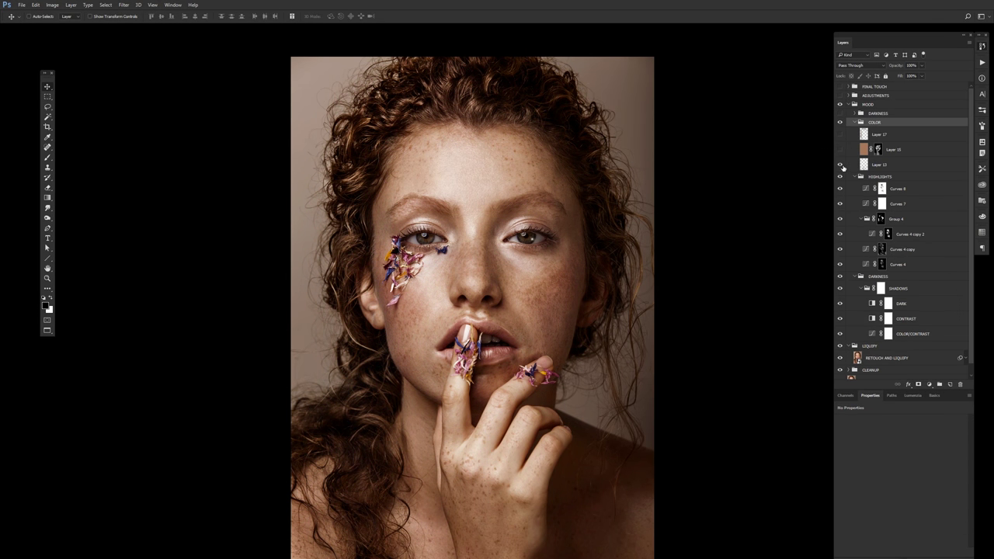
Try Layer 13 in Normal blending, keep it in Color, and compare it on and off
{"action": "left_click", "coordinate": [890, 166]}
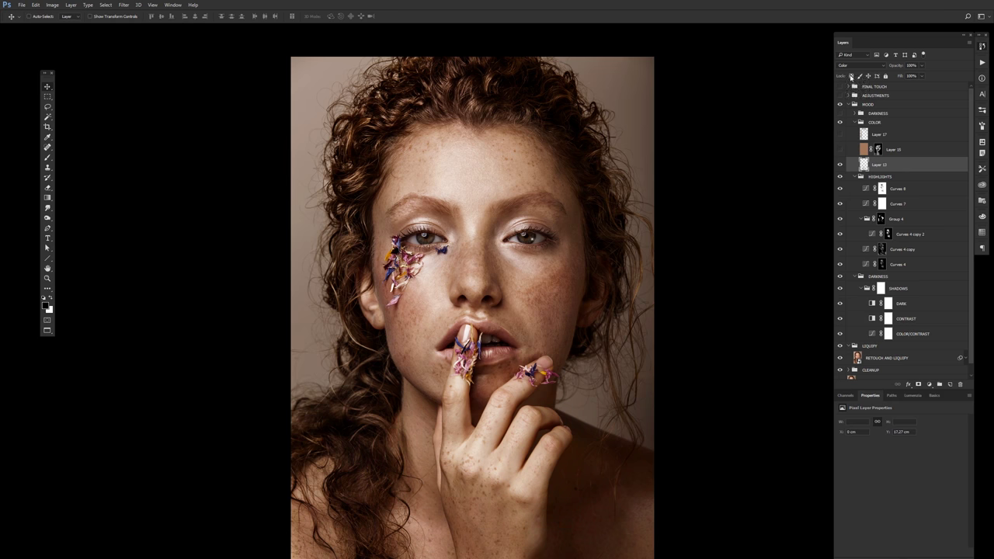
{"action": "left_click", "coordinate": [850, 66]}
{"action": "mouse_move", "coordinate": [781, 133]}
{"action": "left_mouse_down"}
{"action": "mouse_move", "coordinate": [693, 174]}
{"action": "mouse_move", "coordinate": [594, 141]}
{"action": "left_mouse_up"}
{"action": "key", "text": "shift+alt+c"}
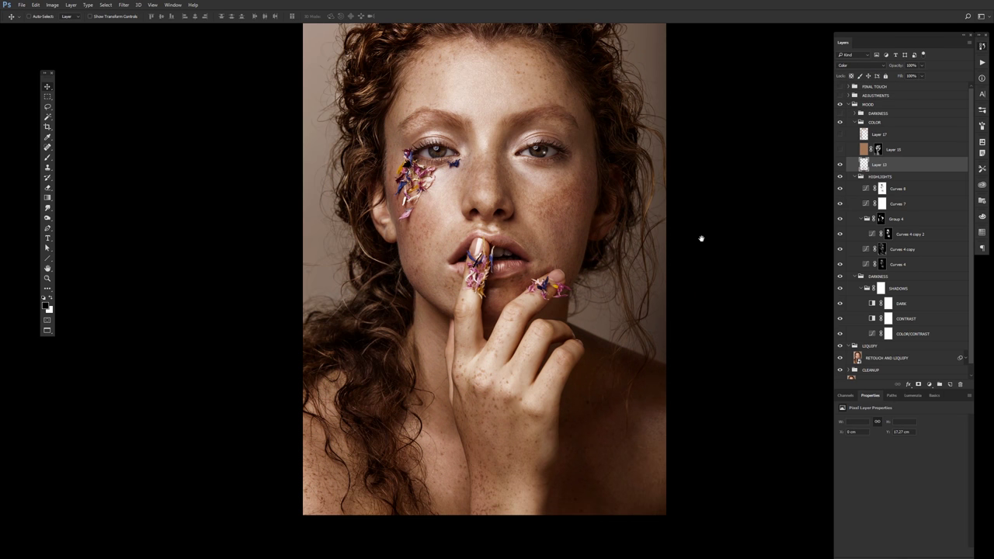
{"action": "mouse_move", "coordinate": [659, 258]}
{"action": "left_mouse_down"}
{"action": "mouse_move", "coordinate": [645, 276]}
{"action": "mouse_move", "coordinate": [641, 244]}
{"action": "left_mouse_up"}
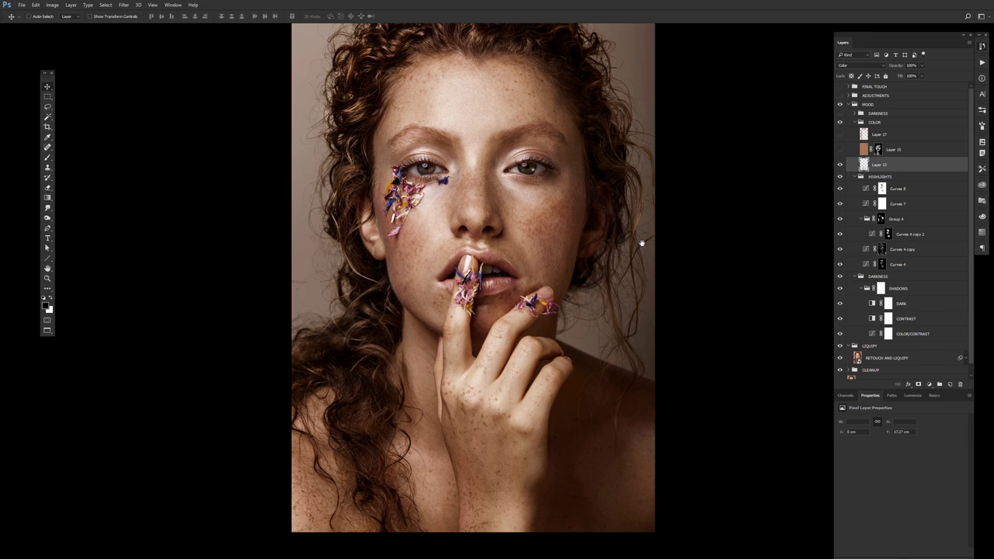
{"action": "left_click", "coordinate": [839, 166]}
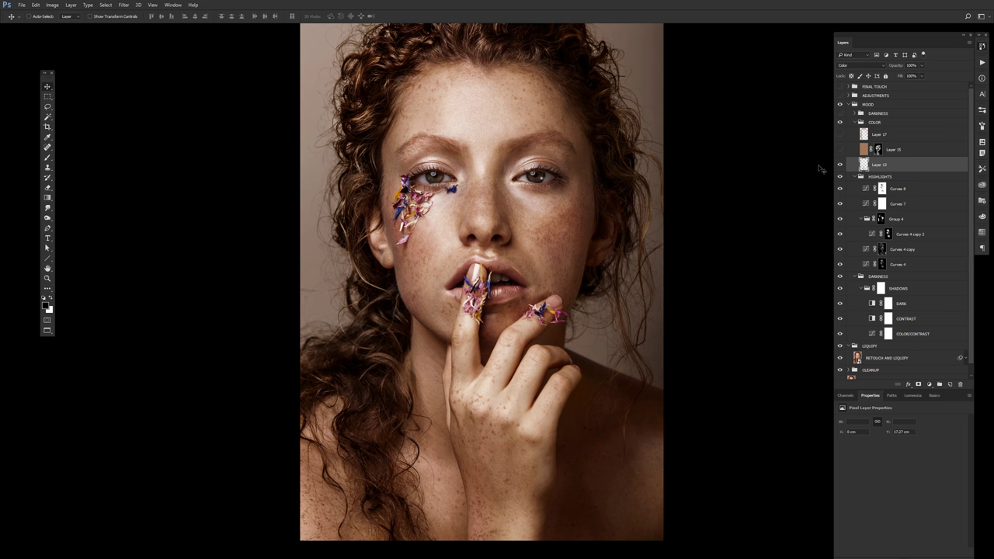
{"action": "mouse_move", "coordinate": [691, 209]}
{"action": "left_mouse_down"}
{"action": "mouse_move", "coordinate": [702, 217]}
{"action": "mouse_move", "coordinate": [645, 220]}
{"action": "left_mouse_up"}
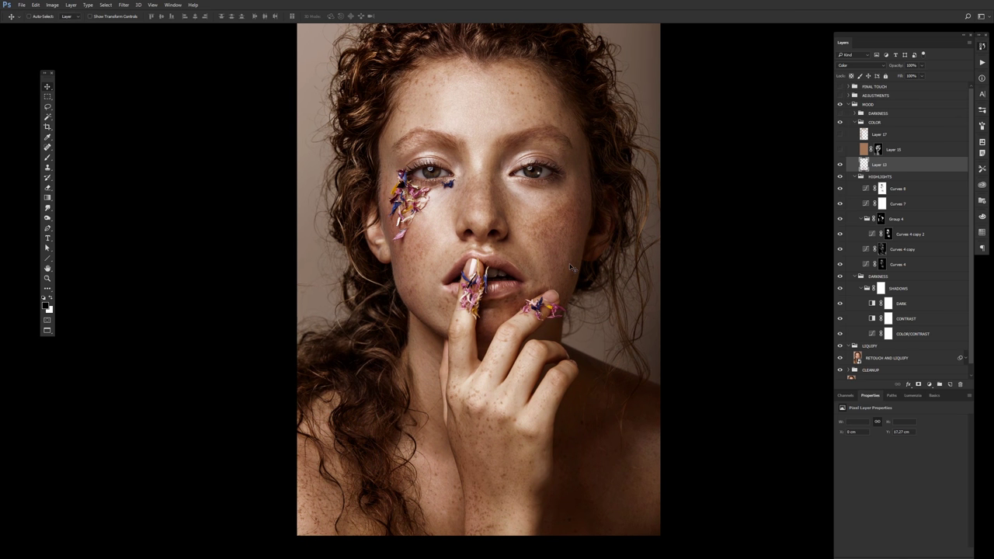
Compare Layer 15's warm brown tint, sample the cheek skin tone, and view its mask
{"action": "left_click", "coordinate": [889, 151]}
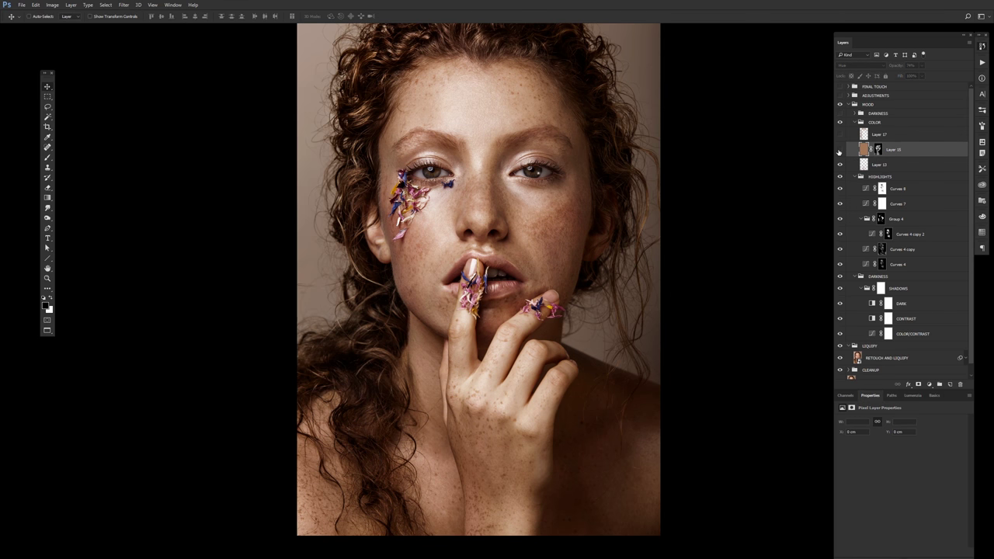
{"action": "left_click", "coordinate": [839, 149]}
{"action": "left_click", "coordinate": [839, 149]}
{"action": "key", "text": "i"}
{"action": "left_click", "coordinate": [534, 220]}
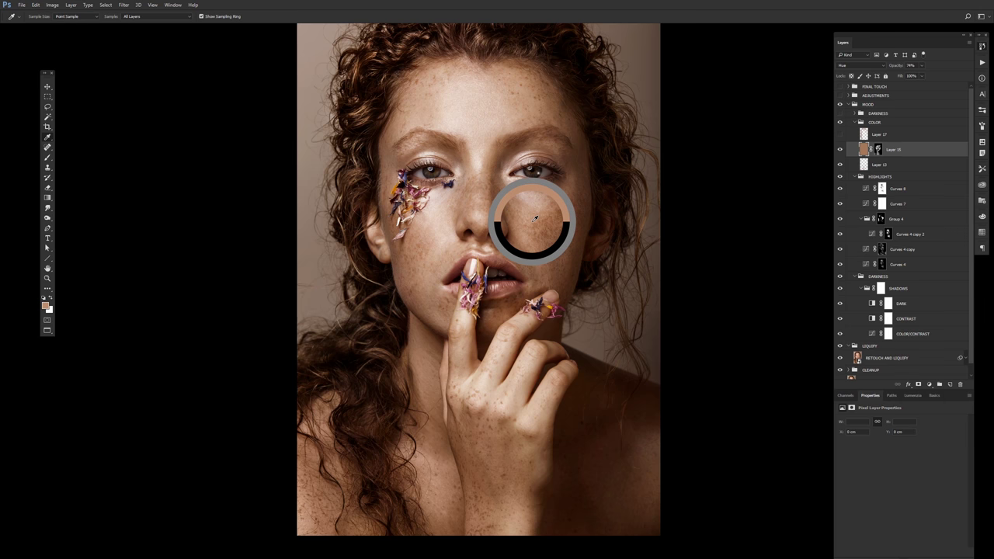
{"action": "left_click", "coordinate": [534, 219]}
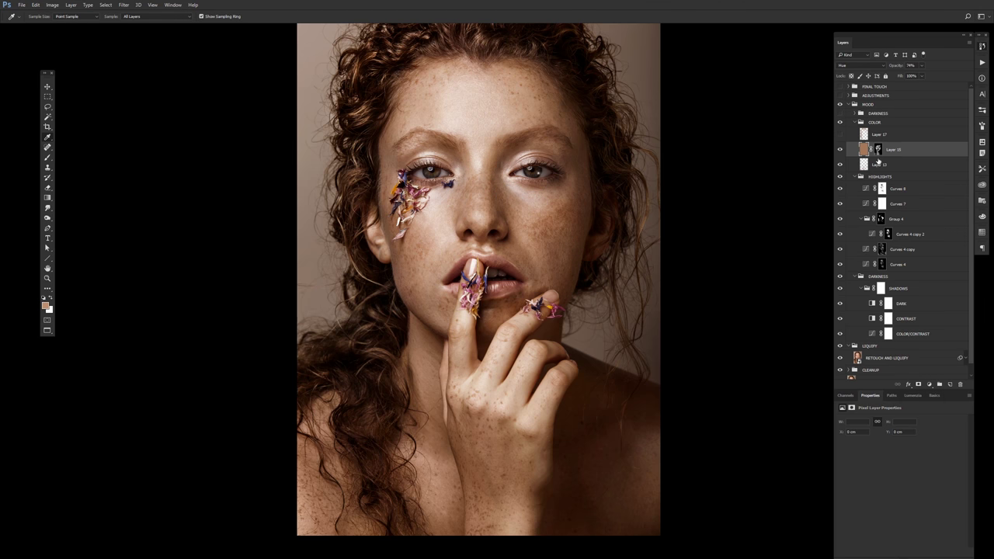
{"action": "left_click", "coordinate": [878, 150], "text": "alt"}
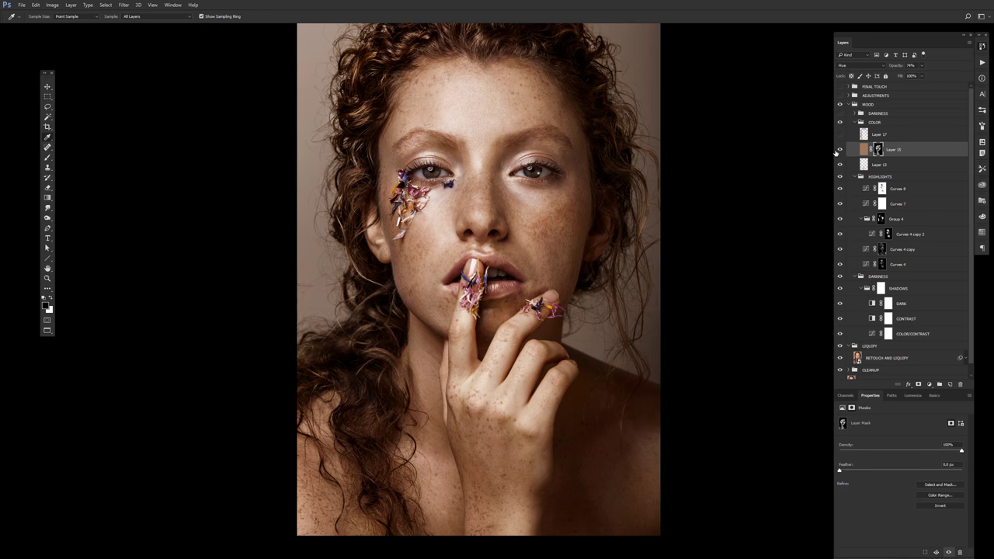
{"action": "key", "text": "v"}
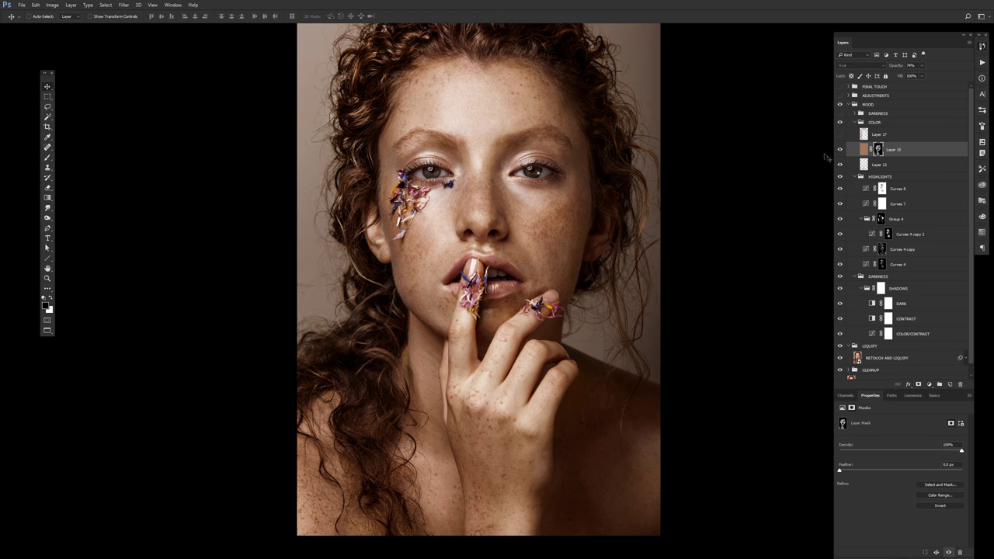
Set Layer 17 to Color blending at 33% opacity and compare the toning on and off
{"action": "left_click", "coordinate": [852, 133]}
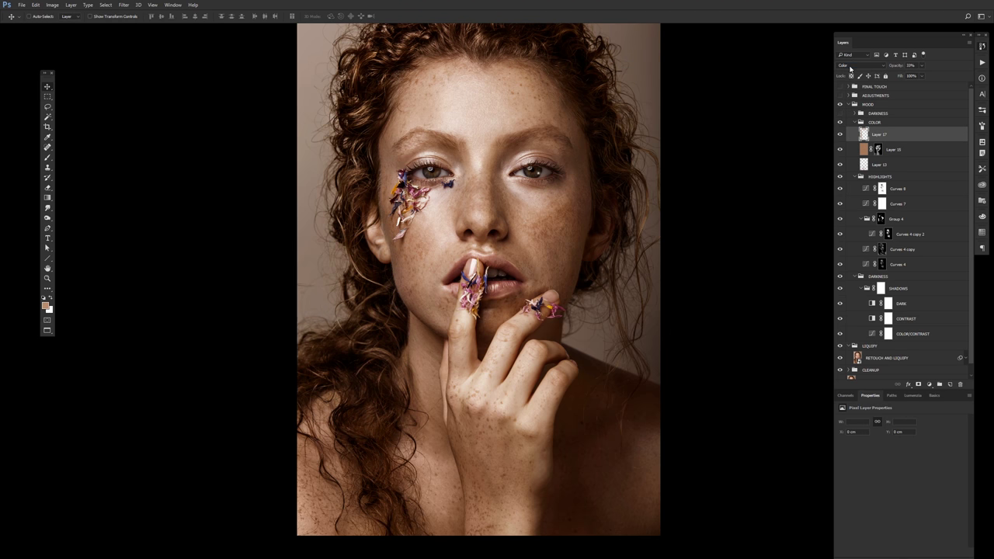
{"action": "left_click", "coordinate": [854, 65]}
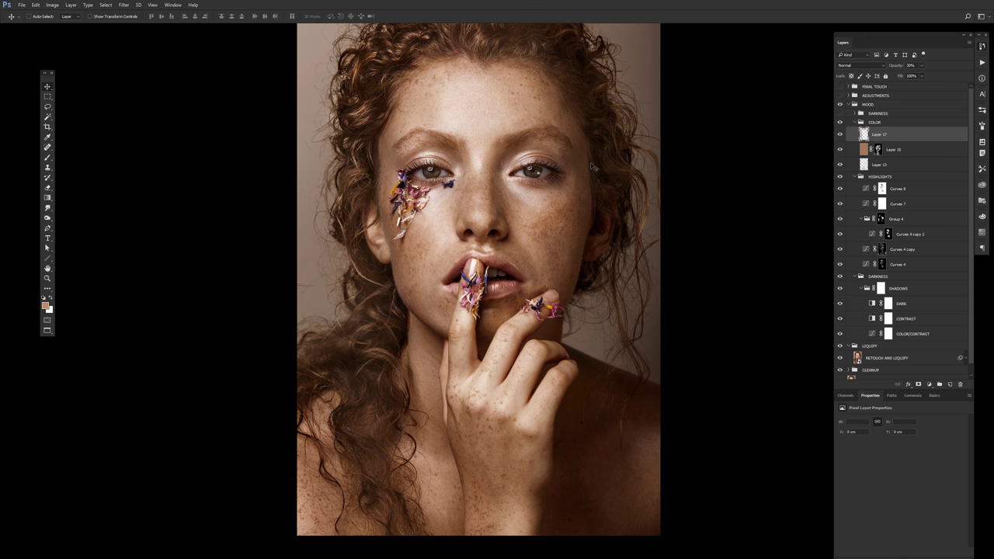
{"action": "key", "text": "0"}
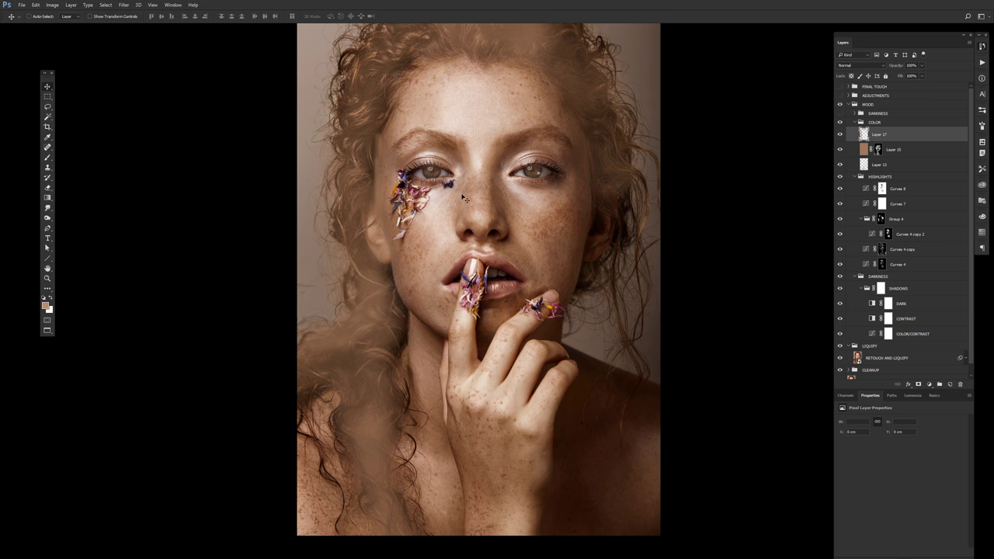
{"action": "key", "text": "3"}
{"action": "key", "text": "0"}
{"action": "key", "text": "3"}
{"action": "key", "text": "3"}
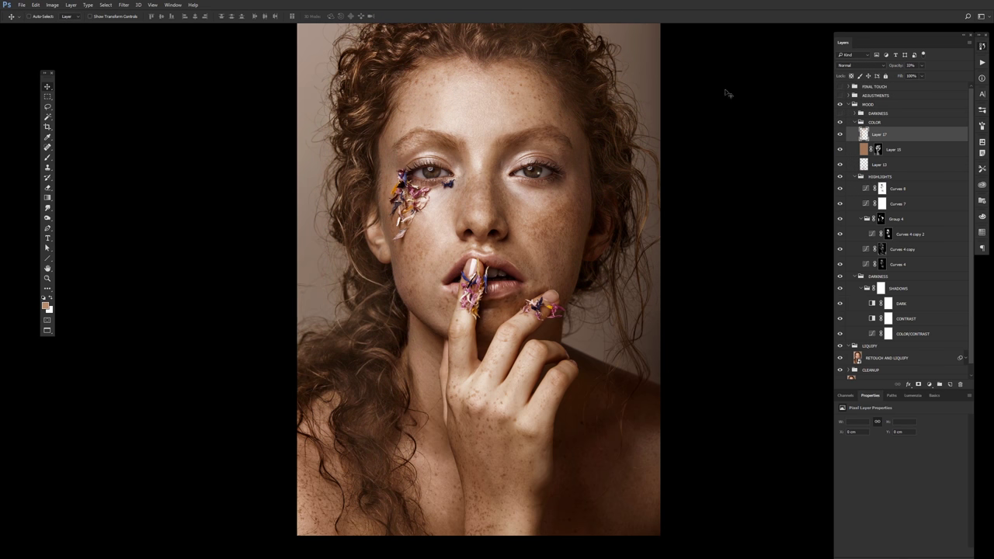
{"action": "left_click", "coordinate": [854, 65]}
{"action": "left_click", "coordinate": [850, 211]}
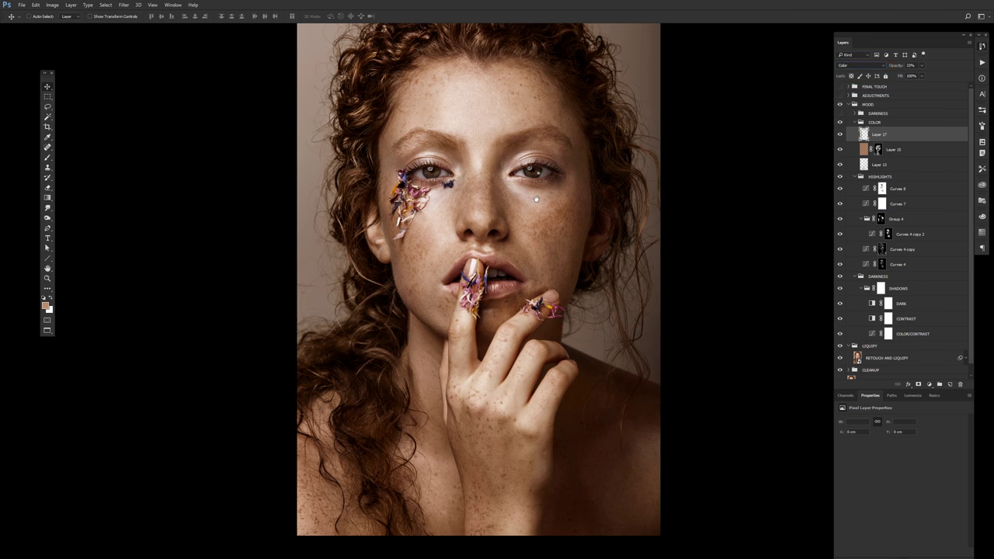
{"action": "left_click", "coordinate": [840, 135]}
{"action": "left_click", "coordinate": [840, 135]}
{"action": "left_click", "coordinate": [877, 114]}
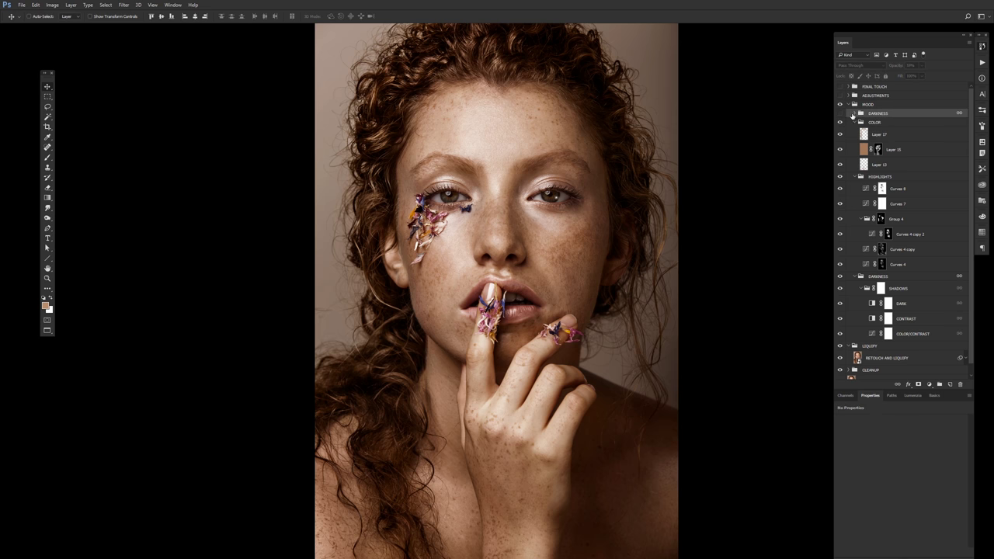
Turn on the DARKNESS group and view the Color Balance 1 settings and mask
{"action": "left_click", "coordinate": [839, 115]}
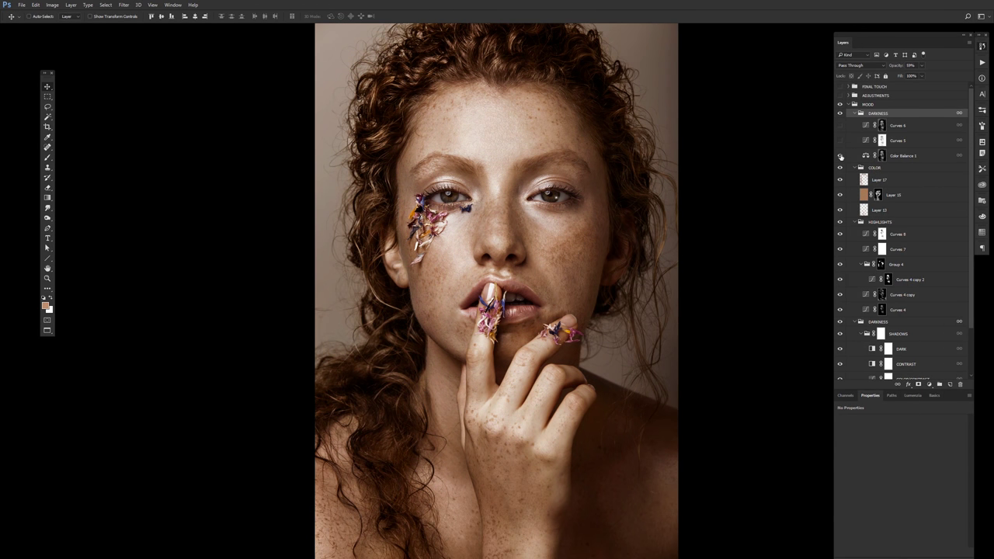
{"action": "left_click", "coordinate": [886, 155]}
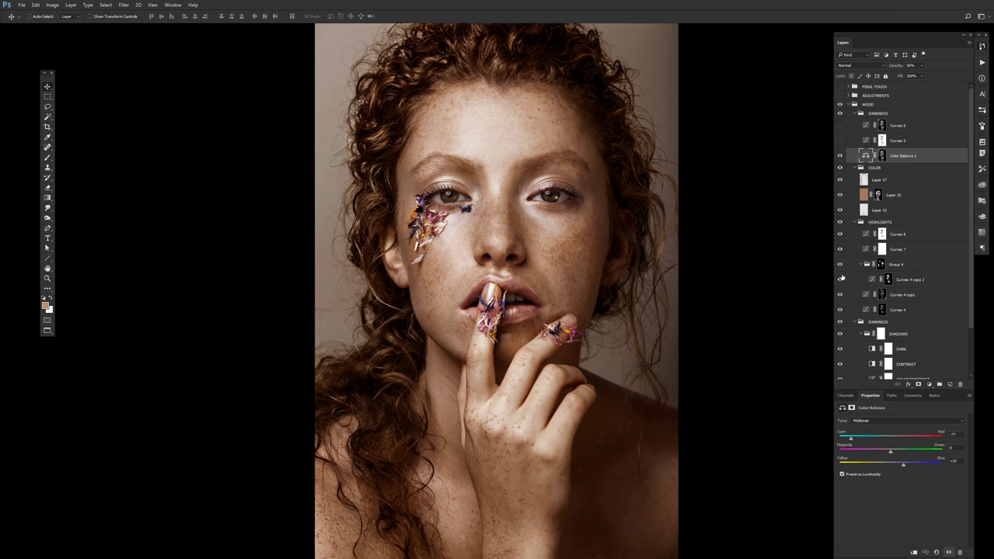
{"action": "left_click", "coordinate": [881, 156], "text": "alt"}
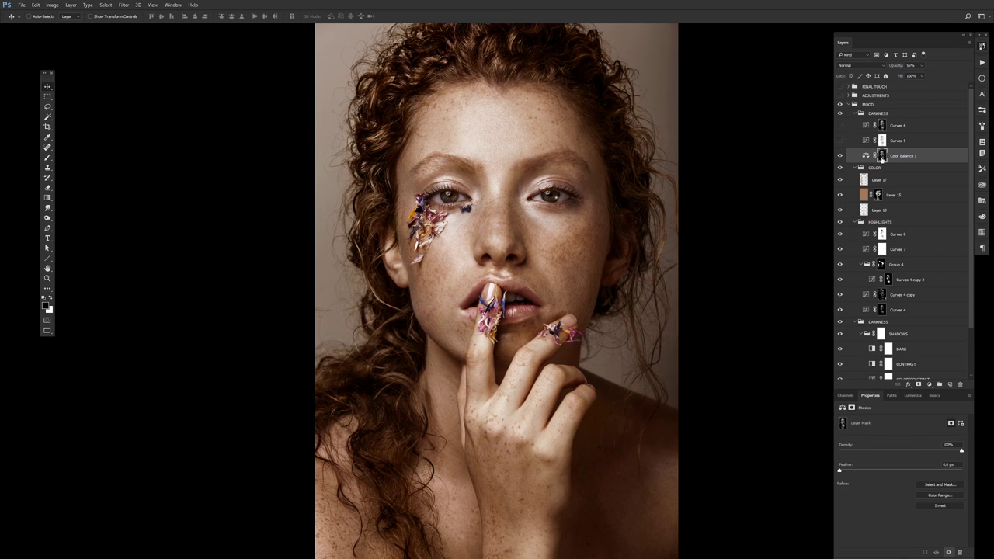
{"action": "left_click", "coordinate": [881, 156], "text": "alt"}
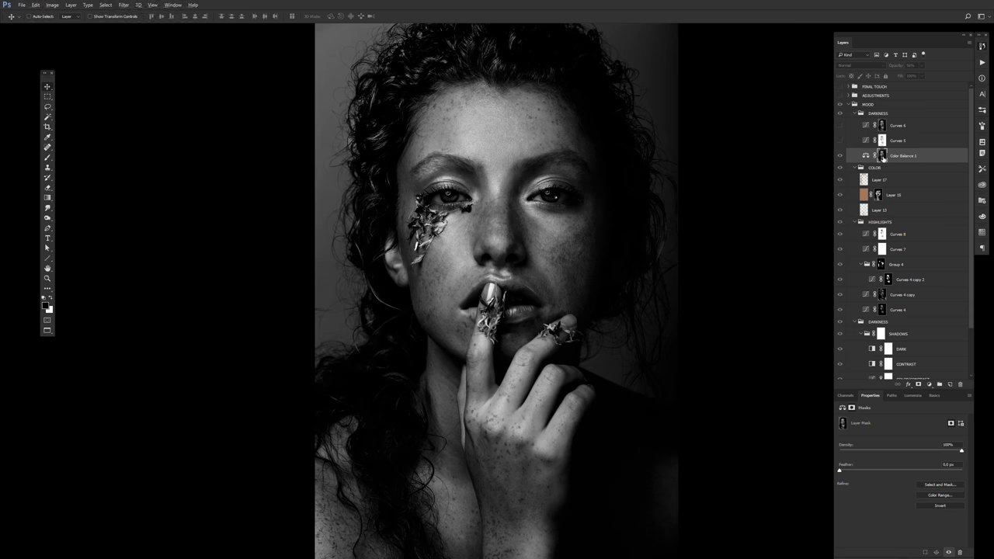
{"action": "left_click", "coordinate": [881, 157], "text": "alt"}
{"action": "left_click", "coordinate": [881, 156], "text": "alt"}
Inspect the Red, Green and Blue channels individually, then return to the composite
{"action": "left_click", "coordinate": [846, 395]}
{"action": "left_click", "coordinate": [845, 395]}
{"action": "scroll", "coordinate": [887, 460], "scroll_direction": "up", "scroll_amount": 1}
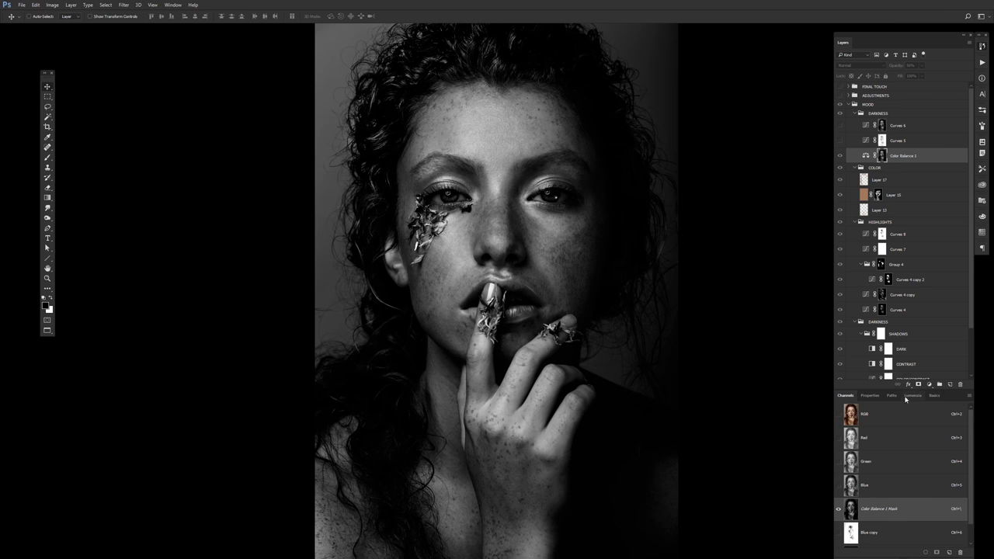
{"action": "left_click", "coordinate": [892, 487]}
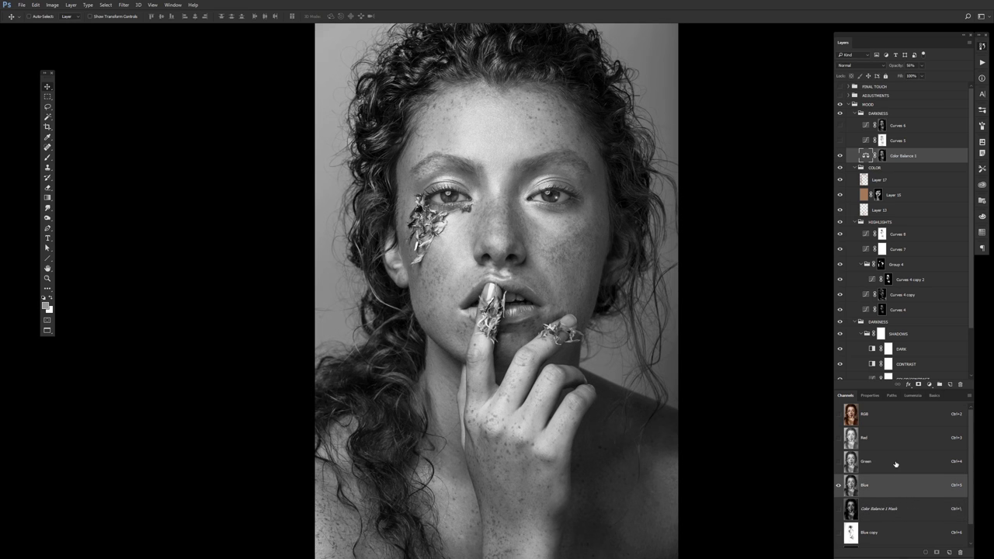
{"action": "left_click", "coordinate": [895, 464]}
{"action": "left_click", "coordinate": [897, 469]}
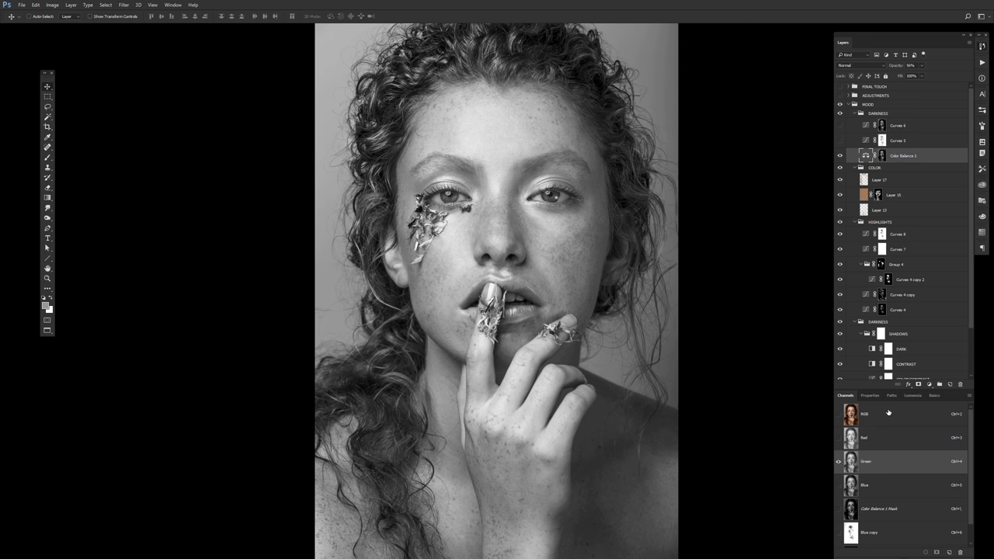
{"action": "left_click", "coordinate": [882, 439]}
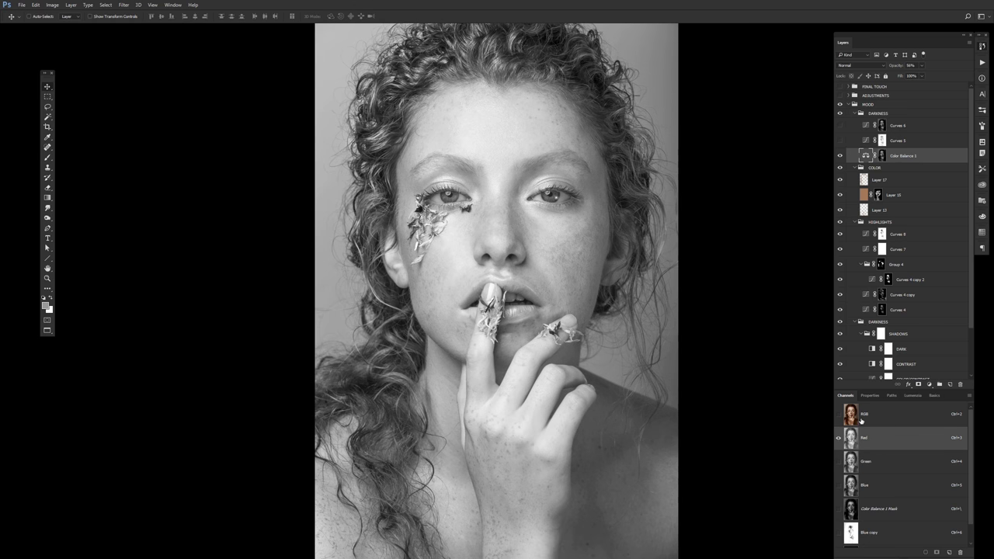
{"action": "left_click", "coordinate": [892, 488]}
{"action": "left_click", "coordinate": [887, 464]}
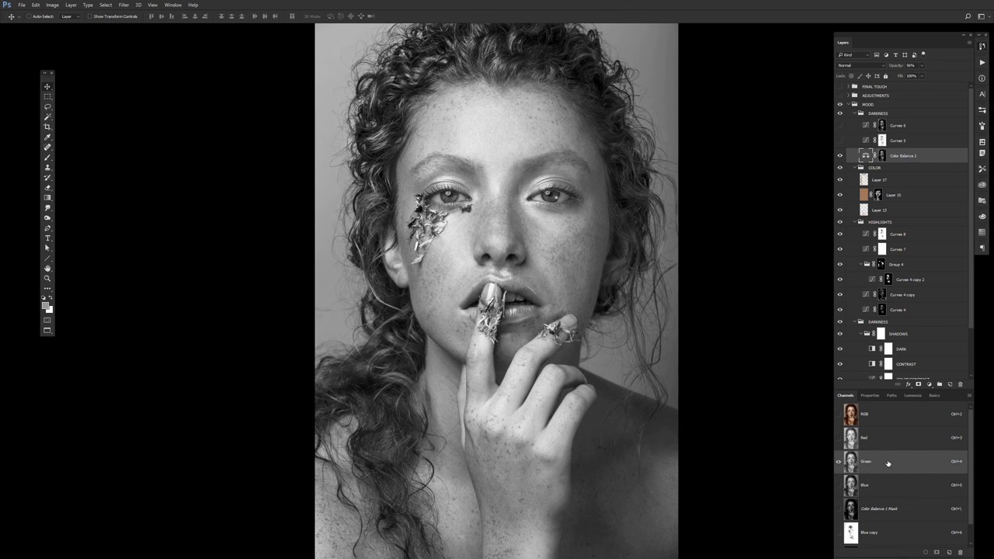
{"action": "left_click", "coordinate": [897, 417]}
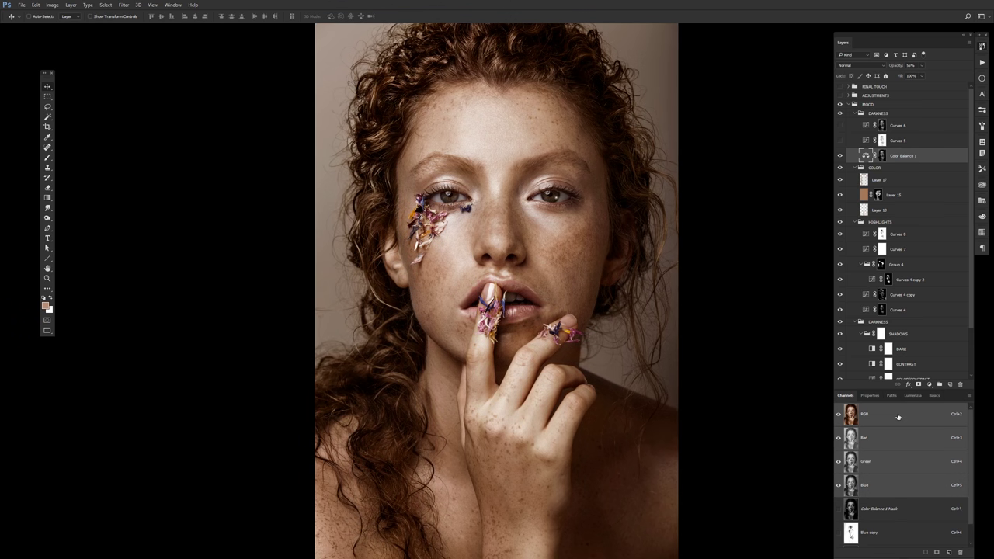
Review the Color Balance 1 settings and view the Curves 5 curve and mask
{"action": "left_click", "coordinate": [882, 156]}
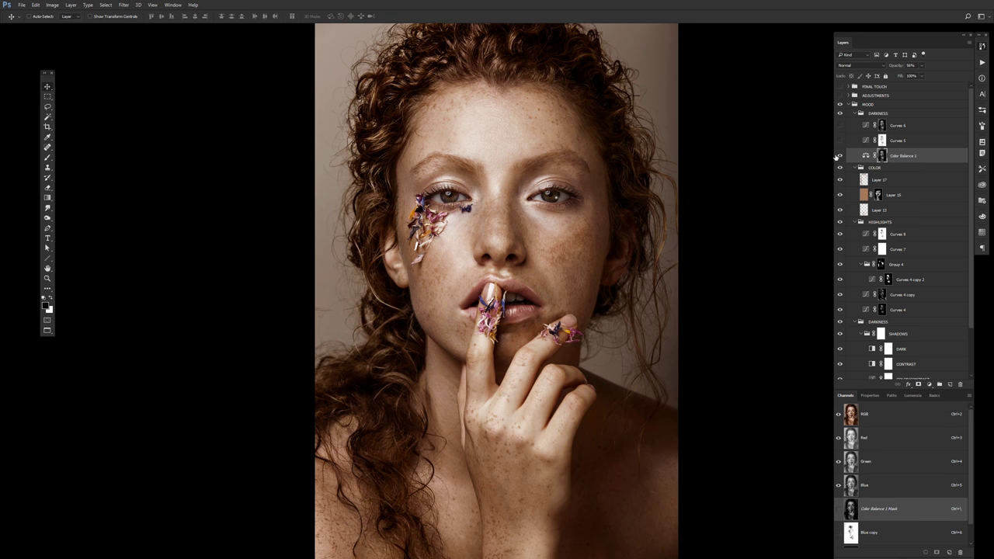
{"action": "left_click", "coordinate": [865, 157]}
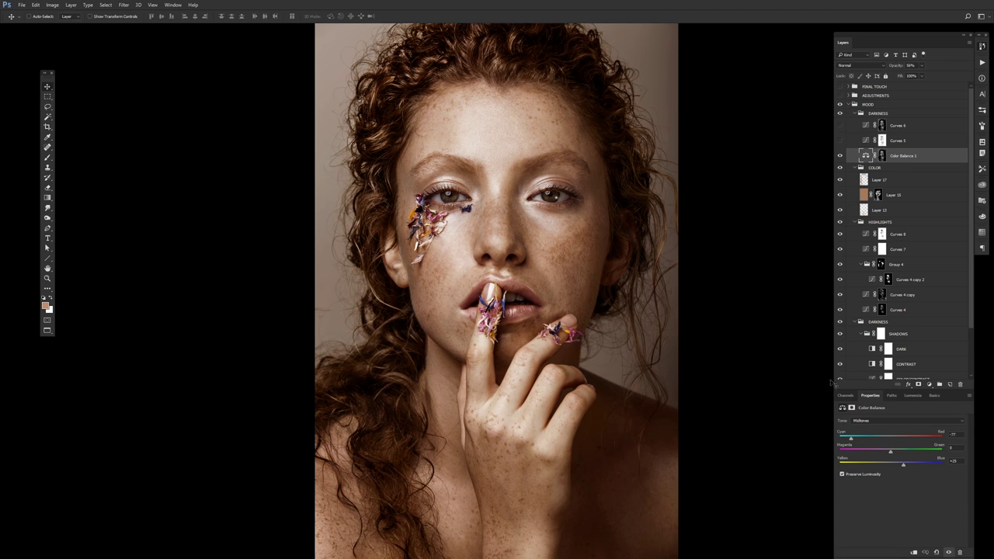
{"action": "left_click", "coordinate": [947, 138]}
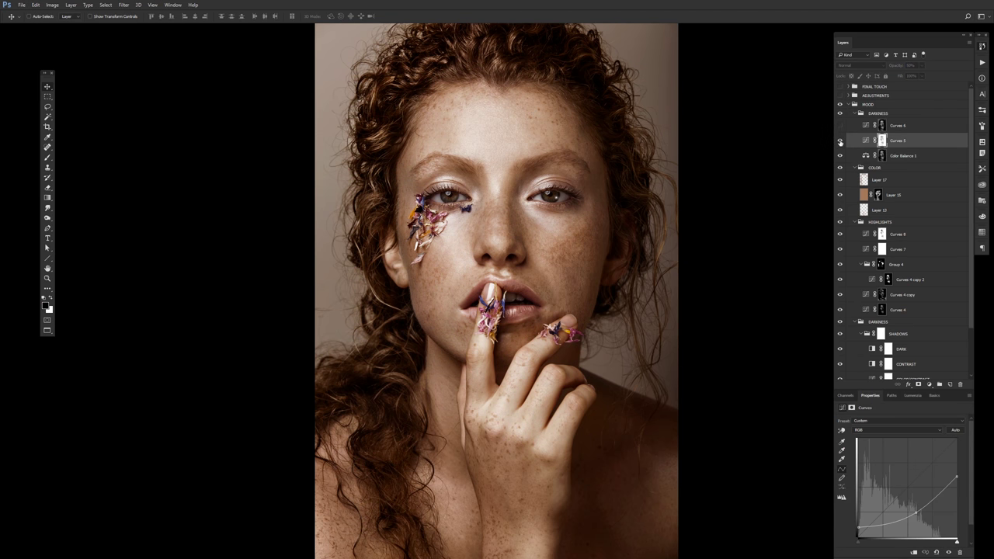
{"action": "left_click", "coordinate": [838, 141]}
{"action": "left_click", "coordinate": [840, 141]}
{"action": "left_click", "coordinate": [882, 140], "text": "alt"}
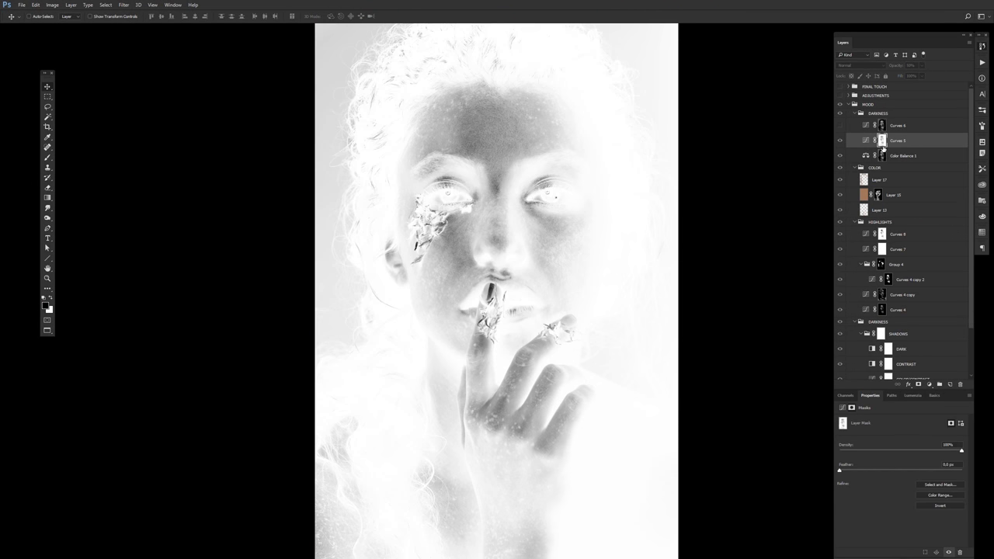
Check the Color Balance 1 mask, trying an inversion and reverting it
{"action": "left_click", "coordinate": [882, 156]}
{"action": "left_click", "coordinate": [881, 156], "text": "alt"}
{"action": "left_click", "coordinate": [882, 156], "text": "alt"}
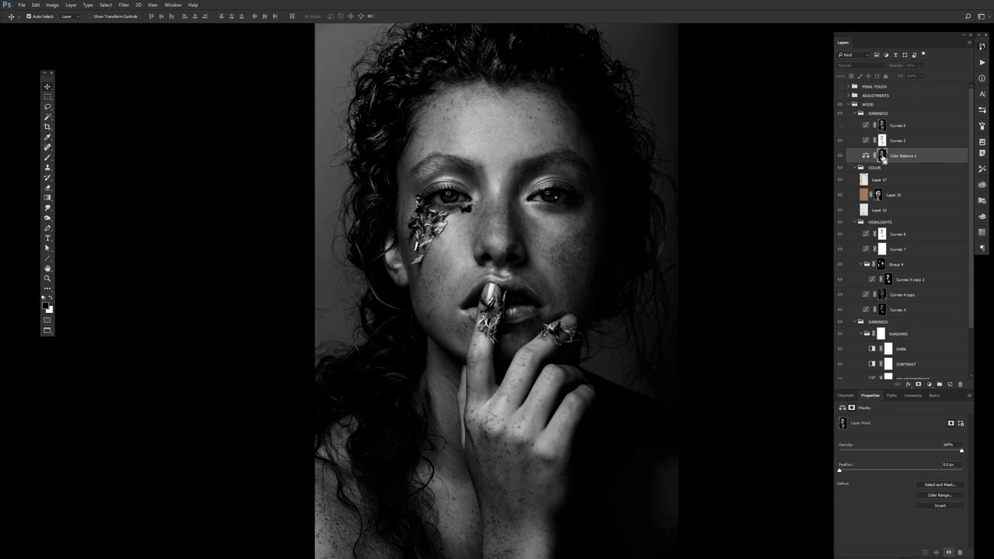
{"action": "key", "text": "ctrl+i"}
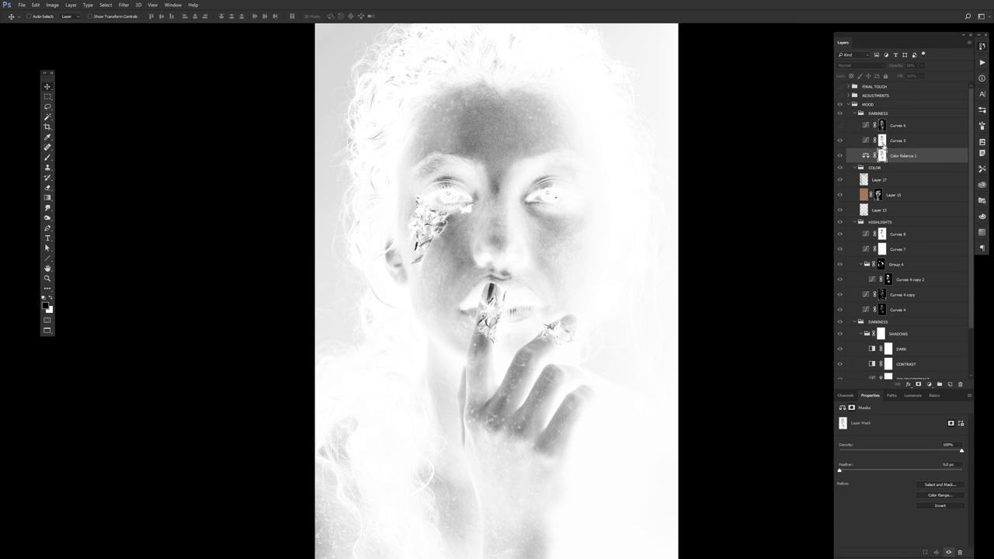
{"action": "key", "text": "ctrl+i"}
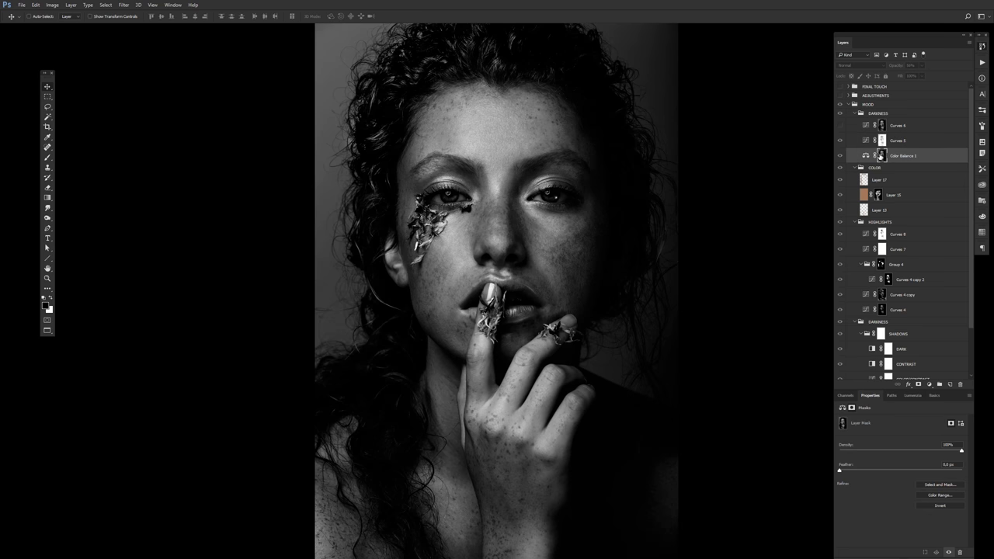
Compare the portrait with and without Curves 5 and Curves 6, and view Curves 6's mask
{"action": "left_click", "coordinate": [880, 141], "text": "alt"}
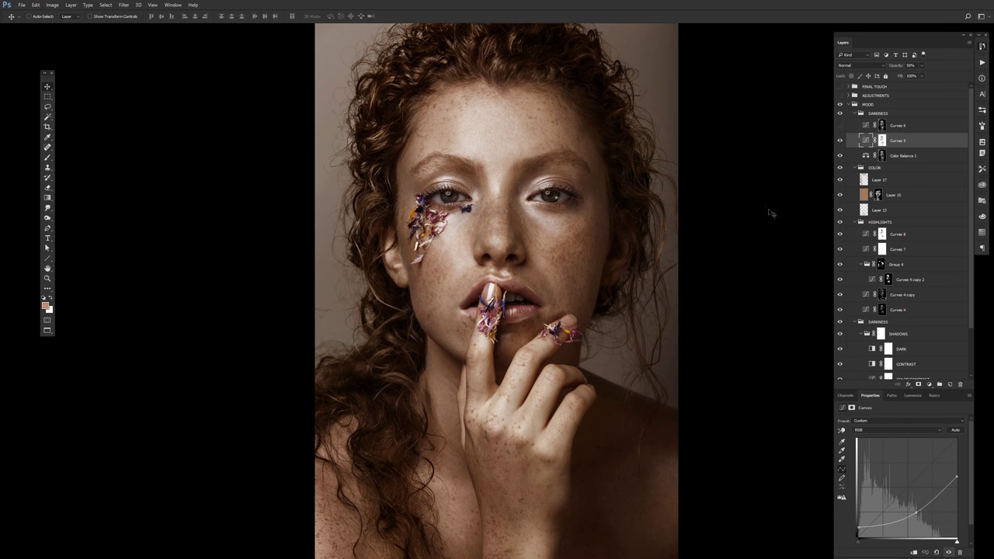
{"action": "left_click", "coordinate": [838, 142]}
{"action": "left_click", "coordinate": [838, 141]}
{"action": "left_click", "coordinate": [838, 142]}
{"action": "left_click", "coordinate": [838, 140]}
{"action": "left_click", "coordinate": [930, 127]}
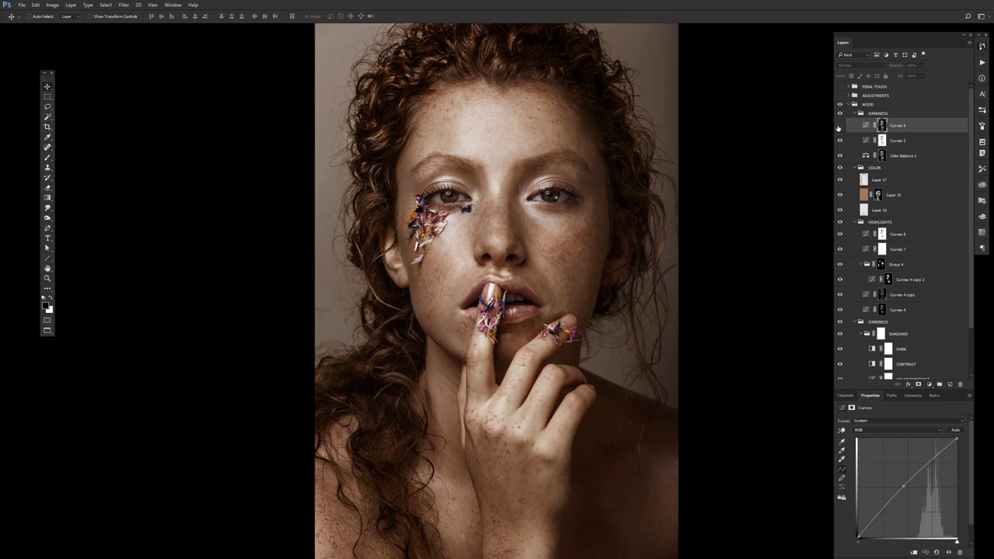
{"action": "left_click", "coordinate": [839, 126]}
{"action": "left_click", "coordinate": [839, 126]}
{"action": "left_click", "coordinate": [839, 127]}
{"action": "left_click", "coordinate": [881, 126], "text": "alt"}
{"action": "left_click", "coordinate": [839, 126]}
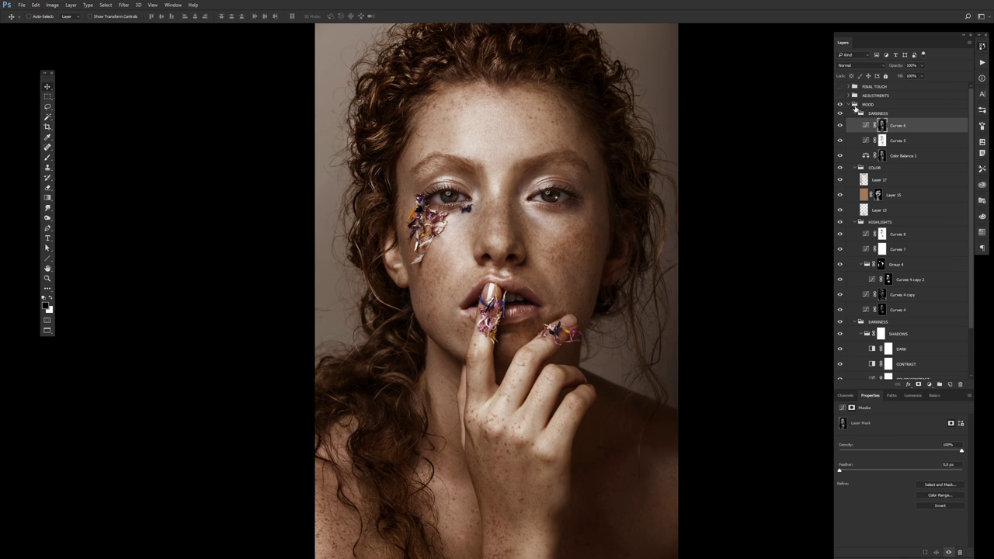
Expand and enable the ADJUSTMENTS group and compare the image with and without Layer 12
{"action": "left_click", "coordinate": [854, 95]}
{"action": "left_click", "coordinate": [839, 95]}
{"action": "left_click", "coordinate": [843, 199]}
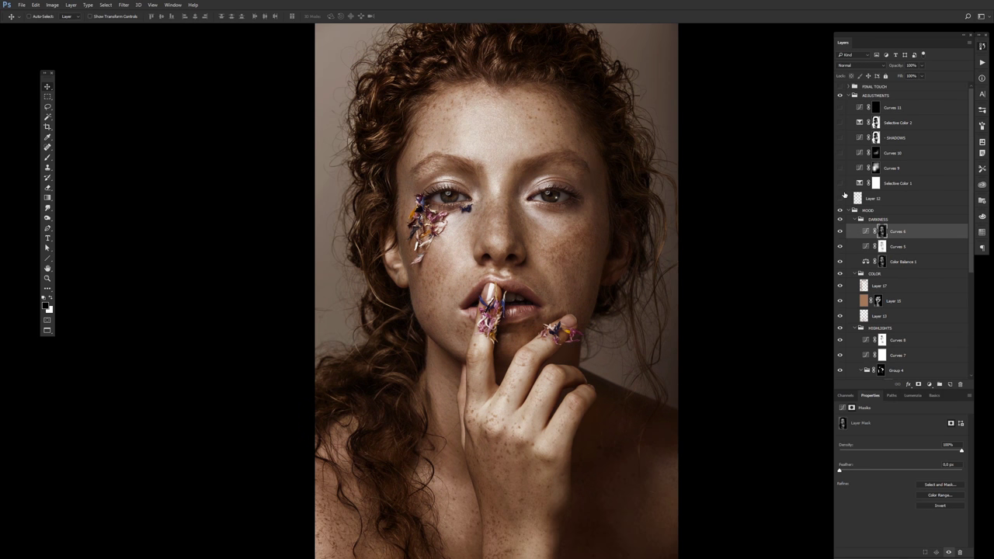
{"action": "left_click", "coordinate": [839, 200]}
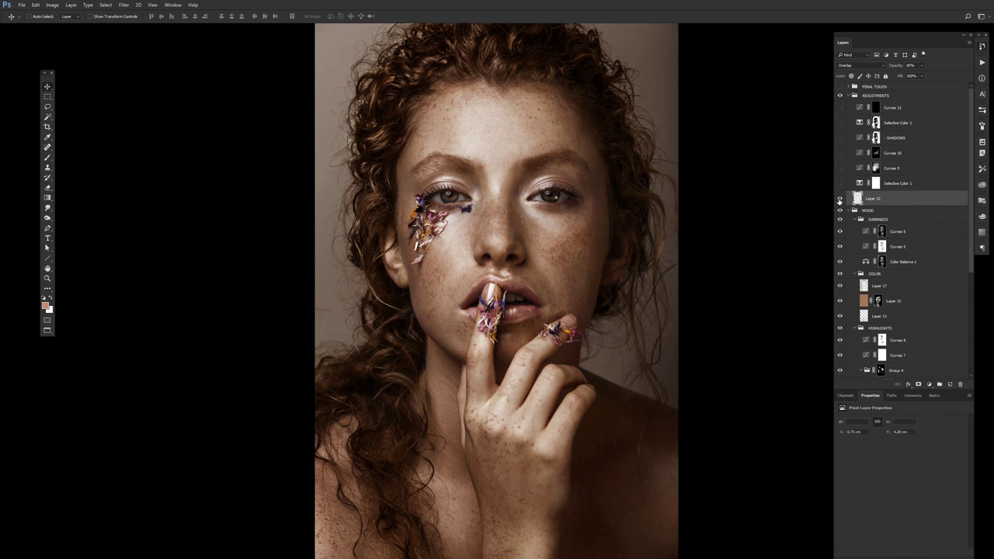
{"action": "left_click", "coordinate": [839, 200]}
{"action": "scroll", "coordinate": [598, 197], "scroll_direction": "up", "scroll_amount": 5}
{"action": "scroll", "coordinate": [574, 193], "scroll_direction": "down", "scroll_amount": 2}
{"action": "scroll", "coordinate": [559, 190], "scroll_direction": "down", "scroll_amount": 2}
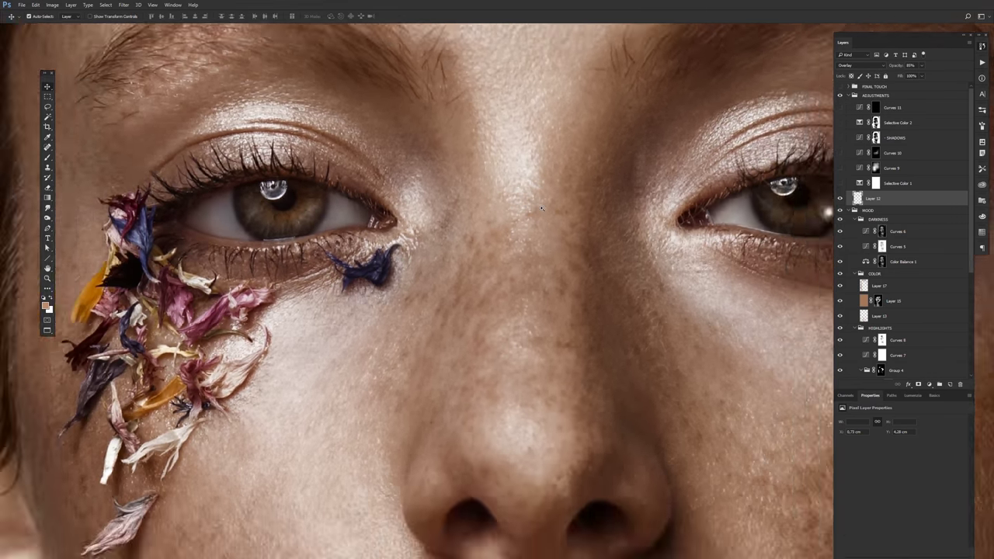
{"action": "scroll", "coordinate": [550, 188], "scroll_direction": "down", "scroll_amount": 1}
{"action": "scroll", "coordinate": [550, 188], "scroll_direction": "up", "scroll_amount": 1}
Try Layer 12 in Normal, return it to Overlay at 85%, and compare the brows
{"action": "left_click", "coordinate": [860, 65]}
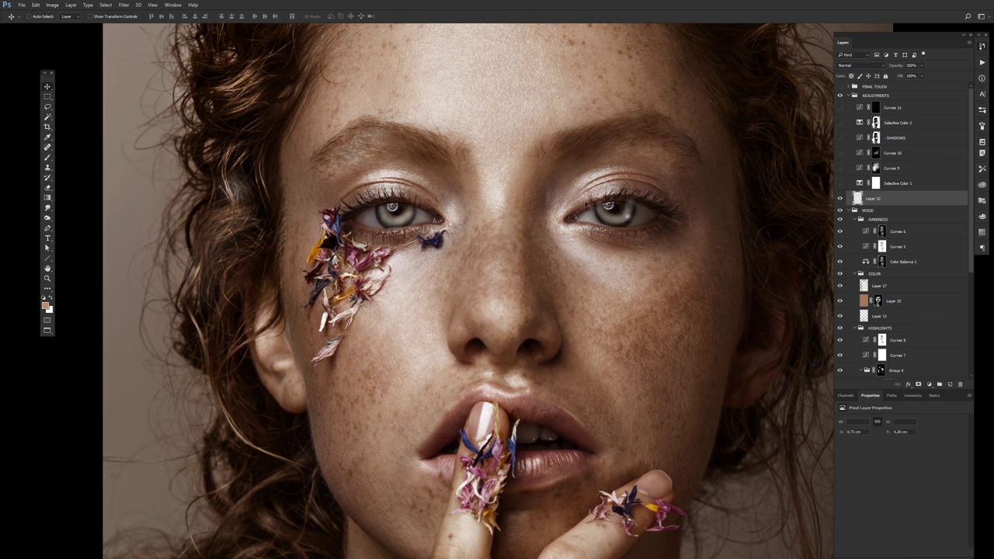
{"action": "left_click", "coordinate": [853, 65]}
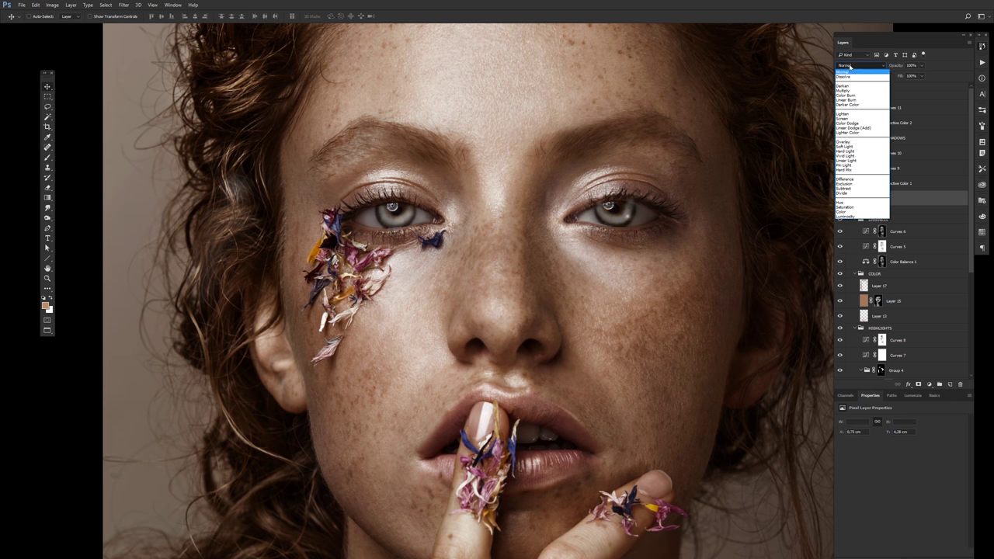
{"action": "left_click", "coordinate": [854, 142]}
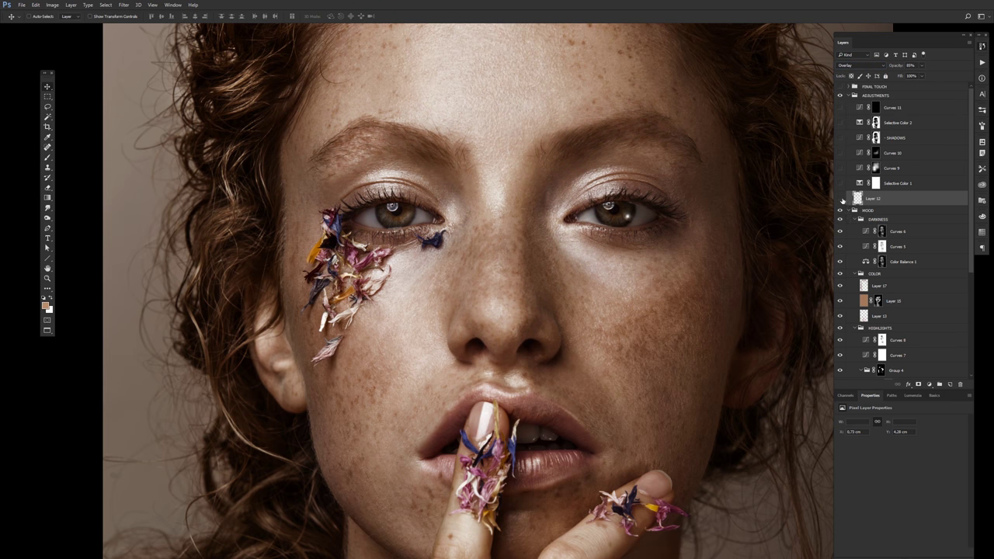
{"action": "left_click", "coordinate": [839, 198]}
{"action": "left_click", "coordinate": [839, 198]}
{"action": "left_click", "coordinate": [840, 198]}
{"action": "left_click", "coordinate": [839, 199]}
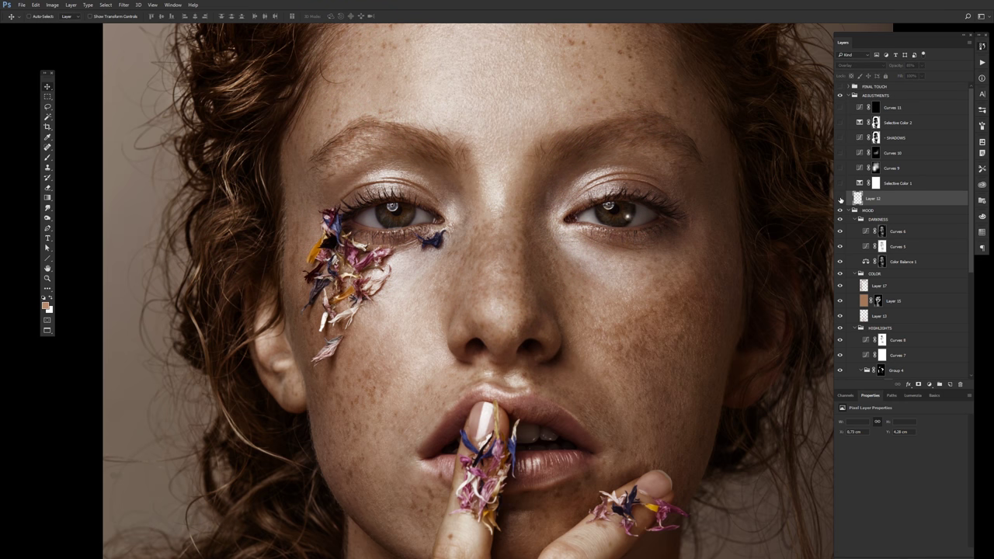
{"action": "left_click", "coordinate": [839, 199]}
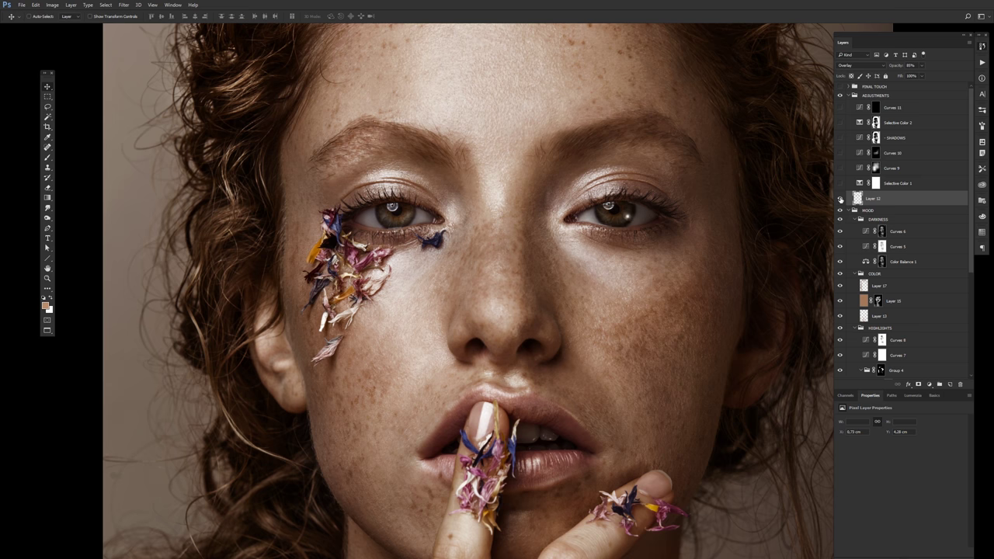
{"action": "left_click", "coordinate": [839, 199]}
{"action": "left_click", "coordinate": [839, 199]}
Set Selective Color 1's Blacks Yellow value to -3
{"action": "left_click", "coordinate": [938, 168]}
{"action": "left_click", "coordinate": [852, 184]}
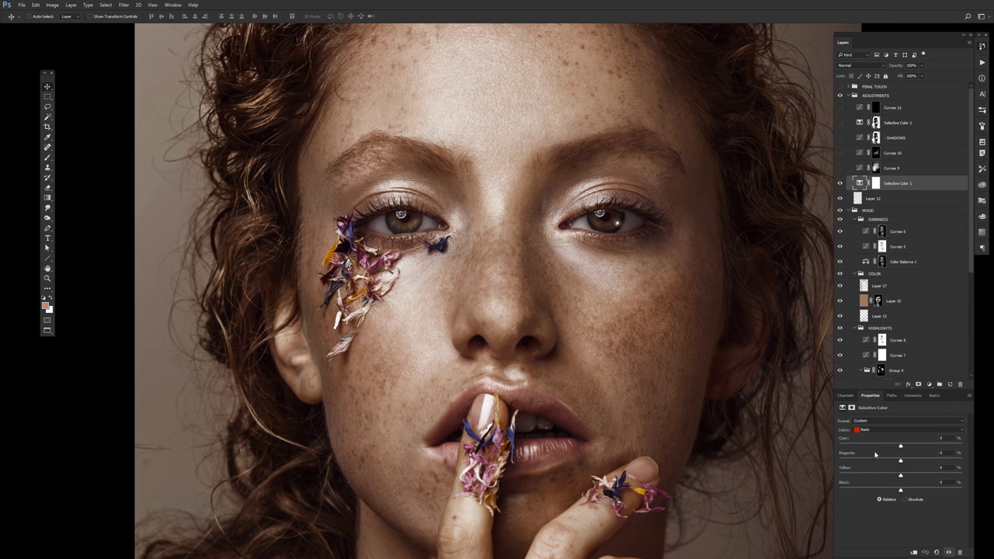
{"action": "left_click", "coordinate": [892, 429]}
{"action": "left_click", "coordinate": [865, 487]}
{"action": "mouse_move", "coordinate": [681, 367]}
{"action": "left_mouse_down"}
{"action": "mouse_move", "coordinate": [503, 317]}
{"action": "mouse_move", "coordinate": [628, 289]}
{"action": "left_mouse_up"}
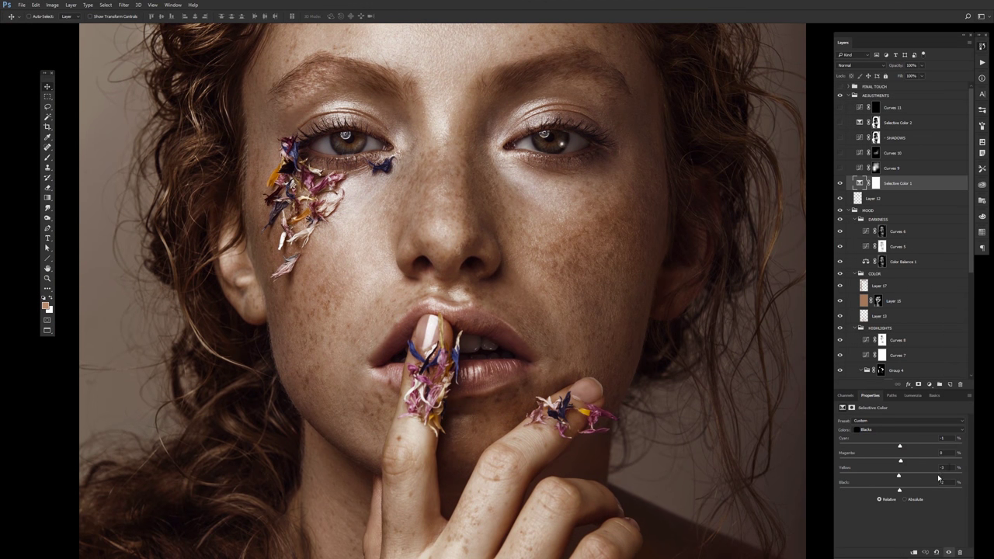
{"action": "left_click_drag", "start_coordinate": [899, 472], "coordinate": [897, 472]}
Toggle Selective Color 1 off and on to compare, then fit the portrait on screen
{"action": "left_click_drag", "start_coordinate": [678, 287], "coordinate": [674, 331]}
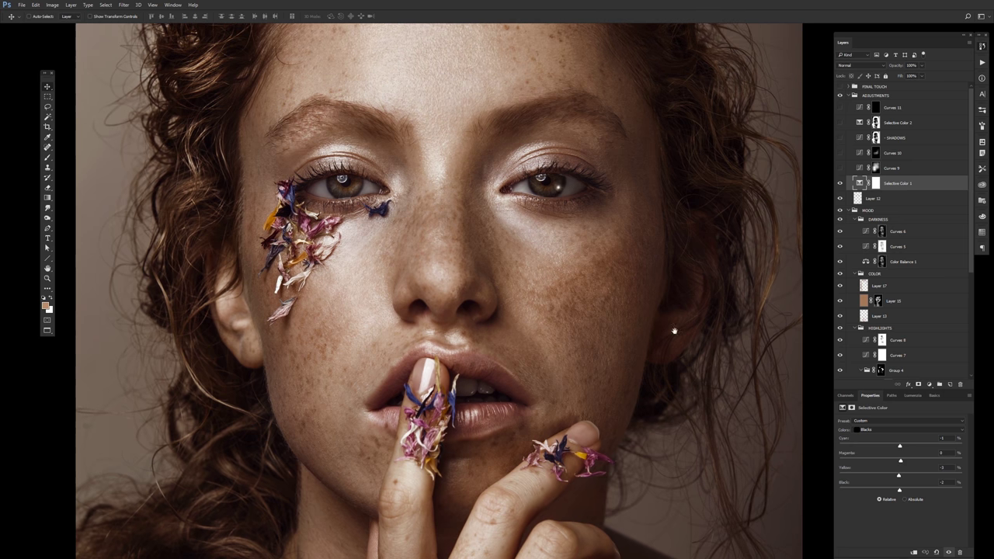
{"action": "left_click", "coordinate": [840, 183]}
{"action": "left_click", "coordinate": [840, 183]}
{"action": "key", "text": "ctrl+0"}
{"action": "left_click", "coordinate": [897, 165]}
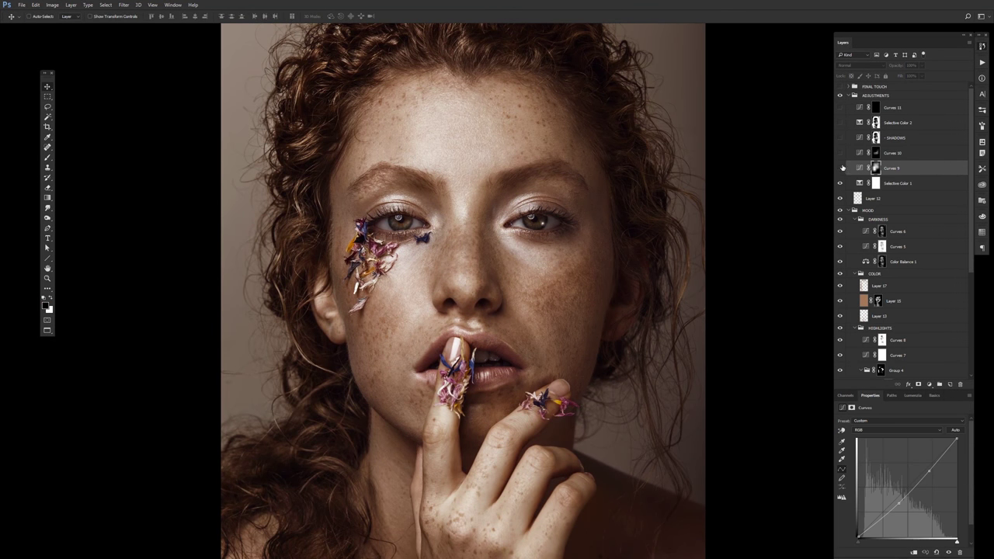
Compare Curves 9 and Curves 10 off and on, leaving both switched on
{"action": "left_click", "coordinate": [839, 167]}
{"action": "left_click", "coordinate": [839, 167]}
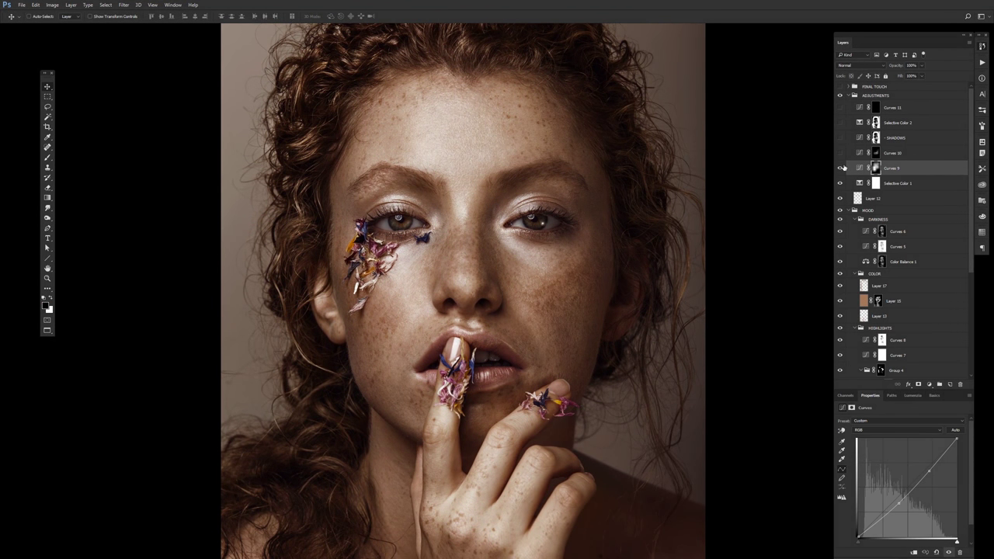
{"action": "left_click", "coordinate": [839, 153]}
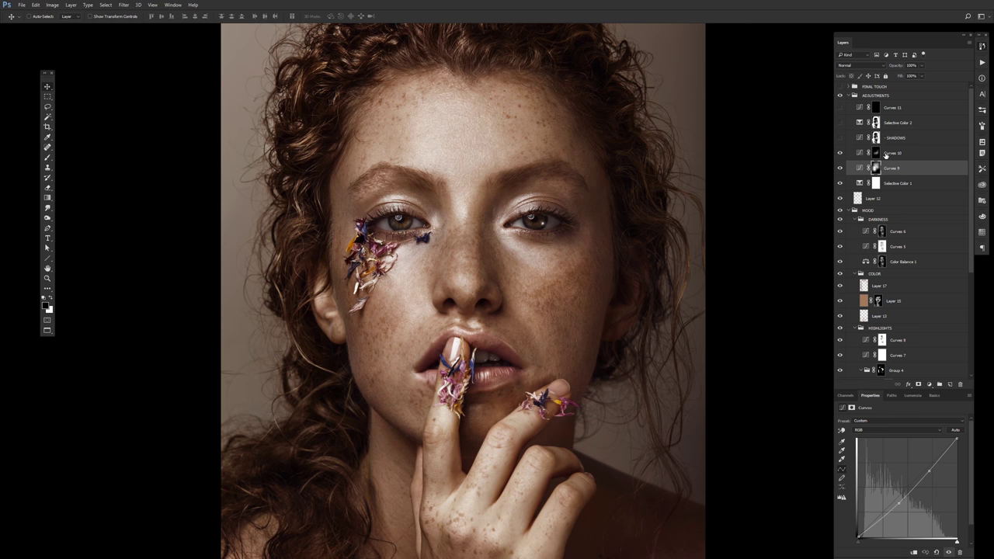
{"action": "left_click", "coordinate": [887, 154]}
{"action": "left_click", "coordinate": [839, 153]}
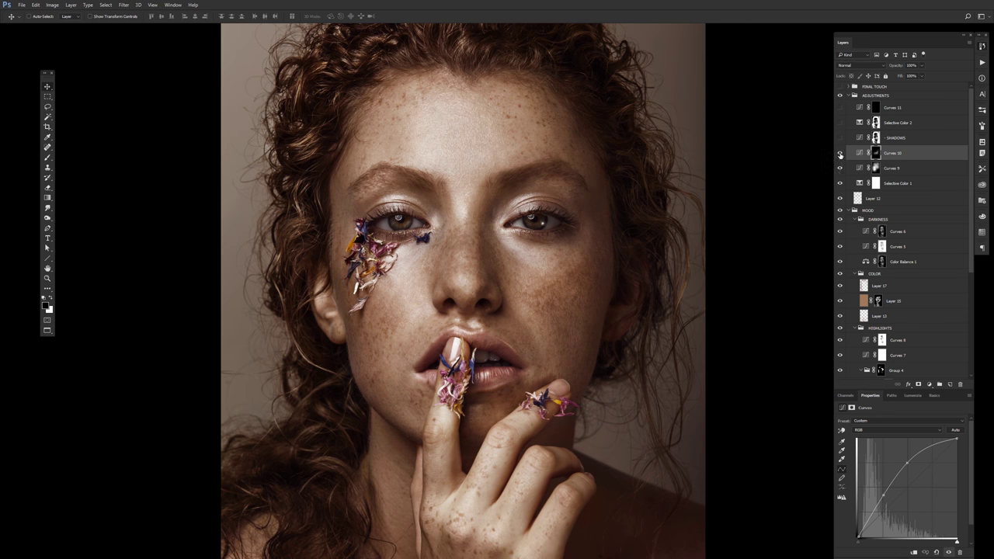
Paint a white oval around the mouth and hand on a new Layer 24
{"action": "key", "text": "b"}
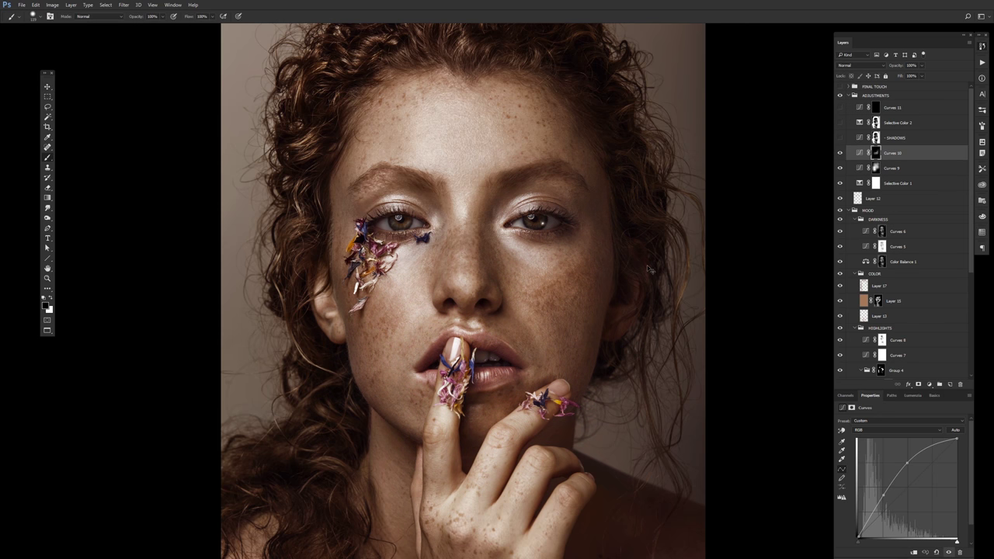
{"action": "key", "text": "ctrl+shift+n"}
{"action": "key", "text": "Return"}
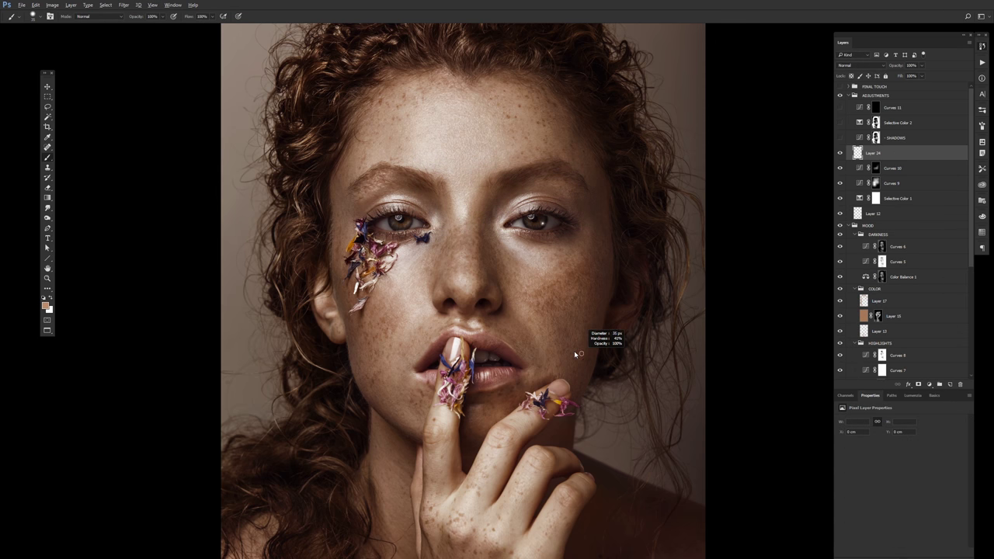
{"action": "key", "text": "x"}
{"action": "key", "text": "x"}
{"action": "key", "text": "x"}
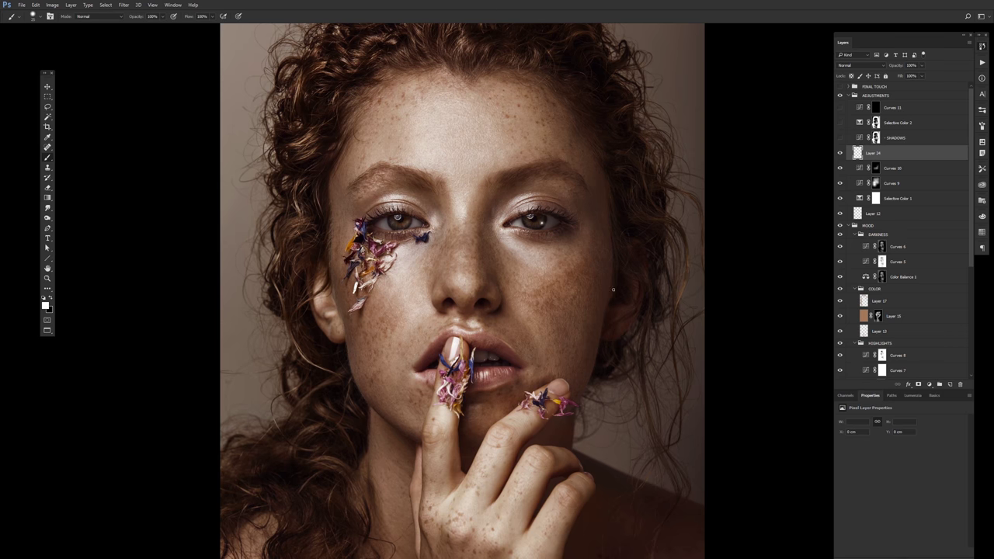
{"action": "left_click_drag", "start_coordinate": [563, 349], "coordinate": [563, 361]}
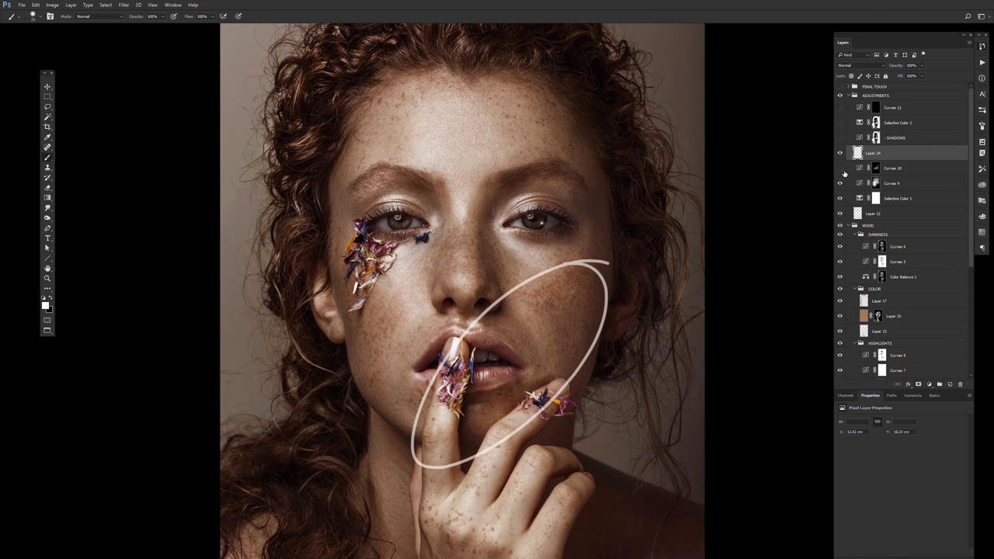
{"action": "key", "text": "ctrl+z"}
{"action": "mouse_move", "coordinate": [433, 314]}
{"action": "left_mouse_down"}
{"action": "mouse_move", "coordinate": [587, 277]}
{"action": "mouse_move", "coordinate": [592, 326]}
{"action": "left_mouse_up"}
{"action": "key", "text": "ctrl+z"}
{"action": "left_click_drag", "start_coordinate": [600, 278], "coordinate": [619, 309]}
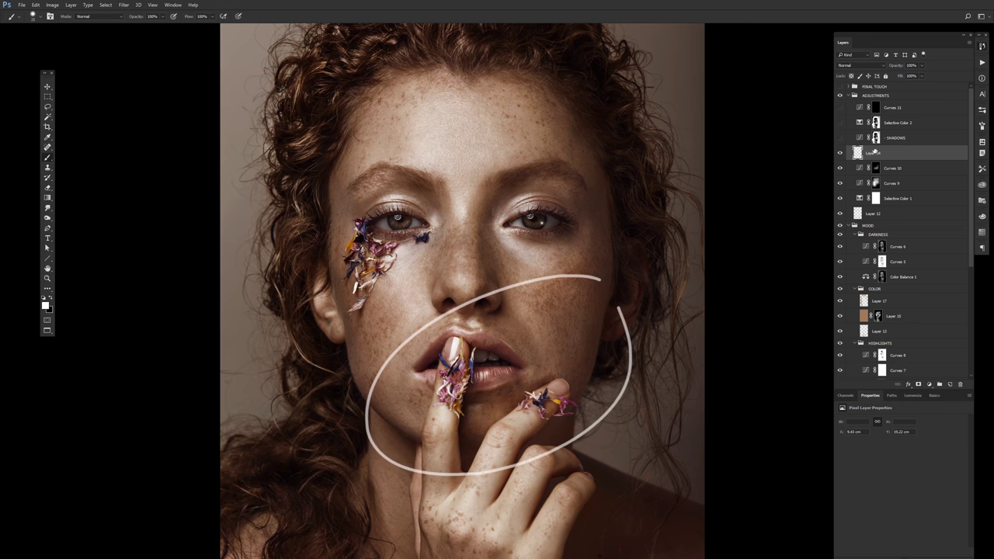
Compare Layer 24 on and off, hide it, and turn on SHADOWS
{"action": "left_click", "coordinate": [840, 169]}
{"action": "left_click", "coordinate": [840, 169]}
{"action": "left_click", "coordinate": [840, 169]}
{"action": "left_click_drag", "start_coordinate": [839, 153], "coordinate": [840, 138]}
Inspect the SHADOWS layer mask and compare the image with SHADOWS off and on
{"action": "left_click", "coordinate": [855, 139]}
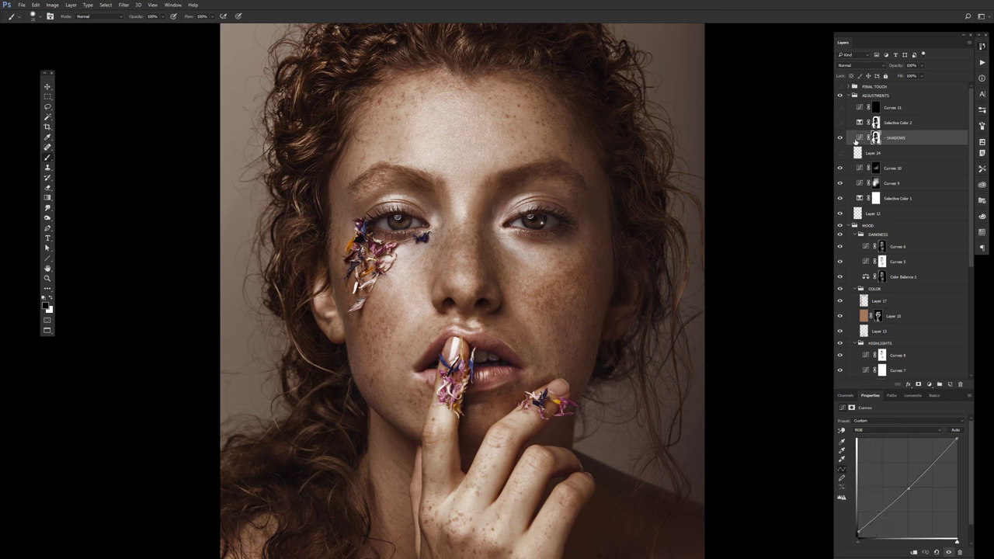
{"action": "key", "text": "v"}
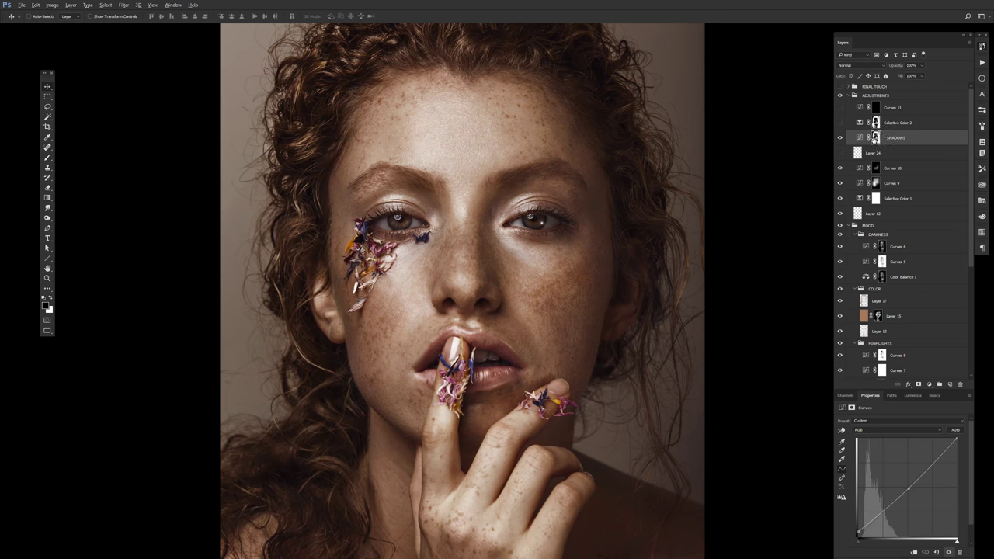
{"action": "left_click", "coordinate": [875, 138], "text": "alt"}
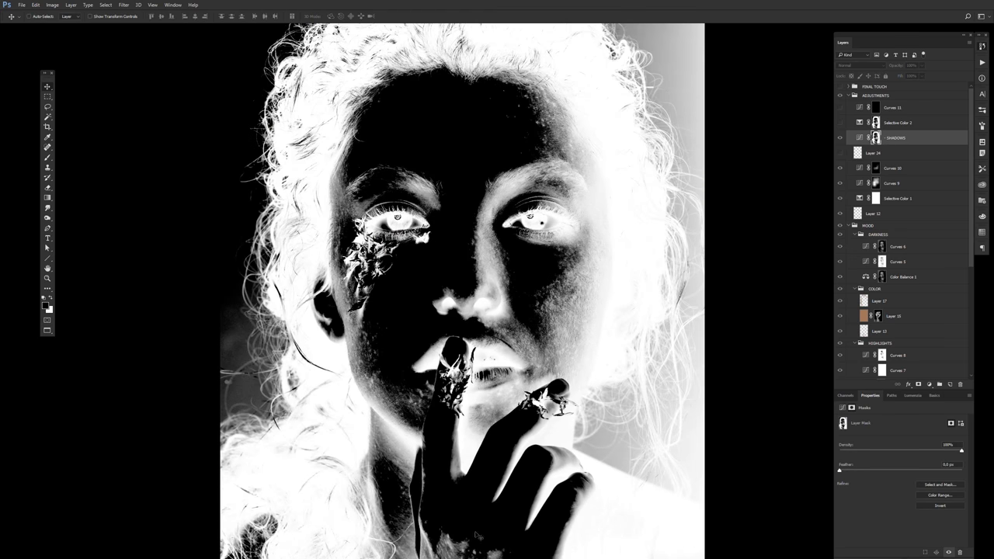
{"action": "left_click", "coordinate": [876, 139], "text": "alt"}
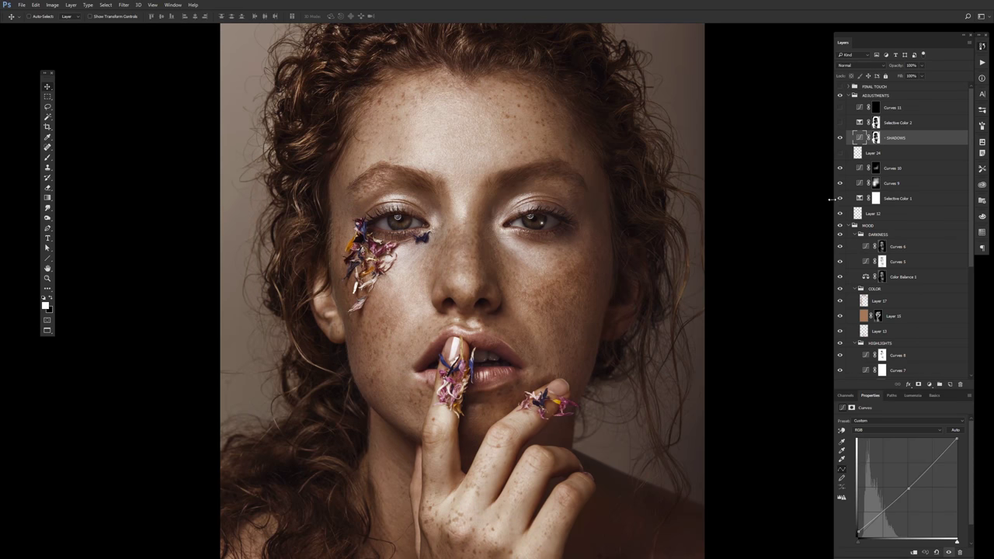
{"action": "left_click", "coordinate": [839, 141]}
Turn on Selective Color 2 and compare the image with it off and on
{"action": "left_click", "coordinate": [853, 127]}
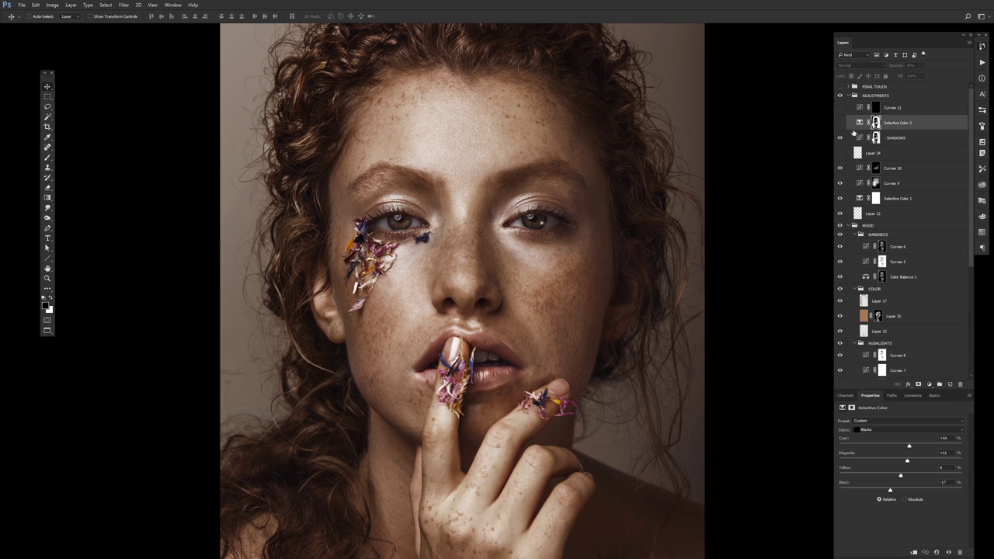
{"action": "left_click", "coordinate": [839, 123]}
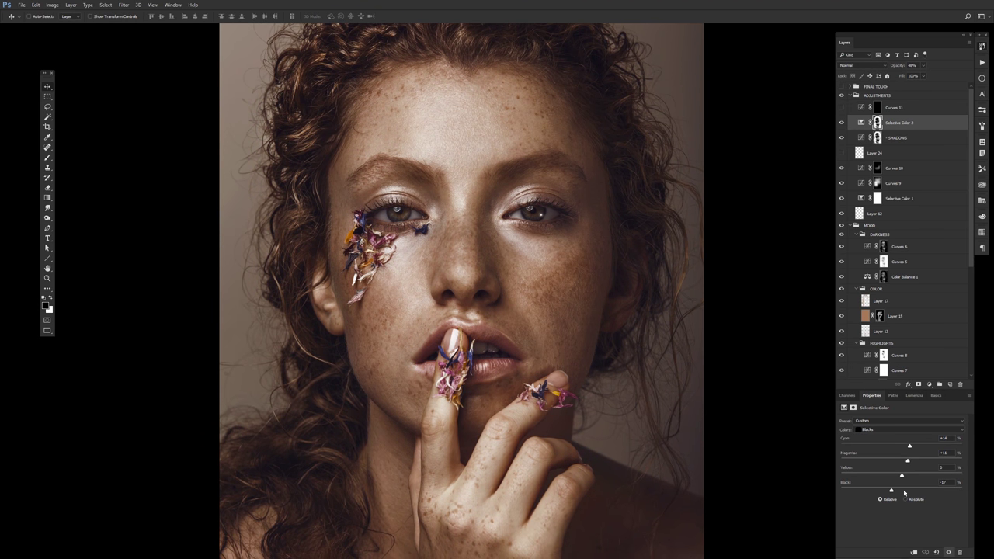
{"action": "left_click", "coordinate": [841, 122]}
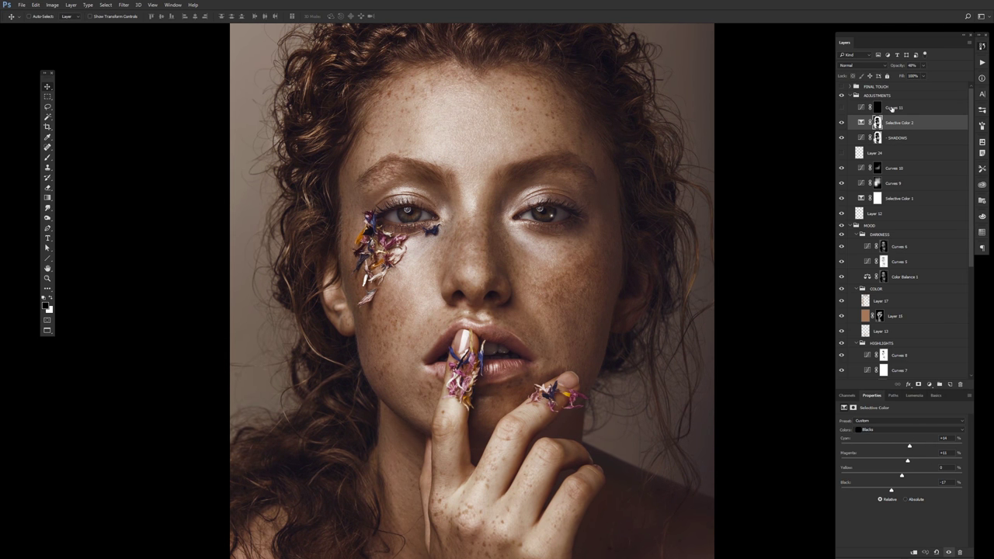
Inspect and delete the all-black-masked Curves 11, then delete Layer 24
{"action": "left_click", "coordinate": [878, 109], "text": "alt"}
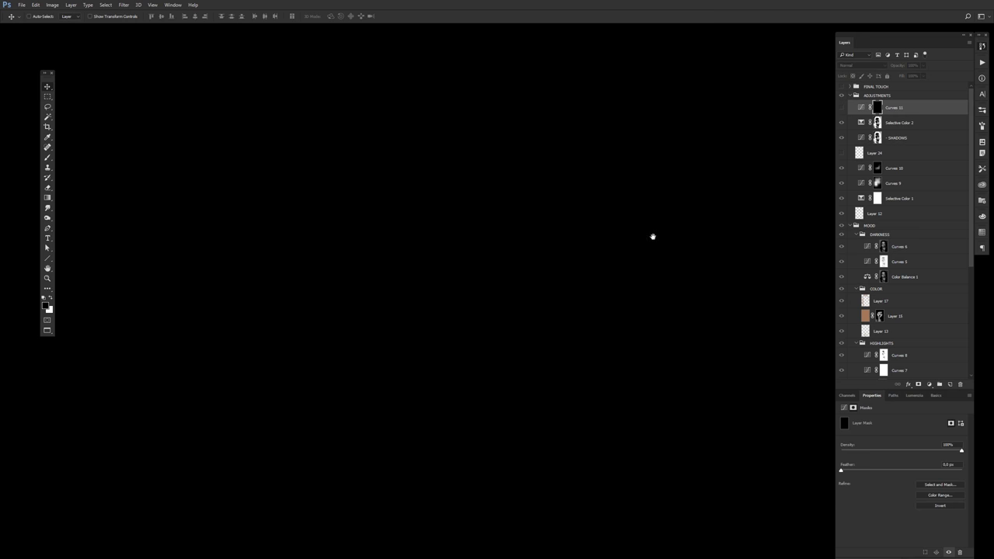
{"action": "left_click", "coordinate": [860, 107]}
{"action": "key", "text": "Delete"}
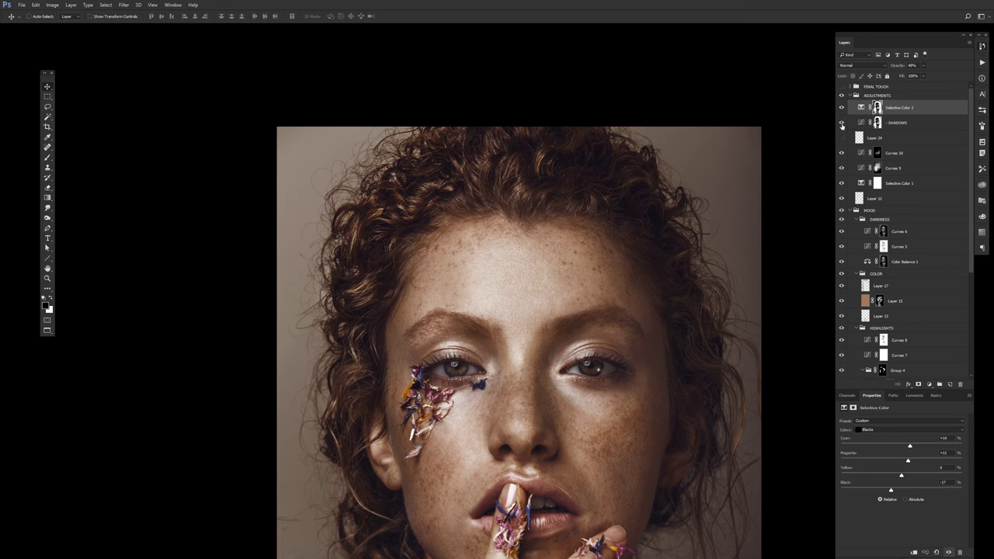
{"action": "left_click", "coordinate": [888, 136]}
{"action": "key", "text": "Delete"}
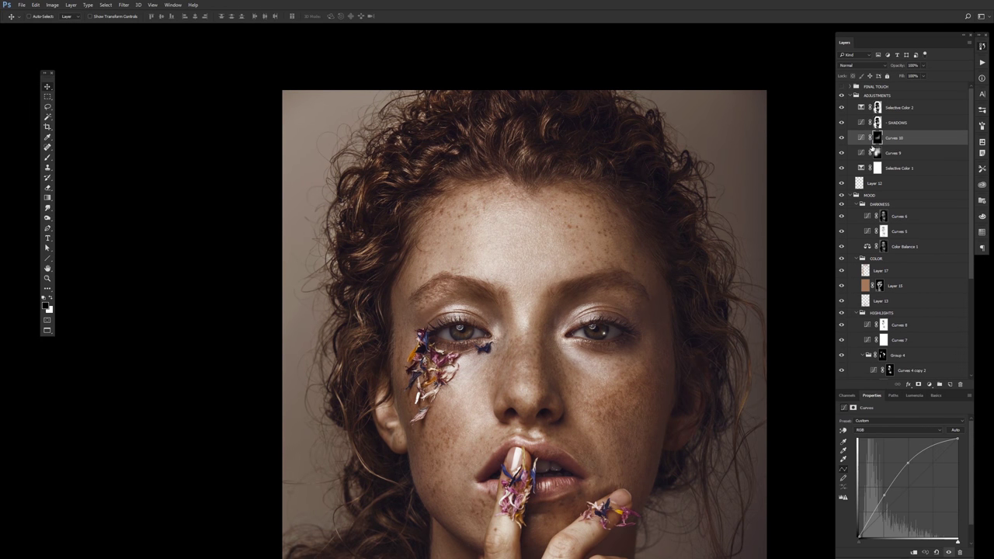
Expand the group and inspect Layer 23's smart filters
{"action": "left_click", "coordinate": [851, 87]}
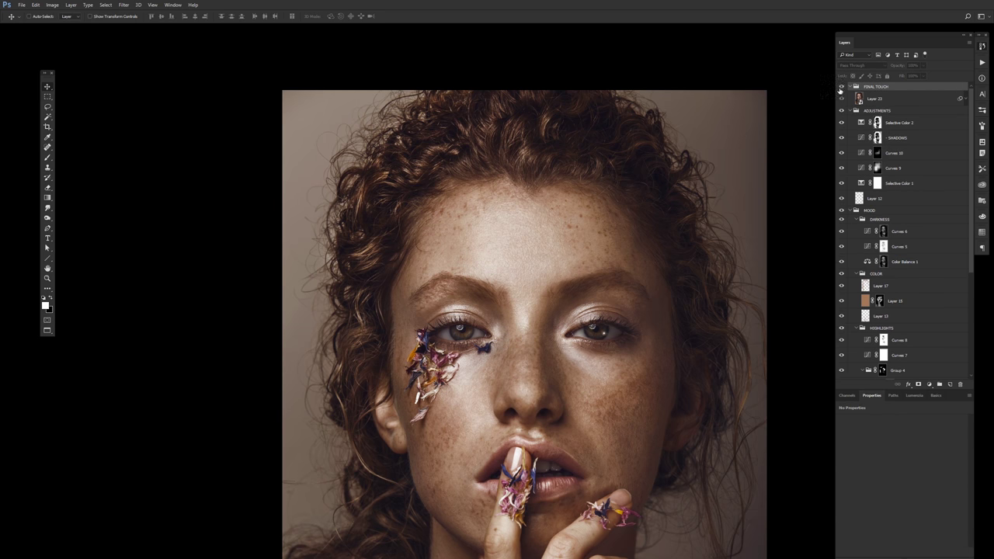
{"action": "left_click_drag", "start_coordinate": [721, 288], "coordinate": [691, 236]}
{"action": "left_click", "coordinate": [885, 99]}
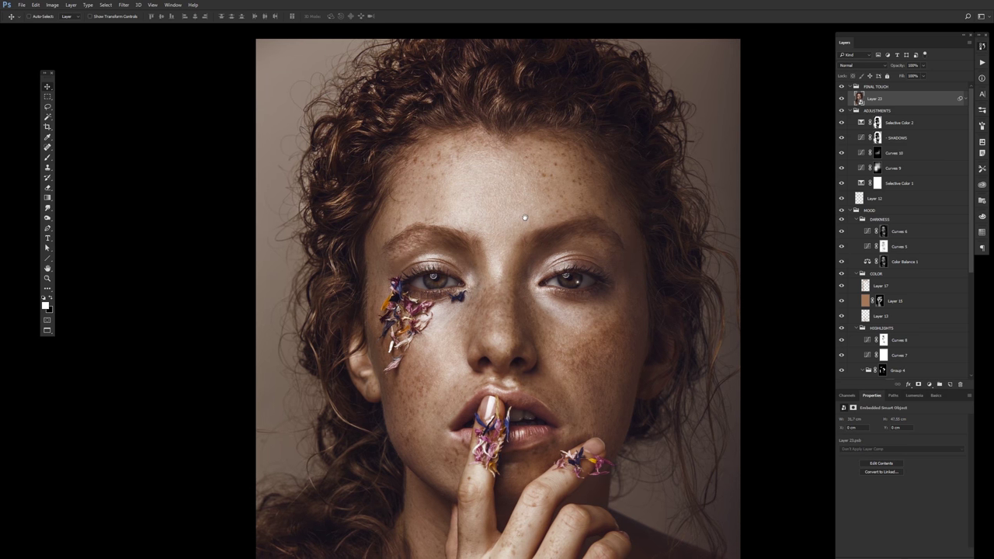
{"action": "left_click", "coordinate": [963, 101]}
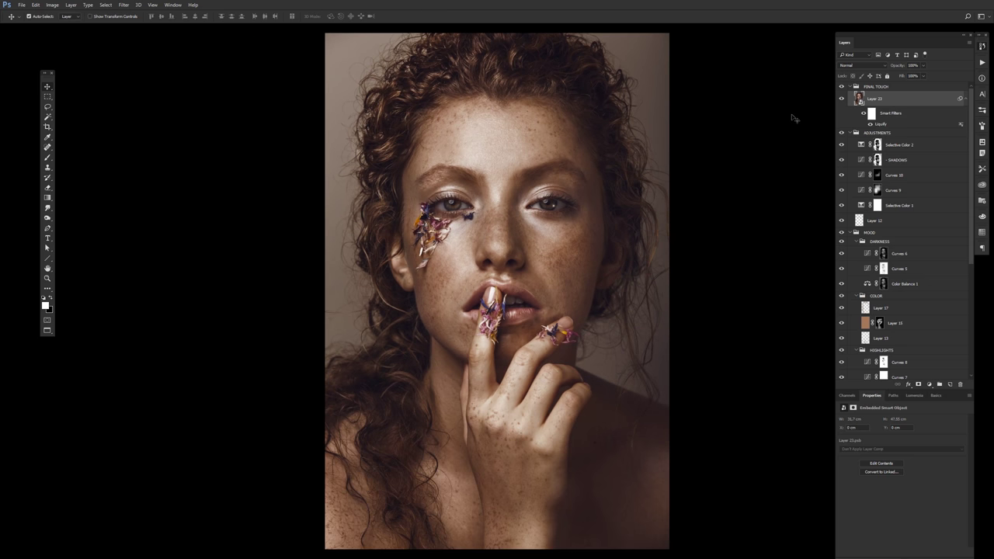
{"action": "left_click", "coordinate": [840, 104]}
{"action": "scroll", "coordinate": [902, 211], "scroll_direction": "down", "scroll_amount": 3}
{"action": "scroll", "coordinate": [938, 272], "scroll_direction": "down", "scroll_amount": 2}
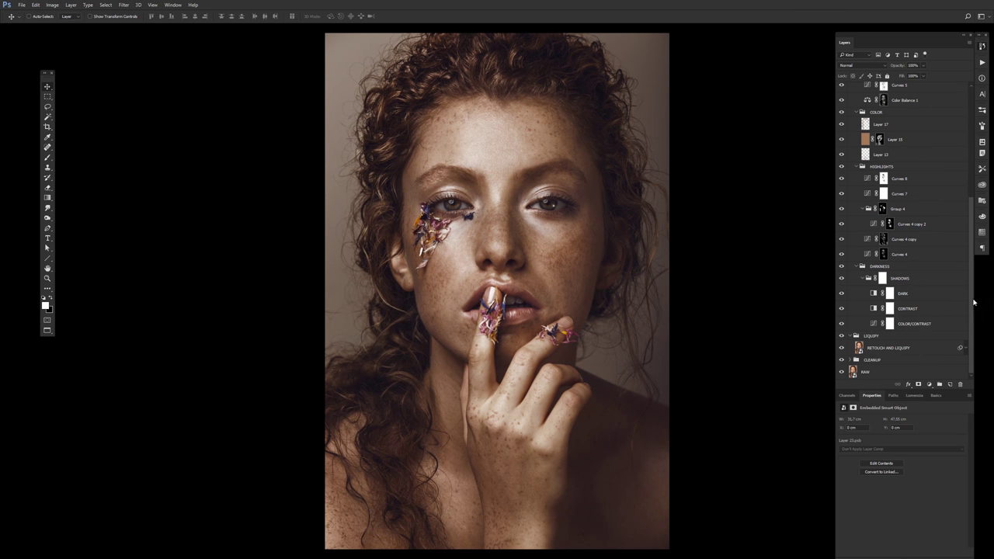
{"action": "left_click_drag", "start_coordinate": [974, 302], "coordinate": [971, 187]}
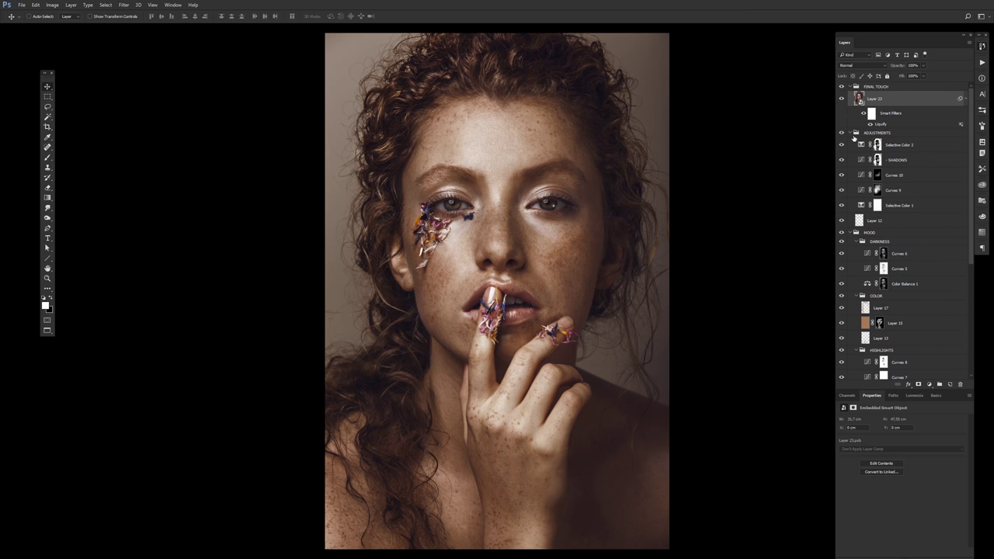
Hide Layer 23, rename ADJUSTMENTS to FINAL TOUCH, and collapse the FINAL TOUCH and MOOD groups
{"action": "left_click", "coordinate": [854, 135]}
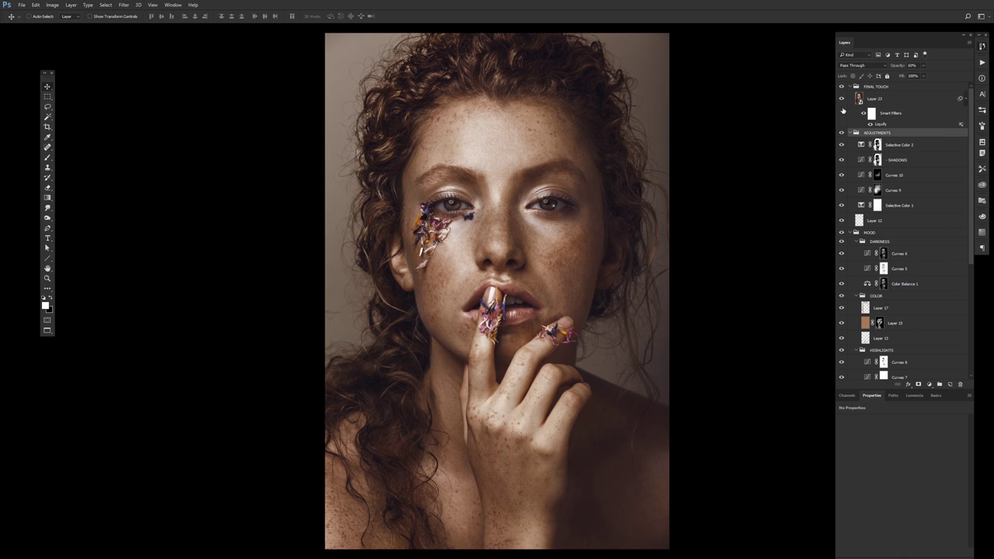
{"action": "left_click", "coordinate": [841, 100]}
{"action": "left_click", "coordinate": [841, 133]}
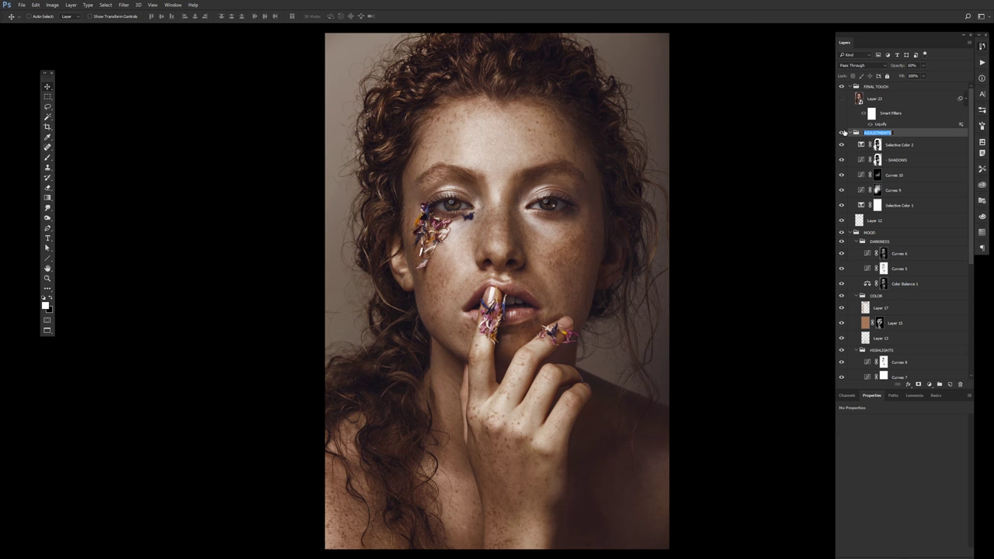
{"action": "type", "text": "FINAL TOU"}
{"action": "type", "text": "CH"}
{"action": "key", "text": "Return"}
{"action": "left_click", "coordinate": [852, 134]}
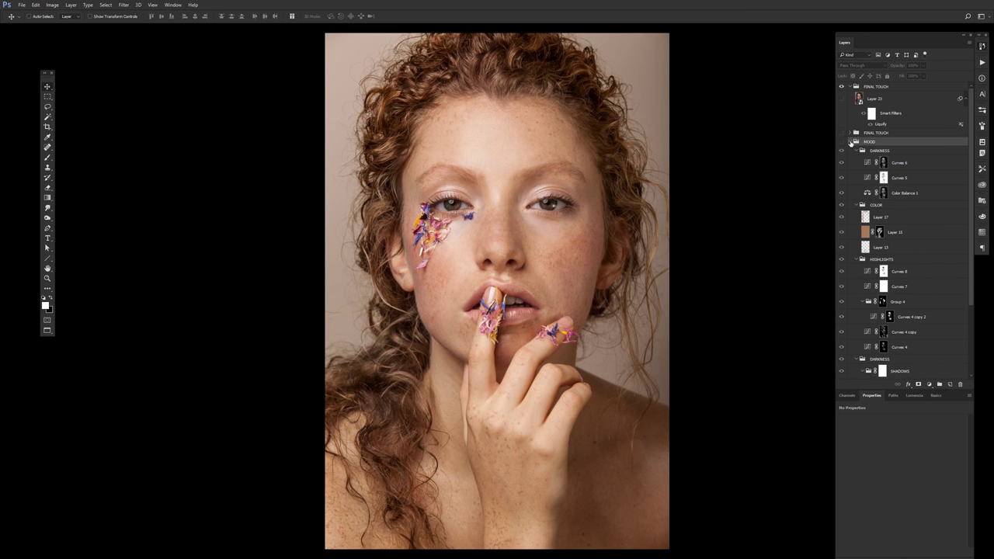
{"action": "left_click", "coordinate": [851, 142]}
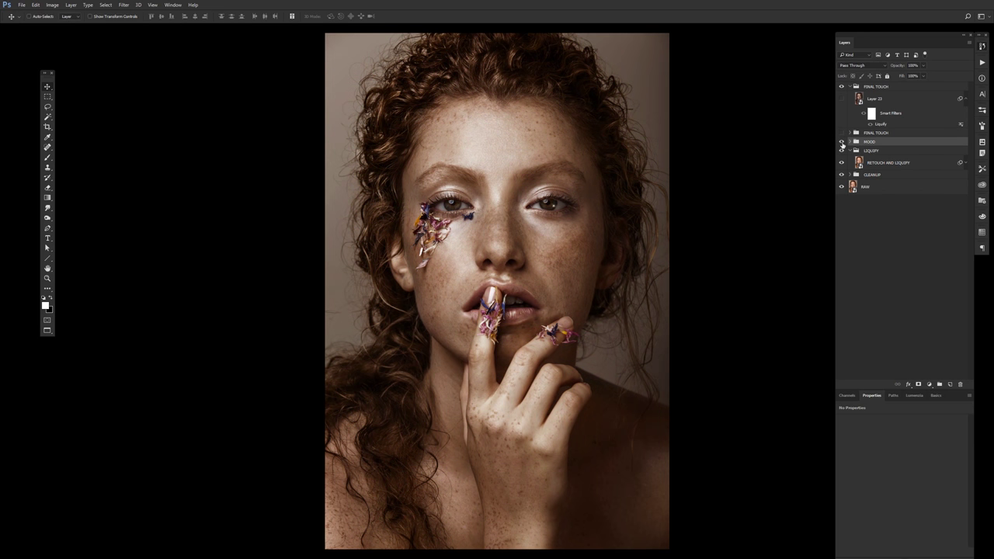
{"action": "left_click", "coordinate": [841, 142]}
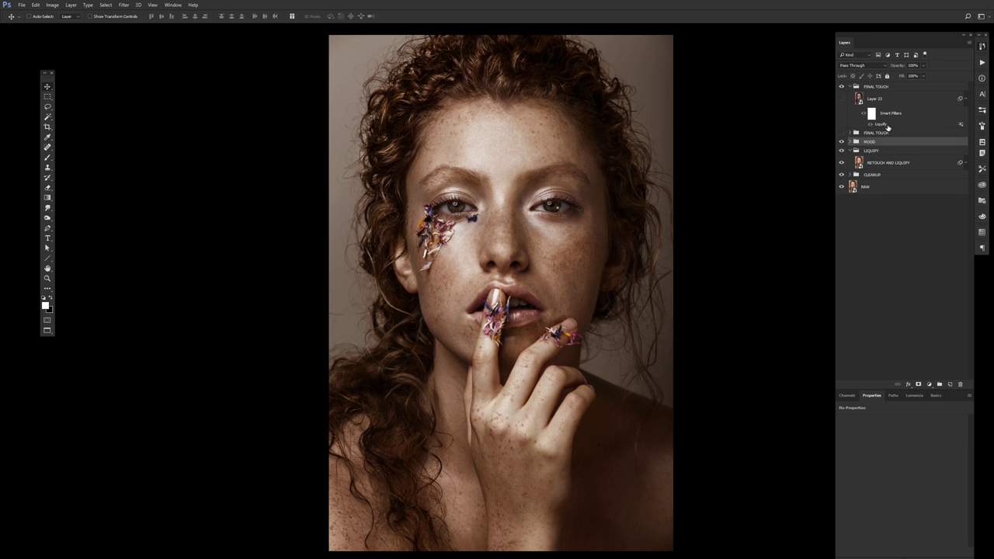
{"action": "left_click", "coordinate": [861, 134]}
{"action": "left_click", "coordinate": [842, 133]}
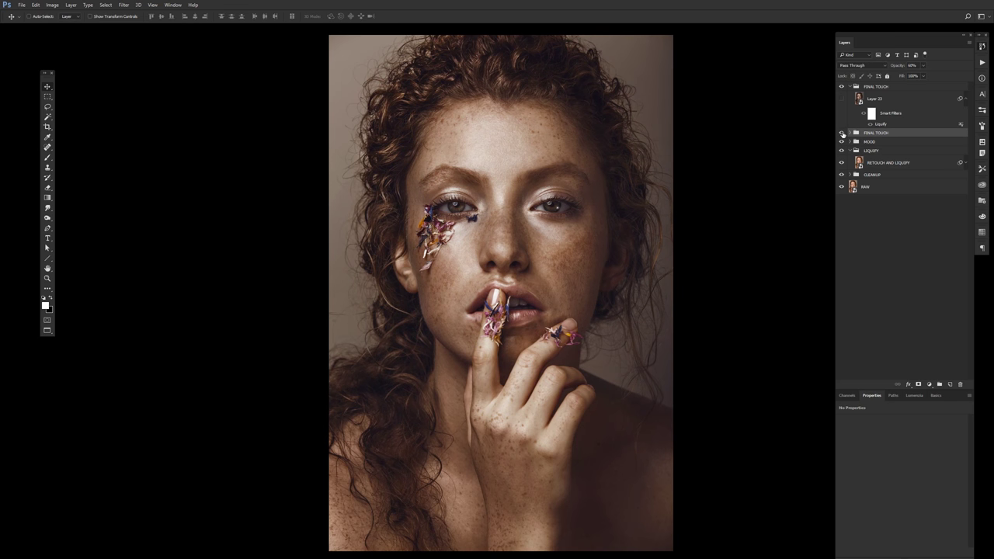
{"action": "left_click", "coordinate": [841, 132]}
{"action": "left_click", "coordinate": [842, 133]}
{"action": "left_click", "coordinate": [842, 133]}
{"action": "left_click", "coordinate": [841, 133]}
{"action": "left_click", "coordinate": [841, 133]}
{"action": "left_click", "coordinate": [855, 100]}
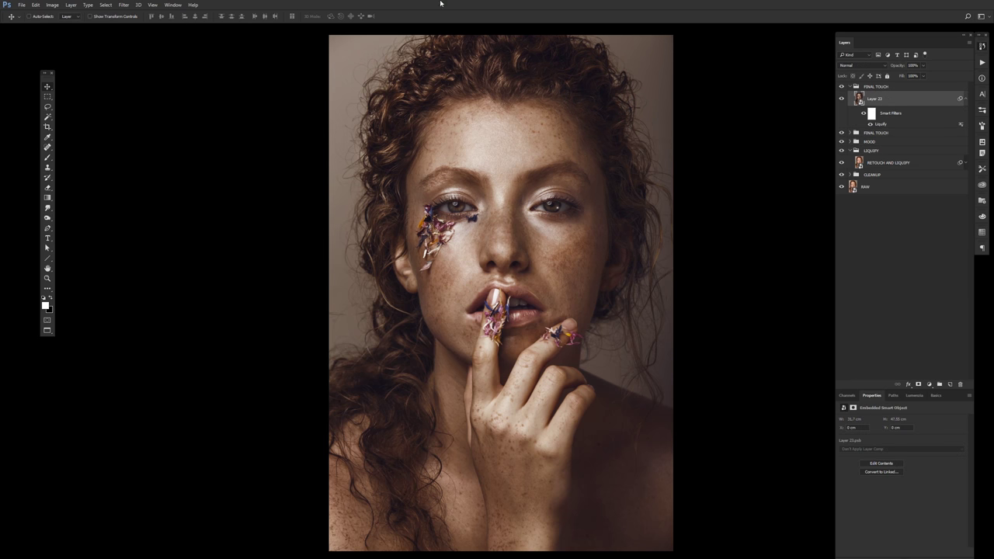
{"action": "left_click", "coordinate": [47, 258]}
{"action": "right_click", "coordinate": [47, 264]}
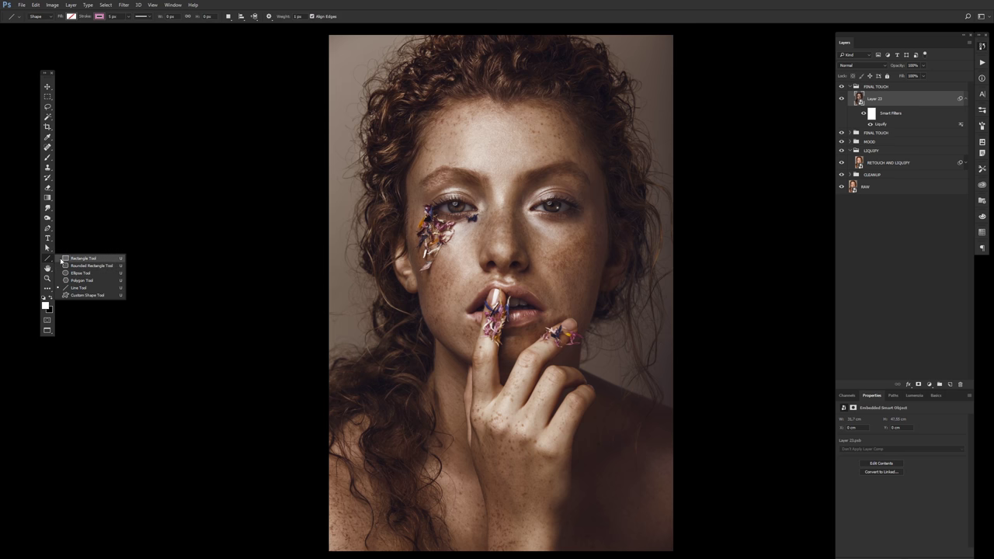
{"action": "left_click", "coordinate": [37, 154]}
{"action": "right_click", "coordinate": [45, 100]}
{"action": "left_click", "coordinate": [62, 105]}
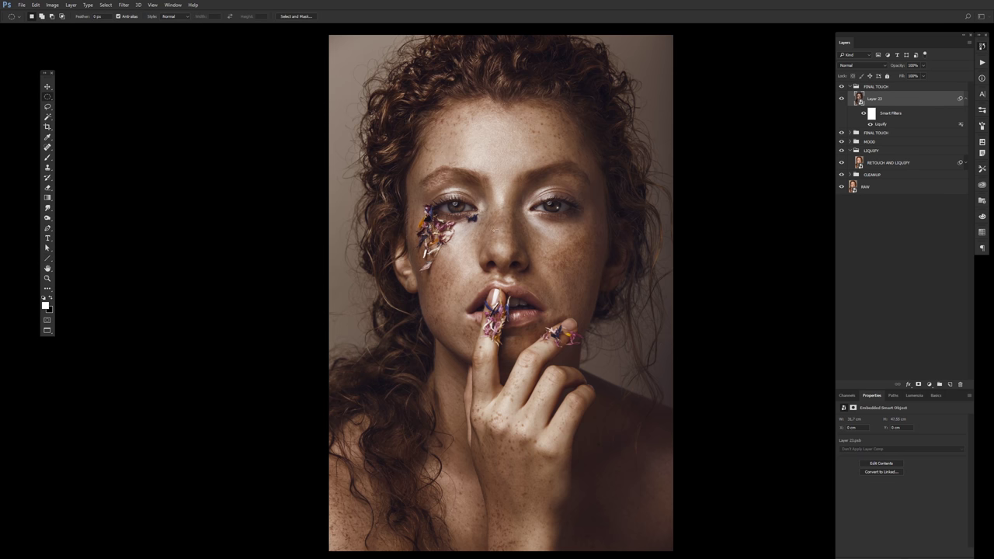
{"action": "left_click_drag", "start_coordinate": [371, 31], "coordinate": [636, 387]}
{"action": "left_click_drag", "start_coordinate": [637, 386], "coordinate": [656, 355]}
{"action": "left_click", "coordinate": [841, 98]}
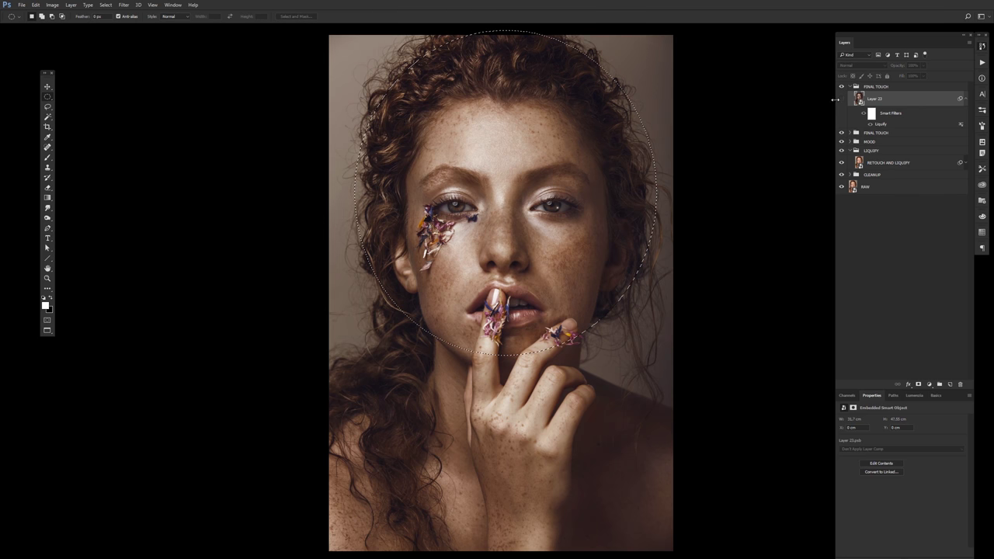
{"action": "left_click", "coordinate": [841, 98]}
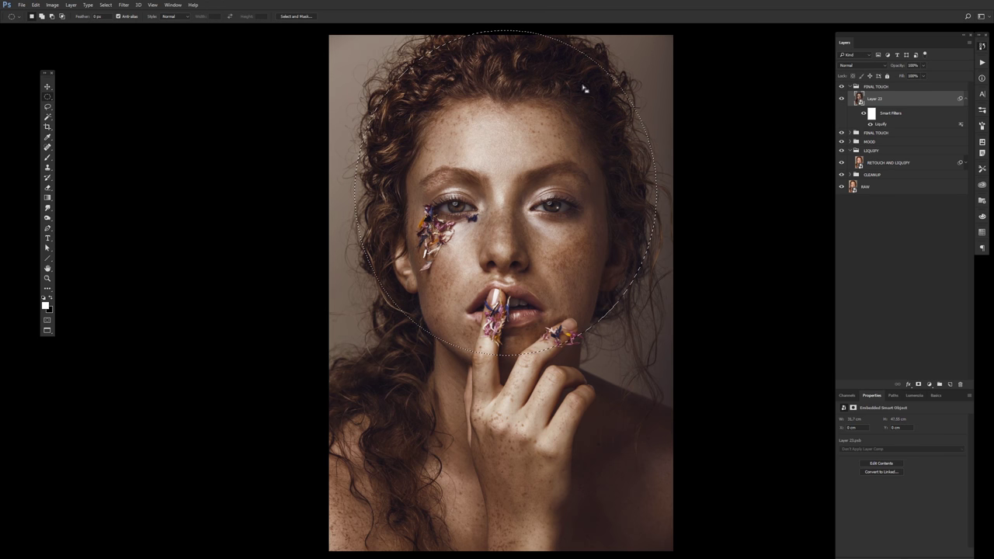
{"action": "key", "text": "ctrl+r"}
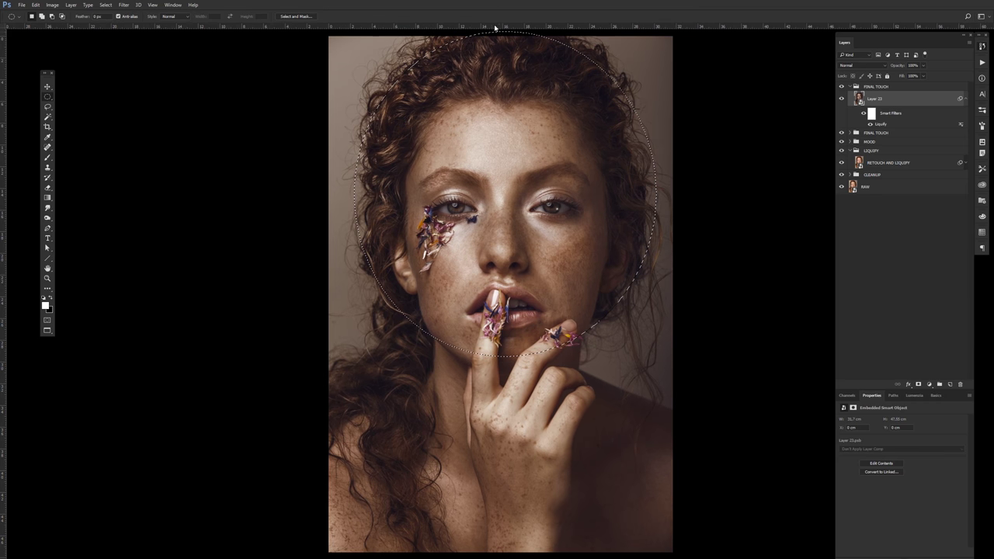
{"action": "key", "text": "ctrl+d"}
{"action": "left_click_drag", "start_coordinate": [438, 195], "coordinate": [575, 218]}
{"action": "key", "text": "ctrl+d"}
{"action": "left_click", "coordinate": [840, 99]}
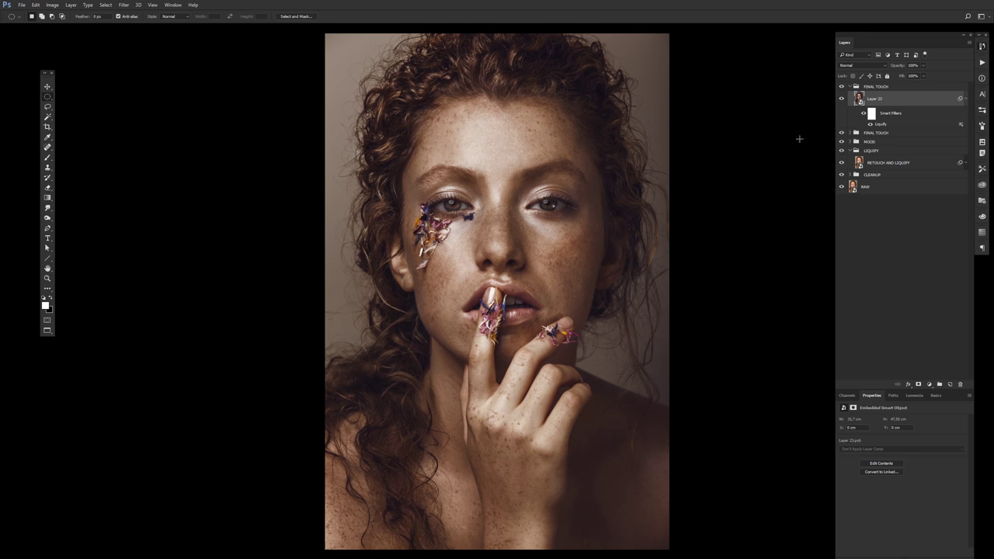
{"action": "key", "text": "v"}
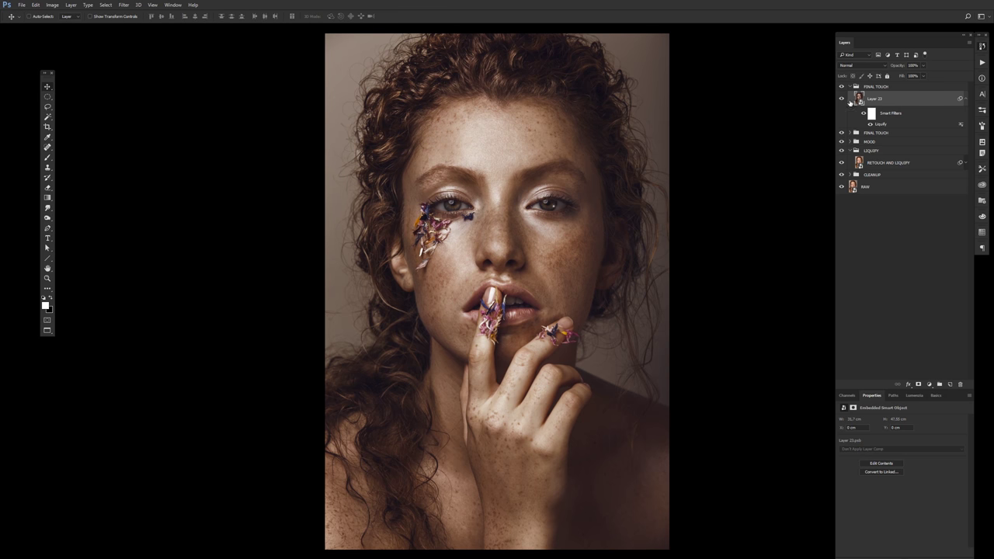
Collapse the top FINAL TOUCH and LIQUIFY groups, then peek inside both FINAL TOUCH groups
{"action": "left_click", "coordinate": [851, 87]}
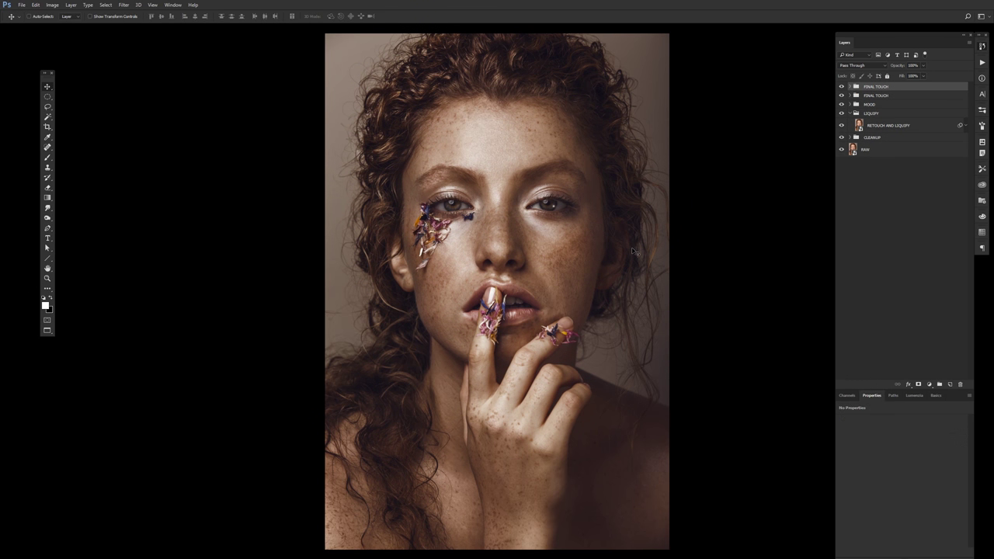
{"action": "left_click", "coordinate": [850, 113]}
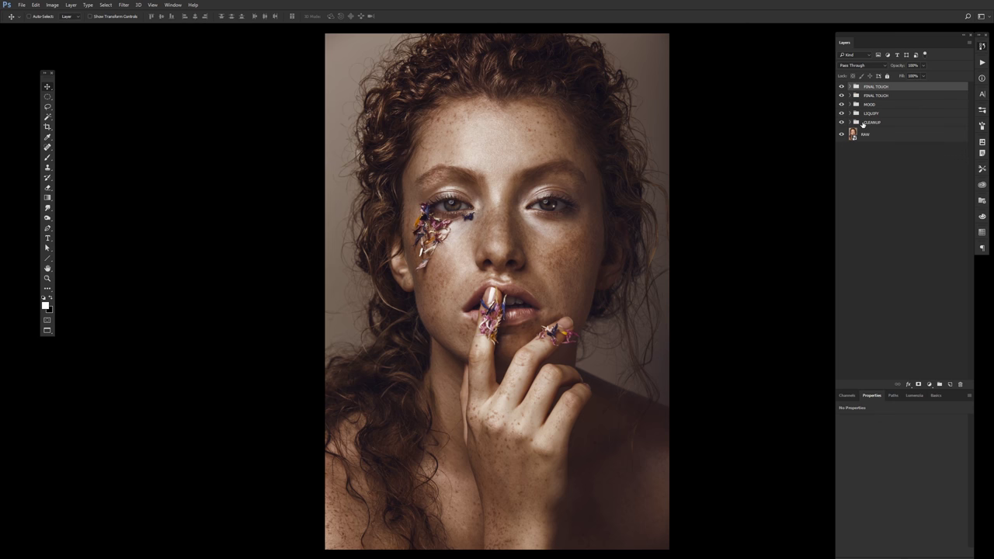
{"action": "left_click", "coordinate": [862, 124]}
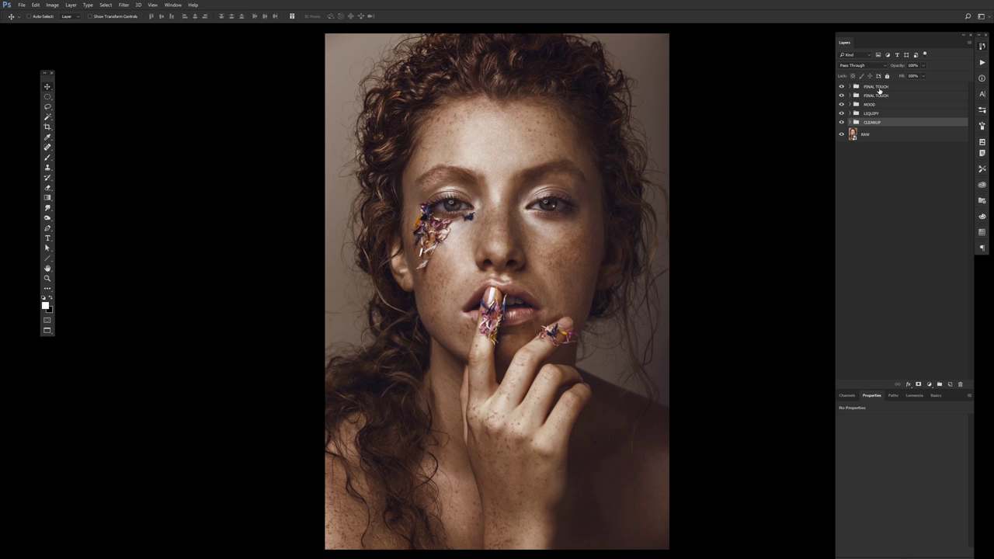
{"action": "left_click", "coordinate": [880, 88]}
{"action": "left_click", "coordinate": [841, 86]}
{"action": "left_click", "coordinate": [866, 96]}
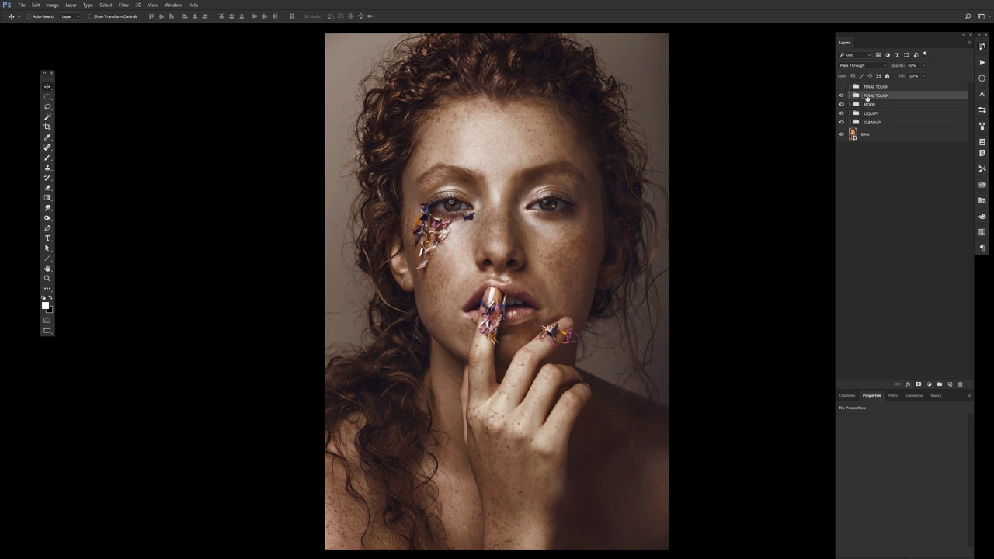
{"action": "left_click", "coordinate": [850, 95]}
{"action": "left_click", "coordinate": [853, 86]}
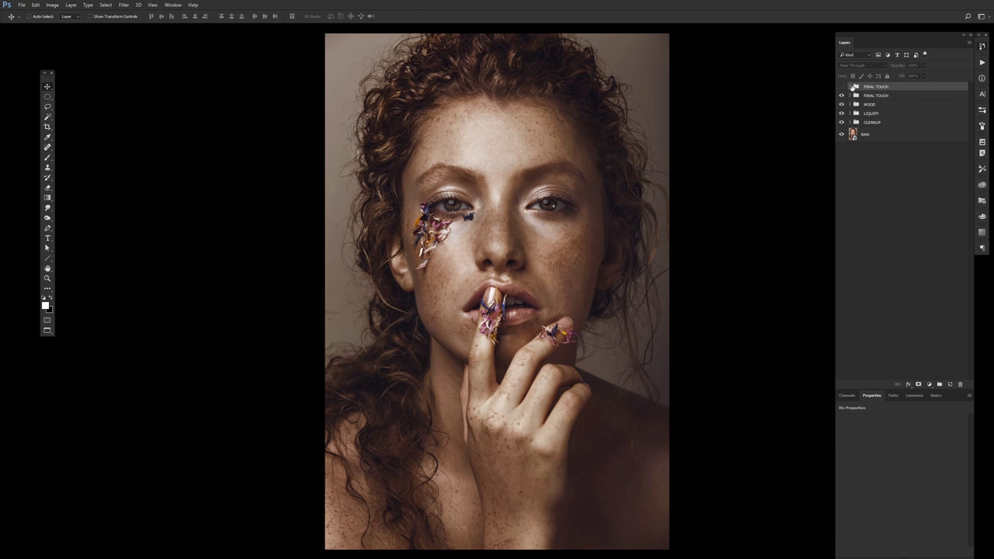
{"action": "left_click", "coordinate": [850, 86]}
Show the top FINAL TOUCH group and rename the second group to ADJUSTMENTS
{"action": "left_click", "coordinate": [841, 86]}
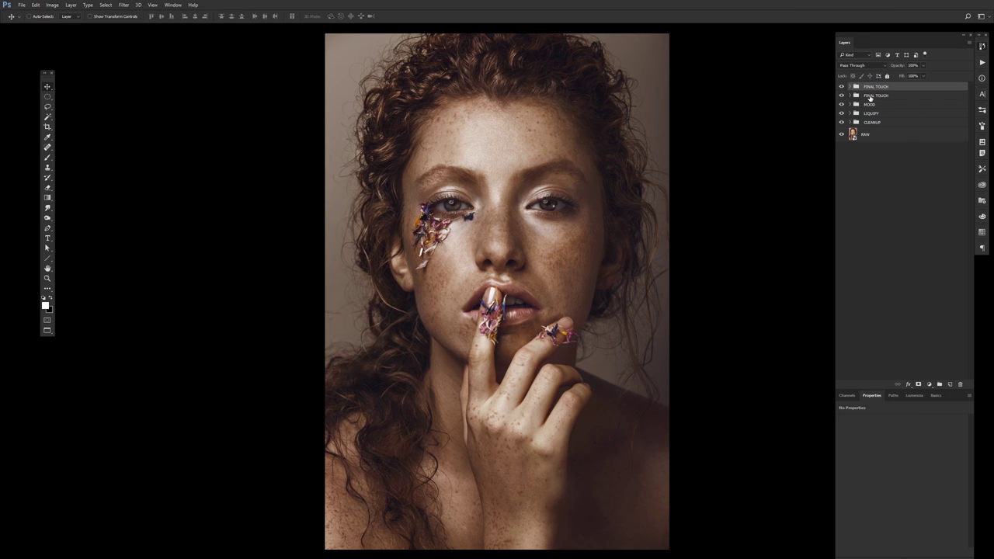
{"action": "double_click", "coordinate": [869, 96]}
{"action": "type", "text": "ADE"}
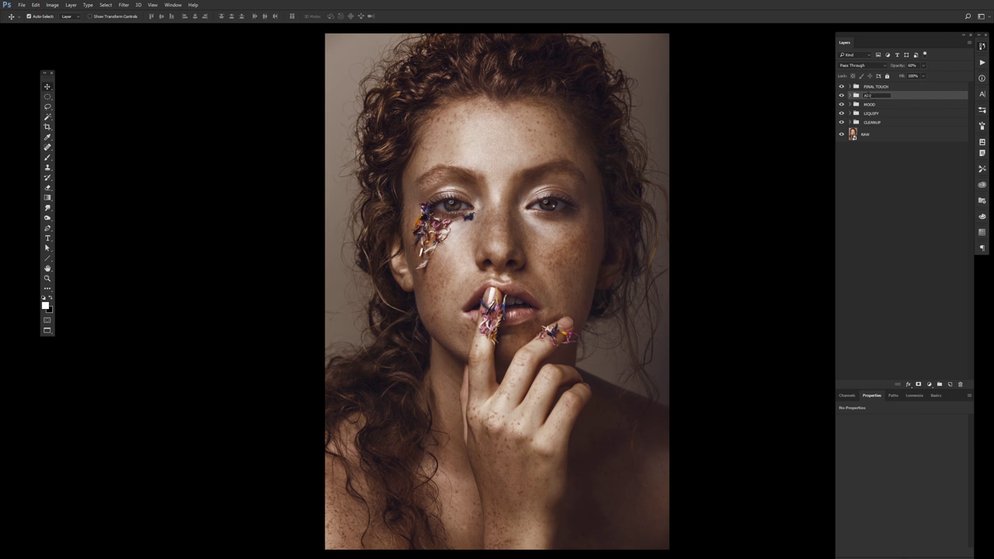
{"action": "key", "text": "ctrl+a"}
{"action": "type", "text": "ADJUSTMENTS"}
{"action": "key", "text": "Return"}
Hide the top FINAL TOUCH group and complete the second group's name as FINAL ADJUSTMENTS
{"action": "left_click", "coordinate": [840, 87]}
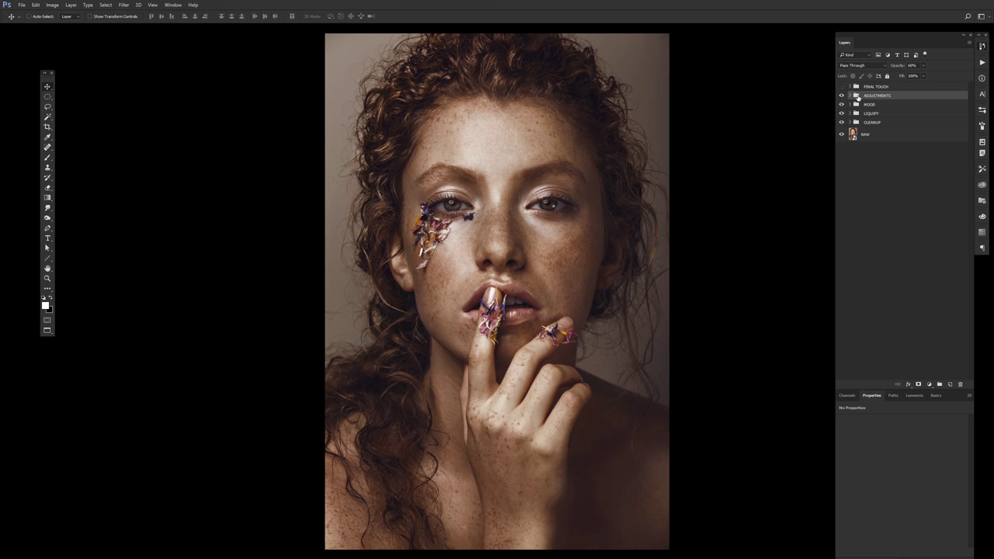
{"action": "double_click", "coordinate": [865, 95]}
{"action": "left_click", "coordinate": [865, 94]}
{"action": "type", "text": "INAL"}
{"action": "key", "text": "Return"}
{"action": "left_click", "coordinate": [845, 87]}
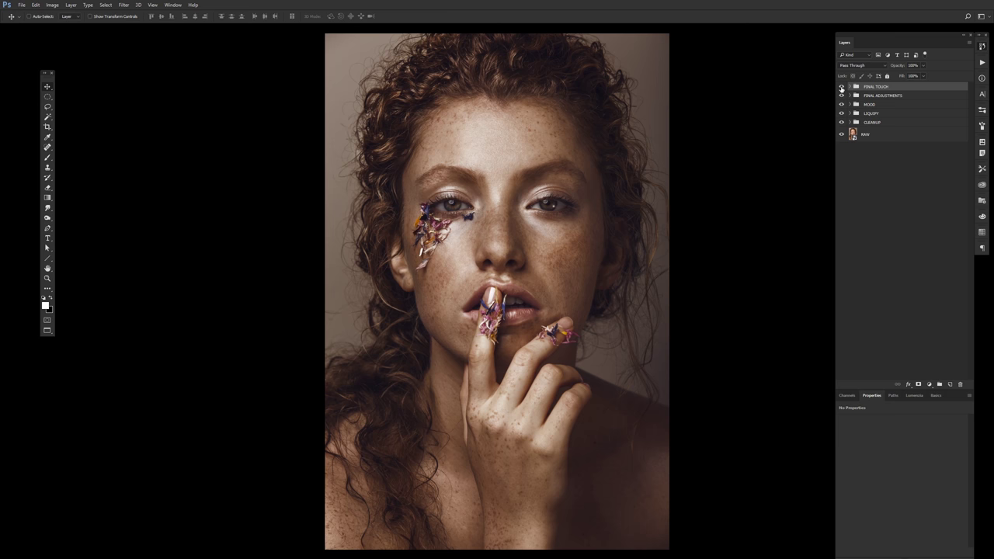
Zoom into the face to inspect freckles, eyes and petals, then fit the portrait on screen
{"action": "key", "text": "ctrl+plus"}
{"action": "key", "text": "ctrl+plus"}
{"action": "key", "text": "ctrl+plus"}
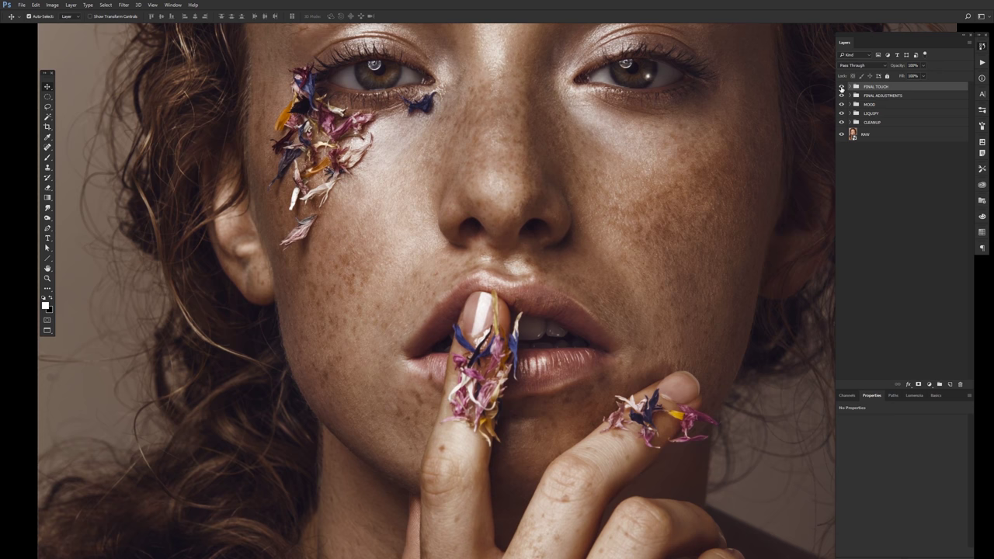
{"action": "scroll", "coordinate": [658, 94], "scroll_direction": "up", "scroll_amount": 1}
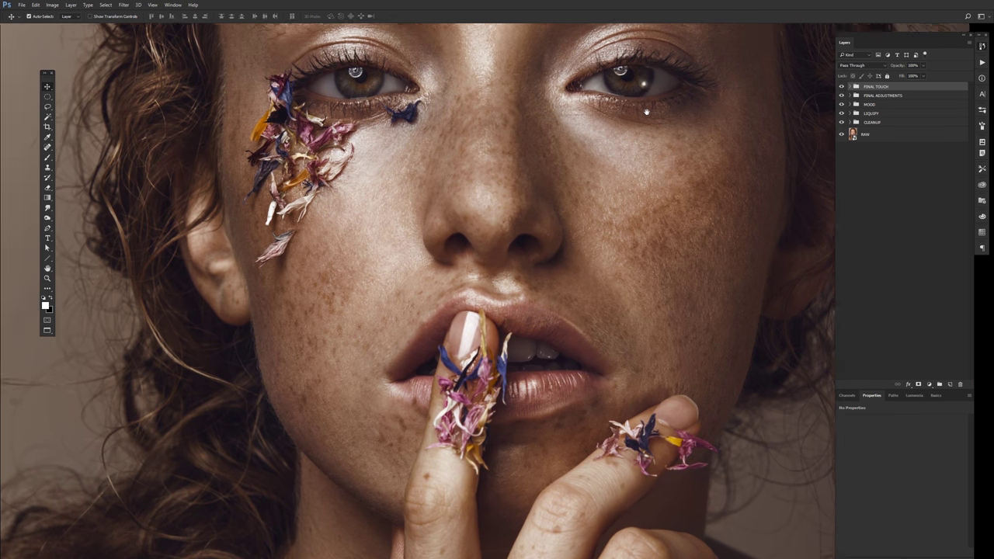
{"action": "scroll", "coordinate": [652, 116], "scroll_direction": "up", "scroll_amount": 2}
{"action": "scroll", "coordinate": [656, 136], "scroll_direction": "up", "scroll_amount": 1}
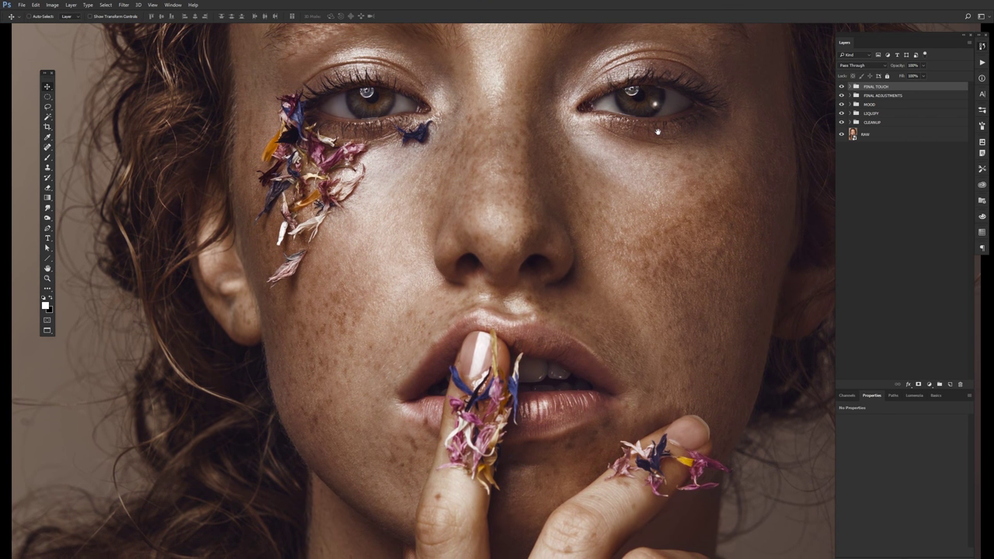
{"action": "scroll", "coordinate": [658, 136], "scroll_direction": "down", "scroll_amount": 1}
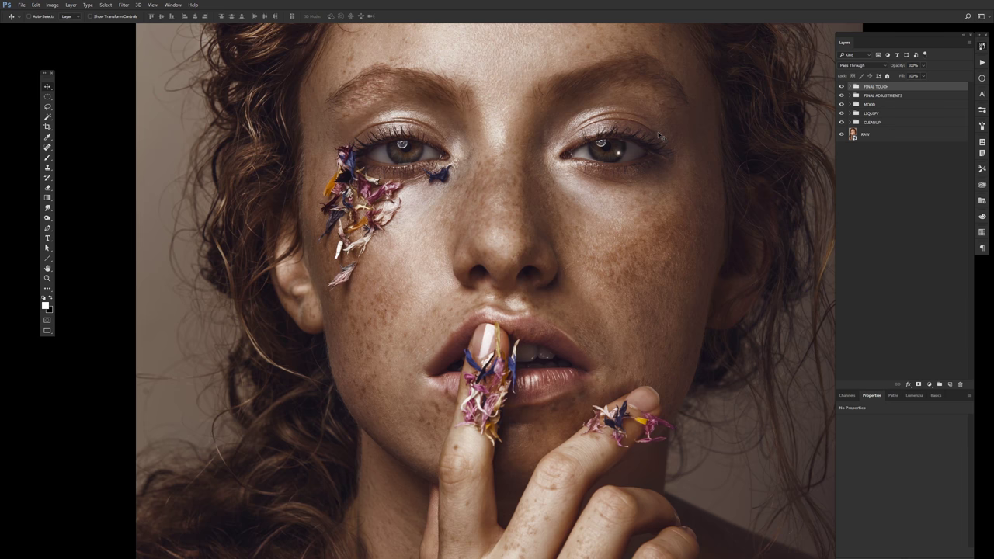
{"action": "key", "text": "ctrl+0"}
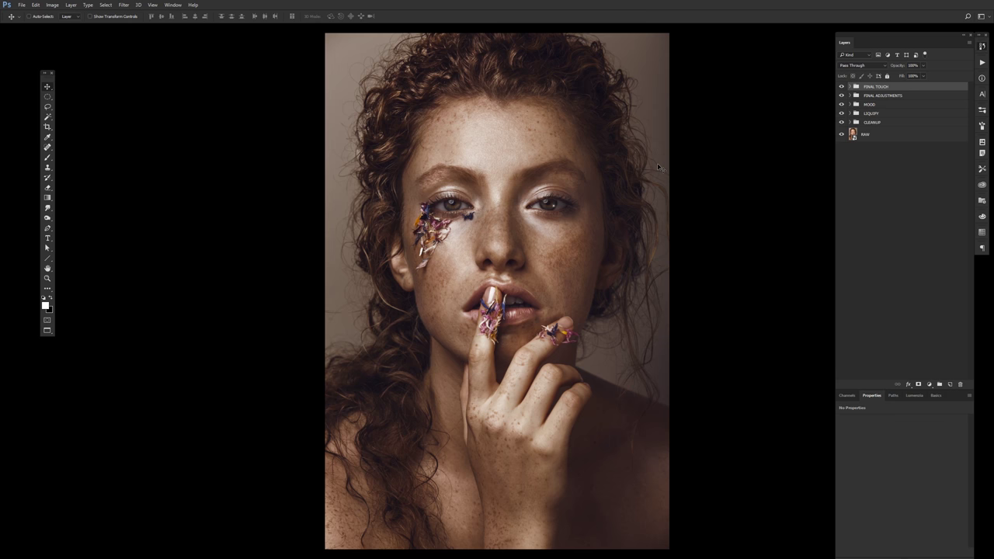
Open the Lumenzia panel, hide the five edit groups, and select the RAW layer
{"action": "left_click", "coordinate": [912, 396]}
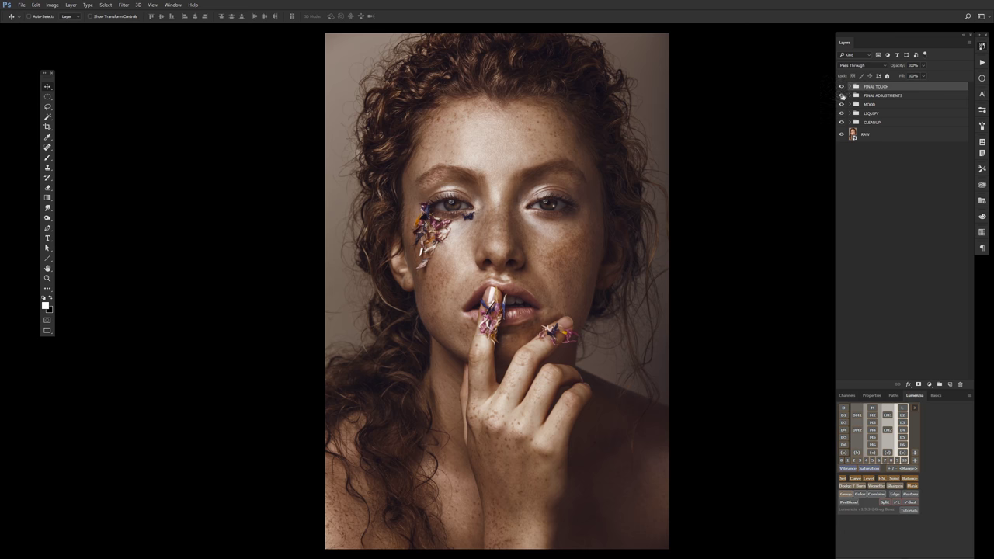
{"action": "left_click_drag", "start_coordinate": [840, 86], "coordinate": [841, 122]}
{"action": "left_click", "coordinate": [877, 135]}
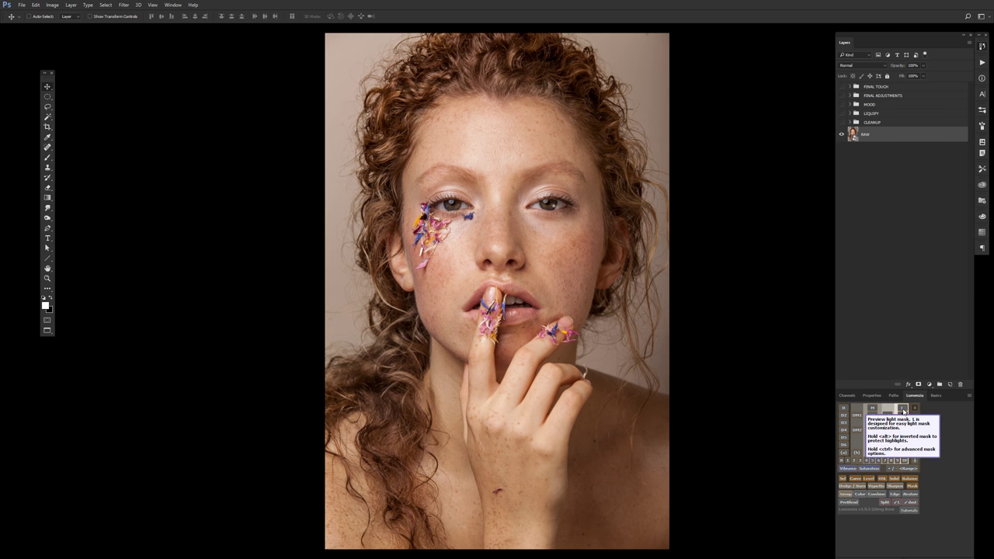
Preview the lights luminosity masks L, L2, L3, L5 and L6
{"action": "left_click", "coordinate": [903, 409]}
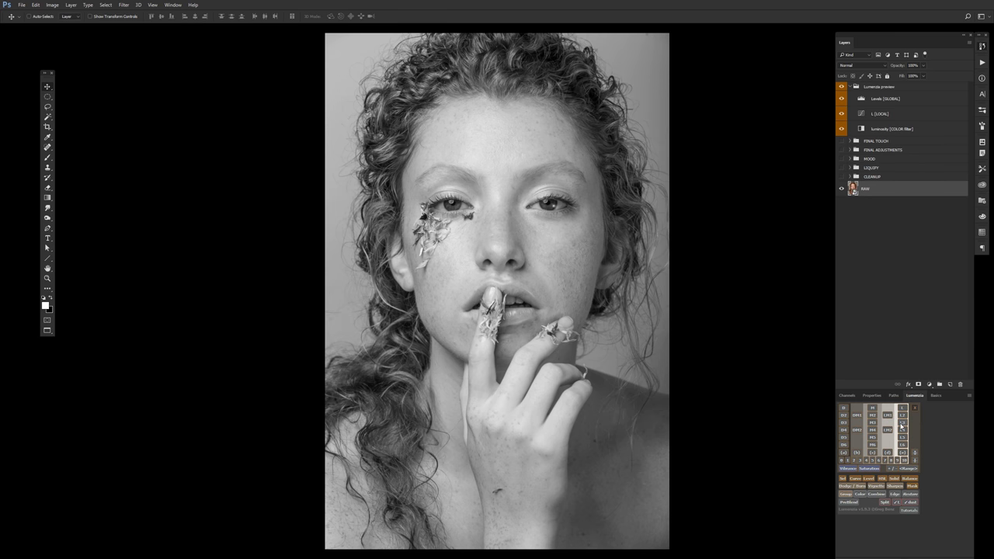
{"action": "left_click", "coordinate": [902, 416]}
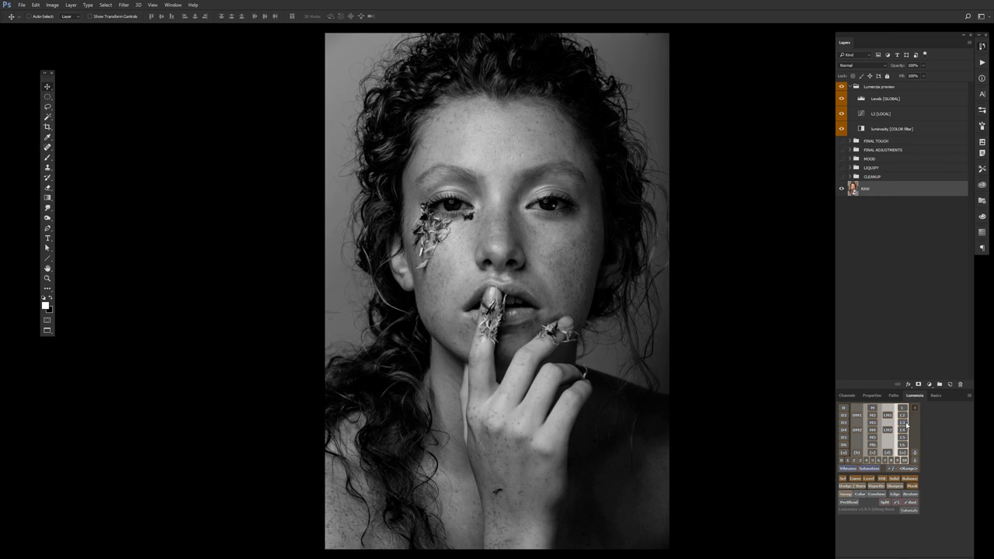
{"action": "left_click", "coordinate": [902, 422]}
{"action": "left_click", "coordinate": [903, 437]}
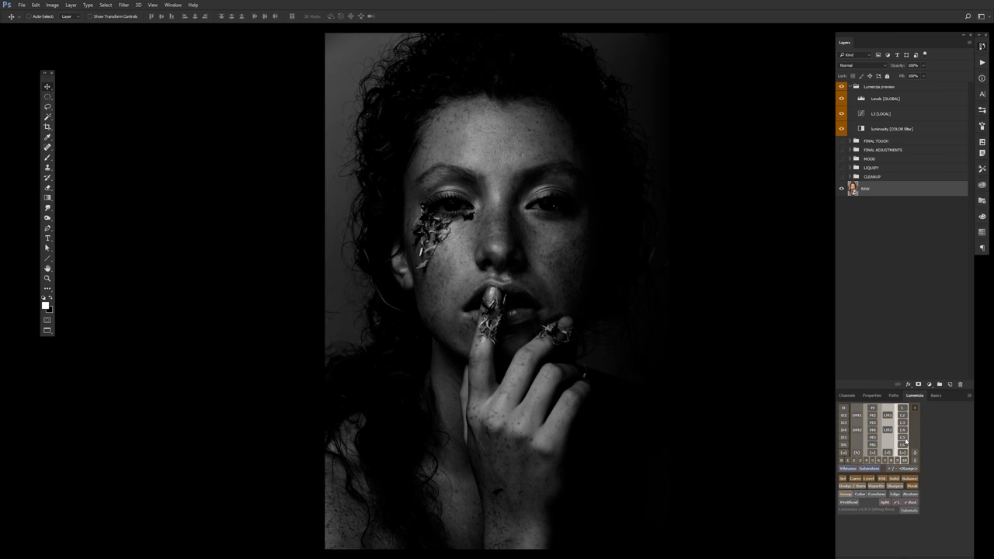
{"action": "left_click", "coordinate": [903, 445]}
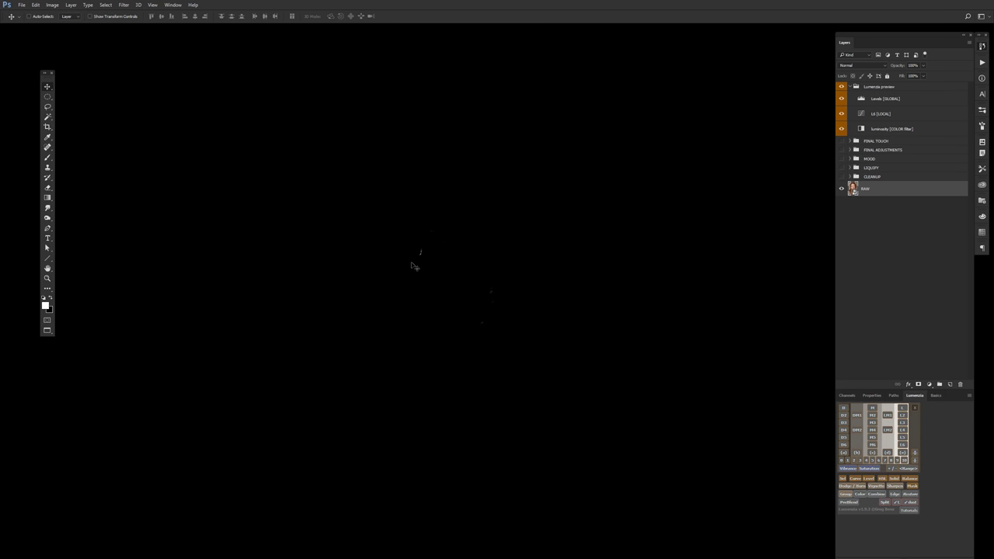
{"action": "left_click", "coordinate": [902, 409]}
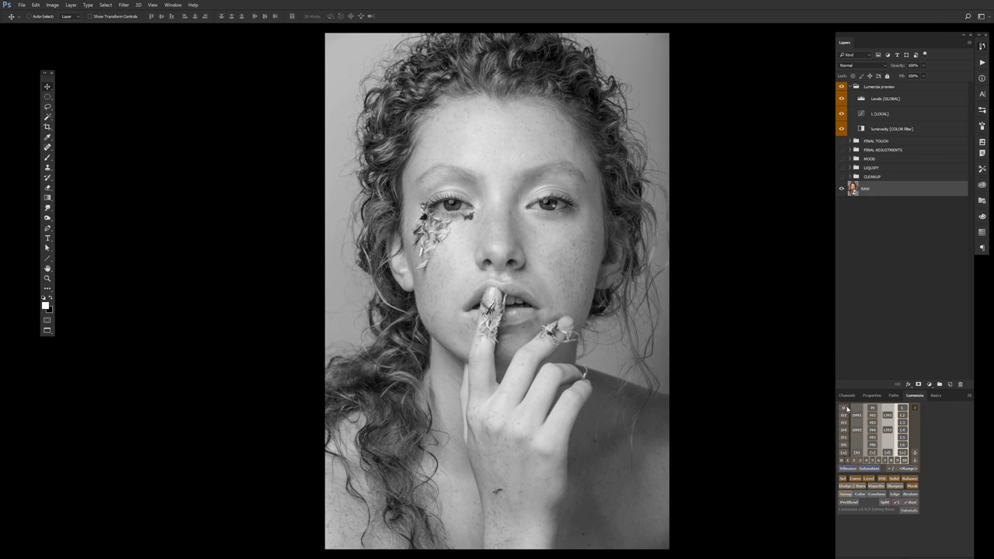
Preview the darks luminosity masks D, D2, D4 and a deeper darks mask
{"action": "left_click", "coordinate": [845, 410]}
{"action": "left_click", "coordinate": [844, 410]}
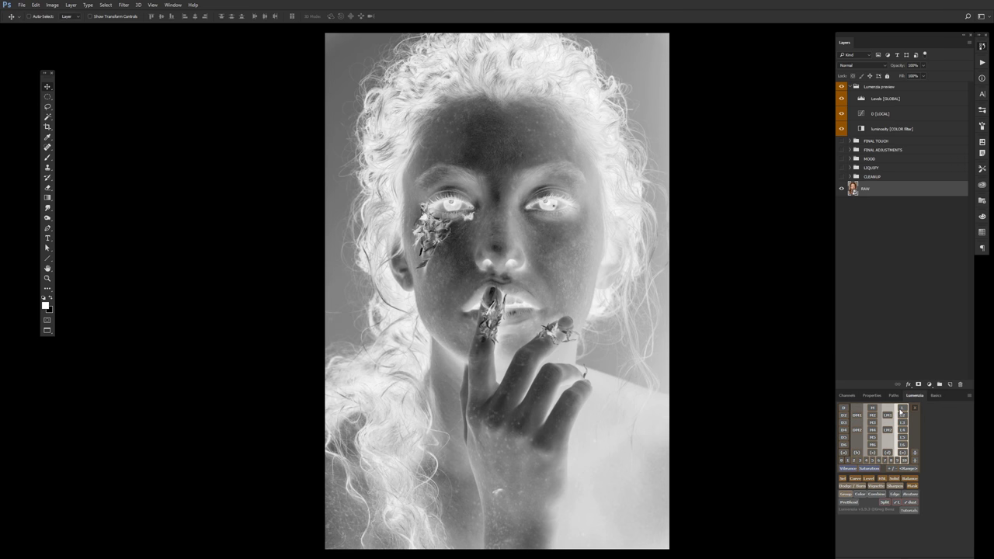
{"action": "left_click", "coordinate": [844, 410]}
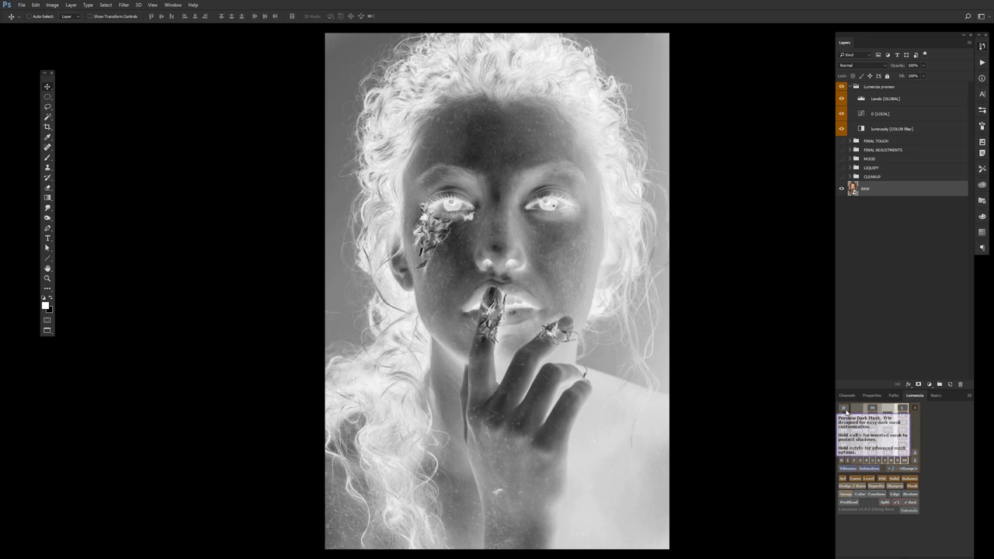
{"action": "left_click", "coordinate": [844, 415]}
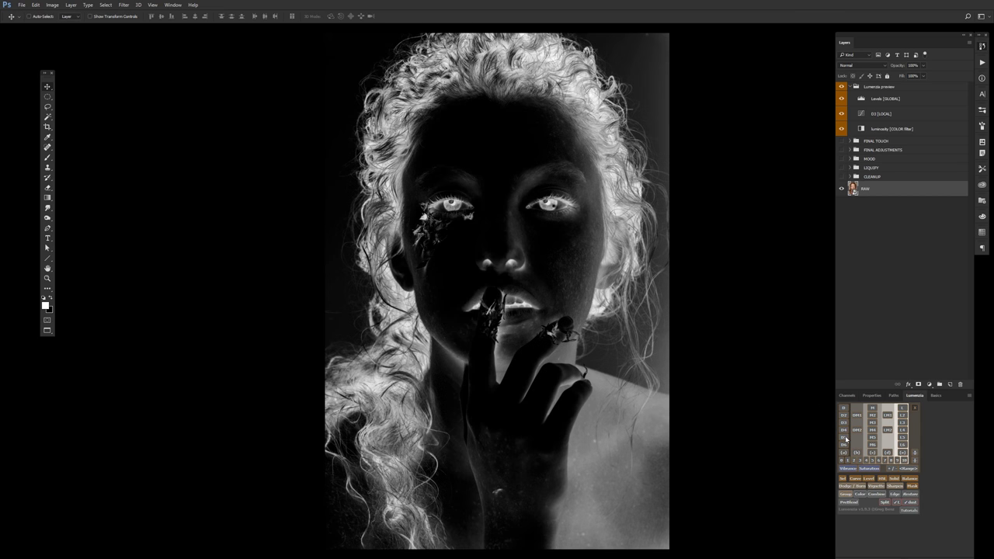
{"action": "left_click", "coordinate": [844, 430]}
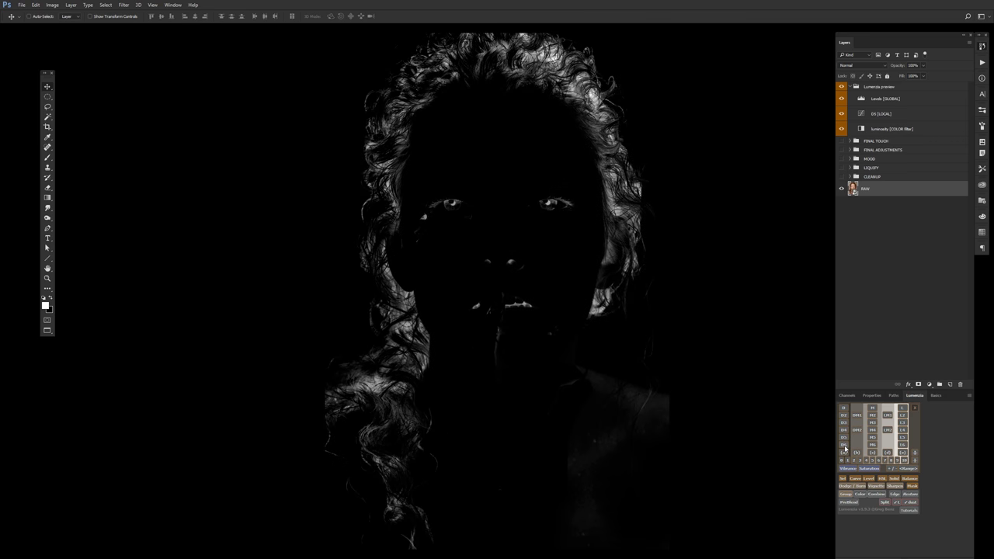
{"action": "left_click", "coordinate": [844, 445]}
{"action": "left_click", "coordinate": [844, 408]}
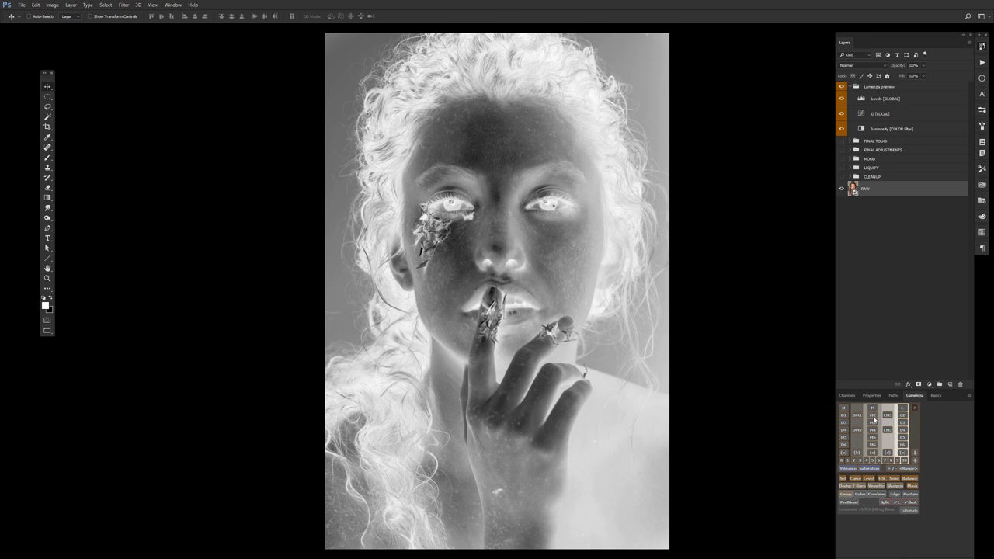
Preview the midtones masks M and M4, then D, ending on the L3 lights mask
{"action": "left_click", "coordinate": [870, 409]}
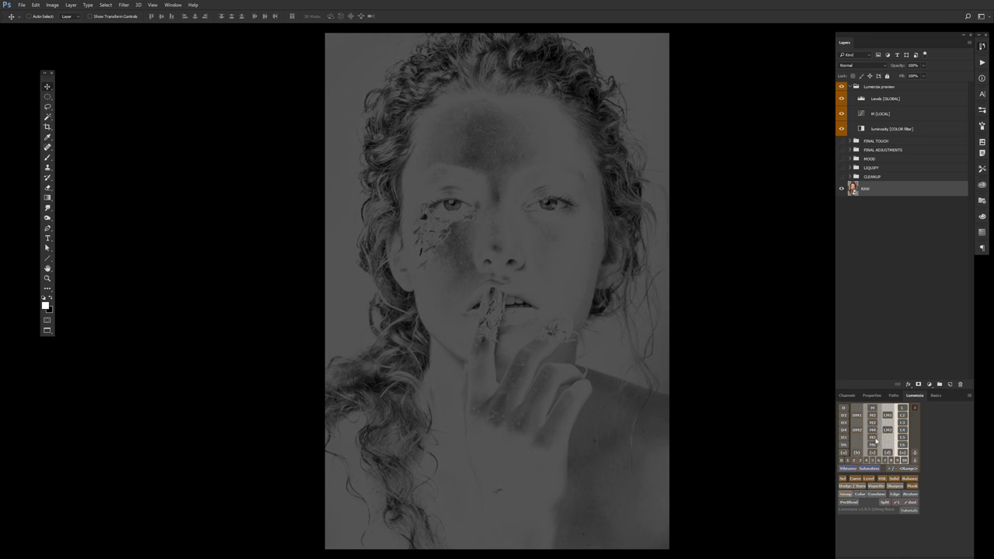
{"action": "left_click", "coordinate": [872, 415]}
{"action": "left_click", "coordinate": [871, 429]}
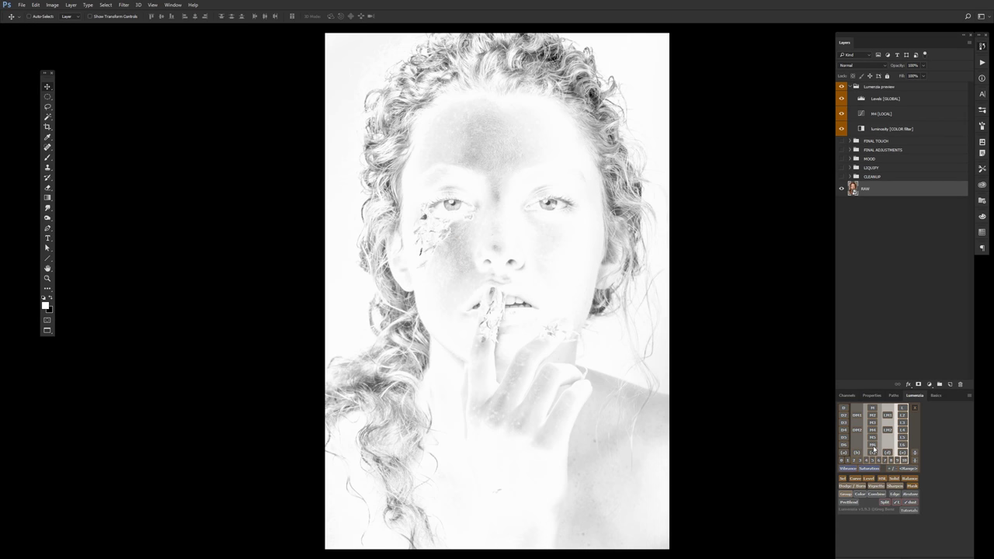
{"action": "left_click", "coordinate": [872, 446]}
{"action": "left_click", "coordinate": [845, 410]}
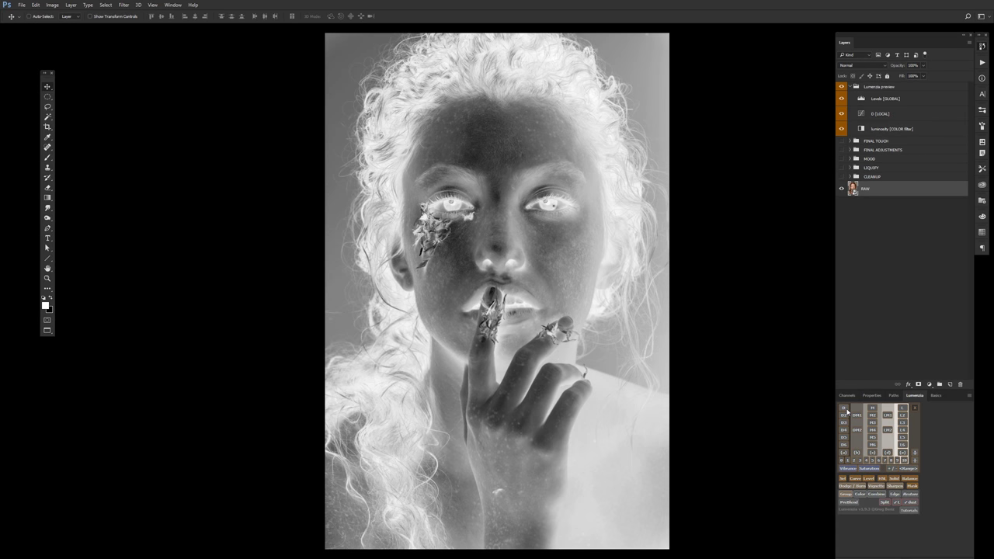
{"action": "left_click", "coordinate": [902, 423]}
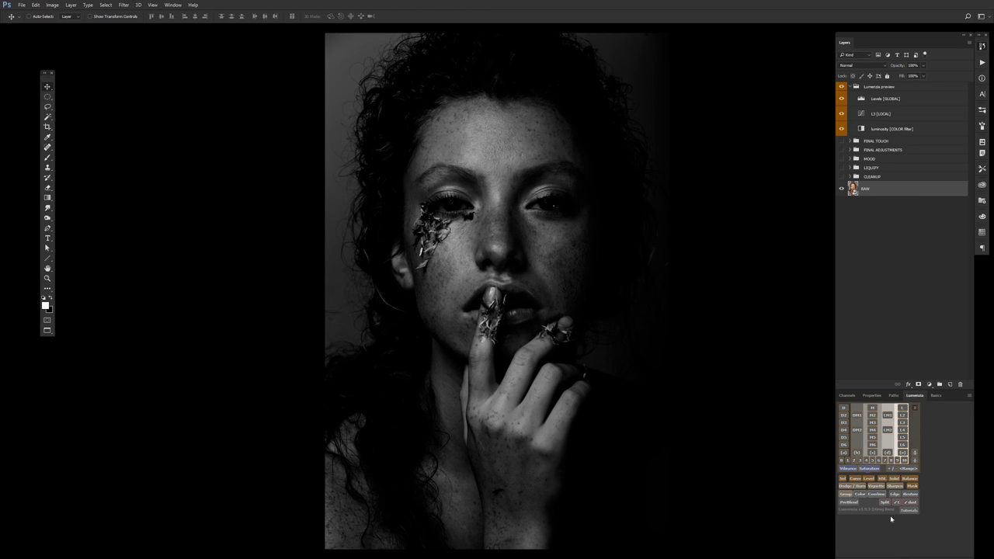
Create an L3 Curve adjustment and pull its highlights down to darken the masked areas
{"action": "left_click", "coordinate": [854, 479]}
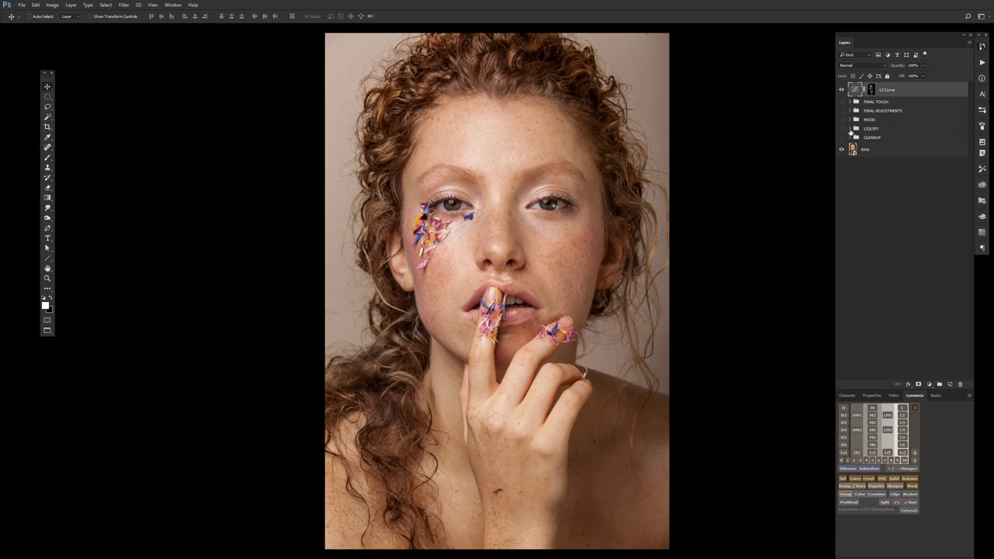
{"action": "left_click", "coordinate": [871, 90], "text": "alt"}
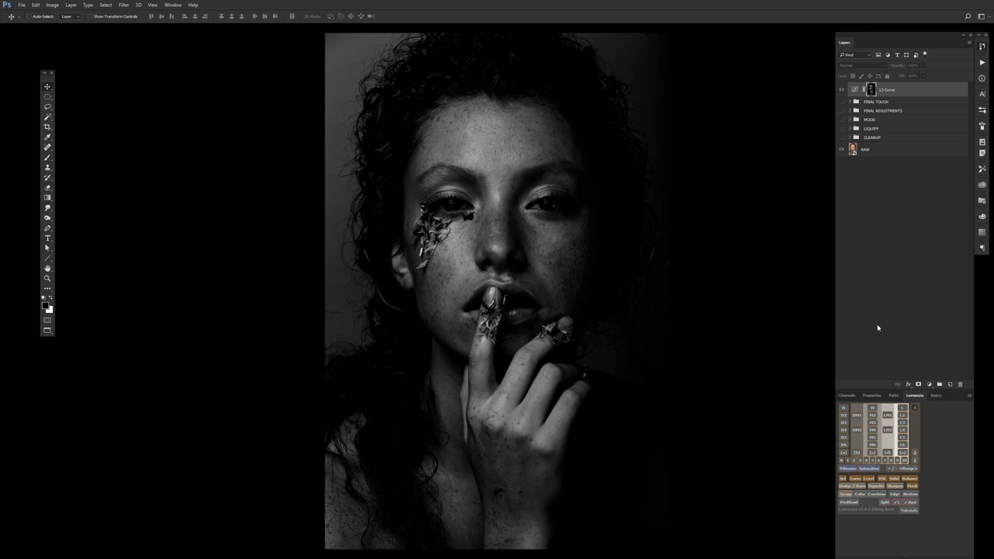
{"action": "left_click", "coordinate": [870, 90], "text": "alt"}
{"action": "left_click", "coordinate": [854, 91]}
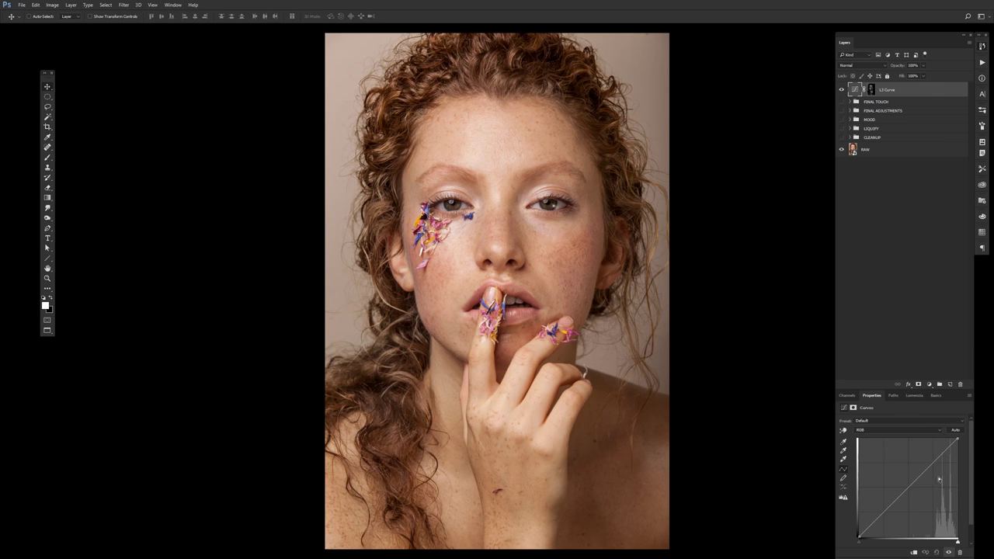
{"action": "mouse_move", "coordinate": [957, 440]}
{"action": "left_mouse_down"}
{"action": "mouse_move", "coordinate": [963, 529]}
{"action": "mouse_move", "coordinate": [958, 505]}
{"action": "mouse_move", "coordinate": [914, 522]}
{"action": "left_mouse_up"}
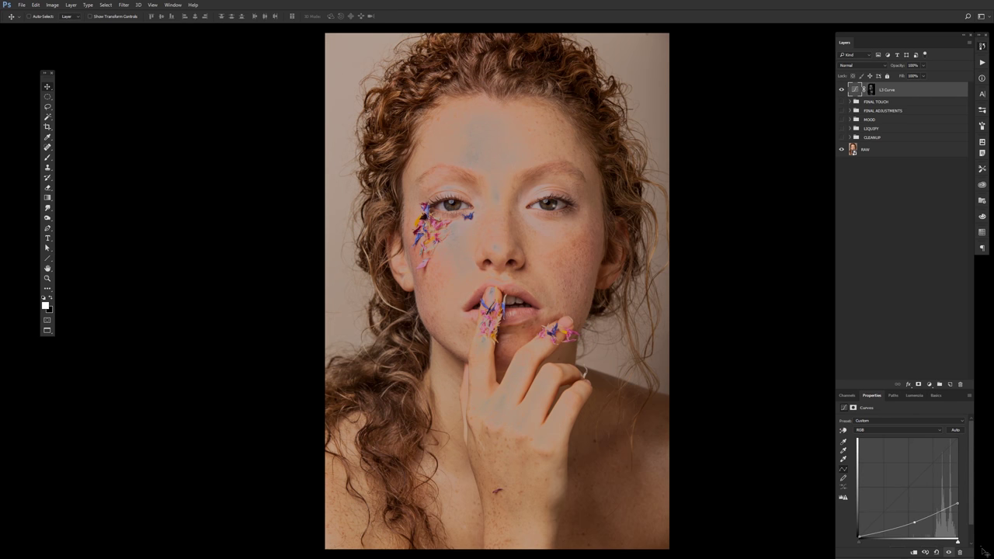
{"action": "left_click_drag", "start_coordinate": [957, 504], "coordinate": [957, 476]}
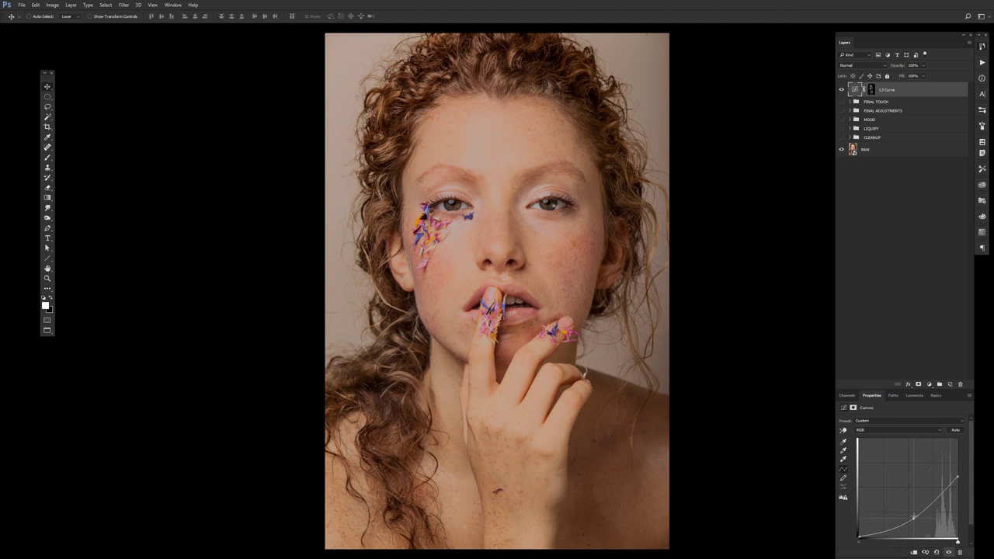
Invert the L3 Curve mask and bend the RGB curve to darken the whole photo
{"action": "left_click", "coordinate": [871, 89]}
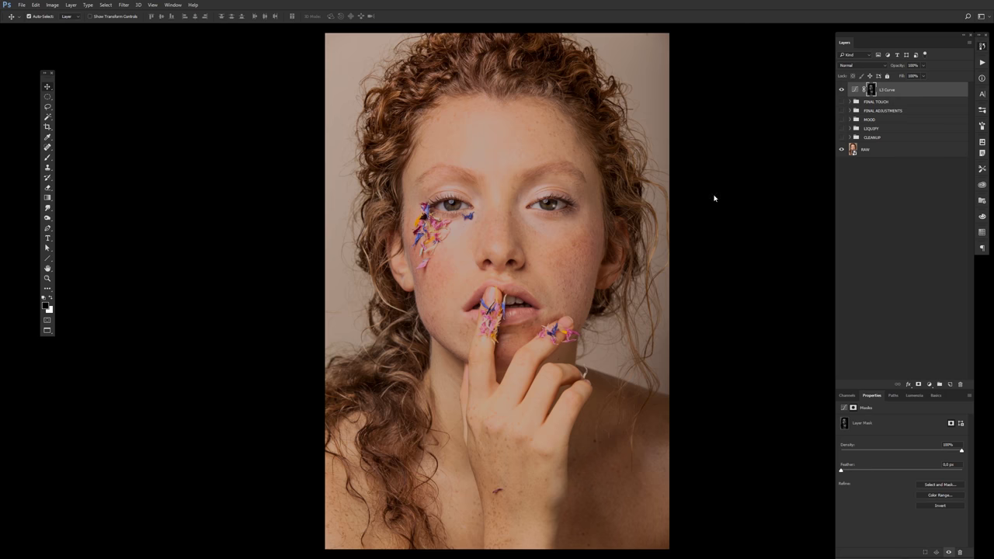
{"action": "key", "text": "ctrl+i"}
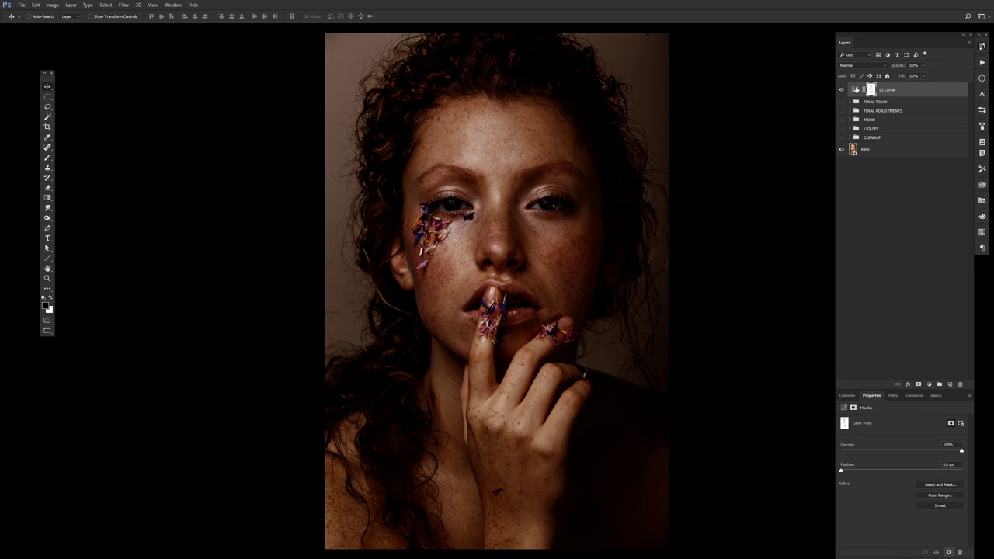
{"action": "left_click", "coordinate": [854, 90]}
{"action": "left_click_drag", "start_coordinate": [957, 480], "coordinate": [954, 439]}
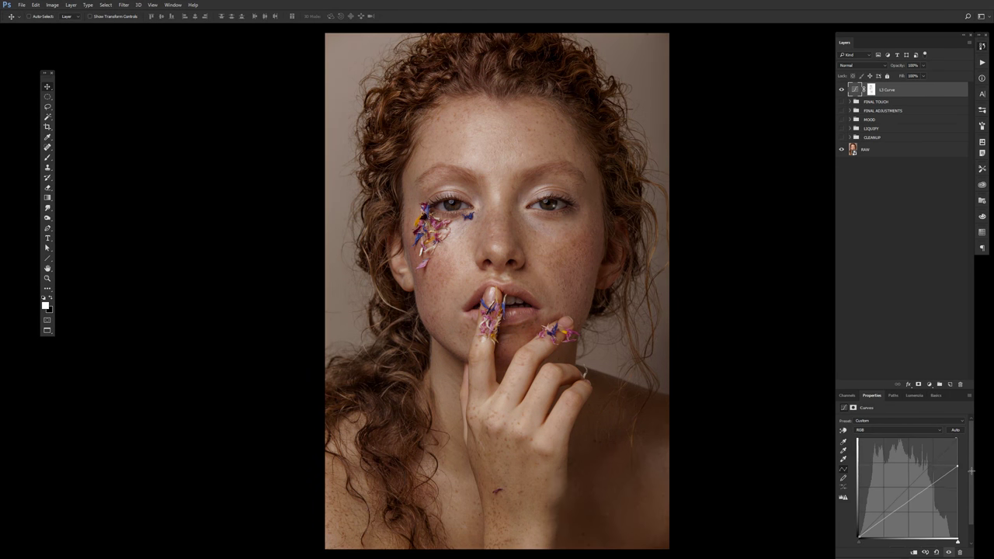
{"action": "left_click_drag", "start_coordinate": [955, 440], "coordinate": [957, 464]}
{"action": "left_click_drag", "start_coordinate": [908, 500], "coordinate": [909, 503]}
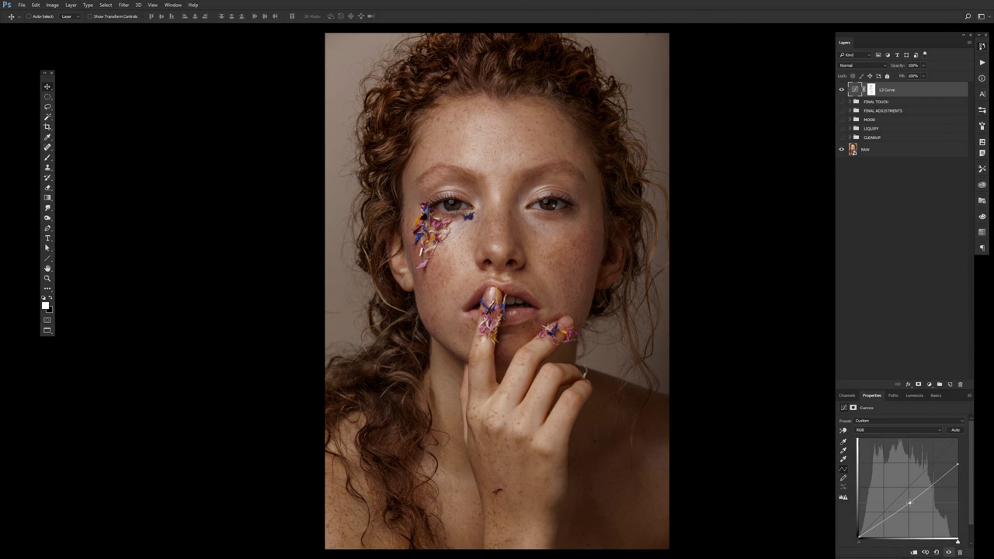
Inspect the L3 Curve's Red, Blue and Green channel curves
{"action": "left_click", "coordinate": [897, 429]}
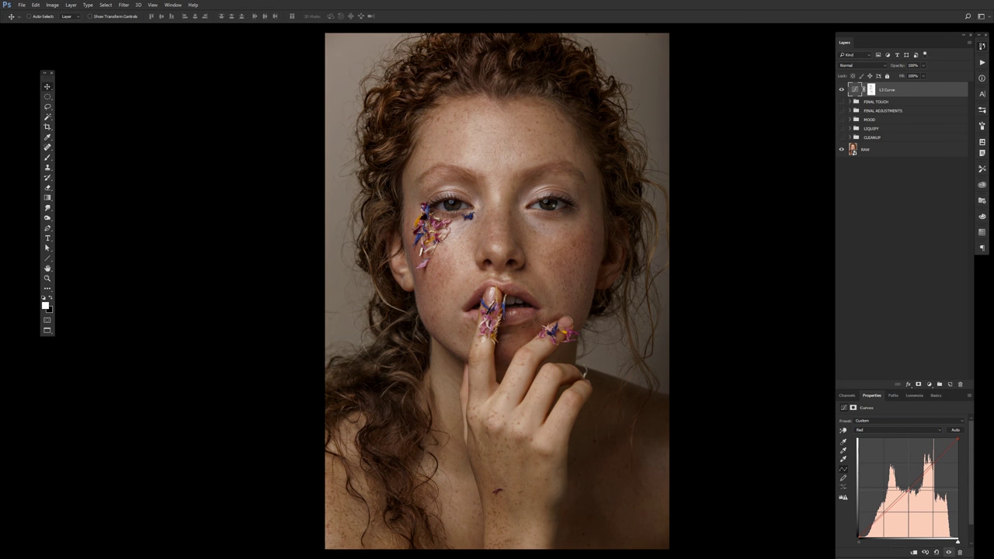
{"action": "left_click", "coordinate": [897, 429]}
{"action": "left_click", "coordinate": [899, 451]}
{"action": "left_click", "coordinate": [897, 429]}
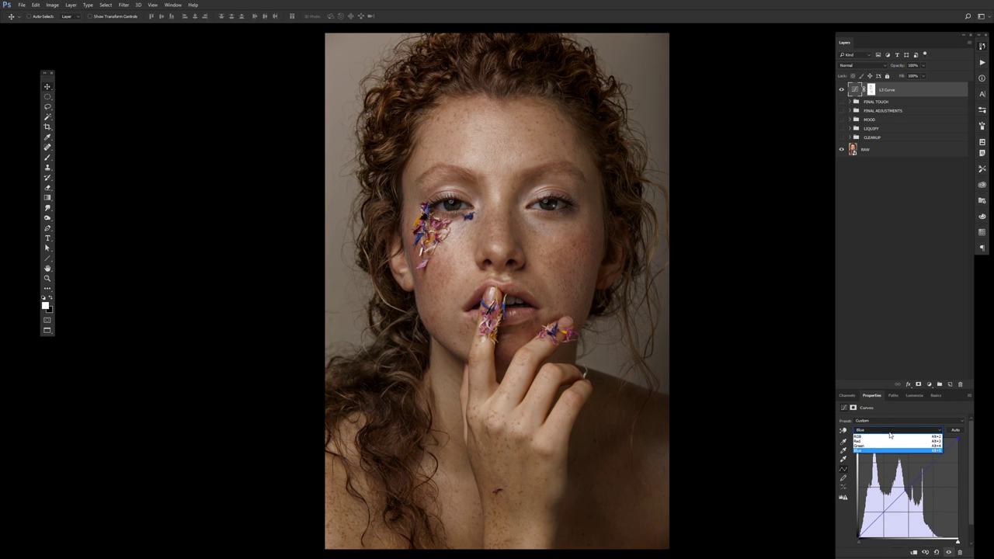
{"action": "left_click", "coordinate": [893, 445]}
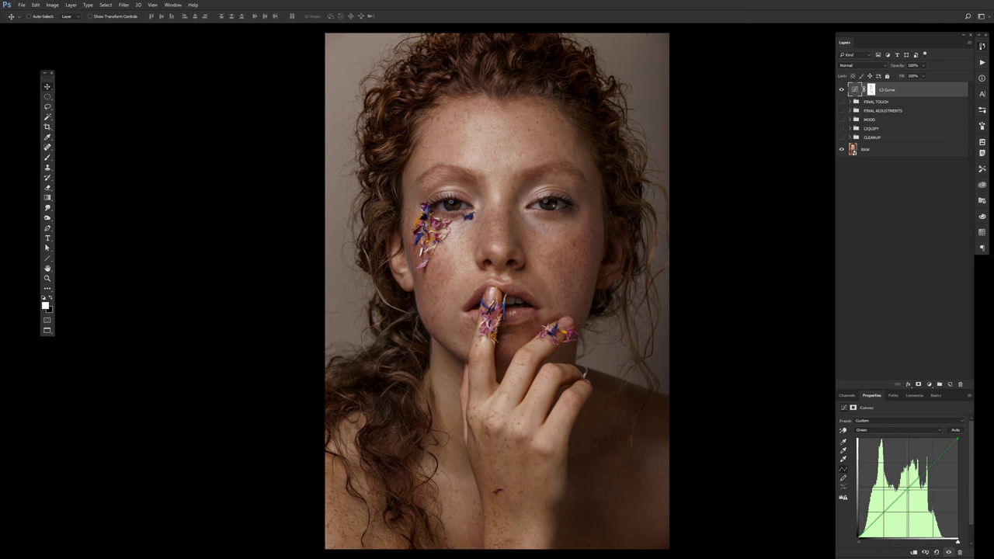
{"action": "left_click", "coordinate": [895, 430]}
{"action": "left_click", "coordinate": [883, 452]}
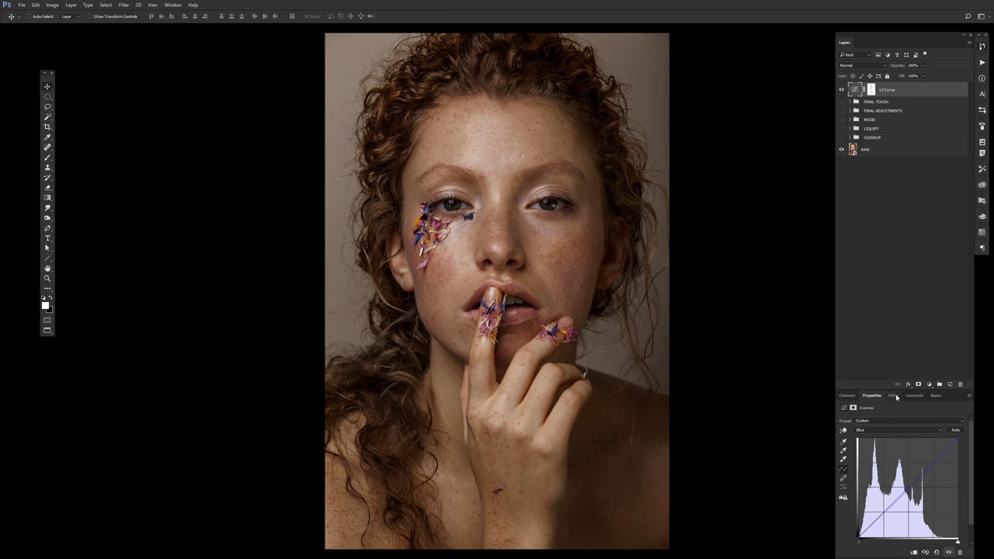
{"action": "left_click", "coordinate": [914, 395]}
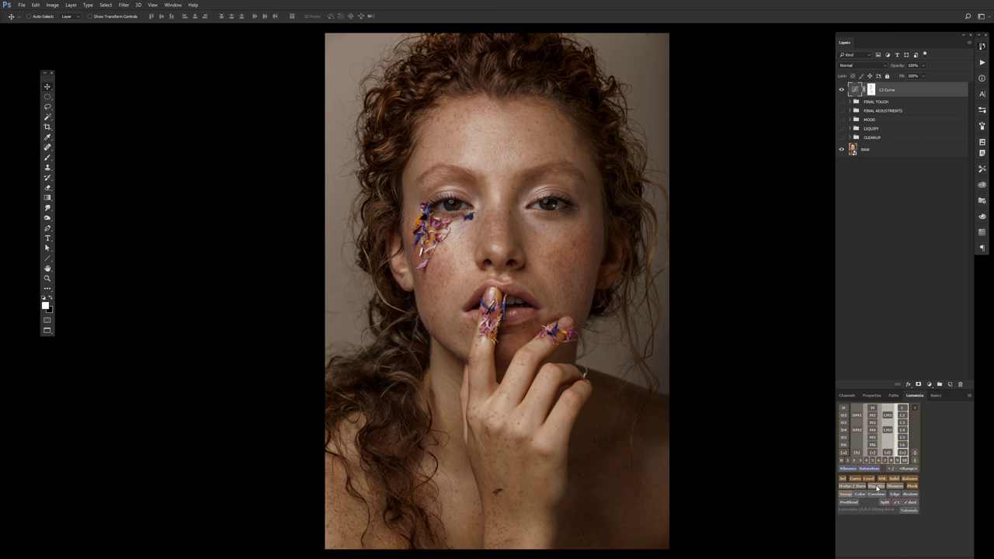
Add a Lumenzia Vignette layer with a feathered oval mask, then inspect the mask
{"action": "left_click", "coordinate": [877, 489]}
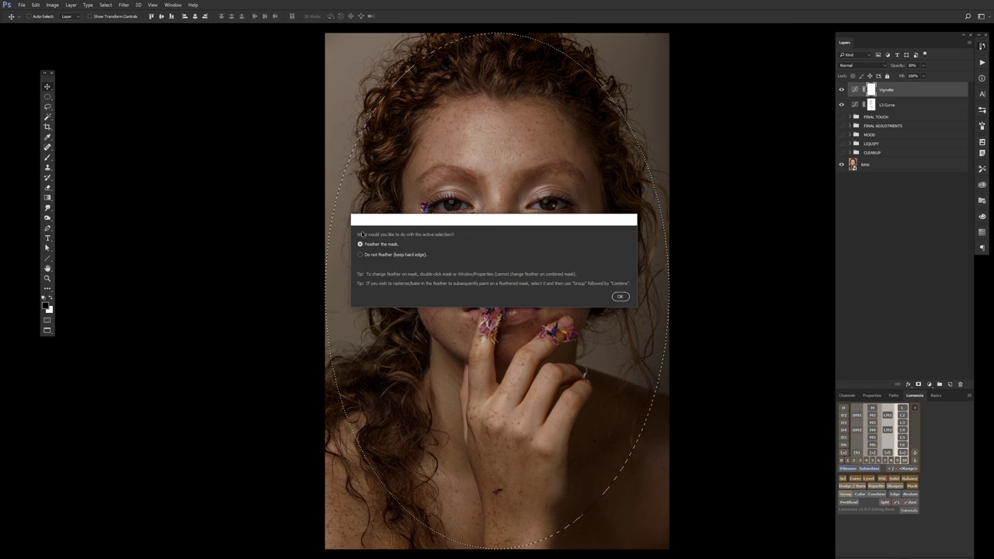
{"action": "left_click", "coordinate": [619, 296]}
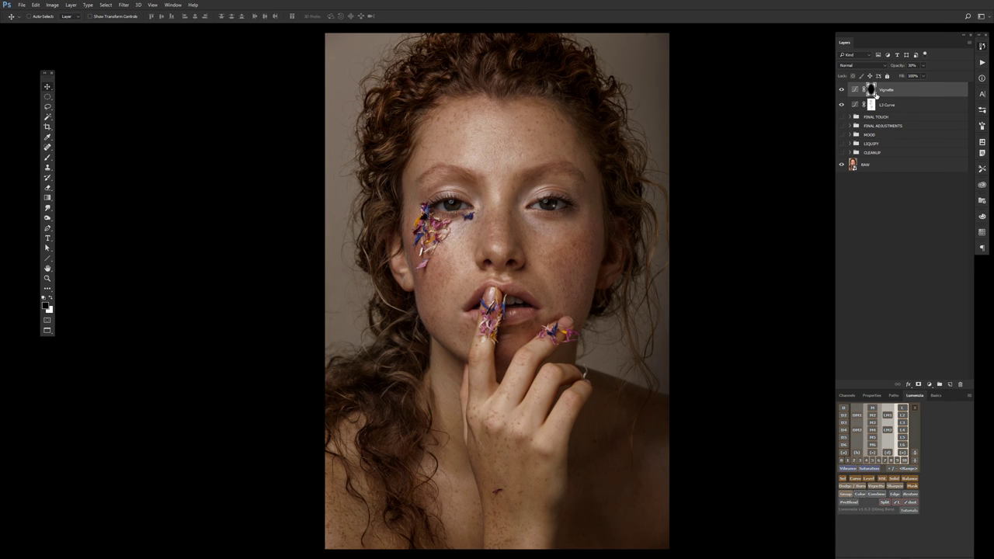
{"action": "left_click", "coordinate": [871, 92], "text": "alt"}
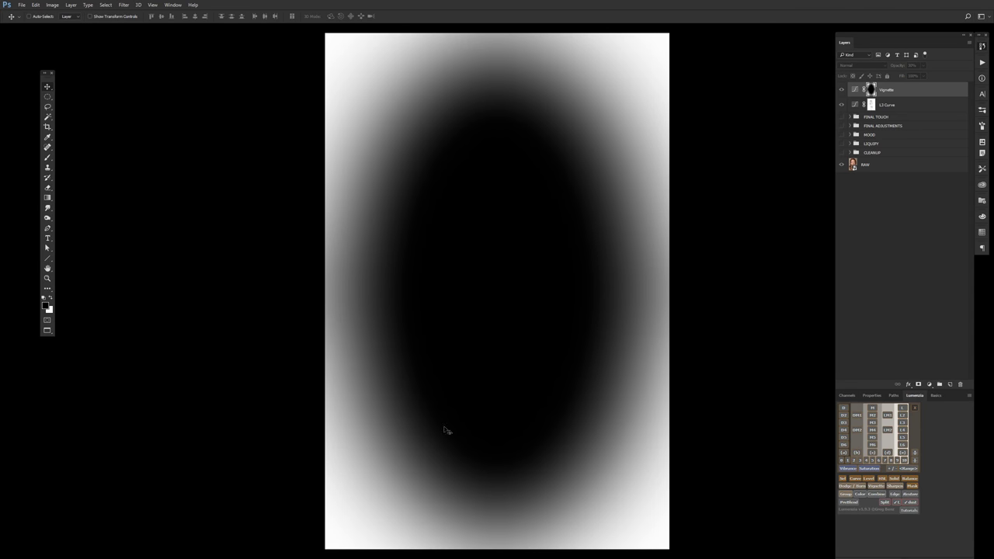
{"action": "left_click", "coordinate": [871, 93], "text": "alt"}
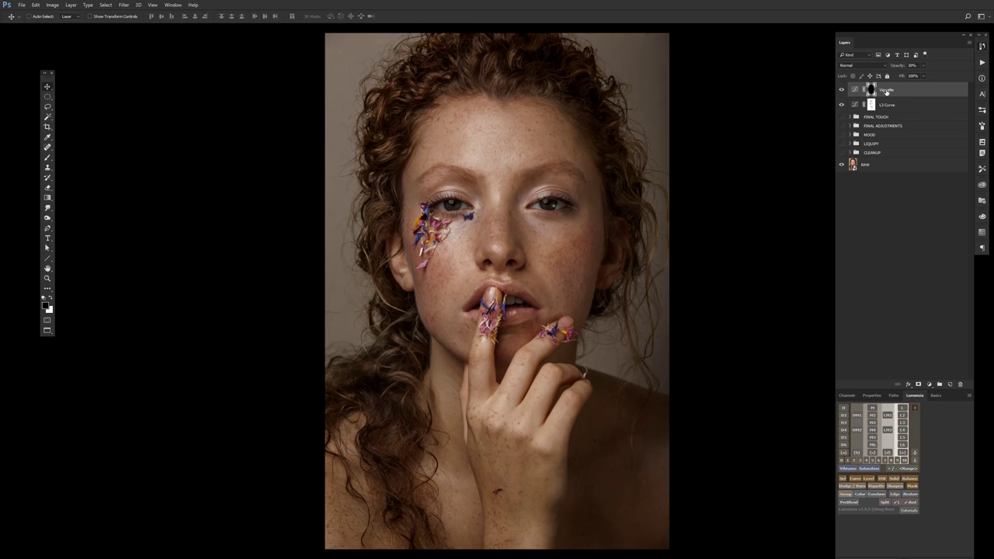
{"action": "left_click", "coordinate": [855, 92]}
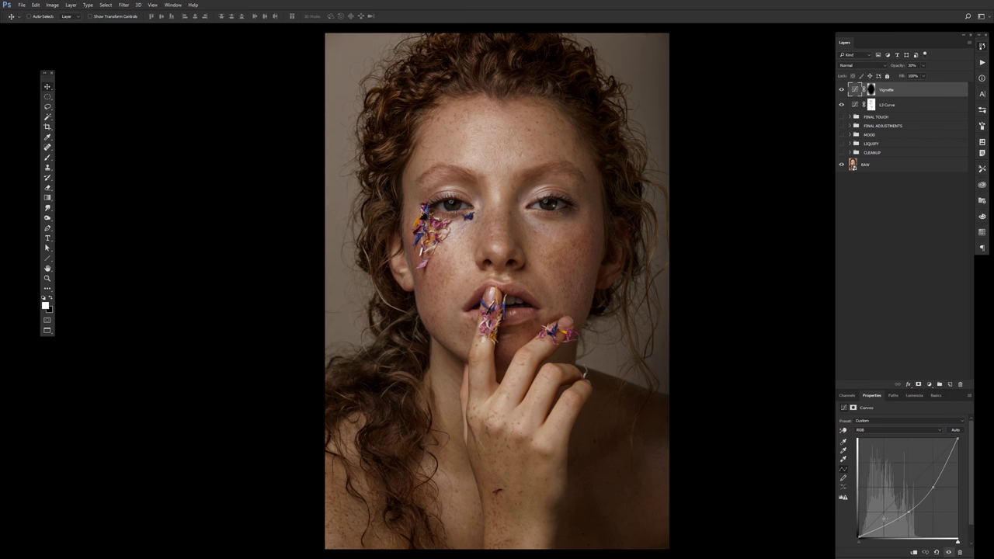
Delete the Vignette and L3 Curve layers, show all groups, and select Layer 23 in FINAL TOUCH
{"action": "key", "text": "0"}
{"action": "key", "text": "Delete"}
{"action": "key", "text": "Delete"}
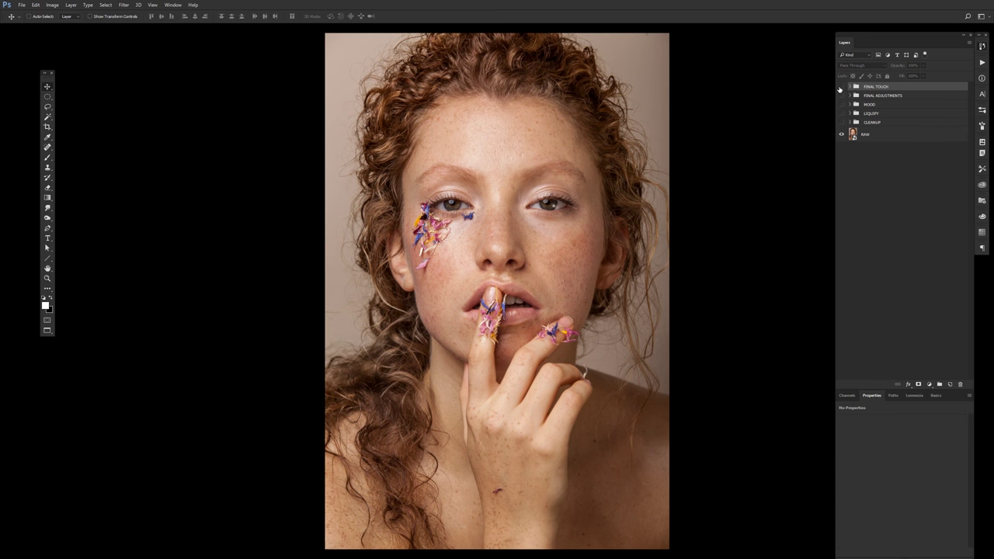
{"action": "left_click", "coordinate": [841, 134], "text": "alt"}
{"action": "left_click", "coordinate": [850, 87]}
{"action": "left_click", "coordinate": [883, 100]}
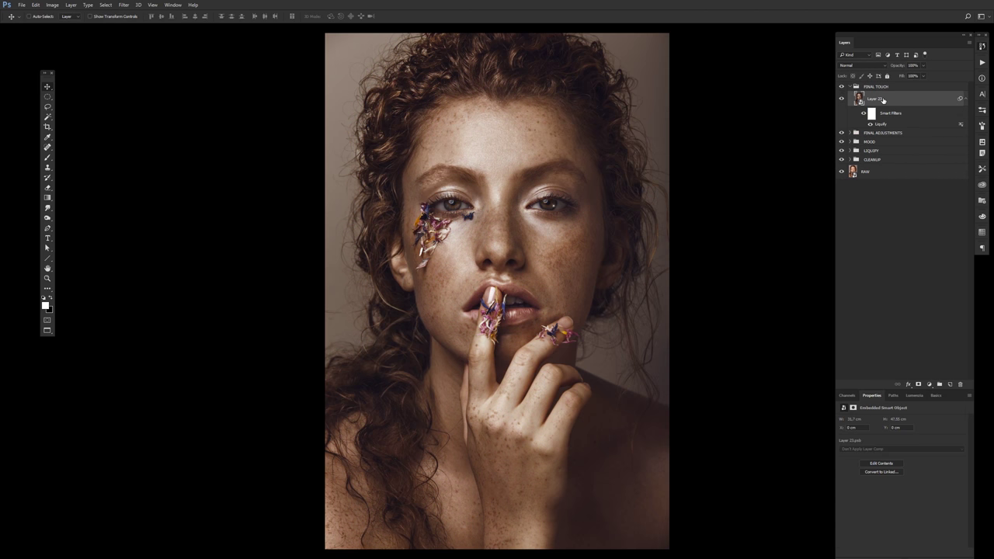